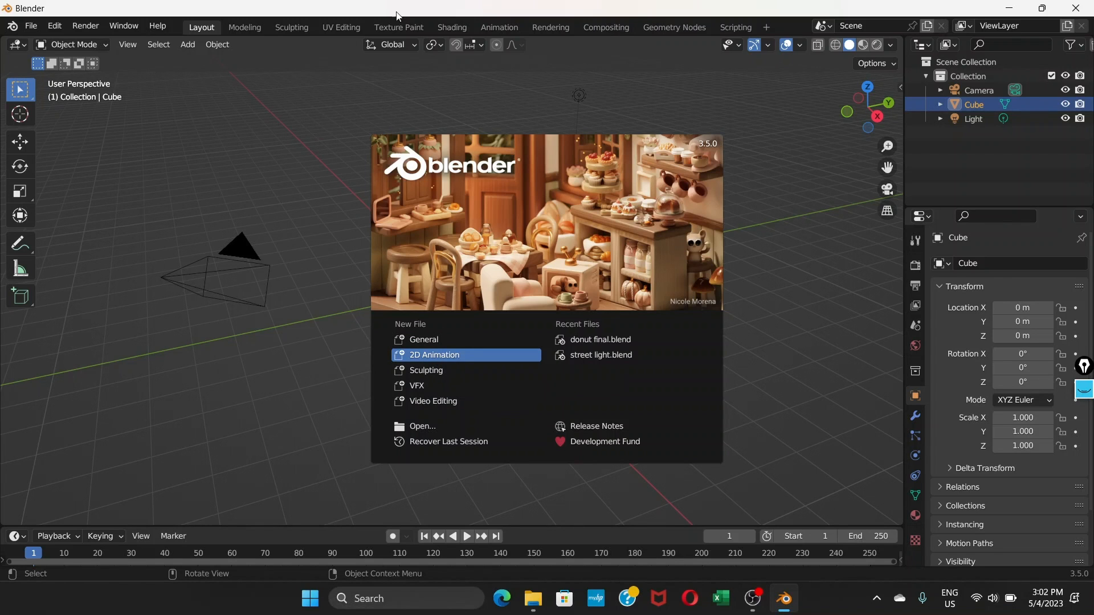
Create a new file from the 2D Animation template
key("Return")
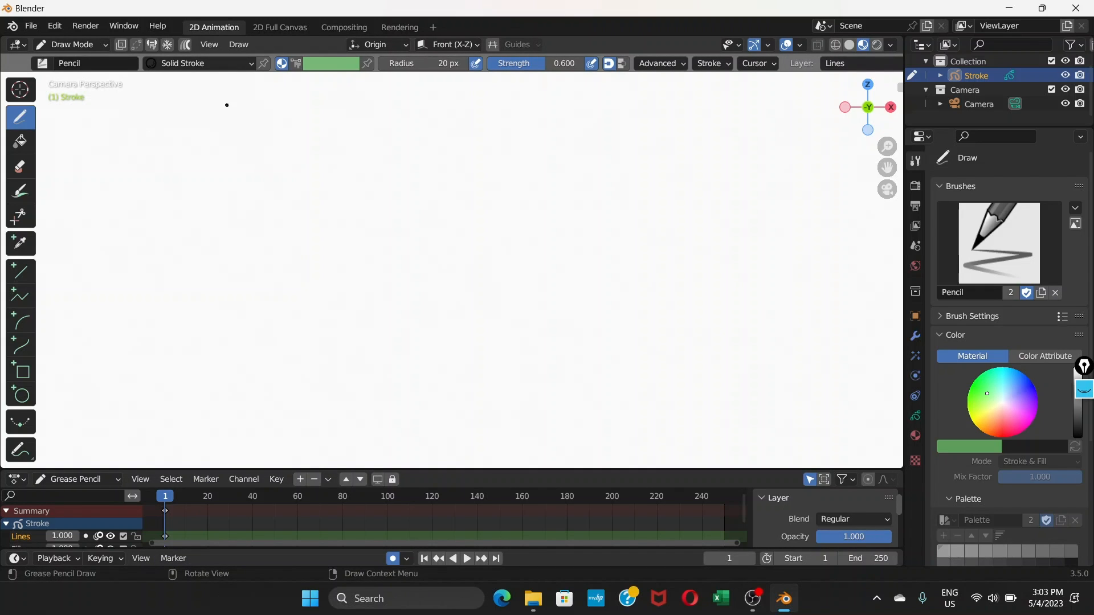
scroll(996, 76, "up", 1)
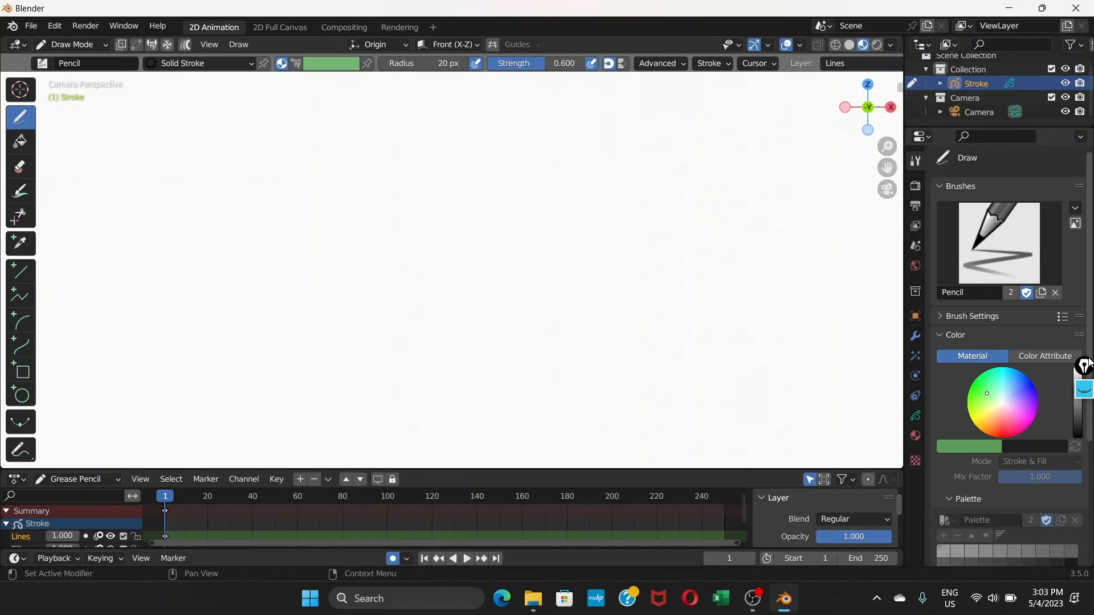
left_click(1083, 391)
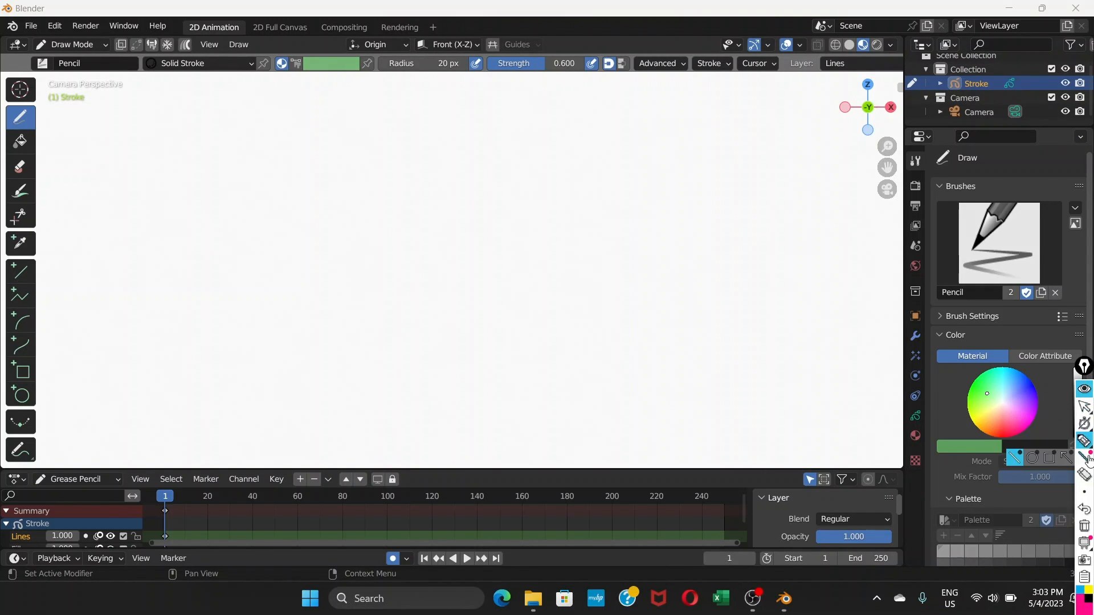
left_click(1082, 443)
mouse_move(950, 64)
left_mouse_down()
mouse_move(1006, 64)
mouse_move(976, 110)
mouse_move(946, 67)
mouse_move(972, 58)
left_mouse_up()
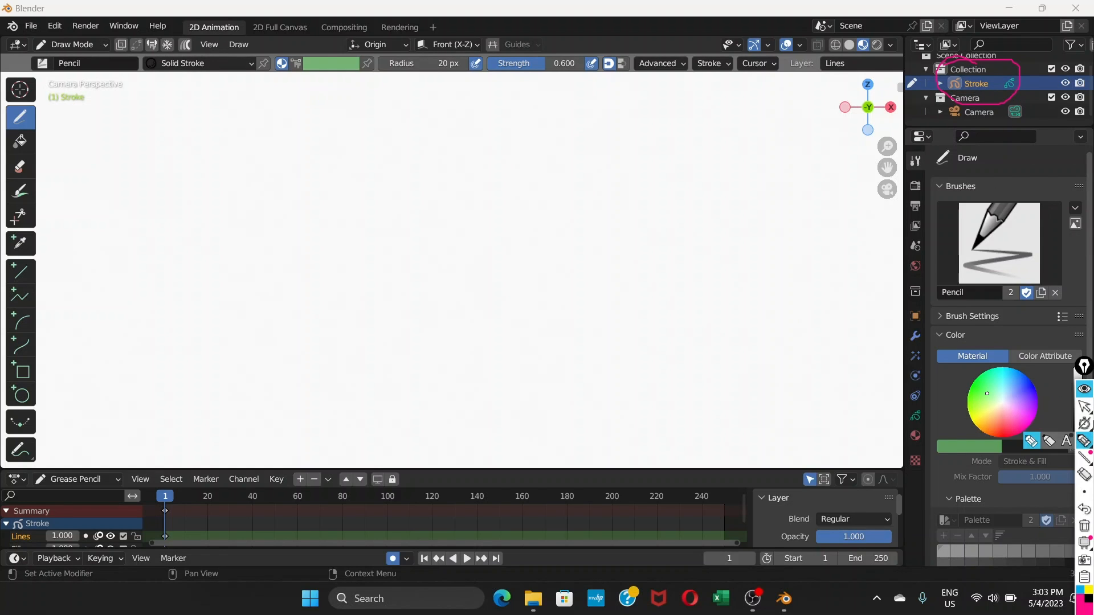
left_click(1086, 478)
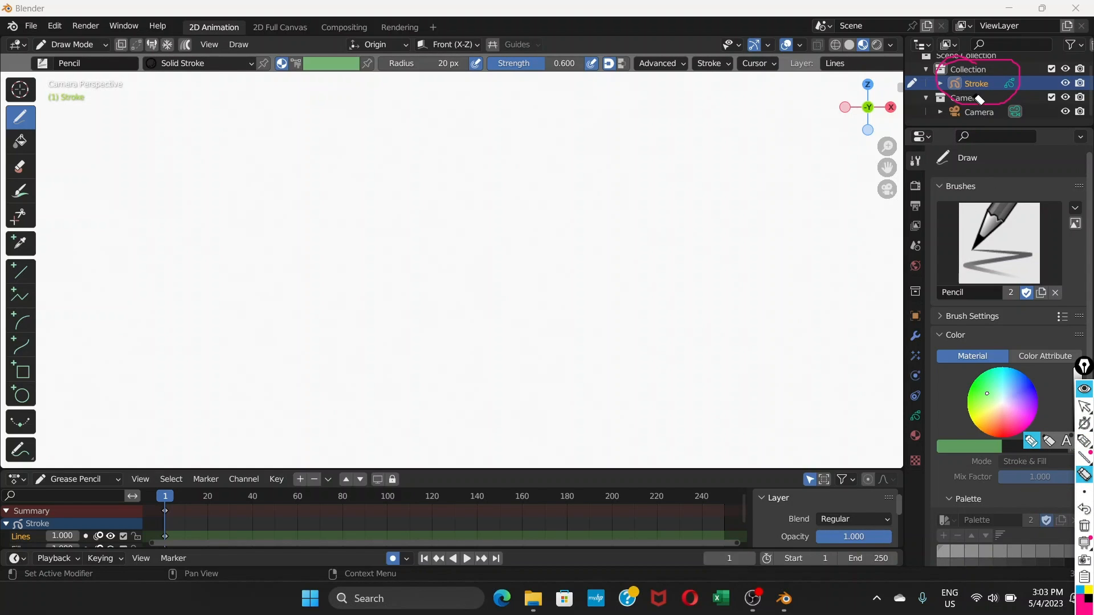
left_click(972, 106)
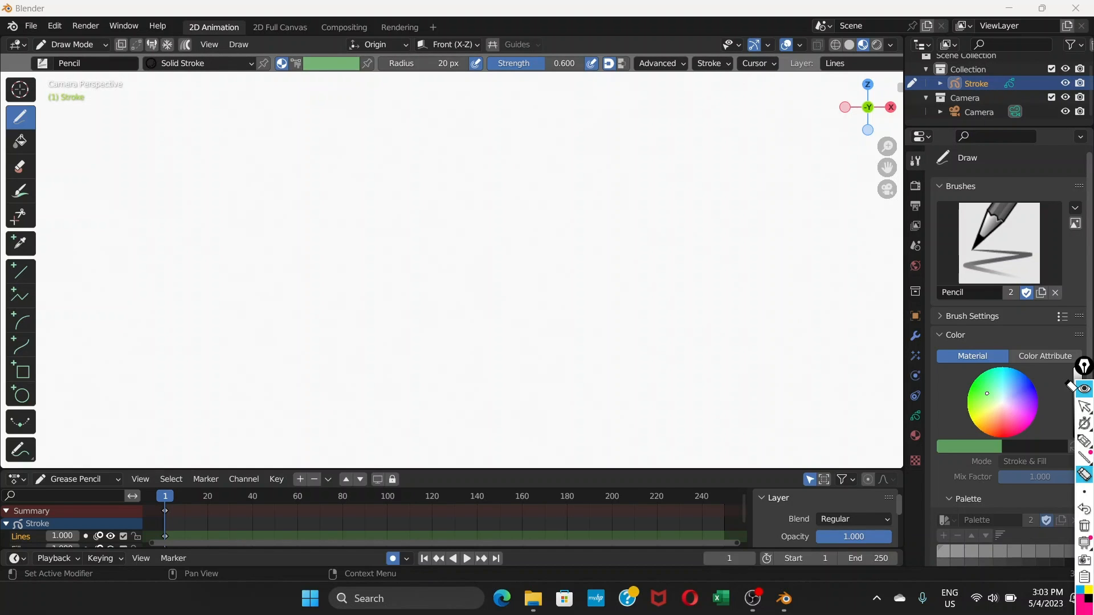
left_click(1081, 403)
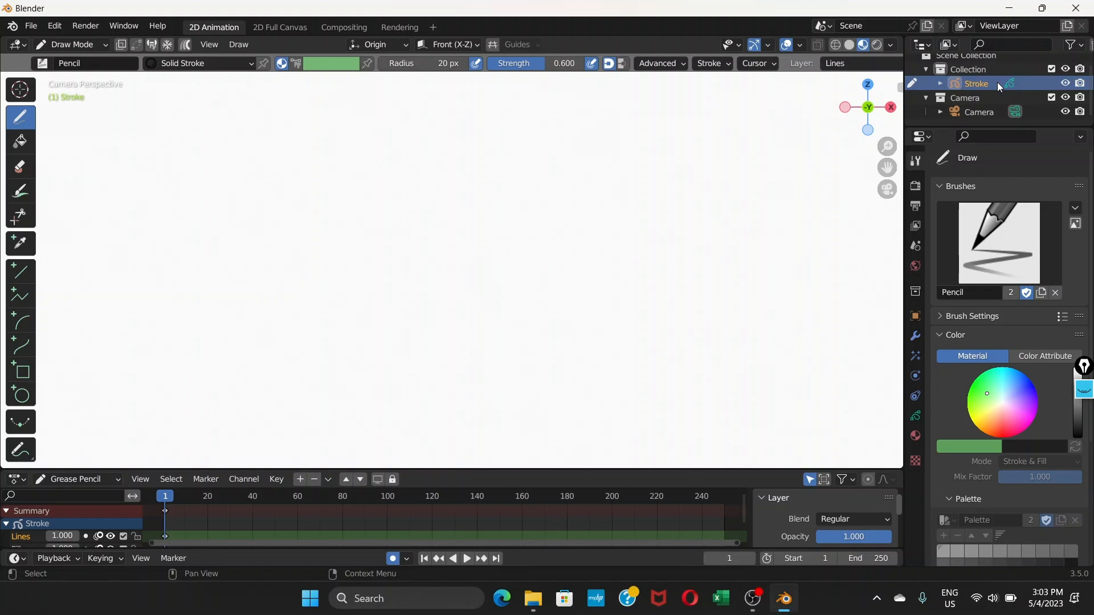
Delete the default Stroke object and add a blank Grease Pencil object in its place
key("Delete")
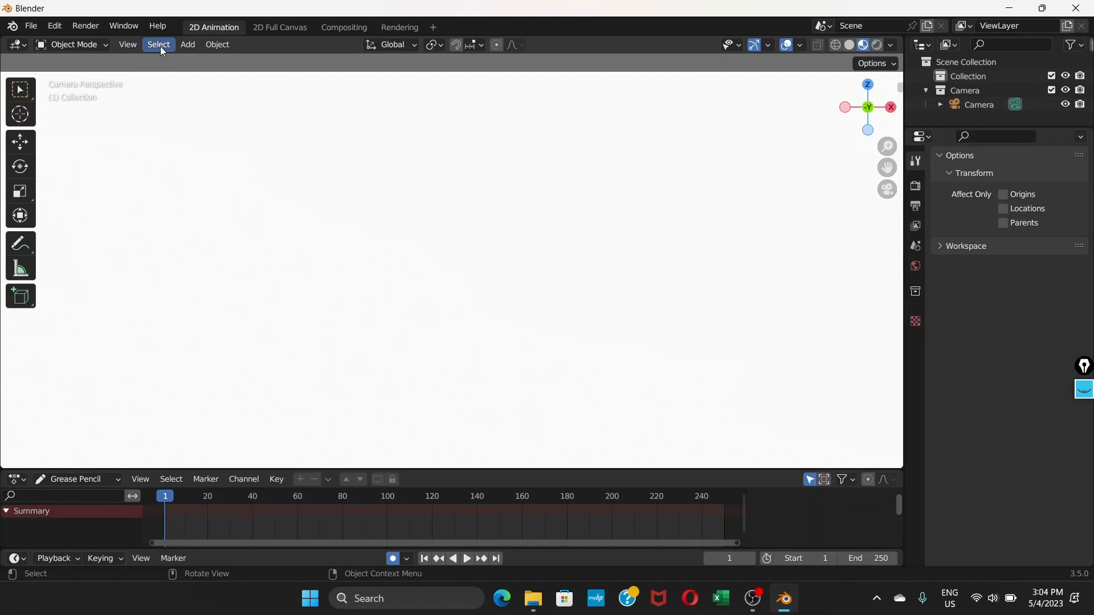
left_click(190, 49)
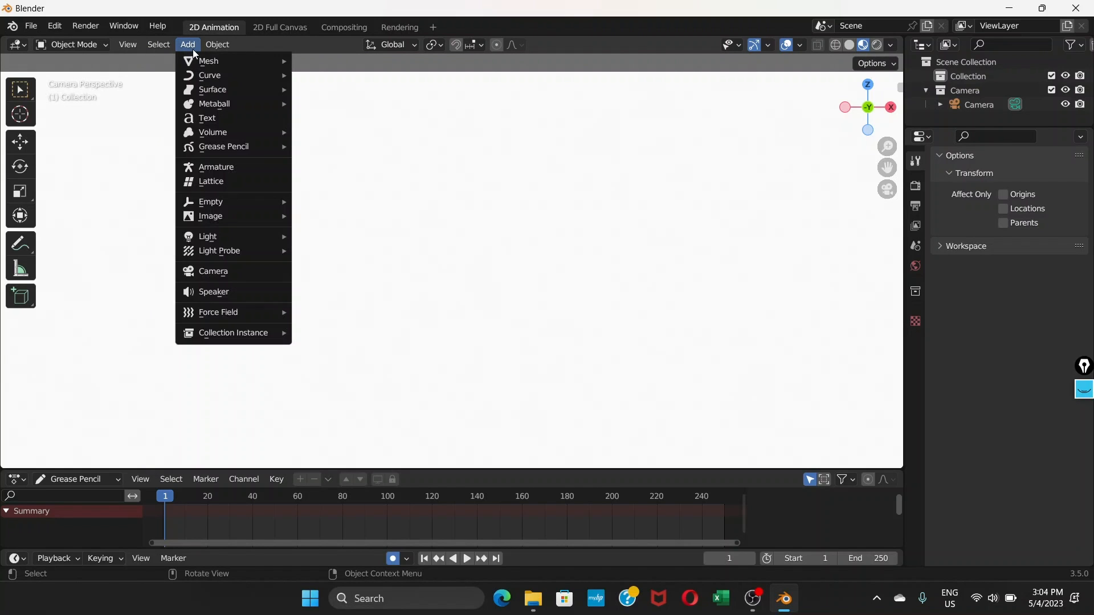
mouse_move(219, 153)
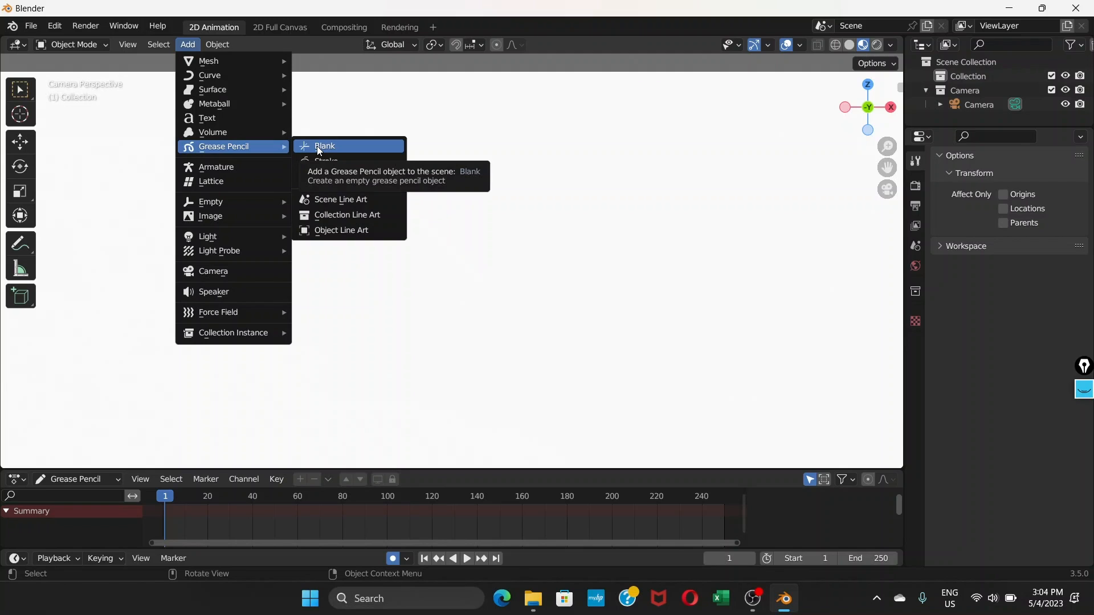
left_click(339, 146)
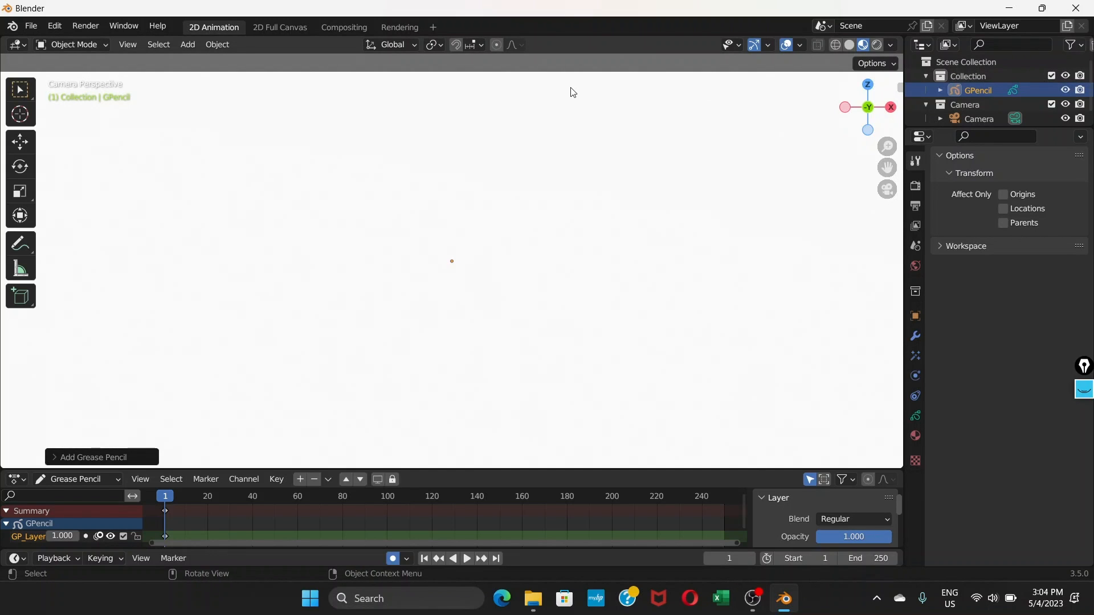
Remove the Black material from the GPencil object's material slots
left_click(998, 95)
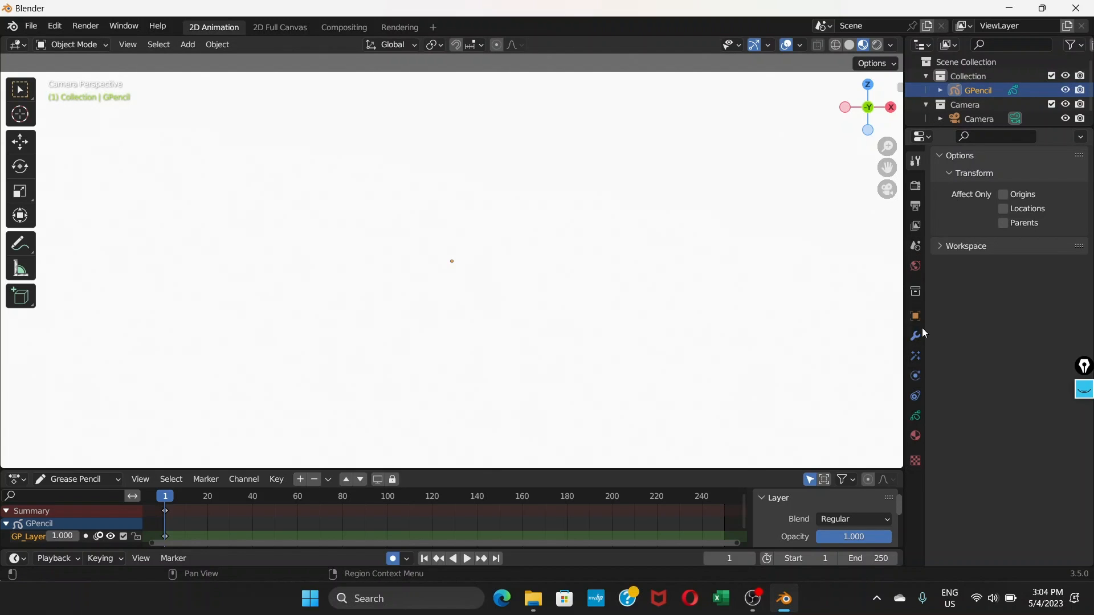
left_click(916, 417)
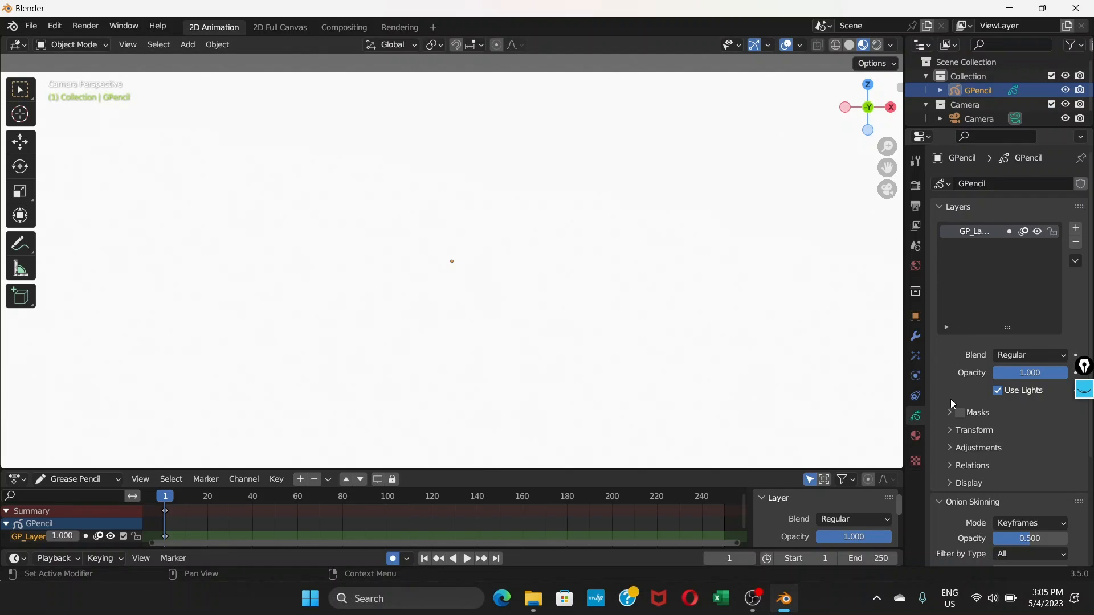
left_click(916, 436)
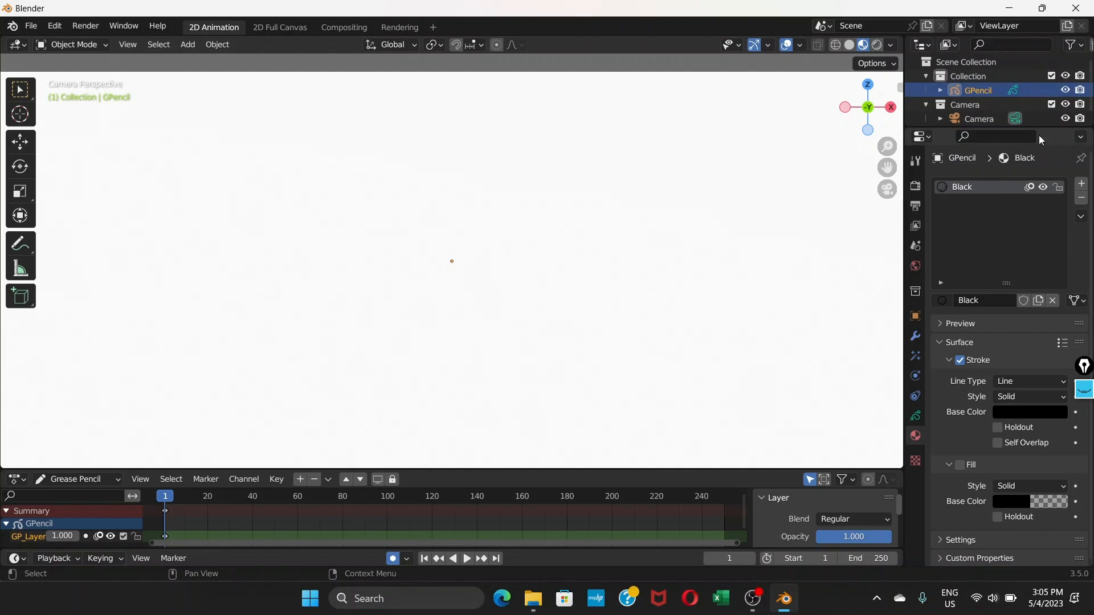
left_click(1081, 200)
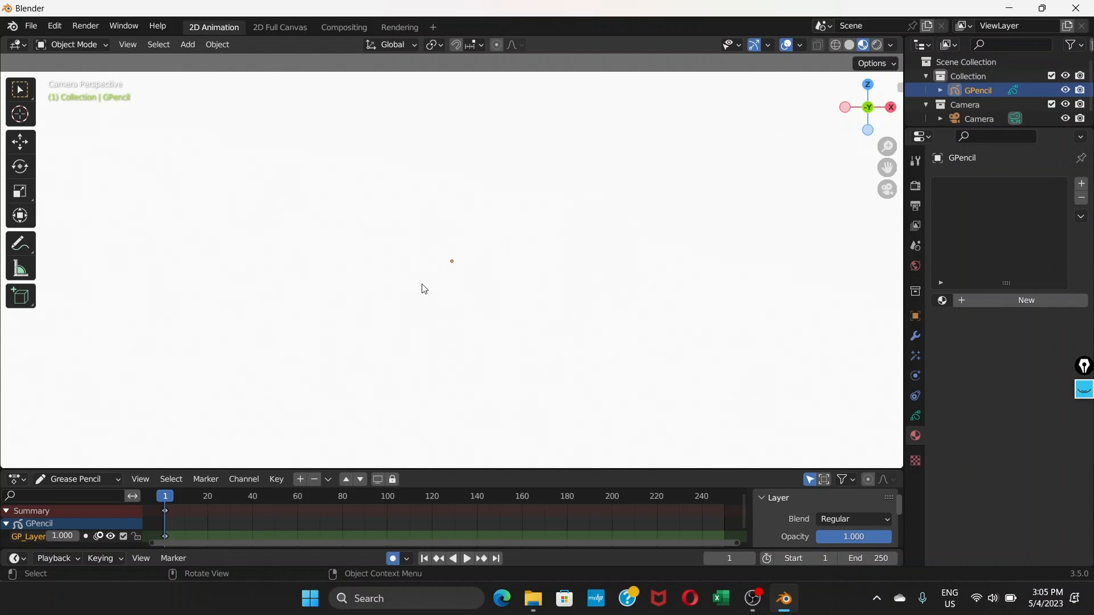
Rename the GPencil object's only layer as background
key("Home")
scroll(447, 240, "down", 1)
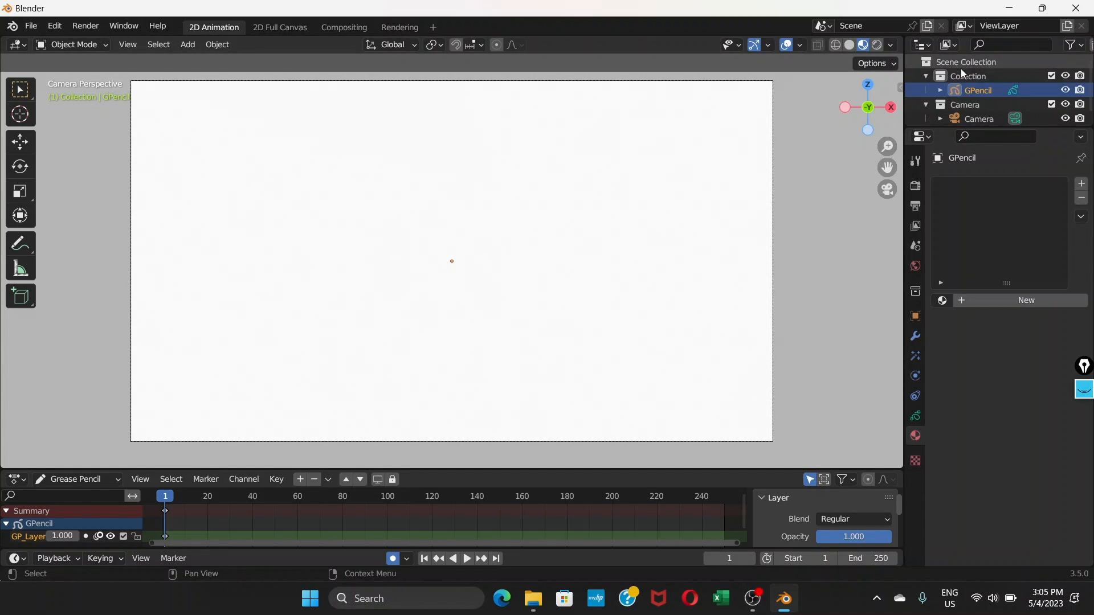
left_click(915, 420)
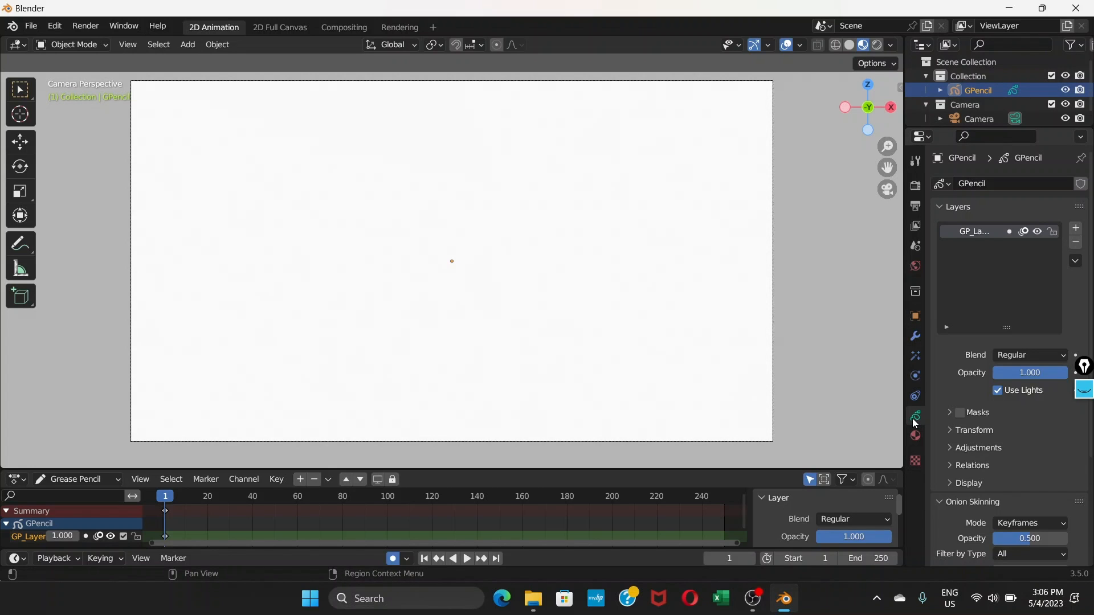
double_click(973, 232)
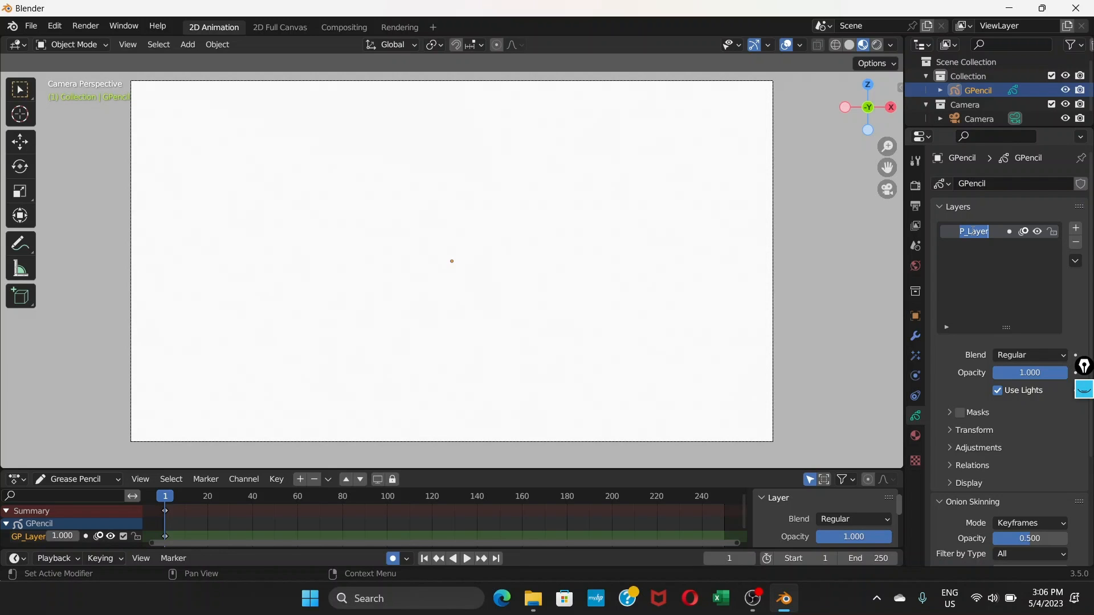
type("backgro")
type("und")
key("Return")
Add a new material to the GPencil object with Stroke disabled and Fill enabled
left_click(916, 438)
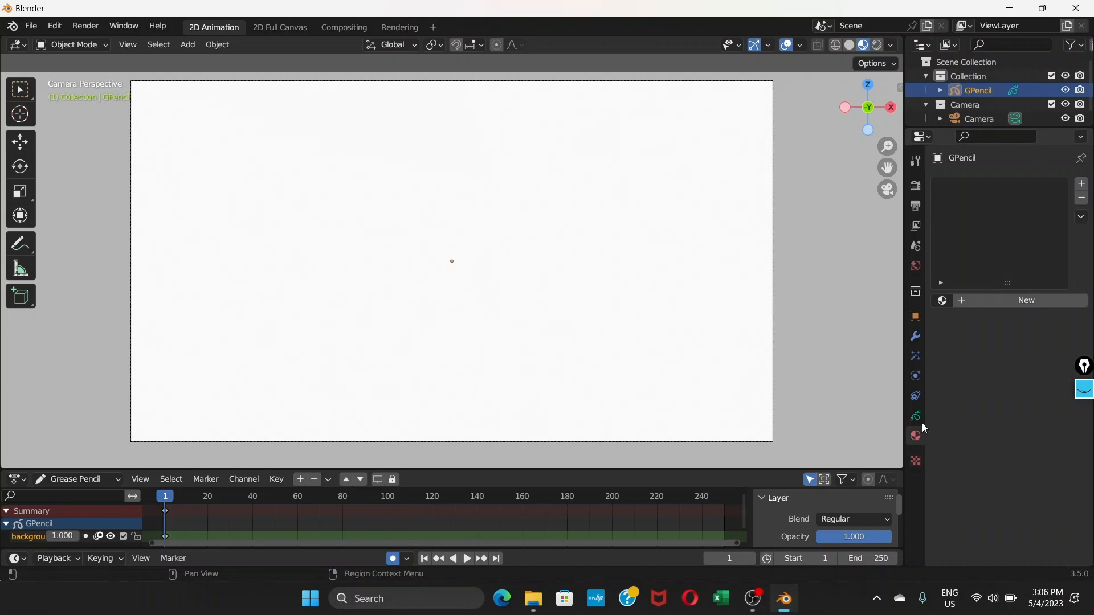
left_click(1085, 188)
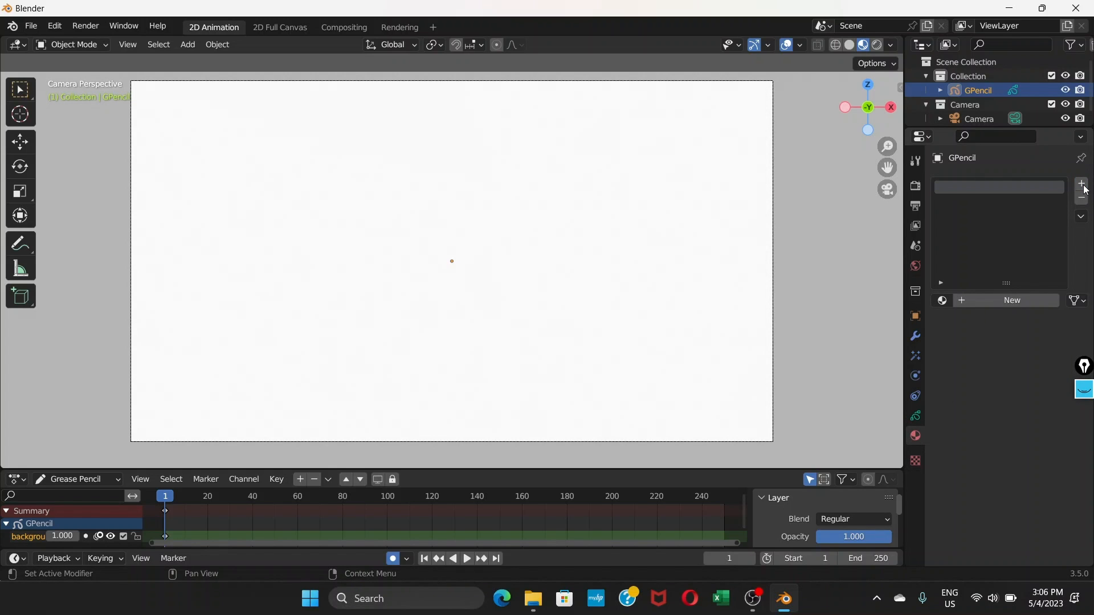
left_click(994, 304)
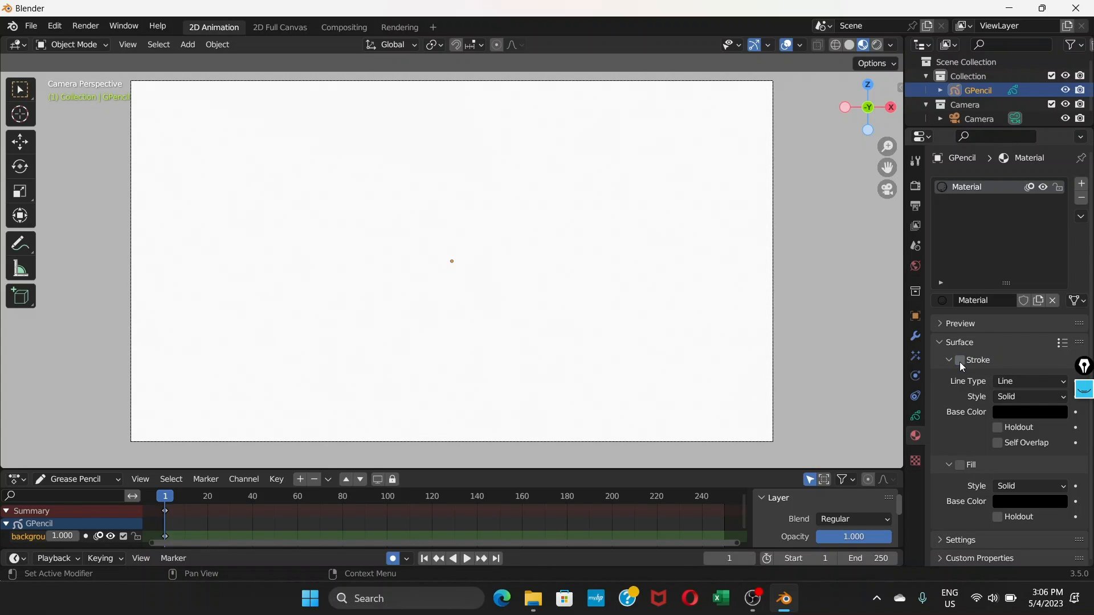
left_click(960, 466)
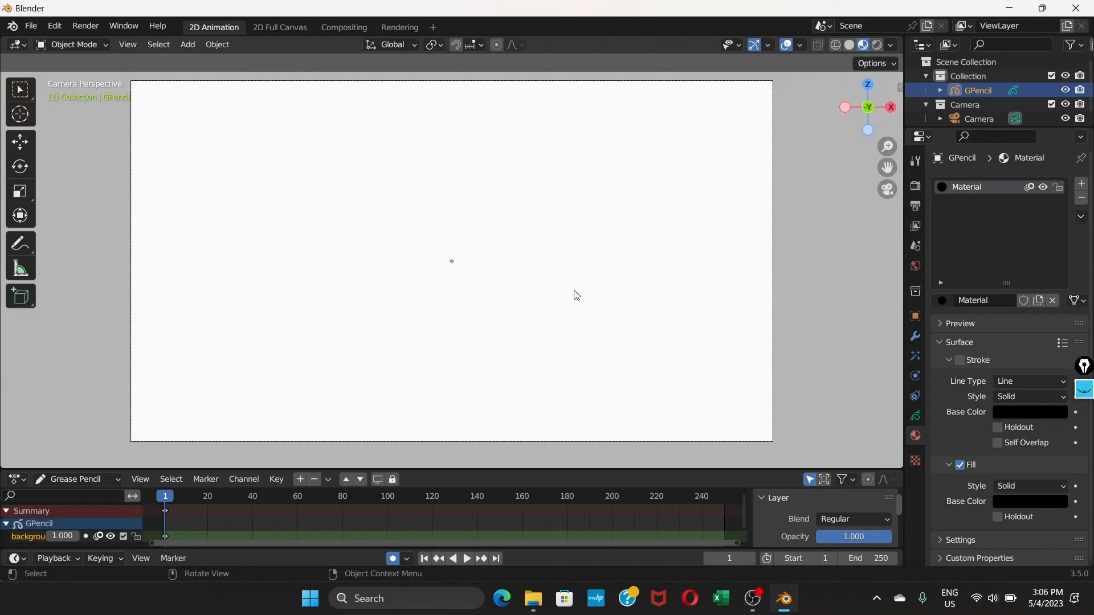
Set the new material's fill base color to a bright sky blue
left_click(1029, 506)
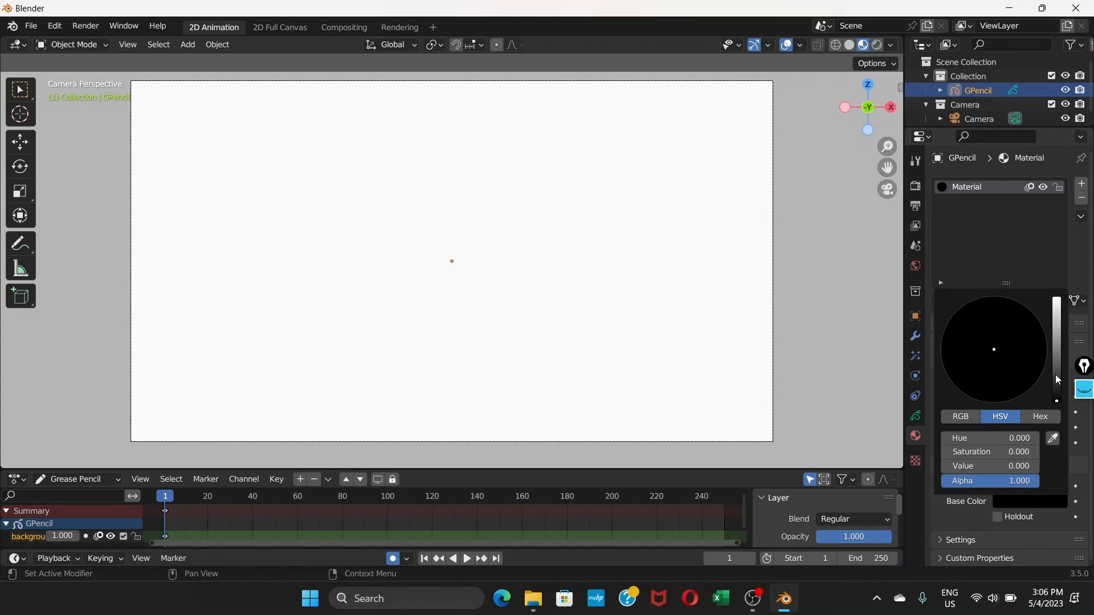
left_click_drag(1058, 380, 1057, 313)
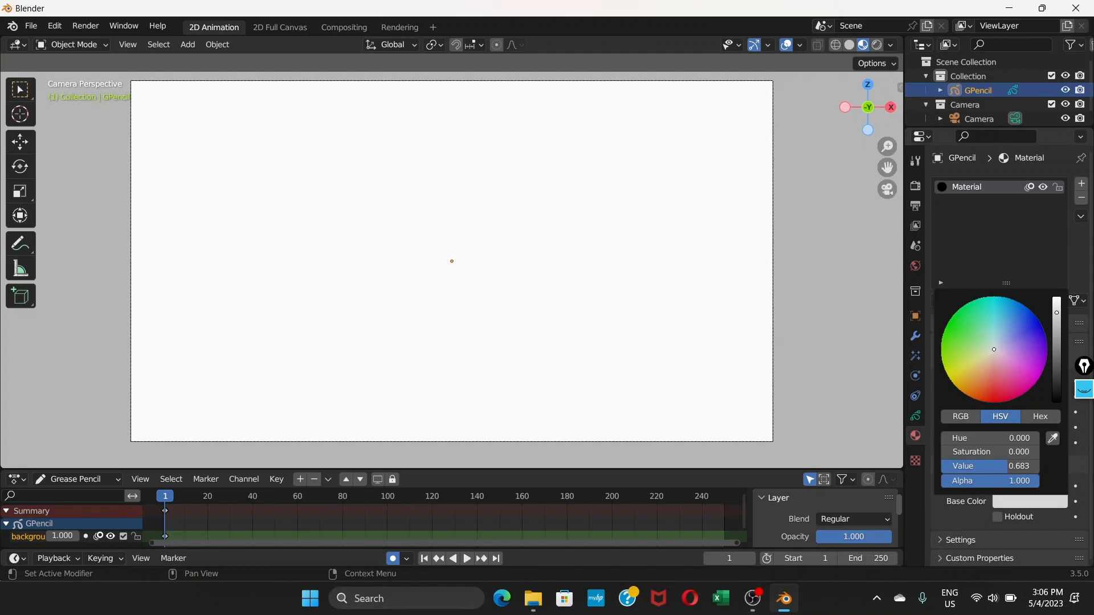
left_click(1004, 308)
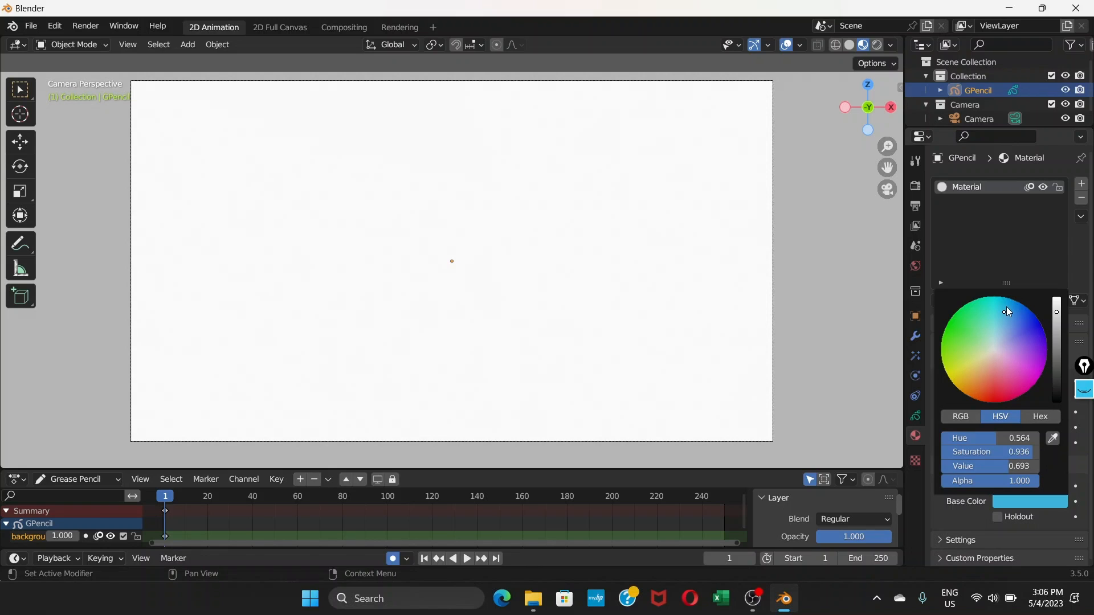
left_click(1006, 309)
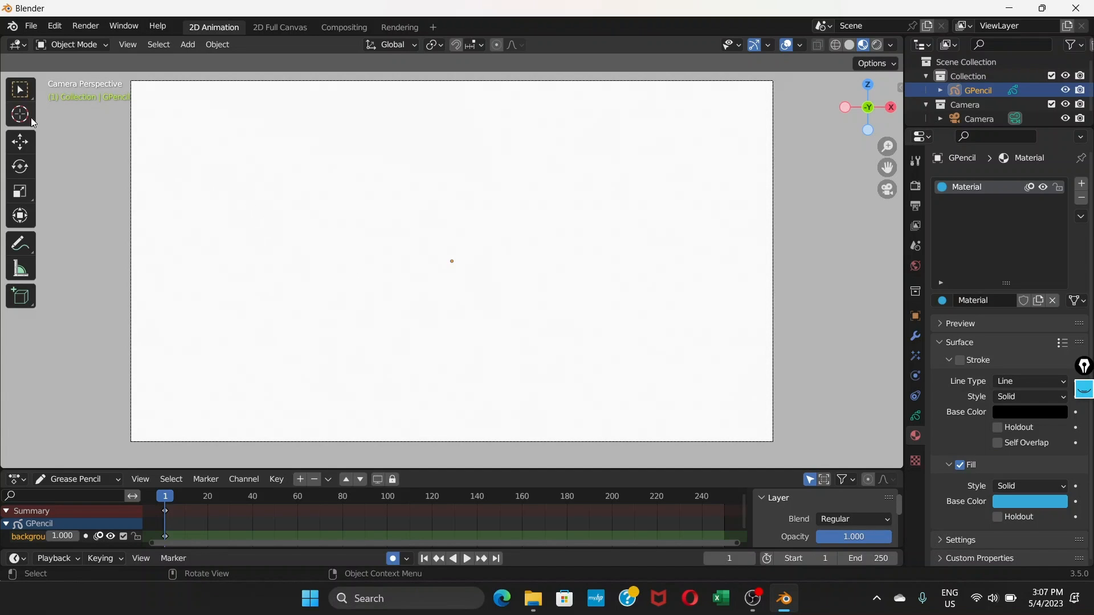
In Draw Mode, use the Box tool to draw a filled rectangle covering the whole camera frame
left_click(96, 50)
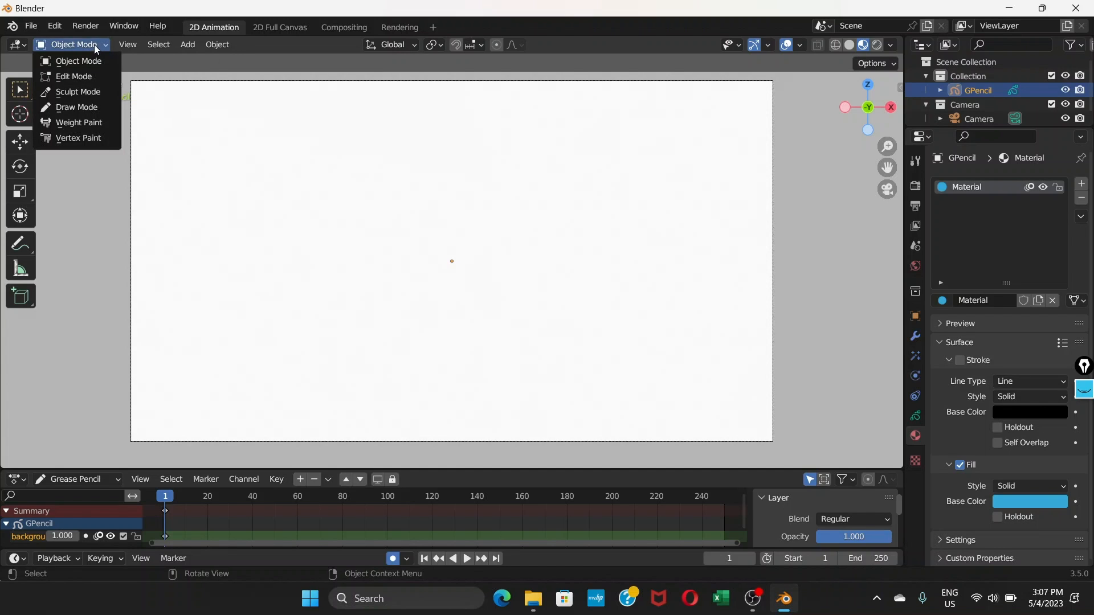
left_click(80, 105)
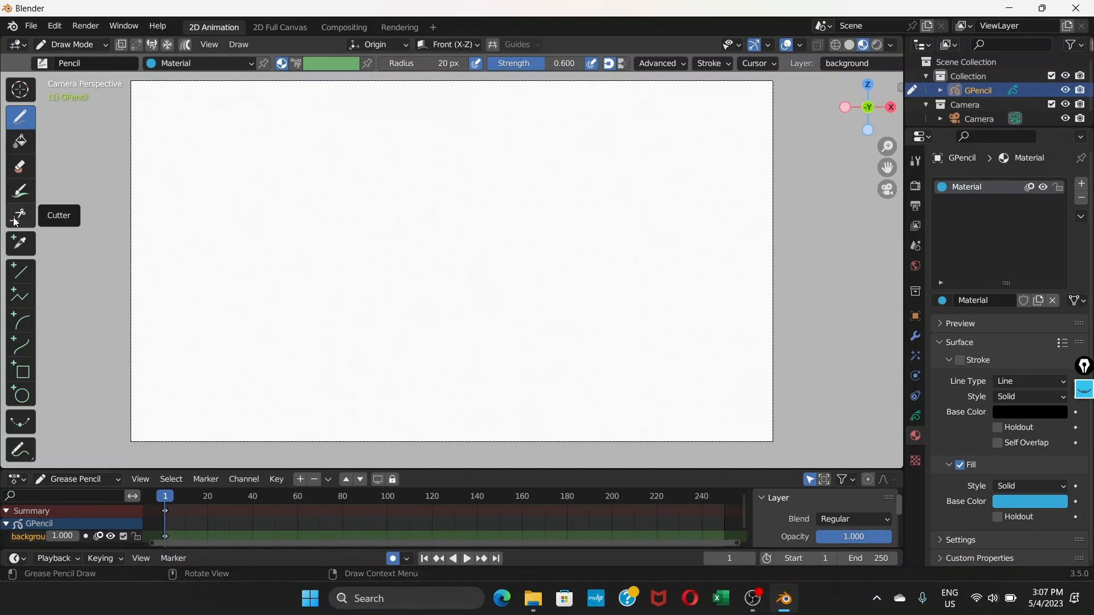
left_click(22, 375)
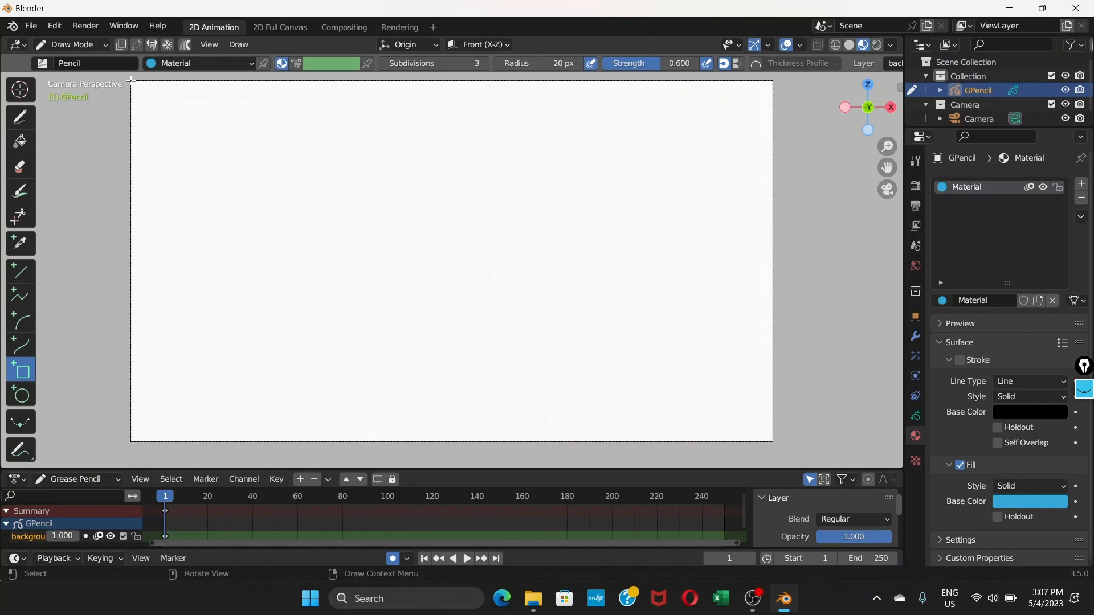
left_click_drag(130, 81, 772, 441)
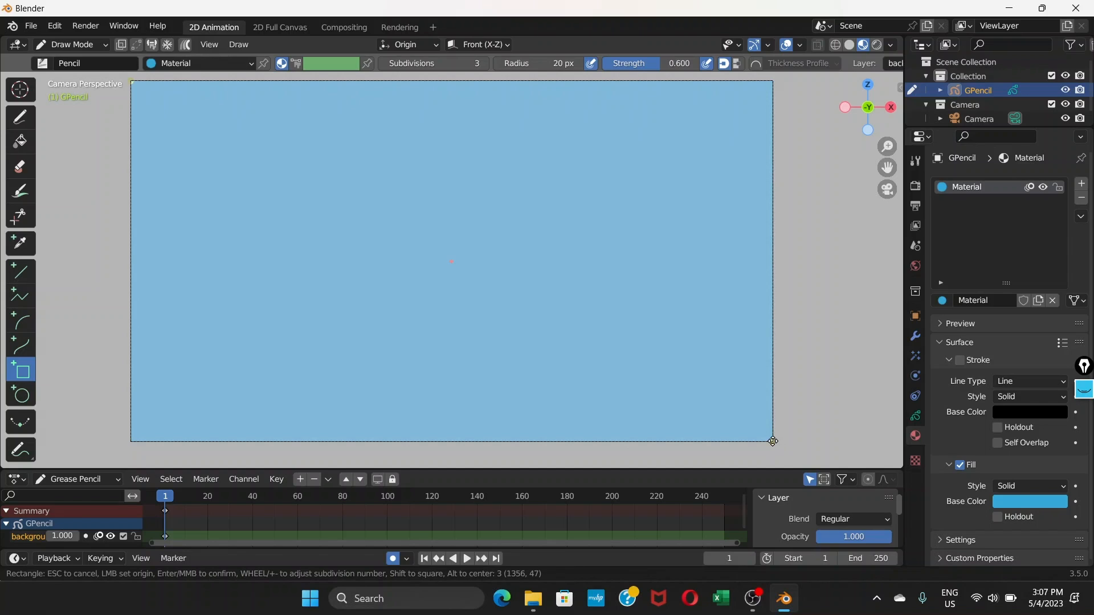
key("Return")
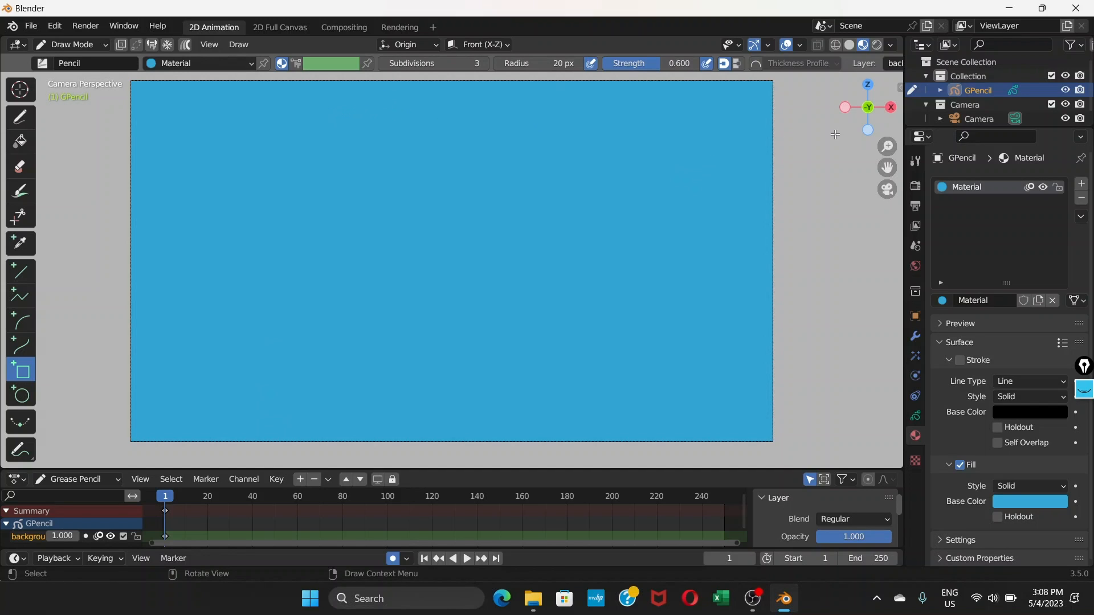
Switch the GPencil object to Edit Mode with point selection and box-select the points along the rectangle's left edge
left_click(100, 44)
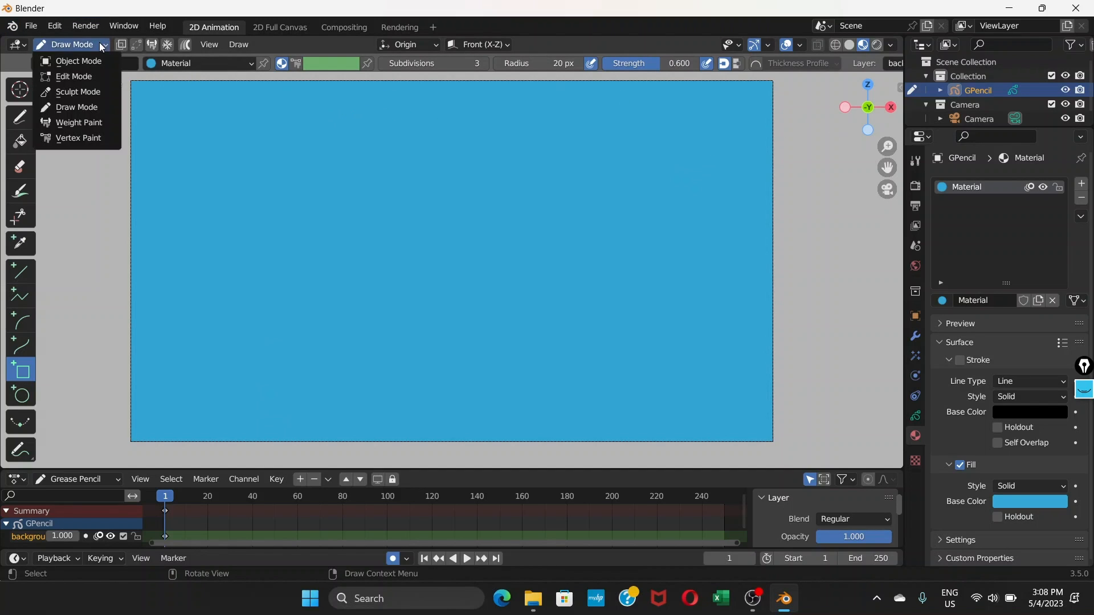
left_click(92, 74)
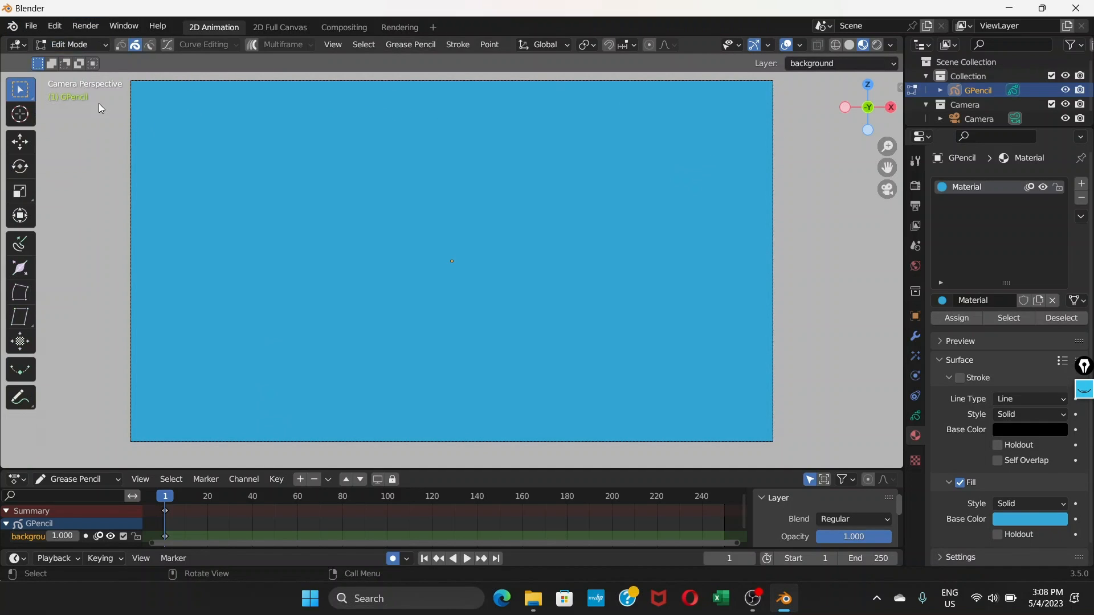
left_click(119, 45)
left_click_drag(123, 73, 146, 253)
left_click_drag(150, 466, 151, 467)
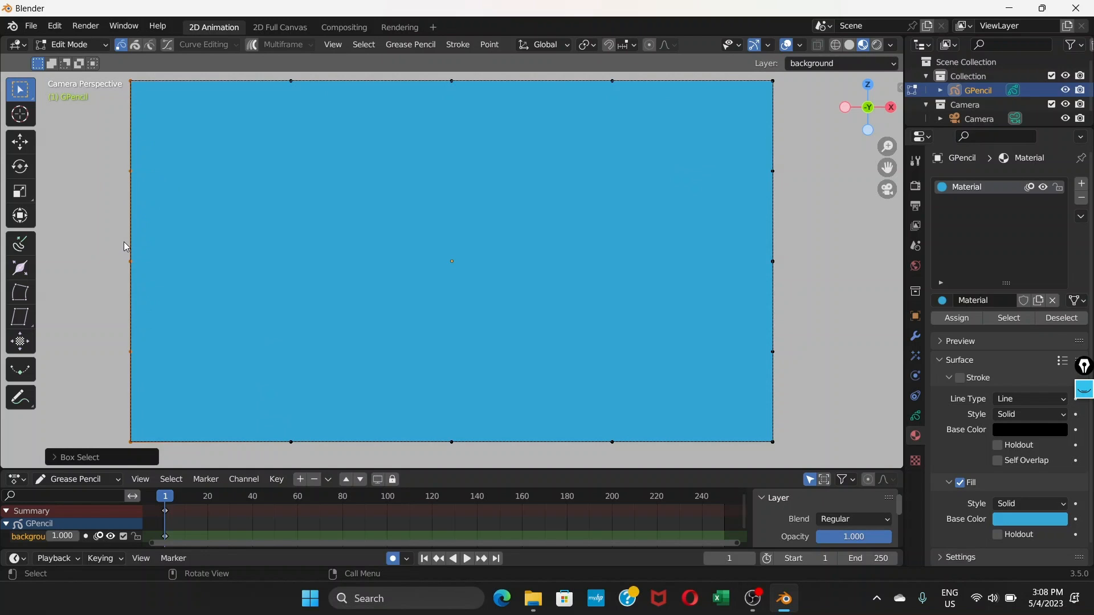
key("g")
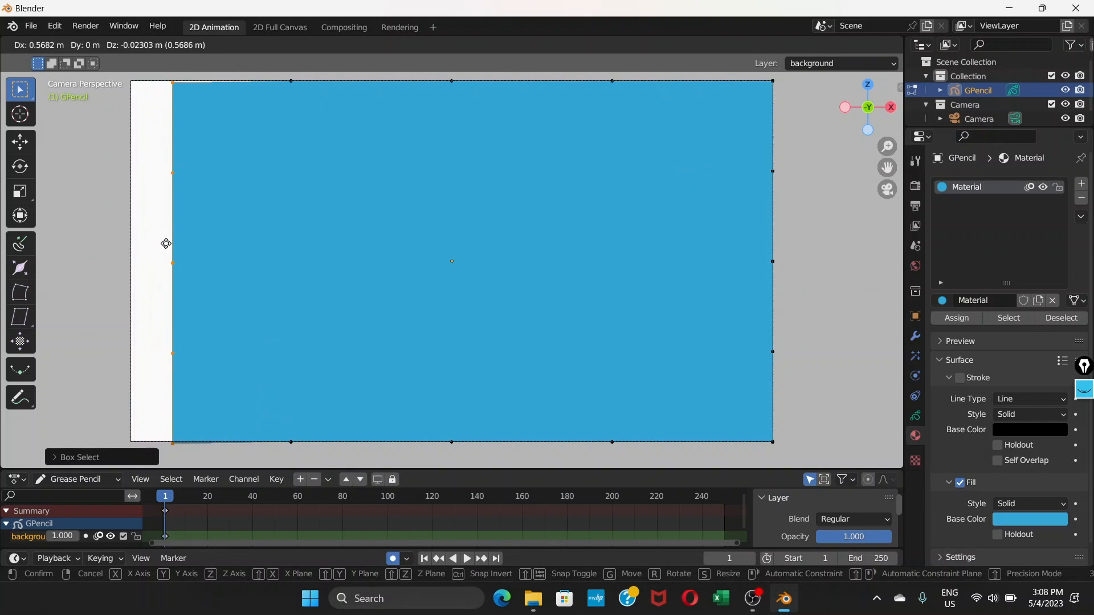
key("x")
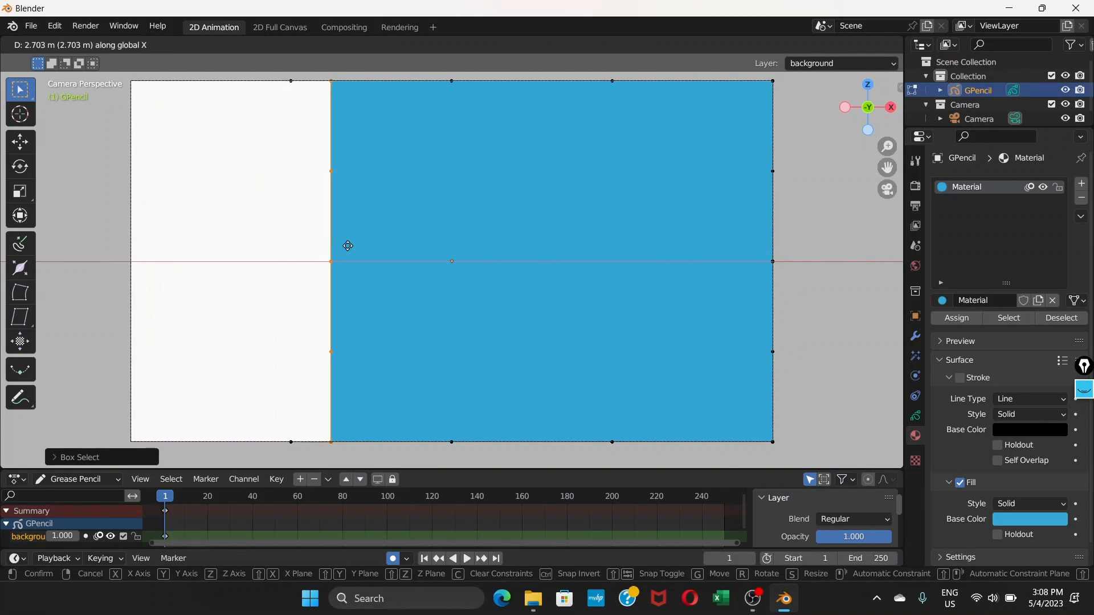
right_click(139, 251)
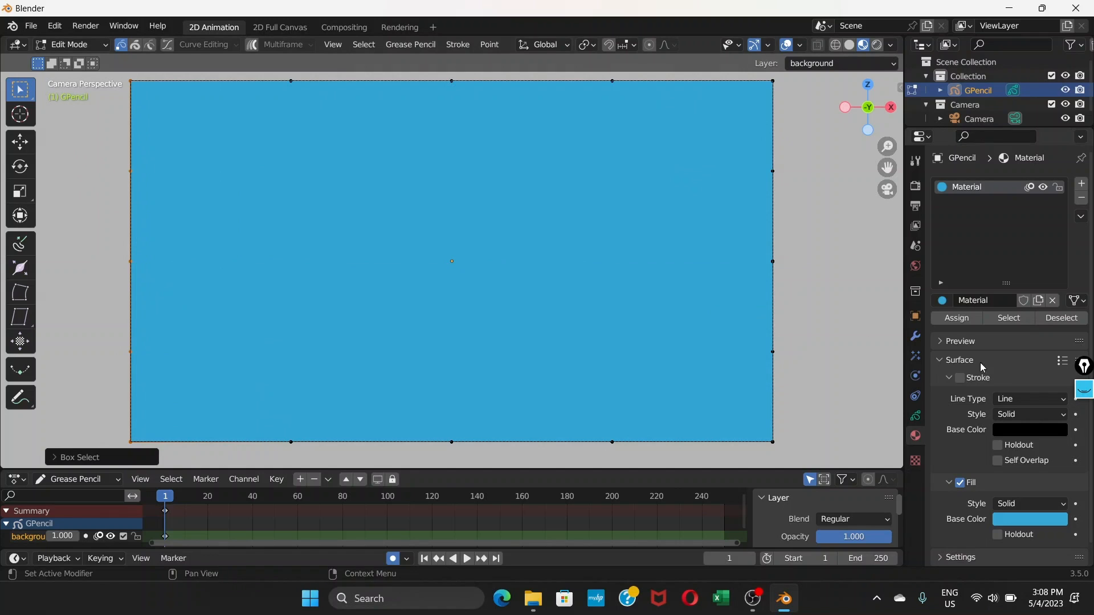
Circle the material's Fill settings with the Epic Pen highlighter and erase the mark
key("alt+Tab")
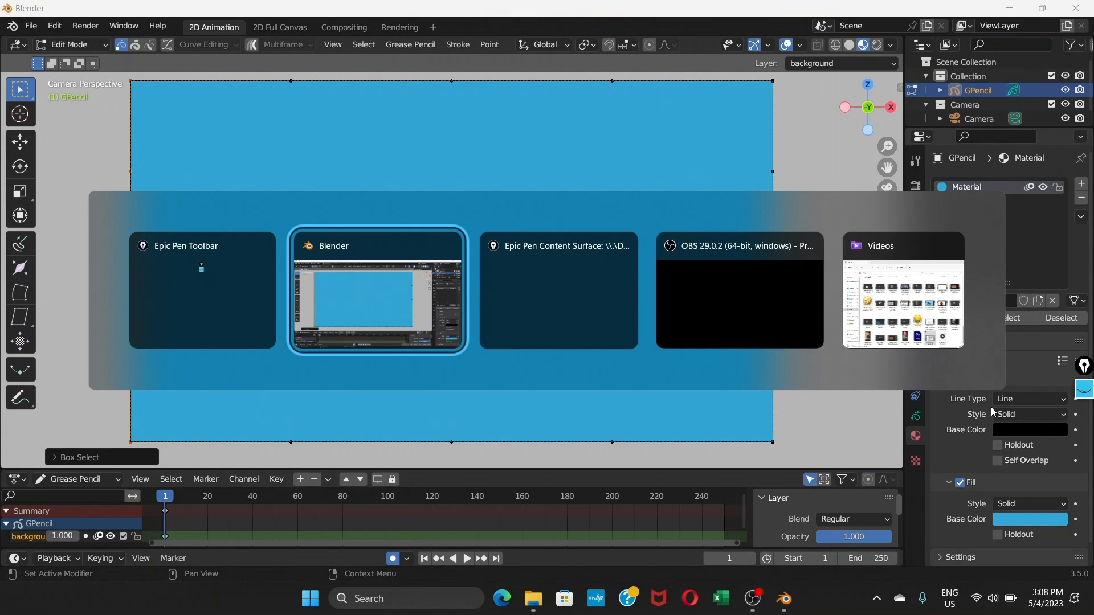
key("alt+Tab")
key("alt+Tab")
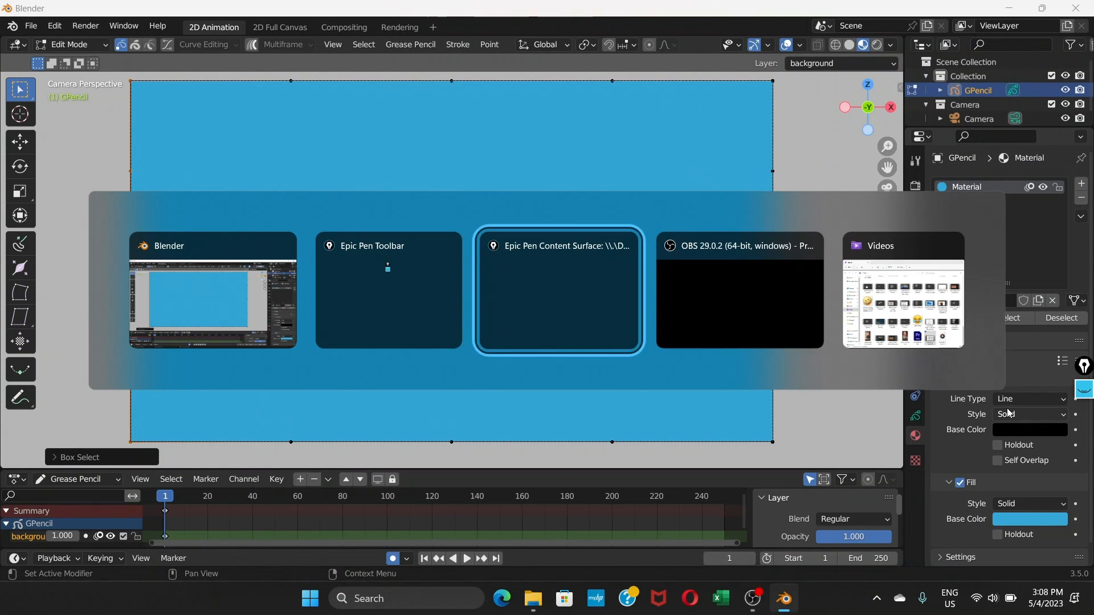
key("alt+Tab")
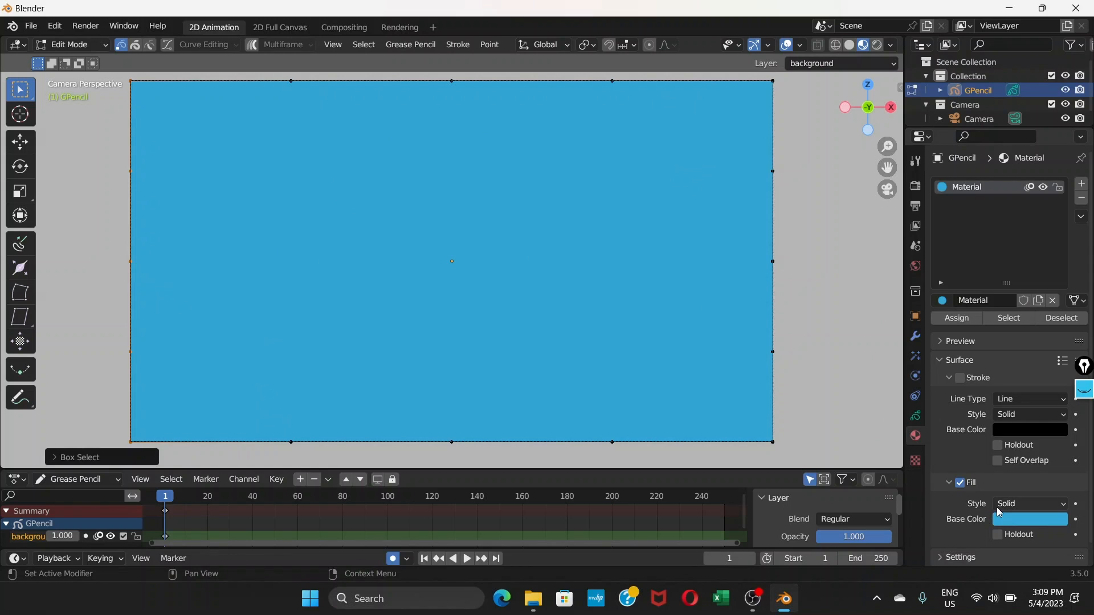
left_click(1084, 390)
left_click(1084, 445)
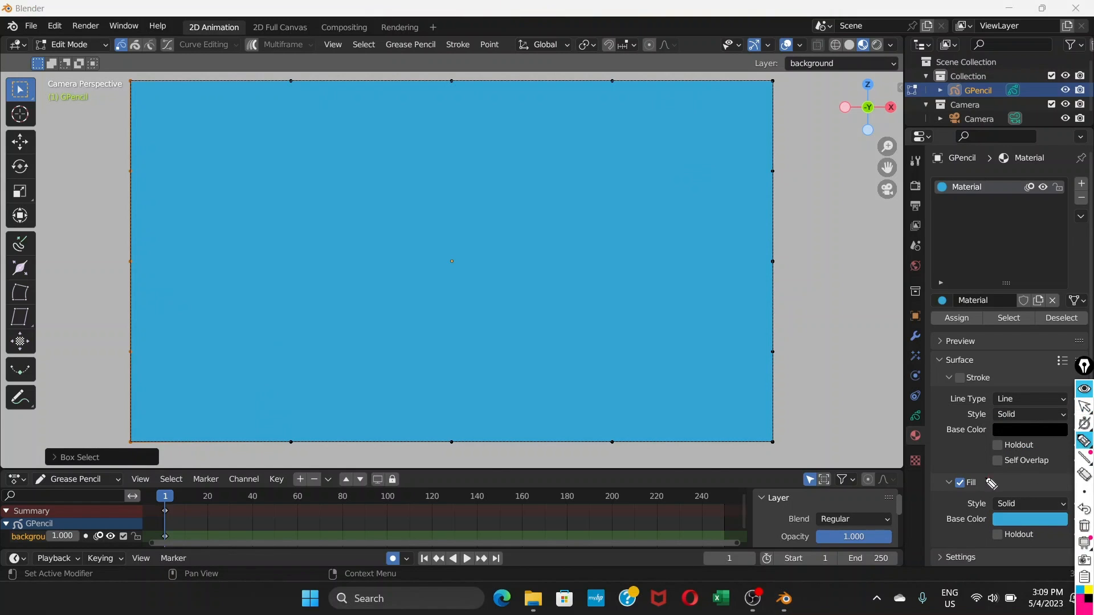
mouse_move(991, 483)
left_mouse_down()
mouse_move(1049, 561)
mouse_move(1022, 473)
mouse_move(989, 488)
left_mouse_up()
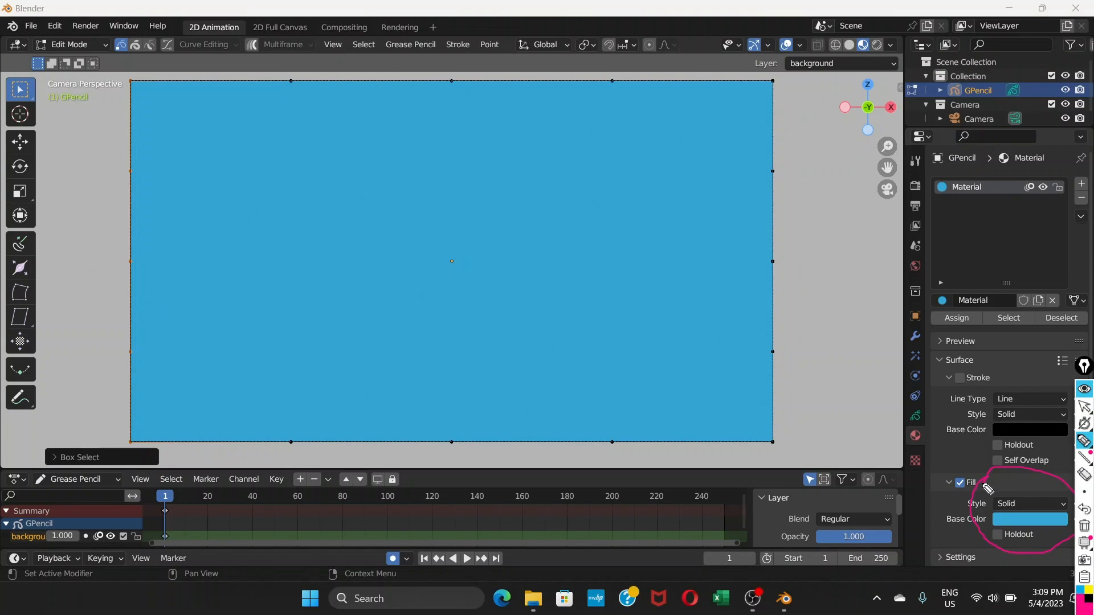
left_click(1084, 475)
left_click(1044, 475)
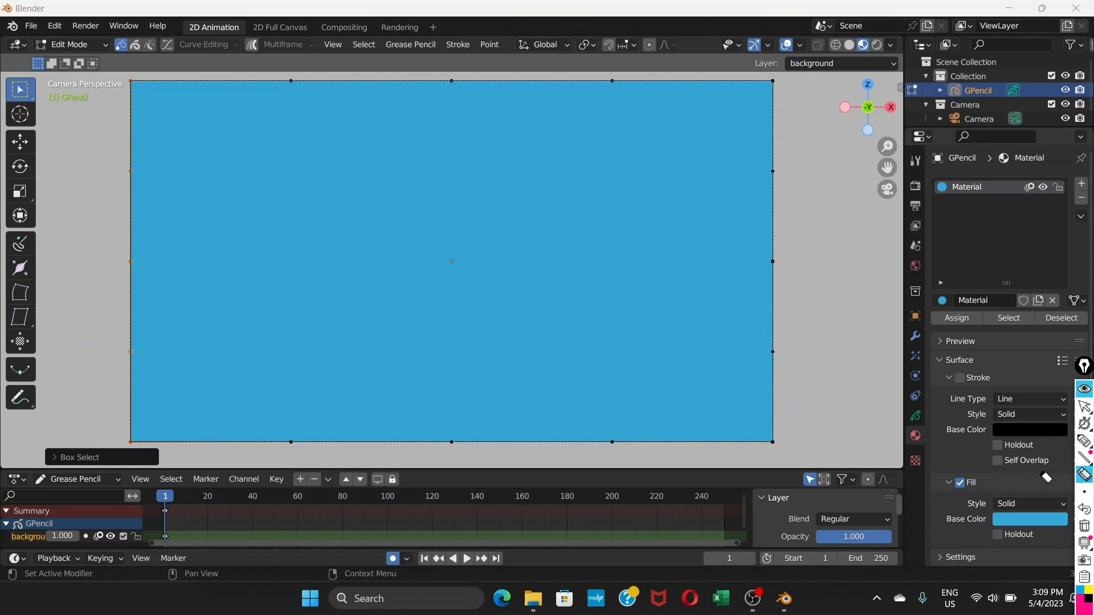
left_click(1084, 390)
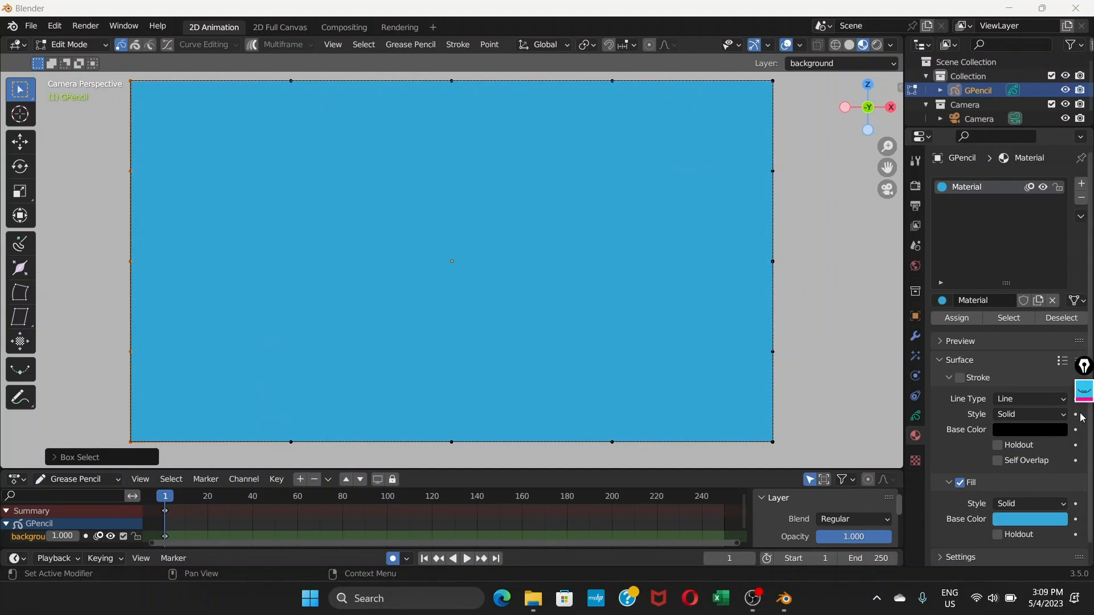
Set the fill style of the GPencil object's material to Gradient
left_click(1017, 505)
left_click(1024, 472)
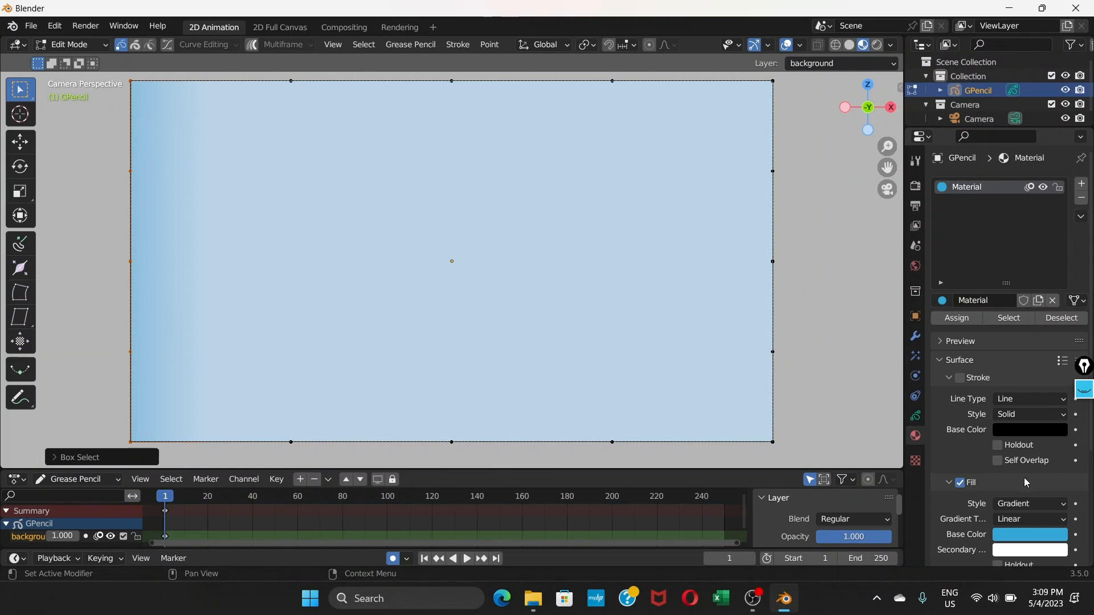
scroll(979, 453, "down", 5)
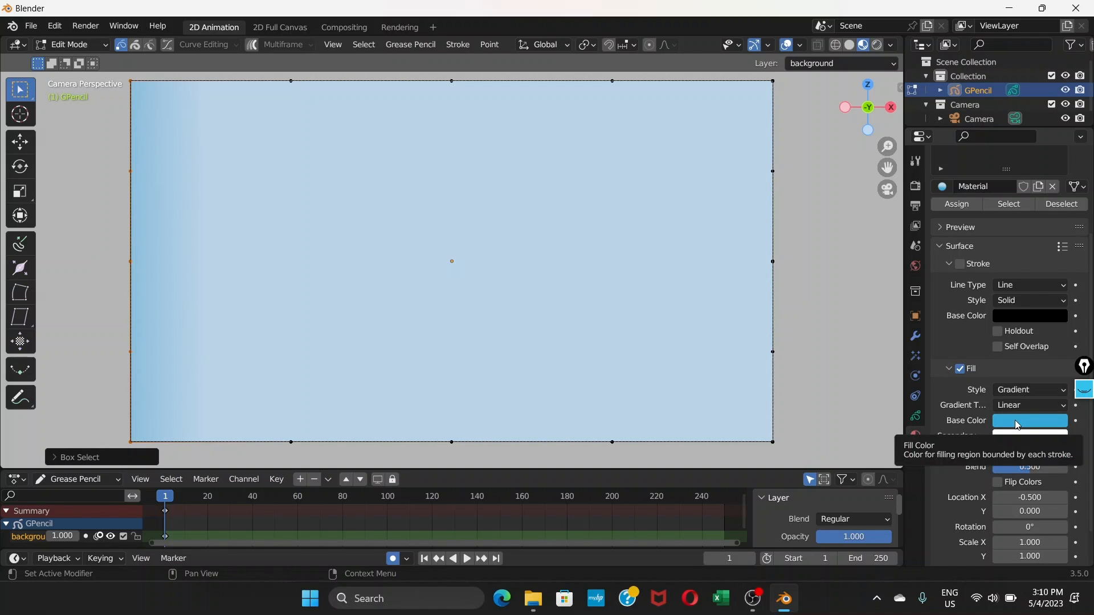
Set the gradient fill's base color to a deep blue and its secondary color to a bright cyan
left_click(1018, 424)
left_click(1020, 234)
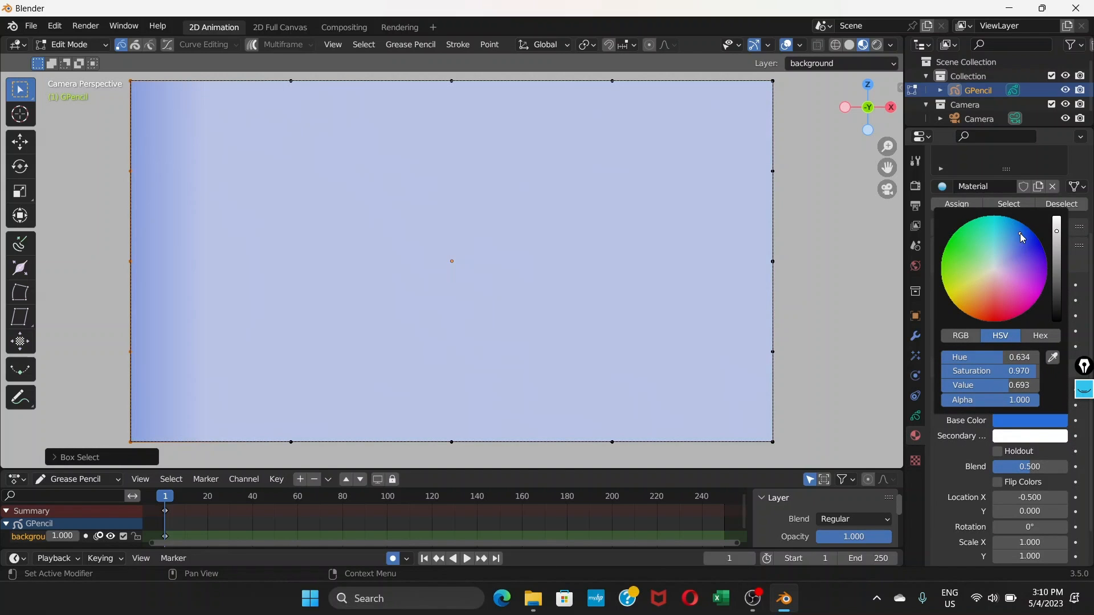
left_click(1023, 233)
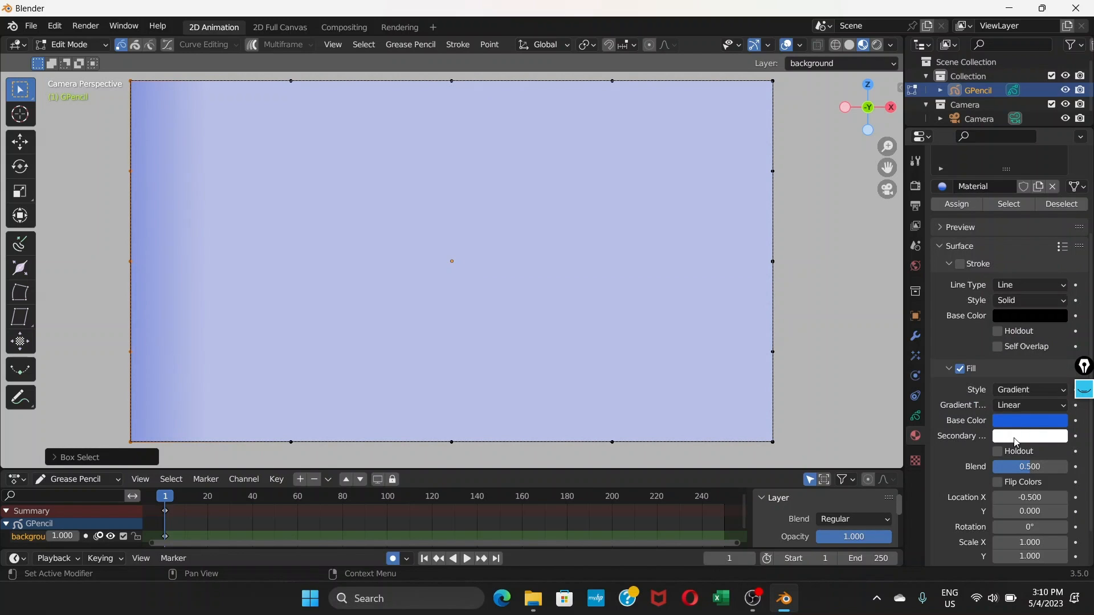
left_click(1017, 438)
left_click(1009, 244)
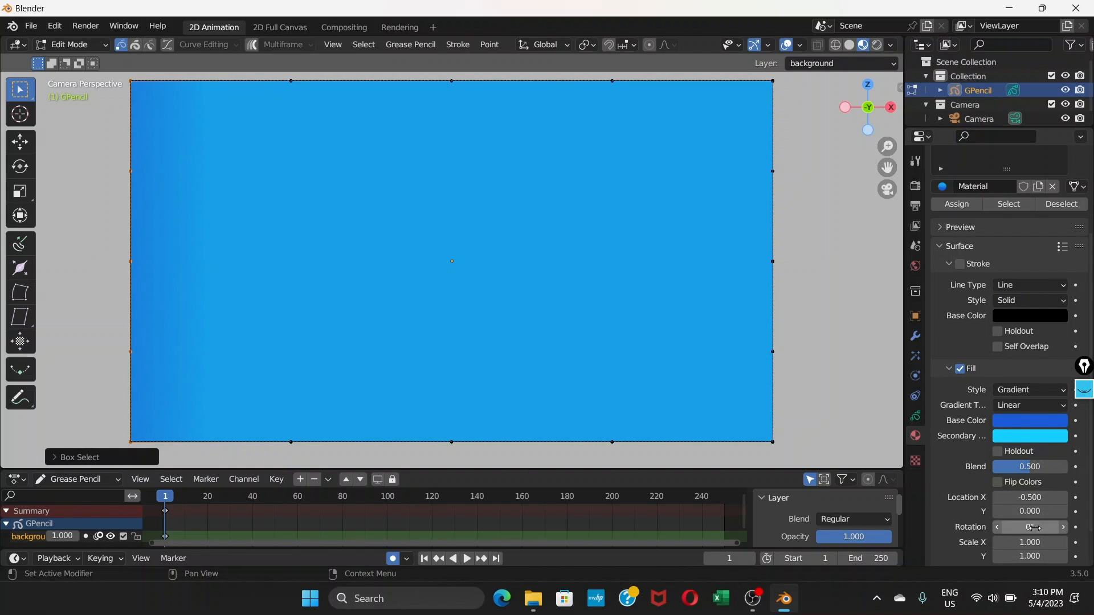
Rotate the fill gradient to 90°
left_click(1034, 528)
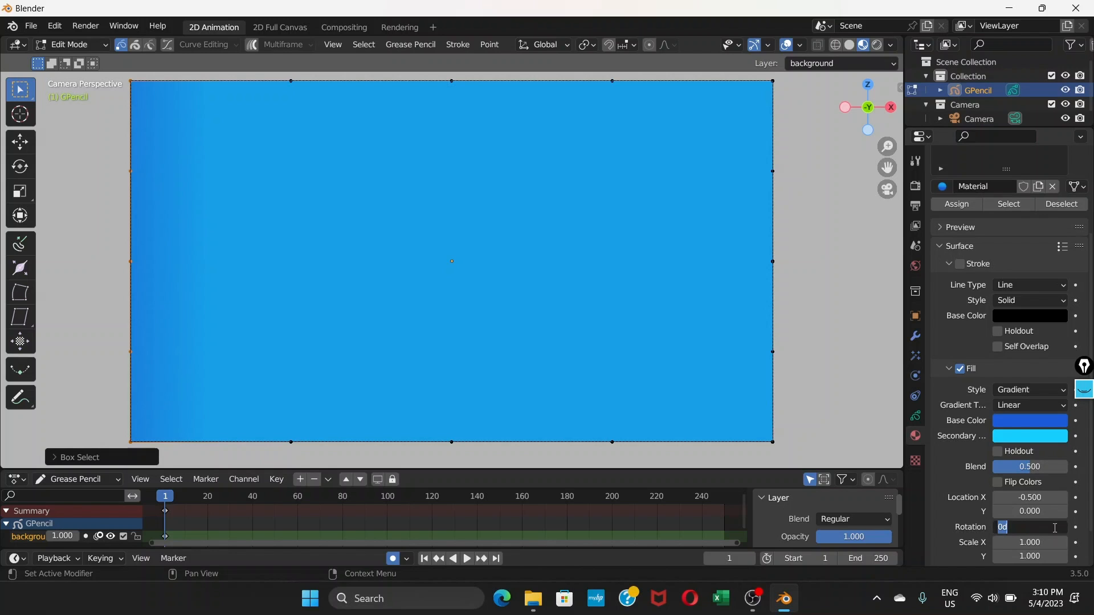
type("90")
key("Return")
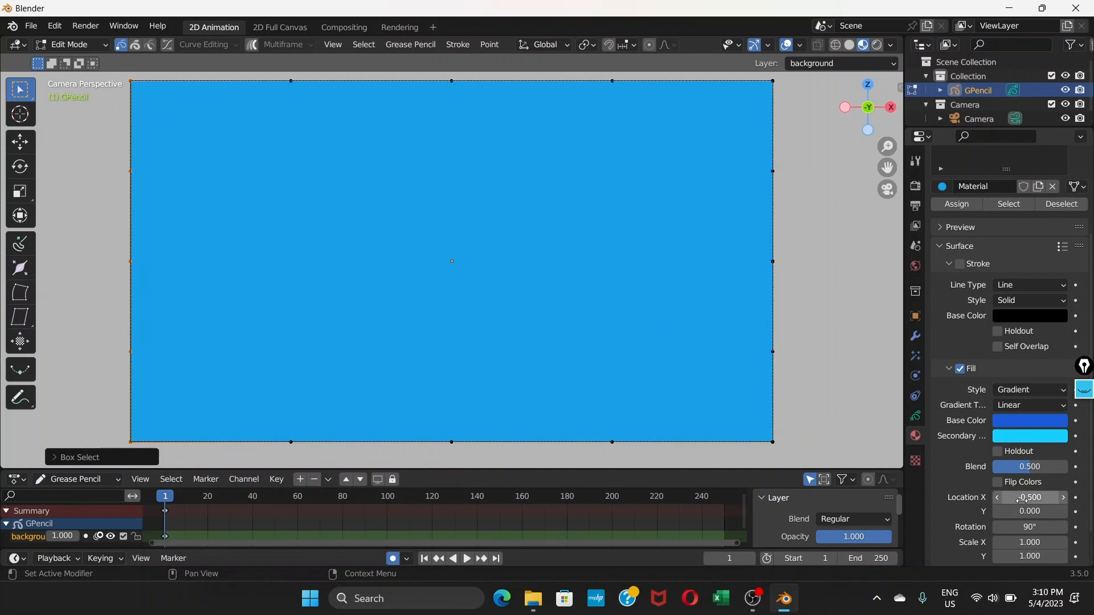
Shift the fill gradient to Location X 0.100 and Y -1.100, and set its Blend to 0.276
left_click_drag(1022, 501, 999, 512)
key("minus")
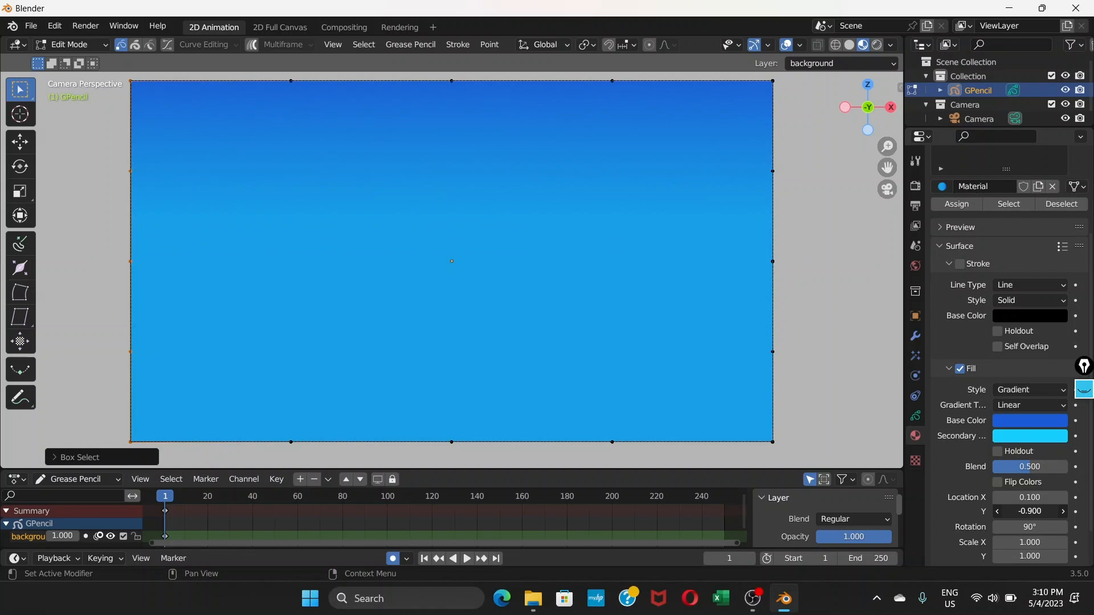
mouse_move(1000, 512)
left_mouse_down()
mouse_move(986, 512)
mouse_move(997, 511)
left_mouse_up()
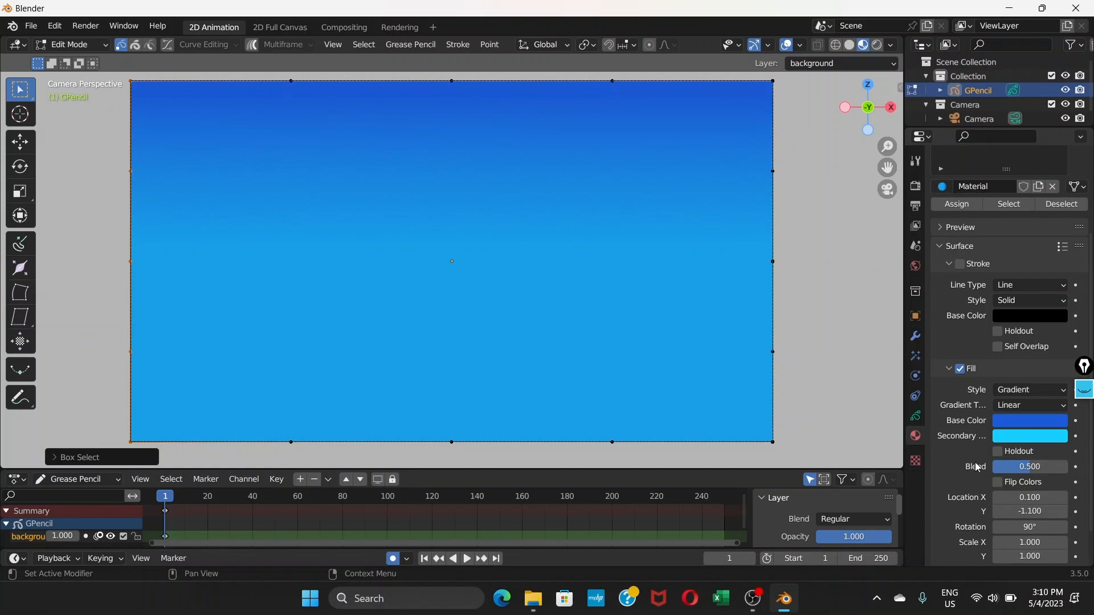
left_click_drag(1025, 465, 1014, 465)
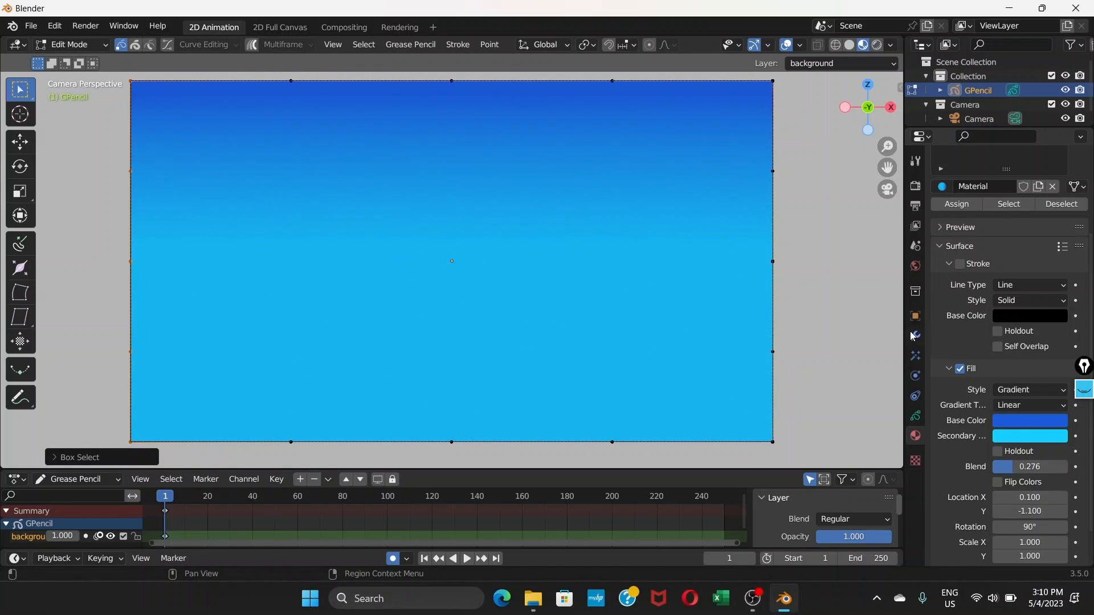
Add a new layer to the GPencil object and name it hills
left_click(916, 422)
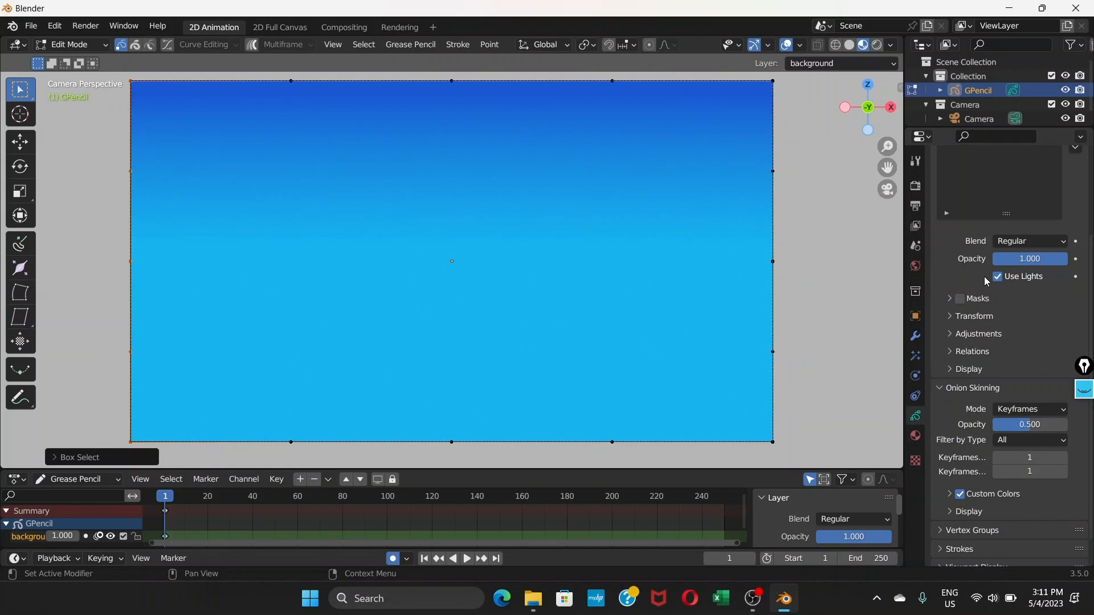
scroll(981, 311, "up", 4)
scroll(982, 311, "up", 3)
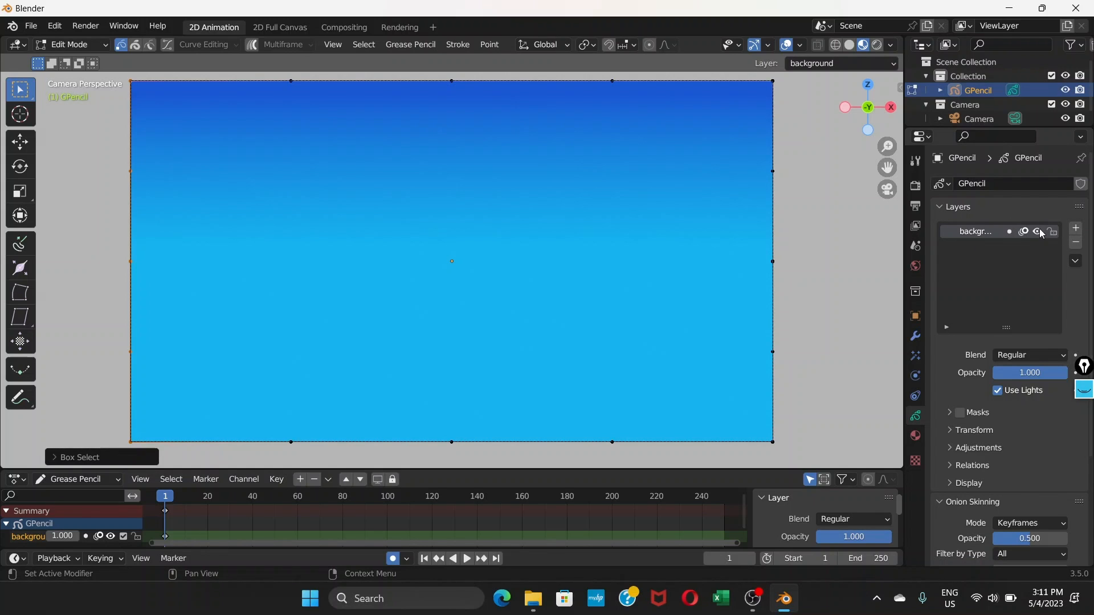
left_click(1076, 229)
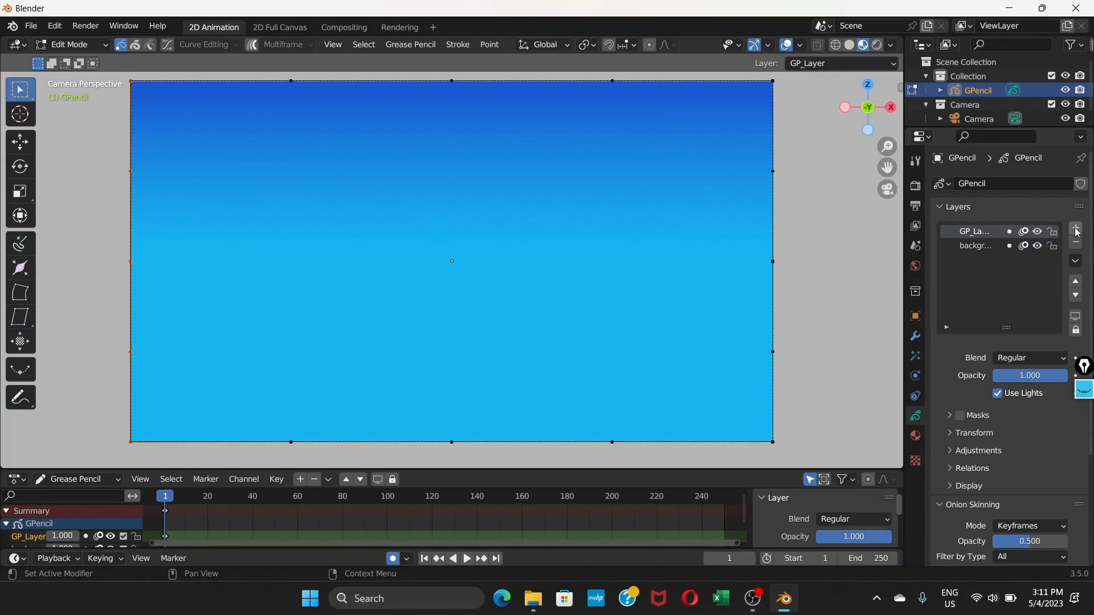
double_click(973, 232)
type("hills")
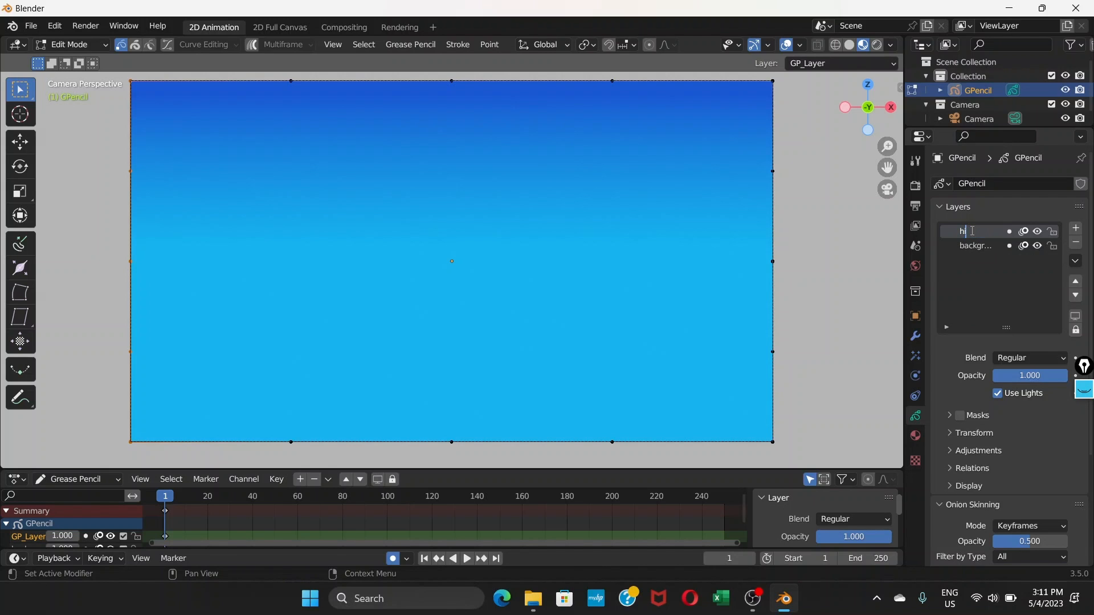
key("Return")
Rename the background layer as sky and lock it against selection and editing
left_click(971, 248)
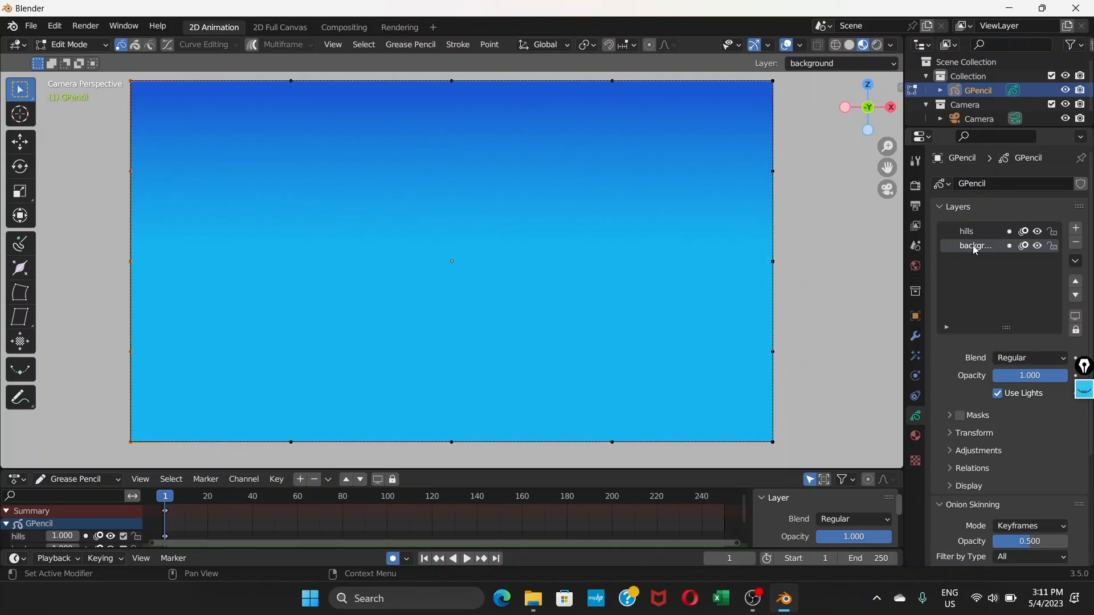
double_click(972, 246)
type("sky")
key("Return")
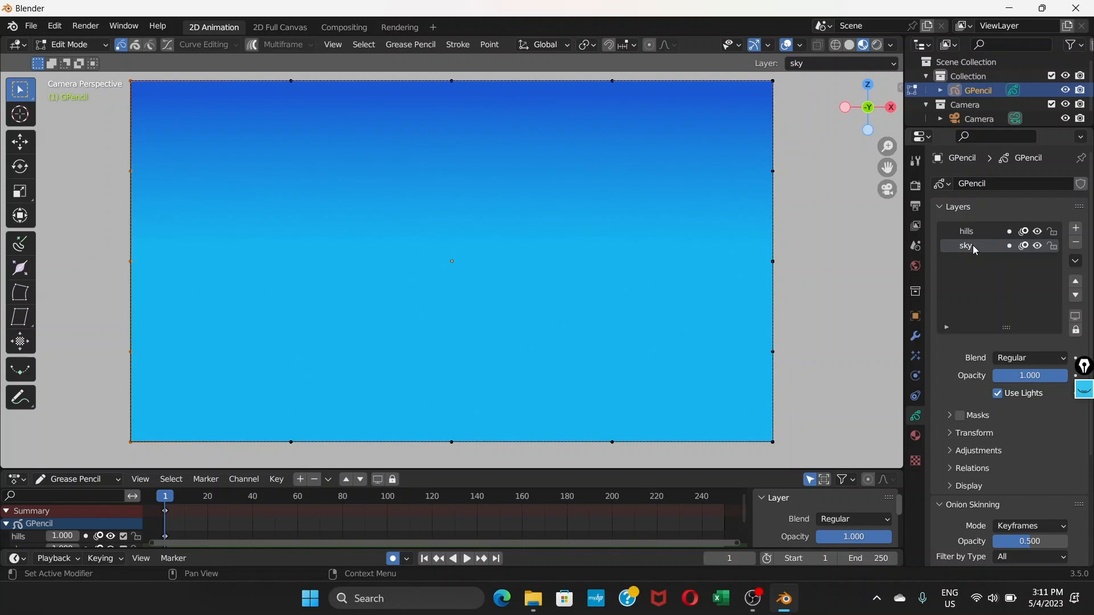
left_click(1052, 246)
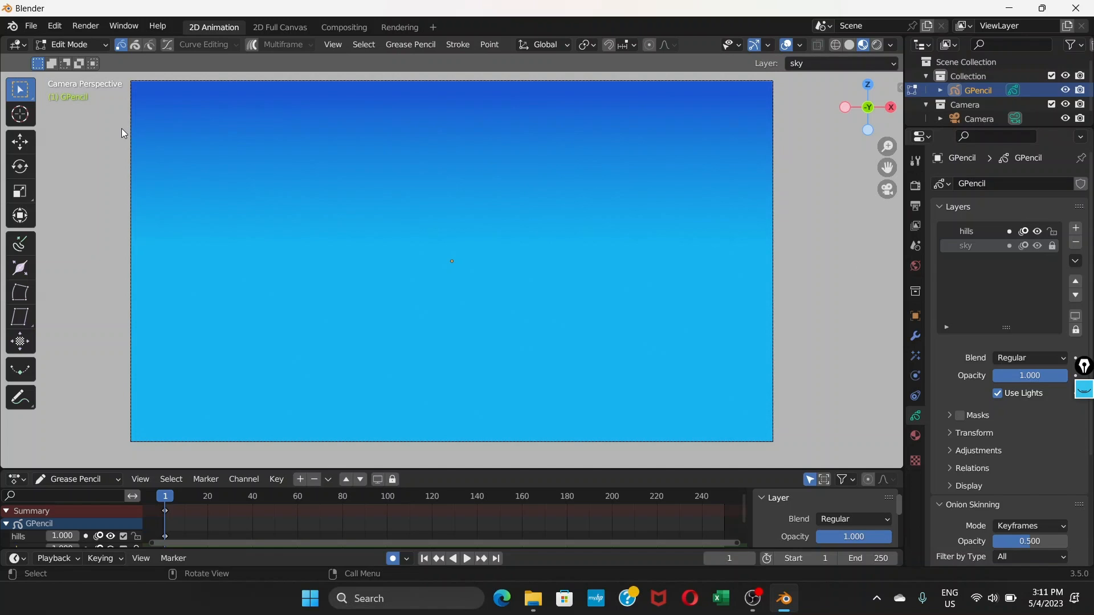
left_click_drag(151, 93, 203, 141)
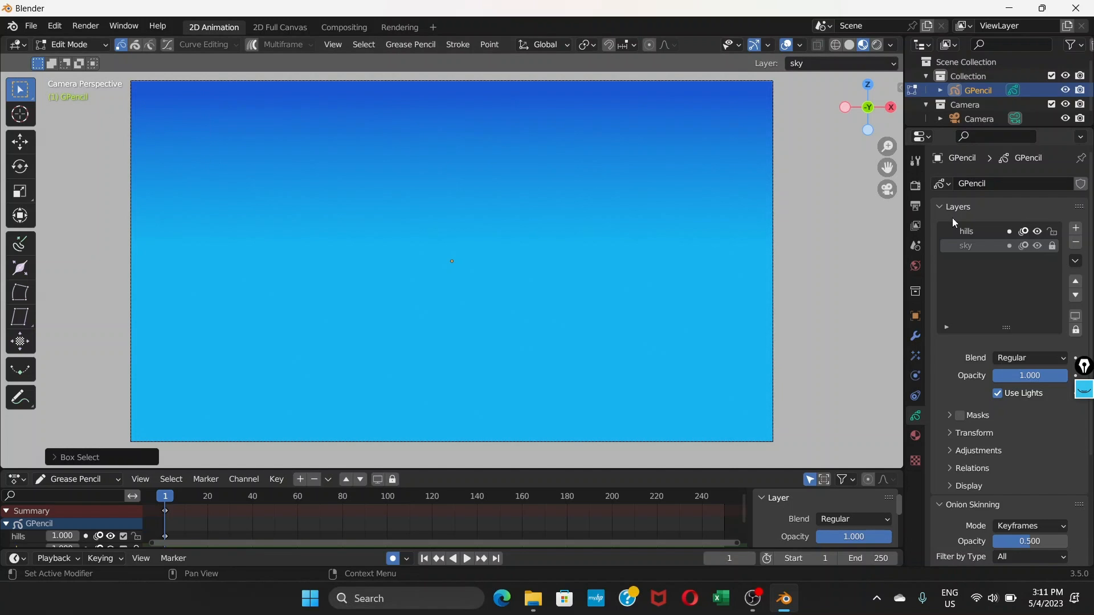
Make hills the active layer and add a second new material to the GPencil object
left_click(980, 230)
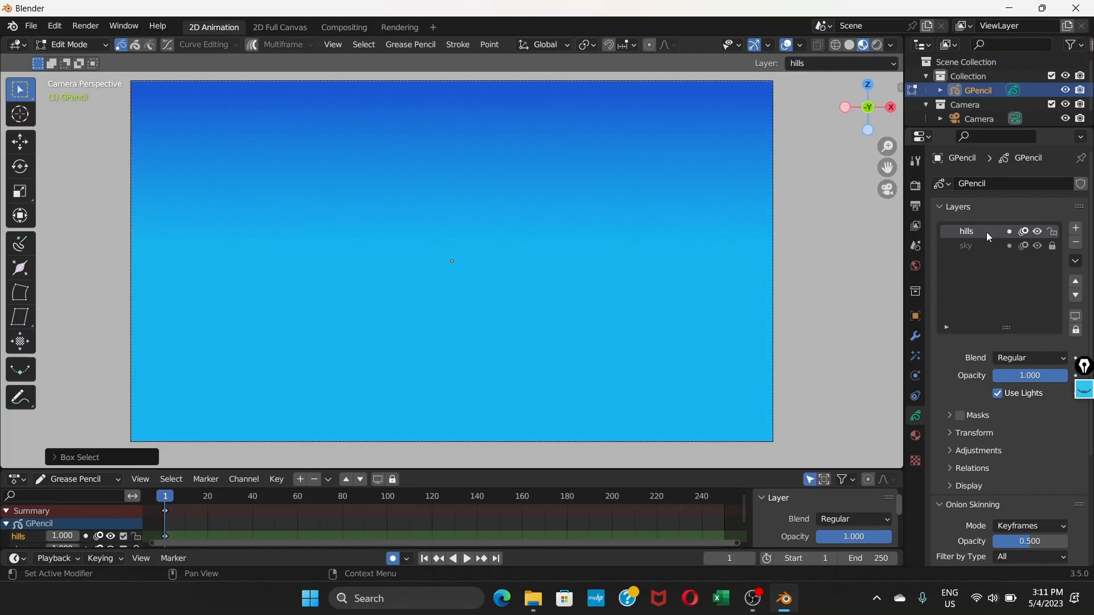
left_click(916, 437)
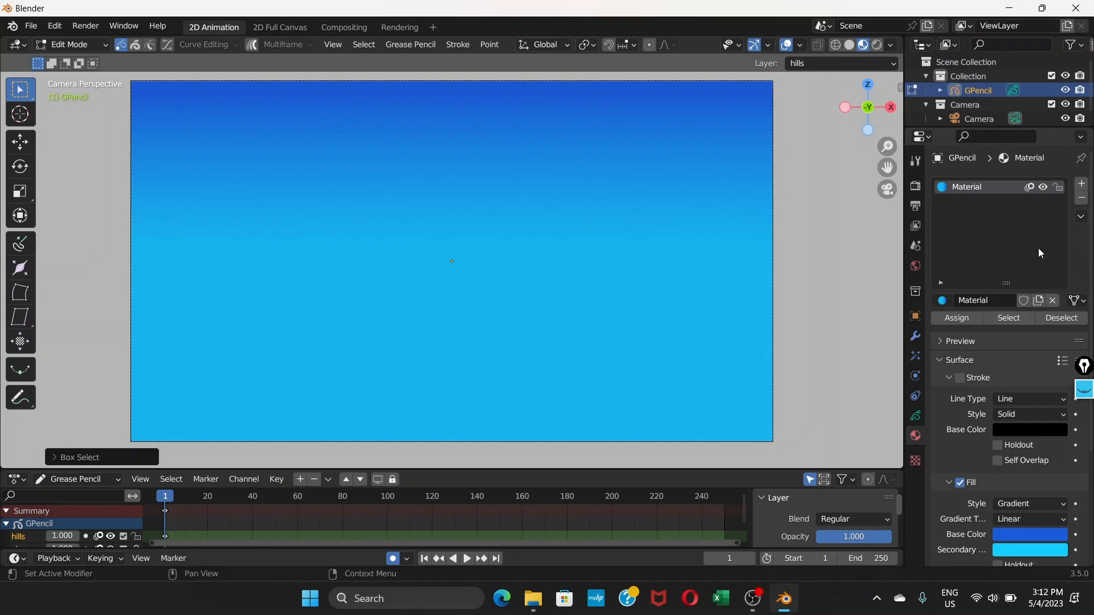
left_click(1081, 183)
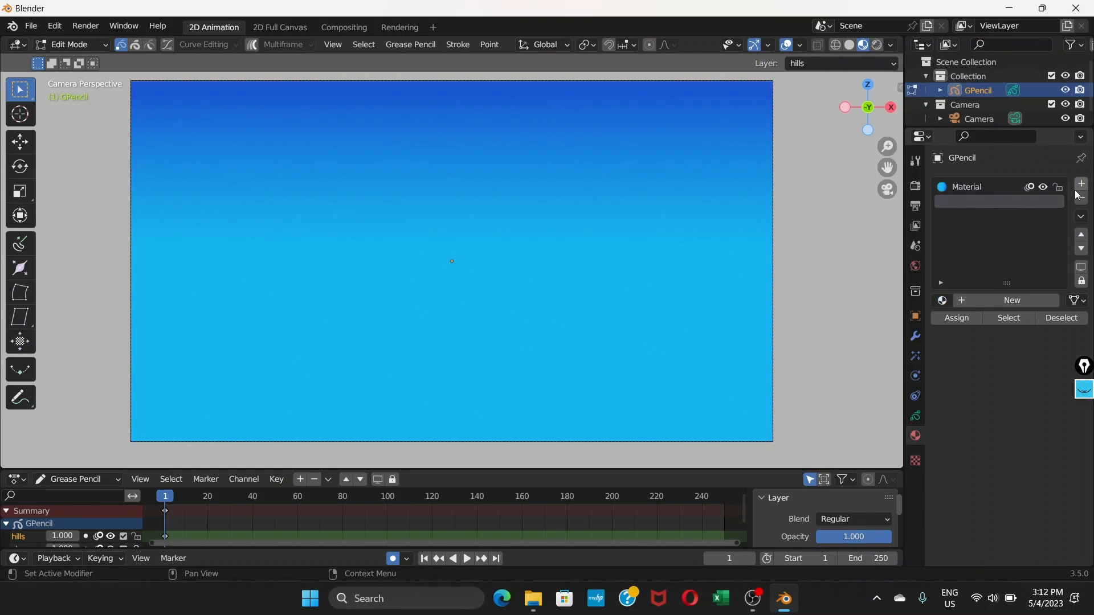
left_click(998, 299)
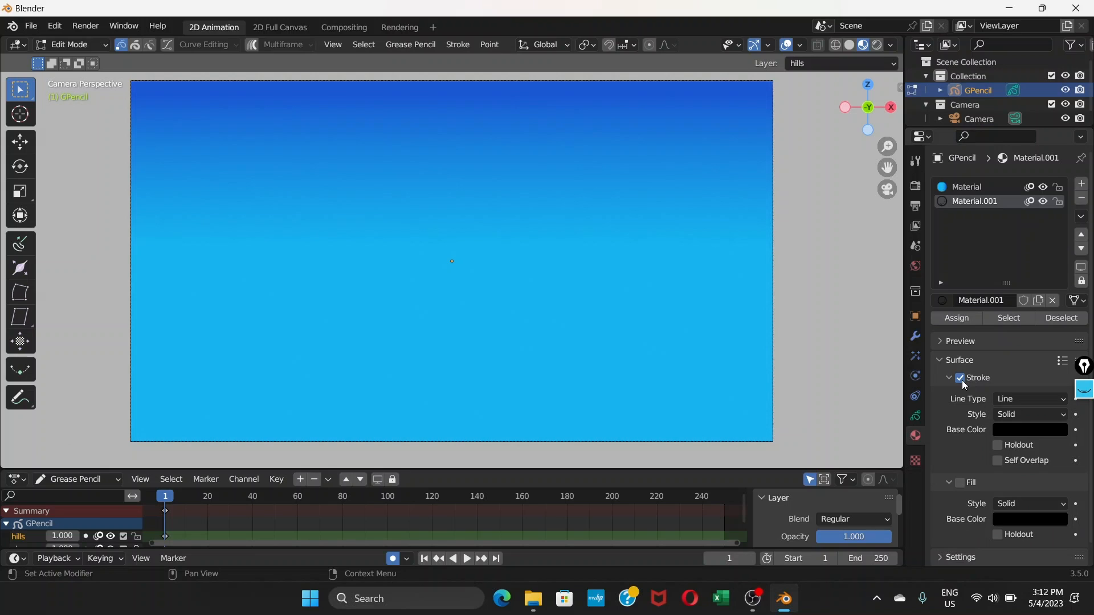
Turn off the stroke of Material.001 and give it a solid, medium-dark green fill
left_click(961, 482)
scroll(1016, 490, "down", 1)
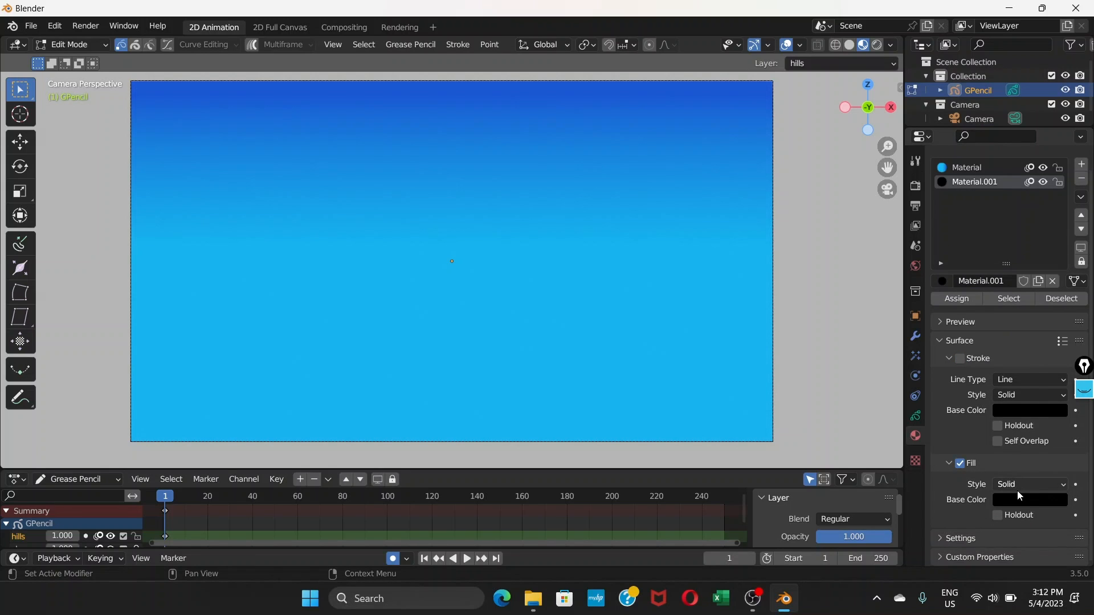
left_click(1017, 500)
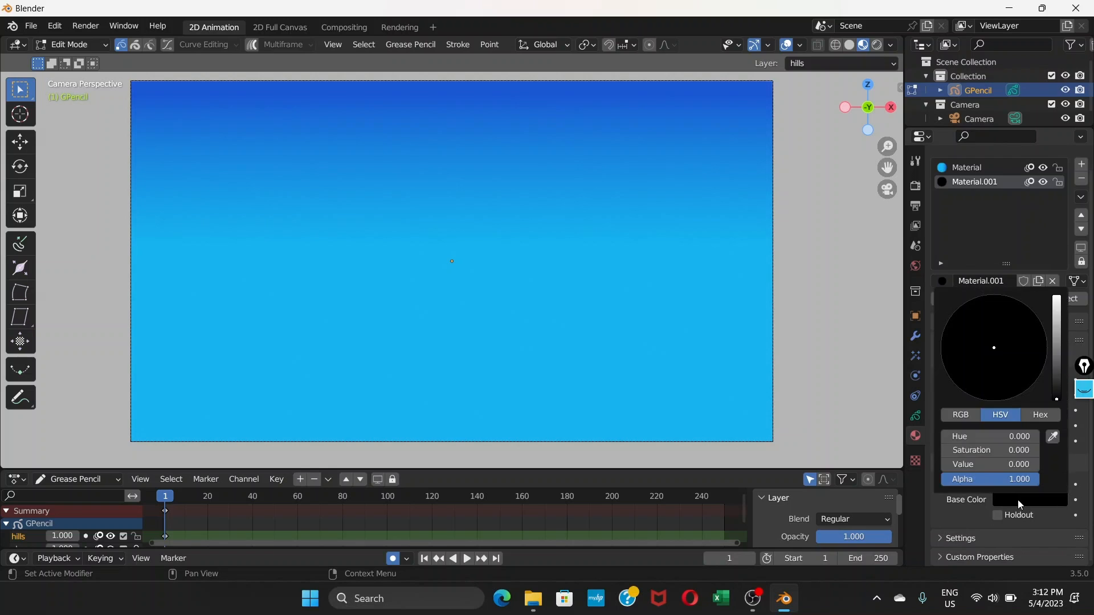
left_click(1056, 322)
left_click_drag(972, 319, 960, 315)
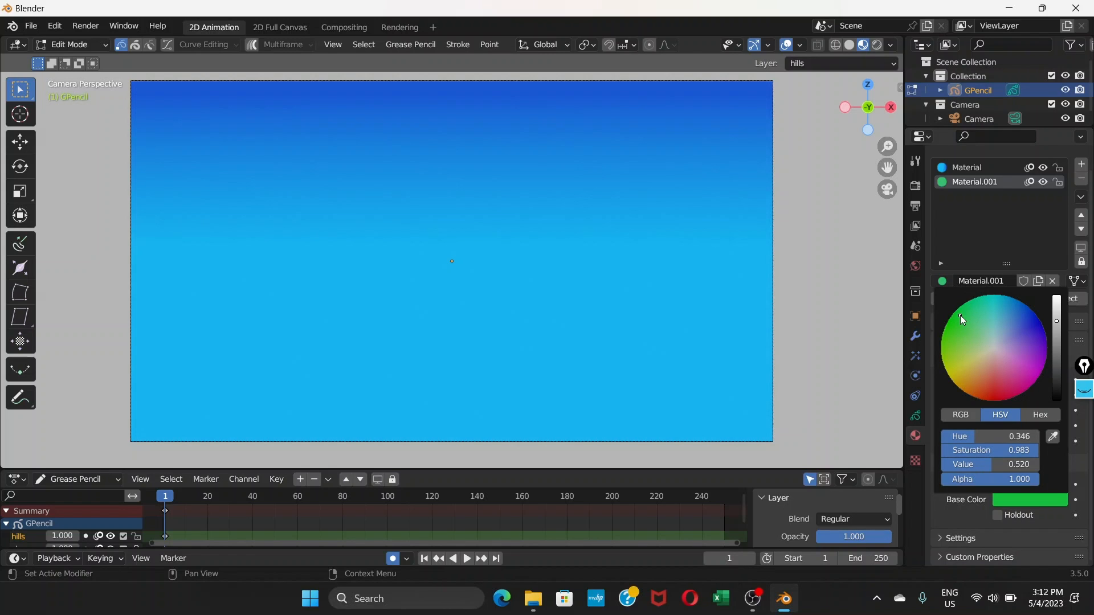
key("XF86MonBrightnessUp")
left_click(1056, 335)
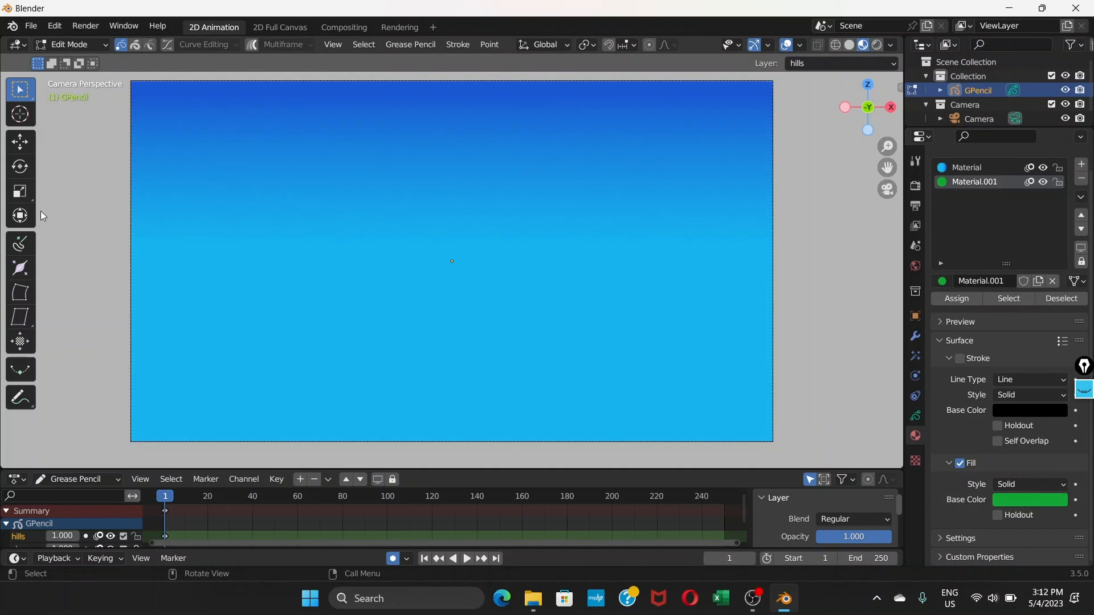
In Draw Mode, use the Box tool to draw a green rectangle covering the lower half of the camera frame on the hills layer
left_click(85, 45)
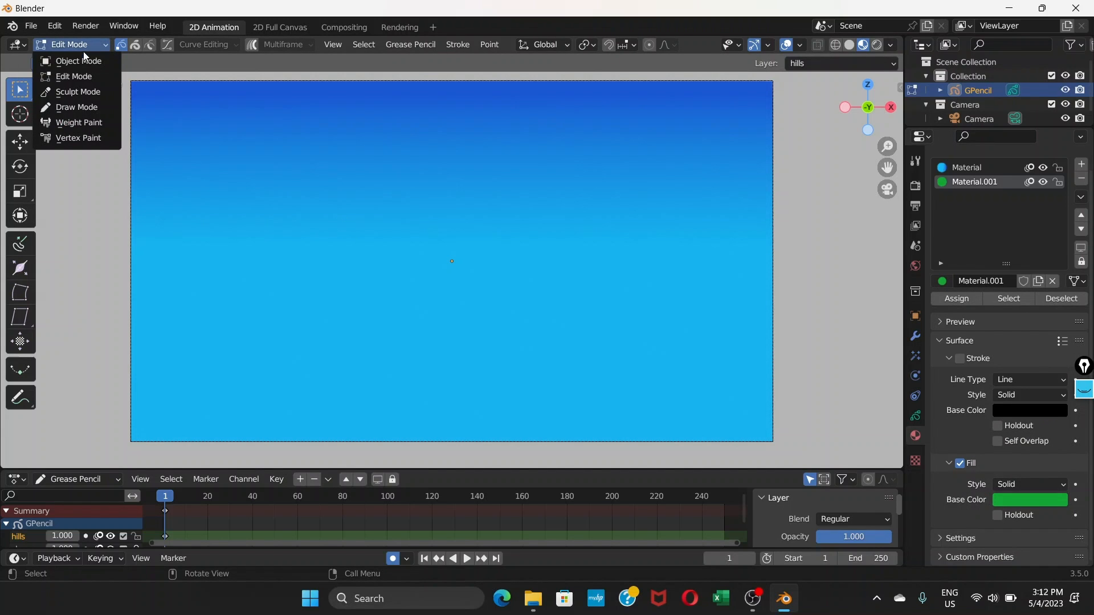
left_click(77, 108)
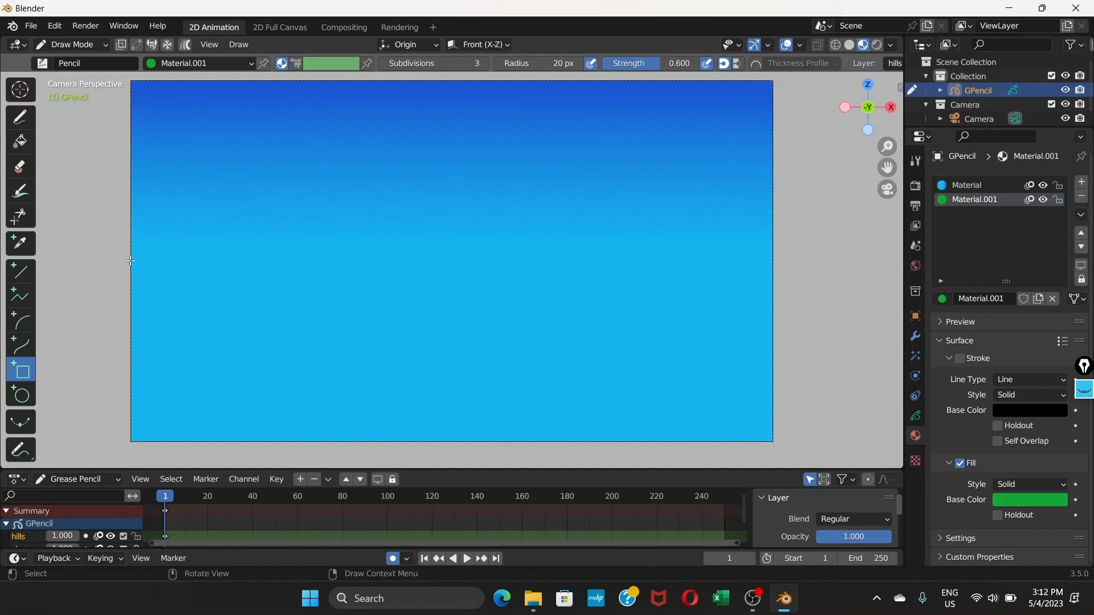
left_click_drag(130, 261, 772, 442)
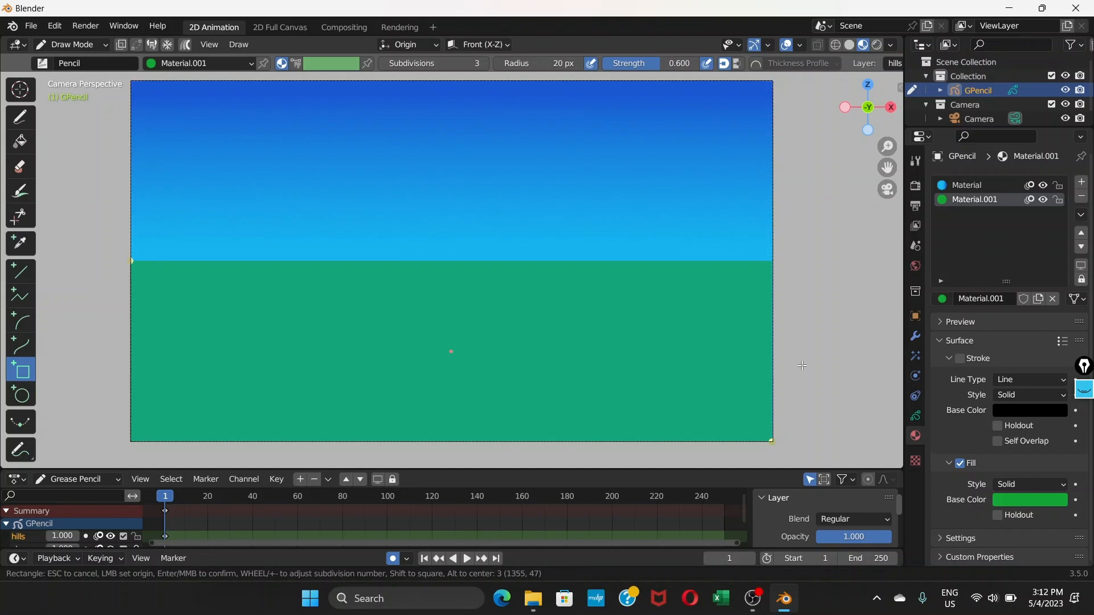
key("Return")
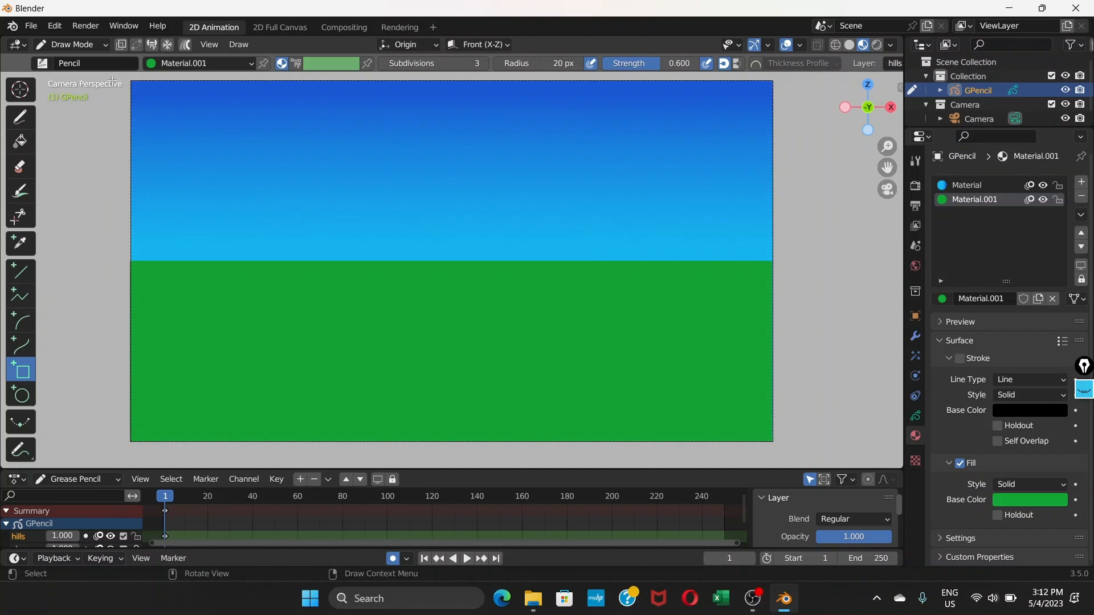
In Edit Mode, select the rectangle's left edge points and move them along X to line up with the camera frame
left_click(105, 43)
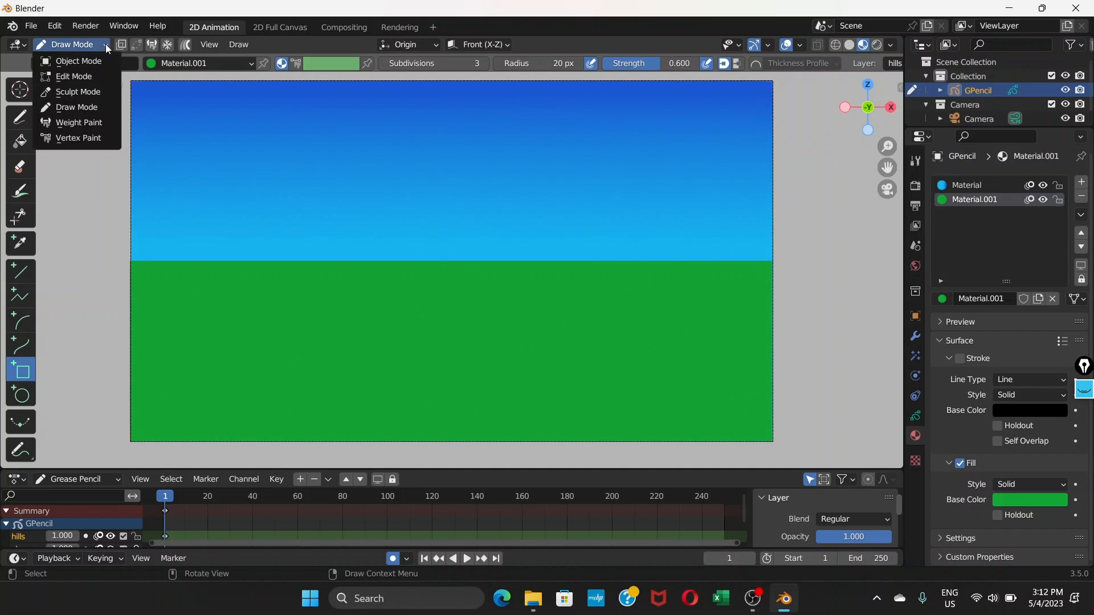
left_click(94, 75)
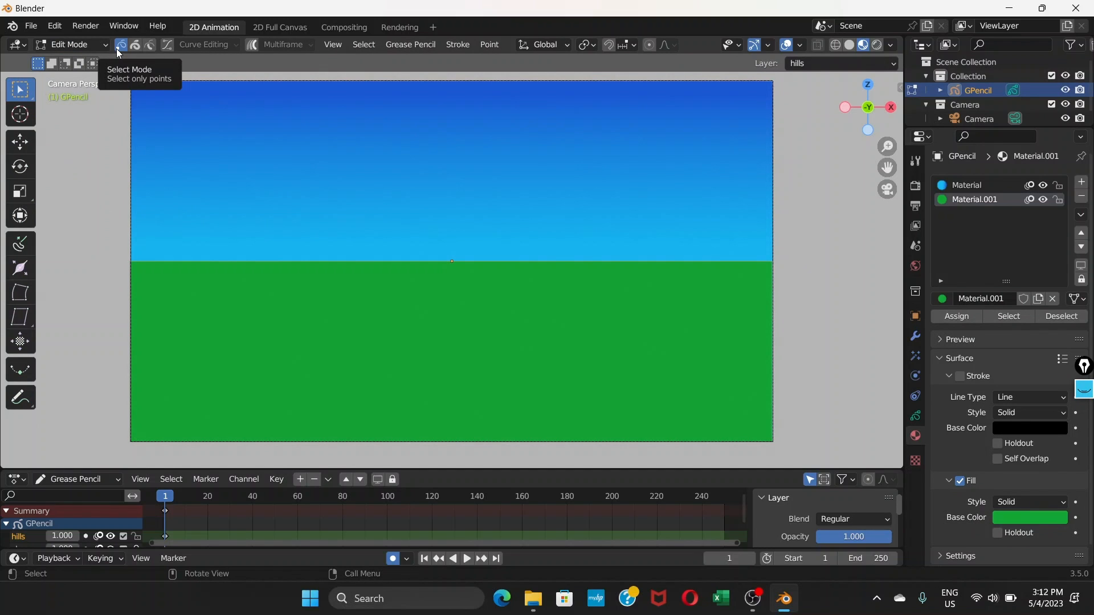
mouse_move(111, 237)
left_mouse_down()
mouse_move(156, 315)
mouse_move(151, 456)
left_mouse_up()
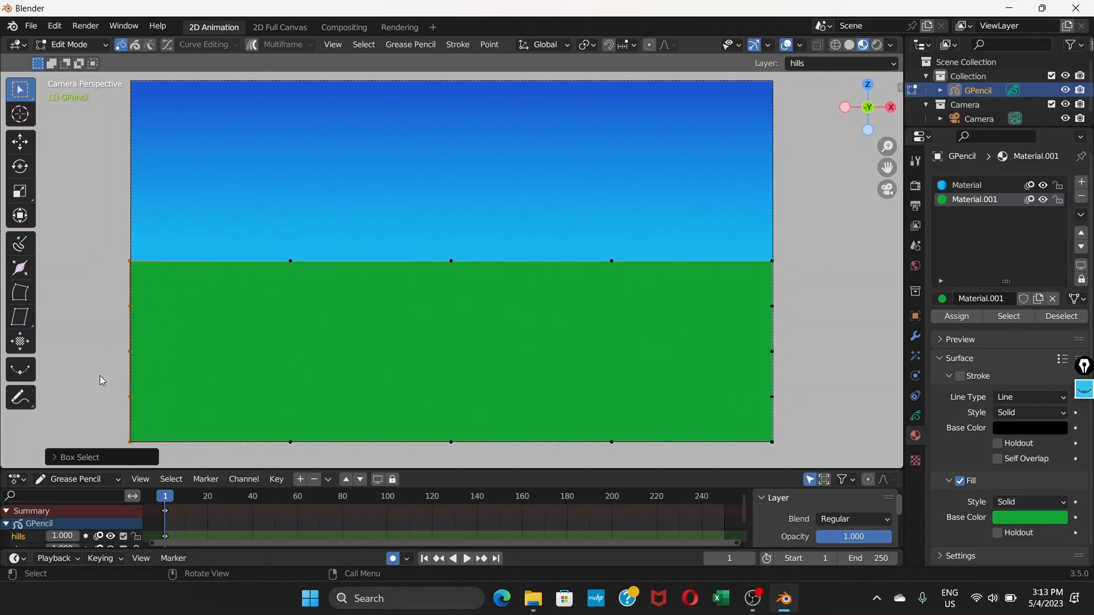
key("g")
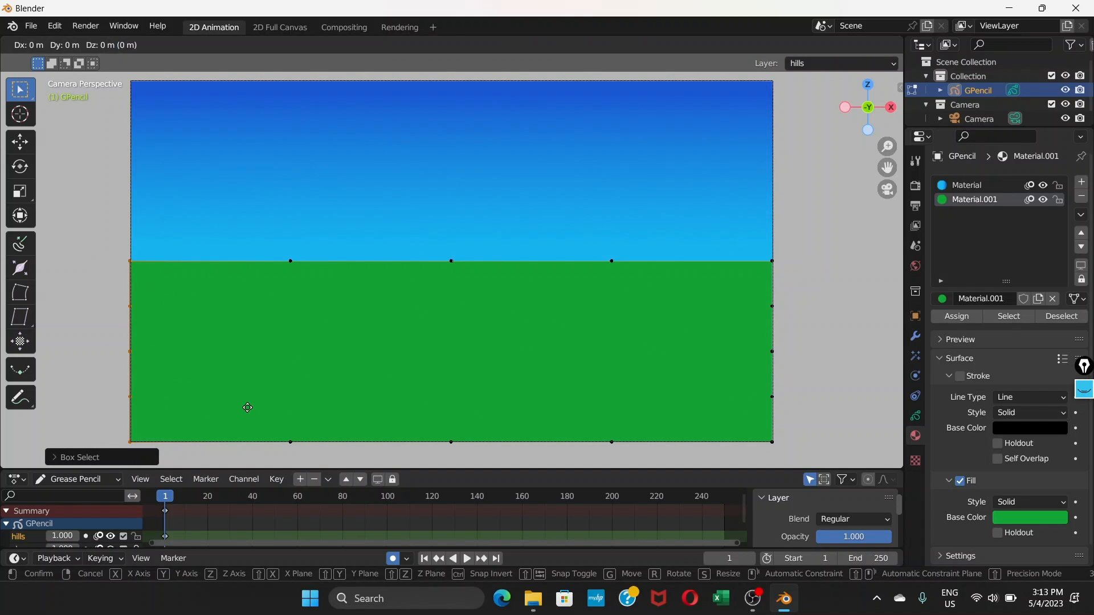
key("x")
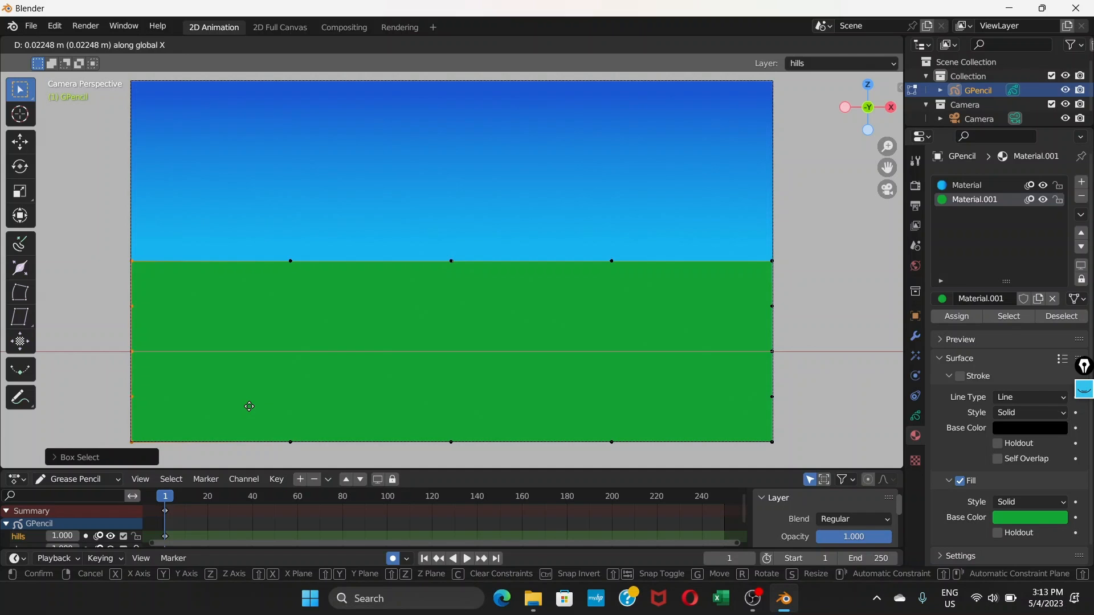
left_click(247, 406)
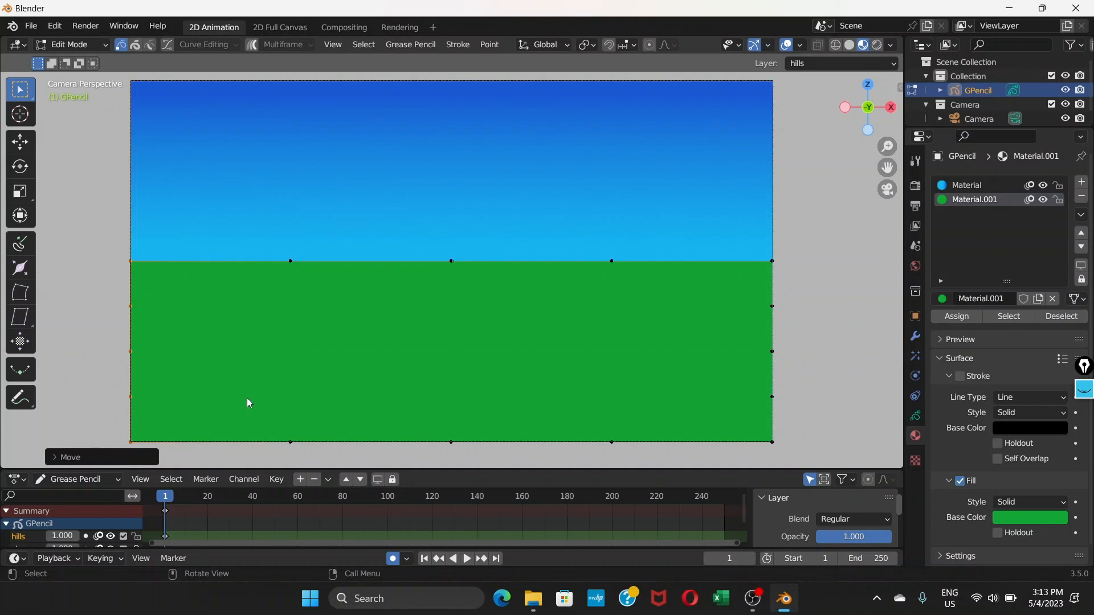
Inspect the green rectangle's left edge up close for alignment with the camera border
scroll(201, 356, "down", 1)
scroll(199, 354, "up", 3)
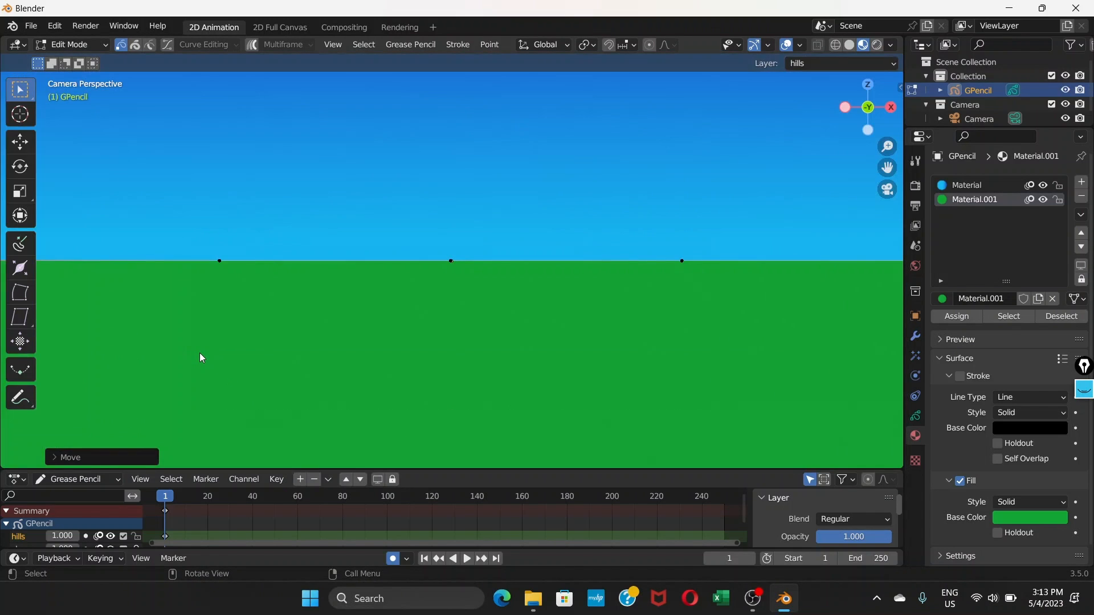
mouse_move(200, 353)
middle_mouse_down("shift")
mouse_move(395, 326)
mouse_move(365, 322)
mouse_move(368, 301)
mouse_move(354, 298)
middle_mouse_up("shift")
middle_click_drag(258, 239, 439, 226, "shift")
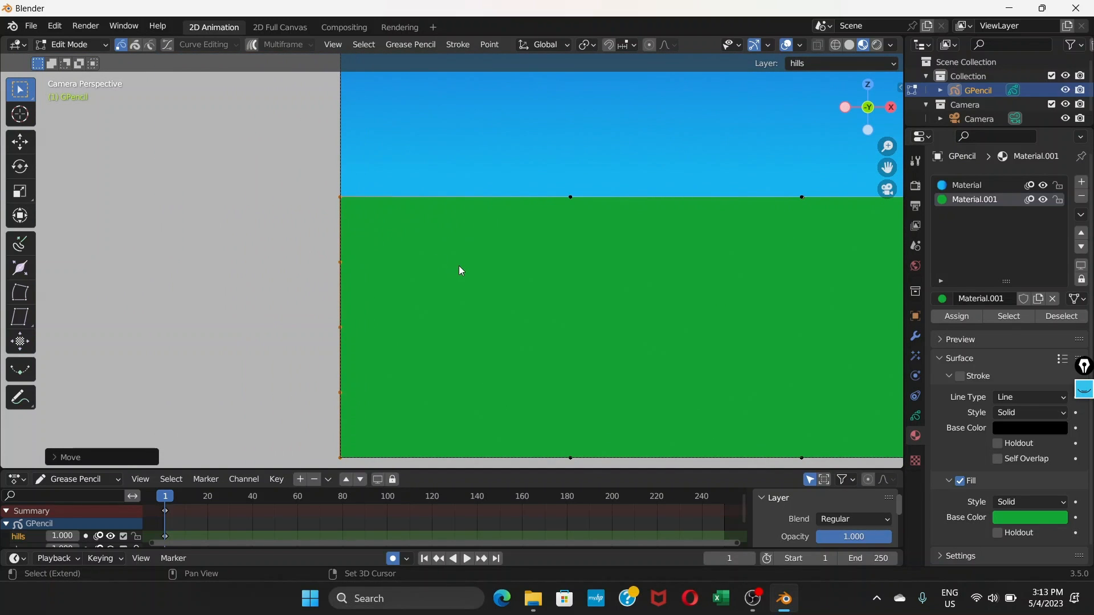
mouse_move(459, 266)
middle_mouse_down("shift")
mouse_move(407, 266)
mouse_move(521, 246)
mouse_move(453, 243)
mouse_move(411, 260)
middle_mouse_up("shift")
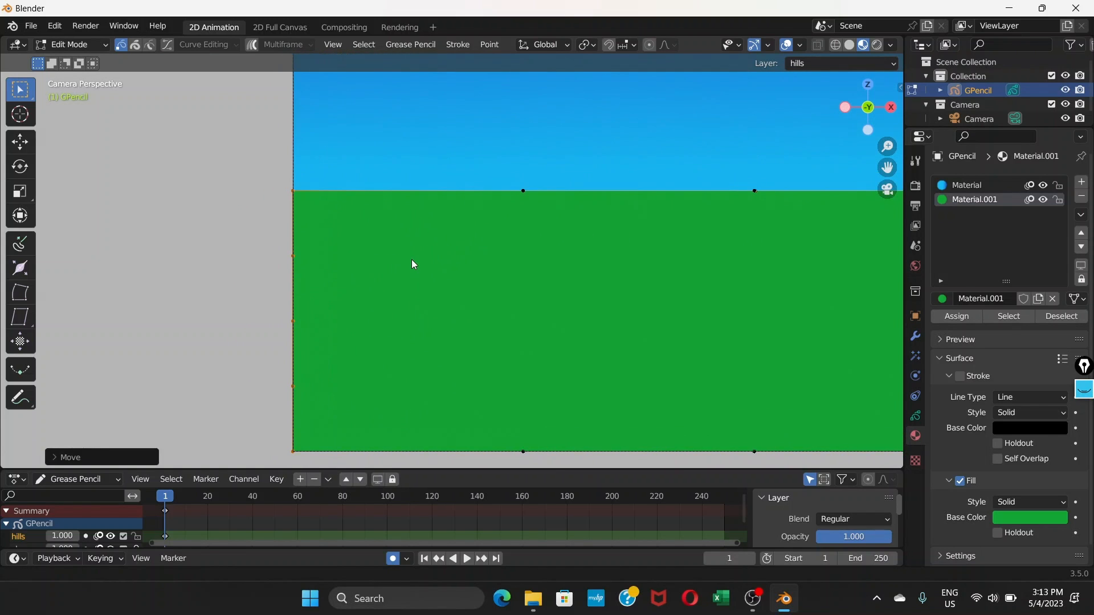
left_click(249, 257)
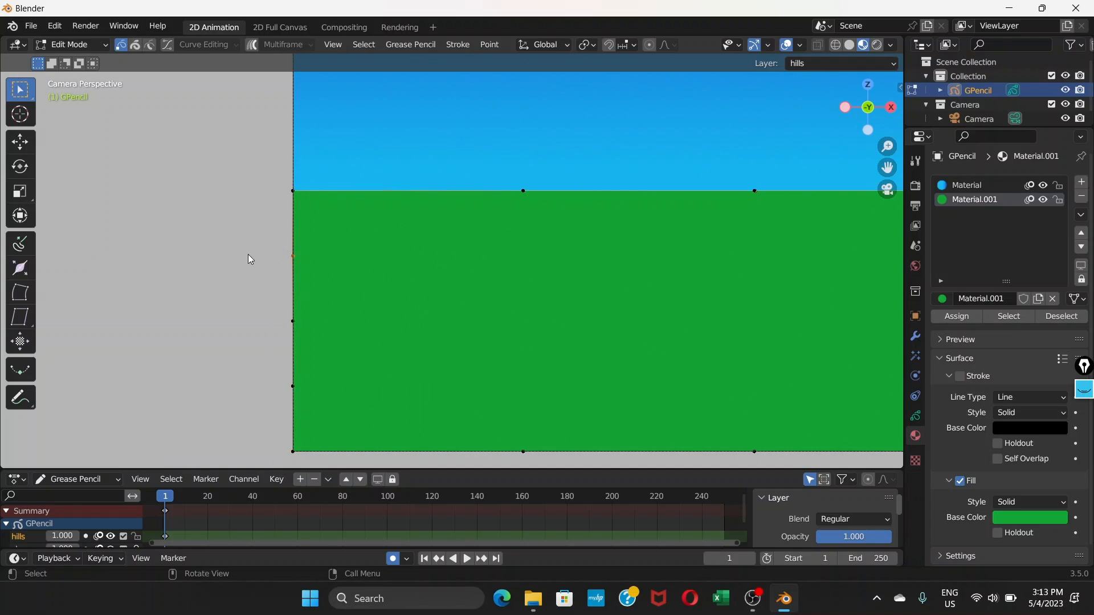
scroll(320, 215, "down", 5)
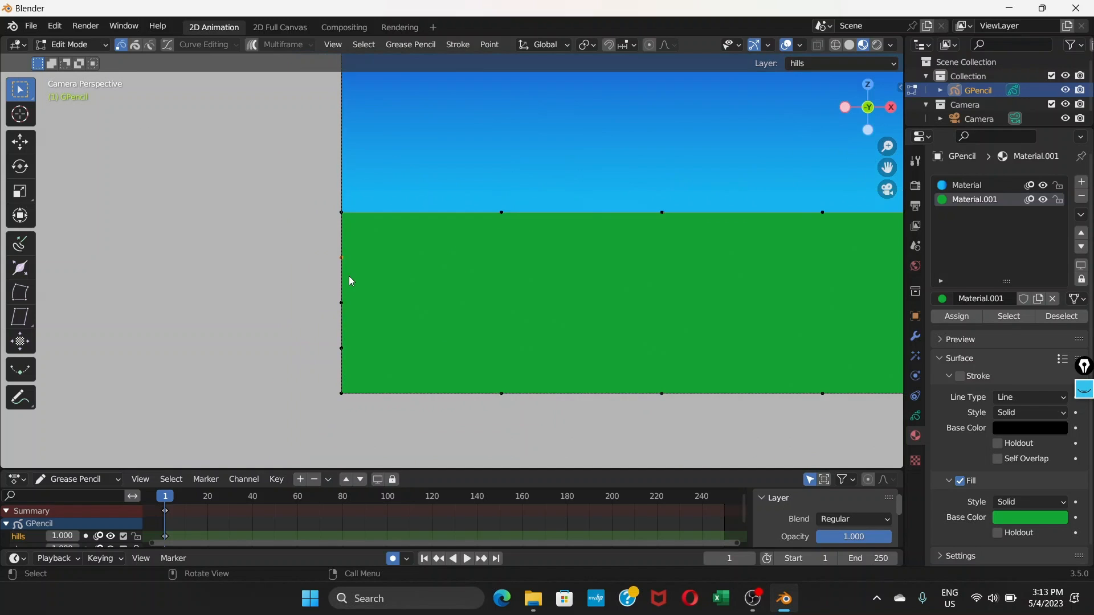
middle_click_drag(332, 295, 264, 303, "shift")
scroll(371, 318, "down", 2)
scroll(369, 317, "up", 5)
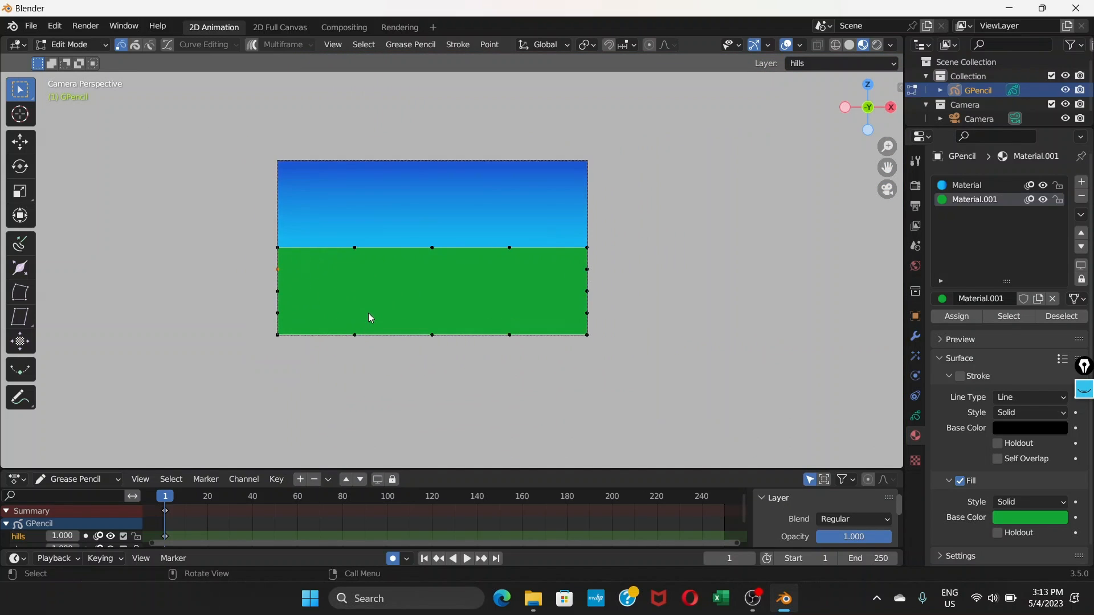
middle_click_drag(376, 311, 402, 352, "shift")
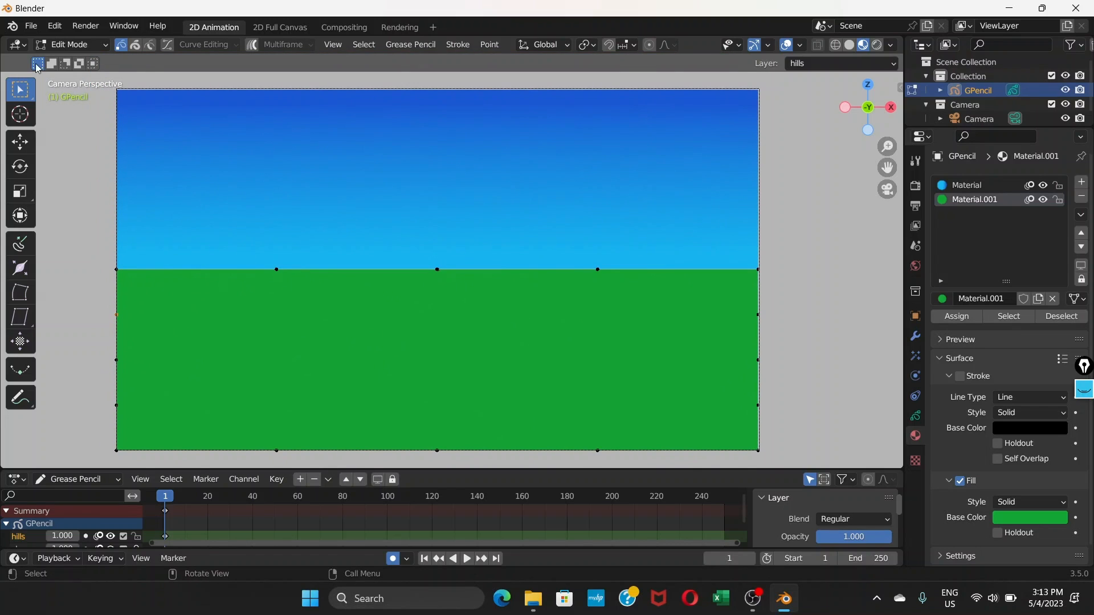
Box-select the rectangle's right edge points, move them about 0.009 m along X to meet the camera border, and deselect them
left_click(102, 45)
scroll(748, 312, "up", 1)
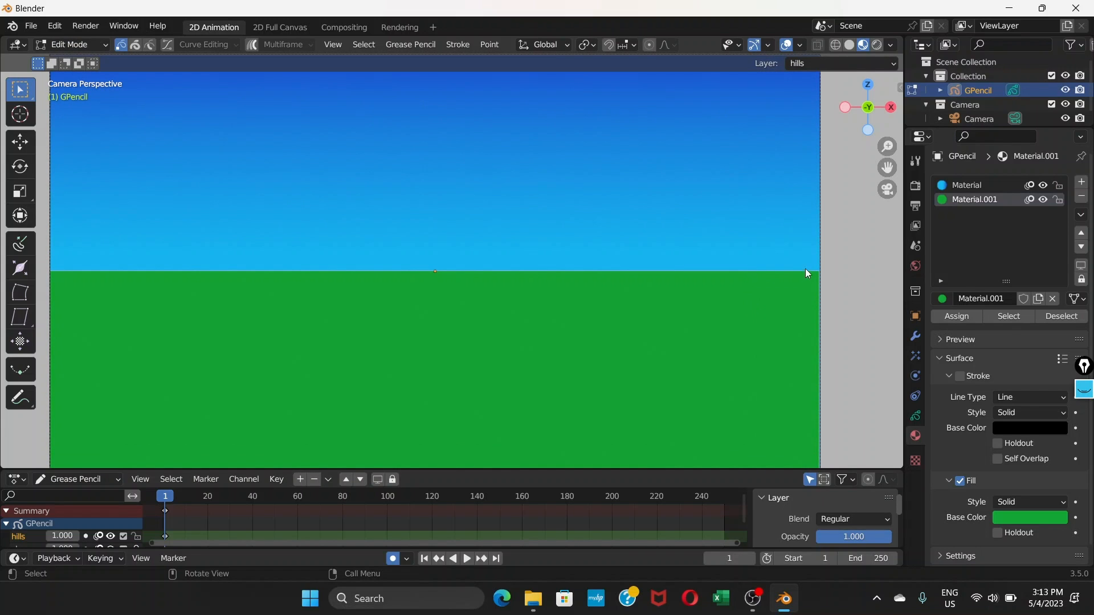
scroll(837, 261, "down", 4)
key("b")
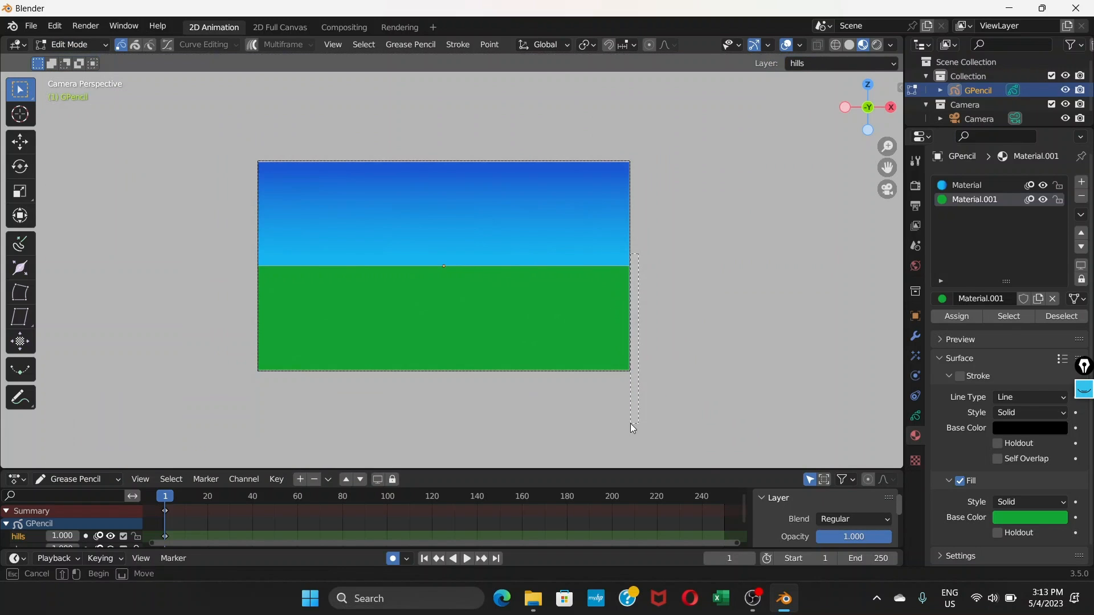
left_click_drag(630, 423, 630, 423)
left_click_drag(651, 236, 604, 390)
scroll(630, 282, "up", 2)
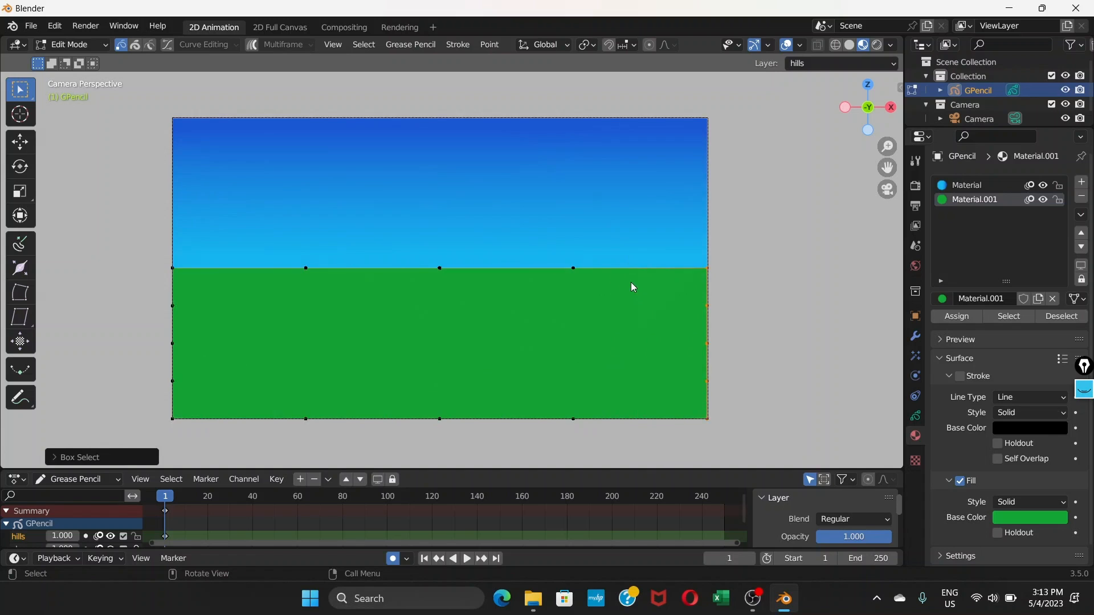
scroll(632, 283, "down", 2)
scroll(634, 283, "up", 4)
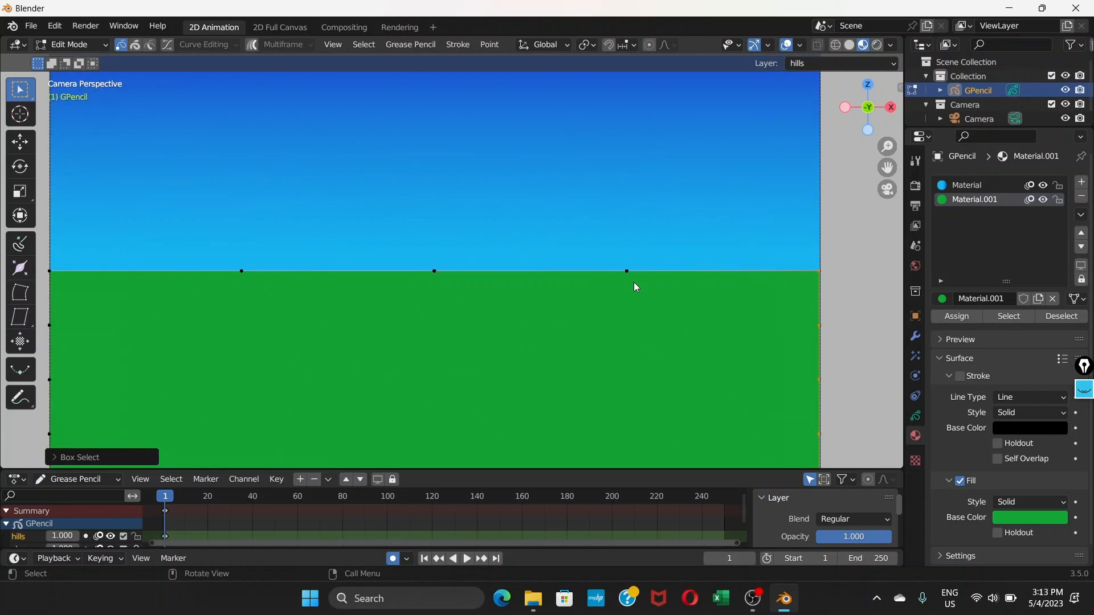
scroll(660, 283, "down", 1)
middle_click_drag(688, 286, 625, 286, "shift")
scroll(674, 300, "up", 1)
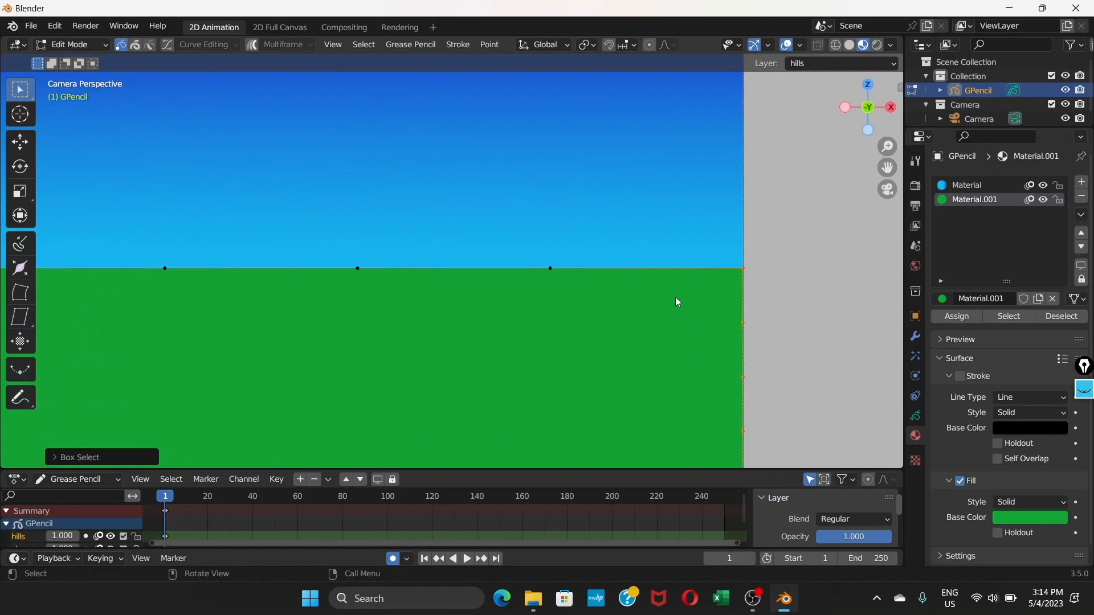
scroll(676, 301, "down", 1)
scroll(677, 300, "up", 2)
middle_click_drag(676, 301, 523, 242, "shift")
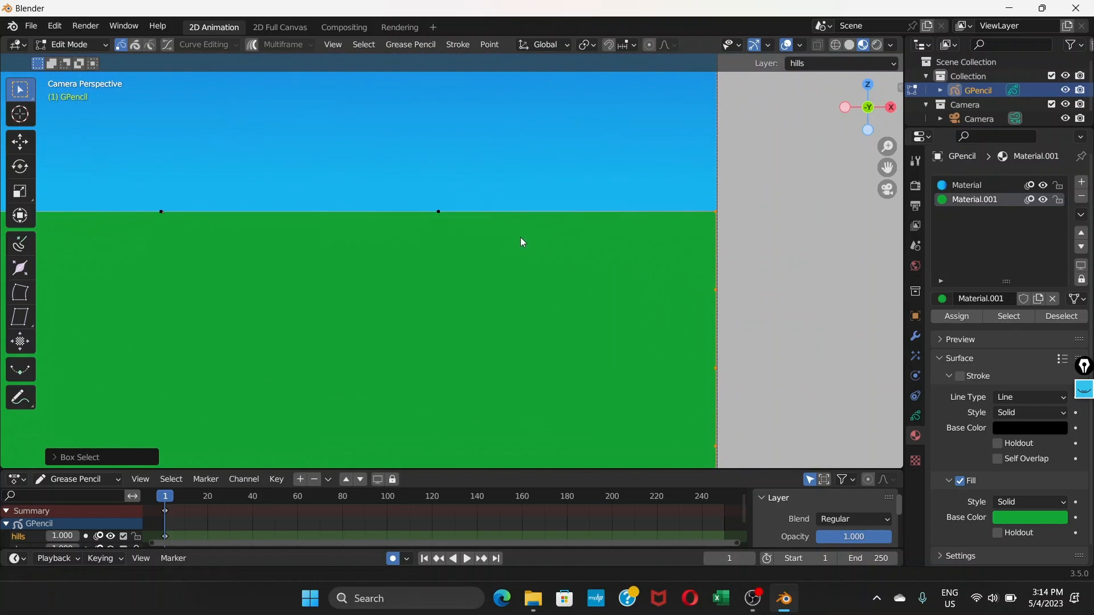
key("g")
key("x")
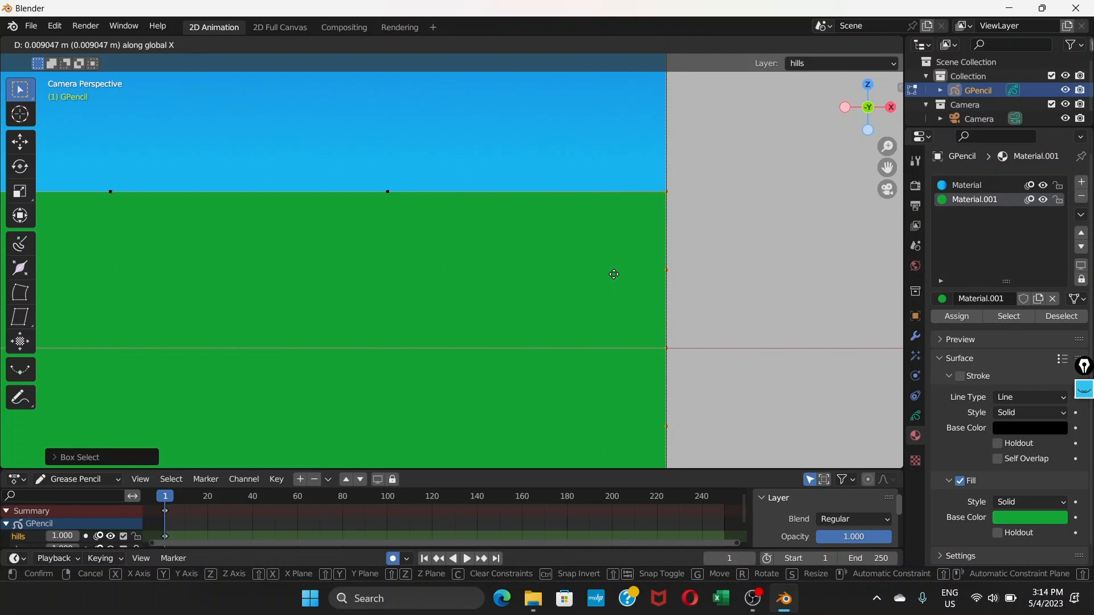
left_click(613, 274)
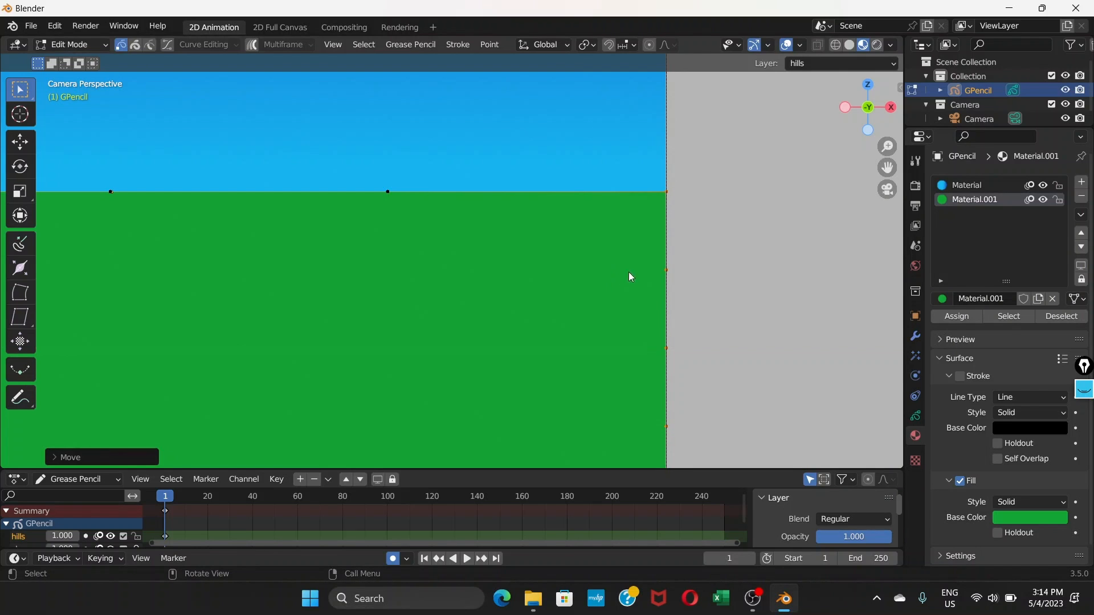
left_click(672, 278)
Show the layer list of the GPencil object's data
left_click(67, 45)
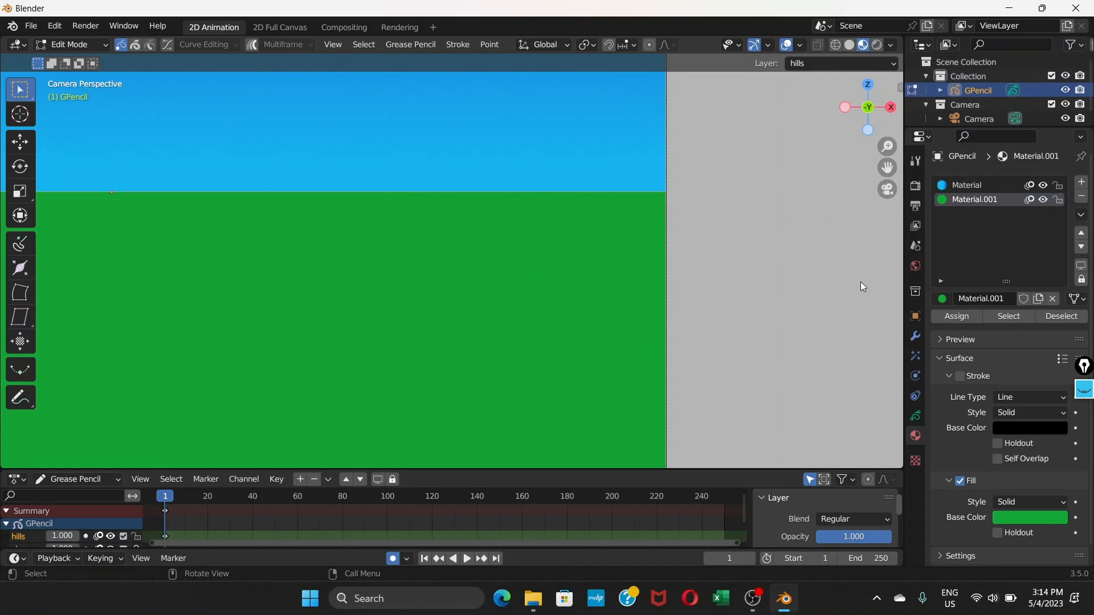
left_click(985, 186)
left_click(915, 416)
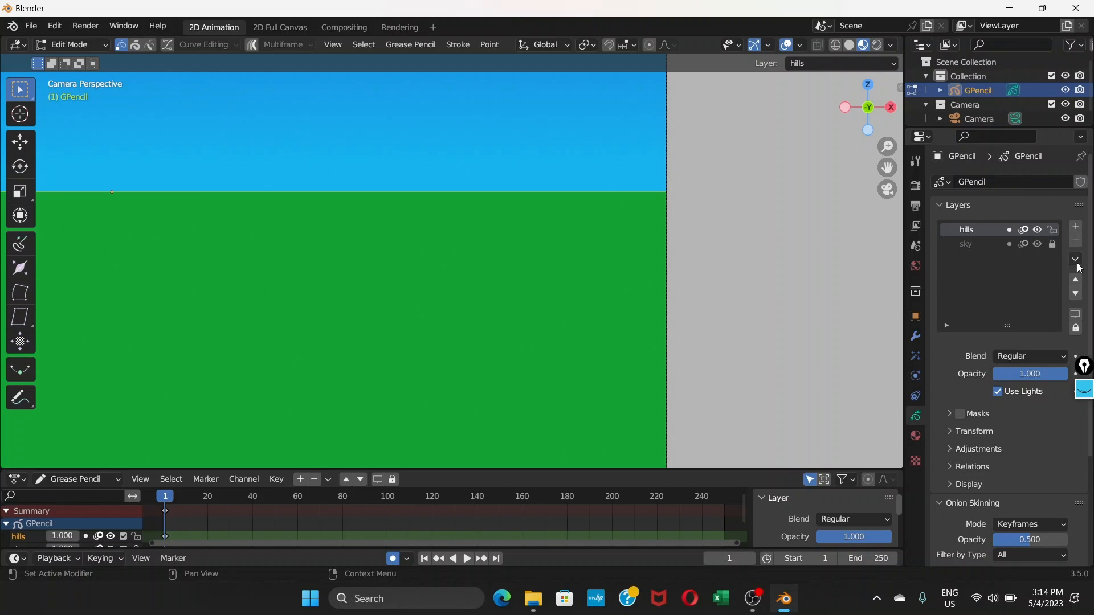
left_click(1085, 393)
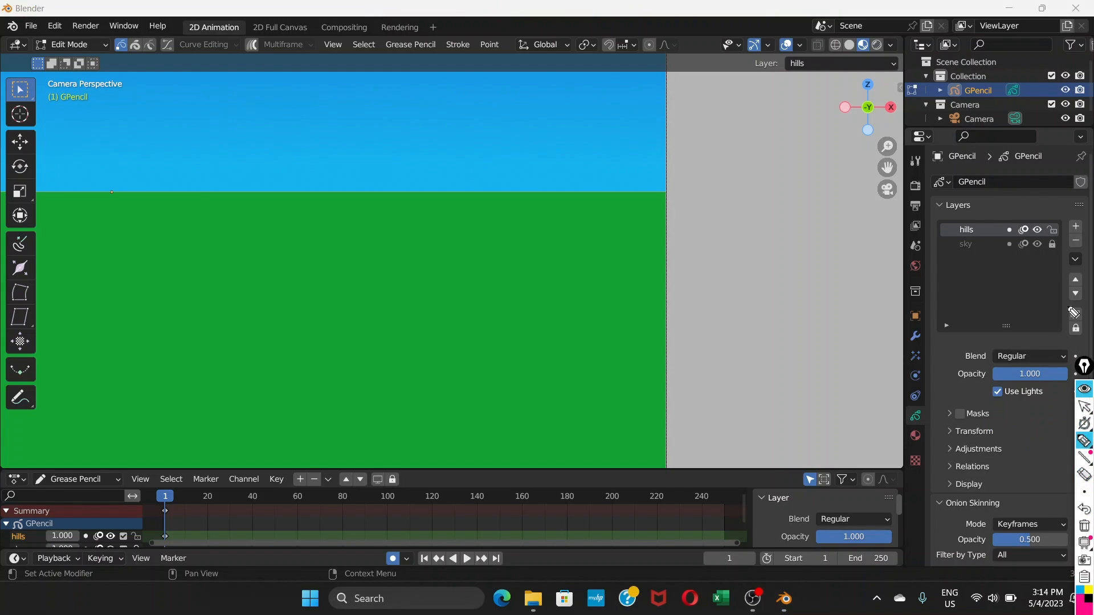
mouse_move(1068, 245)
left_mouse_down()
mouse_move(1085, 282)
mouse_move(1070, 241)
left_mouse_up()
left_click(1084, 440)
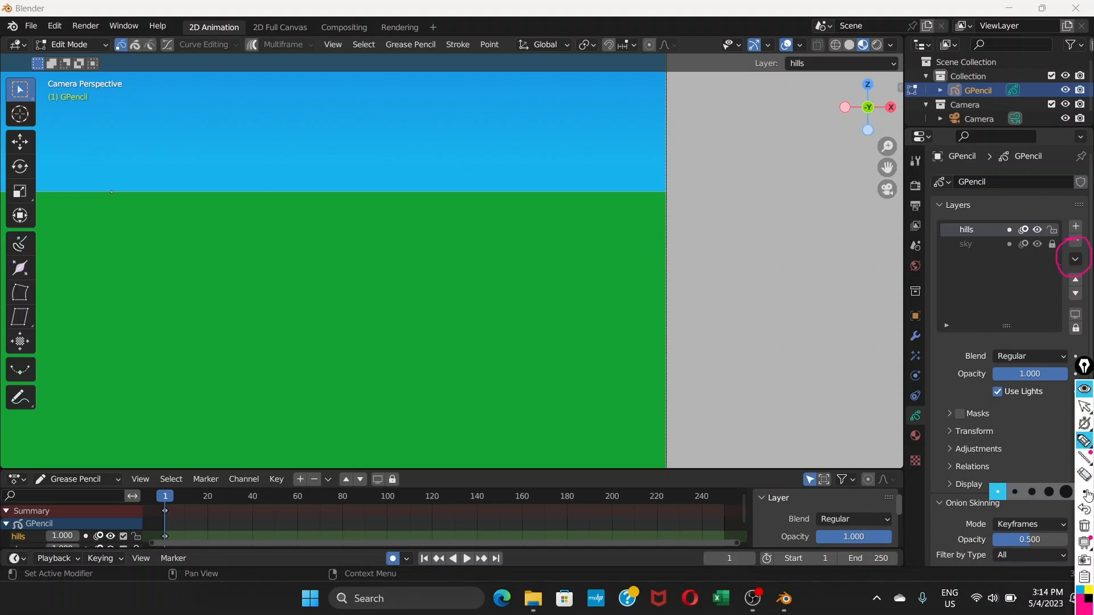
left_click(1082, 472)
left_click(1063, 275)
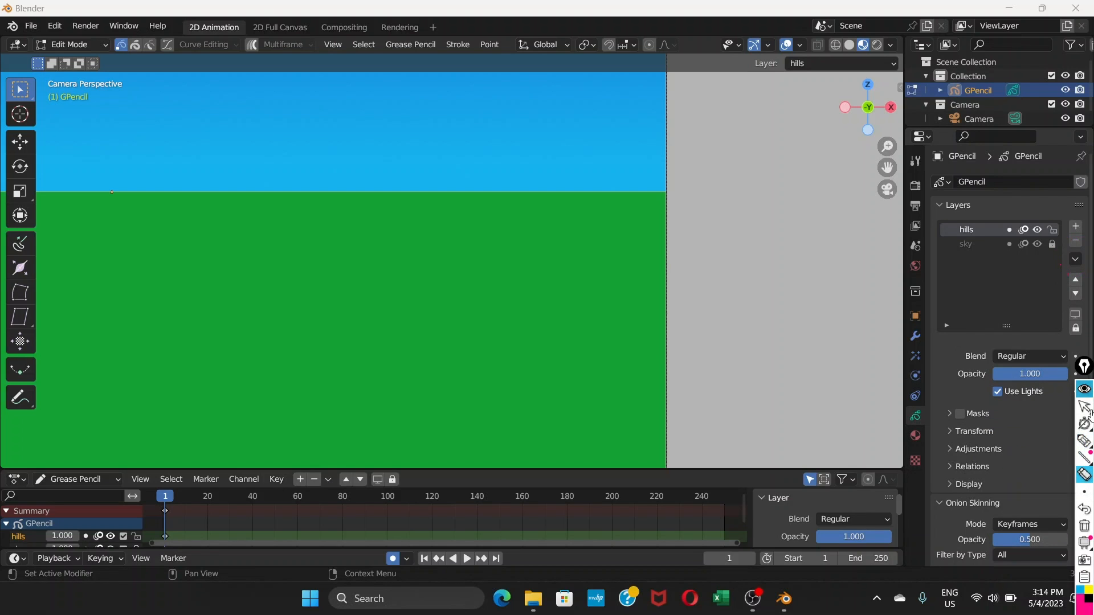
left_click(1084, 390)
Duplicate the hills layer and lock the original hills layer so only the copy is editable
left_click(1075, 259)
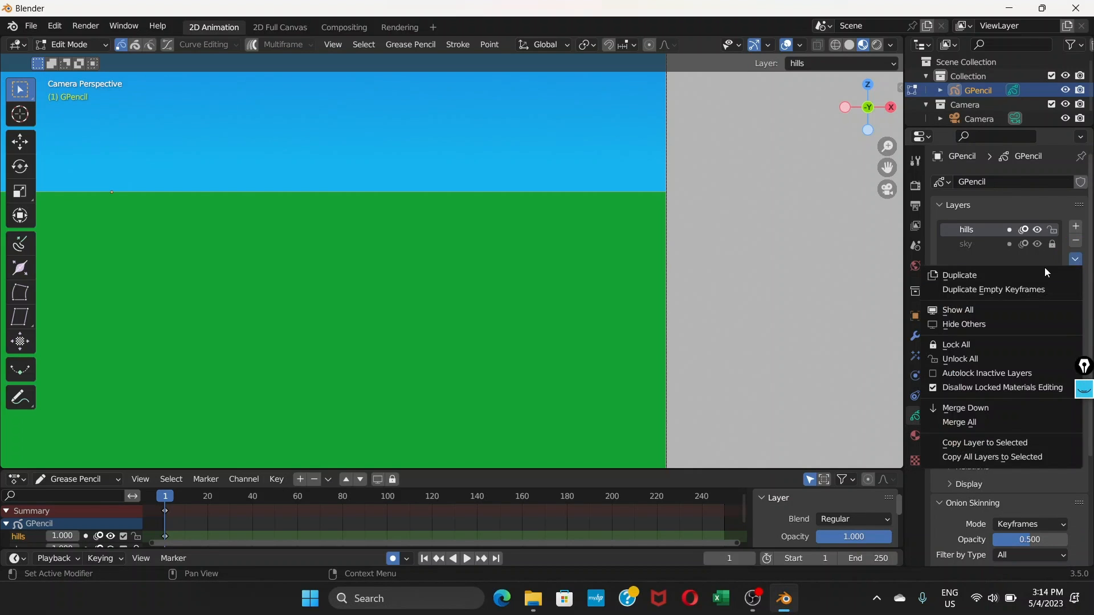
left_click(954, 274)
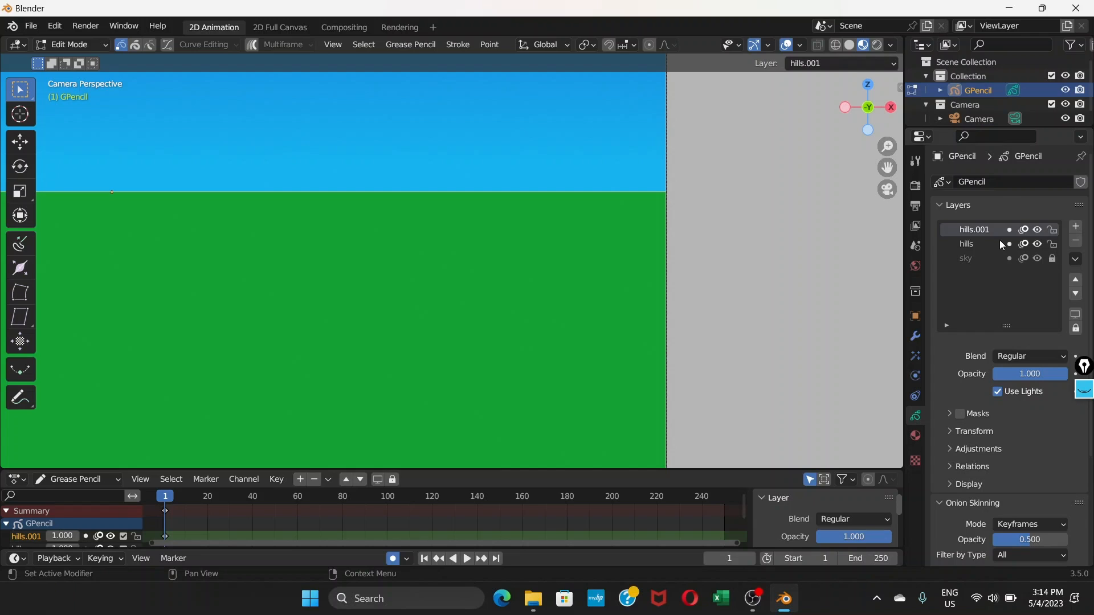
left_click(1052, 245)
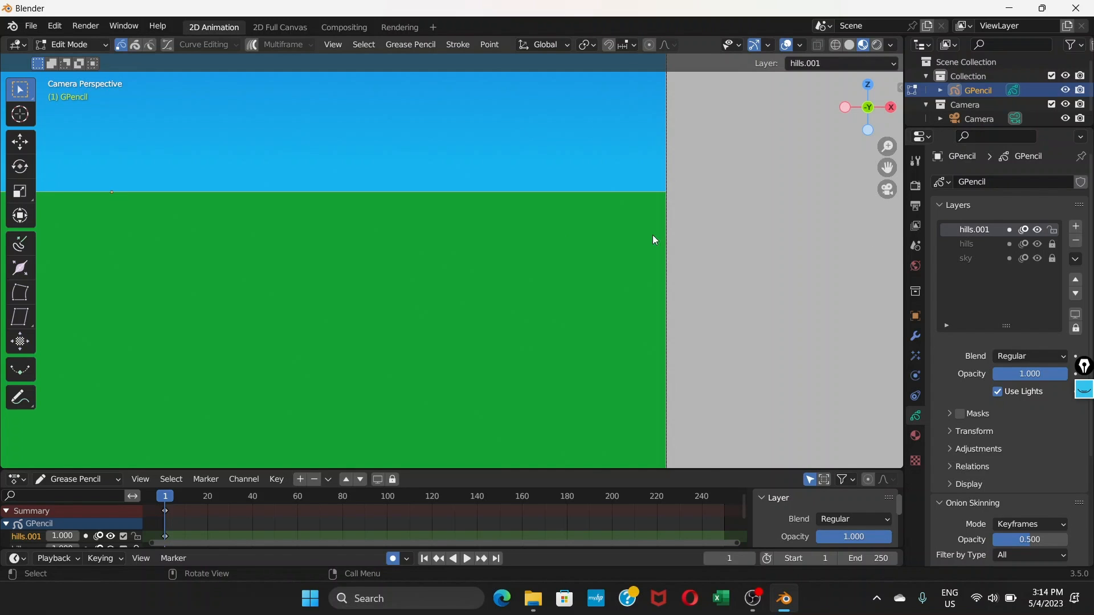
On the hills.001 layer, lower the top edge's middle point into a valley and move its two neighbouring points outward and slightly up
scroll(302, 272, "down", 2)
middle_click_drag(337, 272, 465, 249, "shift")
scroll(461, 249, "down", 1)
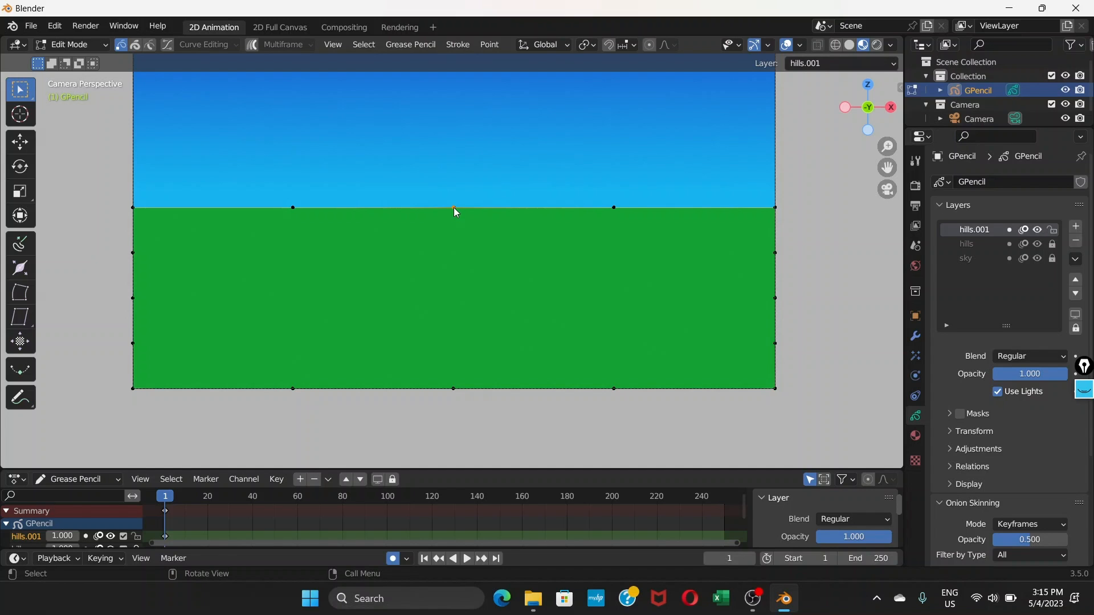
left_click_drag(454, 208, 452, 260)
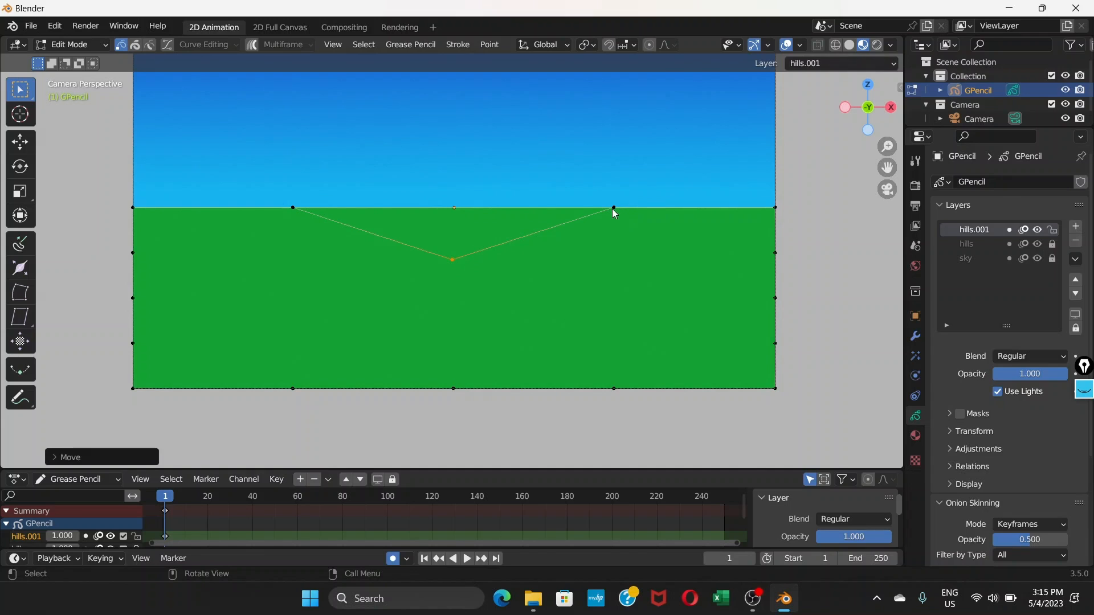
left_click(615, 208)
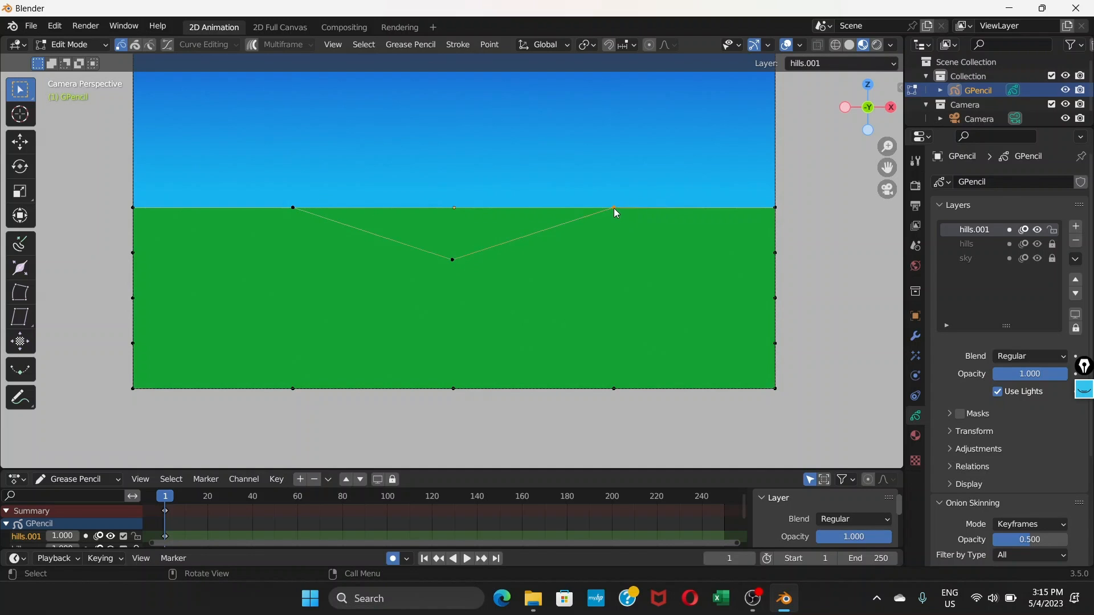
left_click_drag(615, 209, 761, 207)
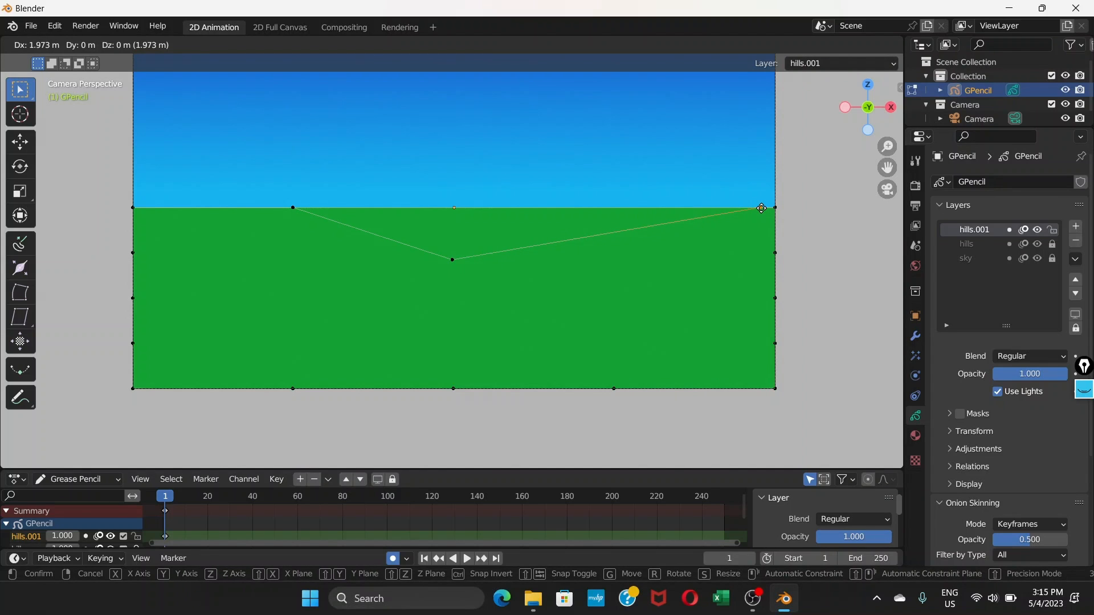
left_click_drag(761, 208, 716, 193)
left_click_drag(293, 207, 205, 199)
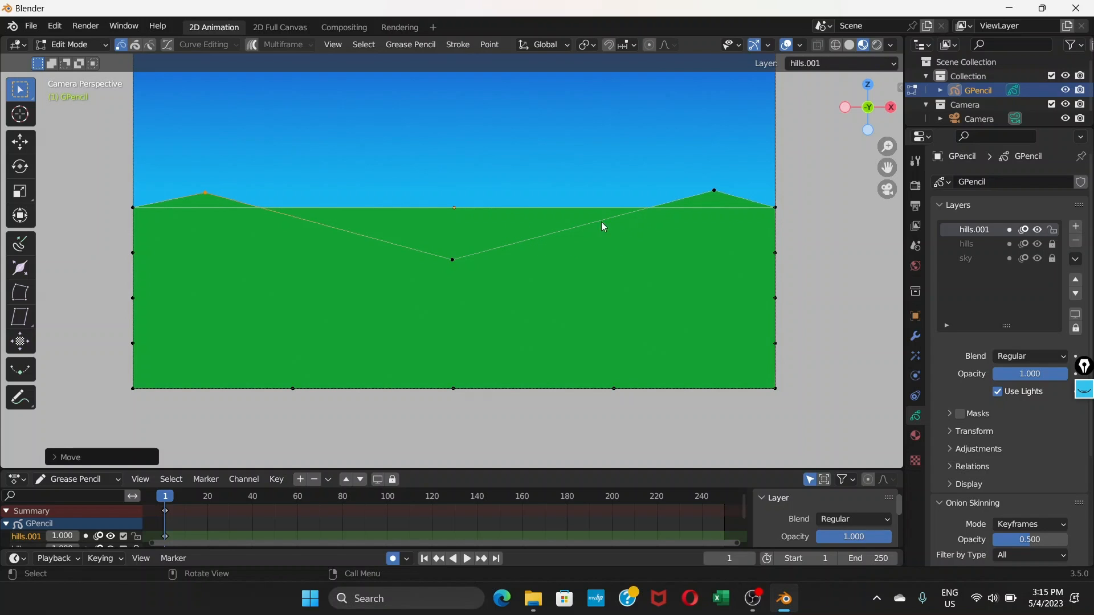
left_click(453, 261)
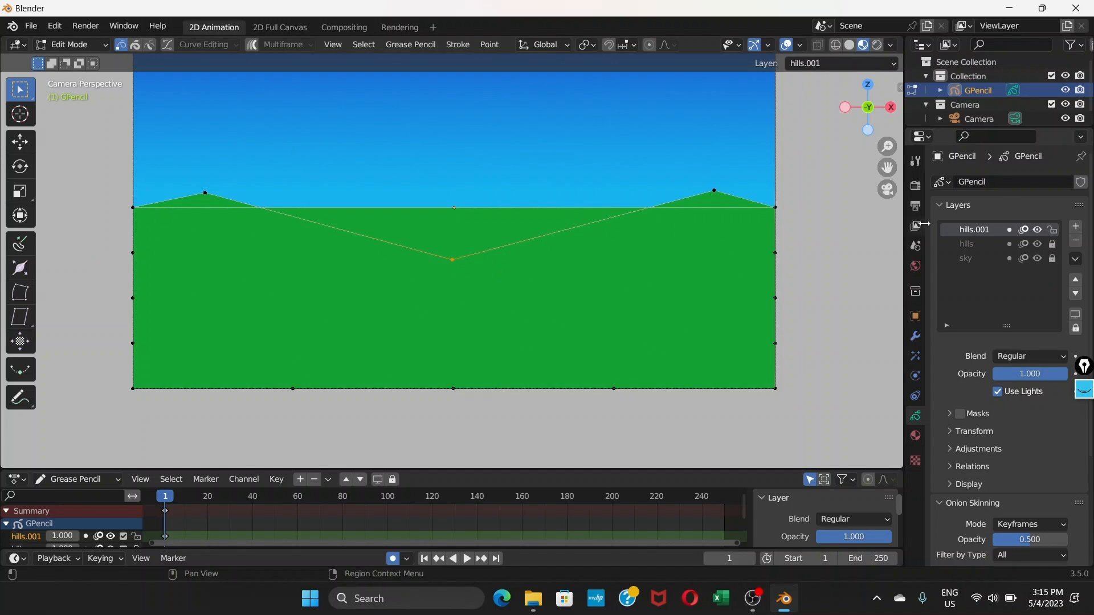
Make the hills layer active, unlock it, and lower its top edge's middle point just below the valley of the hills.001 shape
left_click(981, 245)
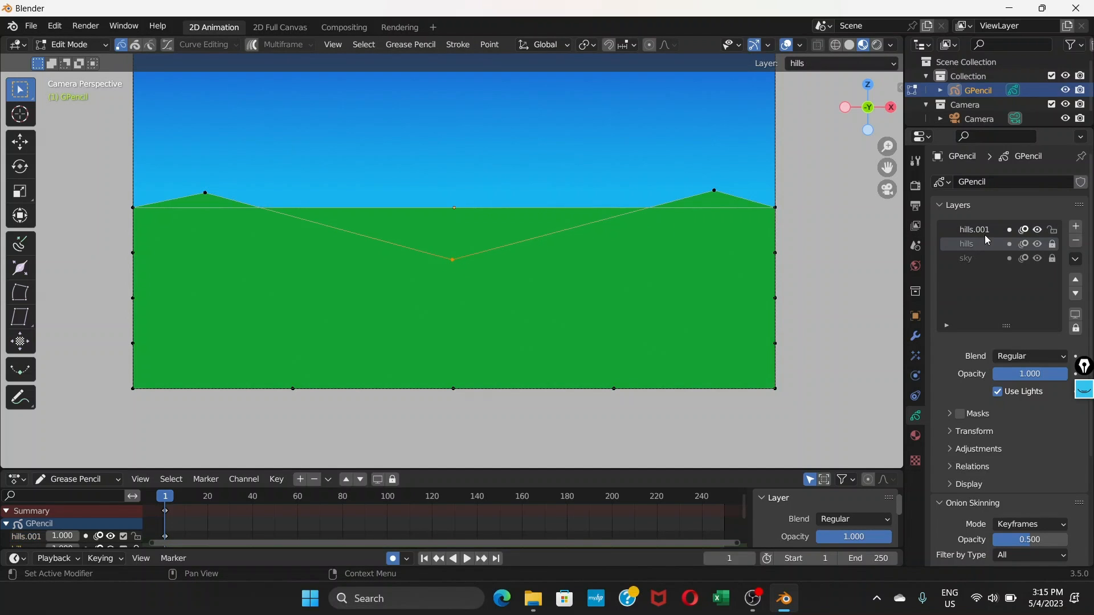
left_click(1051, 245)
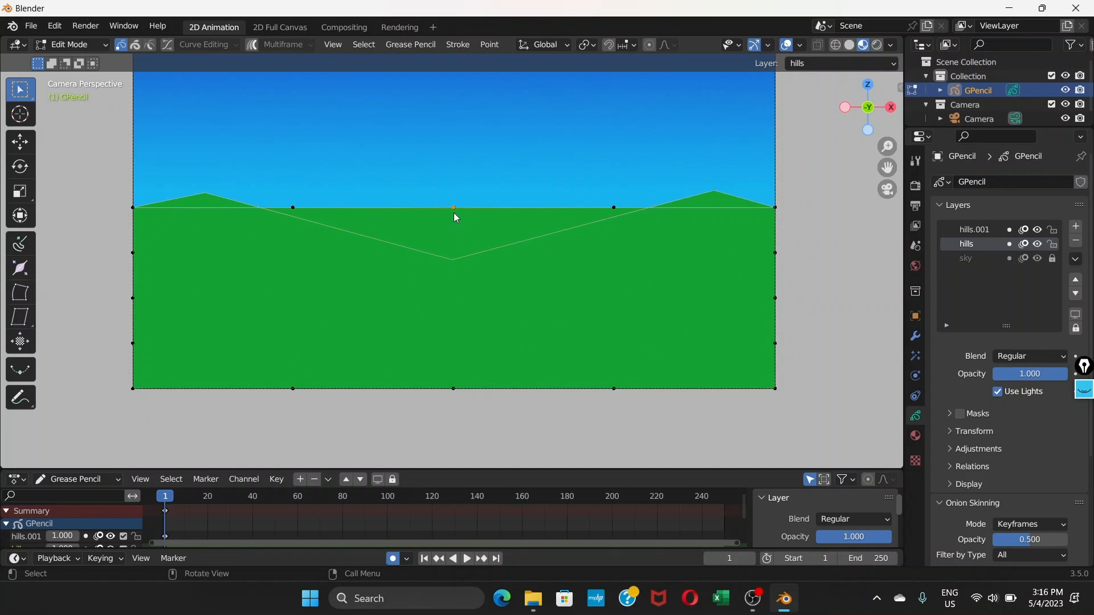
key("g")
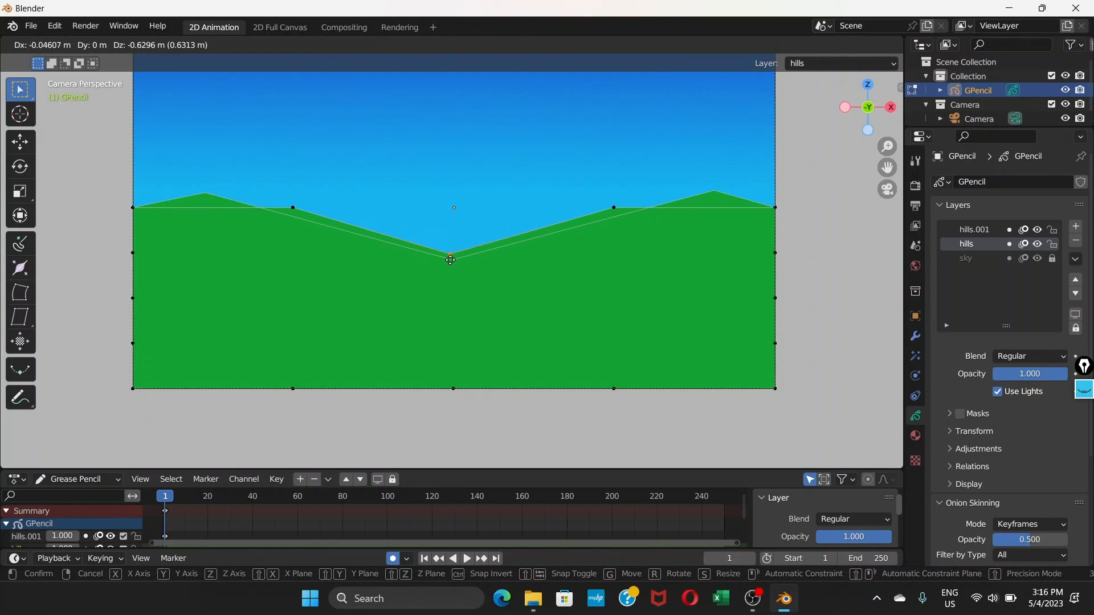
left_click(451, 286)
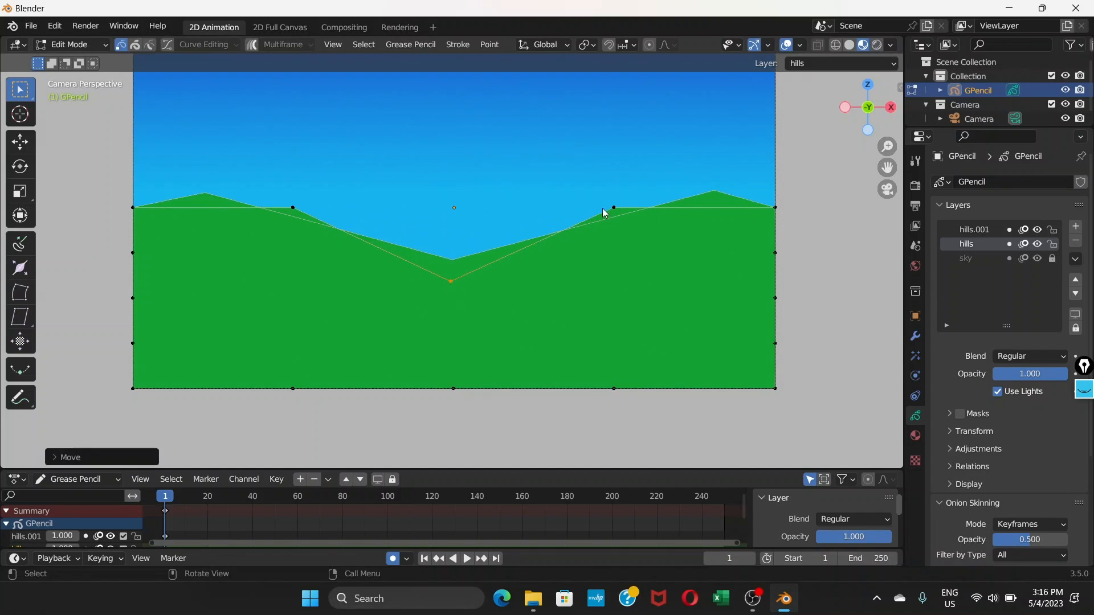
Move the two points beside the hills layer's valley outward about 1.2 m and up about 0.25 m to form side peaks
left_click(614, 207)
key("g")
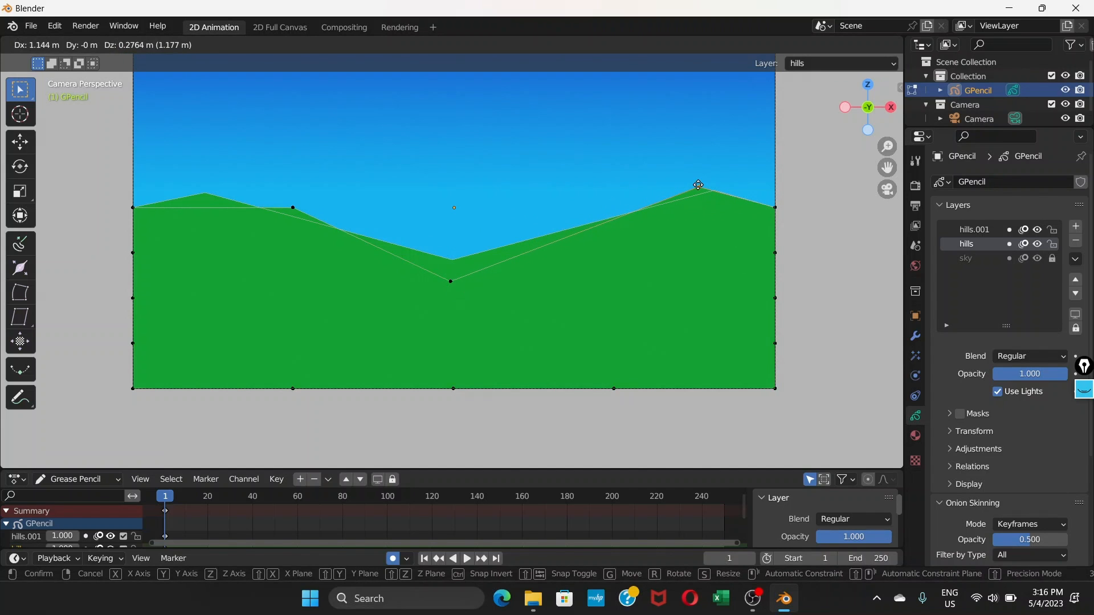
left_click(700, 190)
left_click(293, 207)
key("g")
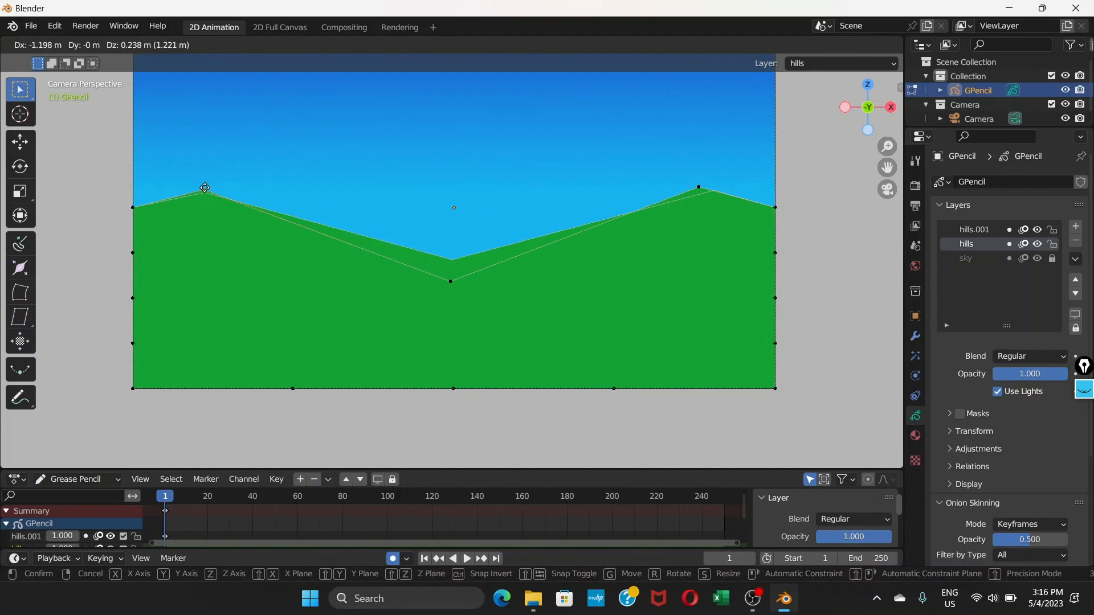
left_click(205, 186)
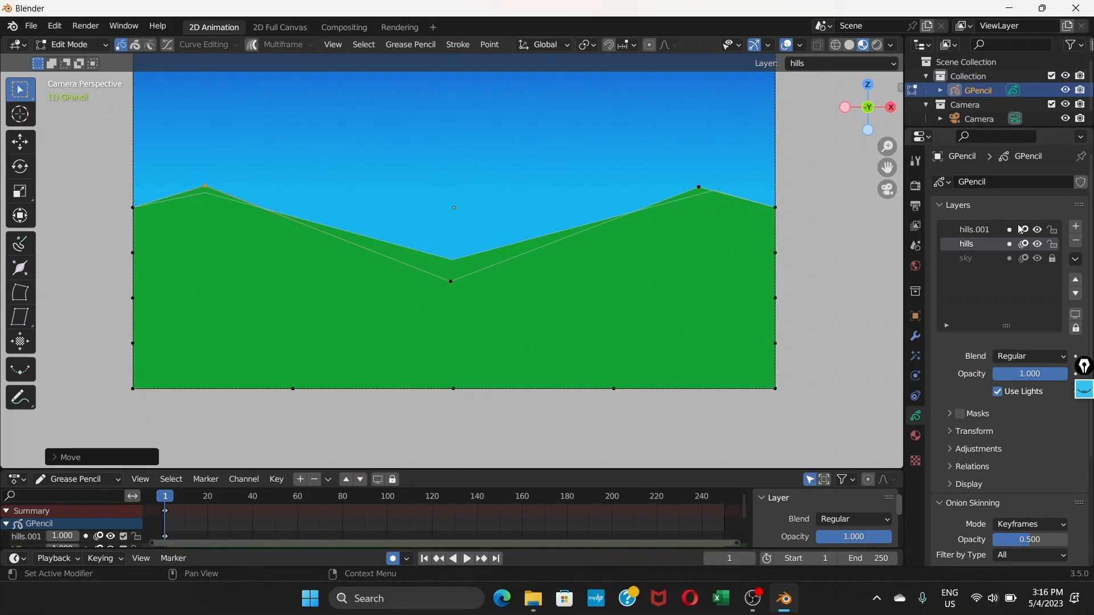
Lock the hills layer, make hills.001 active, and raise its valley point level with its two side peaks
left_click(1051, 244)
left_click(990, 229)
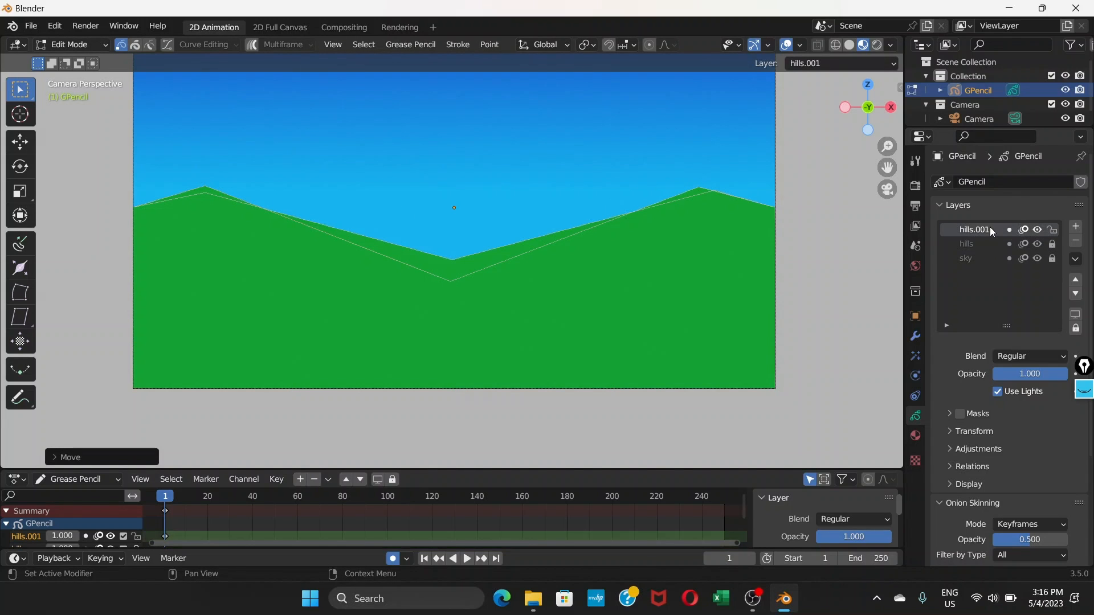
left_click(493, 254)
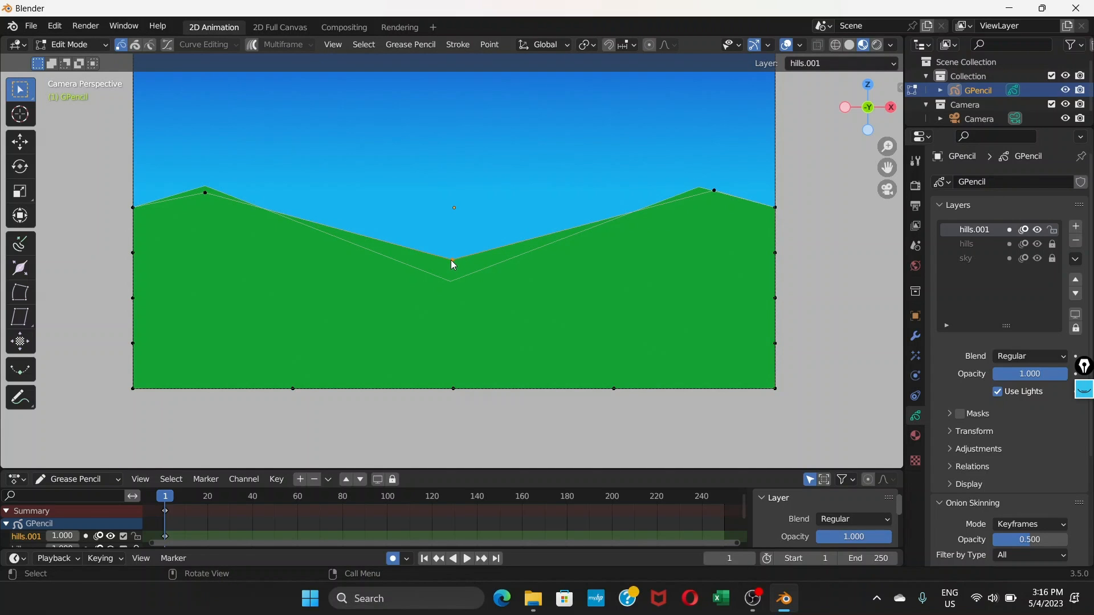
key("g")
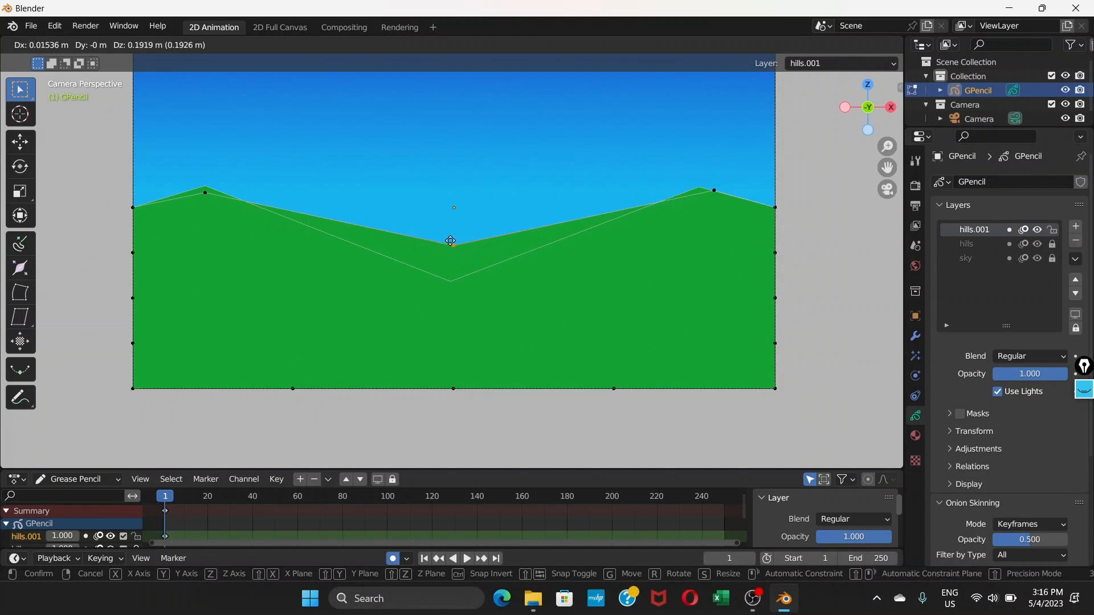
left_click(466, 190)
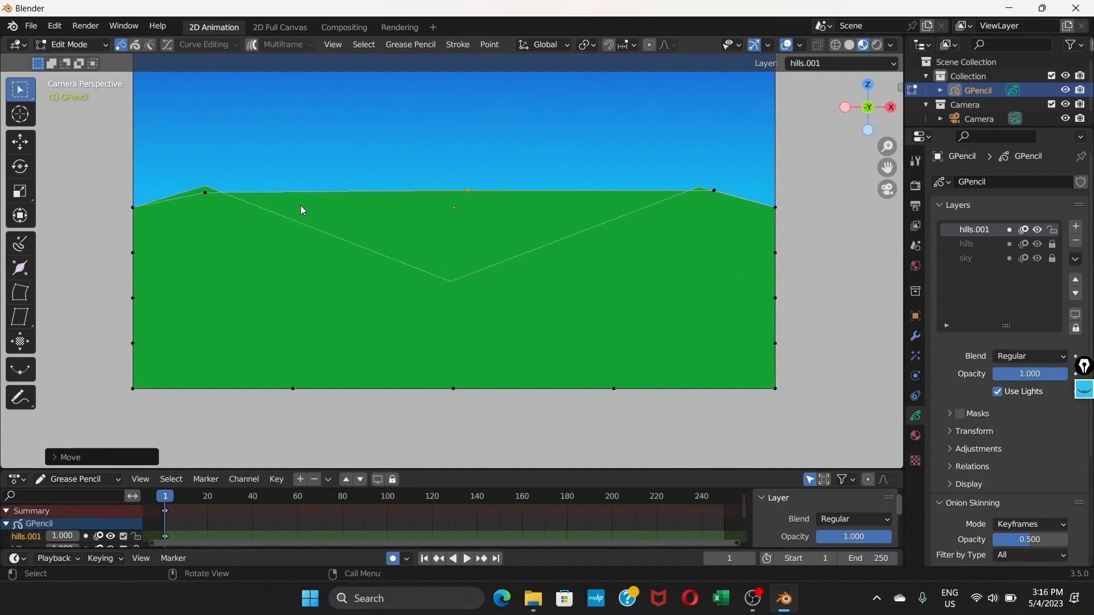
Select all points of the hills.001 shape and subdivide the stroke
key("a")
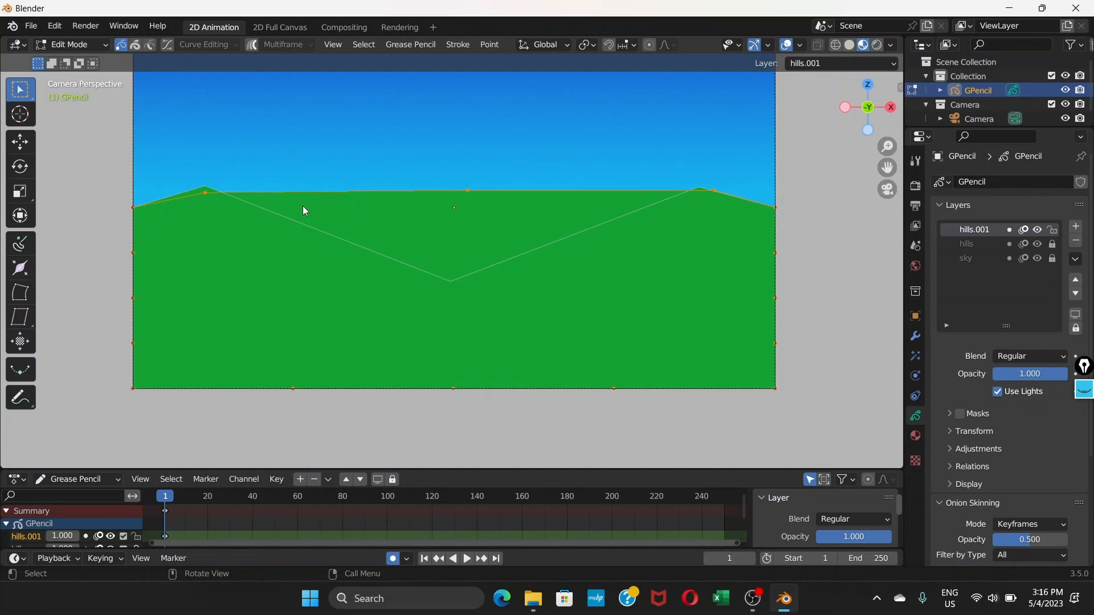
right_click(304, 214)
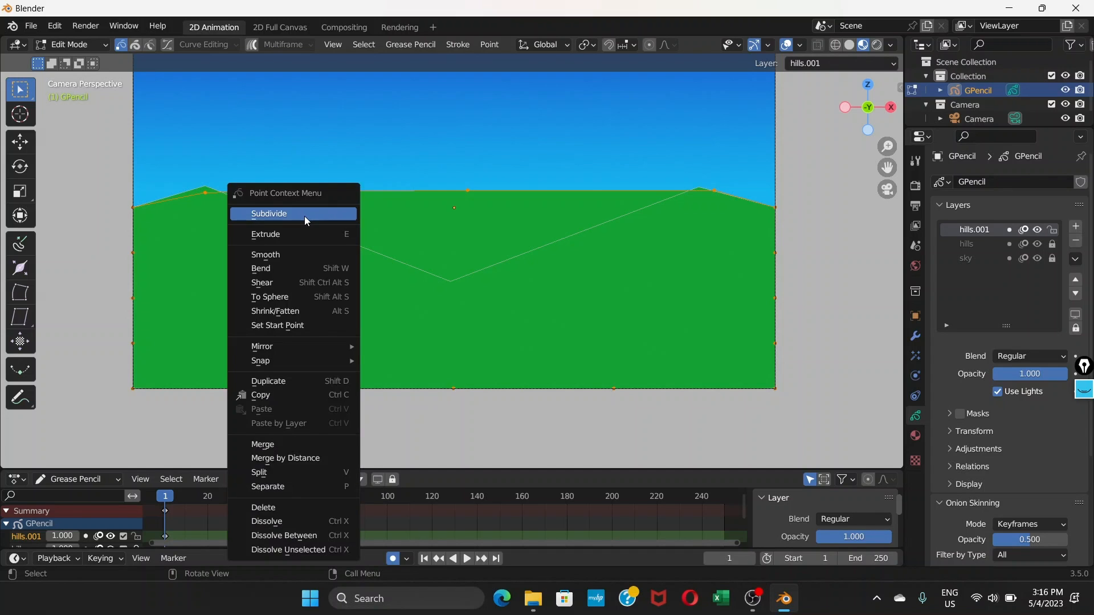
left_click(303, 215)
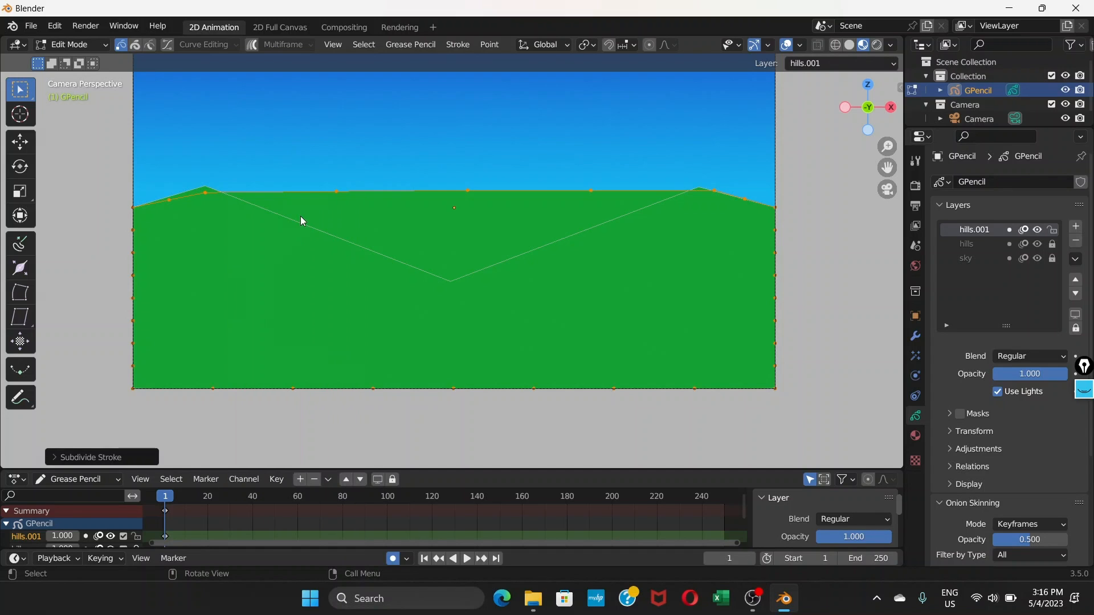
Raise the new point left of the middle into a tall peak and move the two points beyond it up to form its left slope
left_click(336, 194)
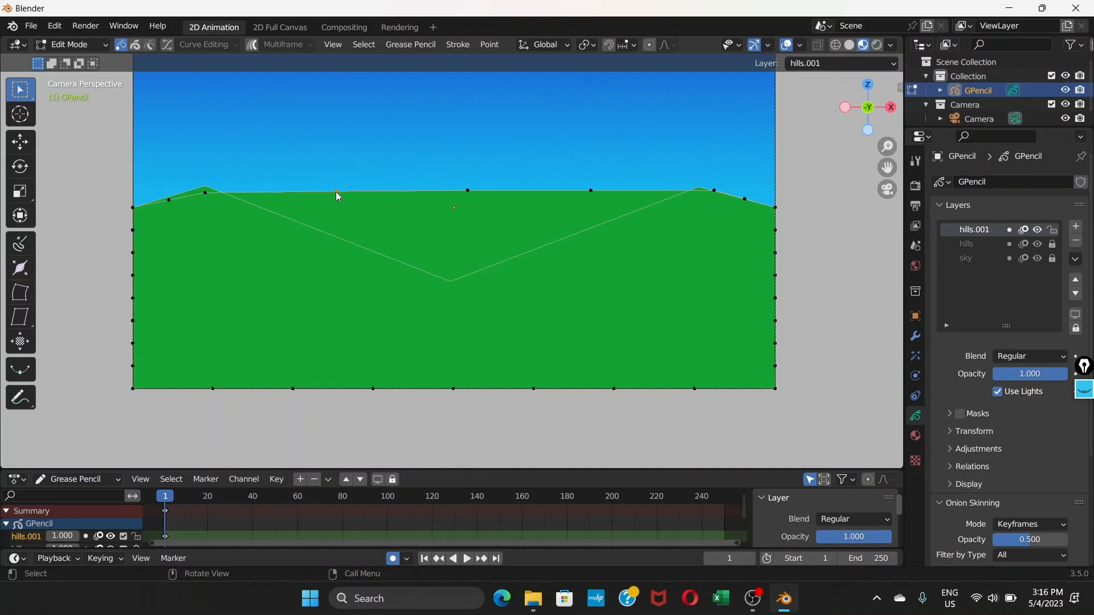
key("g")
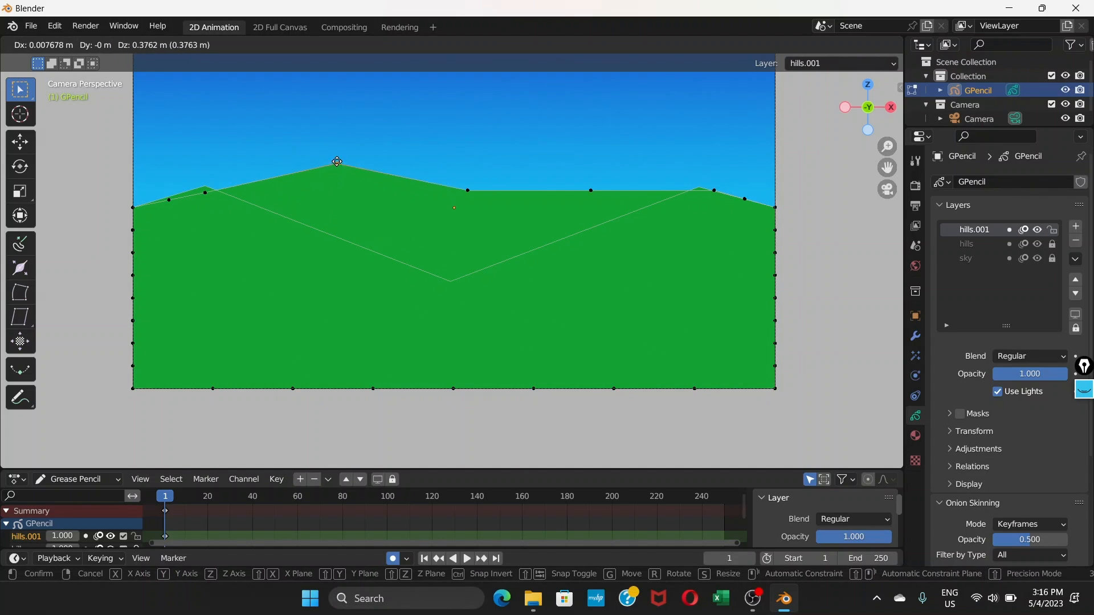
left_click(341, 108)
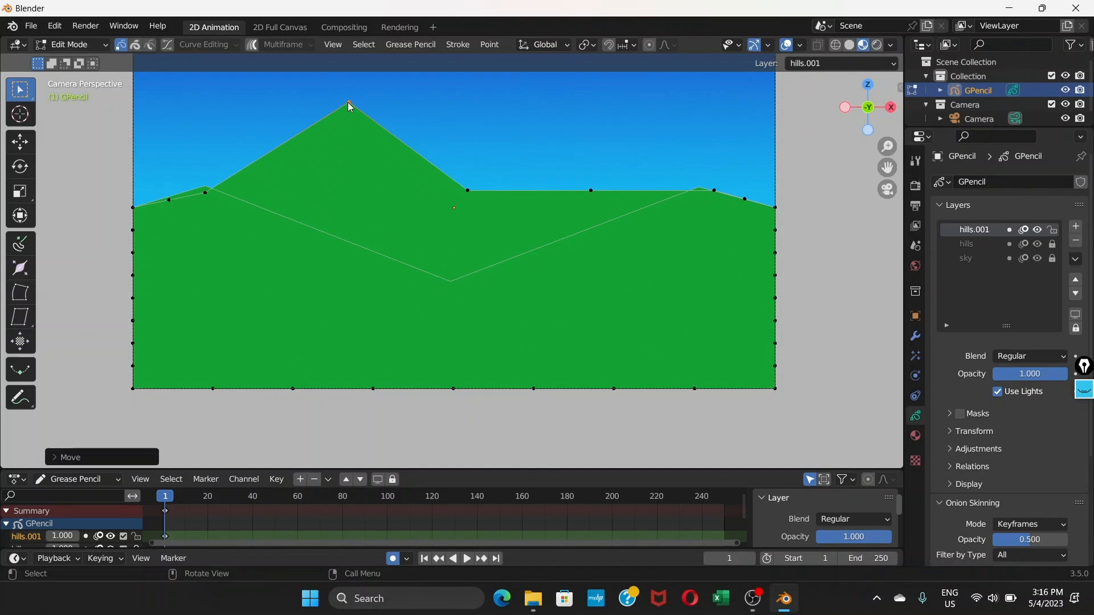
left_click(206, 193)
key("g")
left_click_drag(233, 150, 234, 155)
left_click_drag(170, 200, 178, 192)
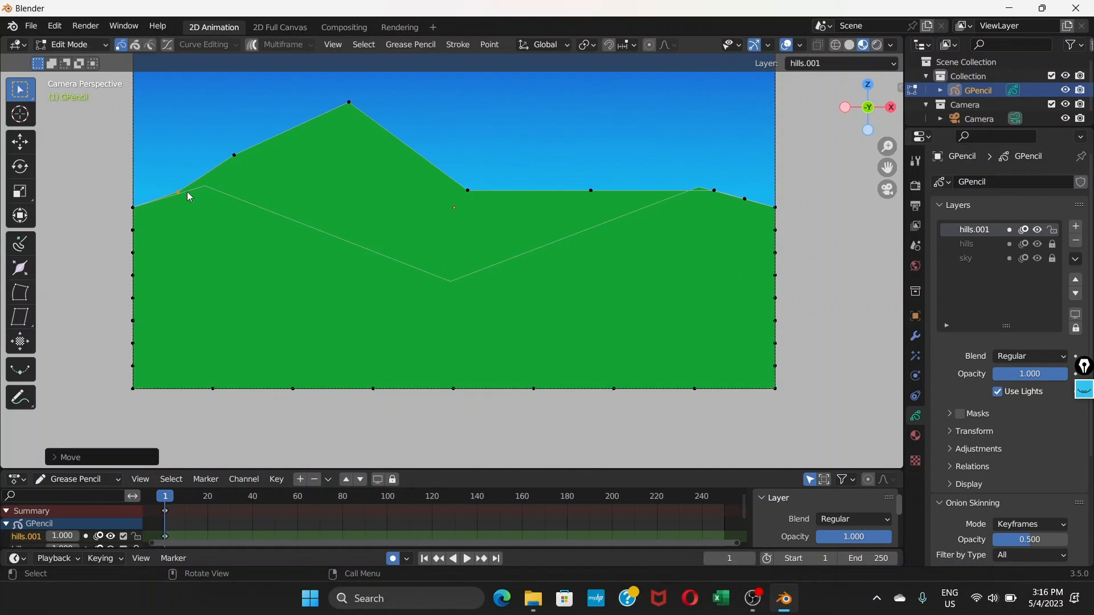
Raise the new point right of the middle into a second peak and move the next point up onto its right slope
left_click_drag(594, 192, 607, 116)
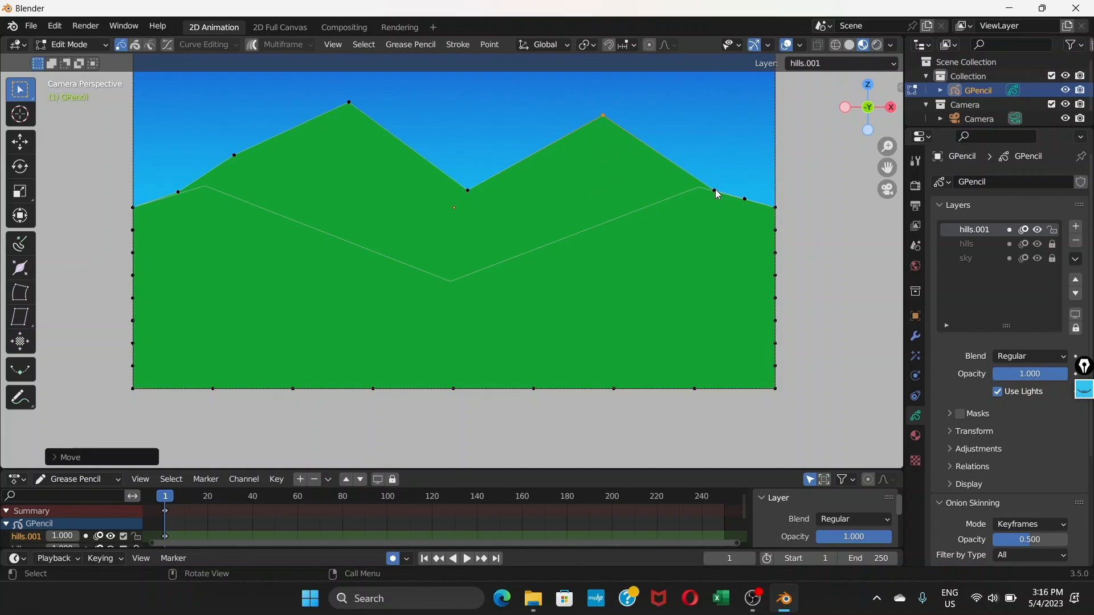
left_click_drag(715, 192, 704, 167)
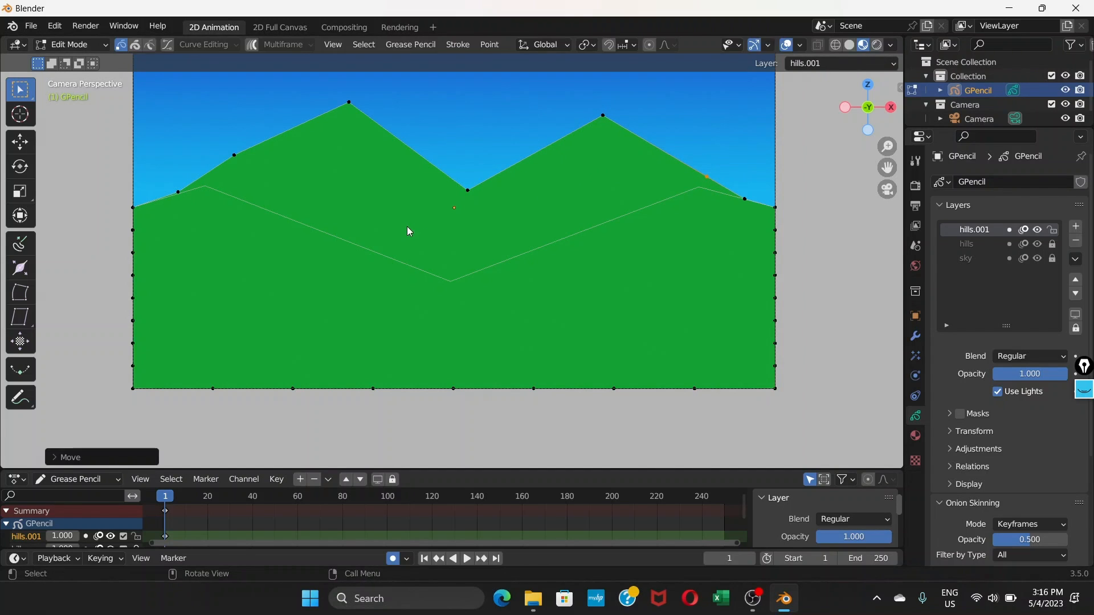
Select all points of the two-peaked hills.001 shape and subdivide the stroke again
scroll(406, 230, "down", 3)
scroll(402, 221, "up", 3)
scroll(402, 210, "down", 1)
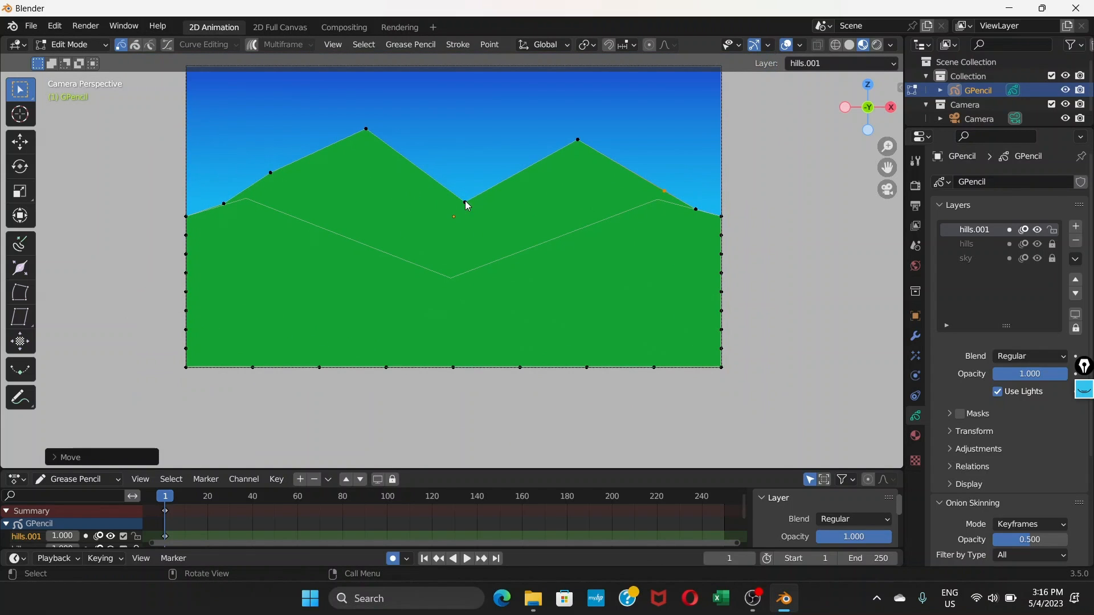
left_click(231, 183)
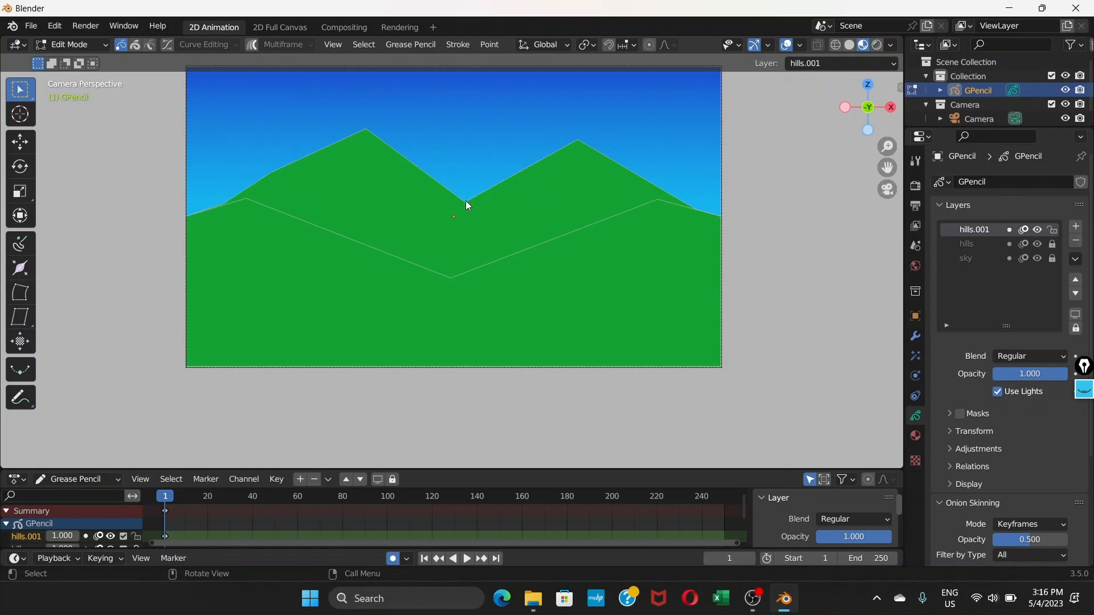
key("a")
right_click(388, 165)
left_click(399, 170)
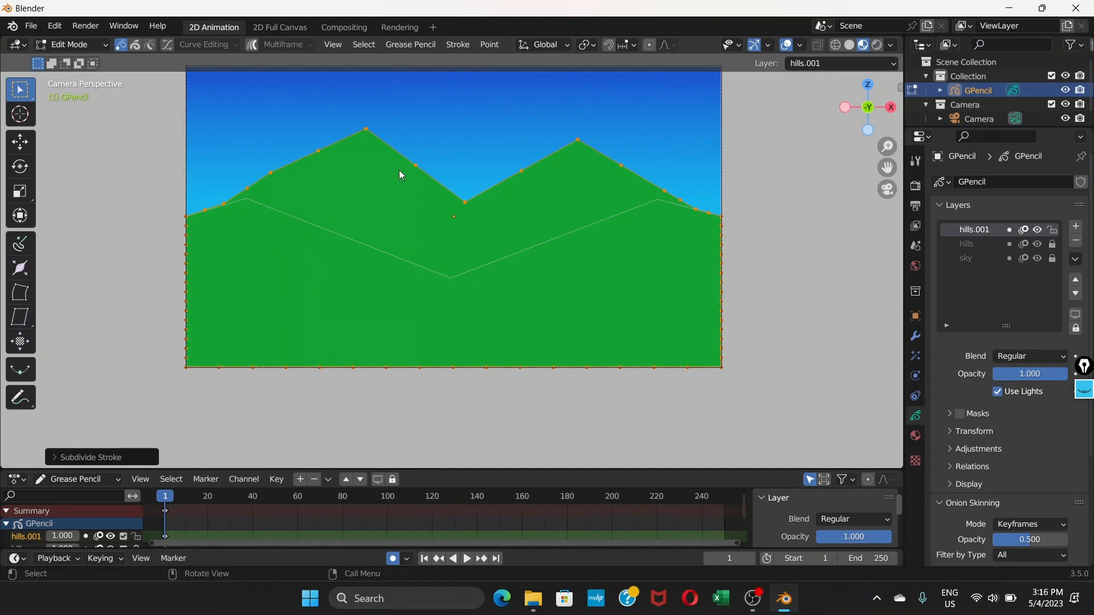
Move the midpoint of the right peak's left slope up and toward the summit to start rounding the hill
left_click(521, 172)
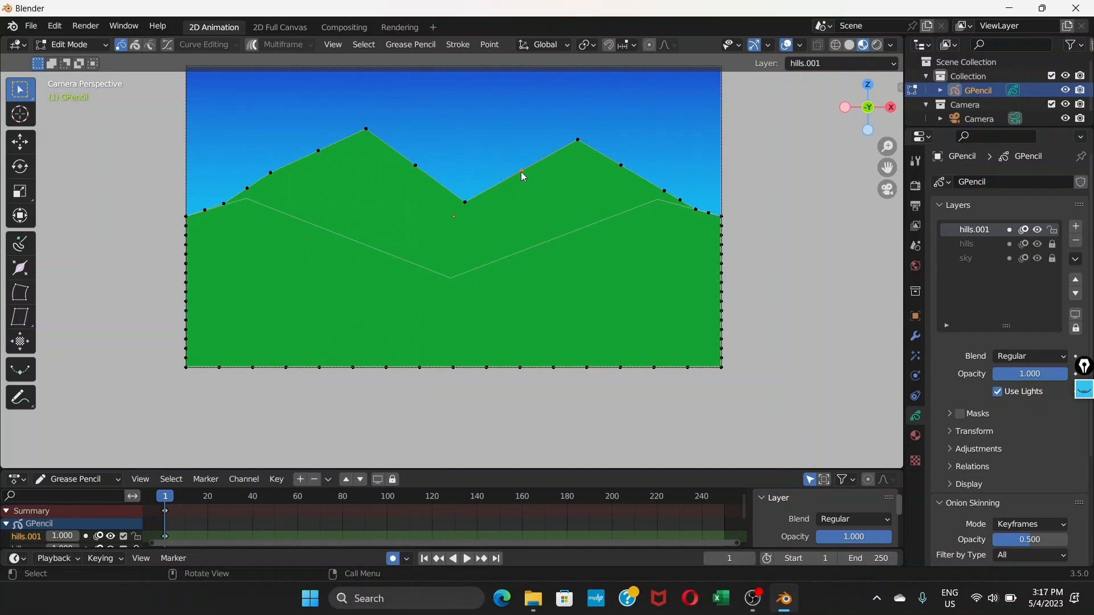
key("g")
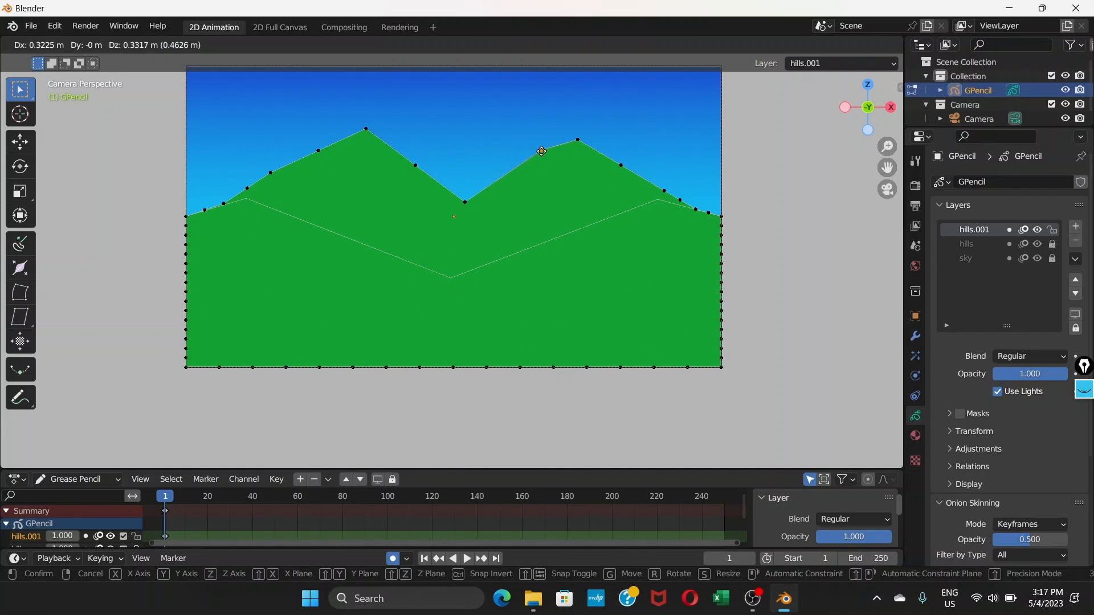
left_click(544, 150)
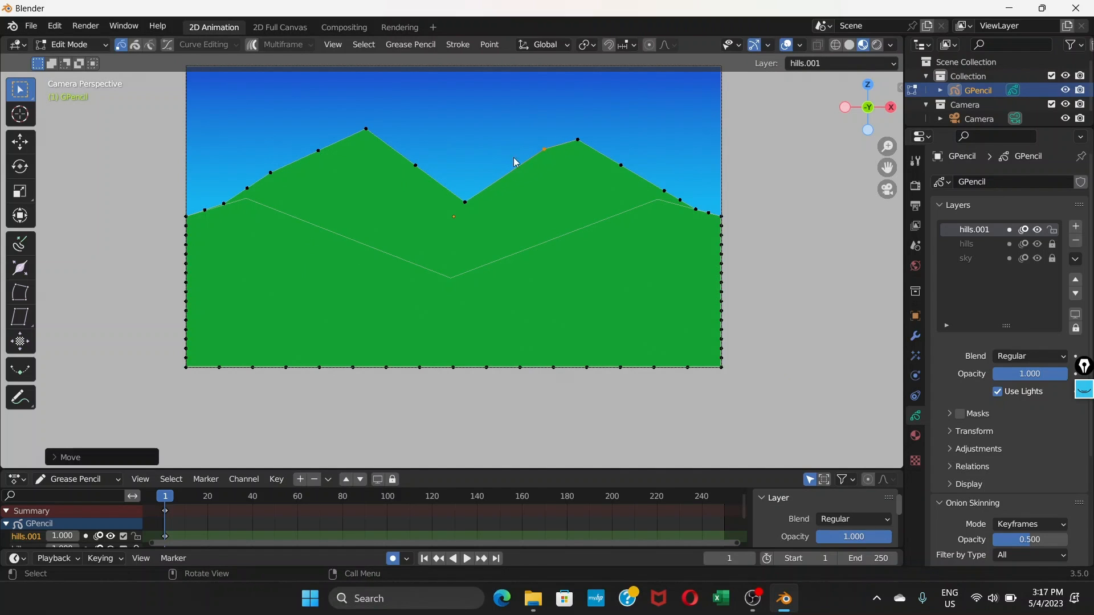
Round the left peak by moving its right slope point up and lowering the summit point, then return to Object Mode
left_click(416, 165)
key("g")
left_click(405, 151)
left_click(366, 129)
key("g")
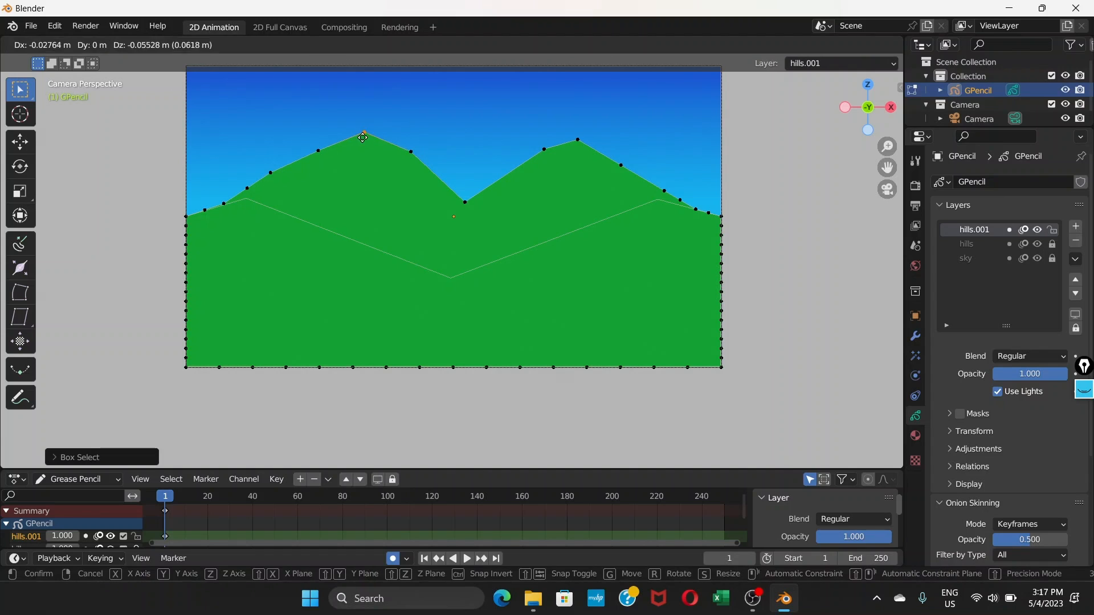
left_click(365, 137)
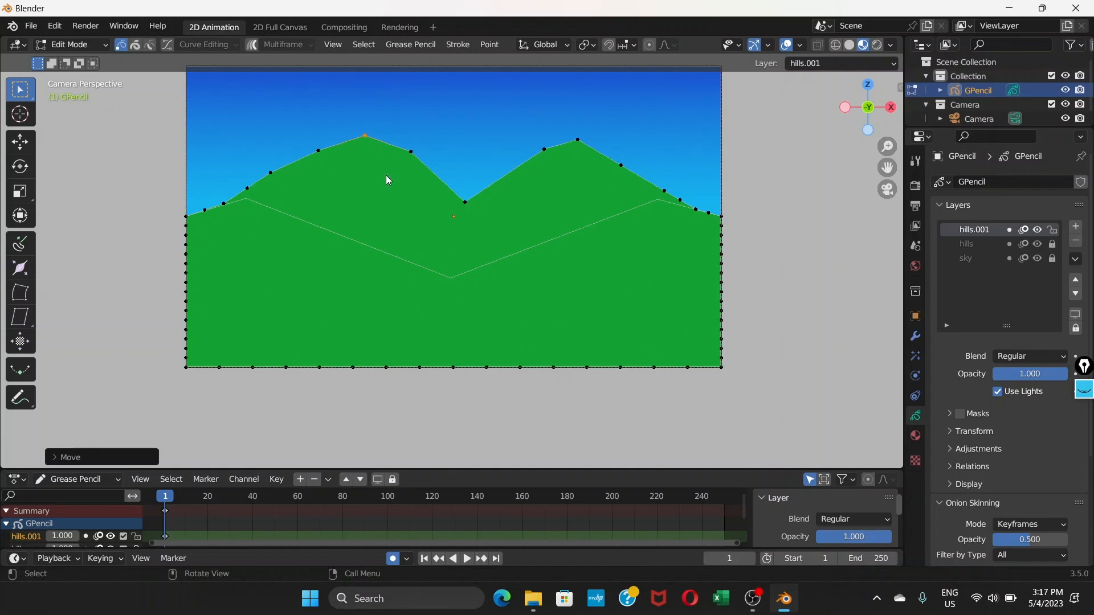
left_click(102, 45)
left_click(92, 62)
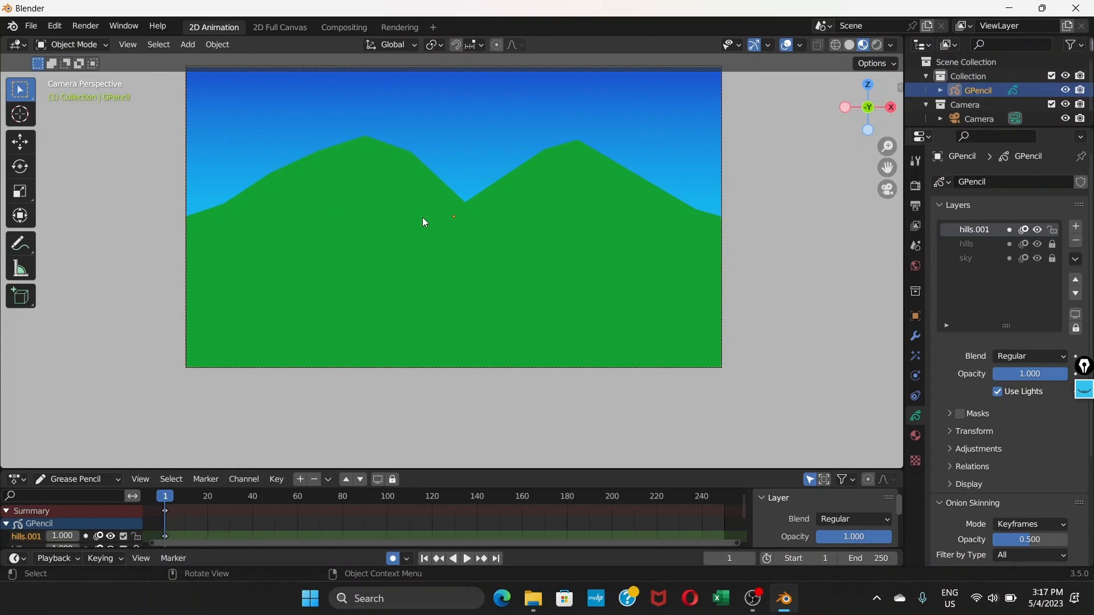
scroll(403, 244, "down", 4)
scroll(402, 244, "up", 4)
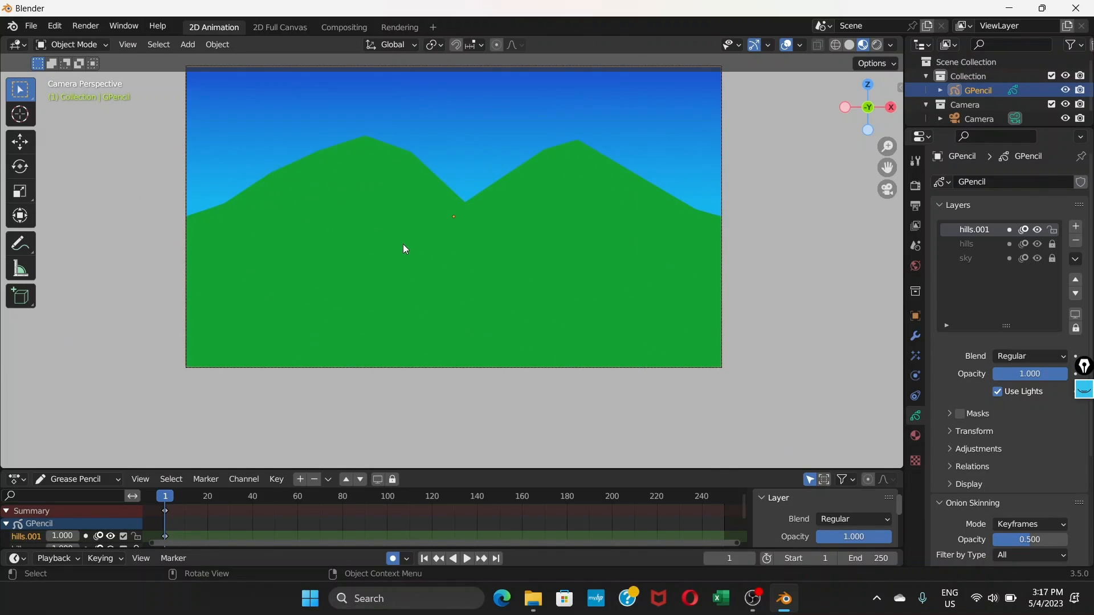
middle_click_drag(403, 244, 406, 256, "shift")
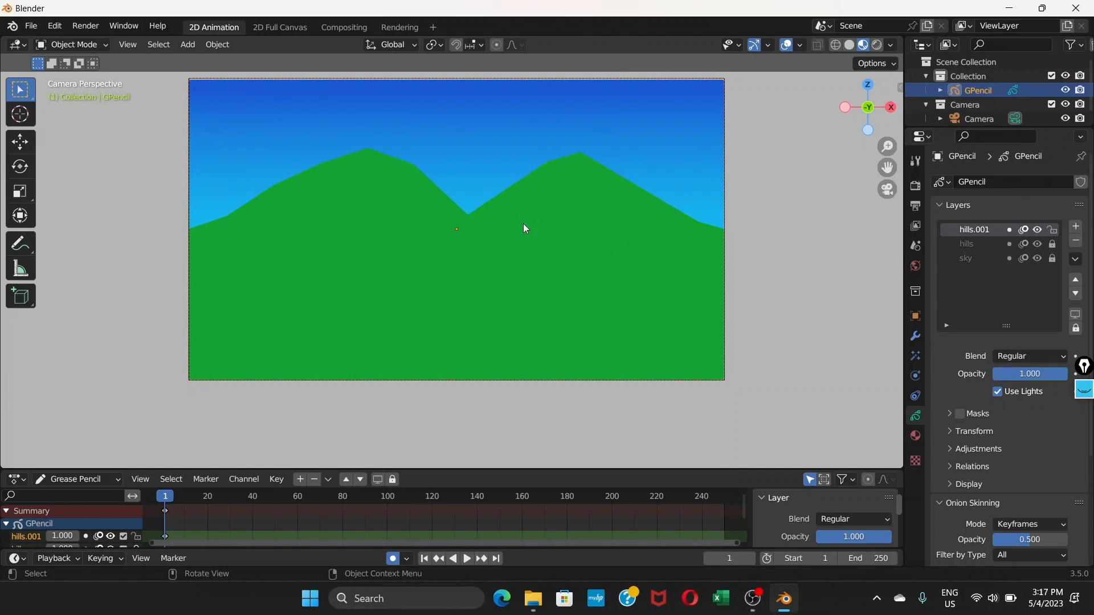
Darken the green fill base color of the hill material Material.001
left_click(916, 438)
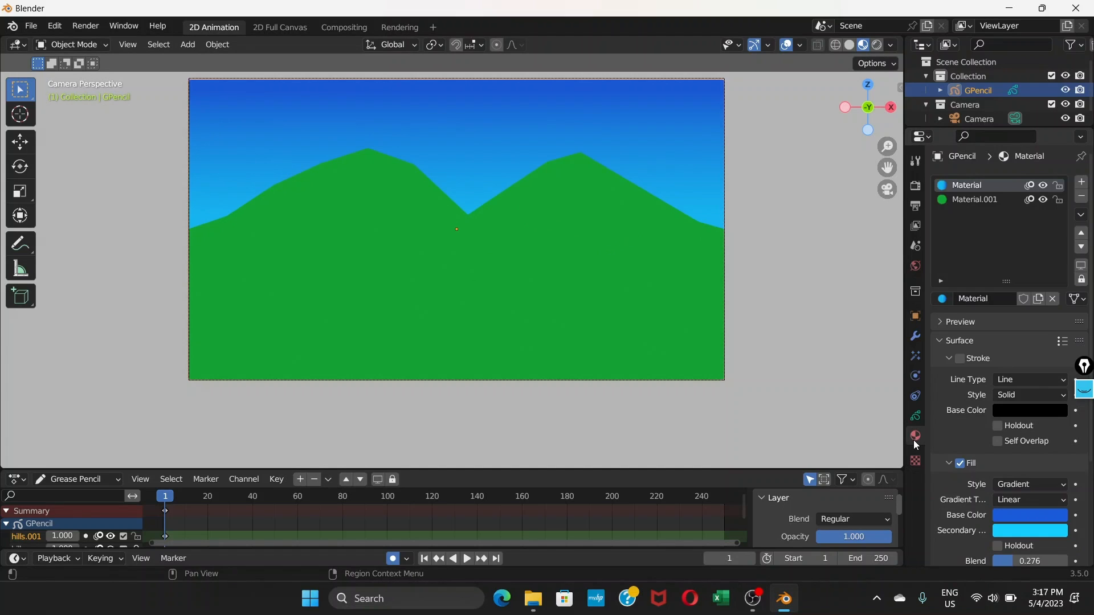
left_click(974, 201)
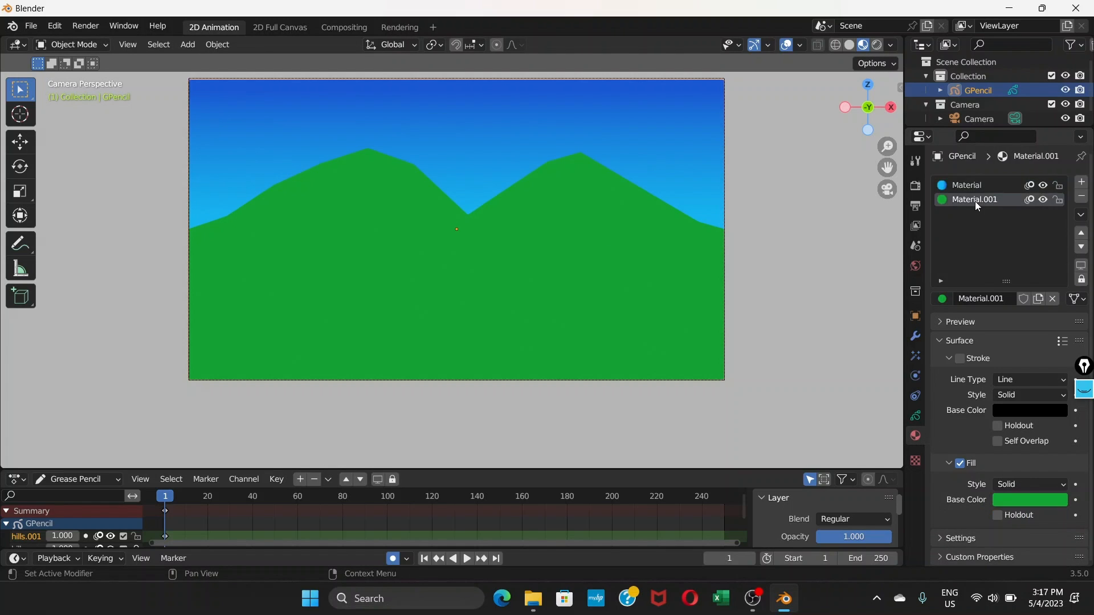
left_click(1025, 501)
mouse_move(1056, 332)
left_mouse_down()
mouse_move(1056, 300)
mouse_move(1056, 344)
left_mouse_up()
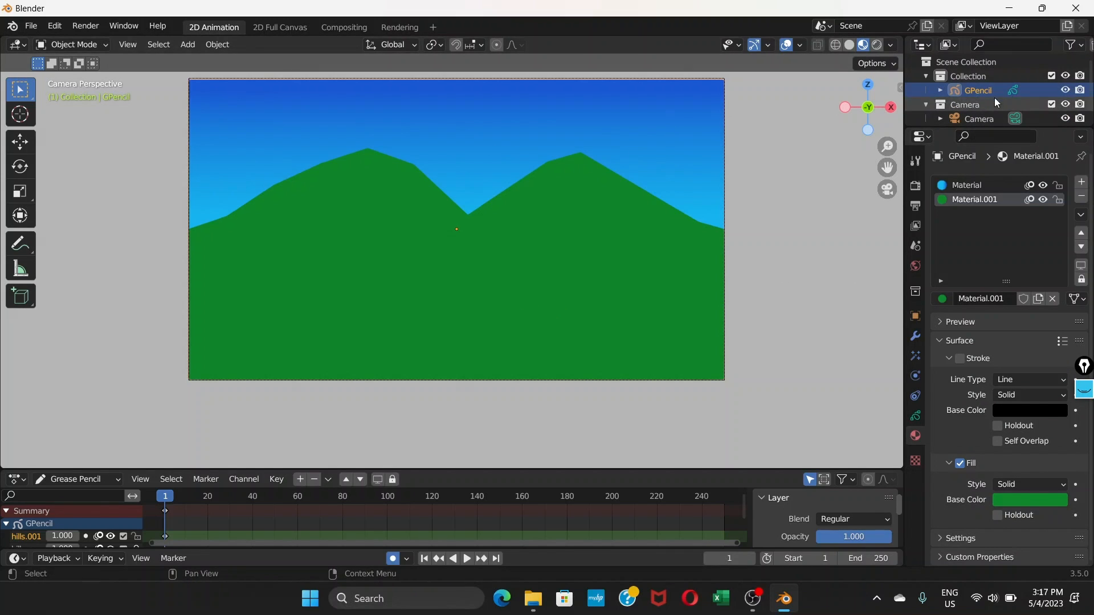
Add a blank Grease Pencil object to the scene
left_click(198, 47)
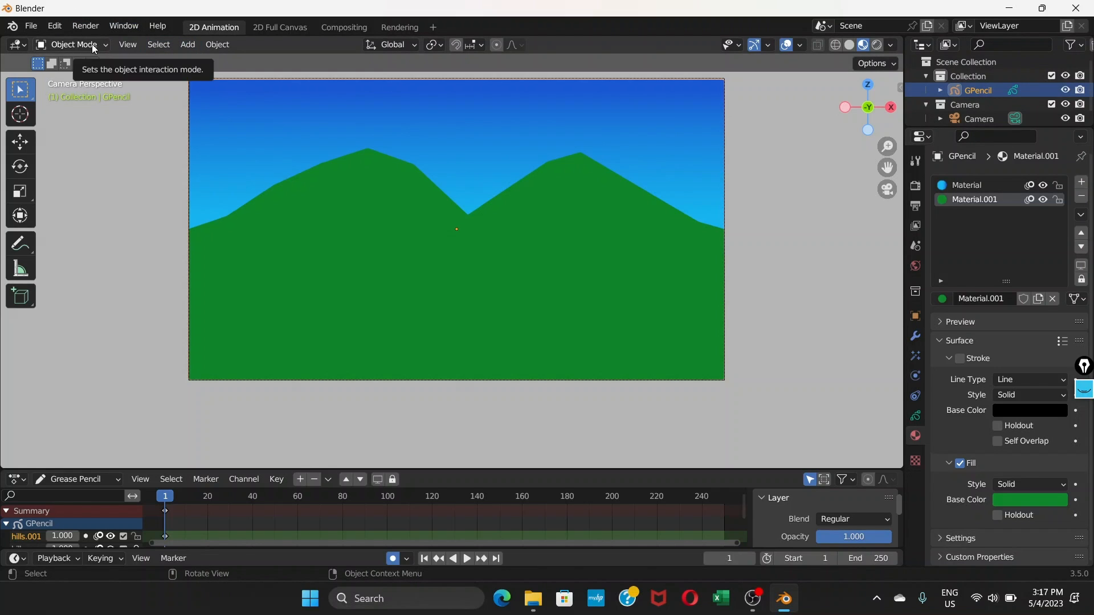
left_click(190, 47)
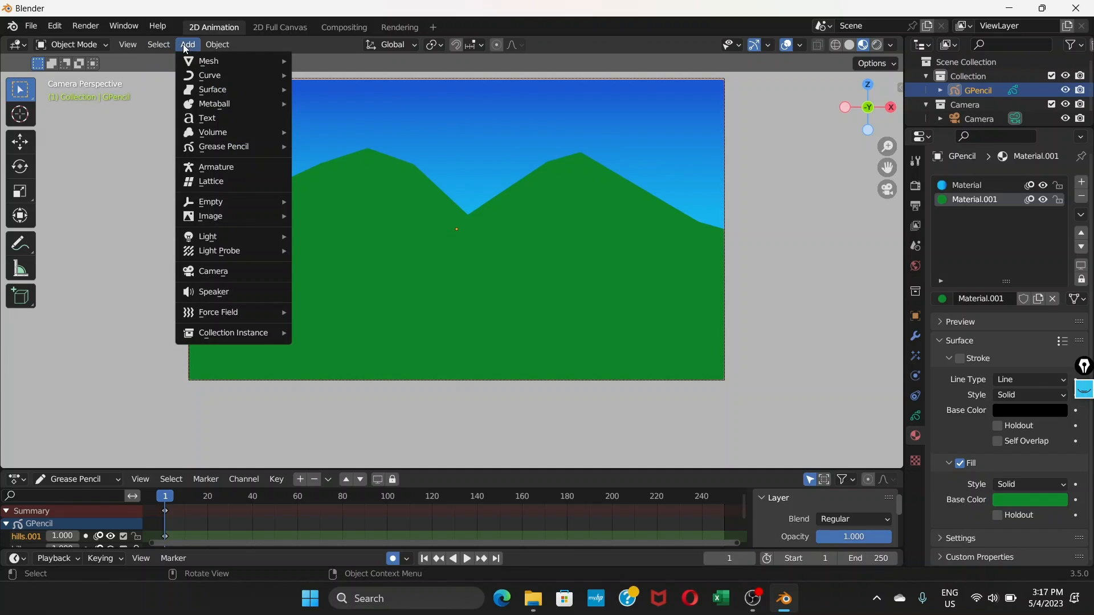
mouse_move(218, 152)
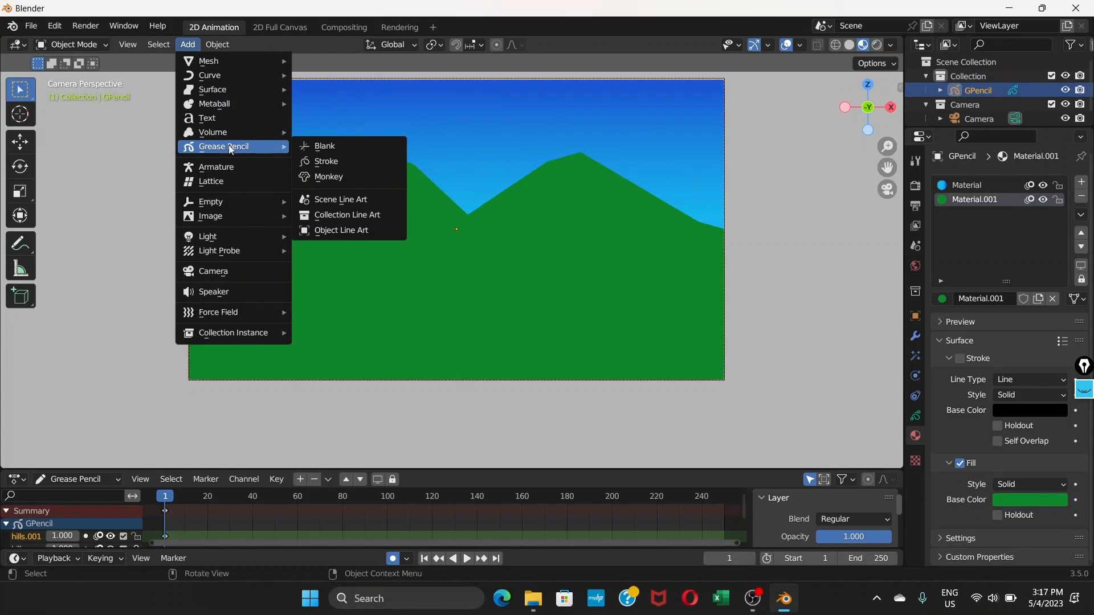
left_click(312, 144)
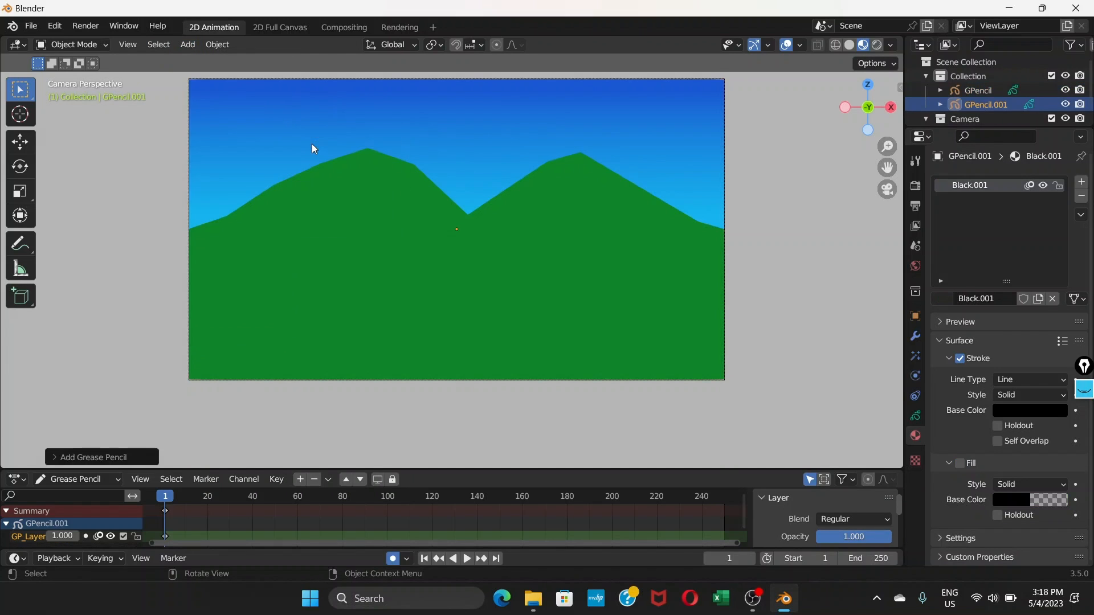
Rename the Grease Pencil object that holds the sky and hills as background
left_click(979, 89)
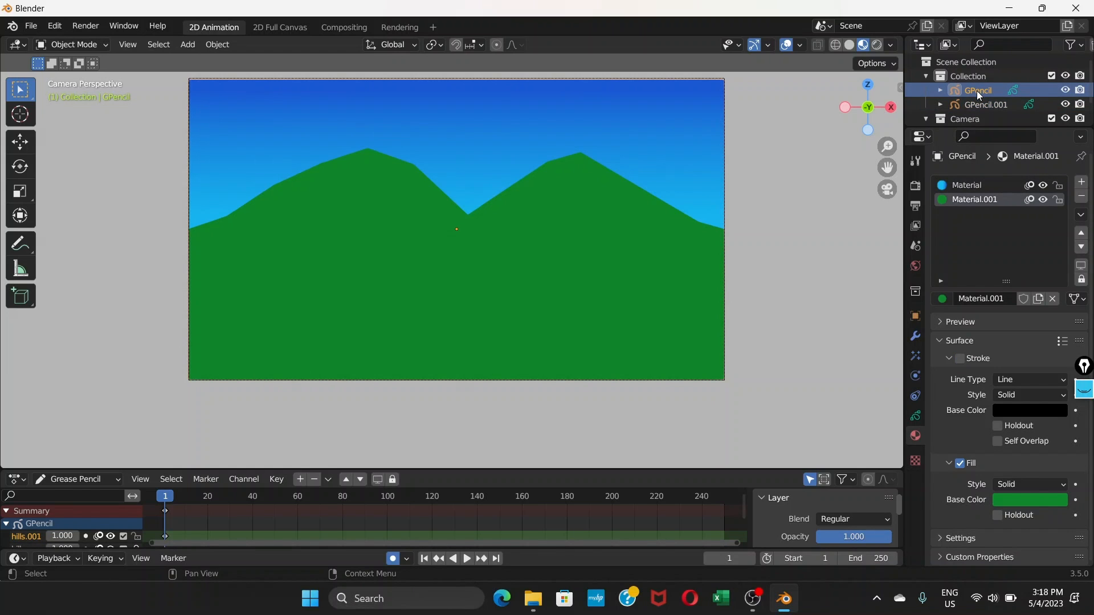
double_click(976, 91)
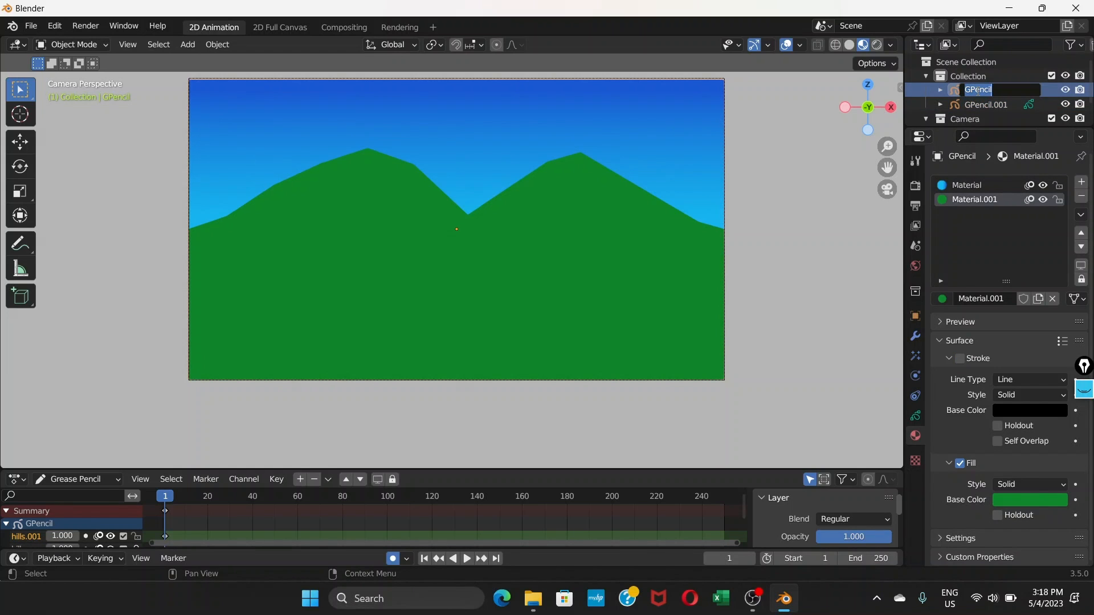
type("sky")
key("BackSpace")
key("BackSpace")
key("BackSpace")
type("background")
key("Return")
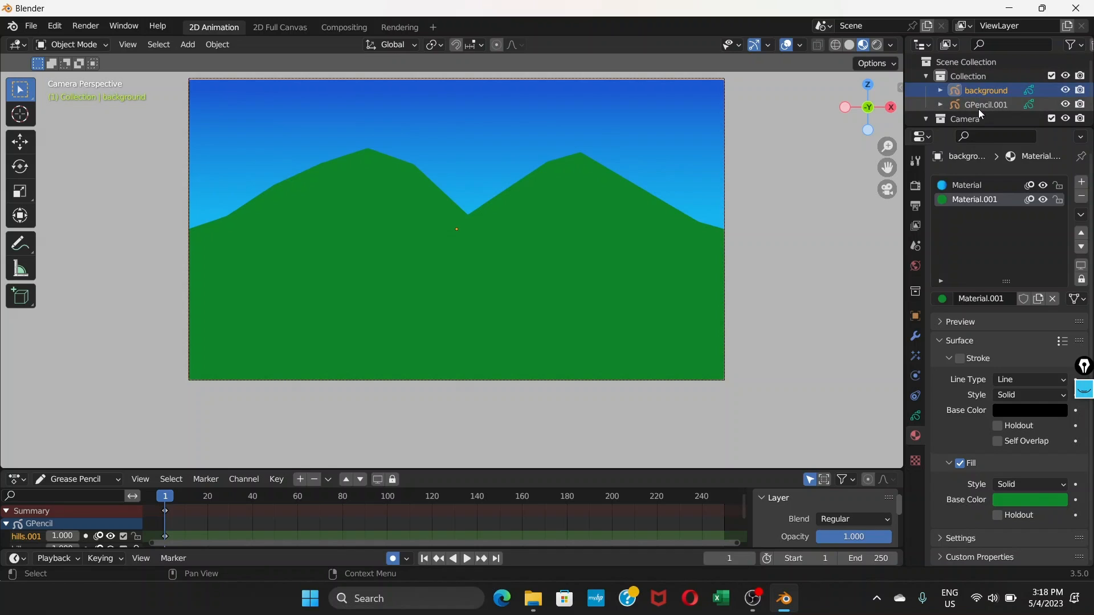
Rename the new blank Grease Pencil object as road
double_click(980, 107)
scroll(981, 108, "down", 1)
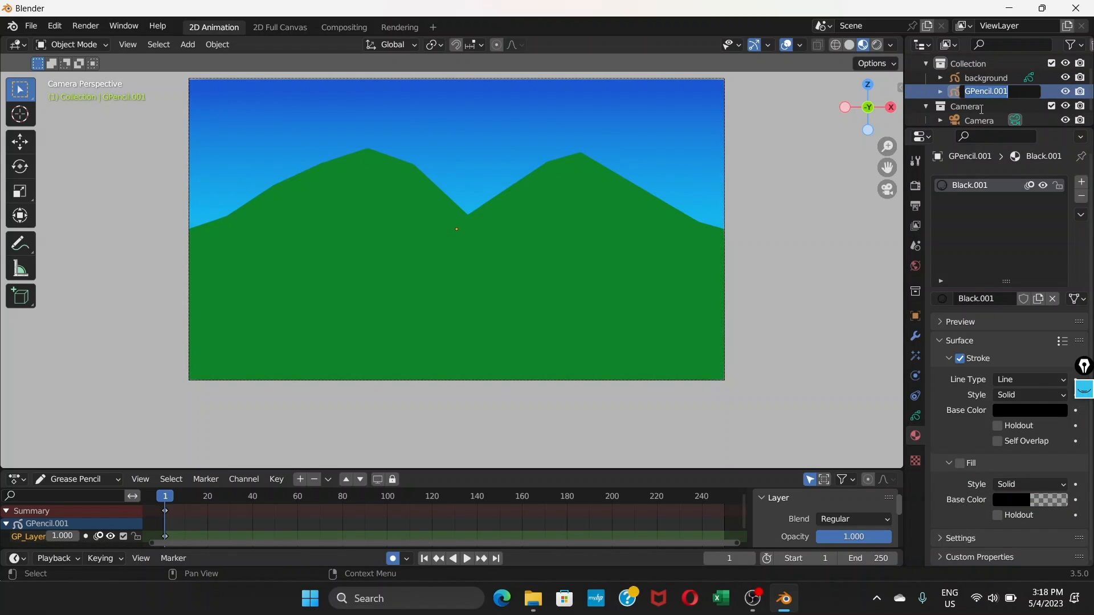
type("road")
key("Return")
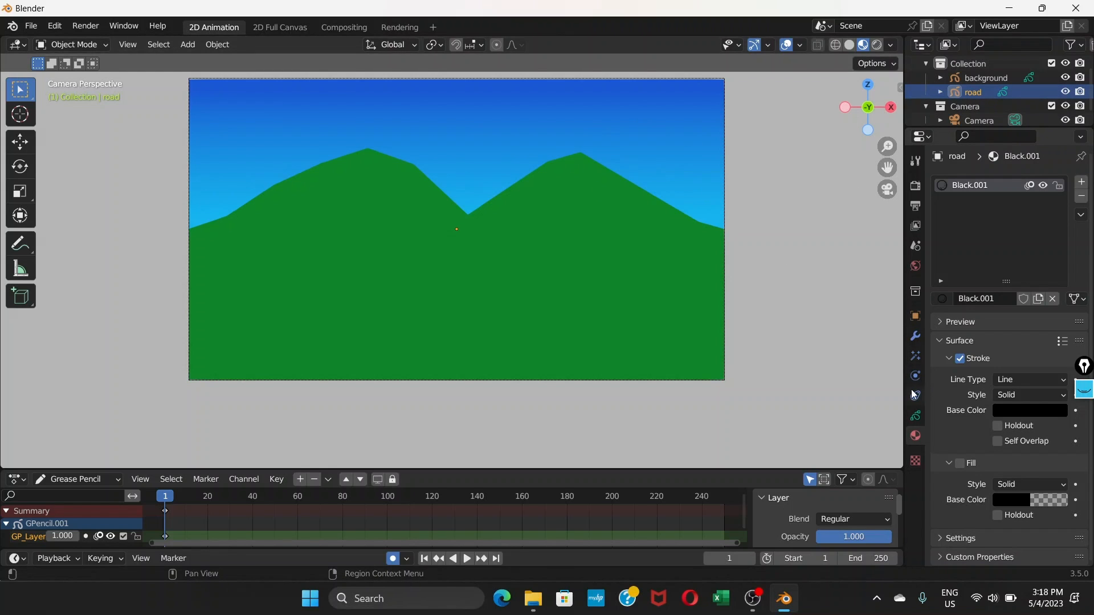
Rename the road object's only layer as Road
left_click(914, 418)
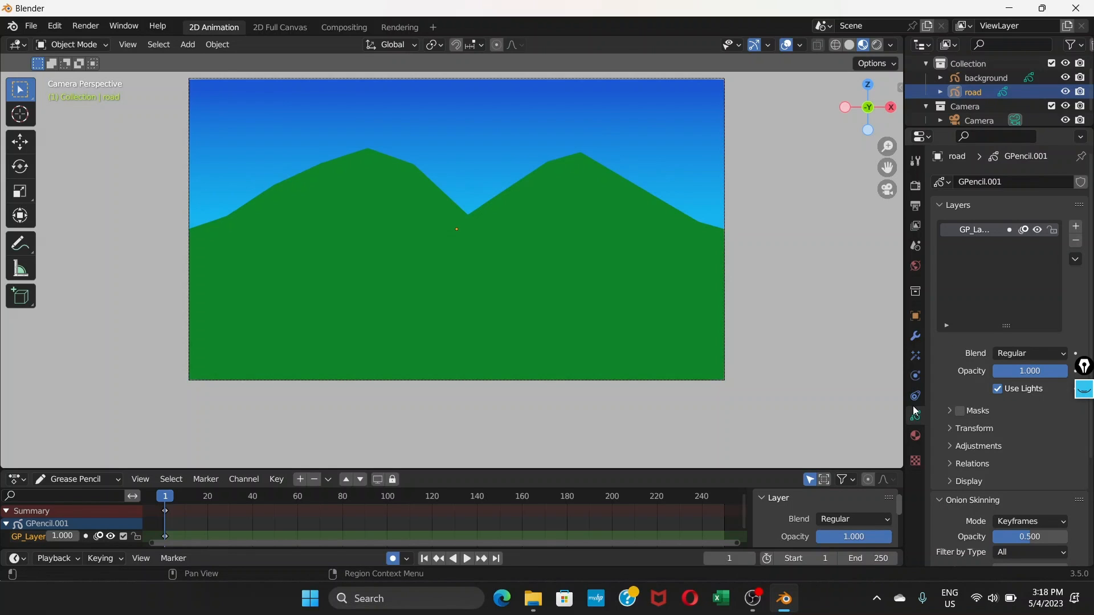
double_click(973, 230)
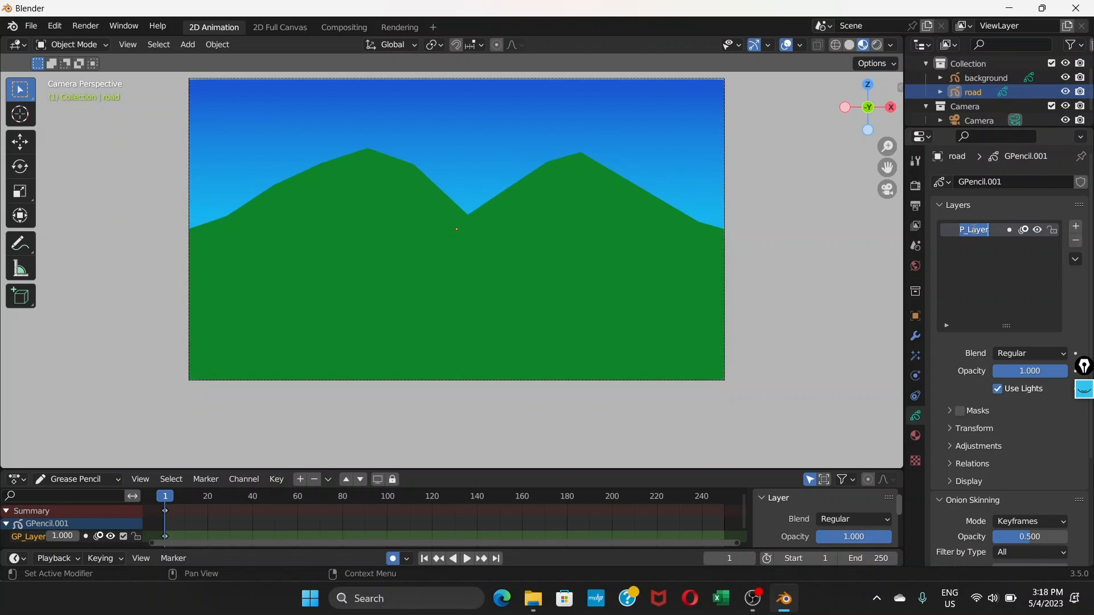
type("Road")
key("Return")
Remove the default Black.001 material from the road object and create a new material in its place
left_click(915, 437)
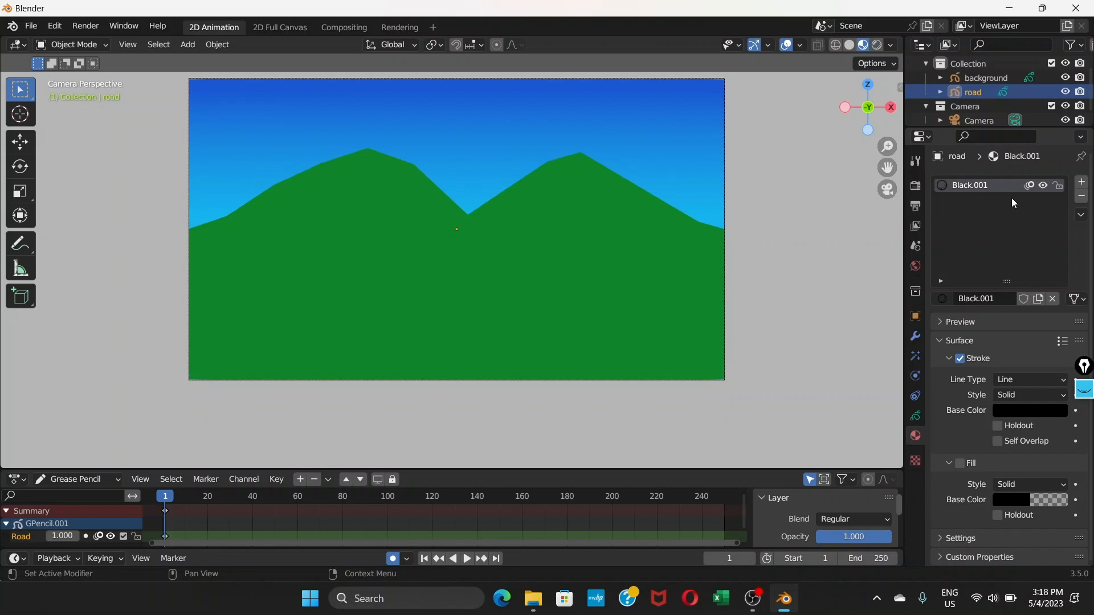
left_click(1082, 199)
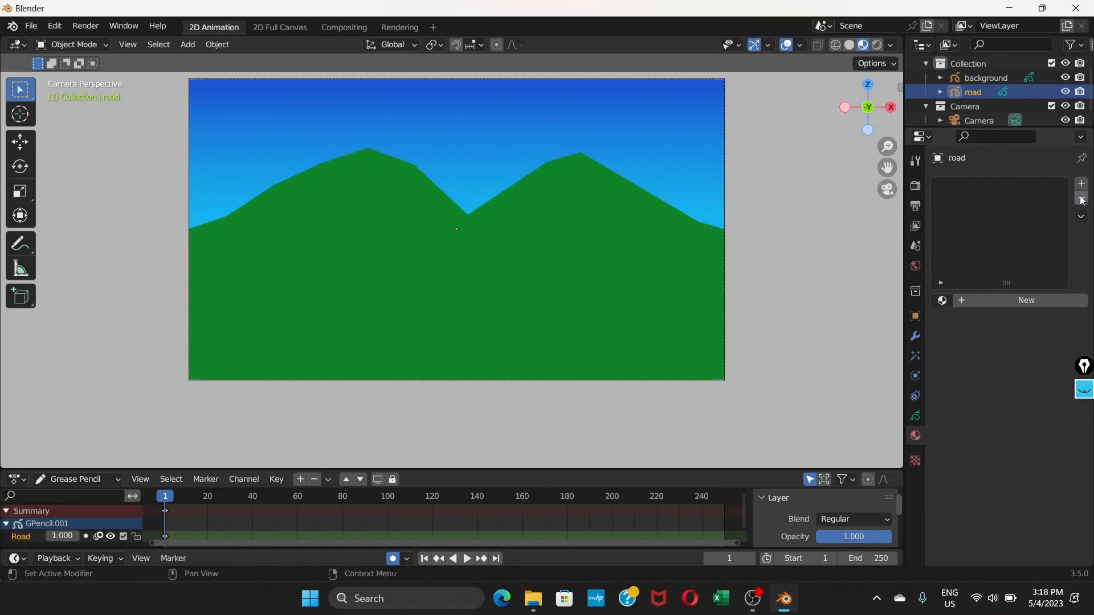
left_click(1004, 299)
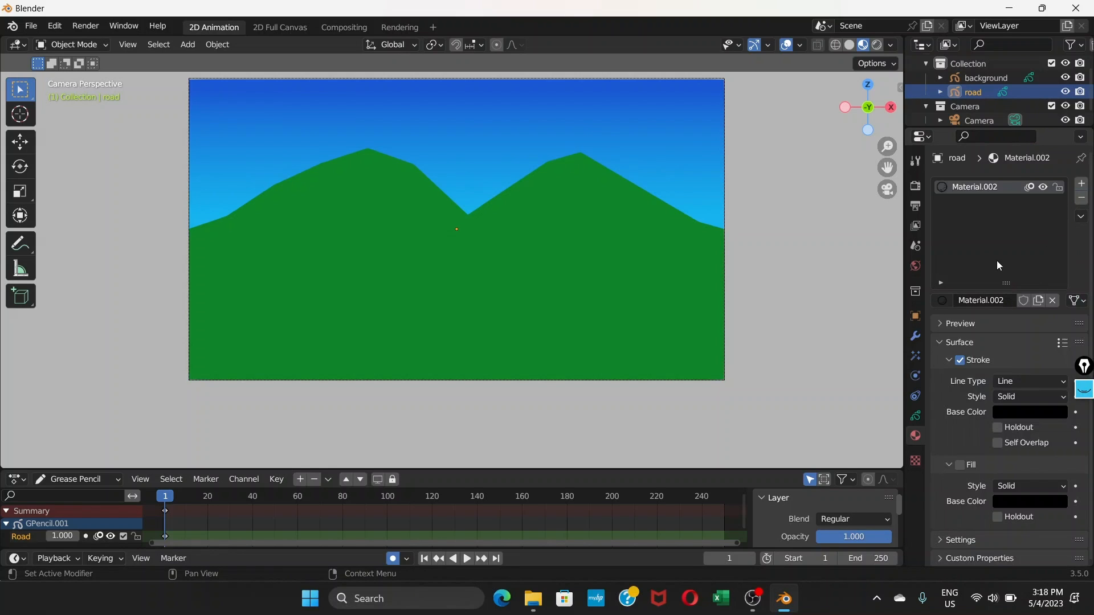
Disable the new road material's stroke, enable its fill and set the fill base color to a grey with value 0.197
left_click(960, 361)
left_click(960, 465)
left_click(1021, 504)
left_click(1056, 359)
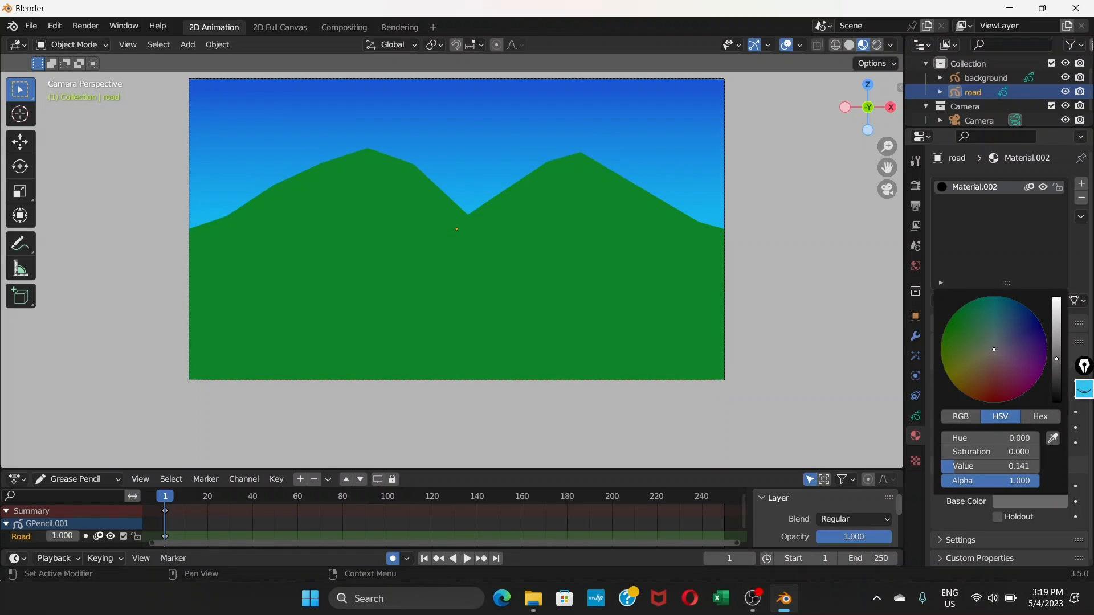
left_click_drag(1058, 358, 1056, 351)
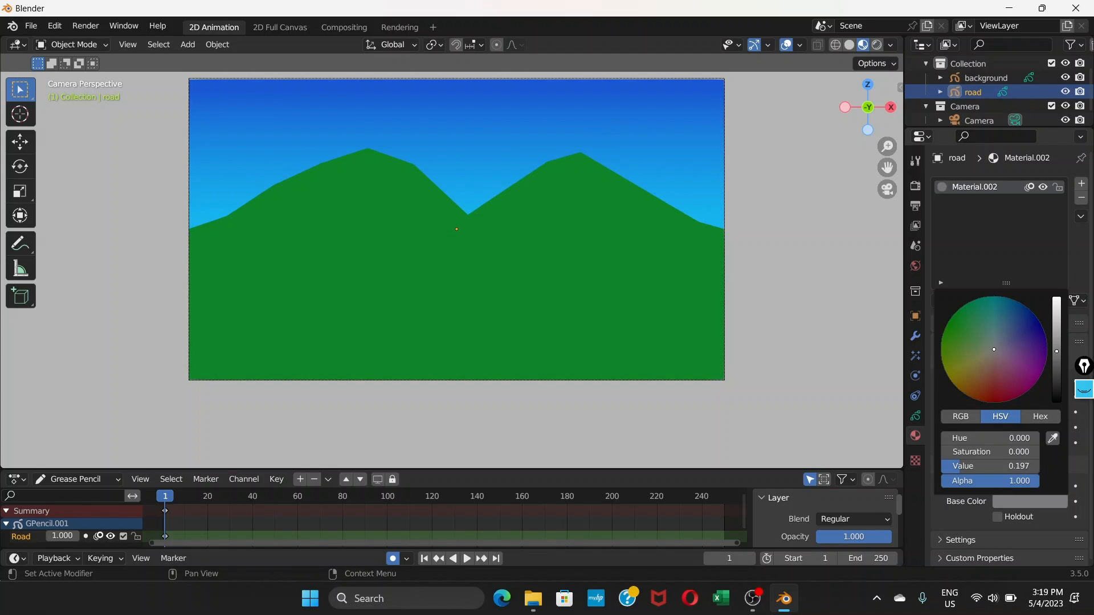
left_click(1035, 507)
In Draw Mode, draw a road rectangle spanning the camera frame's full width in its lower part, leaving a narrow green strip beneath
left_click(82, 45)
left_click(89, 105)
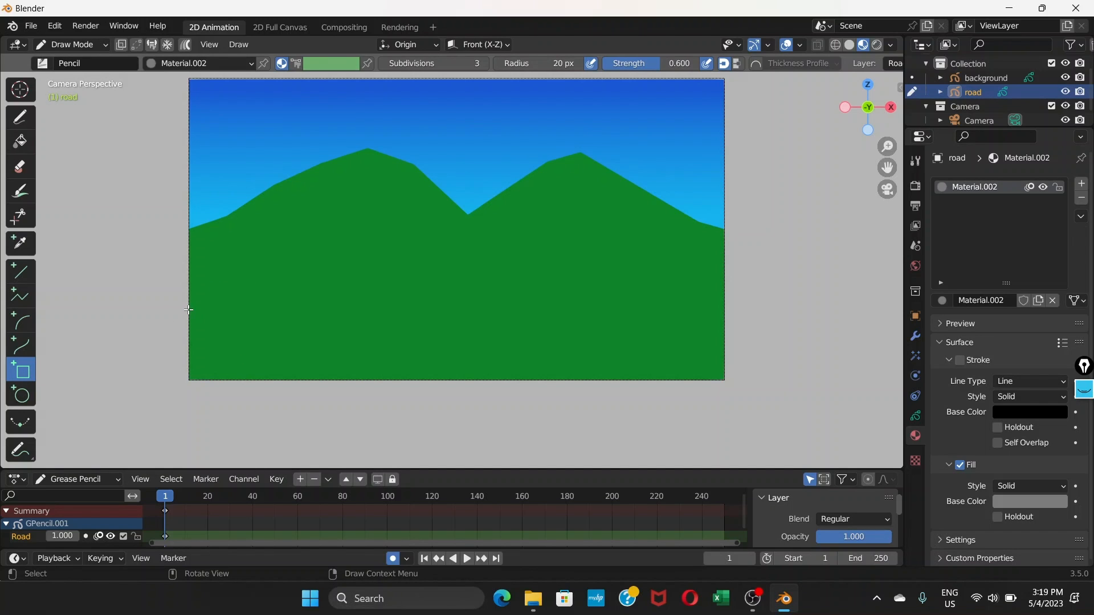
scroll(188, 306, "up", 2)
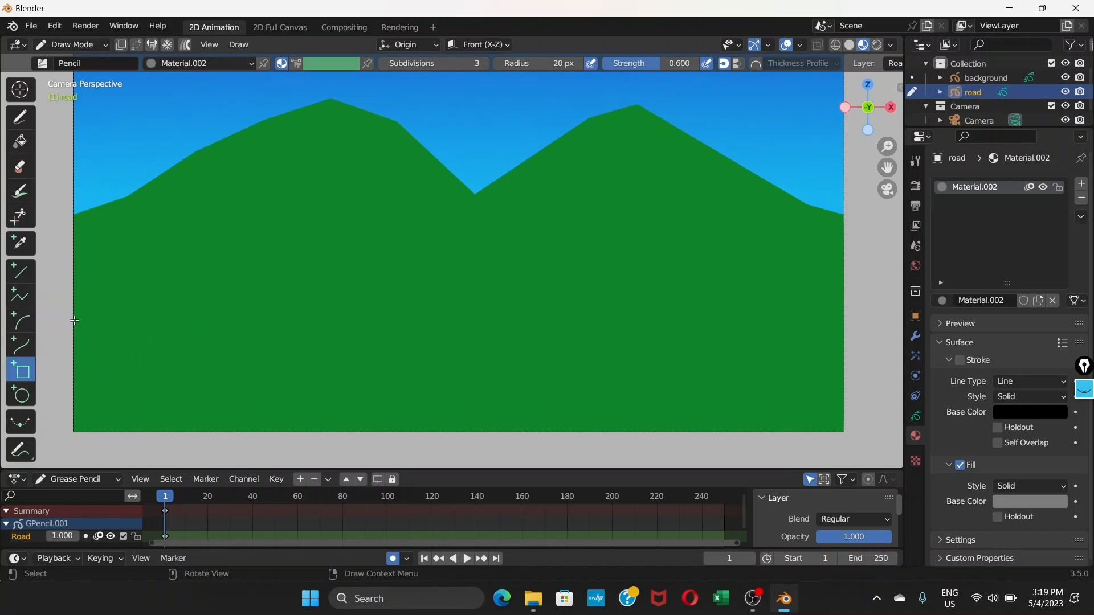
mouse_move(72, 320)
left_mouse_down()
mouse_move(285, 370)
mouse_move(863, 362)
mouse_move(843, 405)
left_mouse_up()
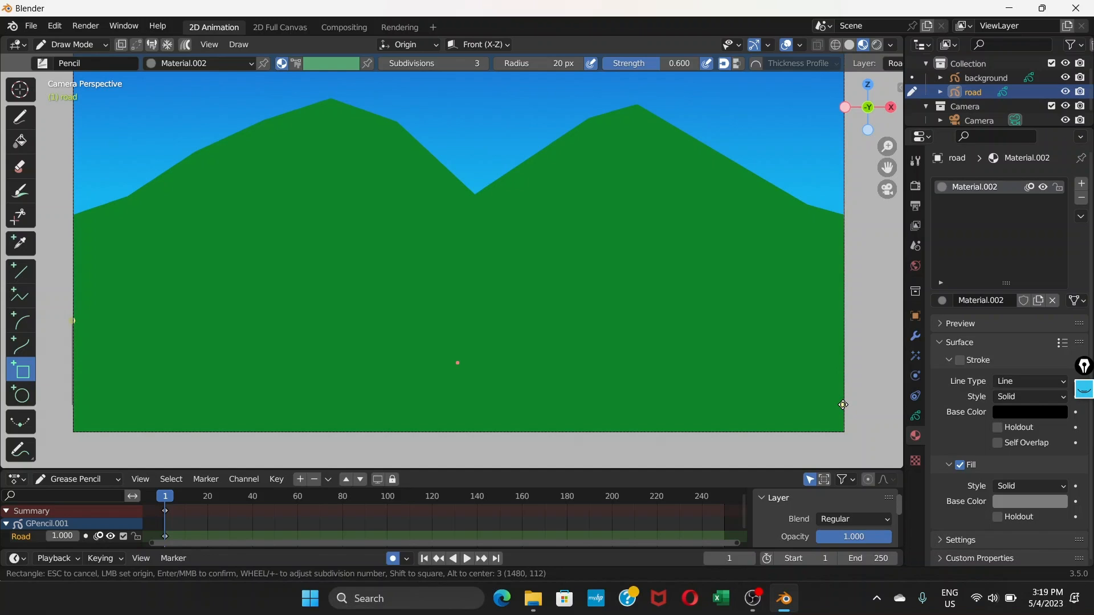
key("Return")
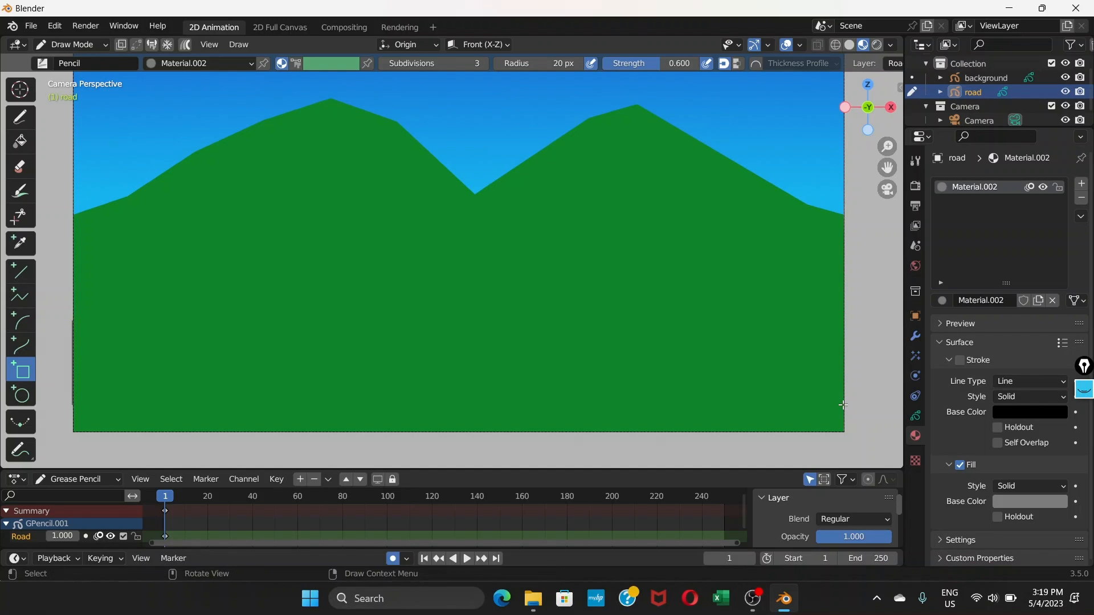
In Object Mode, move the road object about 0.00016 m along the negative global Y axis, in front of the hills
left_click(108, 43)
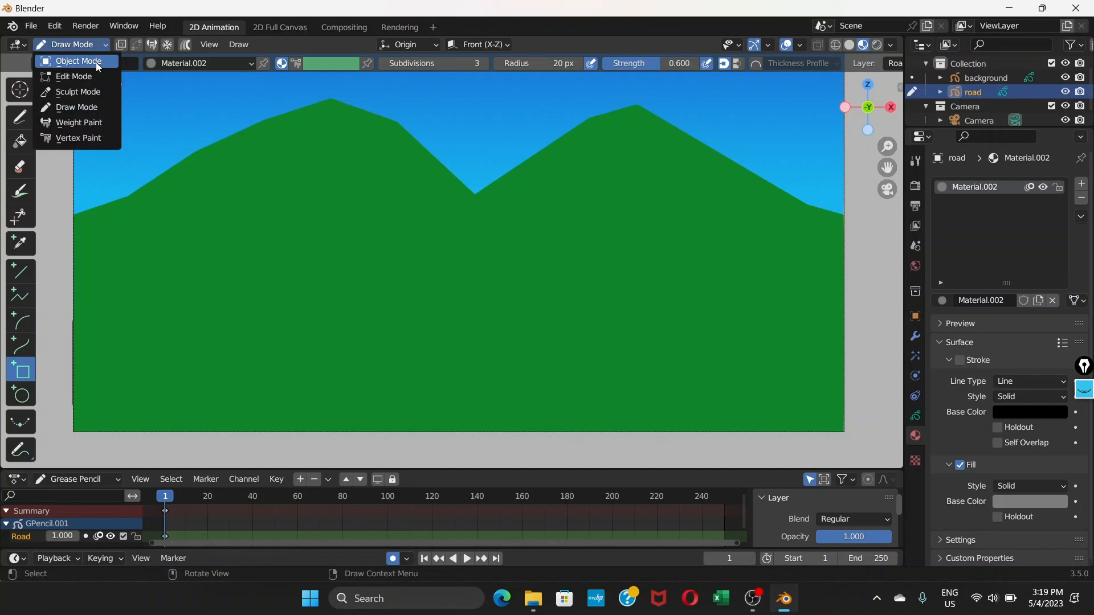
left_click(94, 64)
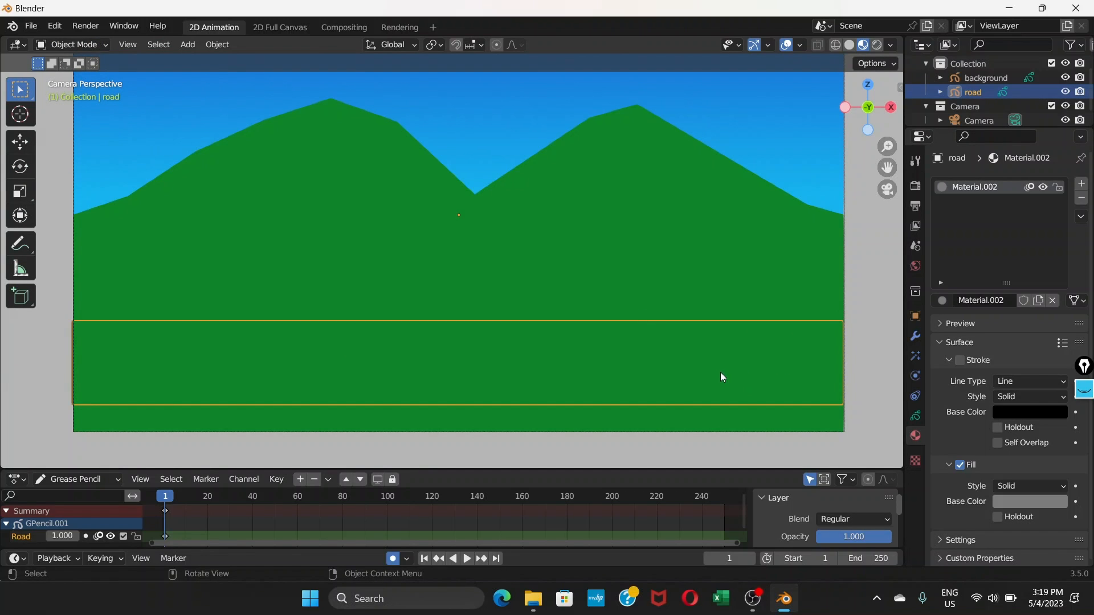
key("g")
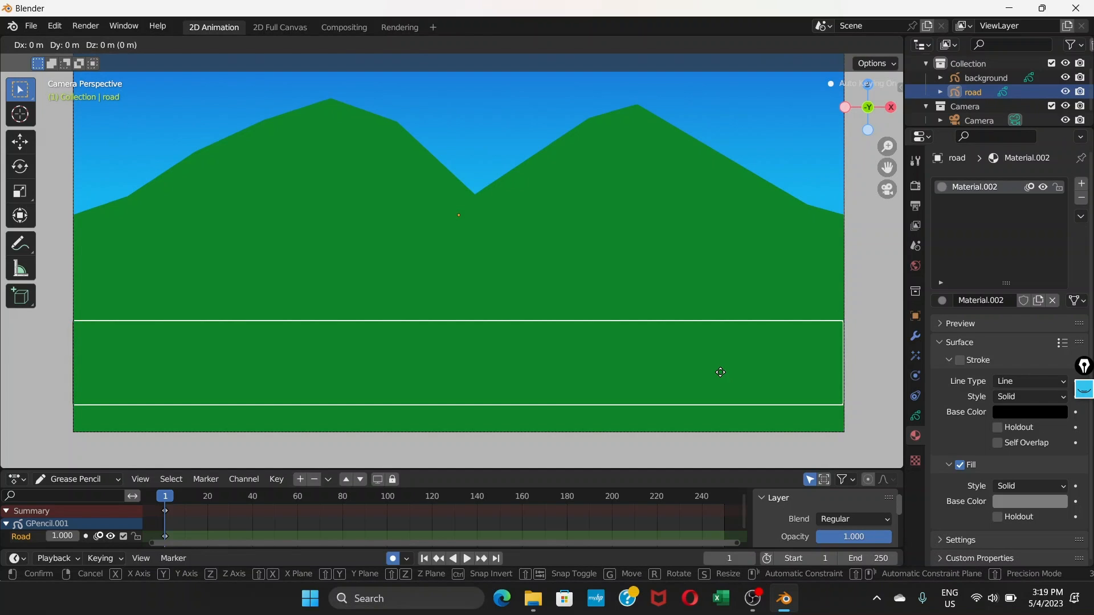
key("y")
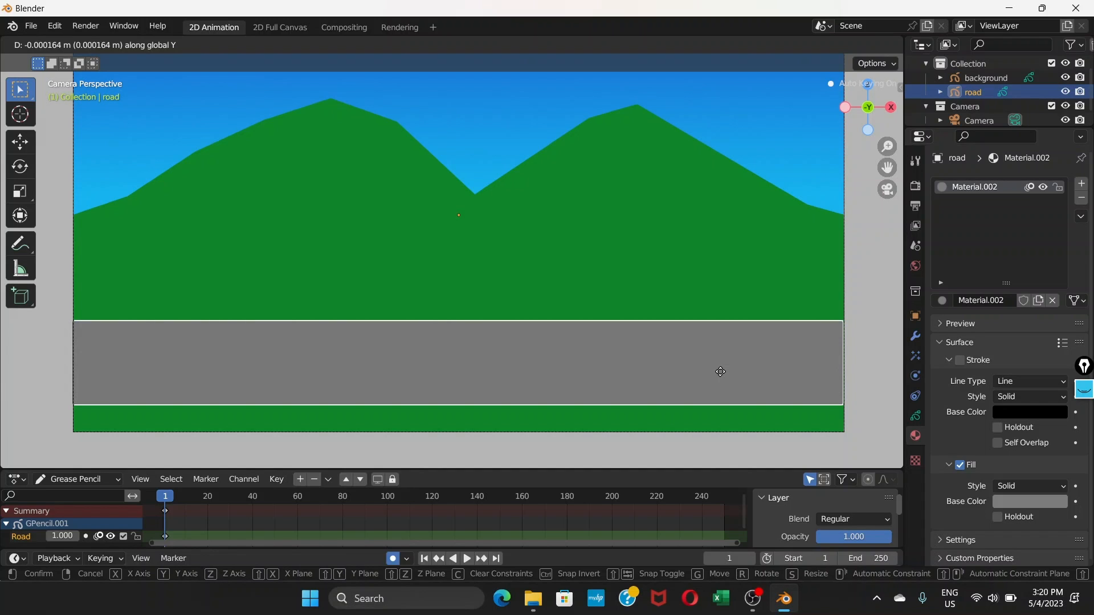
left_click(720, 372)
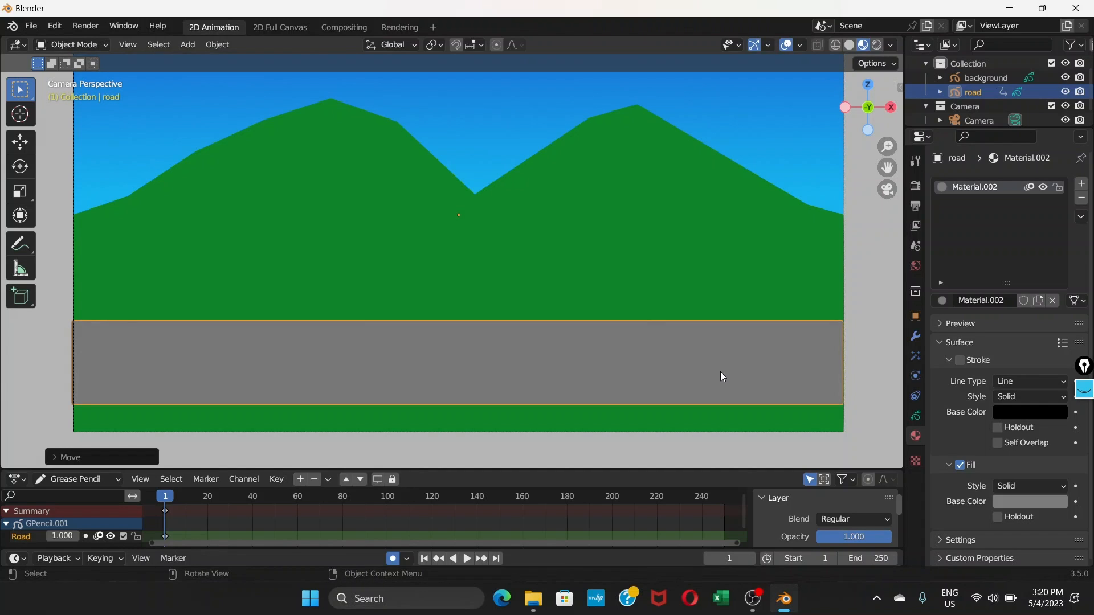
In Edit Mode, move the road's left-edge points about 0.019 m along global X to line up with the camera frame
left_click(84, 43)
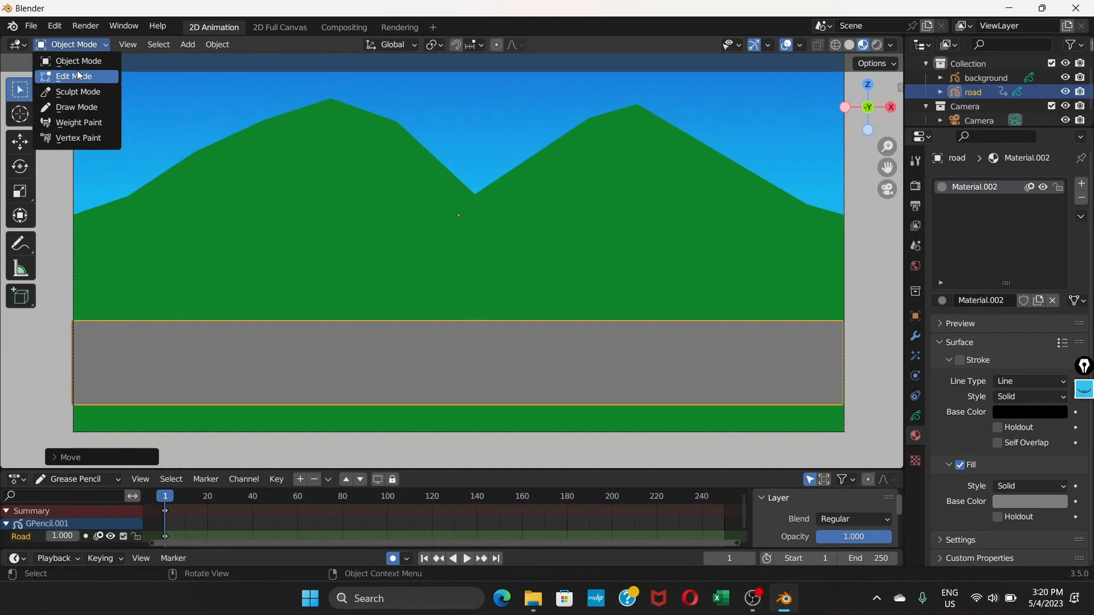
left_click(77, 77)
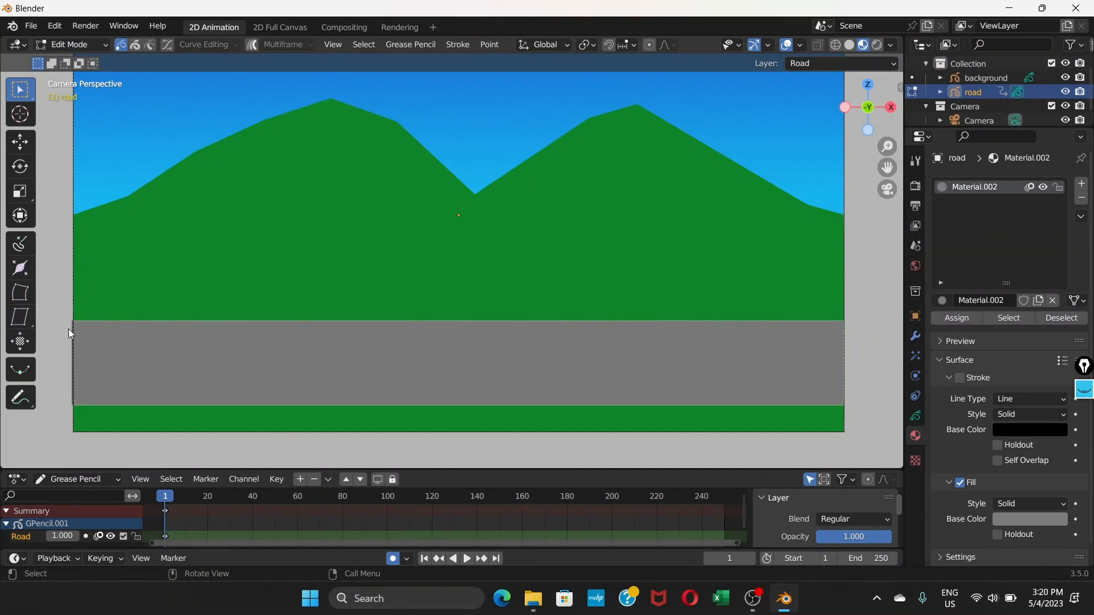
left_click_drag(57, 273, 88, 451)
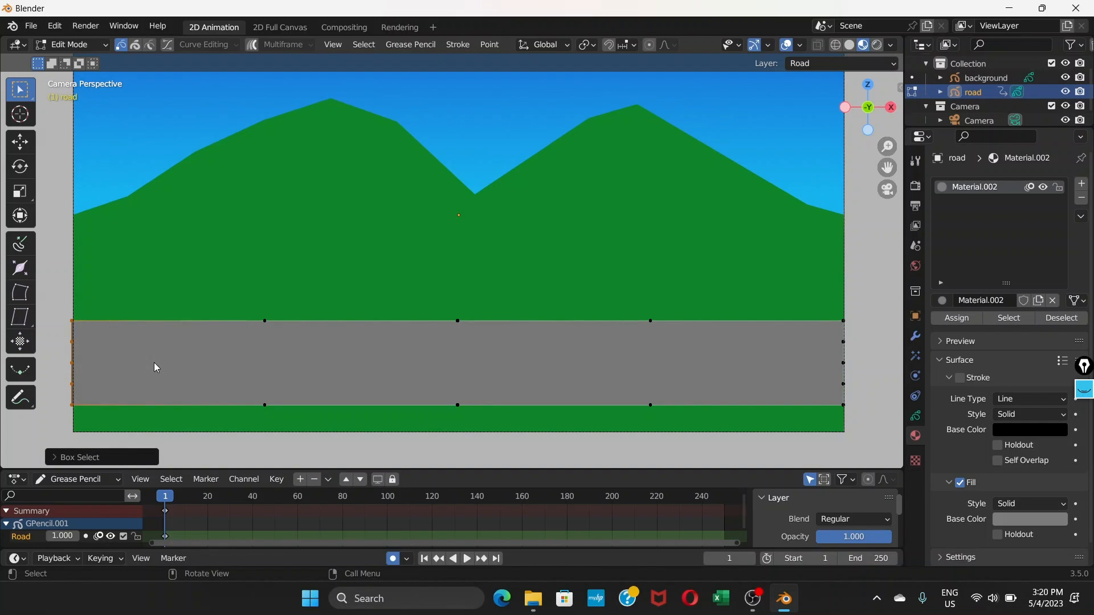
key("g")
key("x")
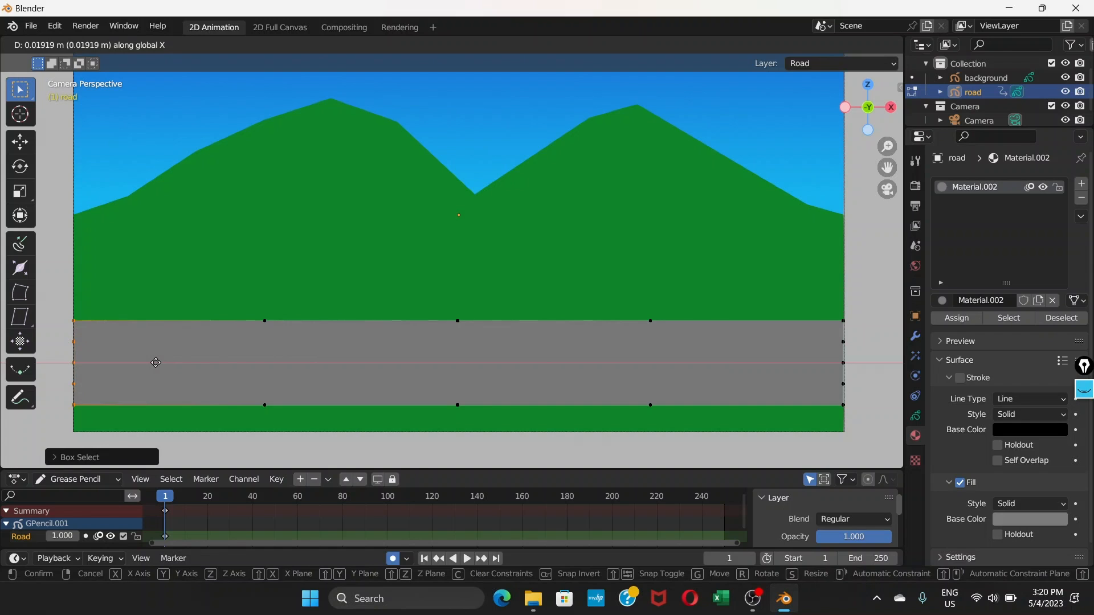
left_click(156, 362)
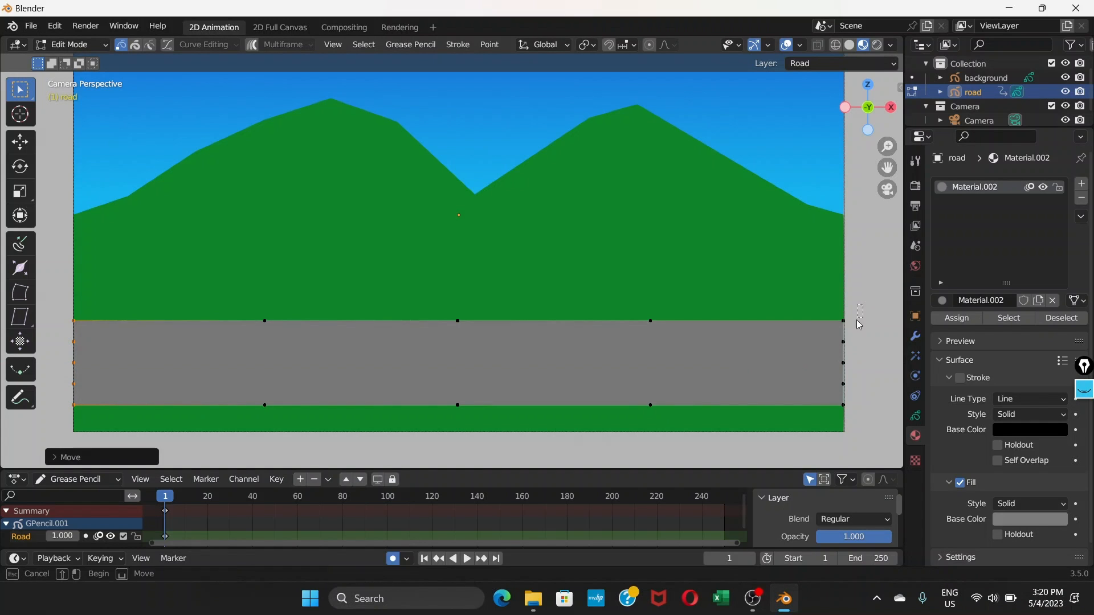
Move the road's right-edge points about 0.006 m along global X to line up with the camera frame
left_click_drag(859, 325, 817, 424)
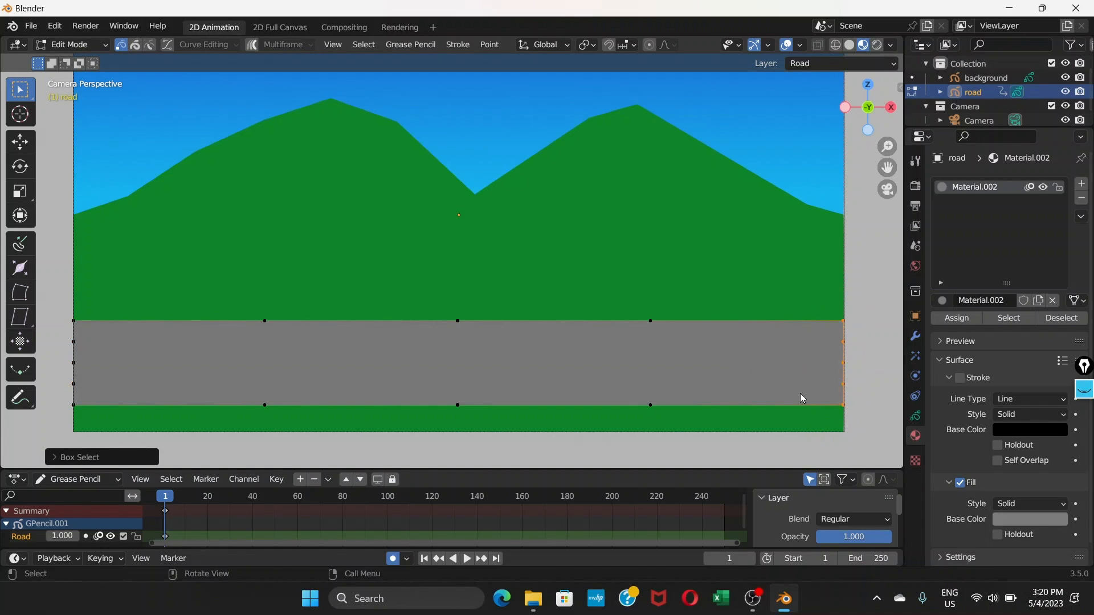
key("g")
key("x")
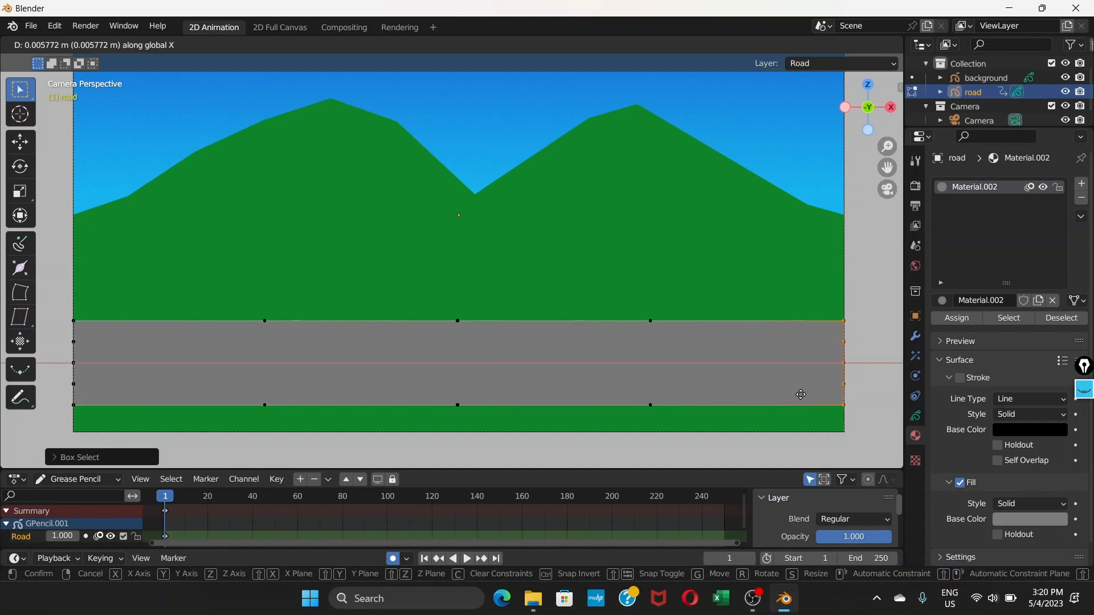
left_click(801, 394)
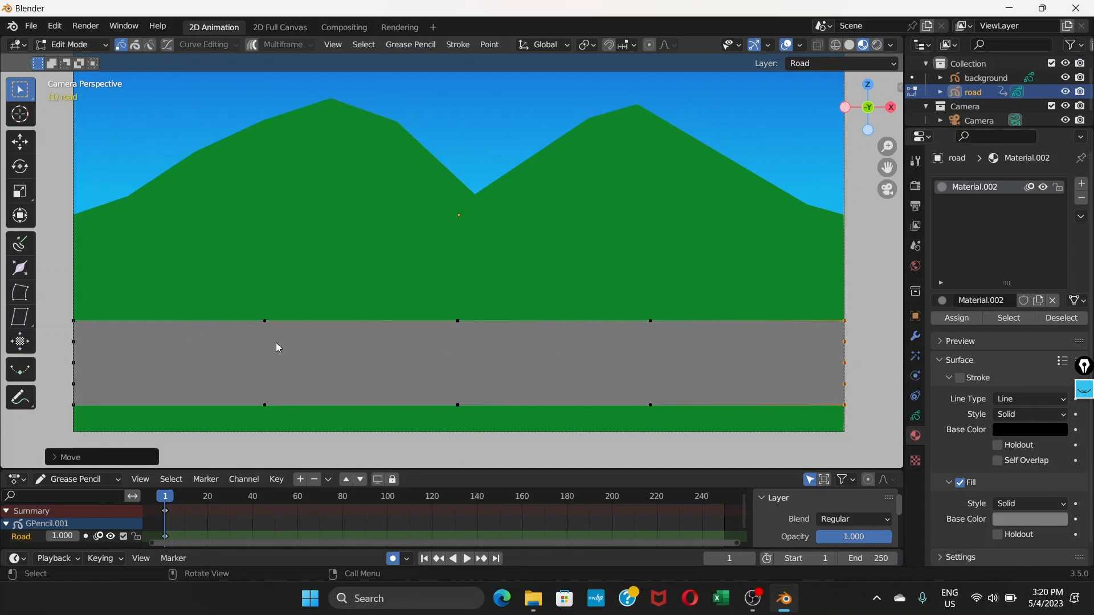
Select all of the road's points and scale them to about 0.61 along global Z to narrow the road
left_click(66, 311)
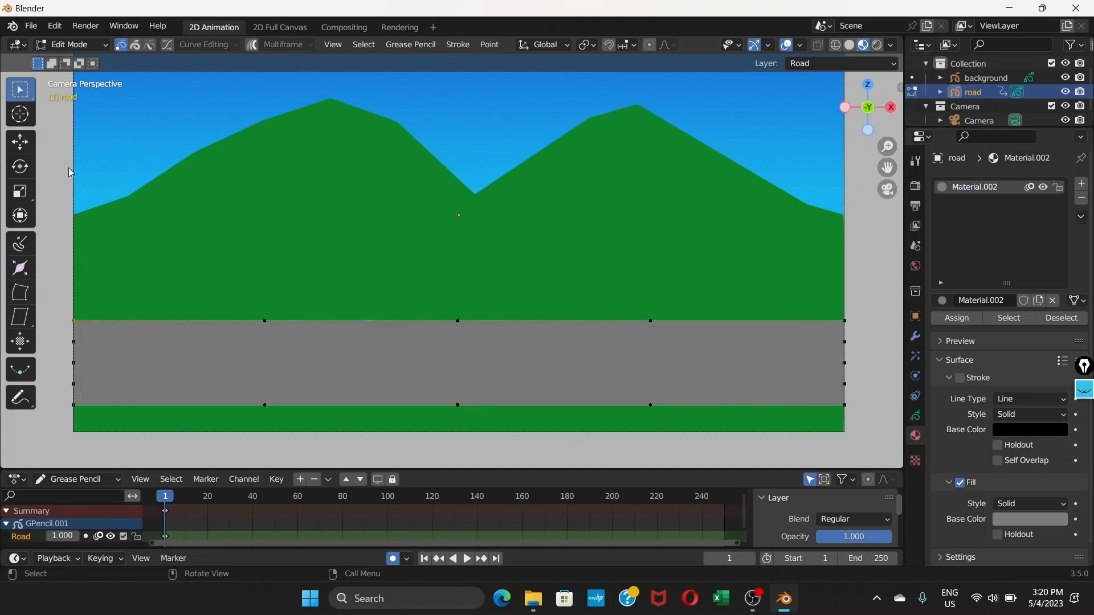
left_click(105, 49)
key("a")
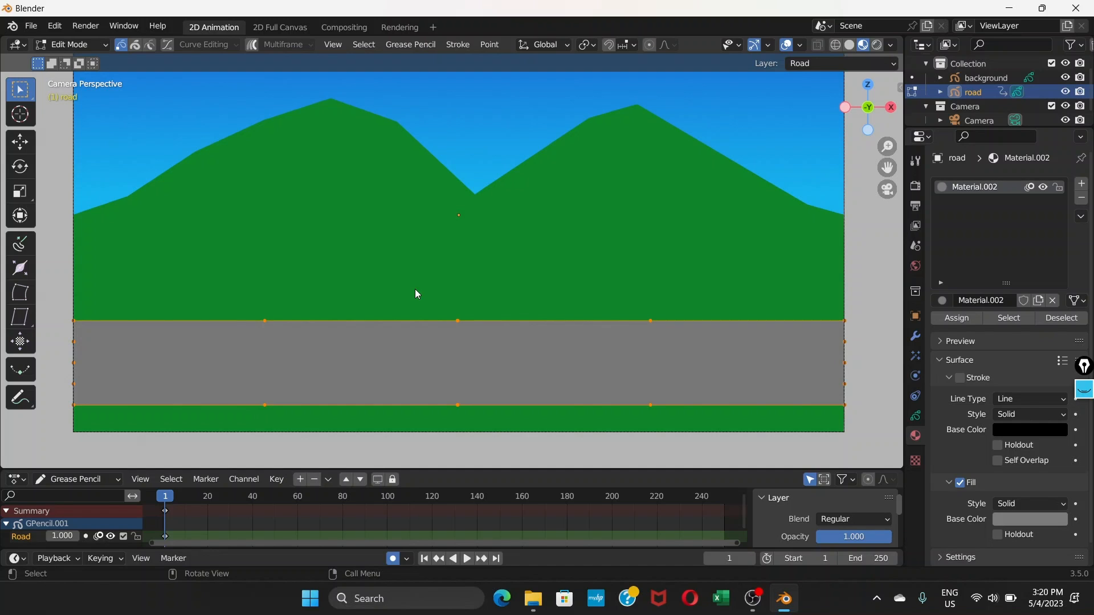
left_click(915, 418)
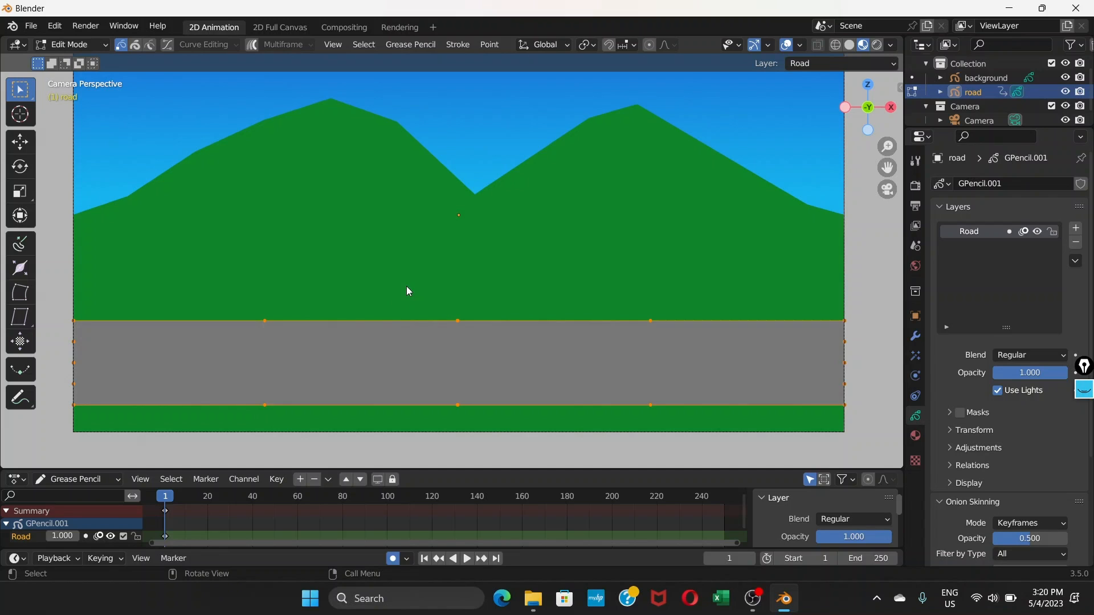
key("s")
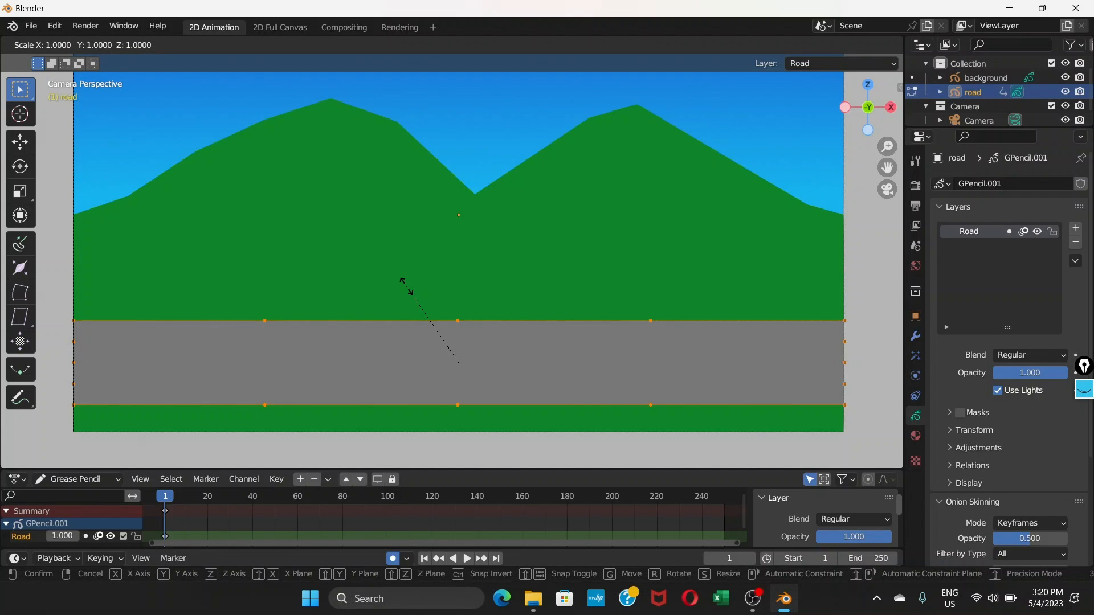
key("z")
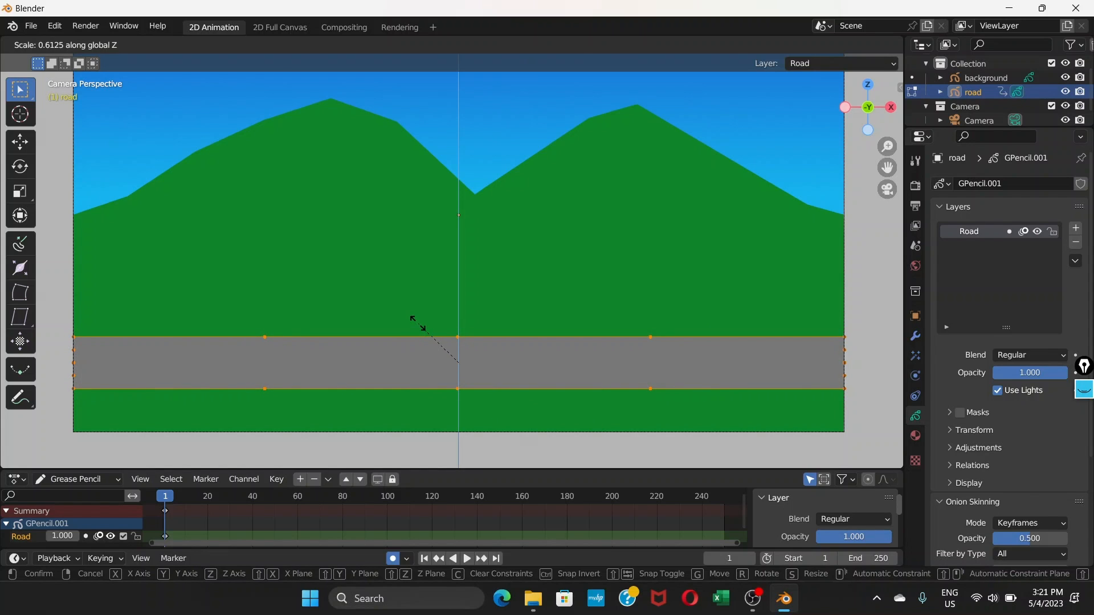
left_click(419, 327)
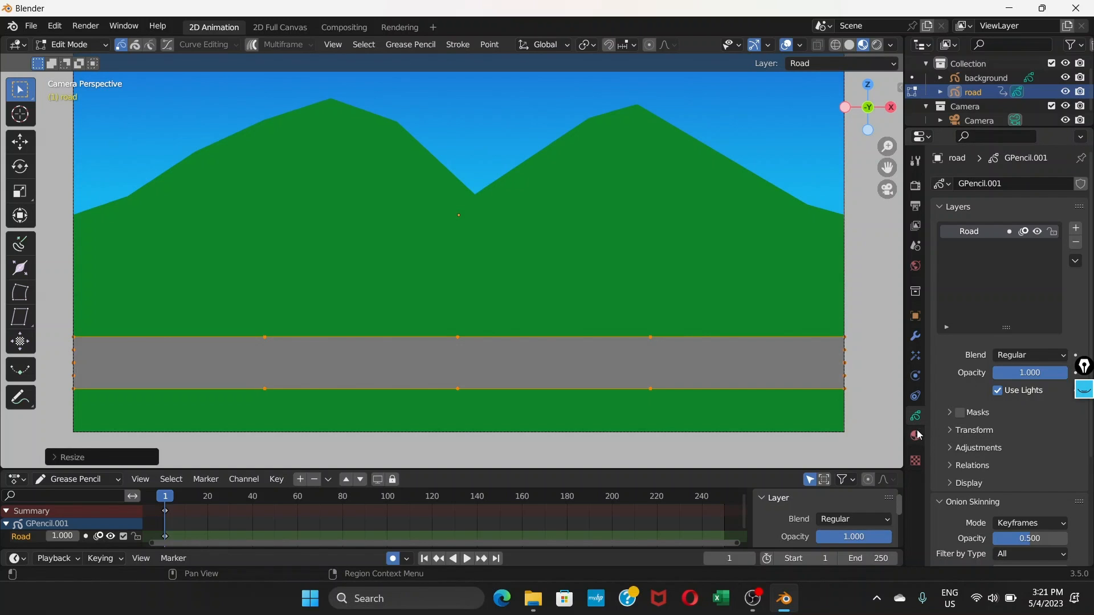
Add a new Grease Pencil layer named Line to the road object
left_click(1075, 228)
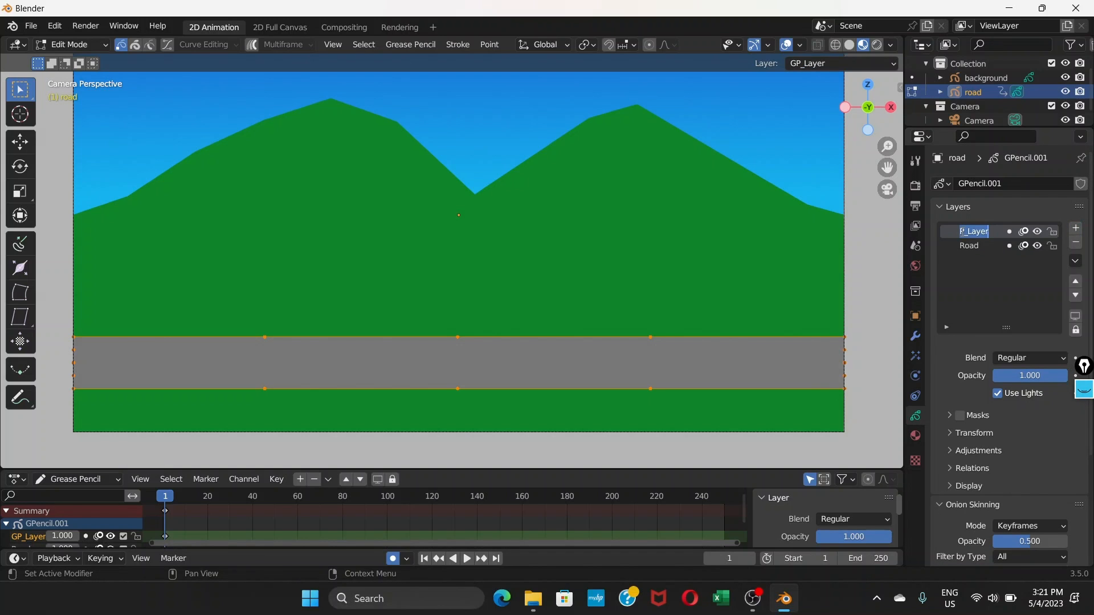
type("Line")
key("Return")
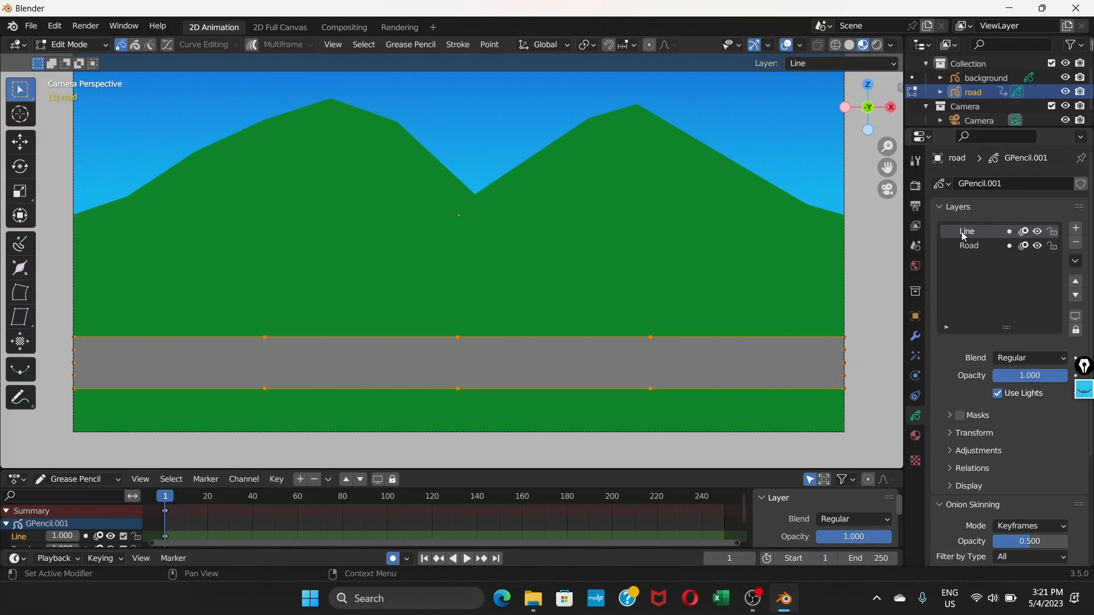
Add a second material to the road object with stroke disabled, fill enabled and a white fill base color
left_click(915, 437)
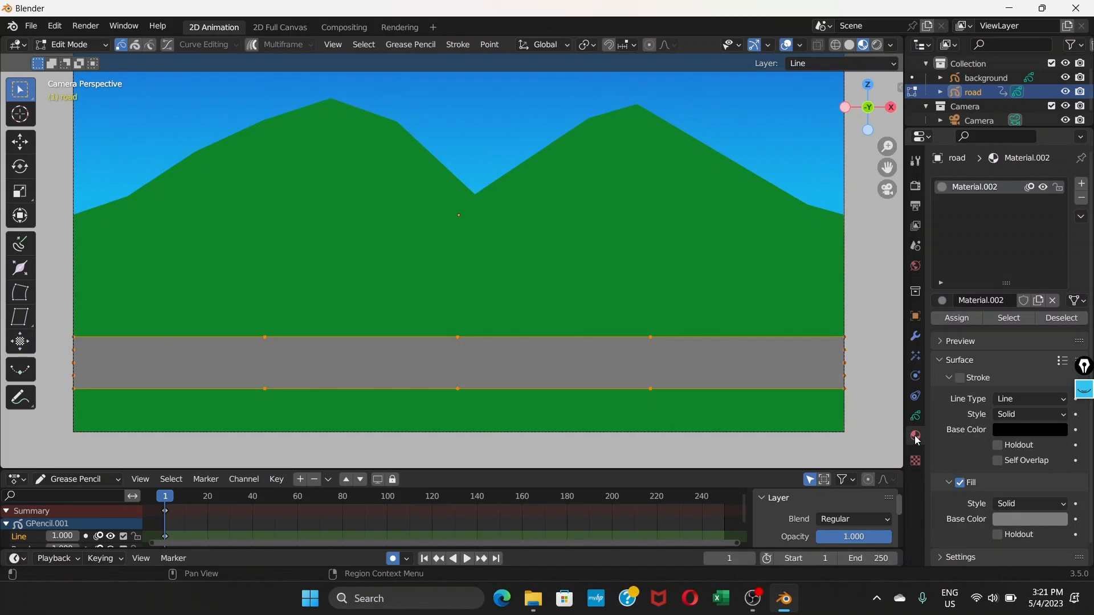
left_click(1083, 185)
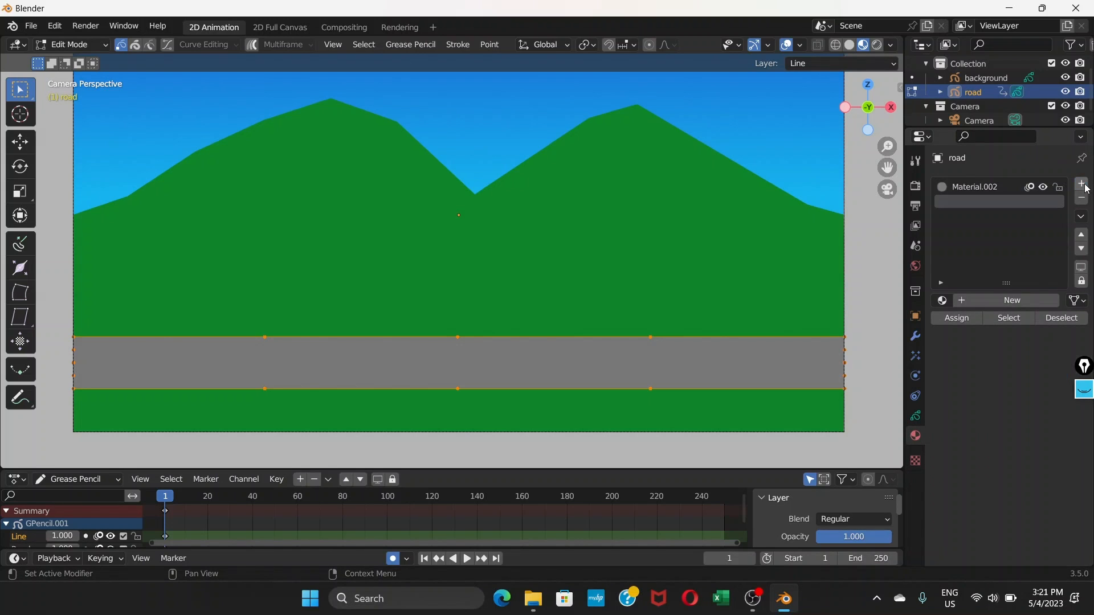
left_click(1002, 298)
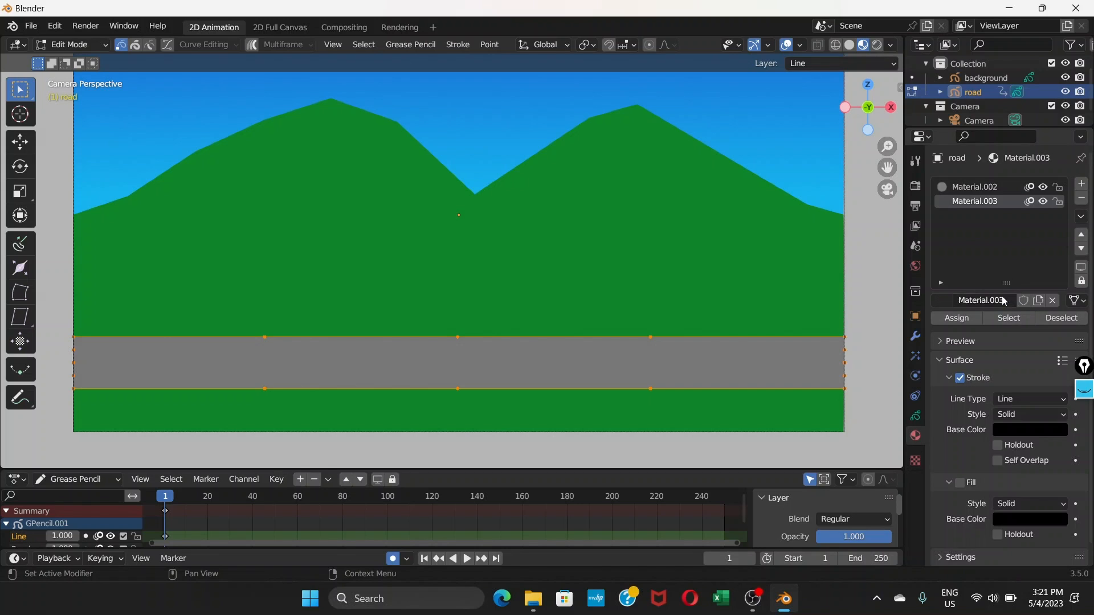
left_click(960, 379)
left_click(960, 483)
left_click(1019, 519)
left_click_drag(1054, 391, 1057, 317)
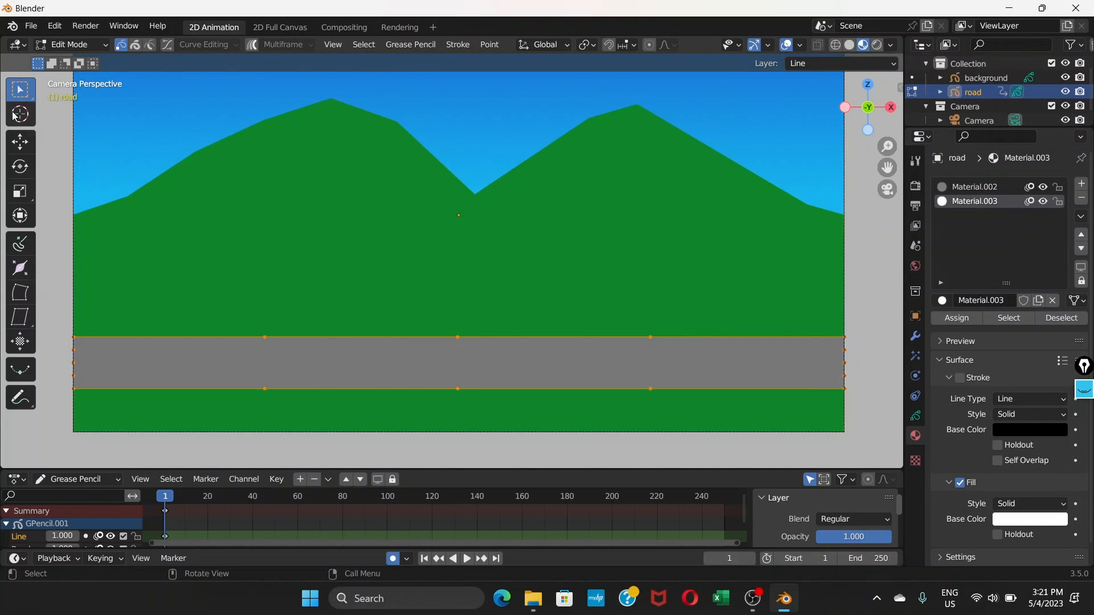
In Draw Mode, draw a thin white lane-marking rectangle along the road's middle, near its left end
left_click(85, 46)
left_click(77, 107)
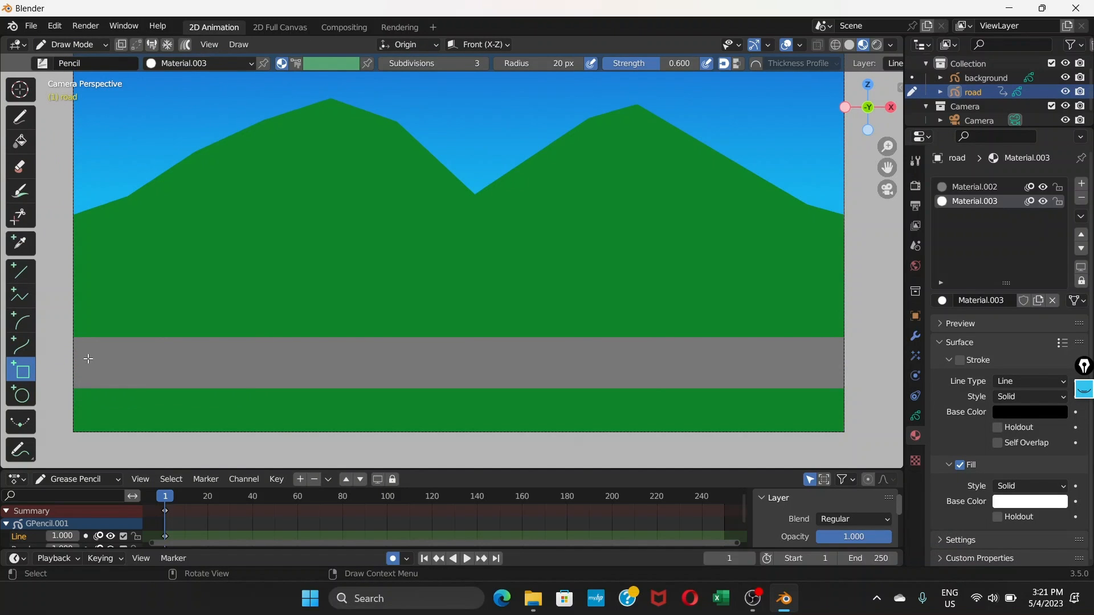
left_click_drag(87, 359, 171, 362)
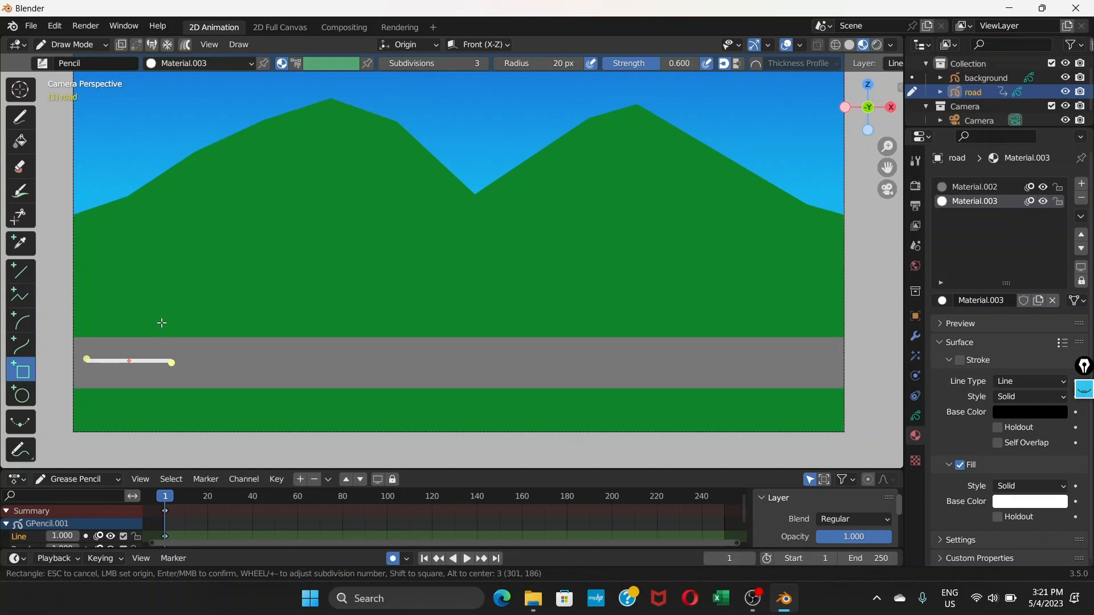
key("Return")
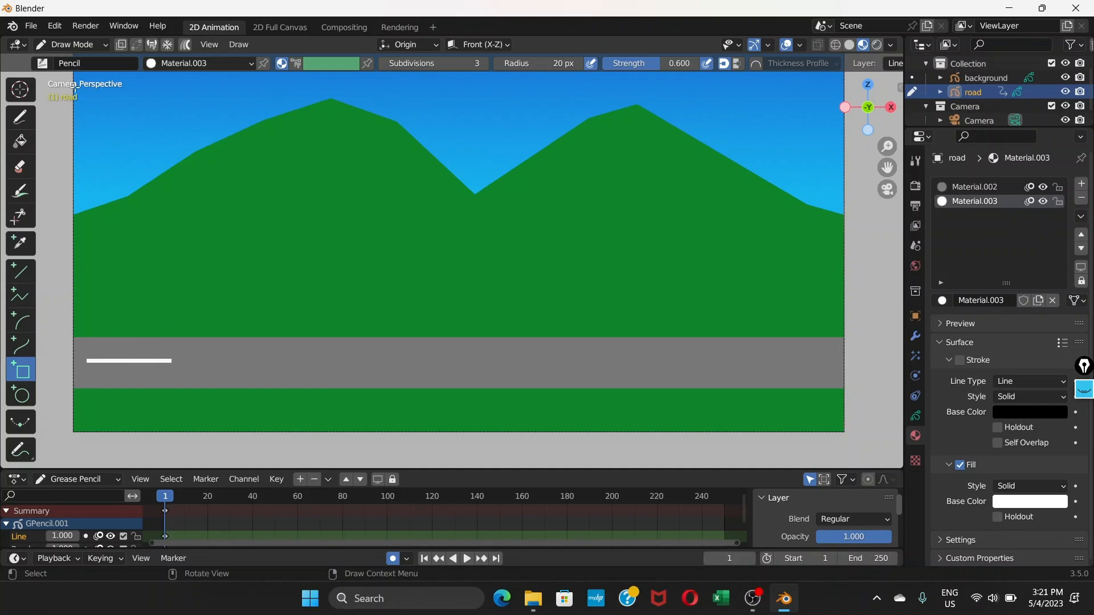
Return to Edit Mode and set the selection mode to whole strokes
left_click(104, 43)
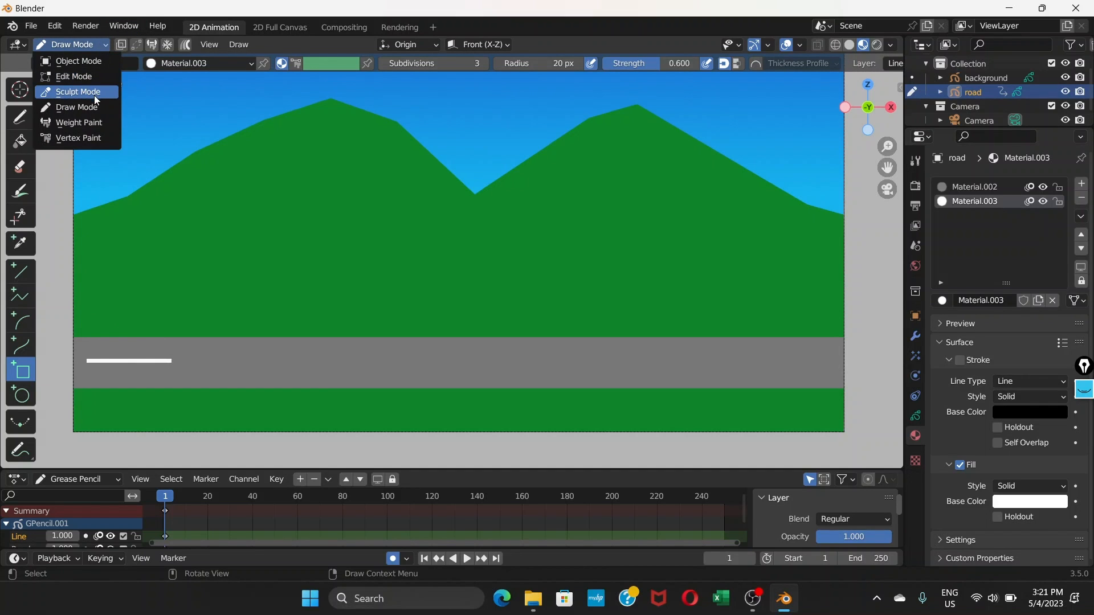
left_click(97, 80)
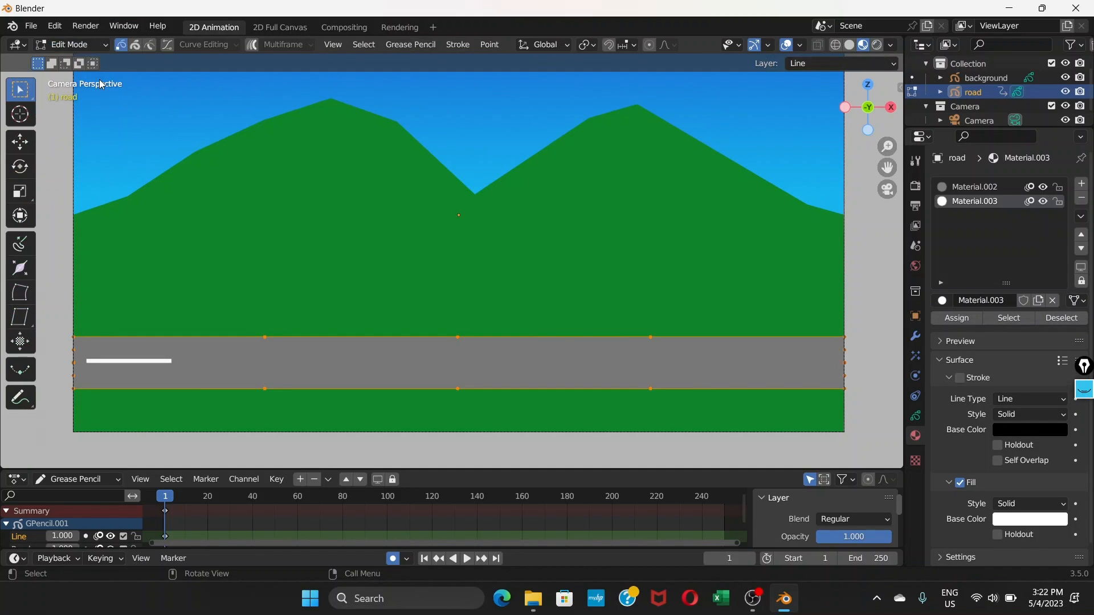
left_click(132, 47)
left_click(1084, 390)
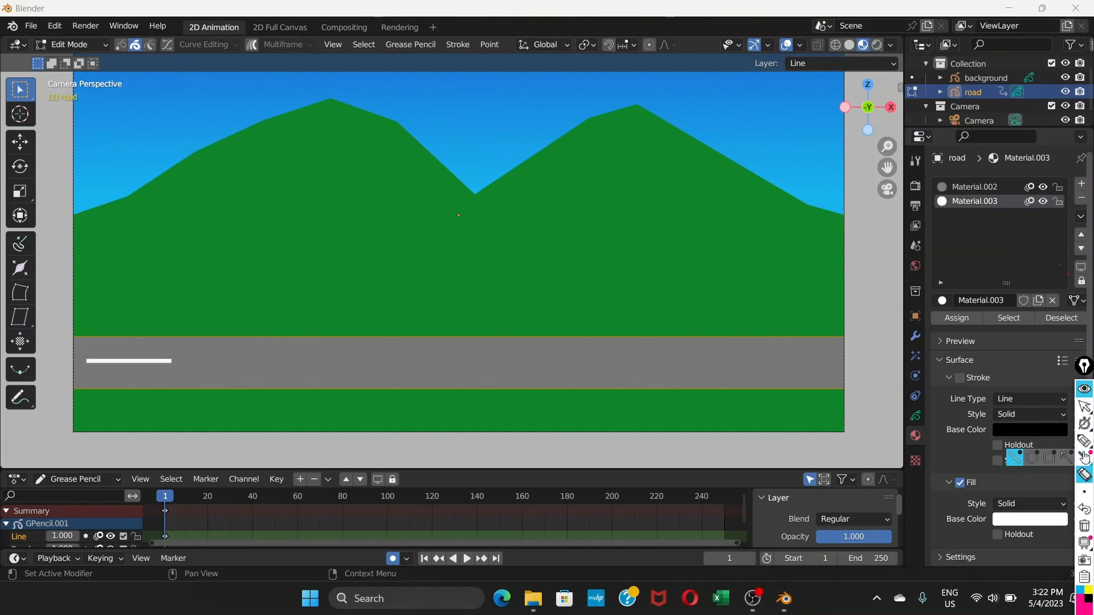
left_click(1084, 441)
mouse_move(130, 33)
left_mouse_down()
mouse_move(142, 67)
mouse_move(132, 40)
mouse_move(141, 41)
left_mouse_up()
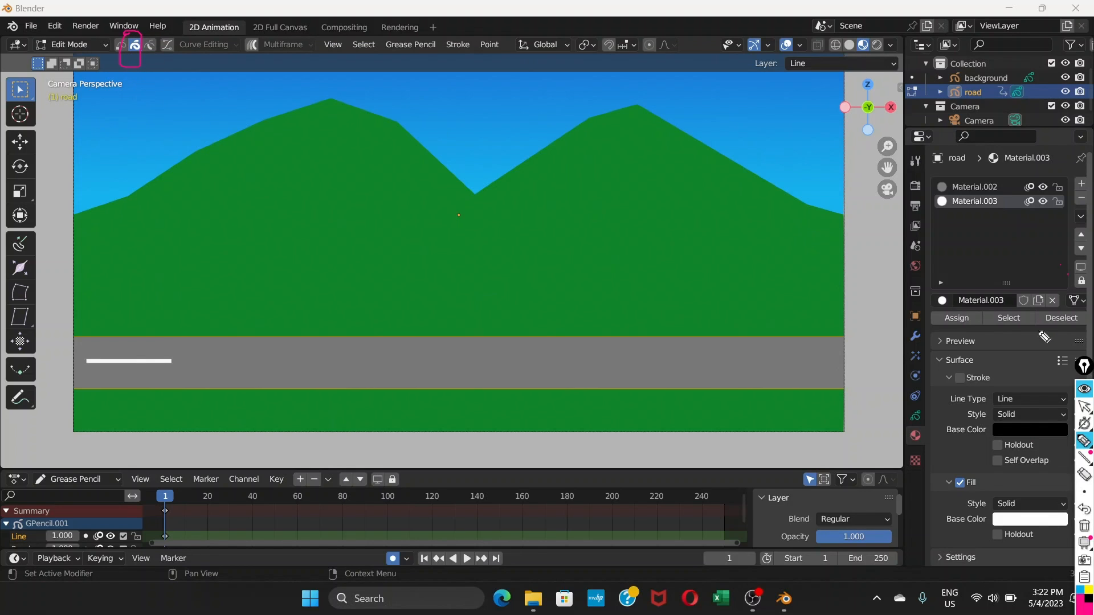
left_click(1084, 474)
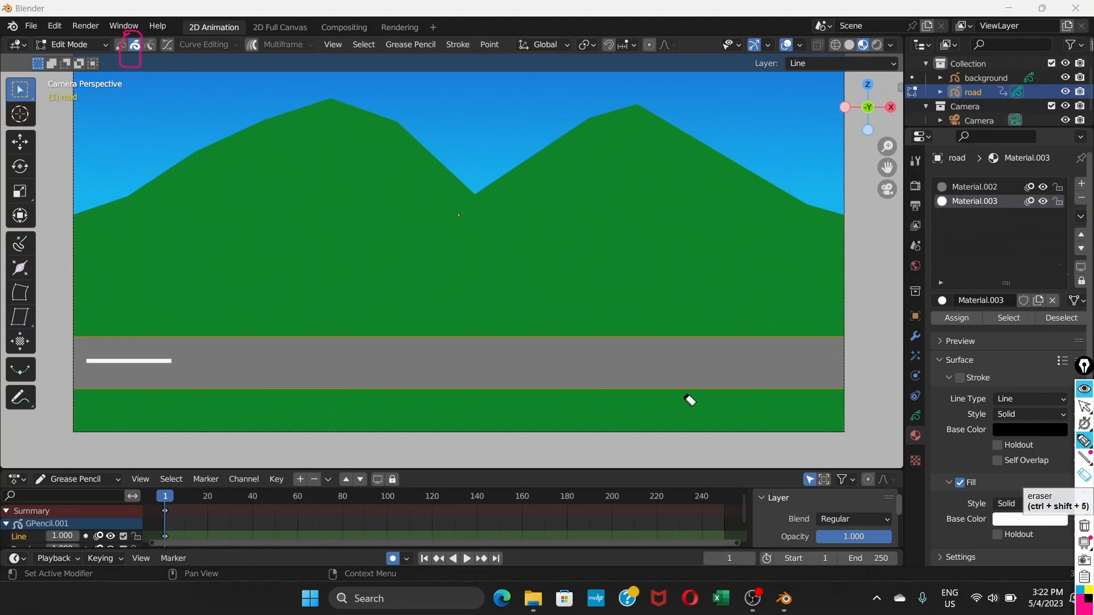
left_click(138, 66)
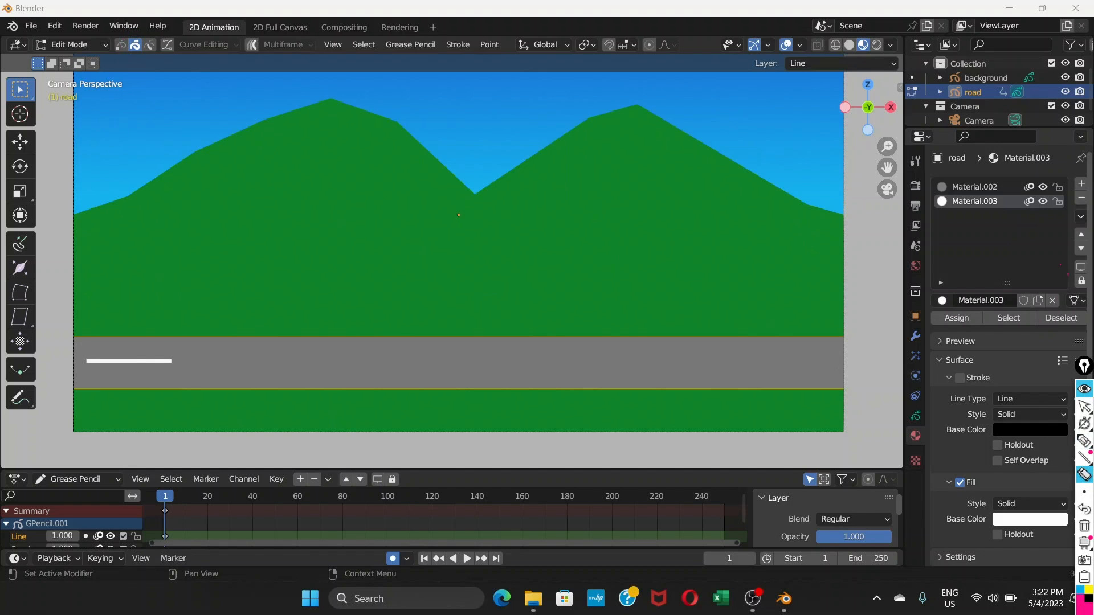
left_click(1084, 389)
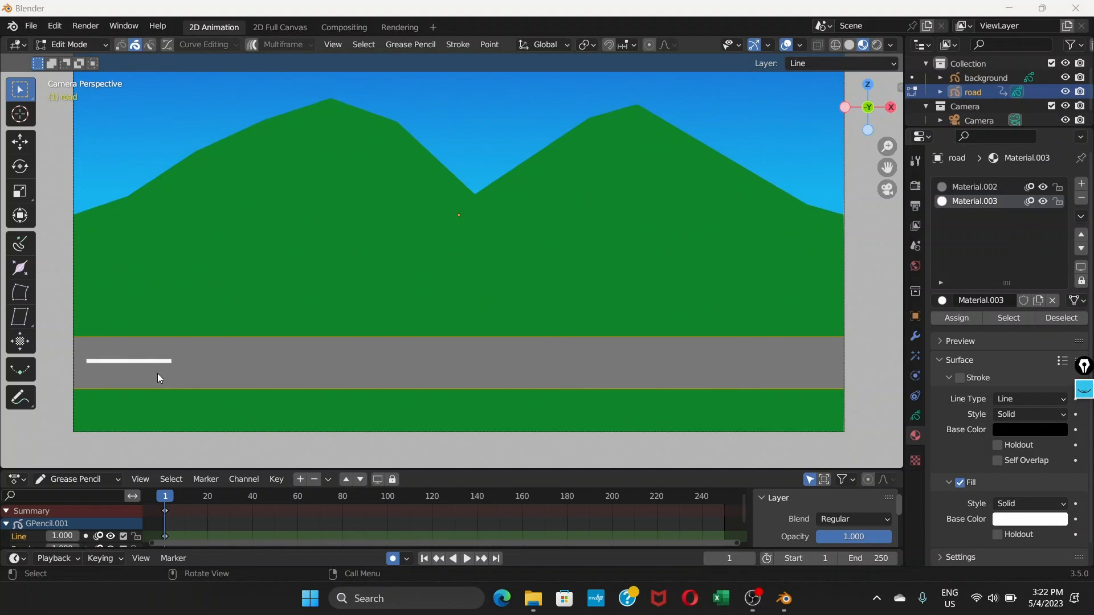
Select the white lane-marking stroke and move it about 0.2 m along X, away from the road's left end
left_click(149, 360)
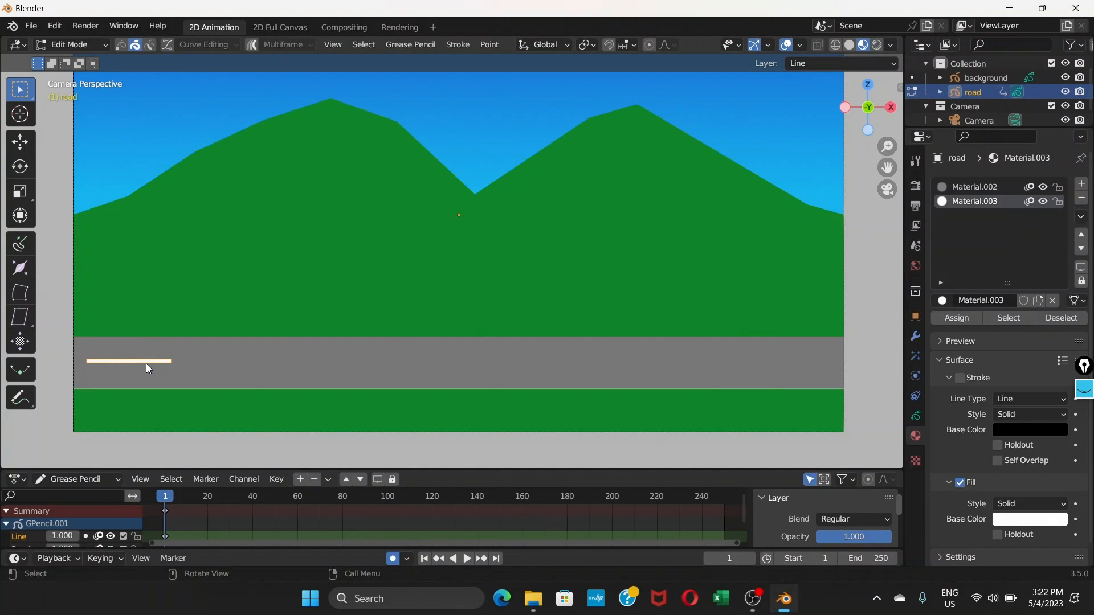
key("g")
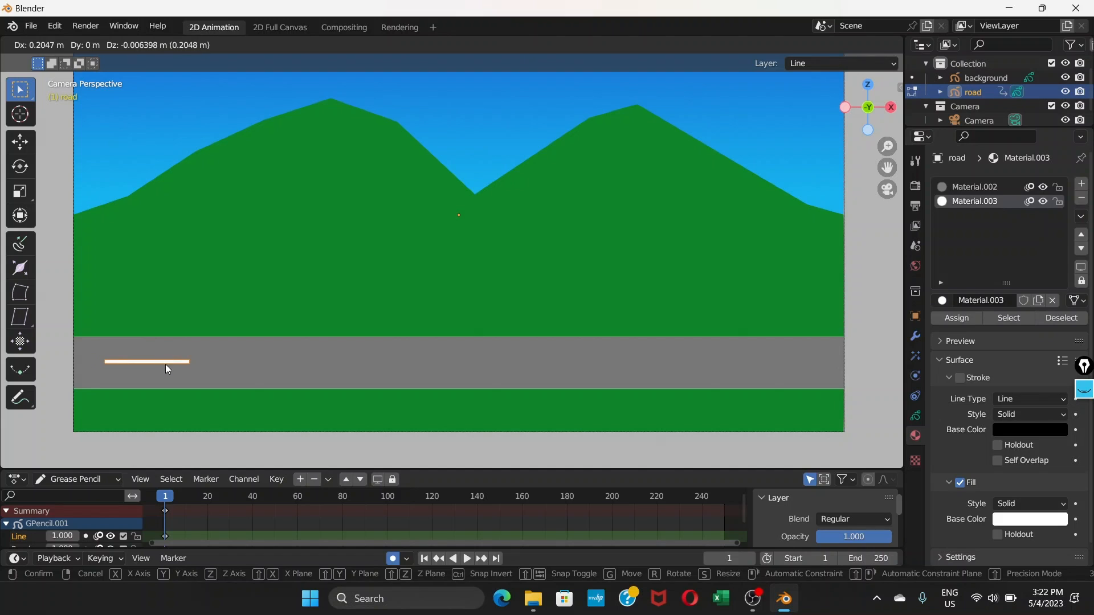
left_click(166, 366)
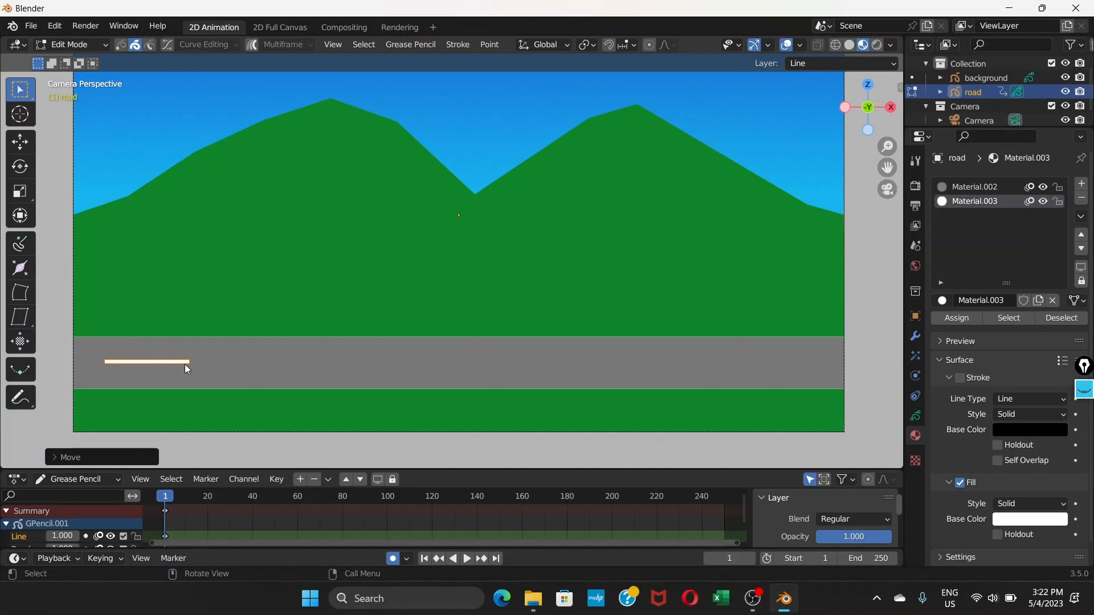
Duplicate the white lane dash twice along the X axis, spacing each copy about 1.3 m from the previous one
key("shift+d")
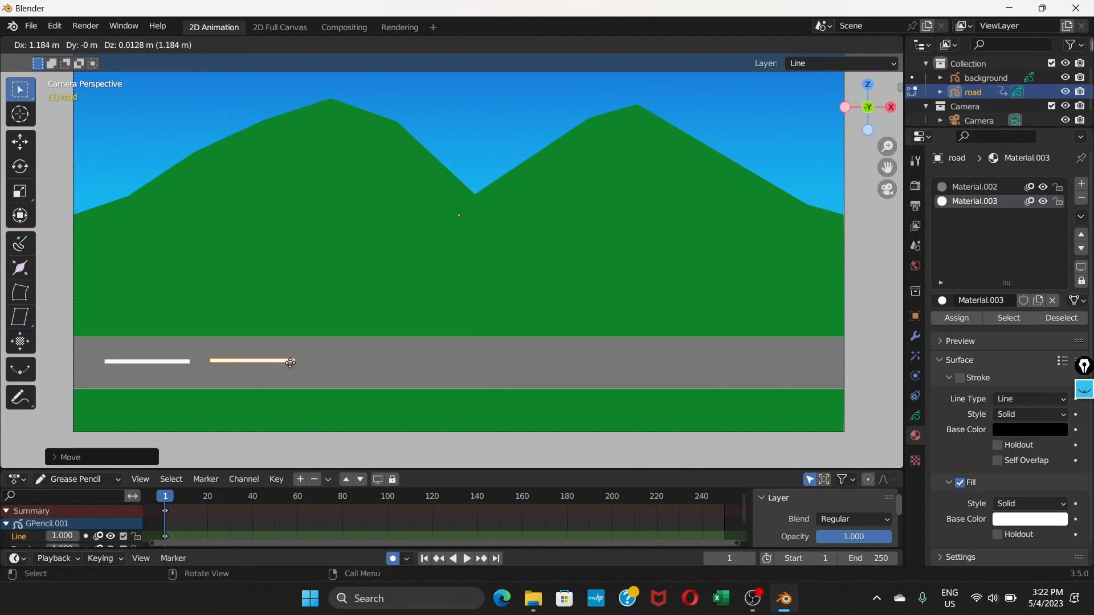
key("x")
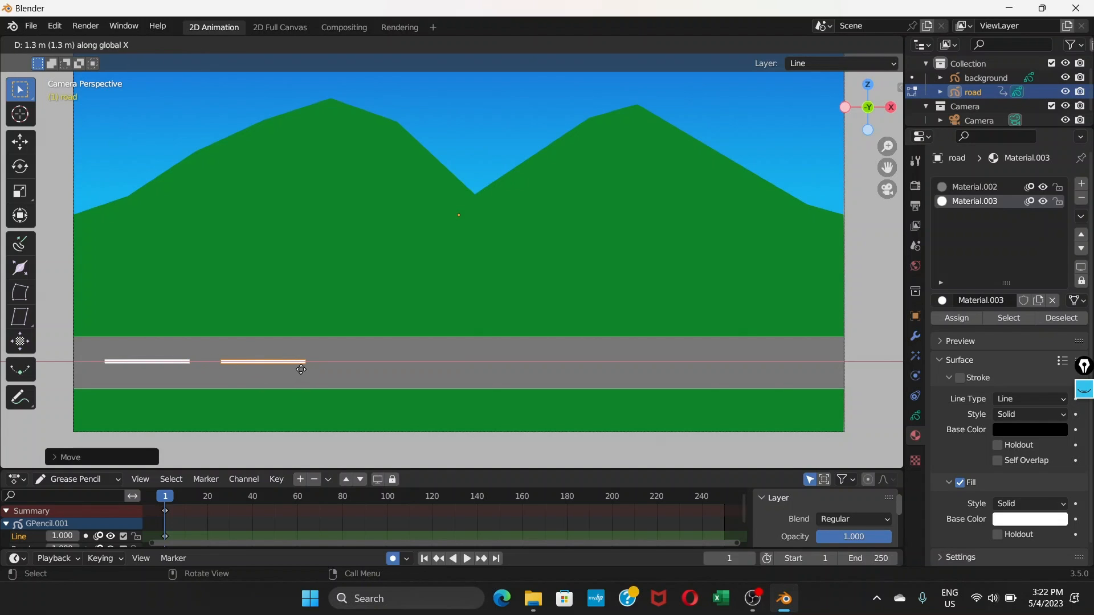
left_click(301, 369)
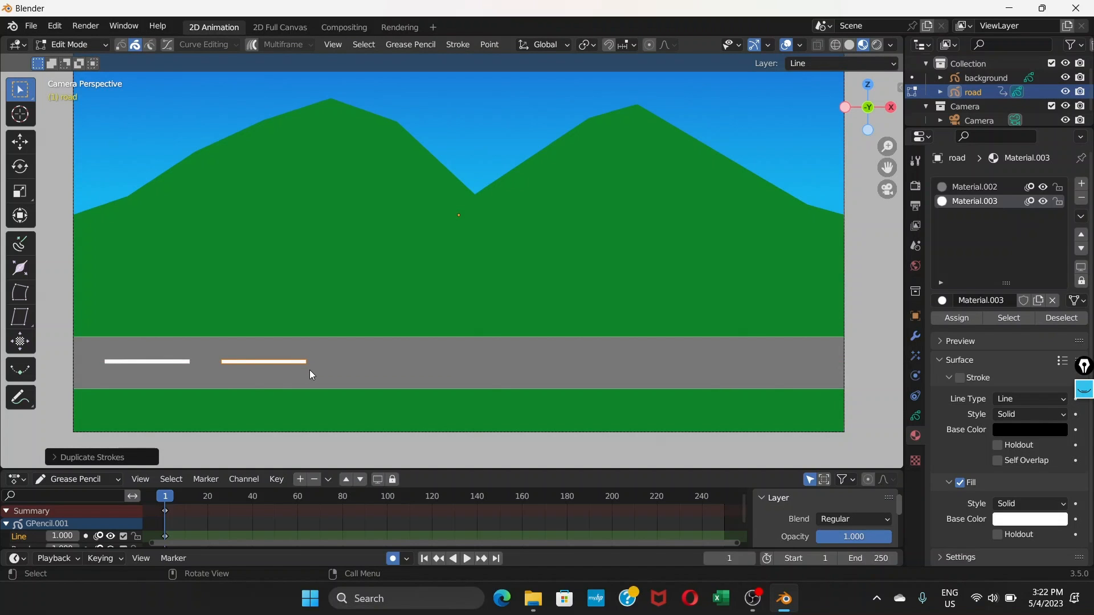
key("shift+d")
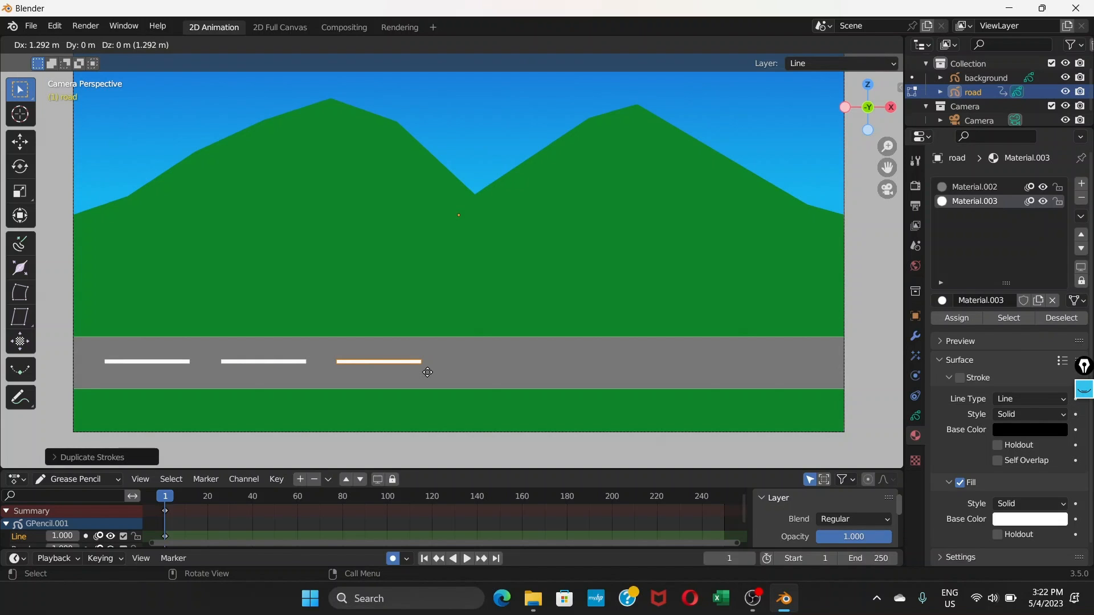
key("x")
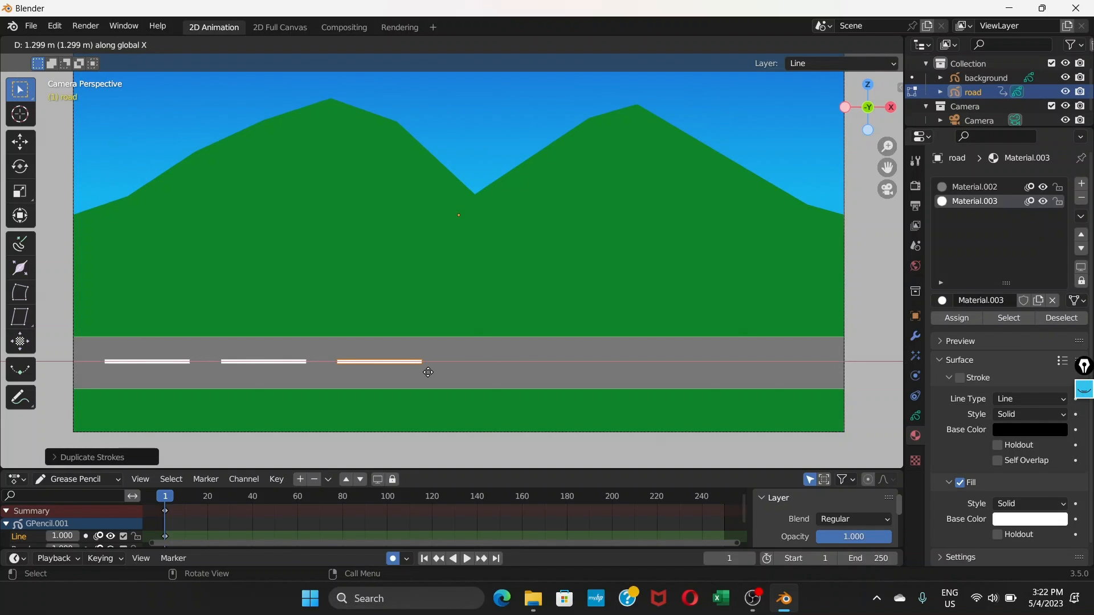
left_click(430, 372)
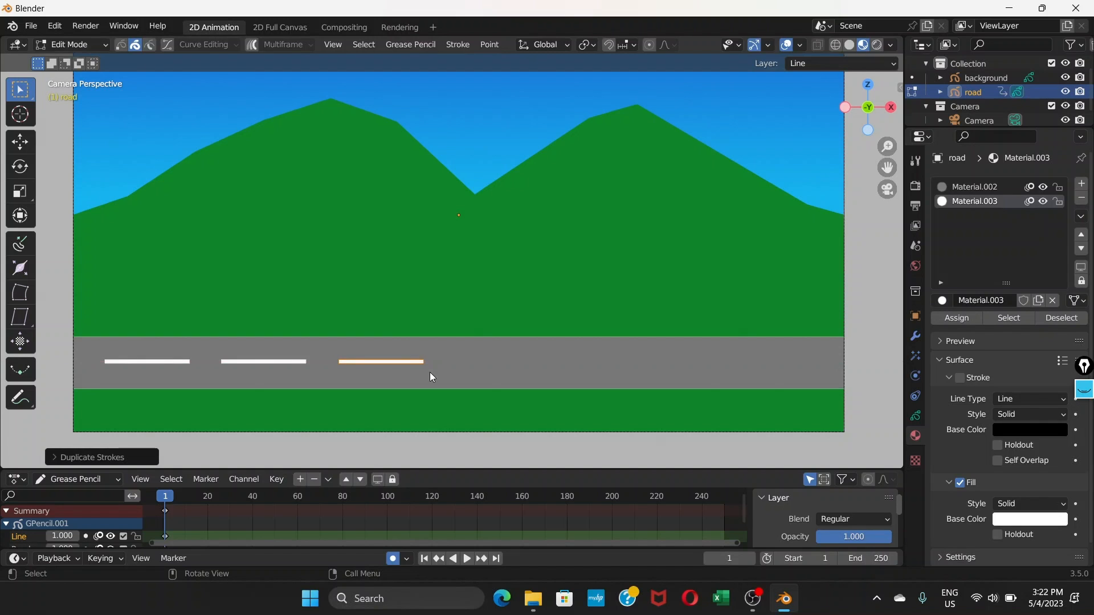
Add three more copies of the lane dash along X at about 1.3 m intervals to fill the rest of the road
key("shift+d")
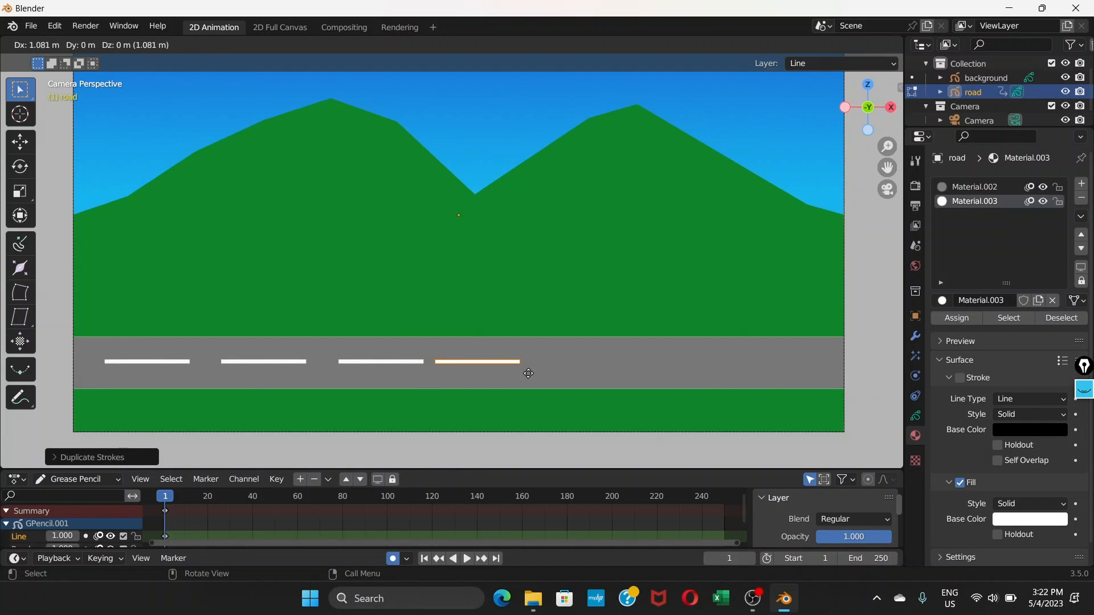
key("x")
left_click(545, 371)
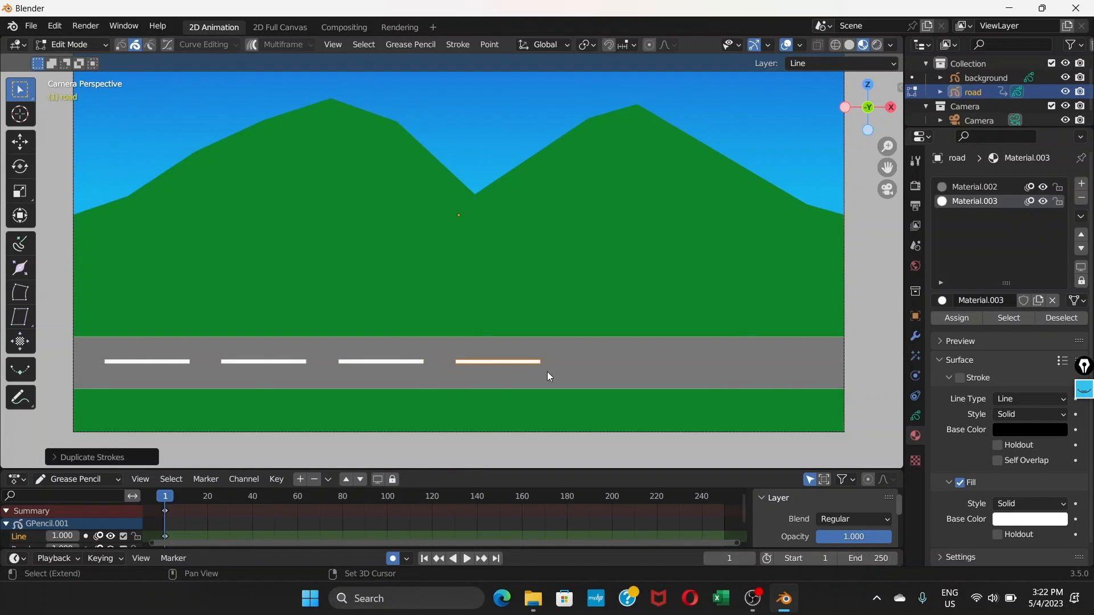
key("g")
key("x")
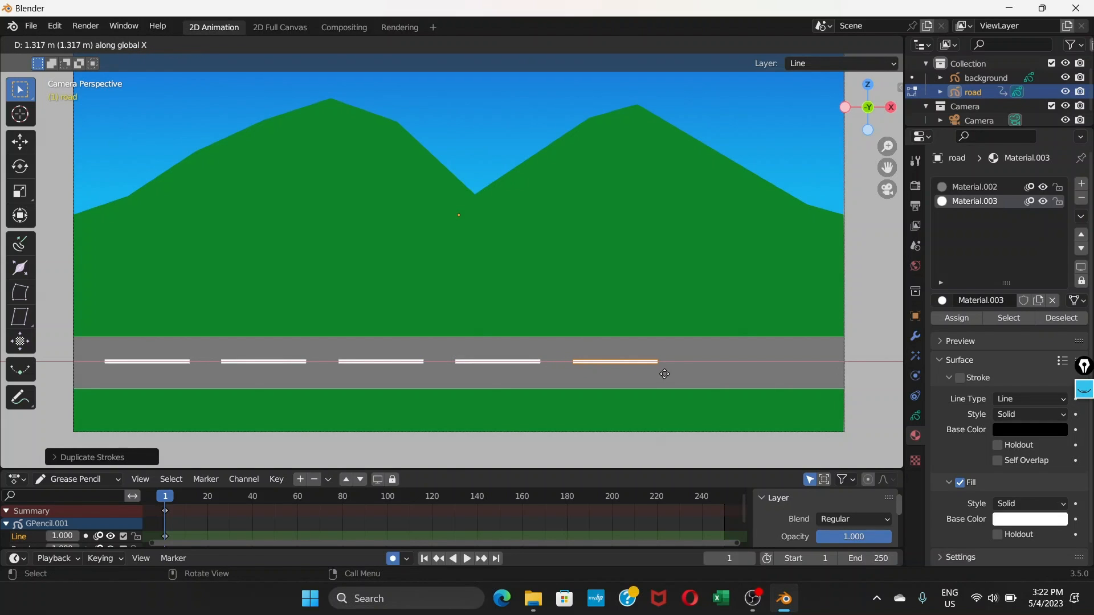
left_click(665, 373)
key("shift+d")
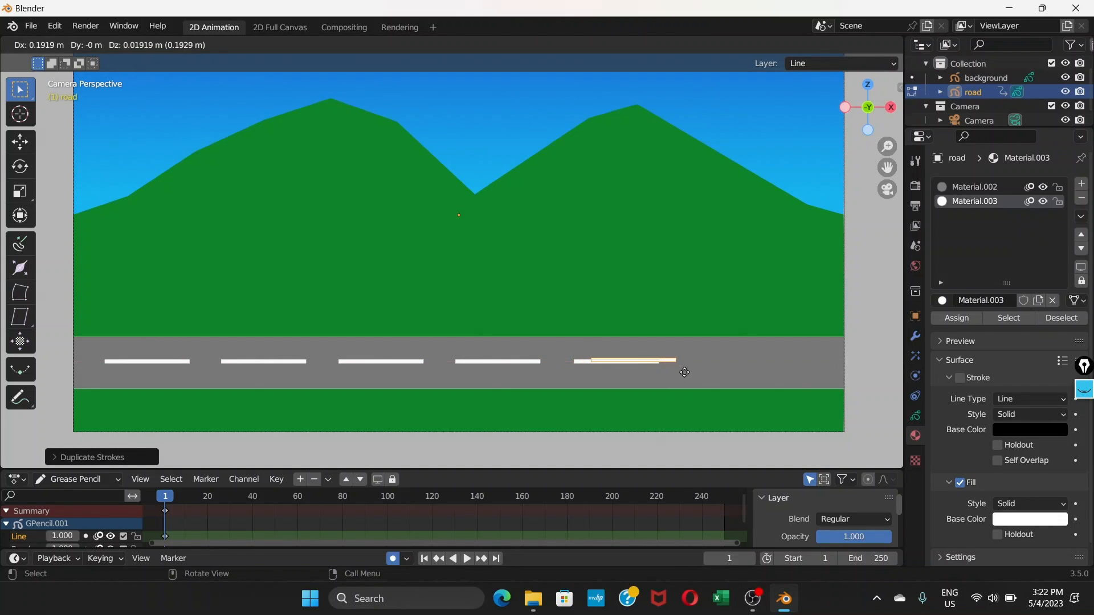
key("x")
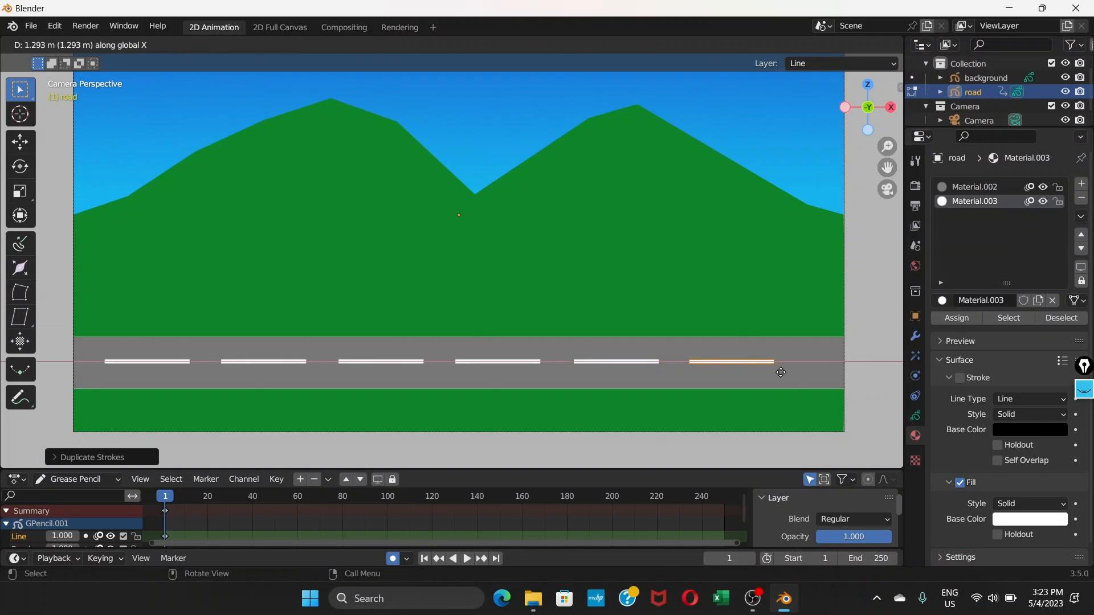
left_click(781, 372)
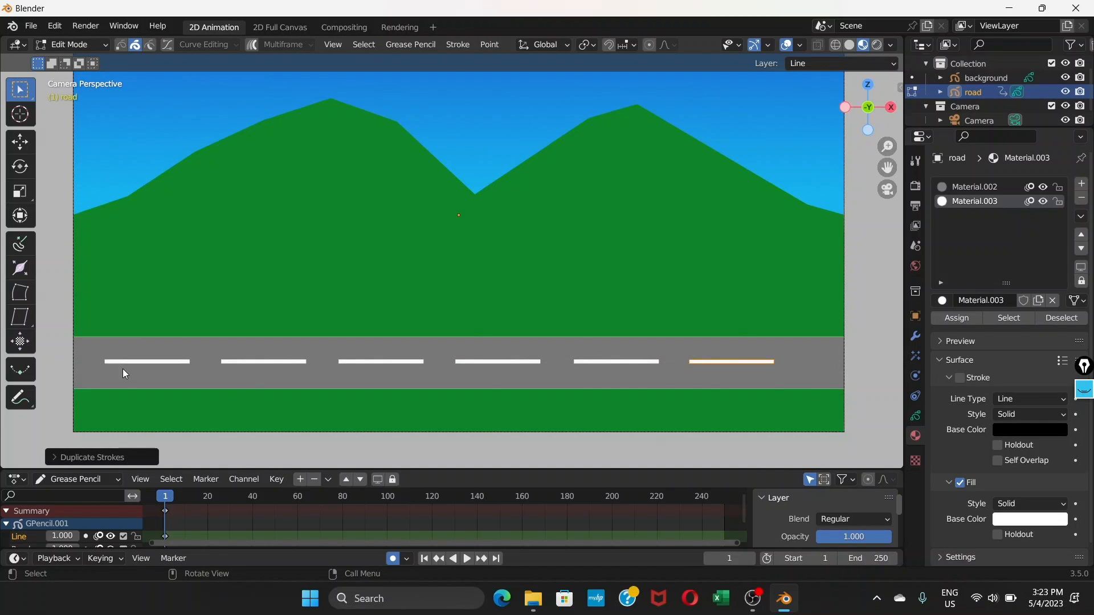
Select all six lane dashes, scale them about 1.1 along X and shift them about 0.2 m in X to centre them on the road
left_click(135, 361)
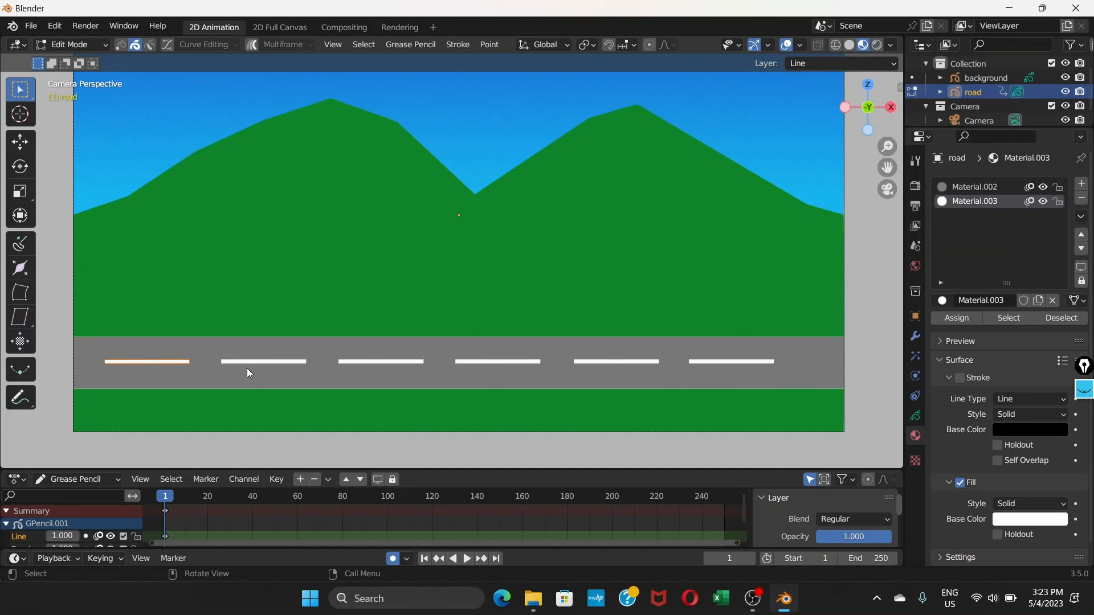
left_click(279, 364, "shift")
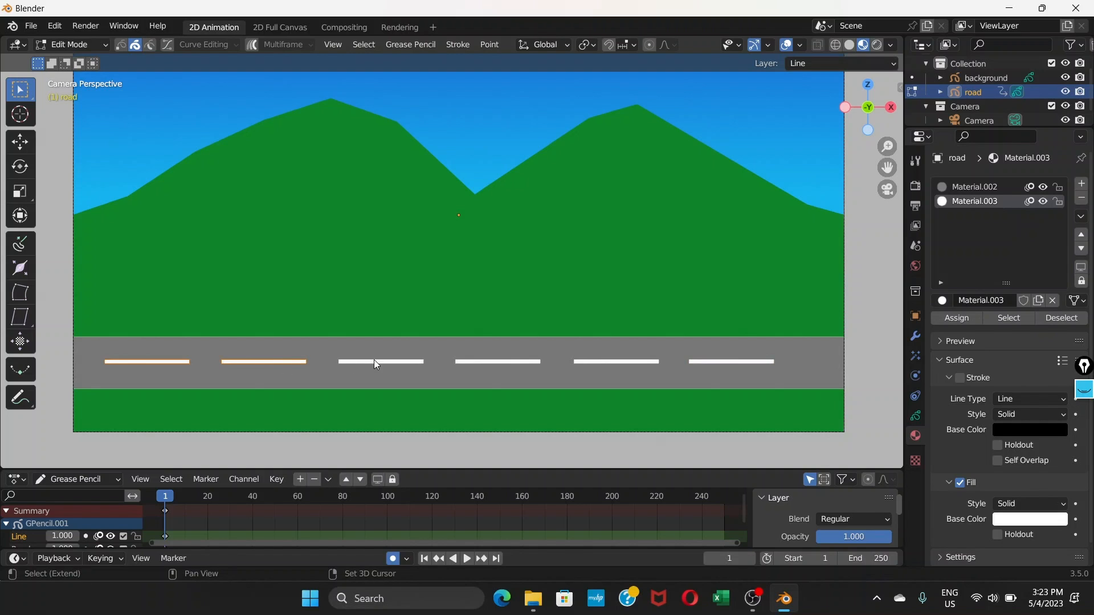
left_click(515, 365, "shift")
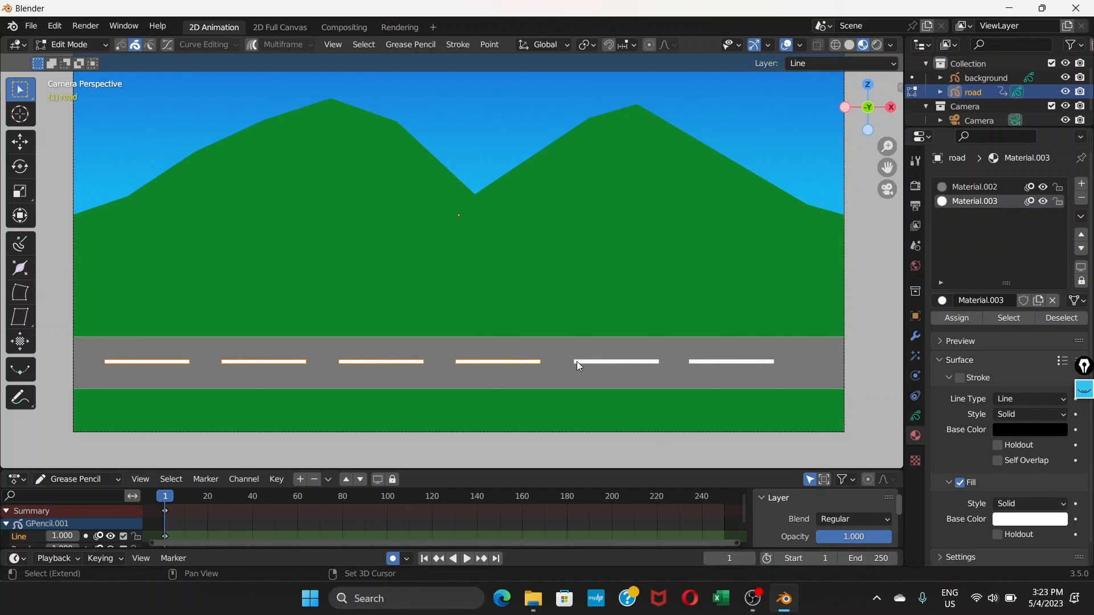
left_click(708, 363, "shift")
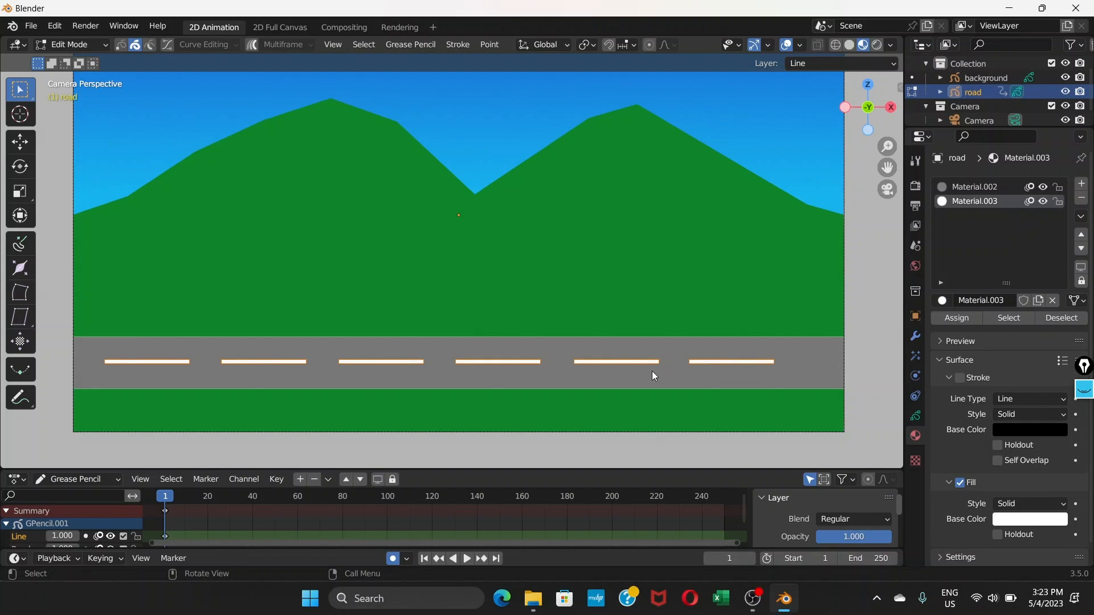
key("s")
key("x")
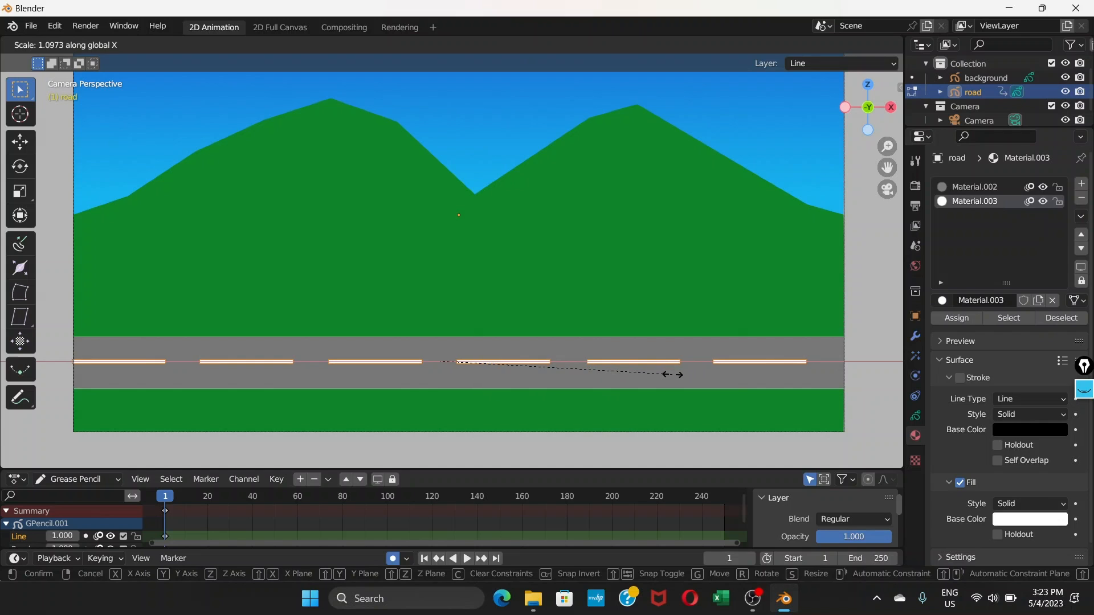
left_click(673, 376)
key("g")
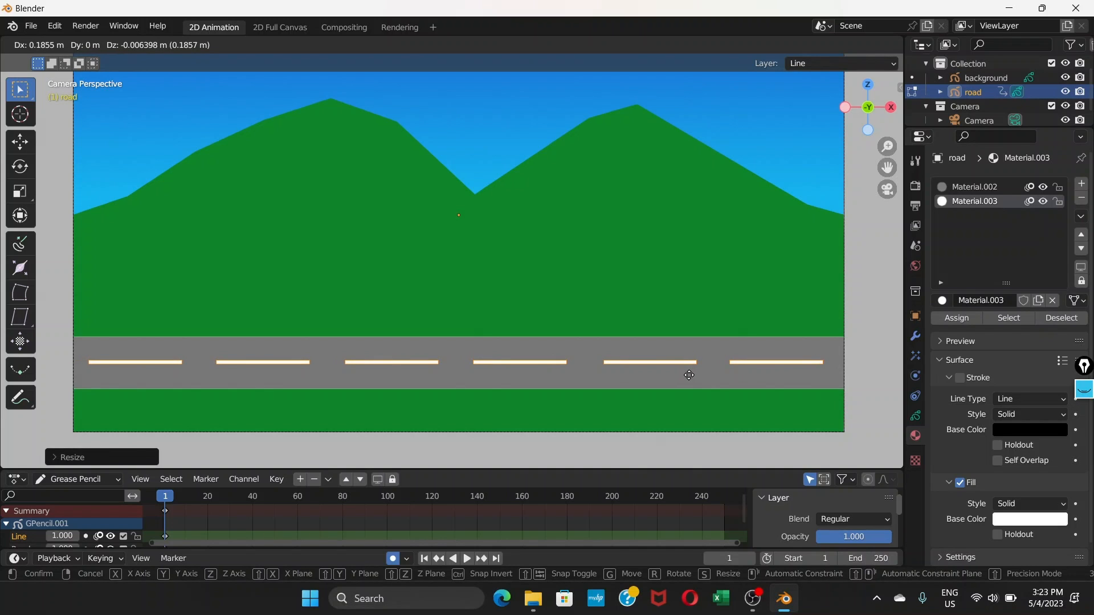
left_click(691, 379)
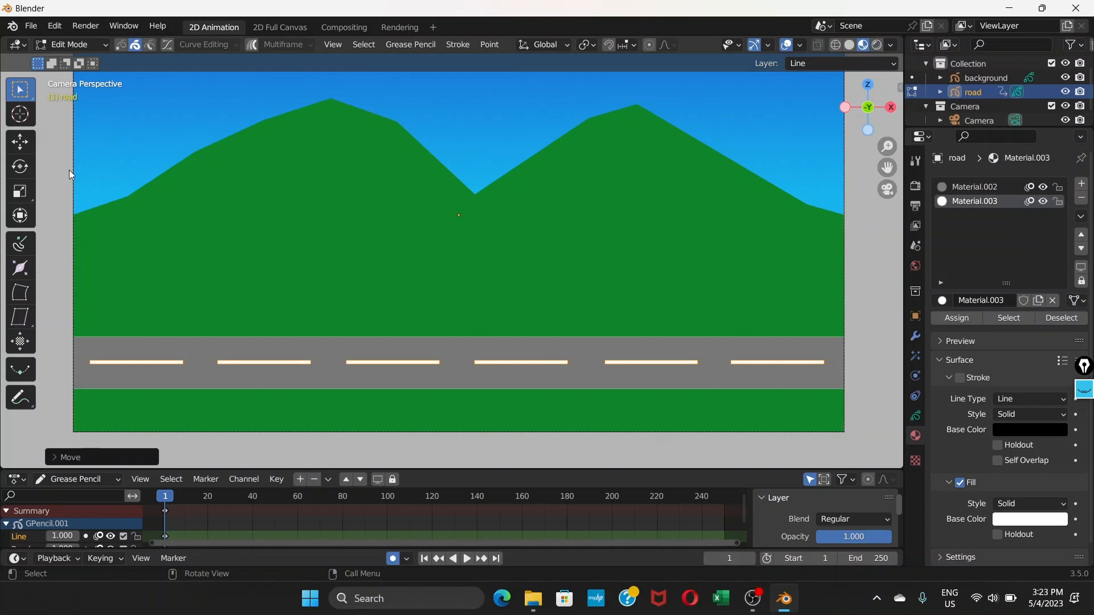
Return to Object Mode and add a blank Grease Pencil object
left_click(104, 51)
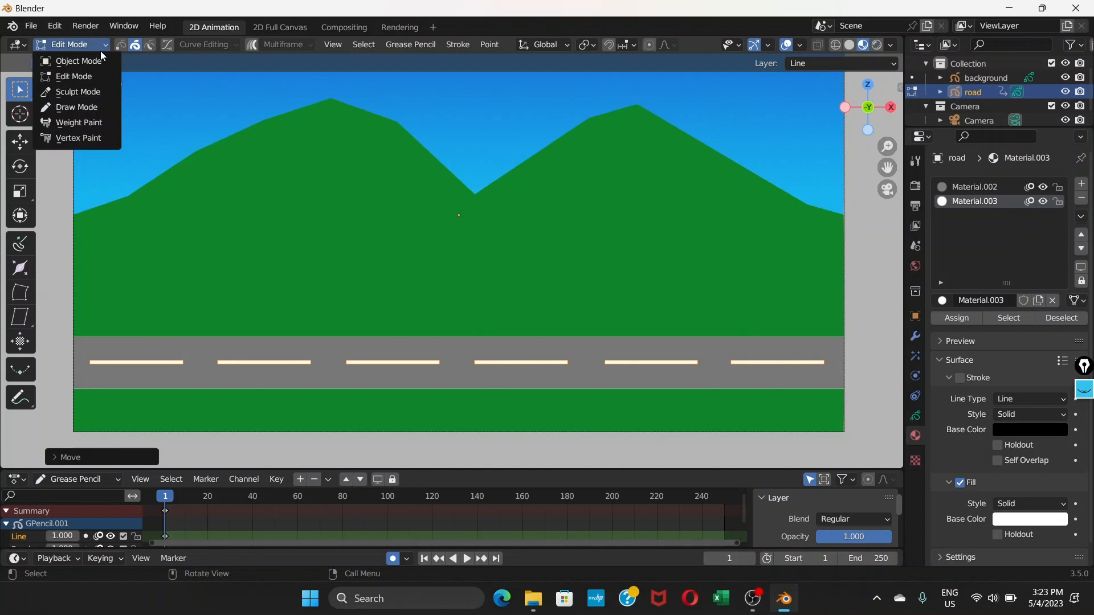
left_click(94, 61)
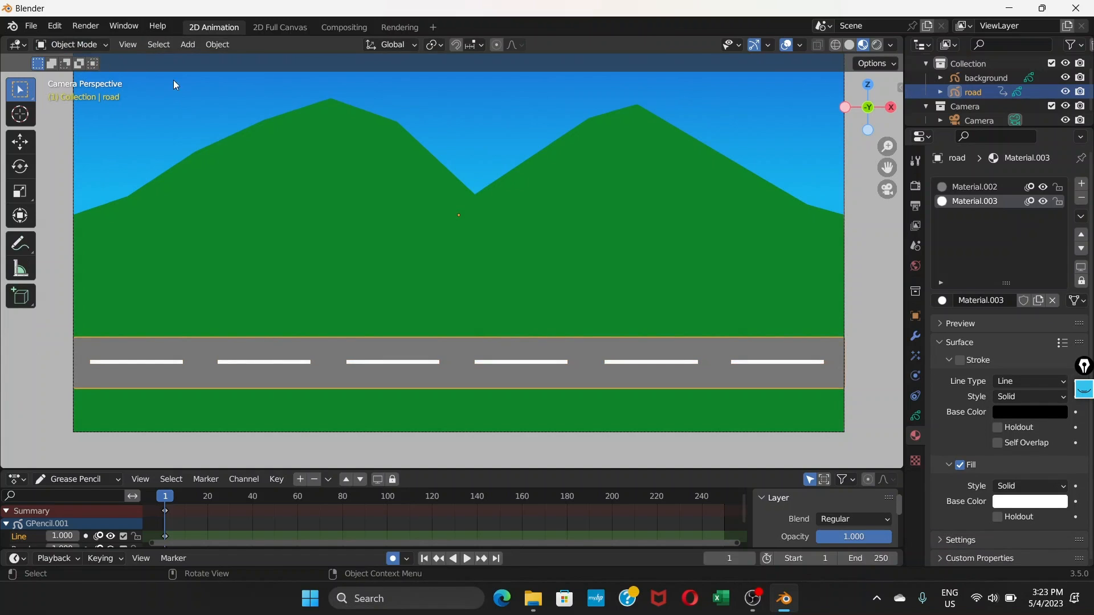
left_click(188, 45)
mouse_move(248, 152)
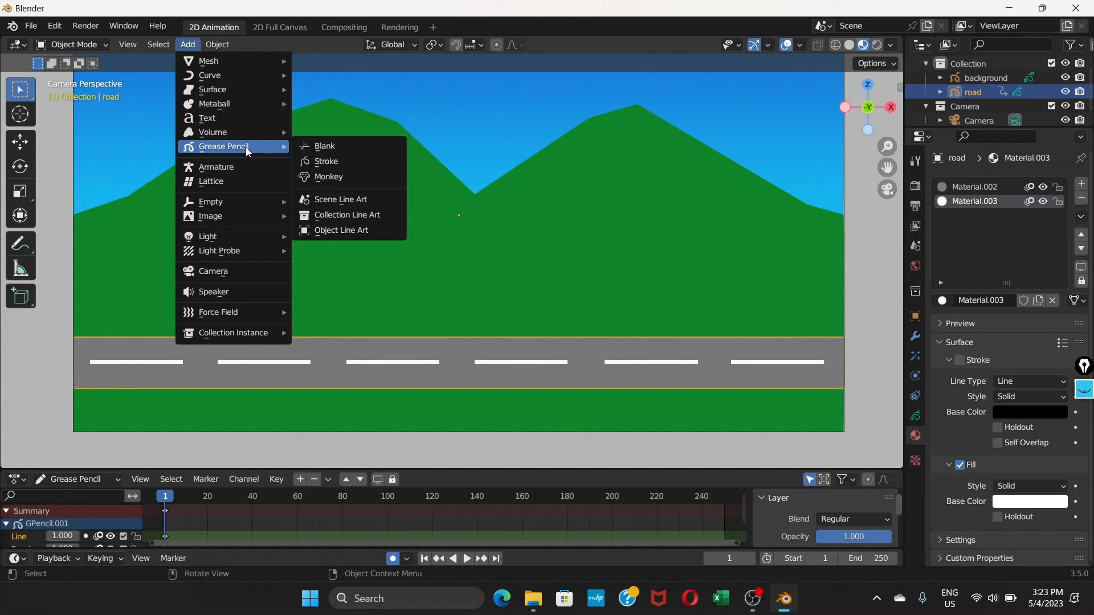
left_click(323, 145)
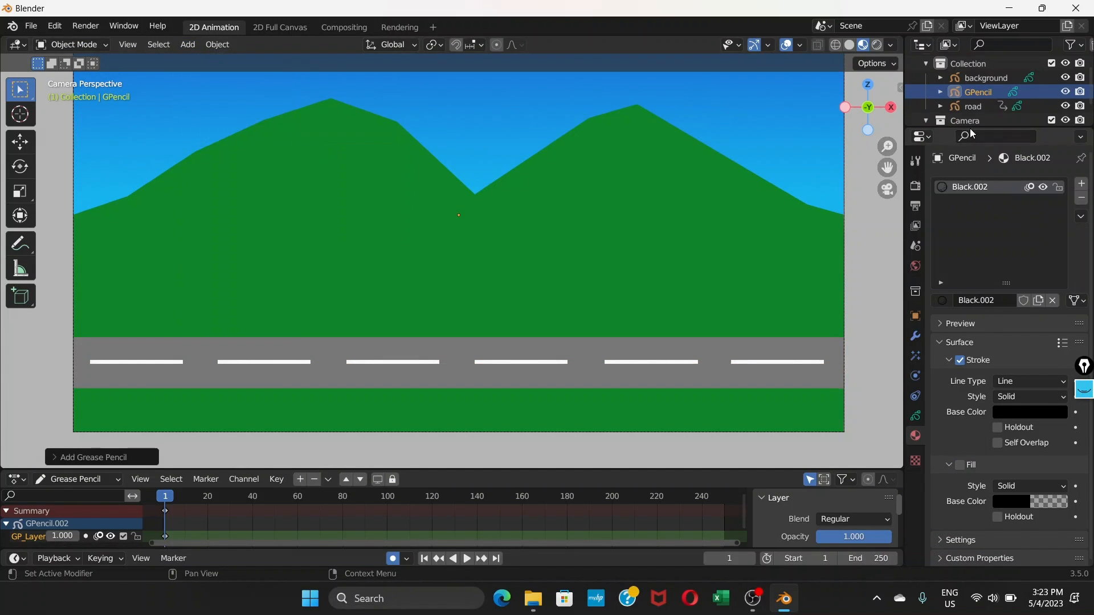
Rename the new Grease Pencil object and its layer to Car
double_click(983, 92)
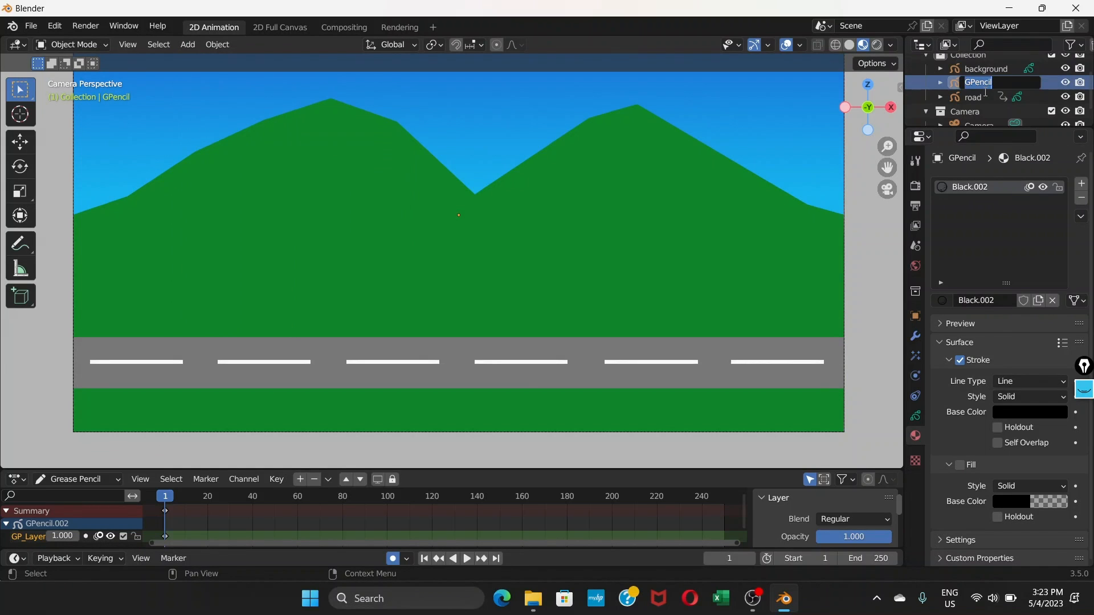
type("Car")
key("Return")
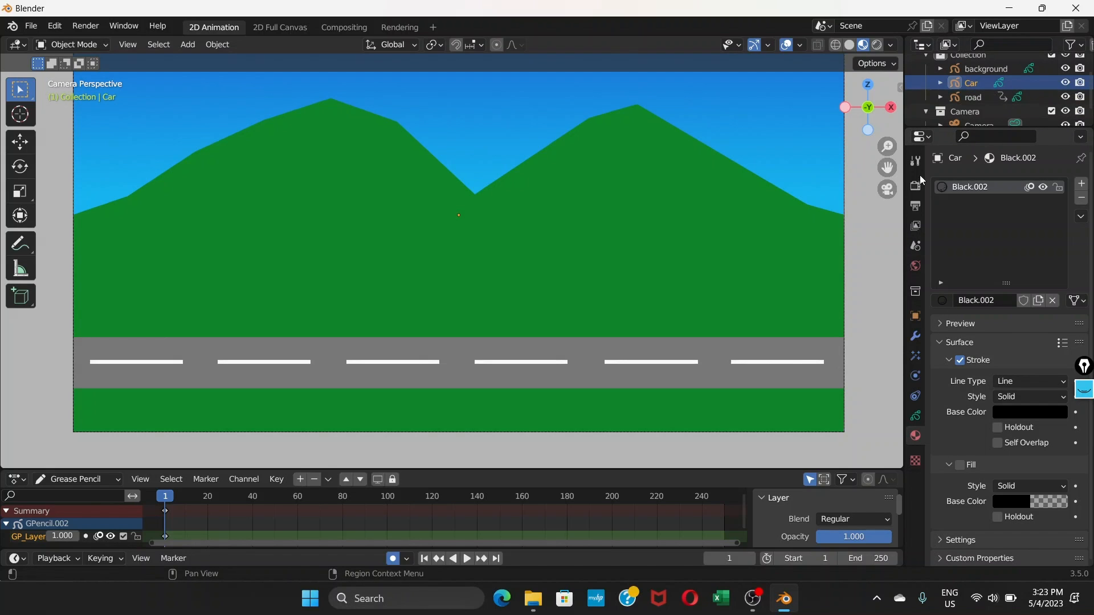
left_click(915, 418)
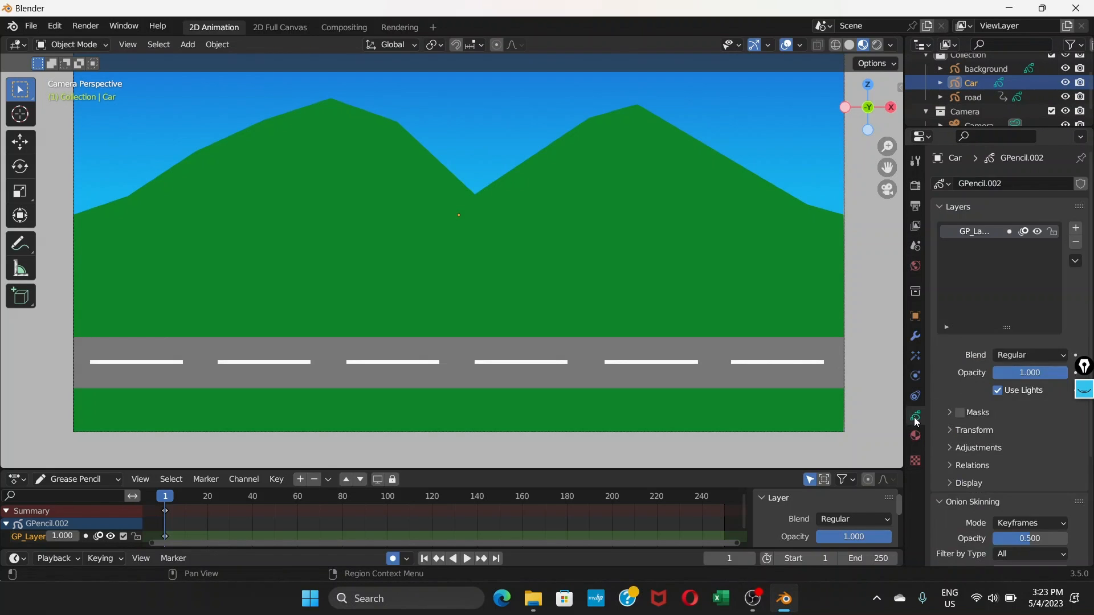
double_click(977, 233)
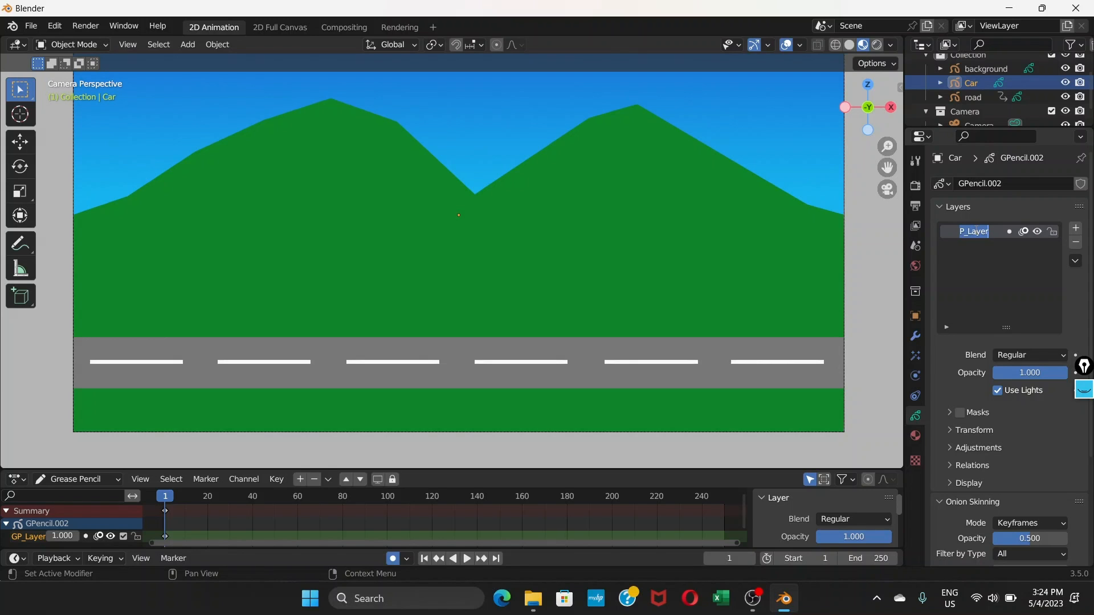
type("Car")
key("Return")
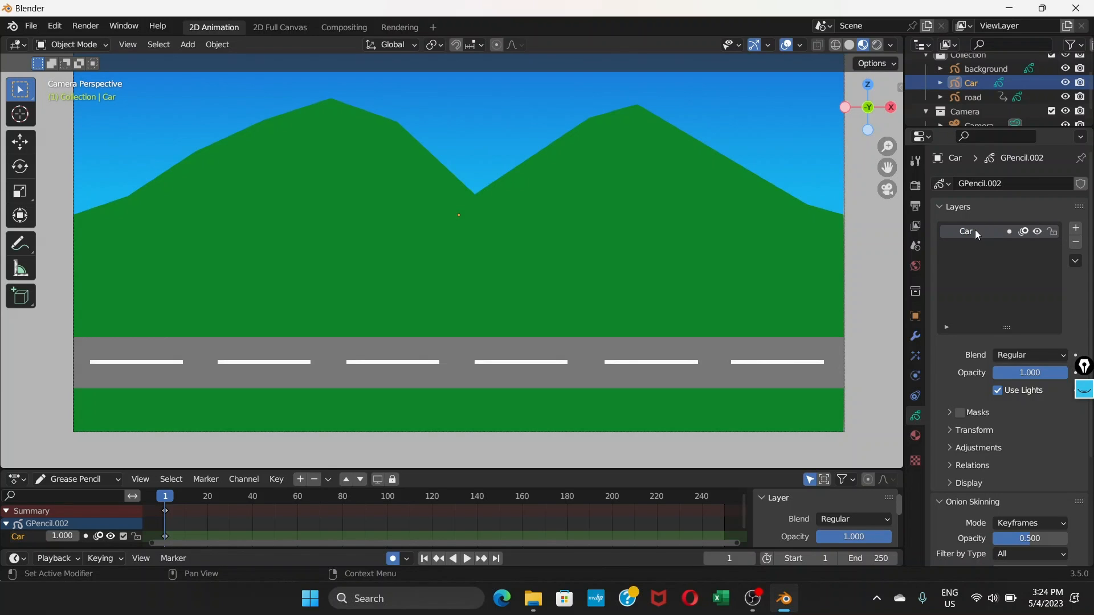
Remove the default black material from the Car object and create a new material in its place
left_click(915, 437)
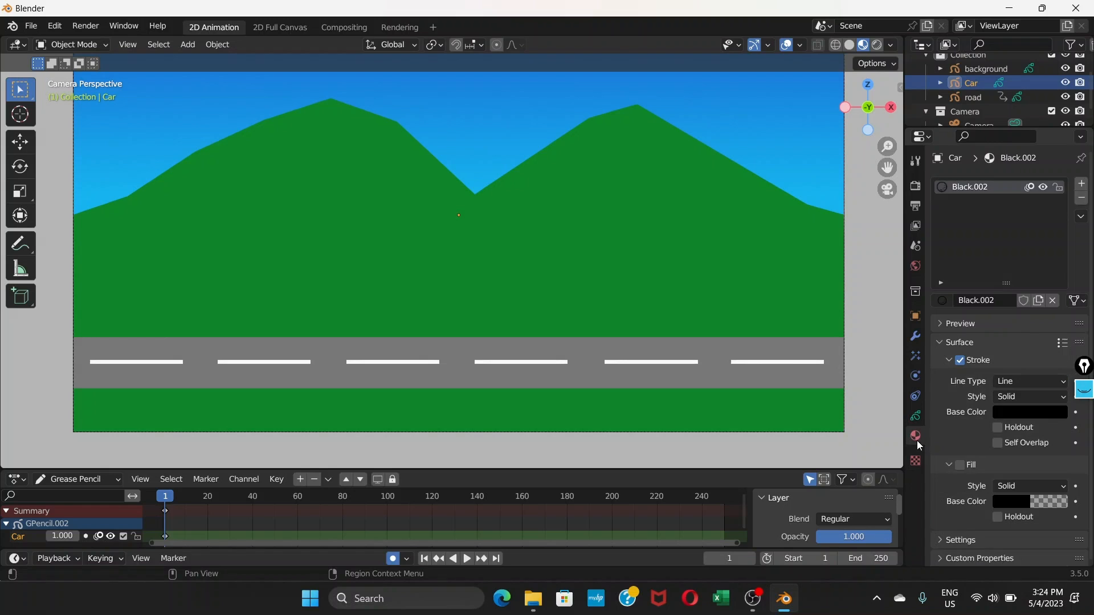
left_click(1081, 199)
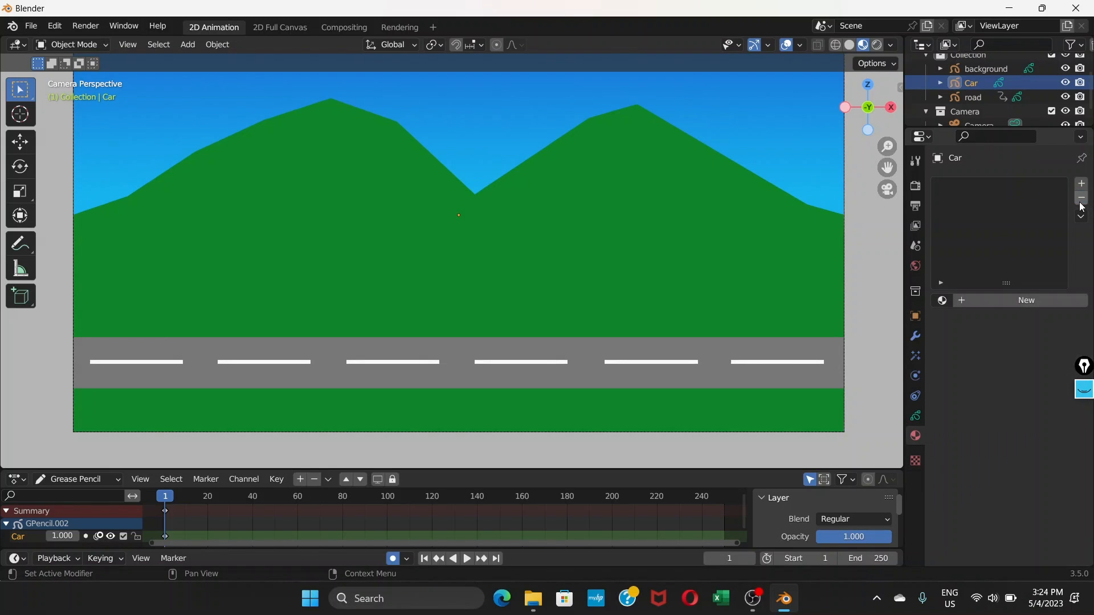
left_click(1009, 302)
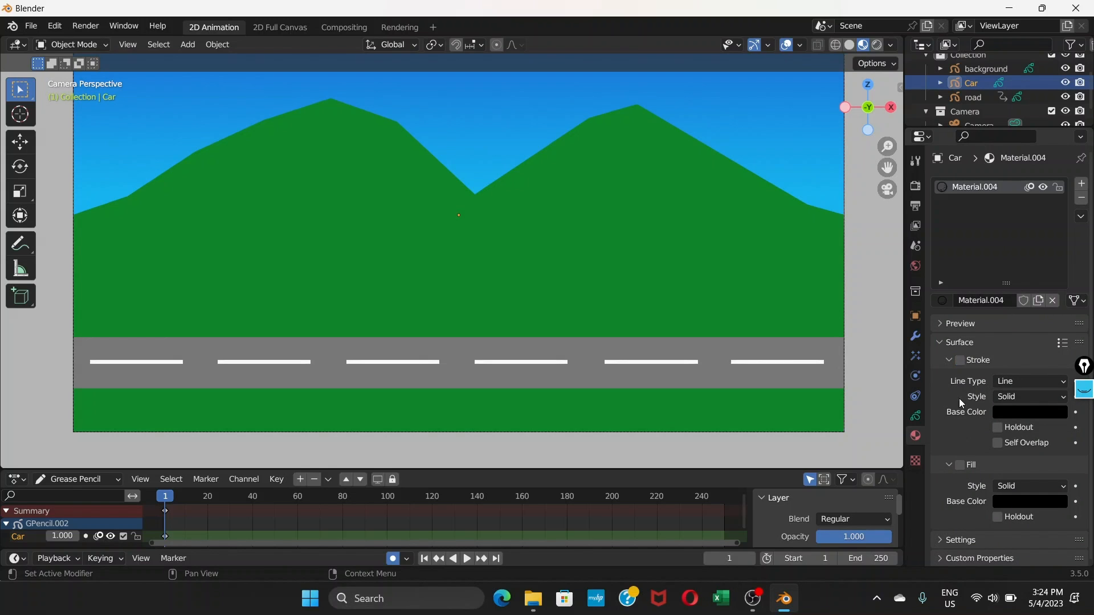
Enable fill on the Car's new material and set the fill base color to bright red
left_click(960, 465)
left_click(1021, 500)
left_click(1056, 337)
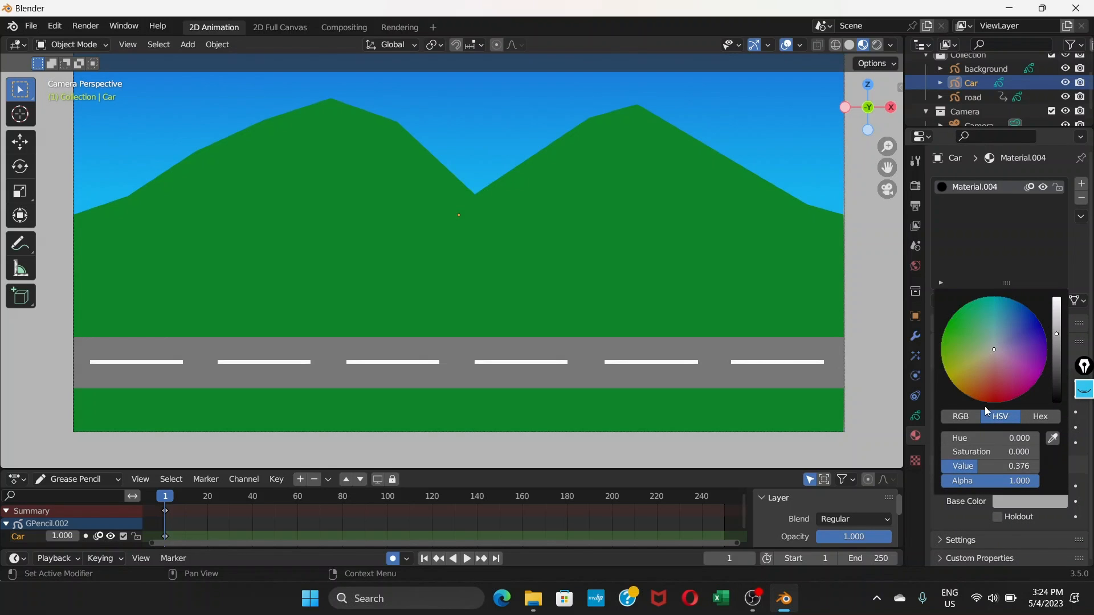
left_click(985, 389)
left_click(1057, 308)
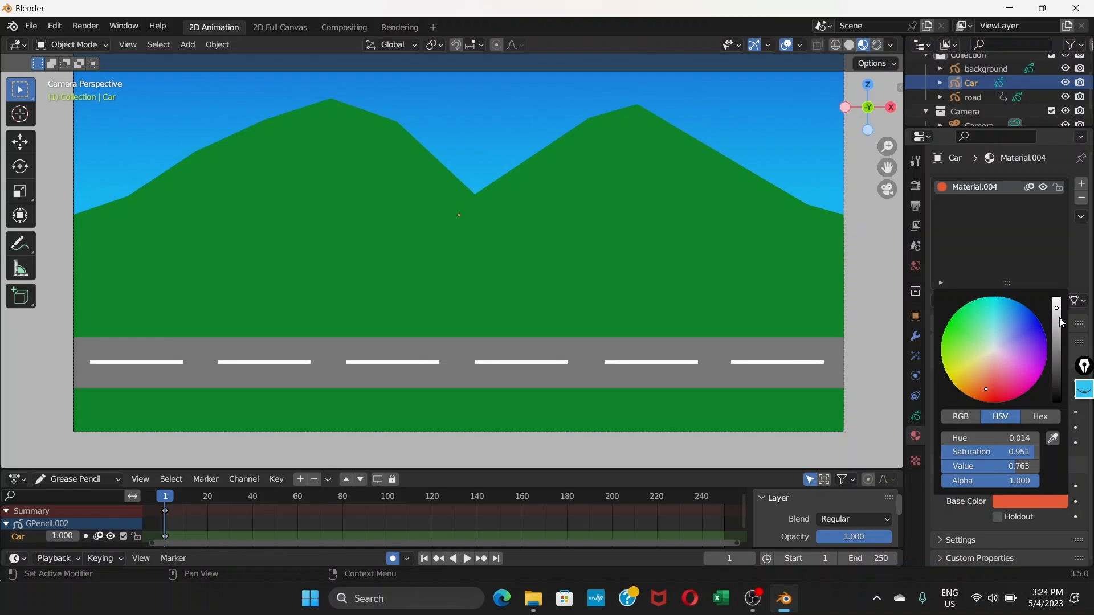
left_click(989, 397)
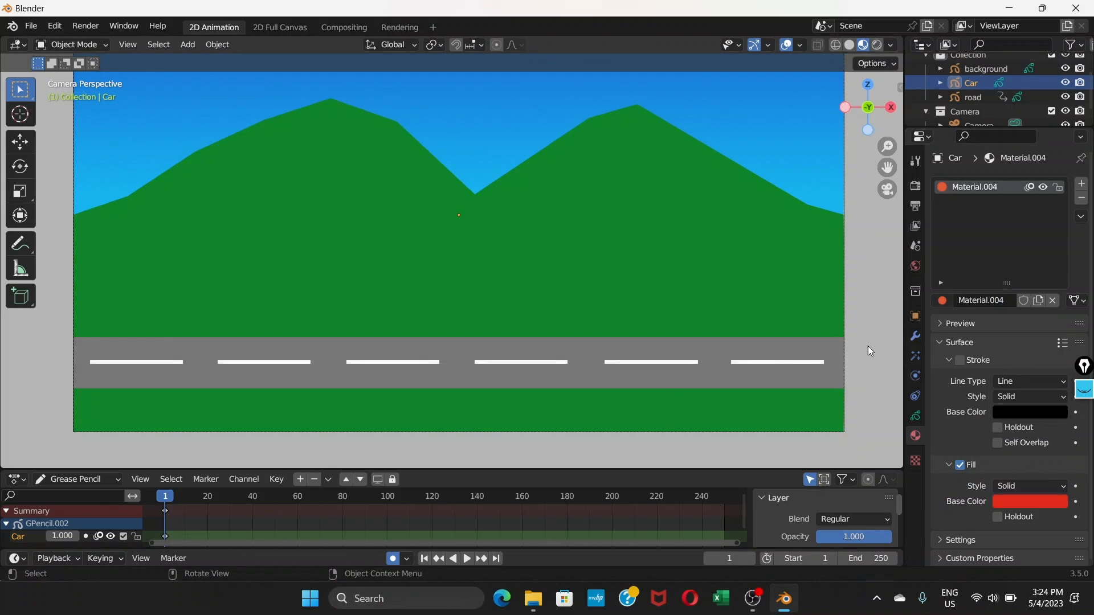
In Draw Mode, draw a wide rectangle for the car body at the road's upper edge, near the middle of the camera frame
left_click(97, 45)
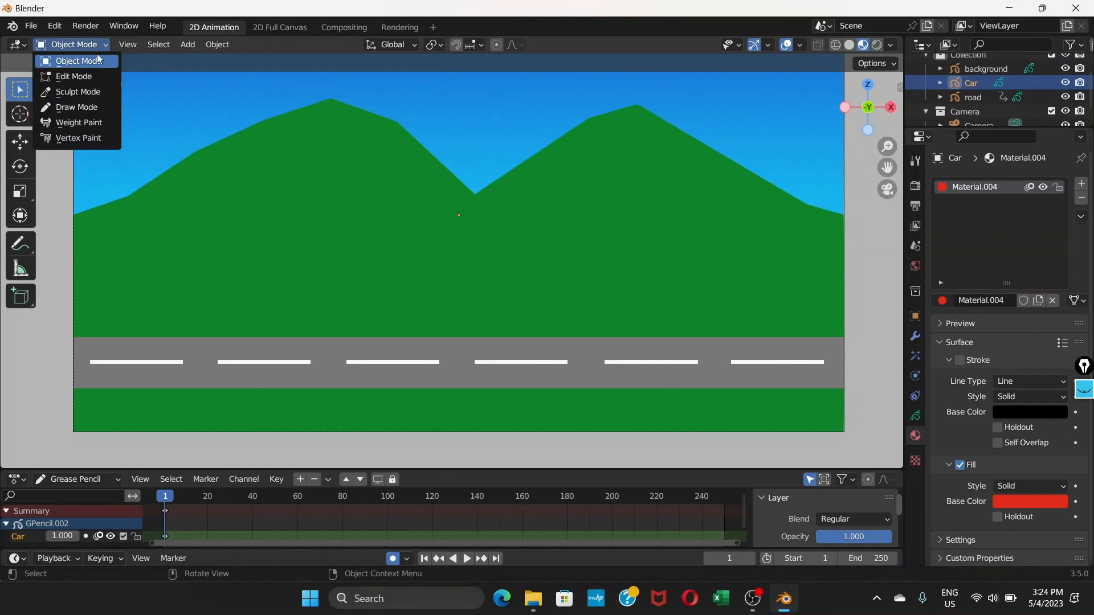
left_click(69, 107)
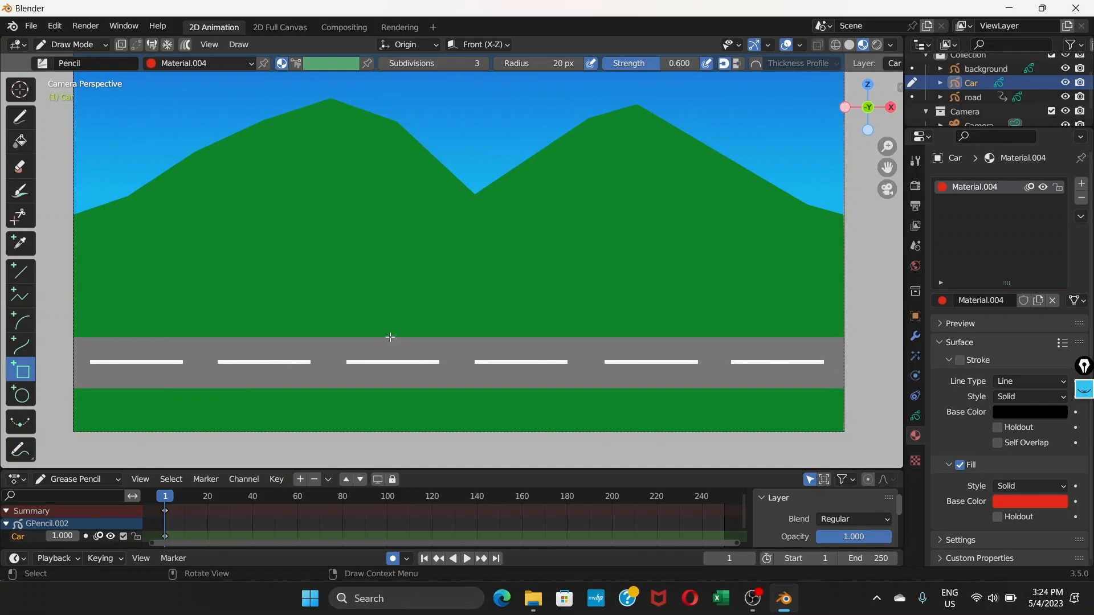
left_click_drag(421, 298, 535, 342)
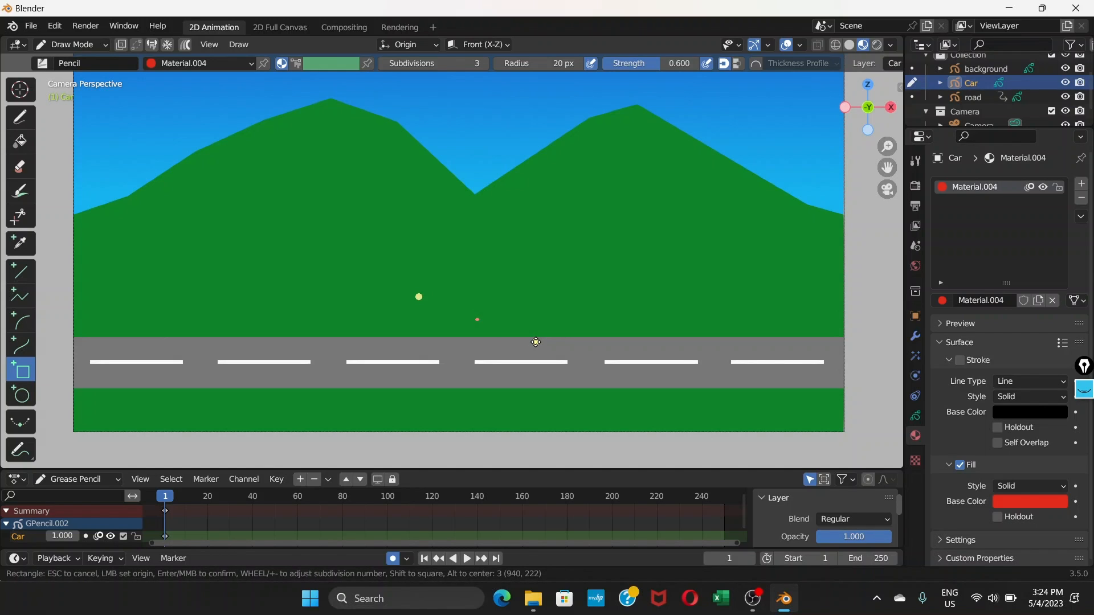
key("Return")
In Object Mode, move the Car object about -0.00016 m along Y to bring it in front of the hills
left_click(91, 45)
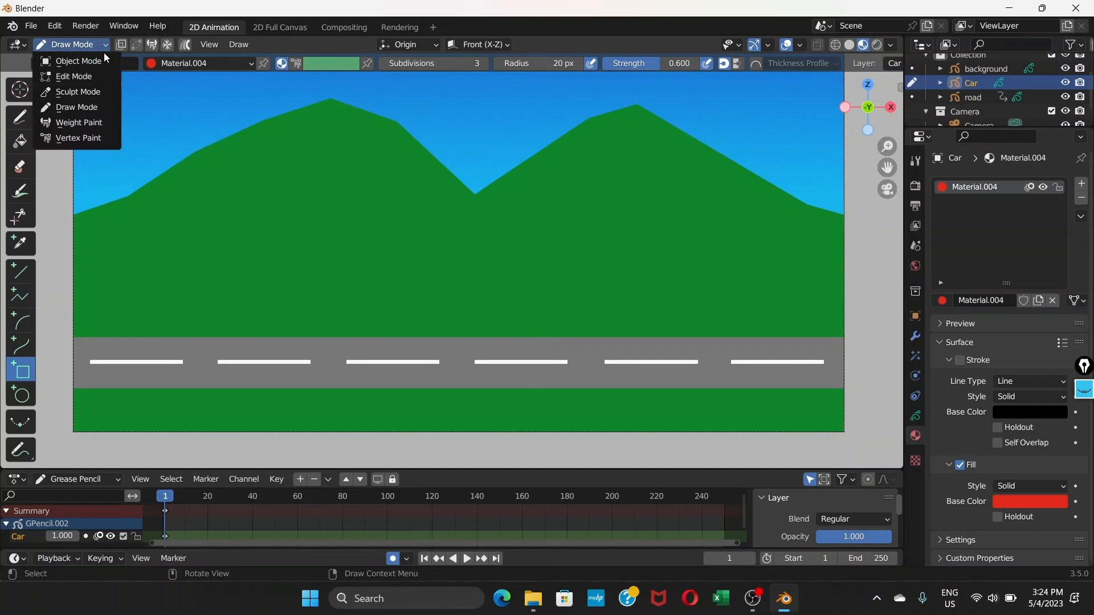
left_click(101, 62)
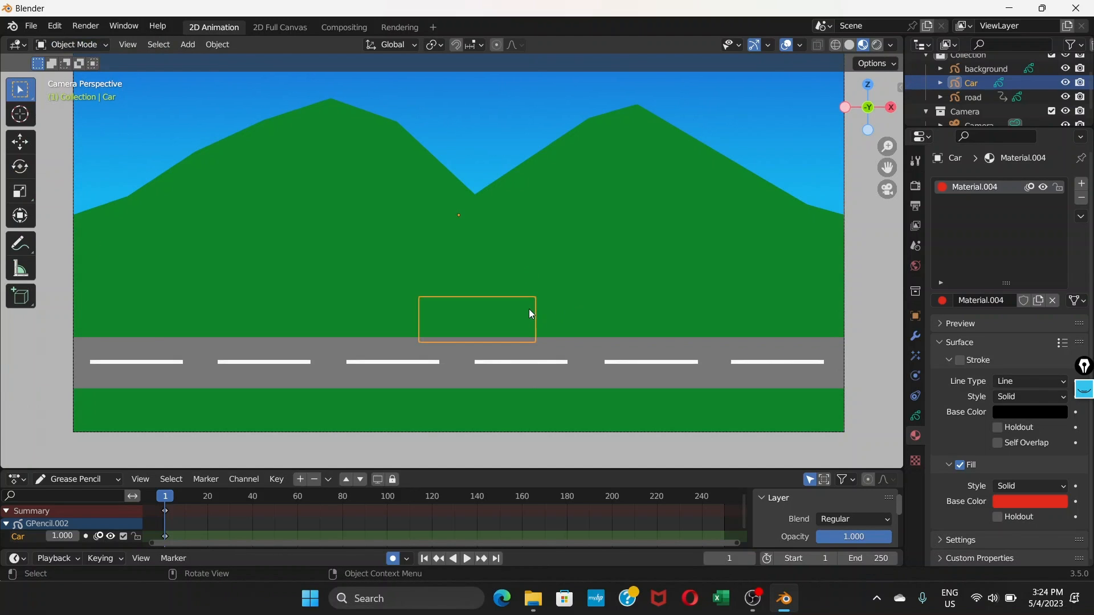
key("g")
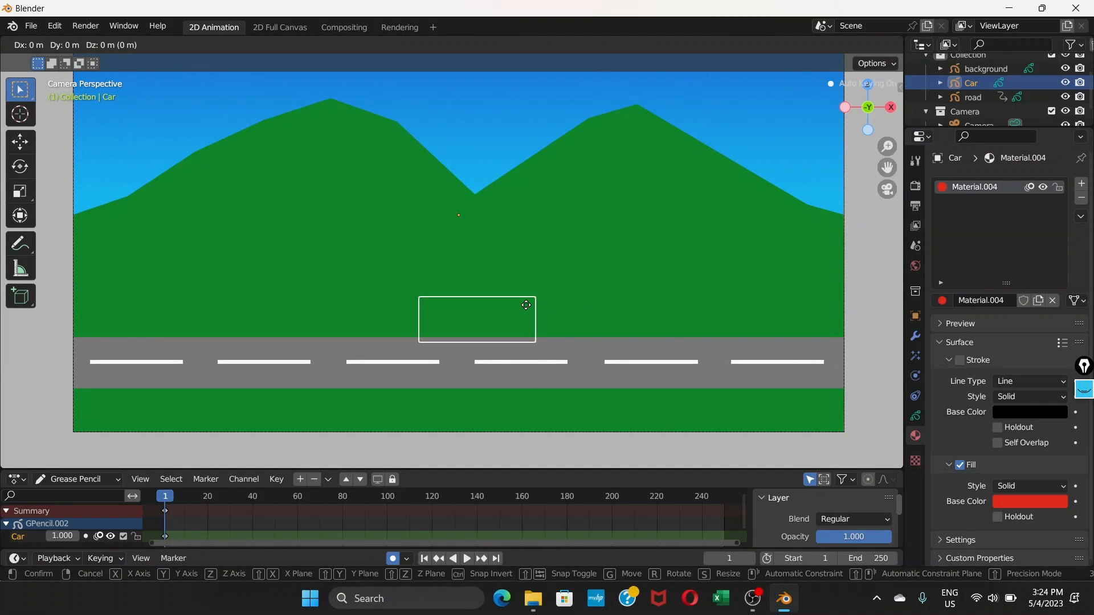
key("y")
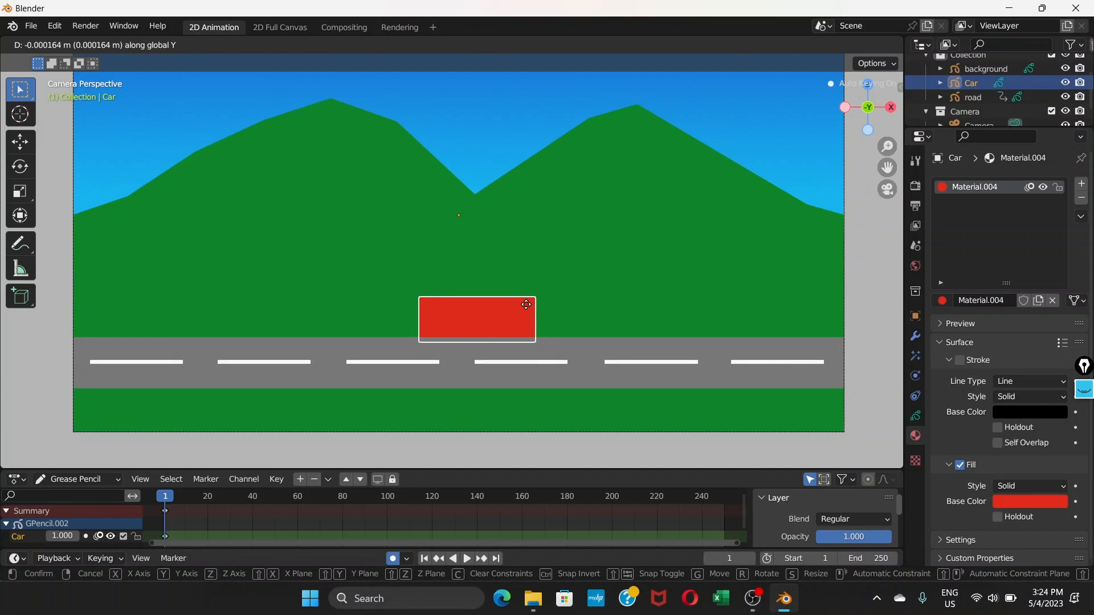
left_click(525, 304)
In Edit Mode with point selection, shift all the rectangle's points slightly along negative Y to bring them in front of the road
left_click(106, 44)
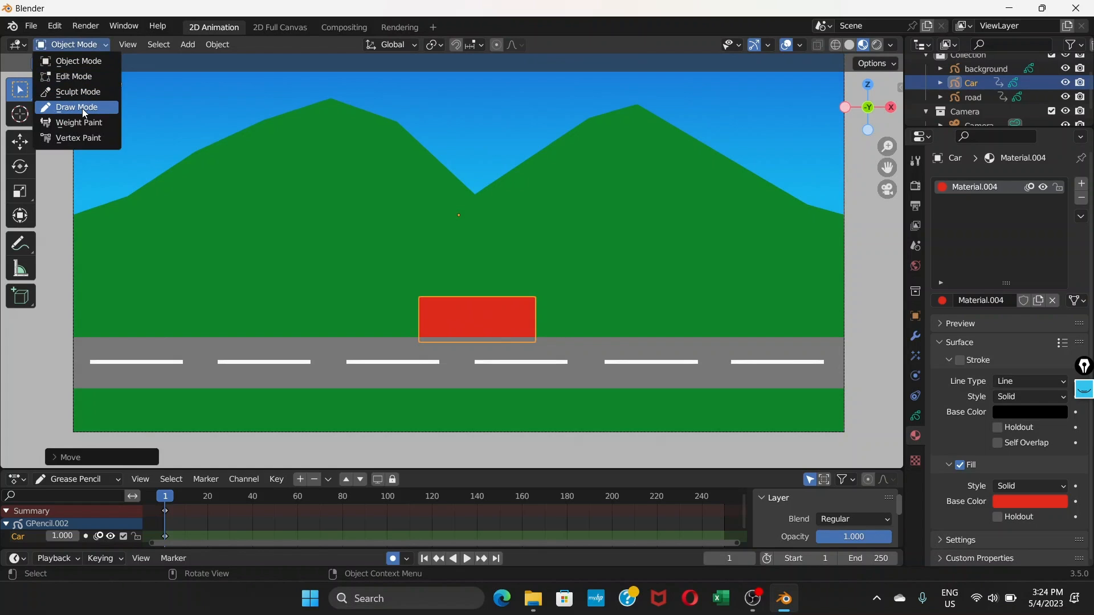
left_click(95, 76)
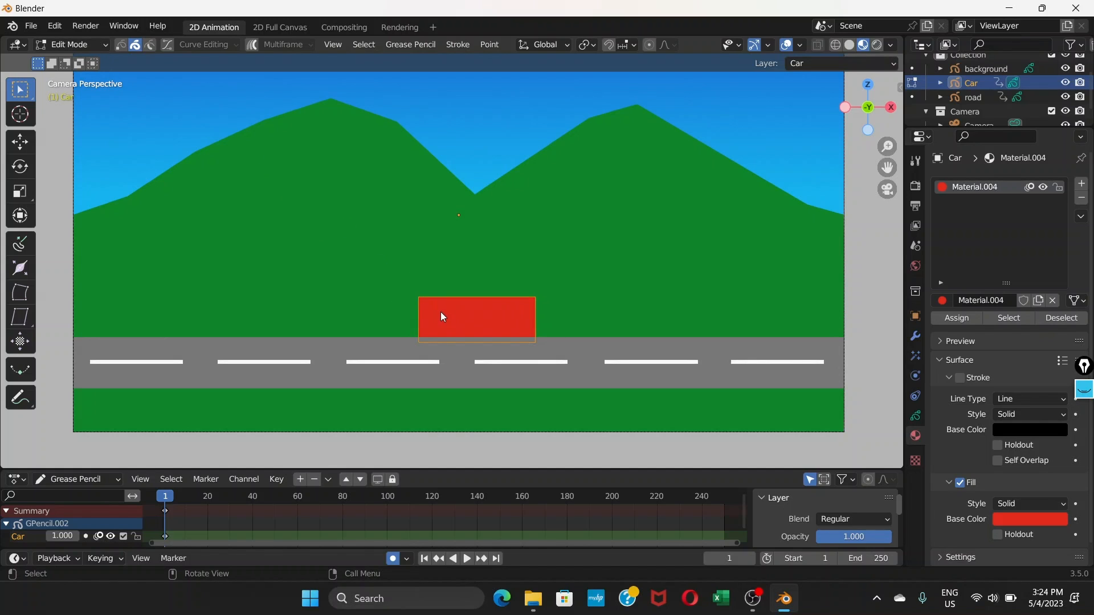
left_click(119, 45)
scroll(503, 299, "up", 4)
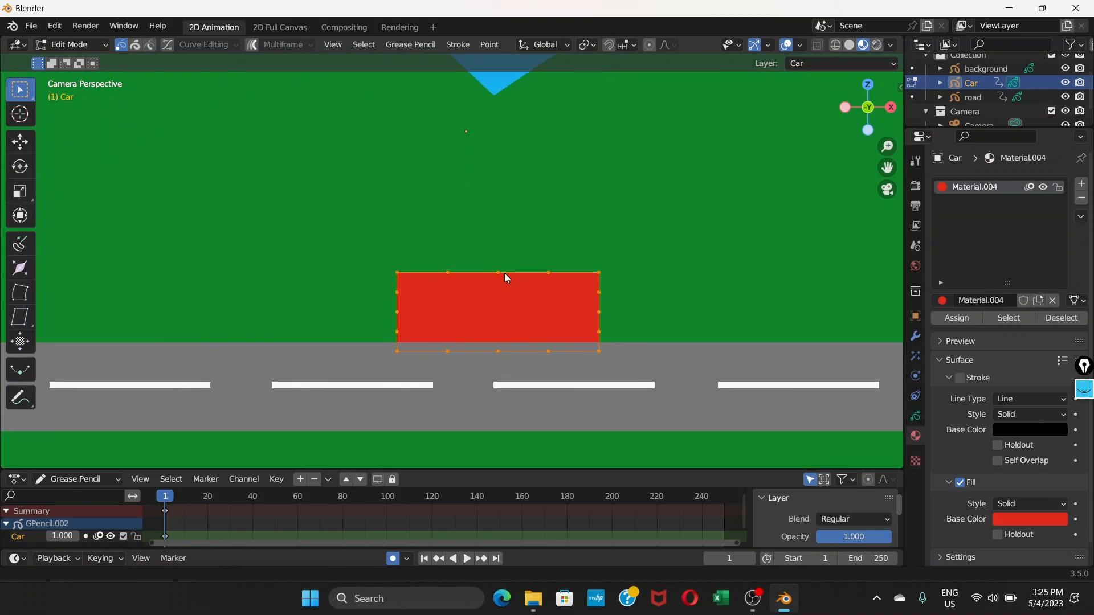
middle_click_drag(505, 274, 504, 259, "shift")
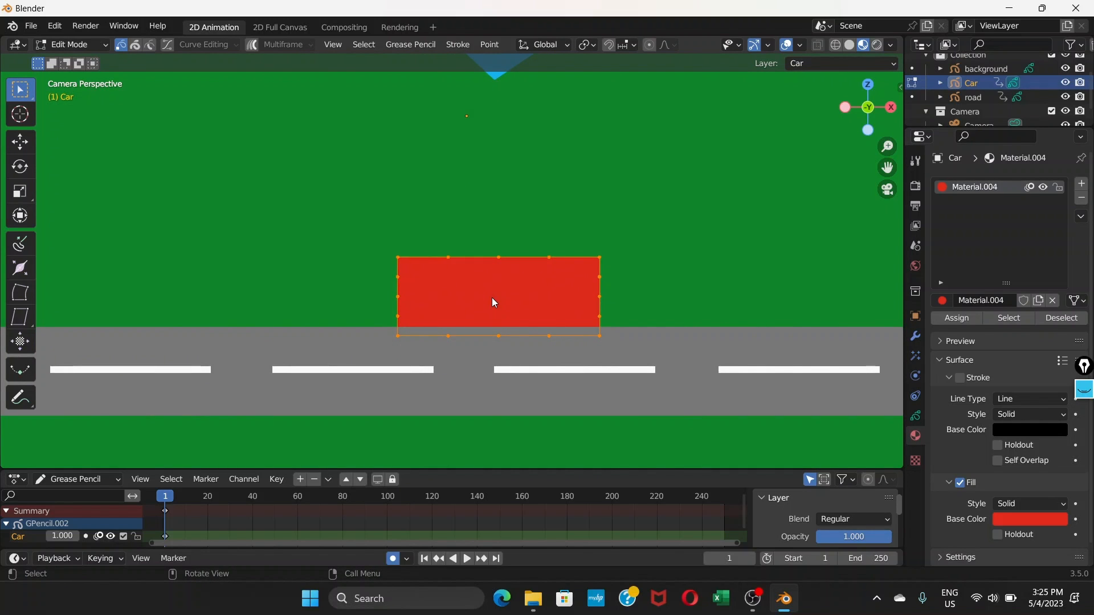
key("g")
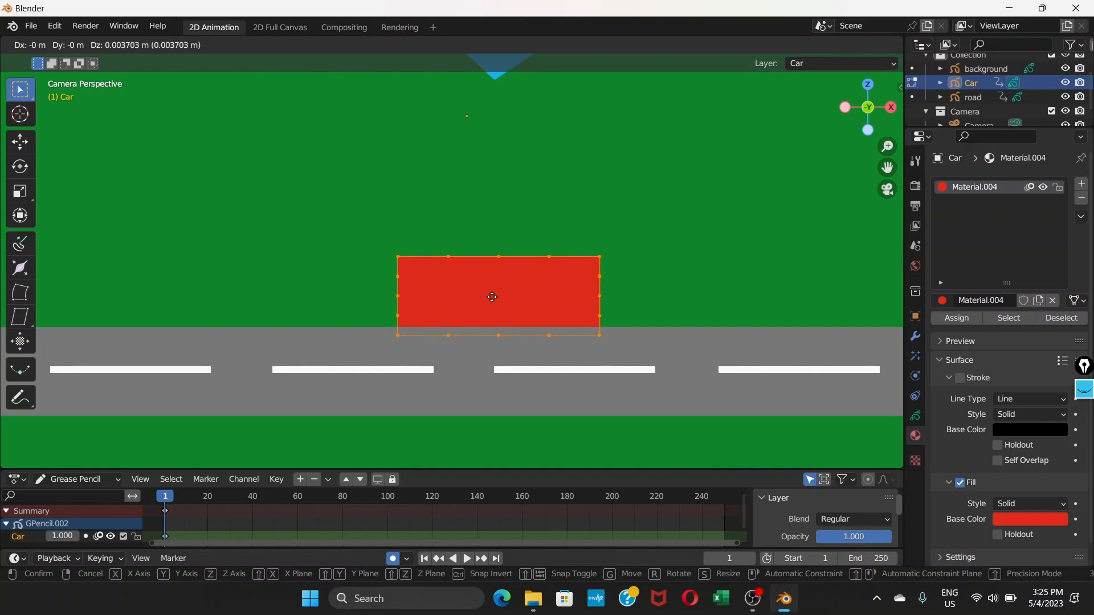
left_click(491, 297)
key("g")
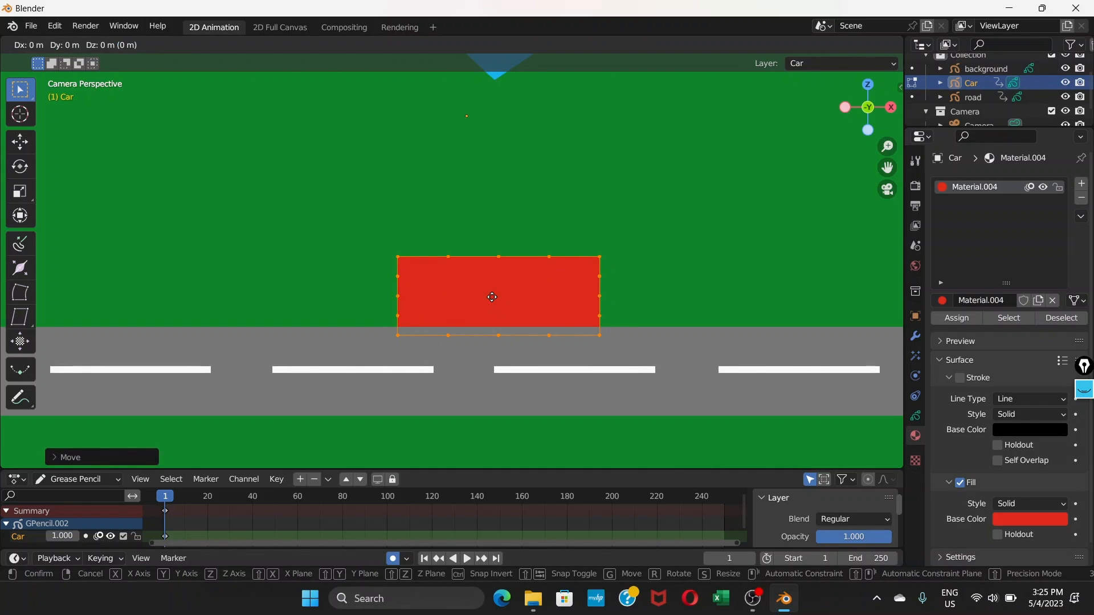
key("y")
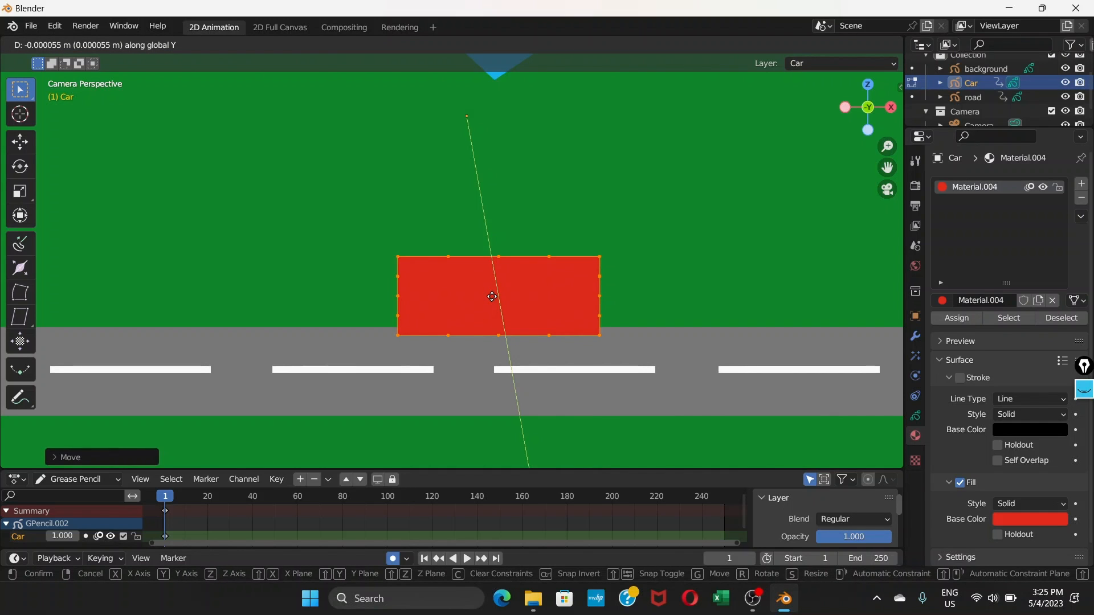
left_click(492, 297)
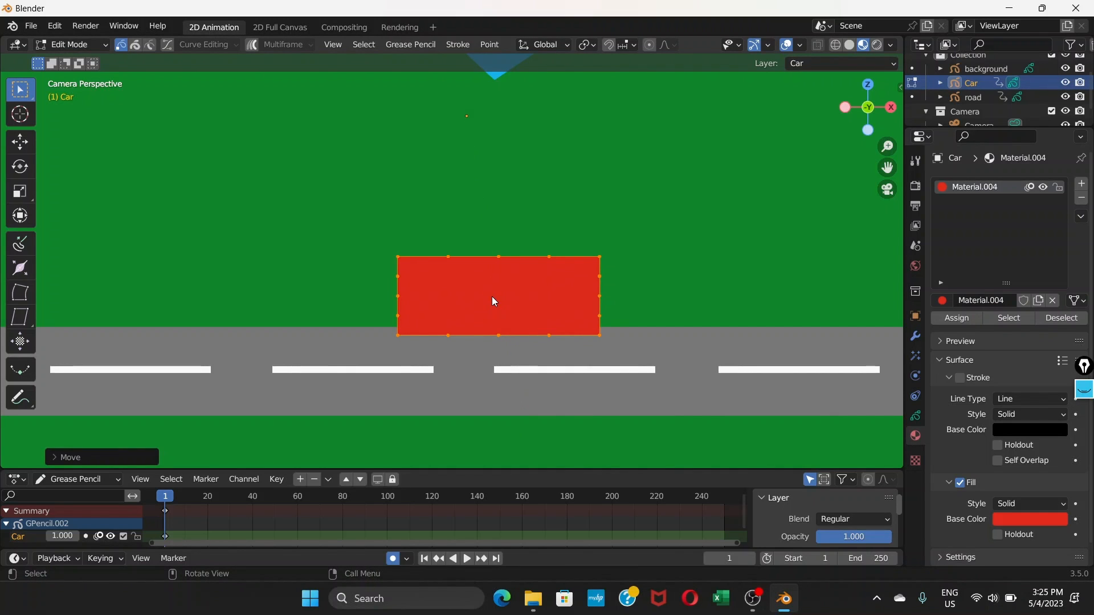
Select the upper two rows of the rectangle's points and scale them inward to form the narrower car cabin
scroll(491, 296, "down", 6)
scroll(493, 295, "up", 5)
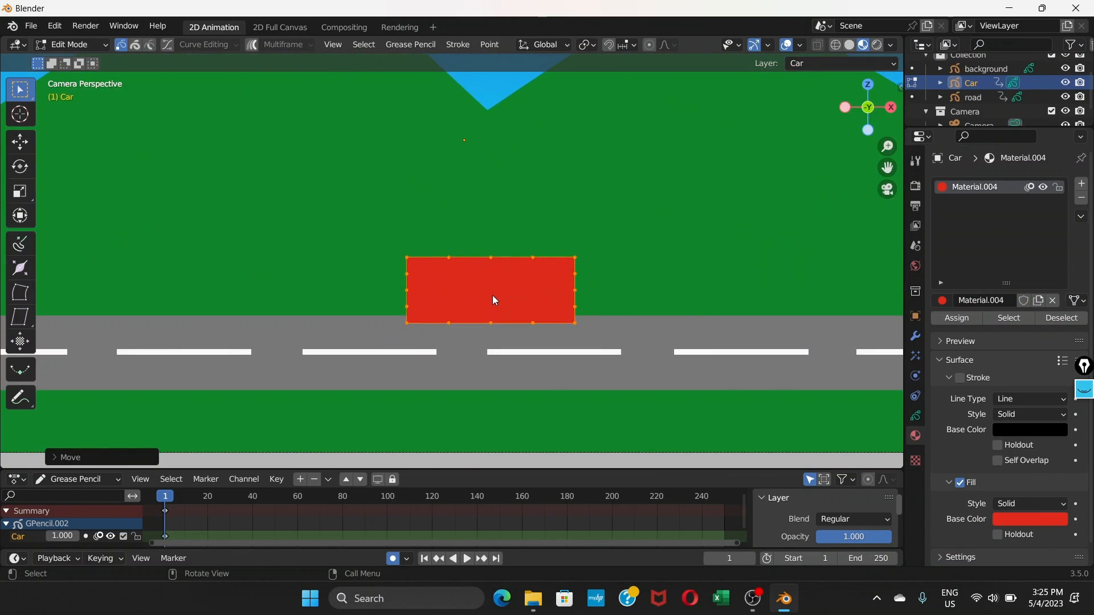
scroll(492, 295, "up", 4)
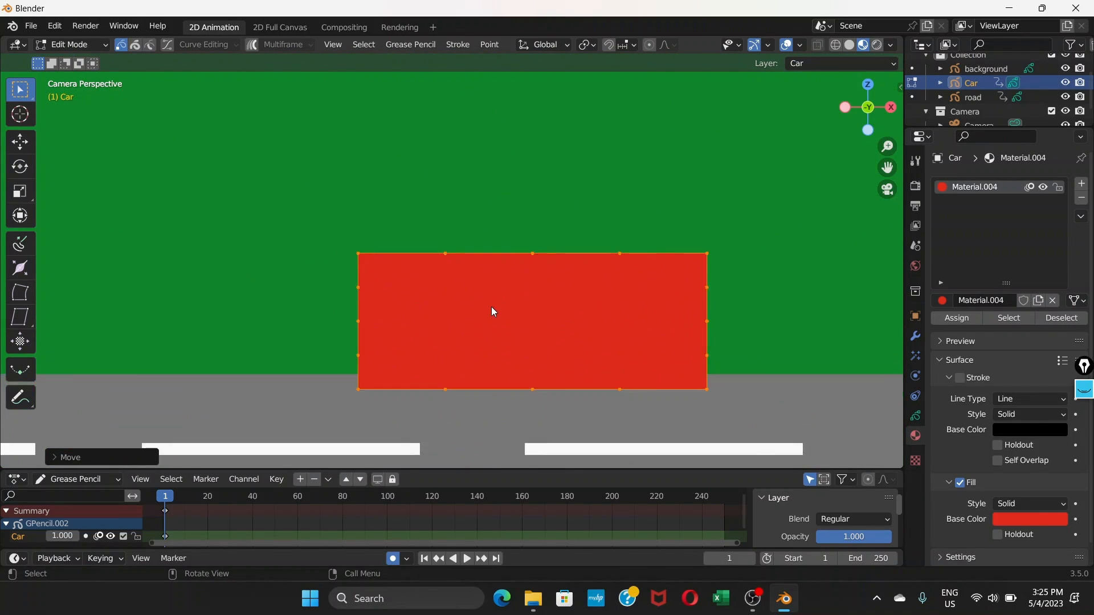
scroll(491, 307, "down", 2)
scroll(494, 312, "up", 1)
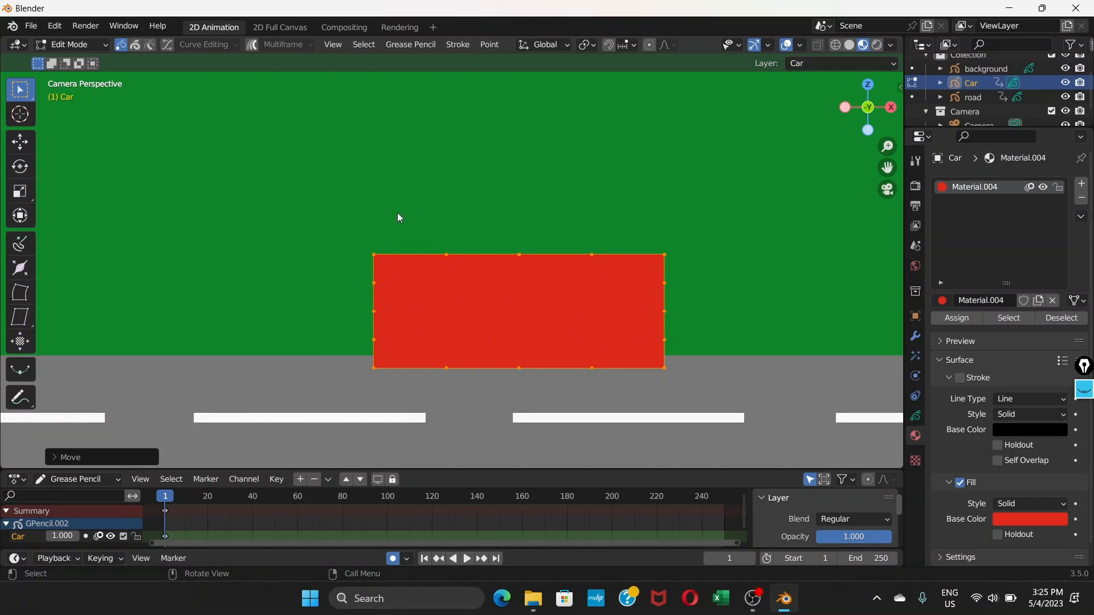
left_click_drag(331, 212, 685, 301)
key("s")
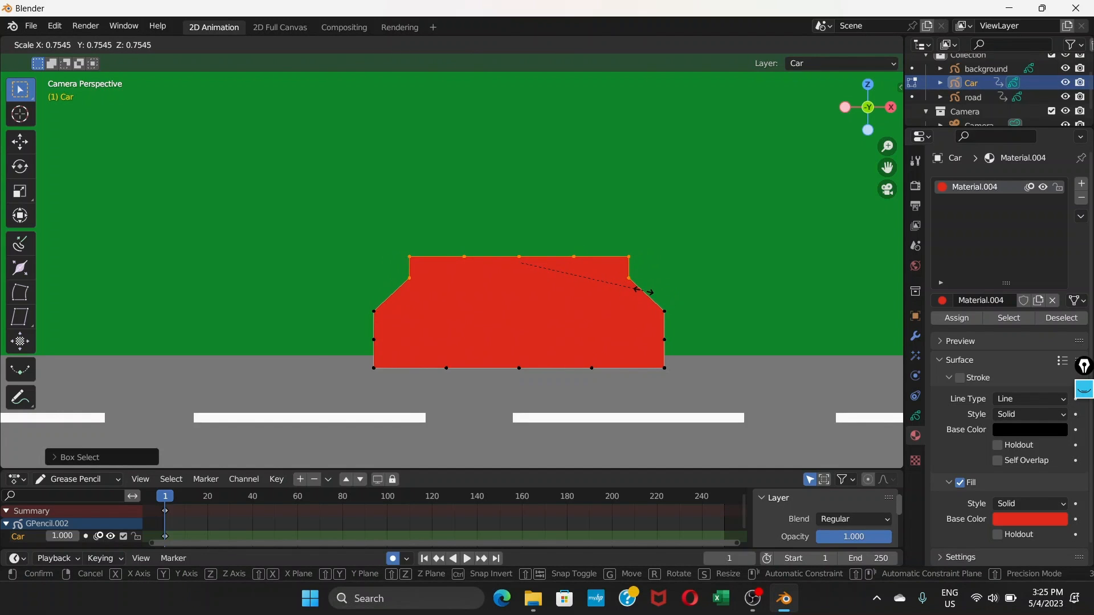
left_click(637, 292)
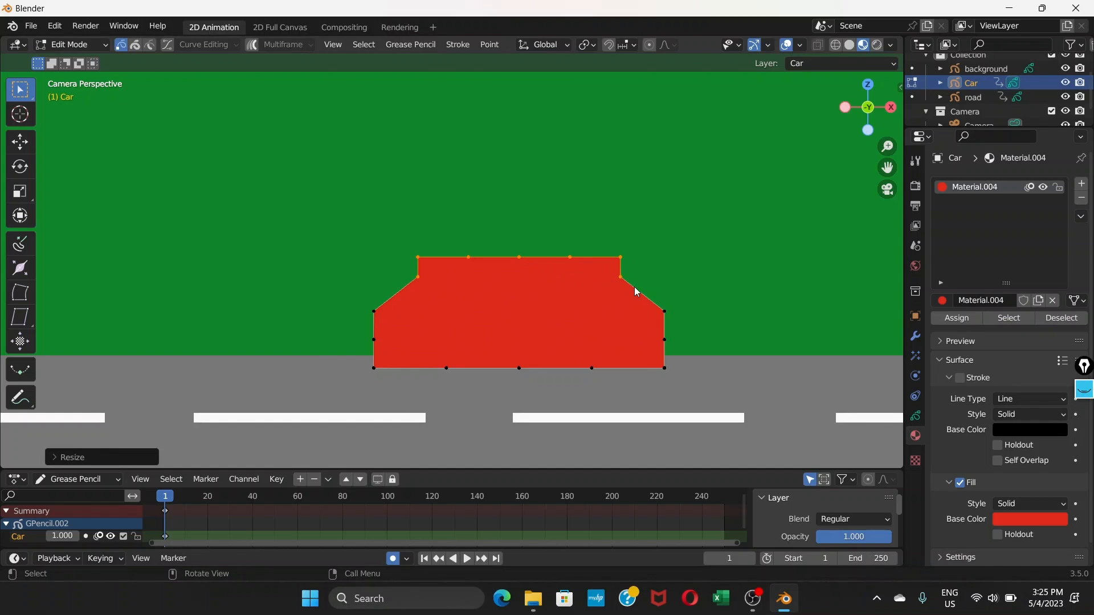
Lower the two points at the base of the cabin's sides about 0.087 m along Z
left_click(416, 278)
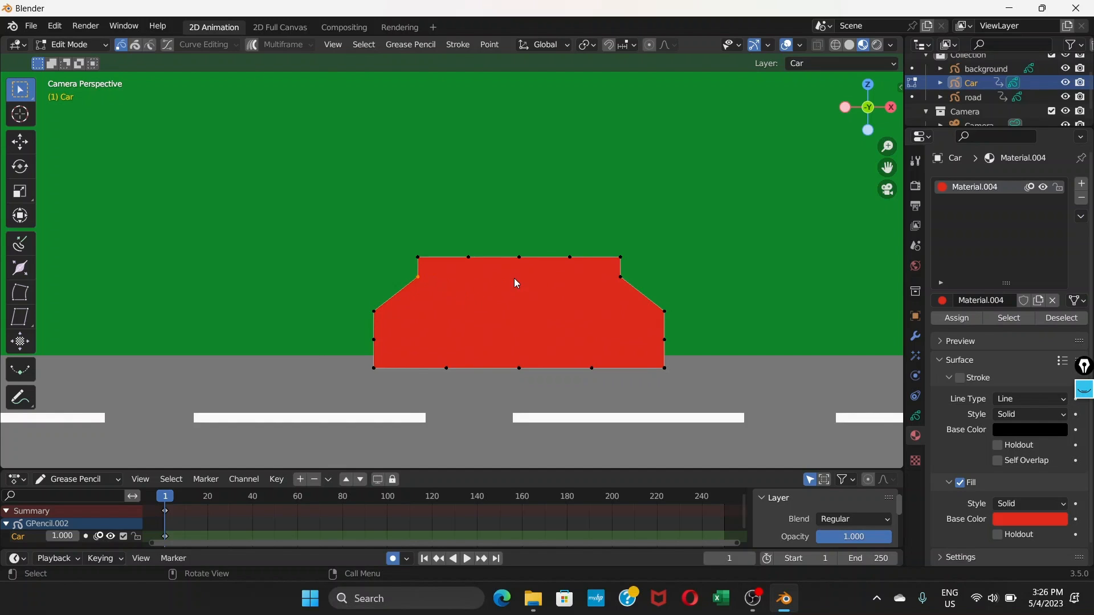
left_click(620, 279, "shift")
key("g")
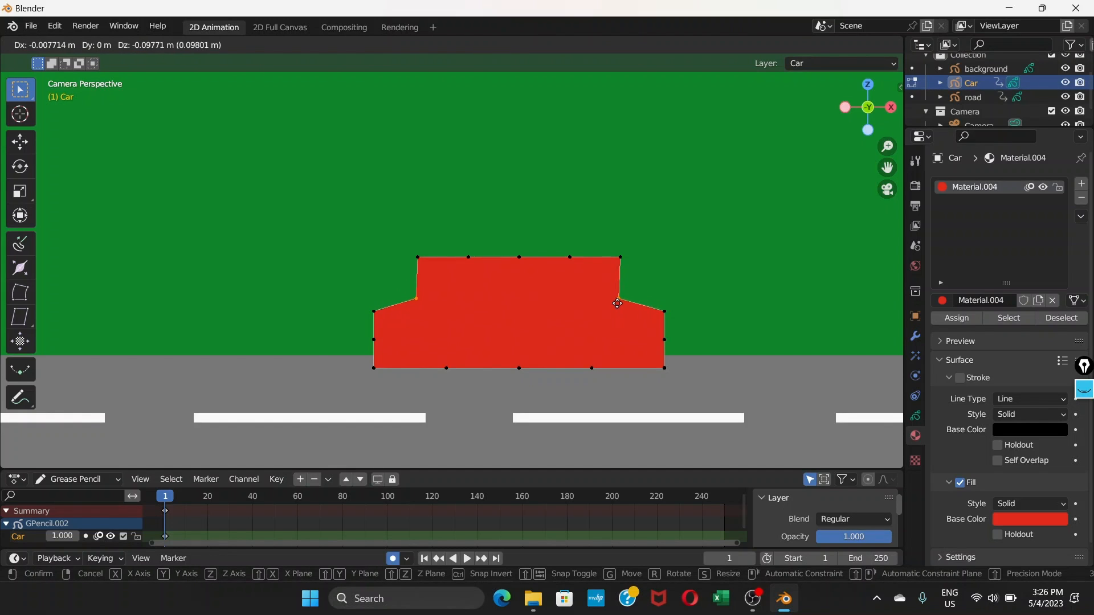
key("x")
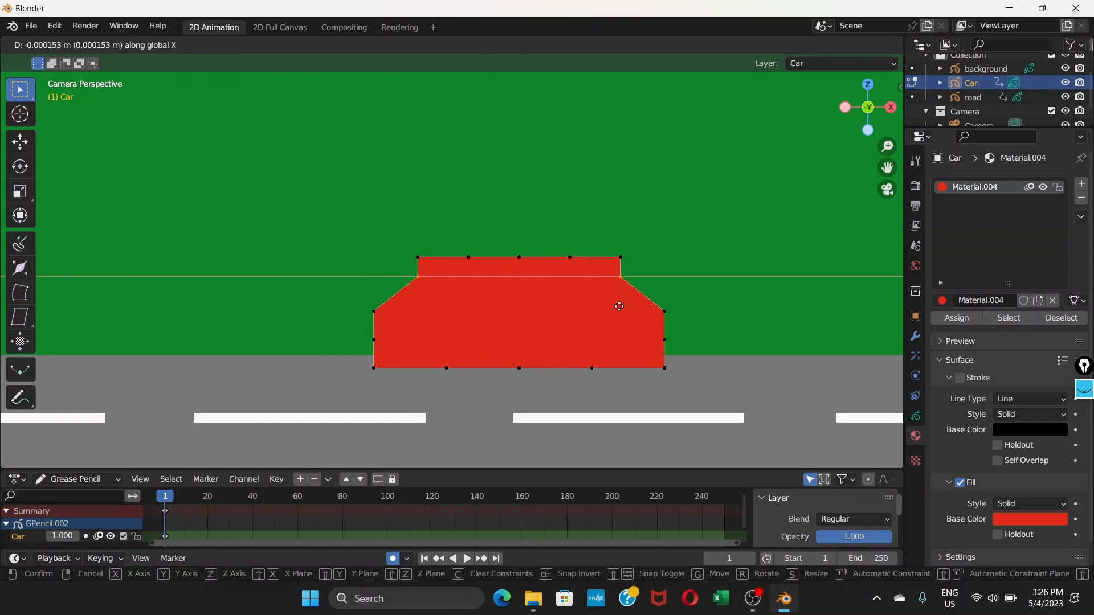
key("z")
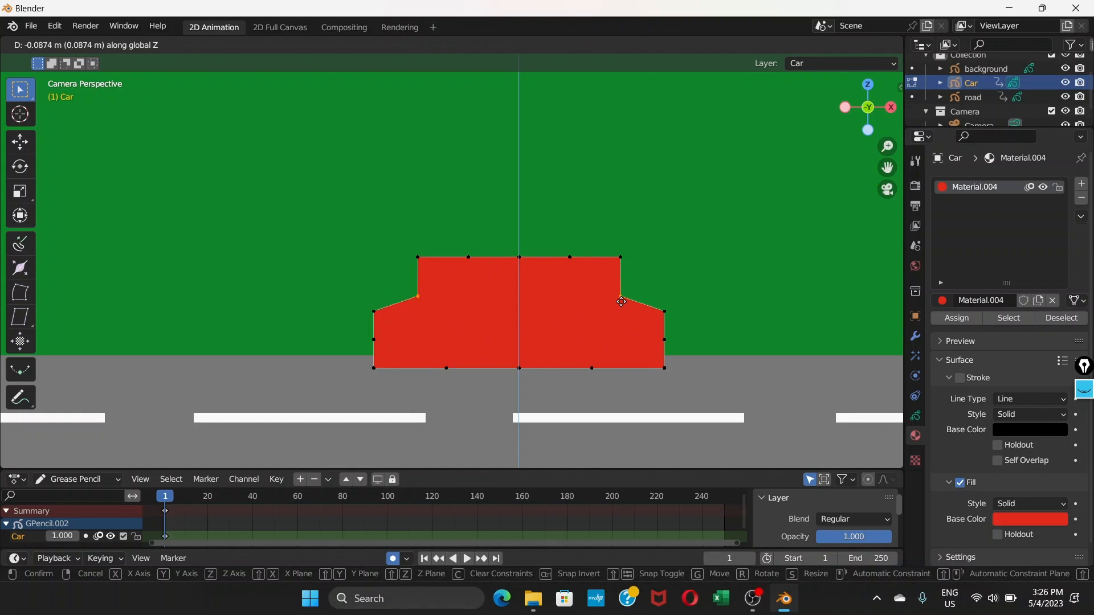
left_click(621, 302)
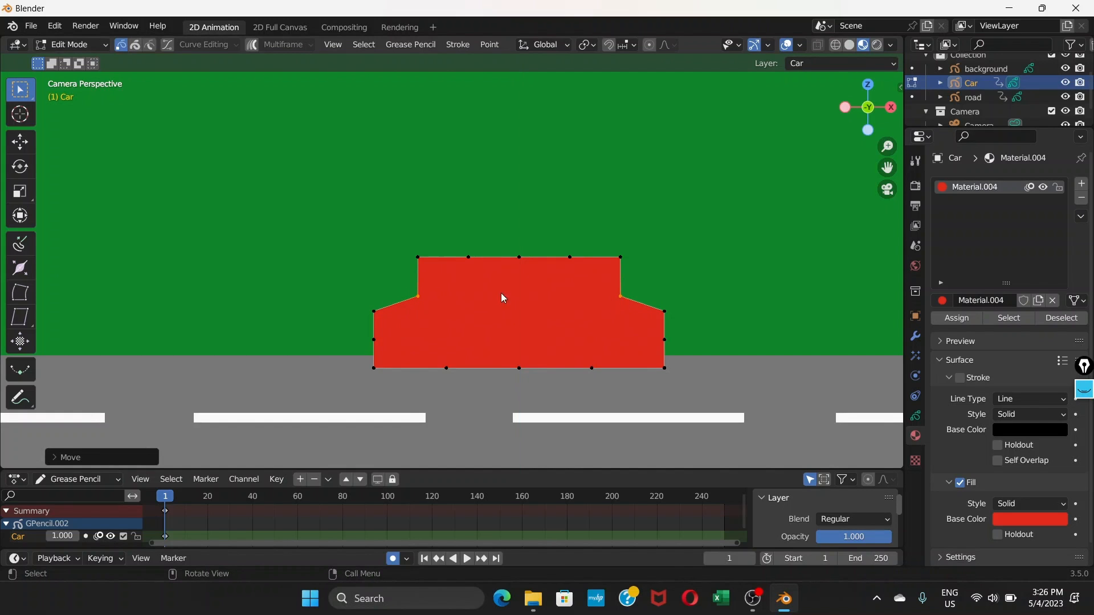
Move both roof corner points inward about 0.09 m and slightly down to slant the cabin's front and rear edges
left_click(419, 257)
key("g")
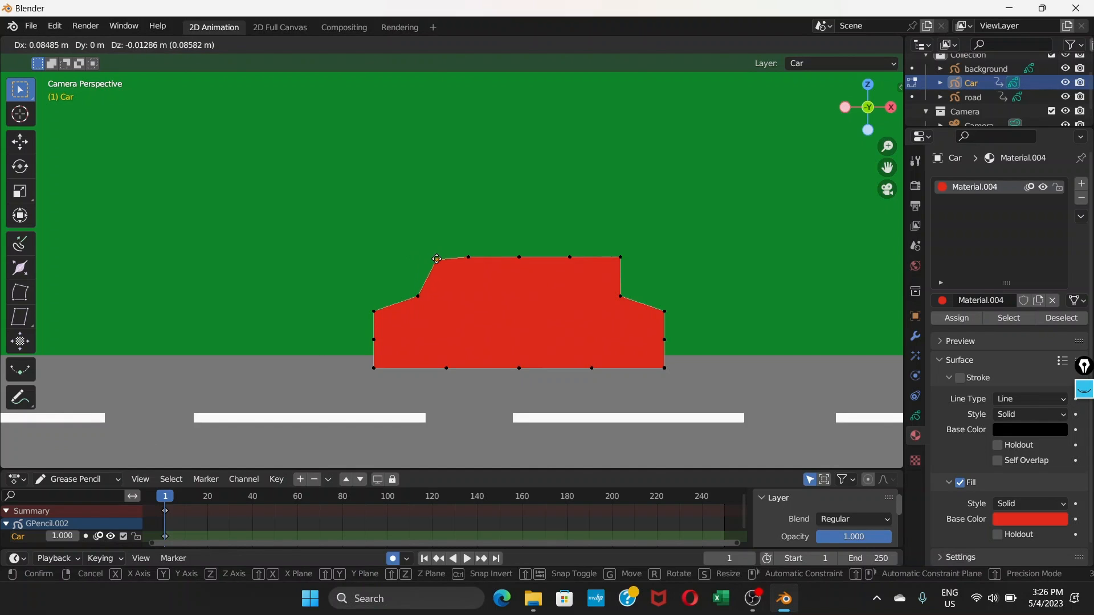
left_click(437, 260)
left_click(620, 258)
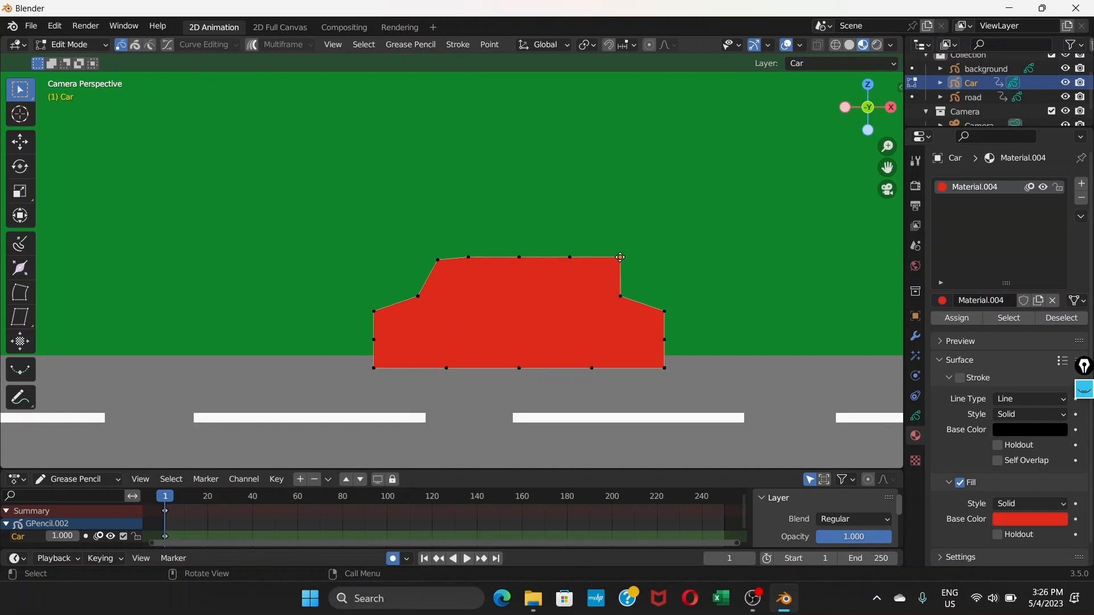
key("g")
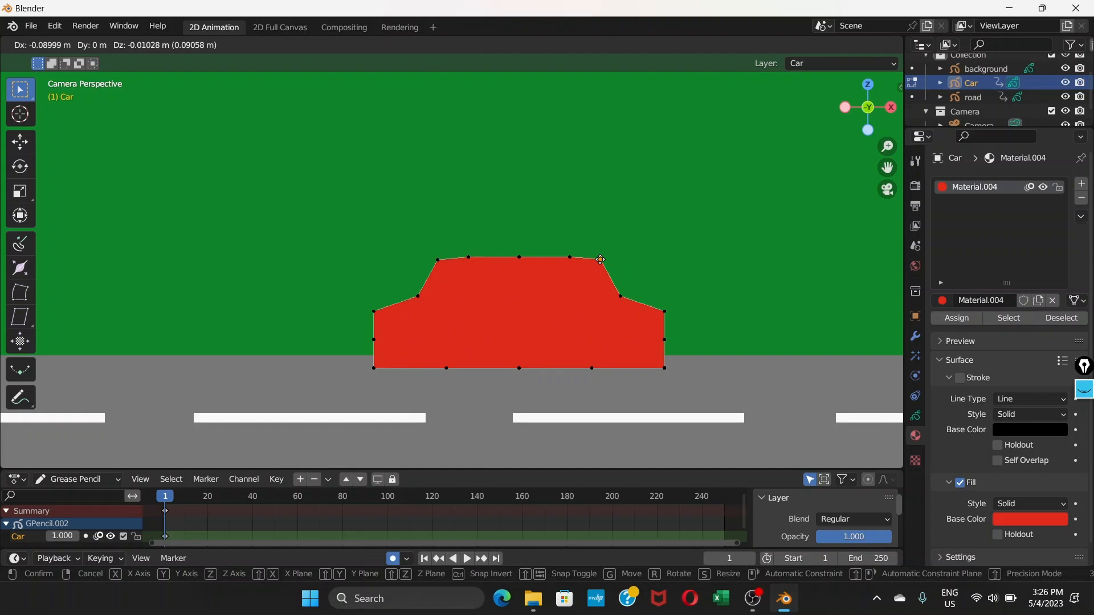
left_click(600, 259)
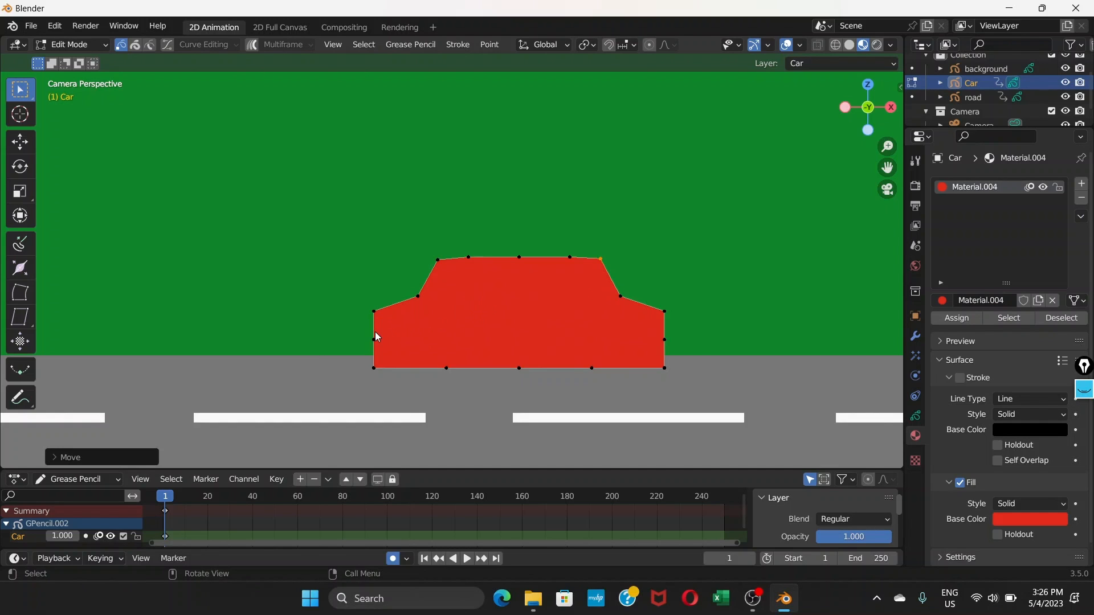
Extend the two lowest points at the car's left end outward along X, and raise the upper one to shape the body
left_click(373, 367, "shift")
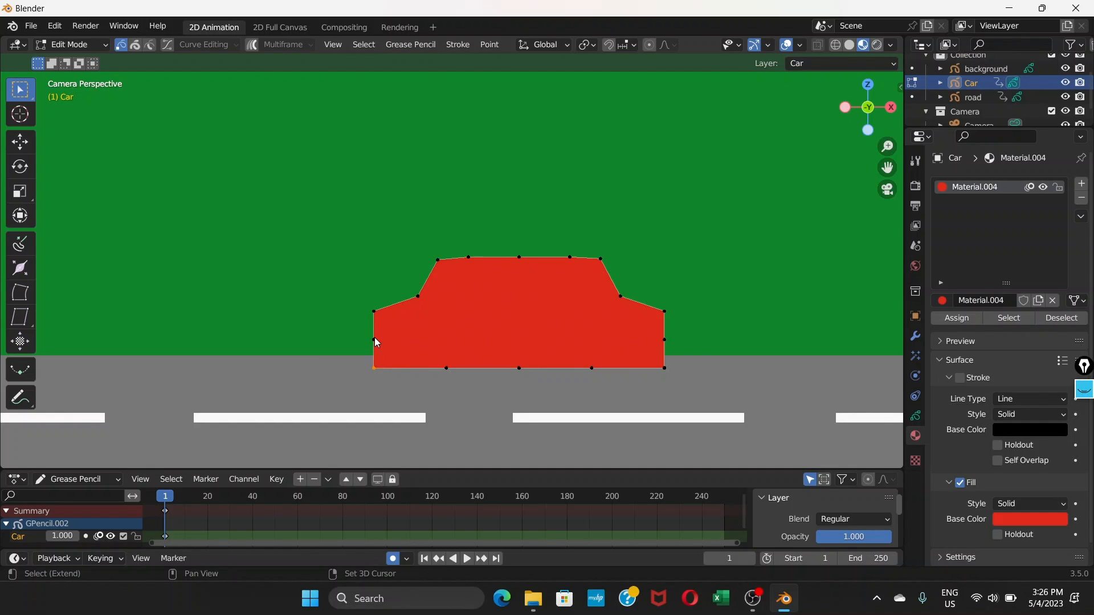
left_click(374, 340, "shift")
key("g")
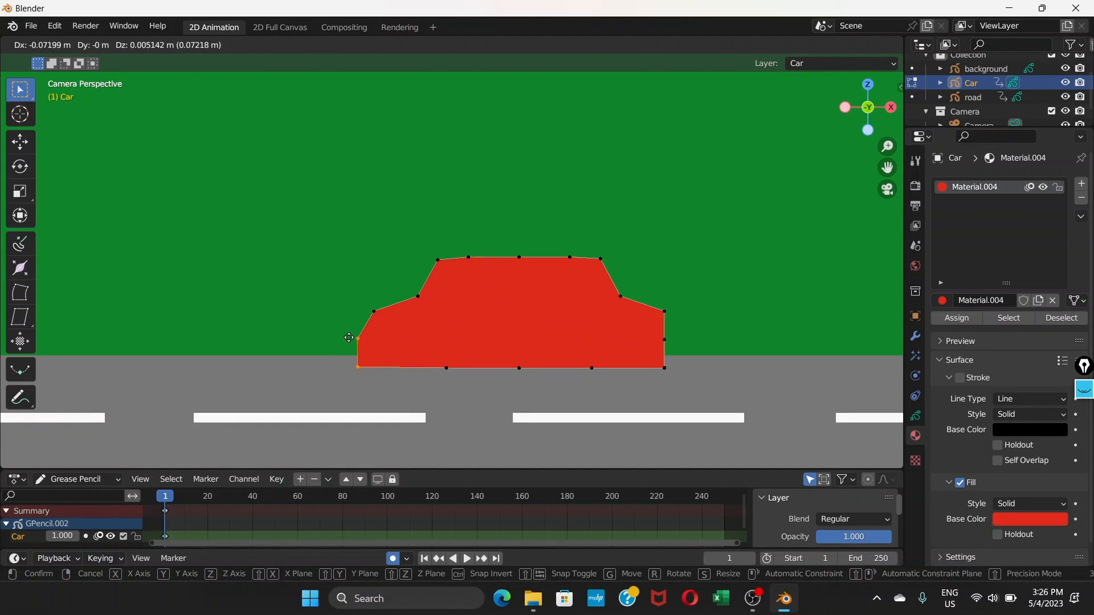
key("x")
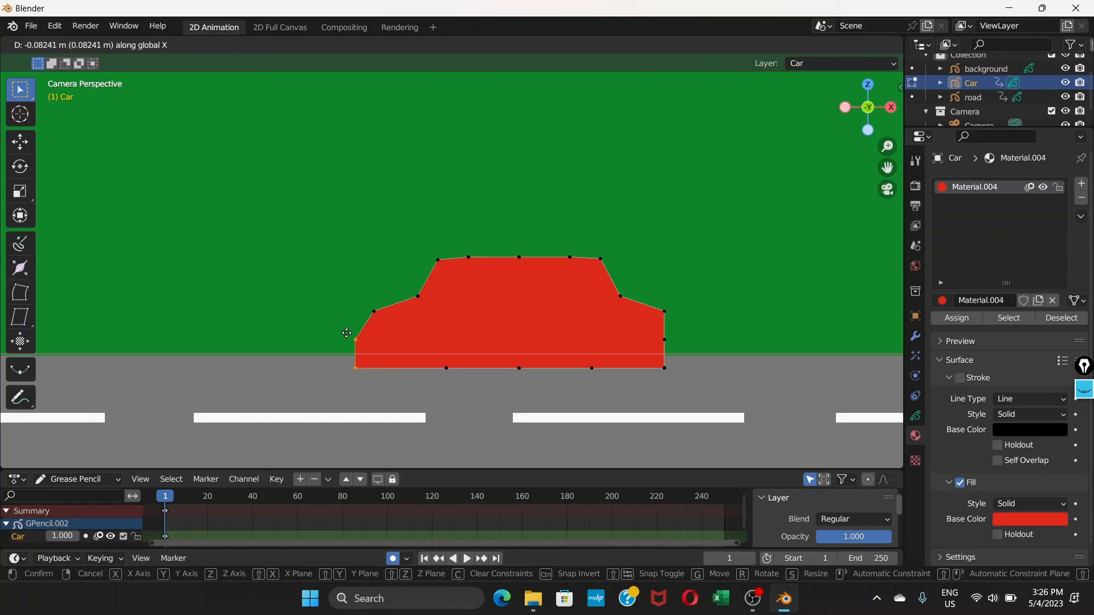
left_click(349, 338)
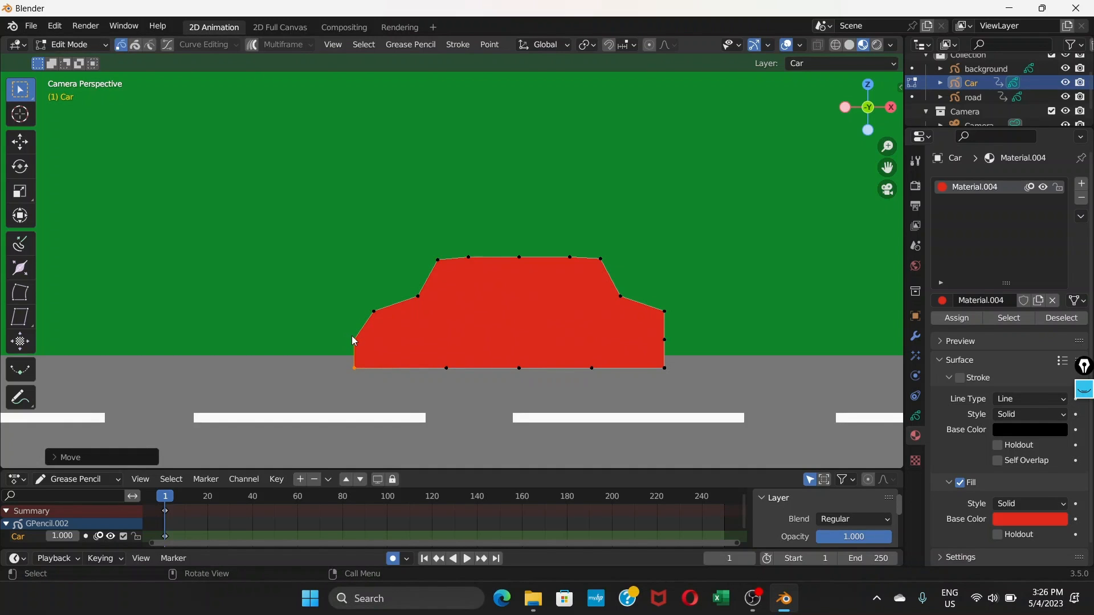
key("g")
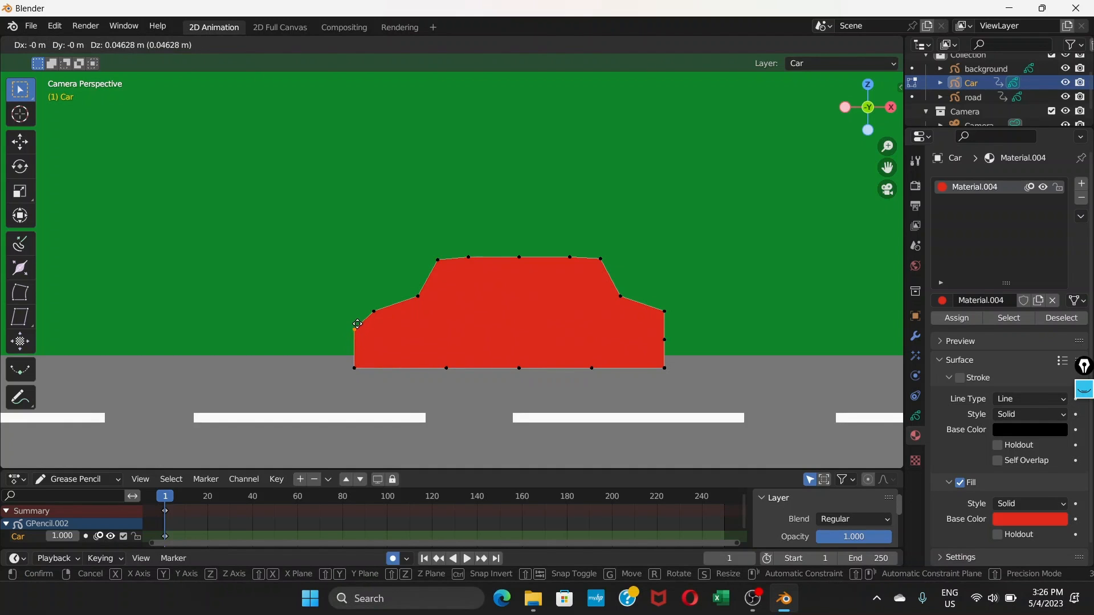
left_click(358, 325)
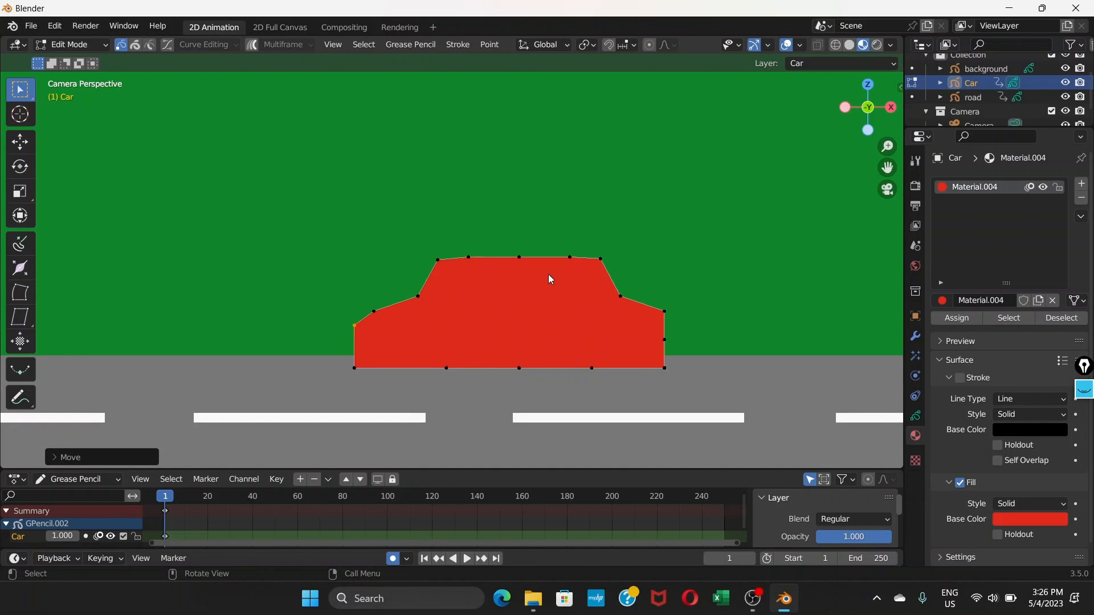
Switch the Car object to Draw Mode and activate the Polyline tool
left_click(86, 44)
left_click(77, 107)
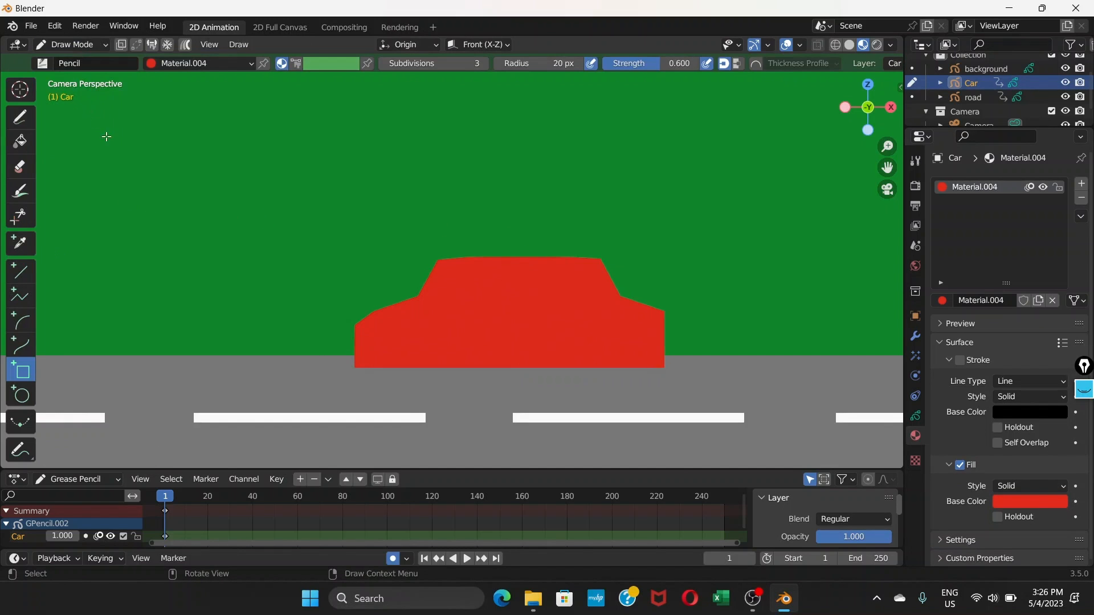
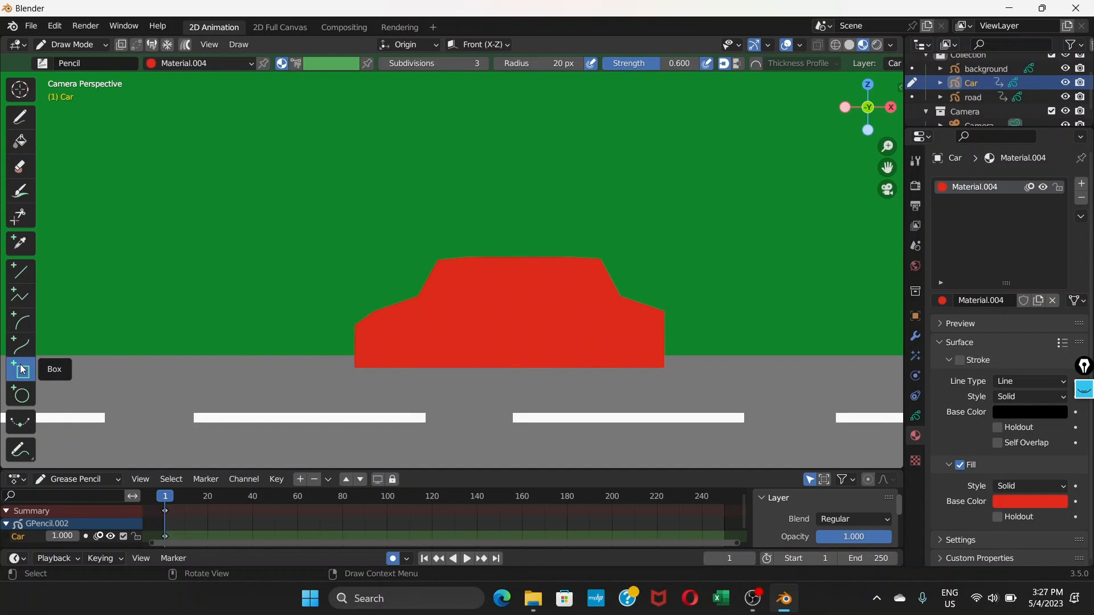
left_click(24, 302)
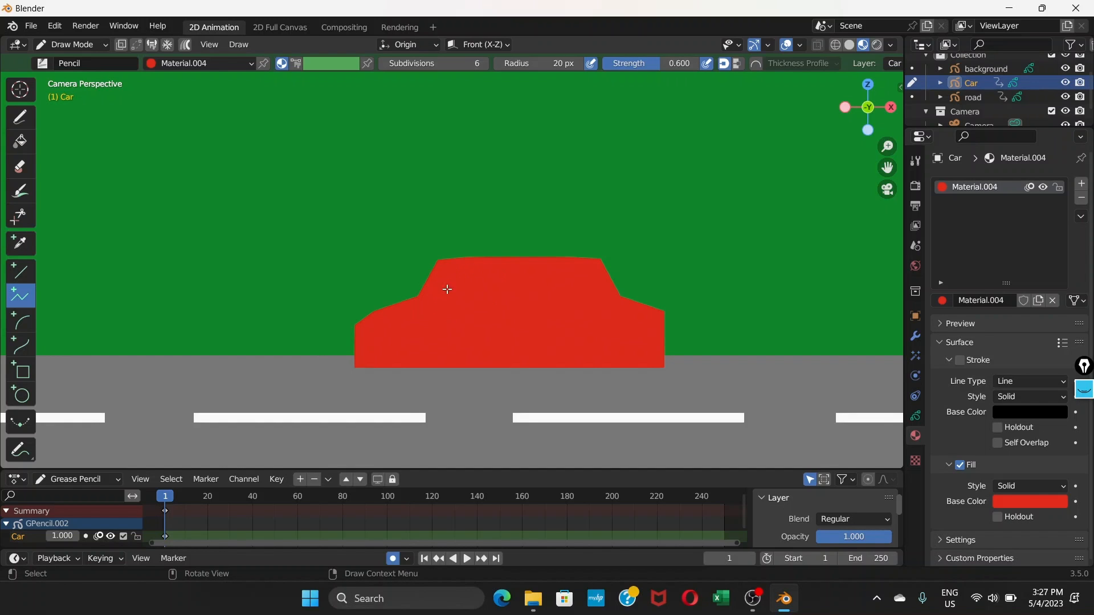
left_click(438, 291)
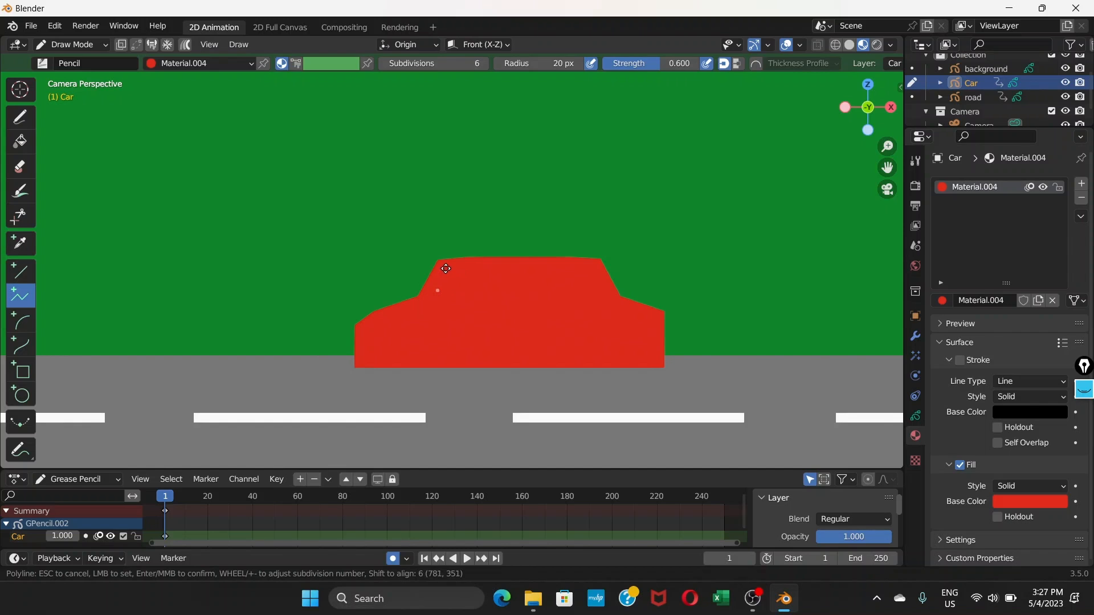
left_click(451, 268)
left_click(442, 297)
left_click(471, 270)
key("Escape")
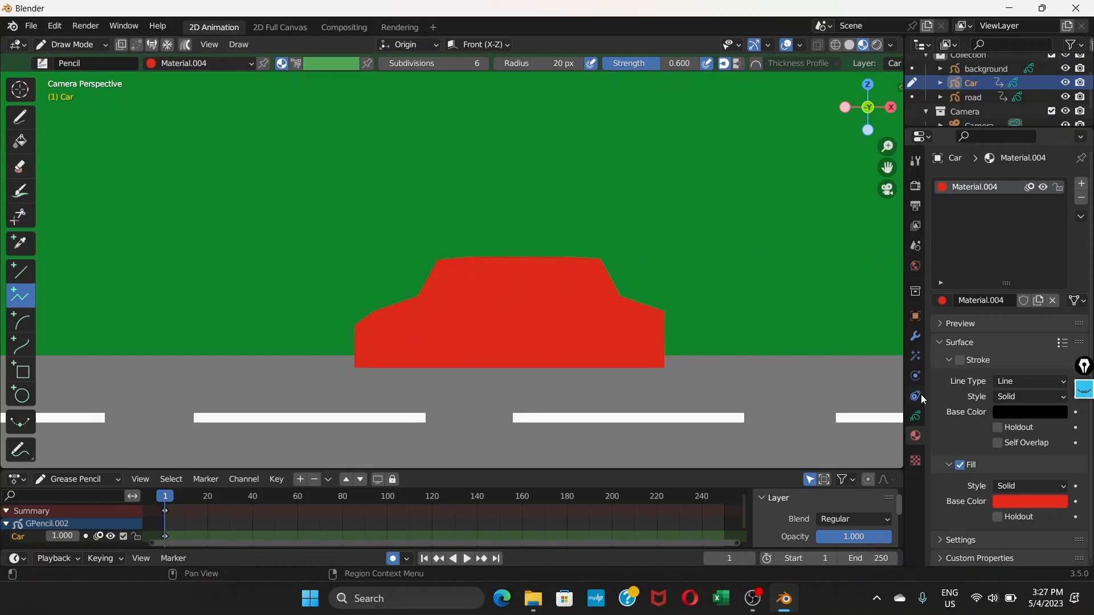
left_click(916, 416)
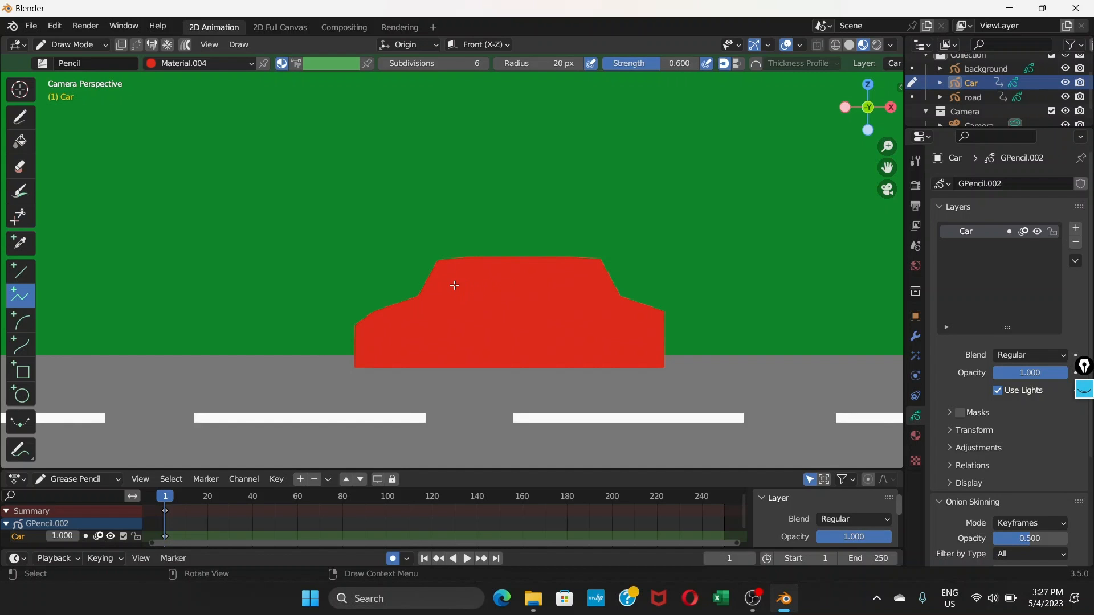
mouse_move(488, 292)
middle_mouse_down()
mouse_move(302, 303)
mouse_move(442, 318)
mouse_move(476, 272)
mouse_move(481, 303)
mouse_move(549, 237)
mouse_move(494, 297)
middle_mouse_up()
scroll(444, 316, "up", 4)
scroll(479, 285, "down", 1)
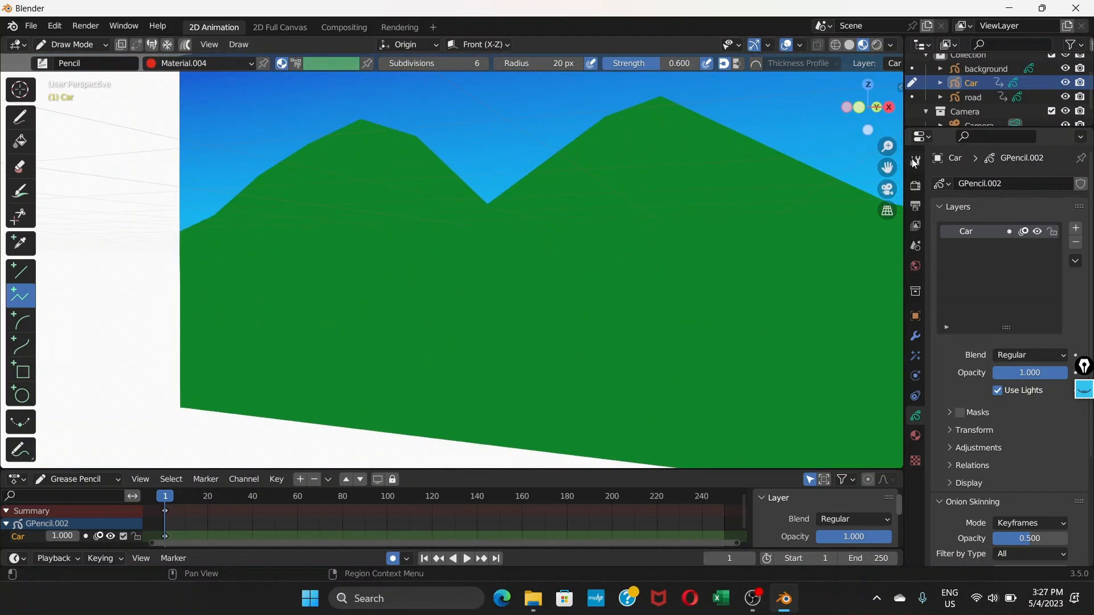
left_click(887, 191)
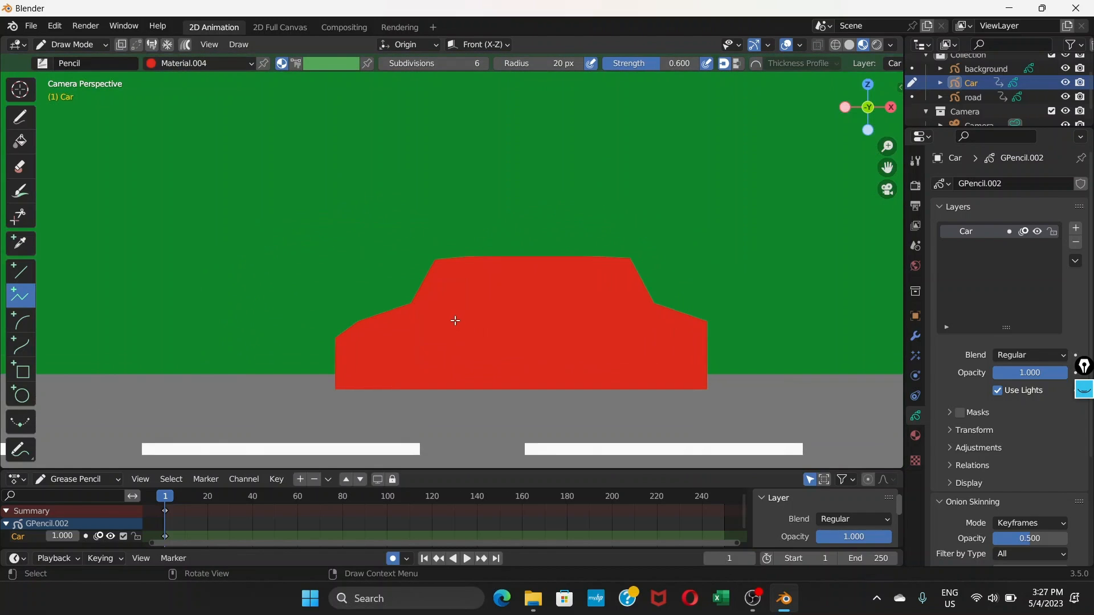
scroll(455, 321, "down", 1)
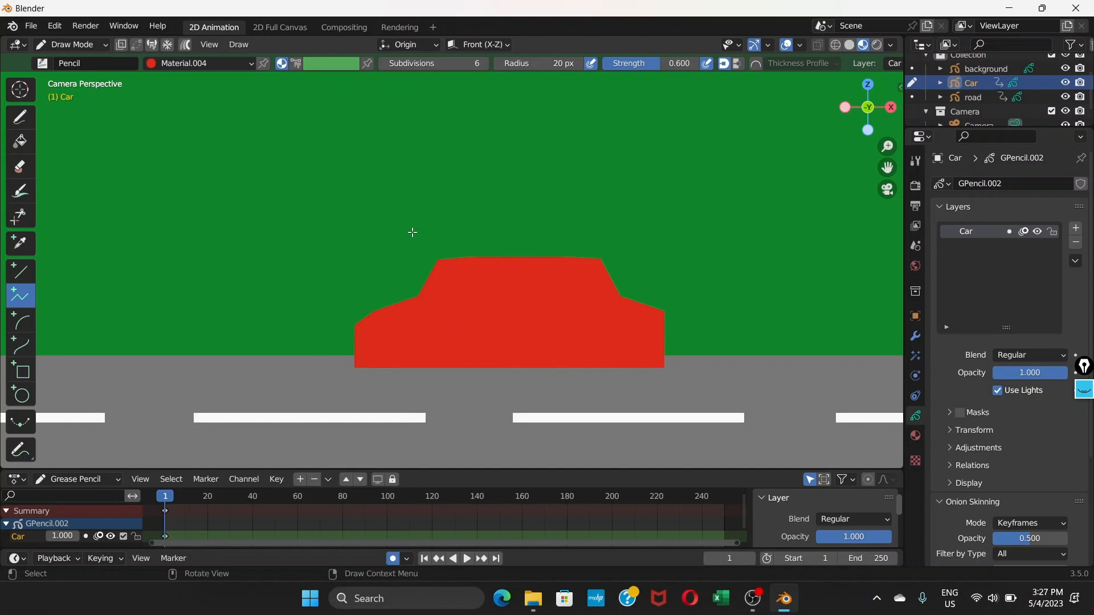
Try out the Polyline tool with a filled five-point shape in the empty area beside the scene, and undo it
scroll(396, 266, "down", 1)
scroll(566, 268, "up", 8, "ctrl")
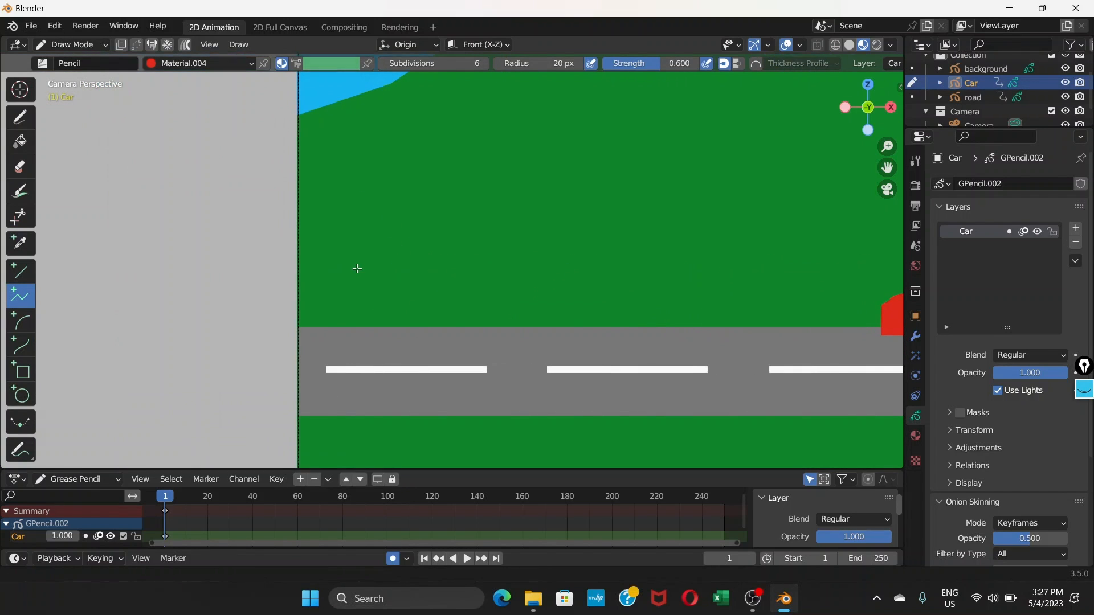
left_click(149, 264)
left_click(228, 273)
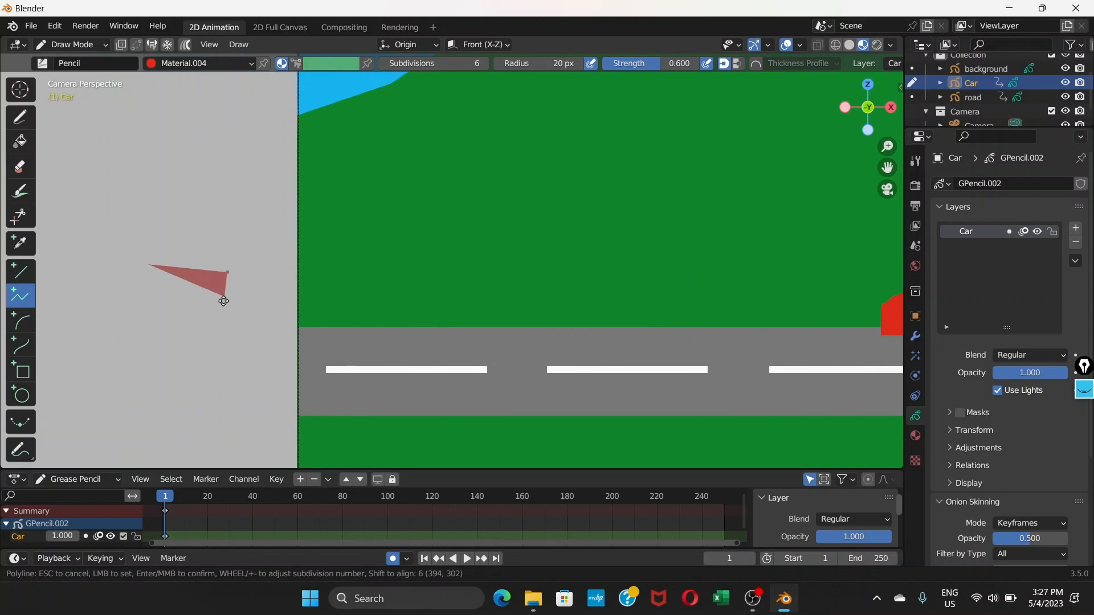
left_click(148, 322)
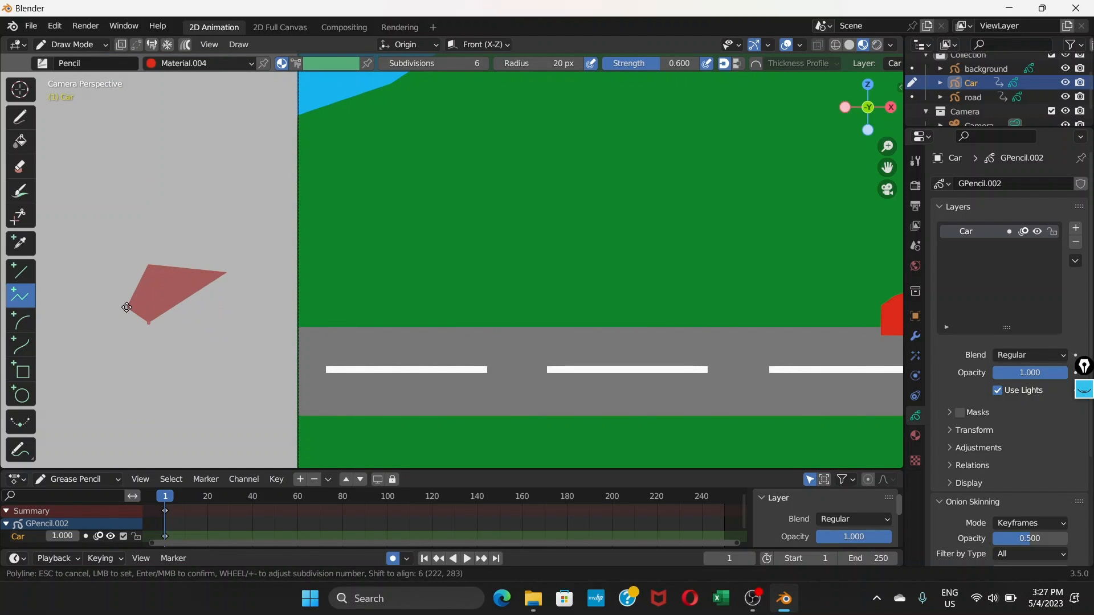
left_click(127, 308)
left_click(71, 298)
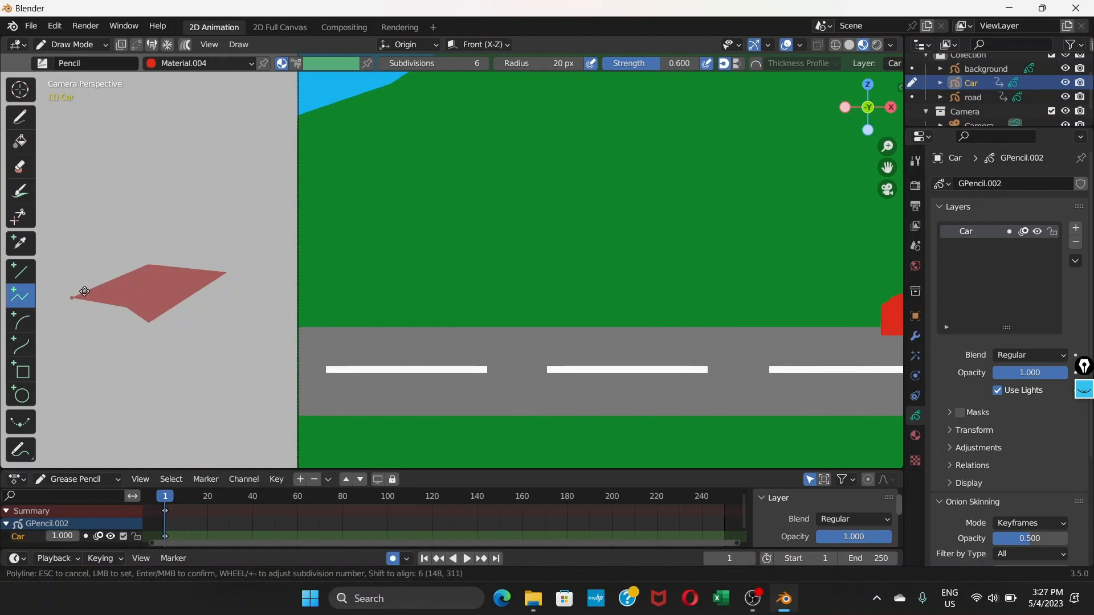
key("Return")
key("ctrl+z")
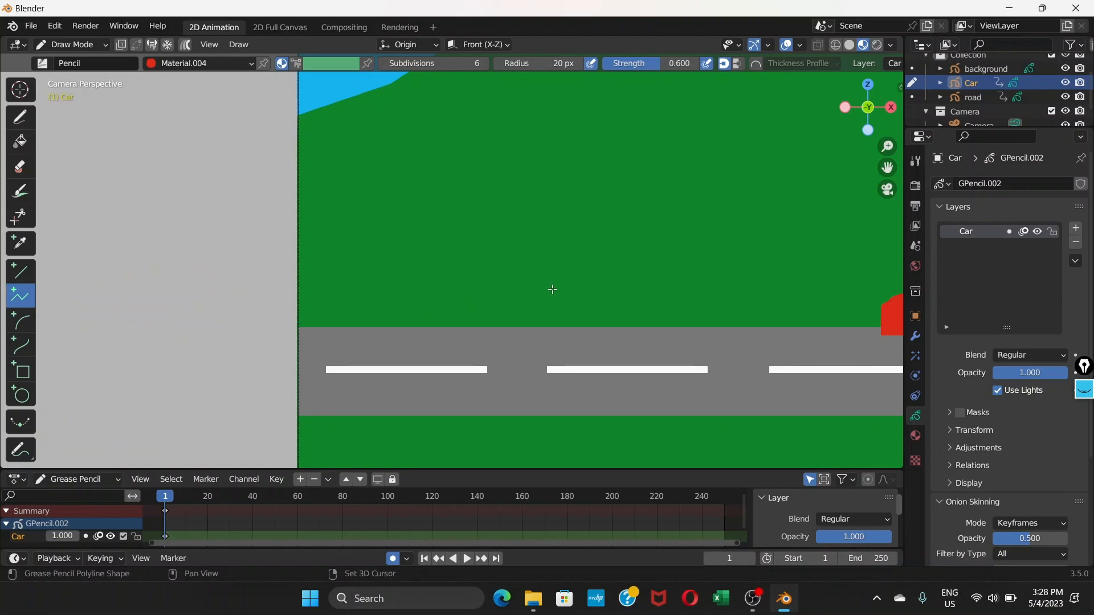
middle_click_drag(554, 289, 246, 288, "shift")
middle_click_drag(458, 289, 333, 294, "shift")
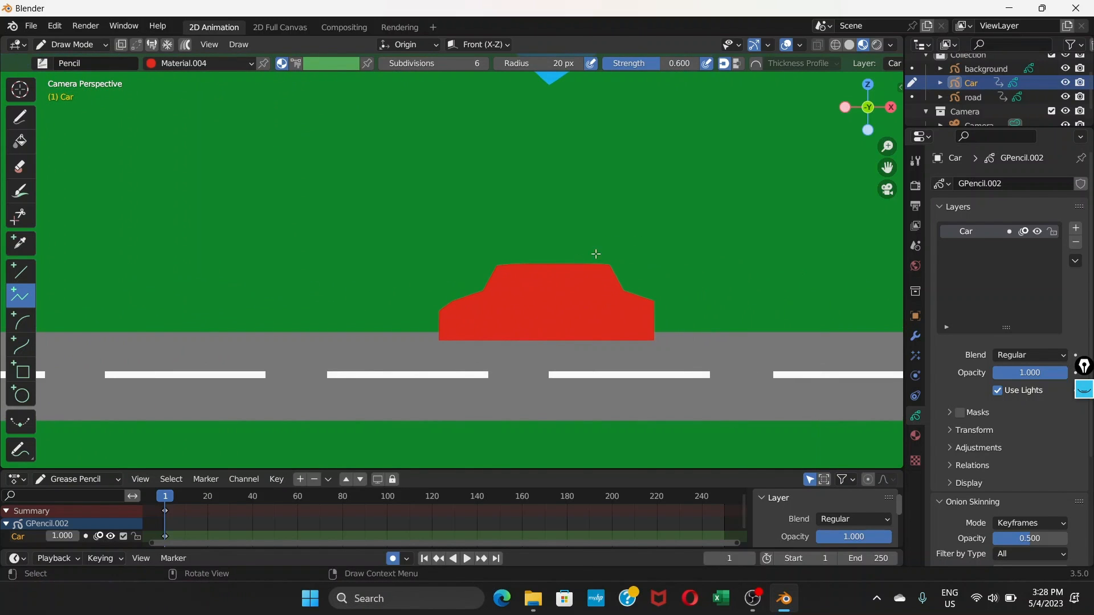
key("Tab")
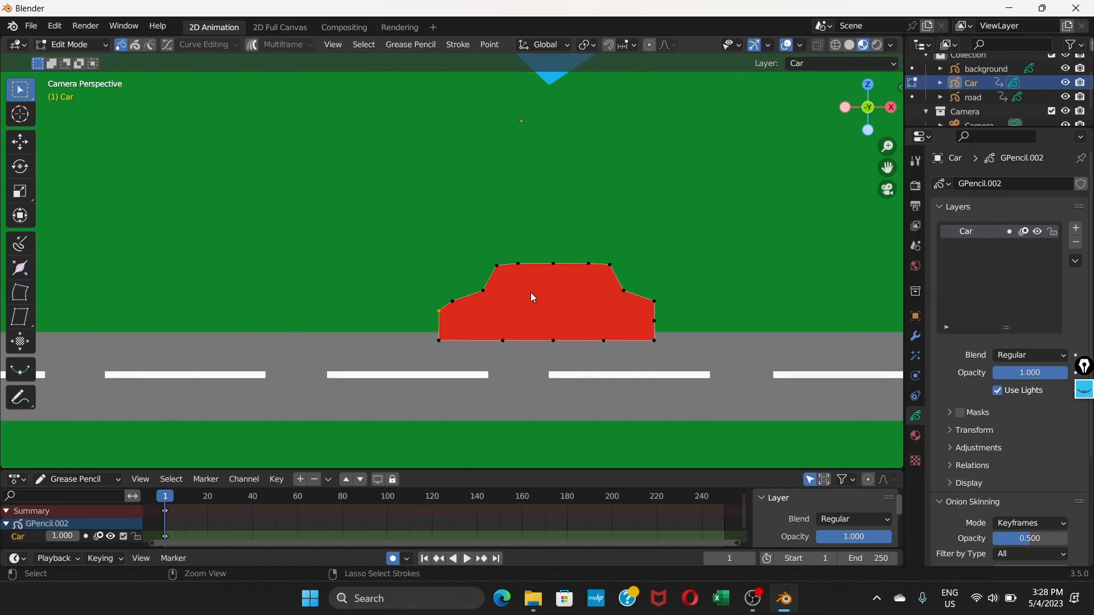
left_click(104, 48)
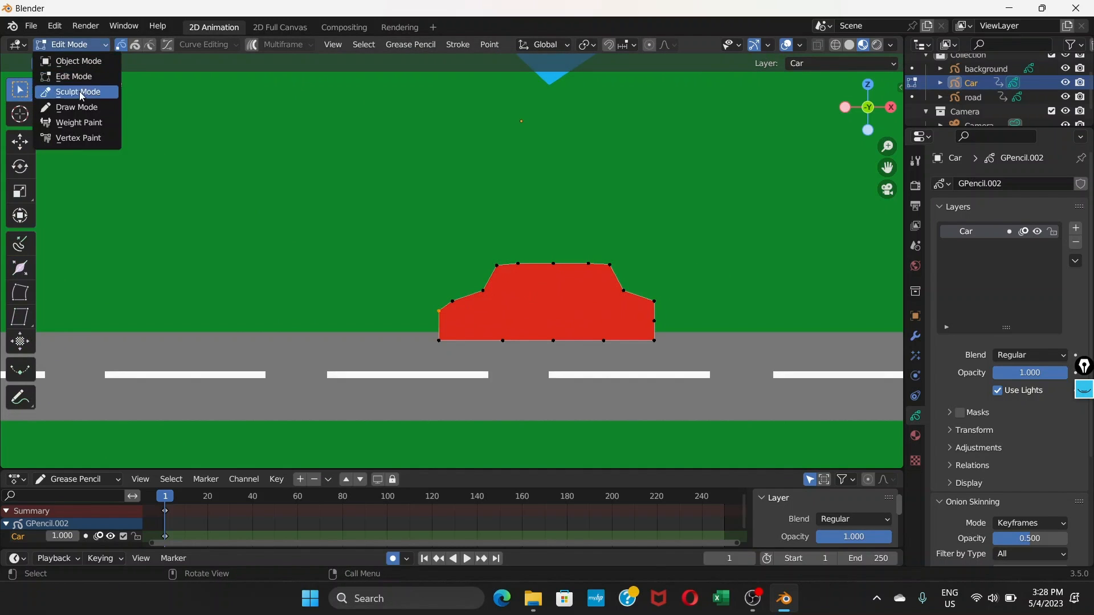
left_click(67, 94)
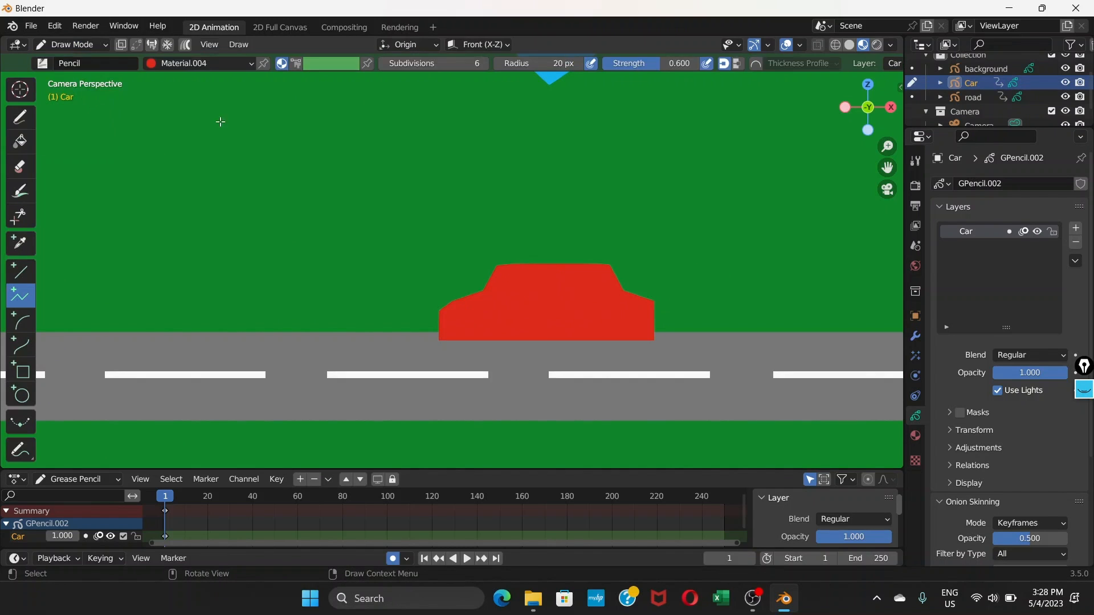
Add a second material to the car and set its fill to dark blue with hue 0.652, saturation 0.978 and value 0.259
left_click(914, 439)
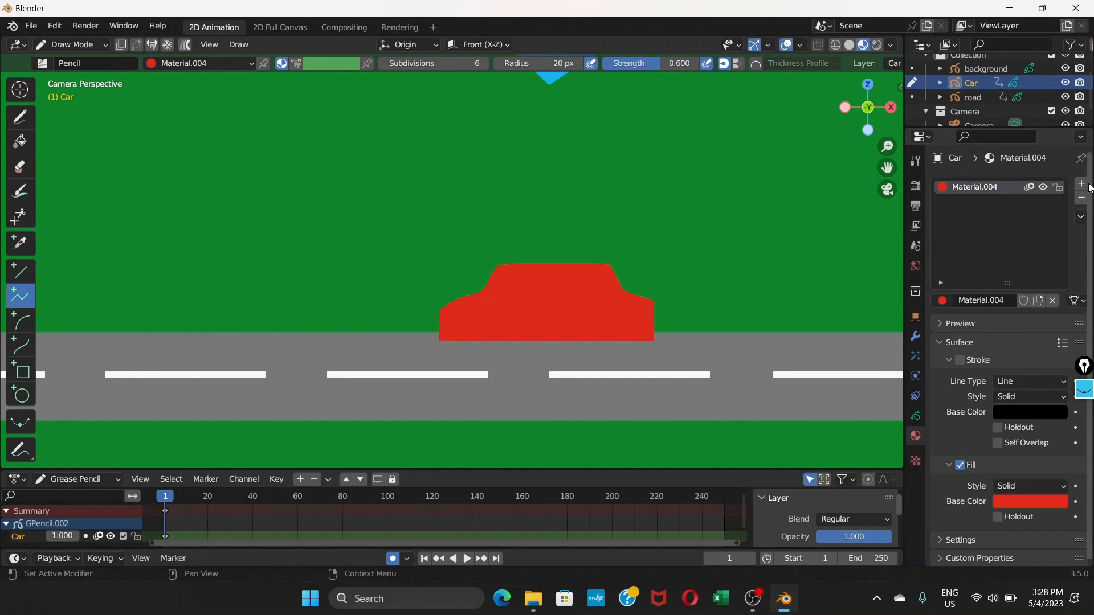
left_click(1082, 184)
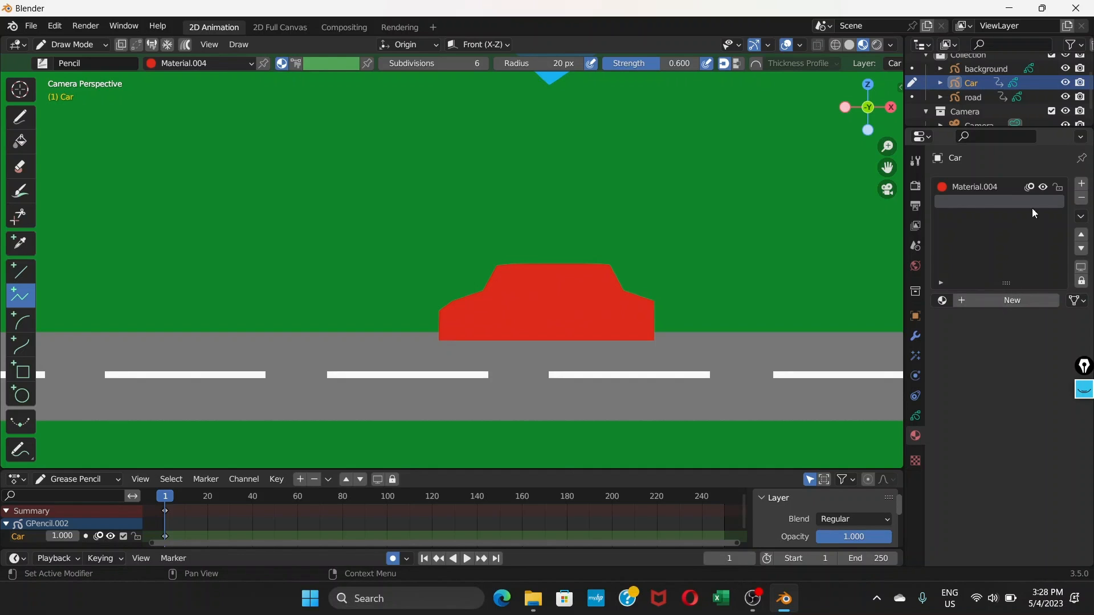
left_click(1002, 301)
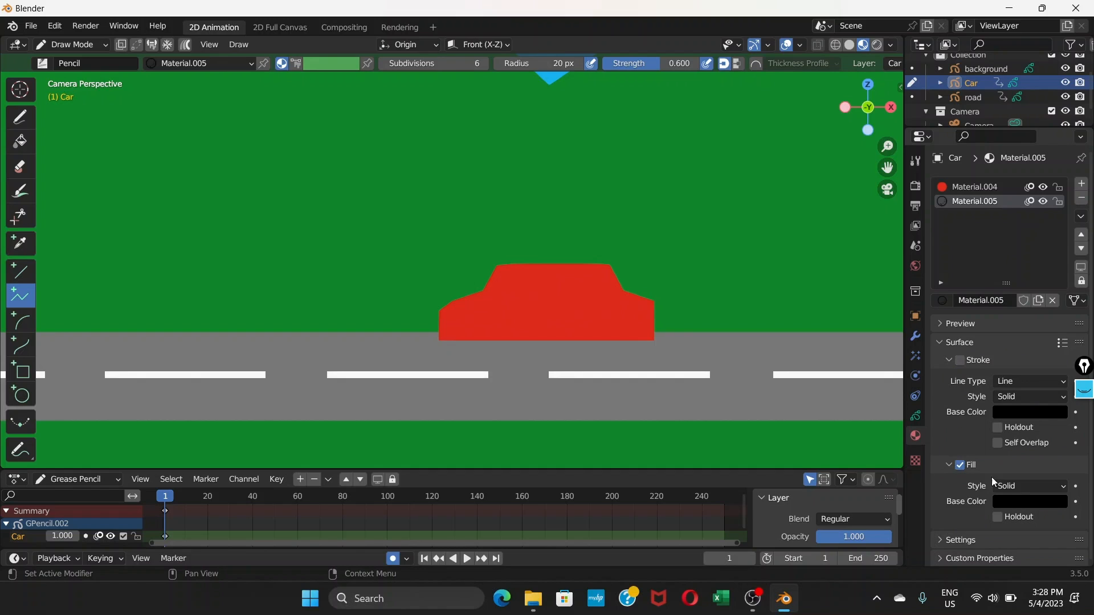
left_click(1028, 501)
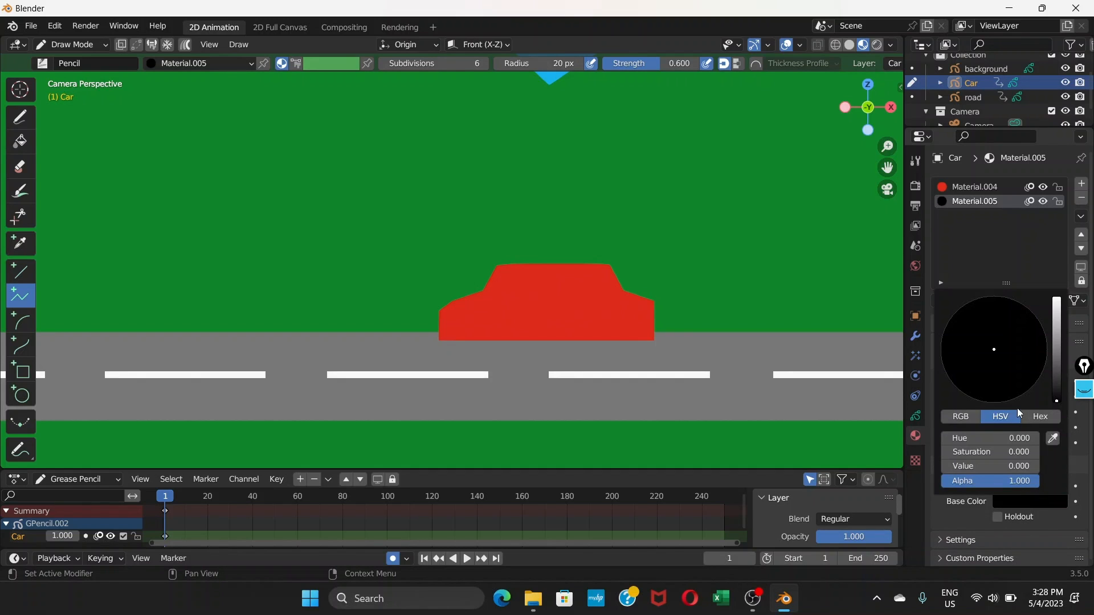
left_click(1057, 332)
left_click(1024, 314)
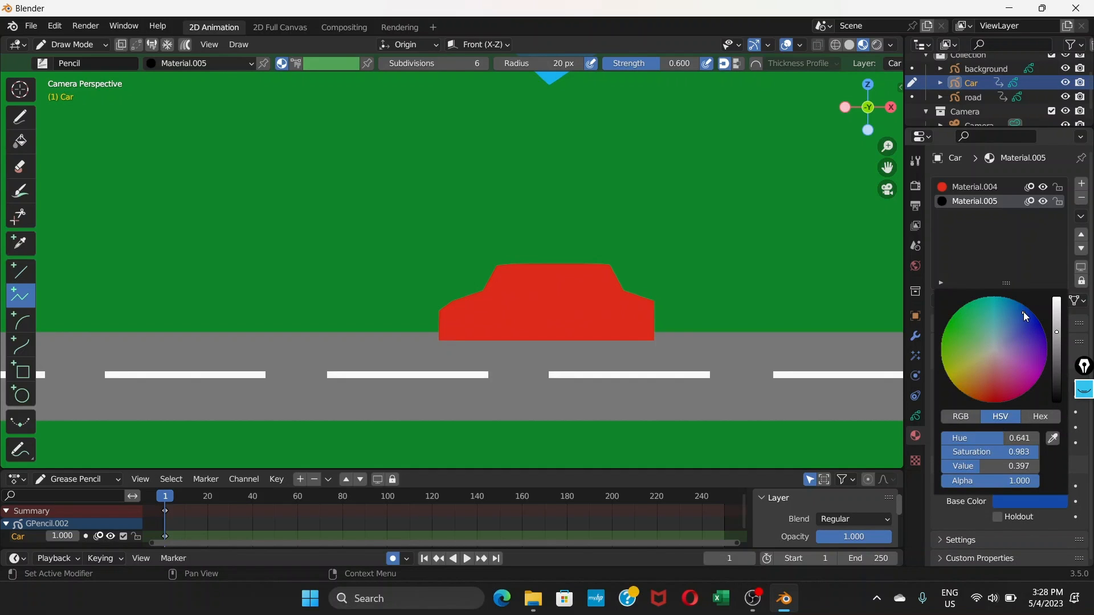
left_click(1031, 319)
left_click_drag(1032, 323, 1057, 344)
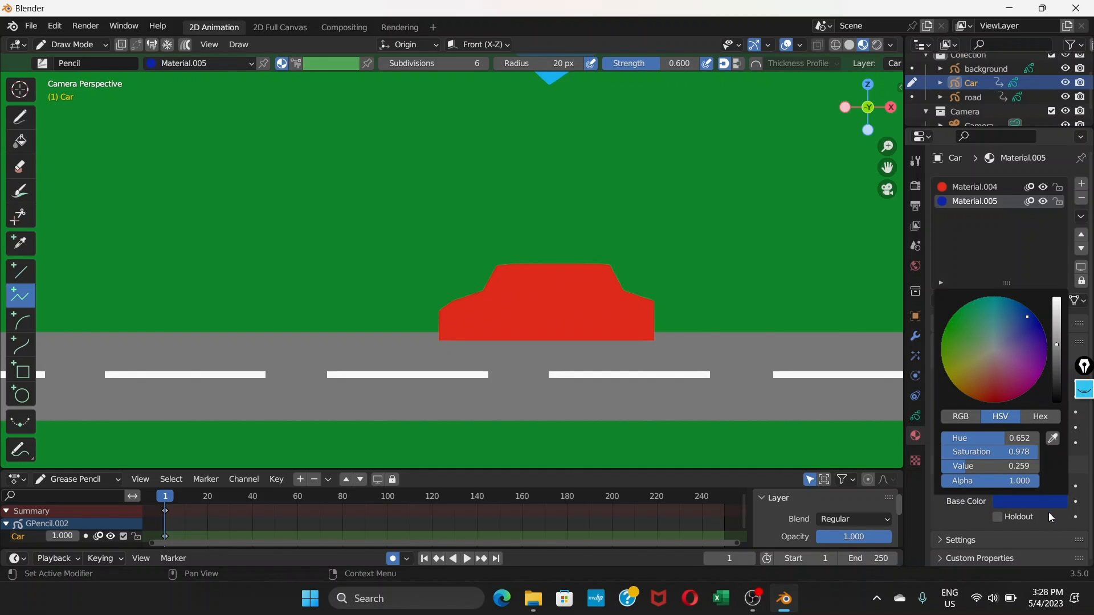
Try to draw a four-cornered dark blue window in the left half of the cabin as a polyline, and undo it
scroll(557, 312, "up", 1)
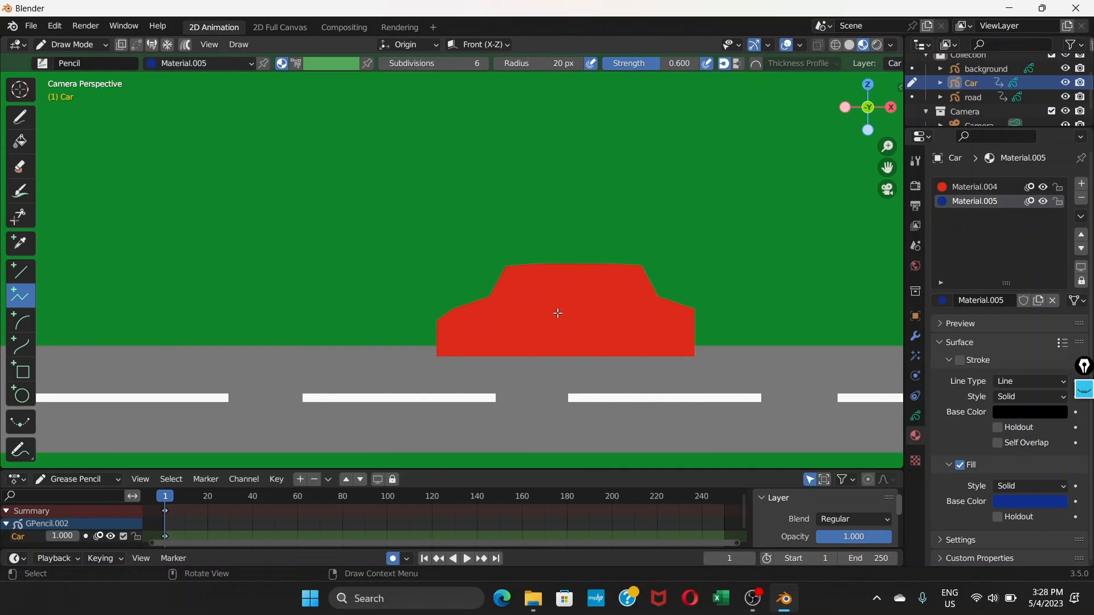
scroll(513, 291, "up", 1)
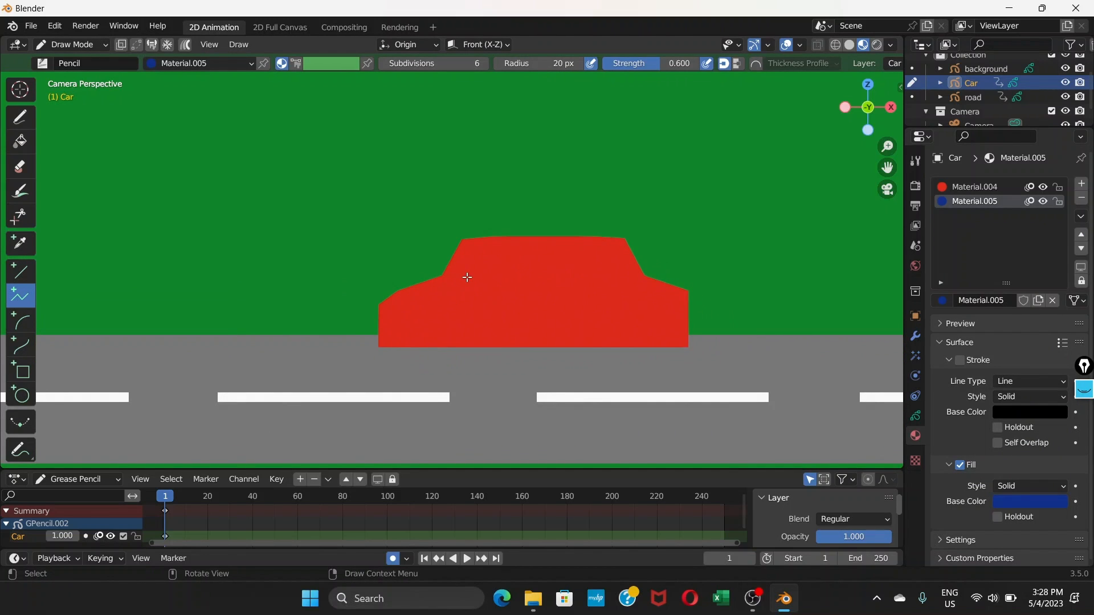
left_click(461, 275)
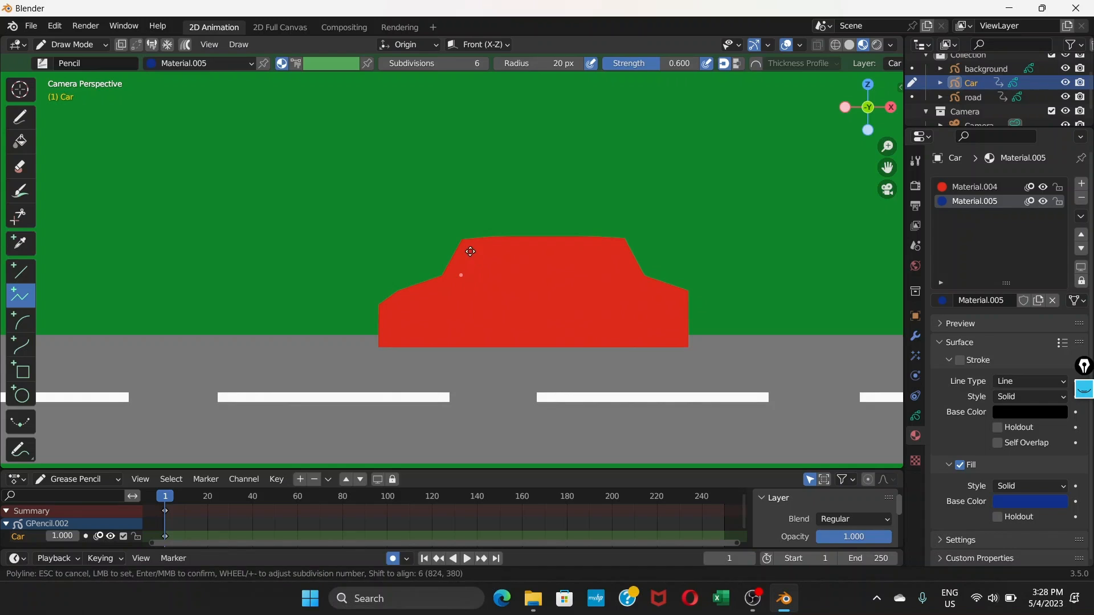
left_click(473, 247)
left_click(538, 247)
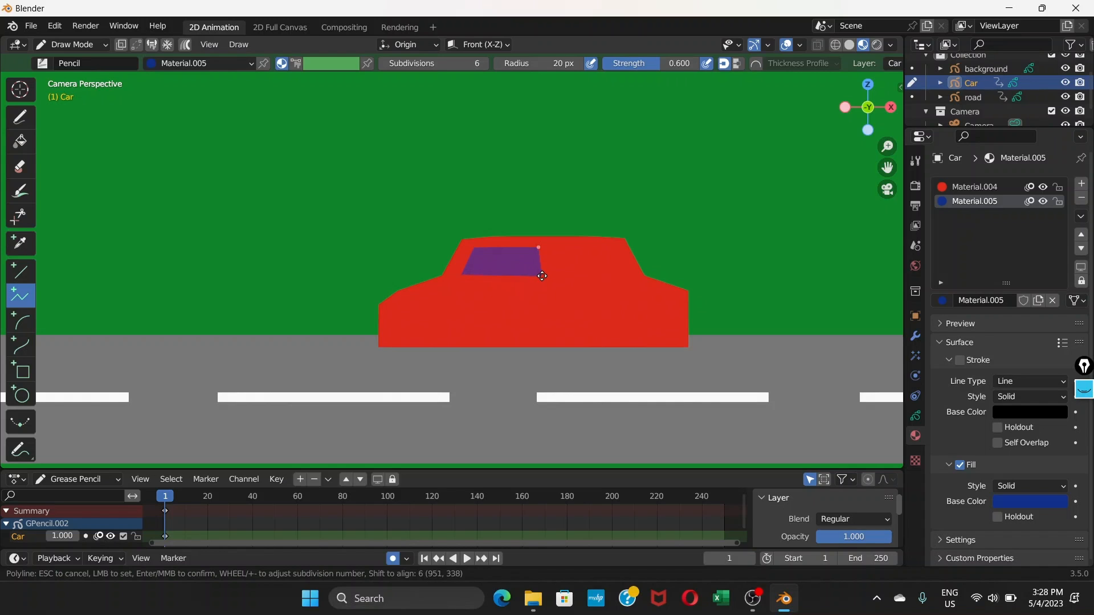
left_click(541, 274)
key("Return")
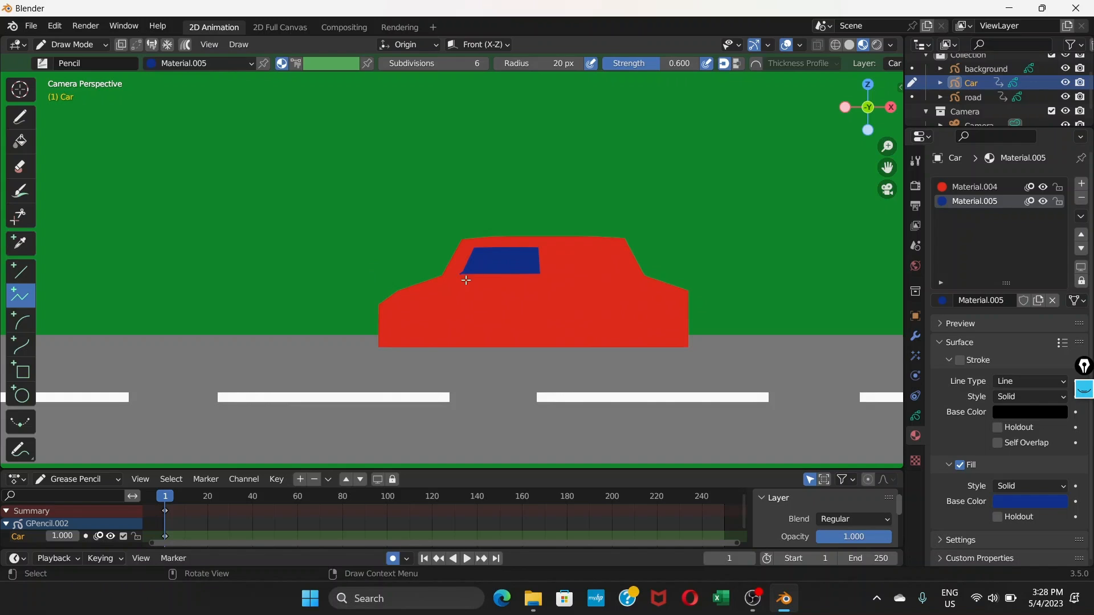
scroll(466, 280, "up", 3)
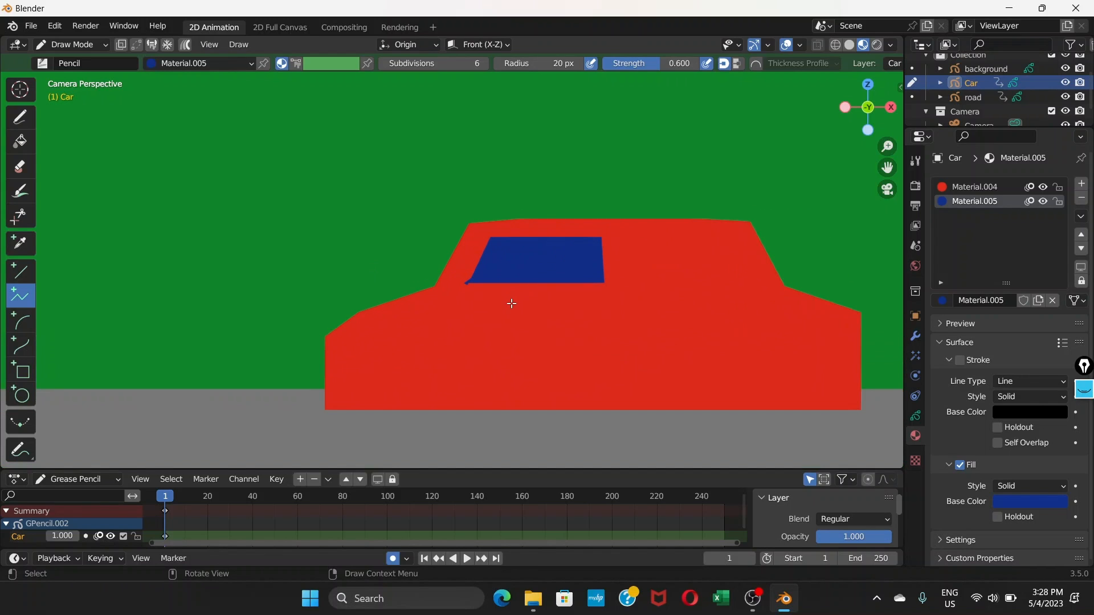
key("ctrl+z")
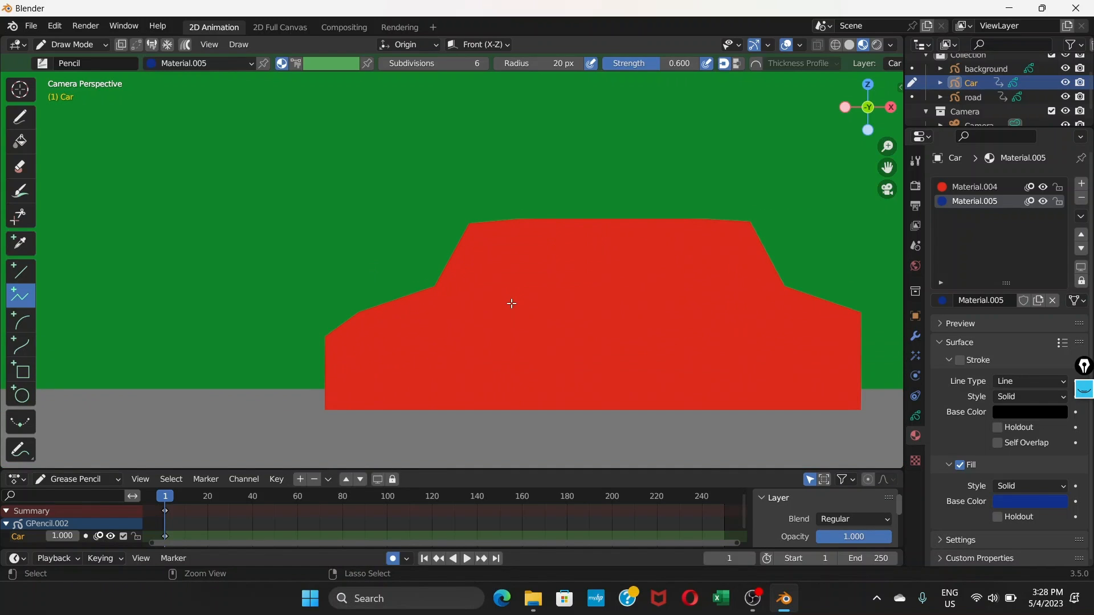
Draw a closed dark blue polyline window in the left half of the cabin, with both sides slanted parallel to the windshield edge
left_click(465, 286)
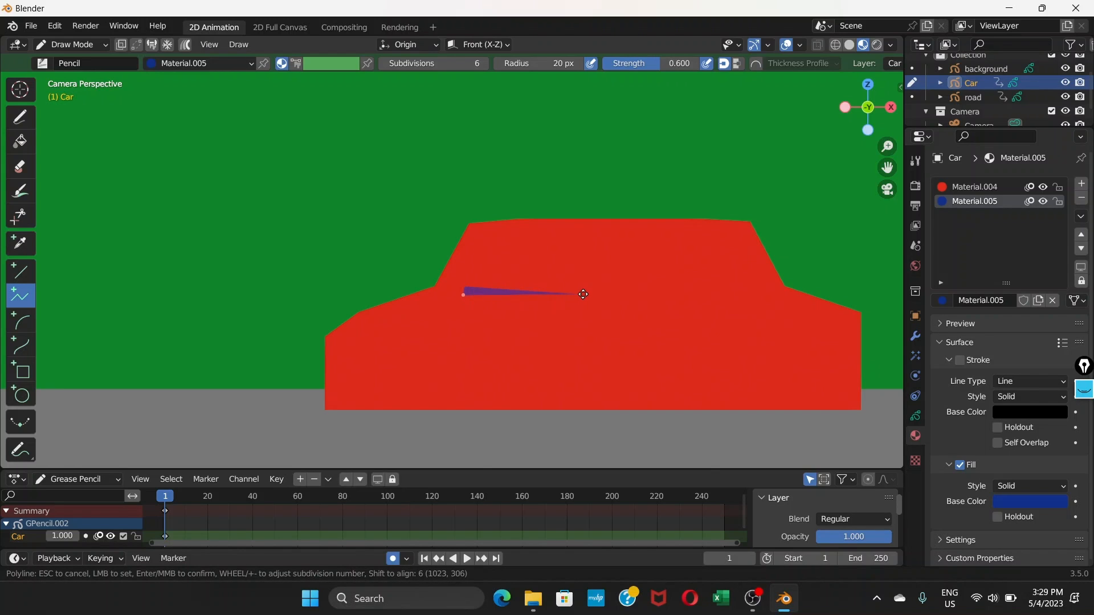
left_click(589, 294)
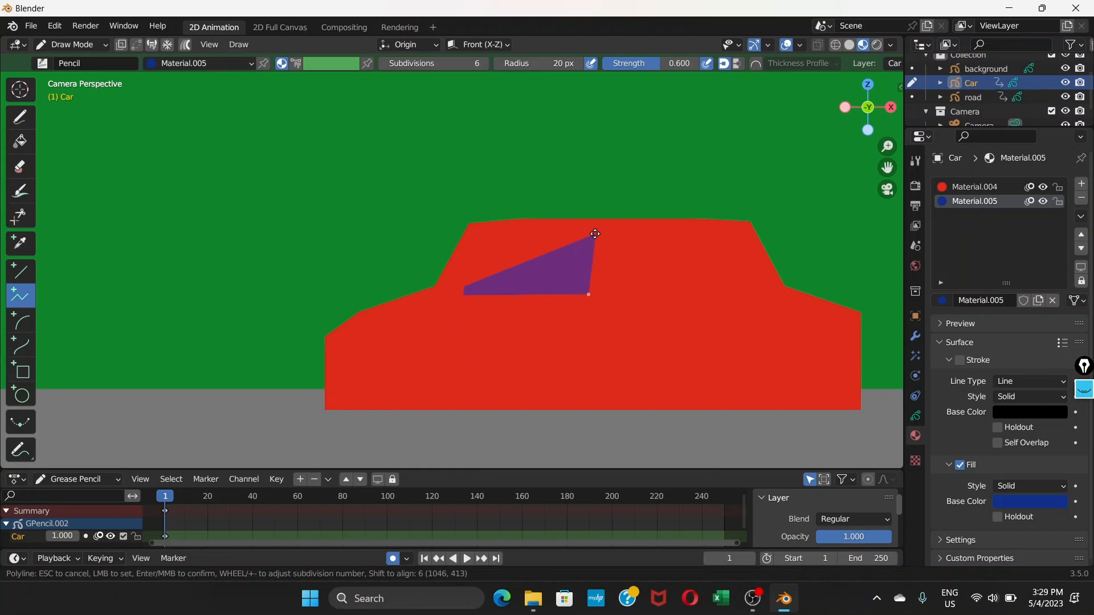
left_click(604, 234)
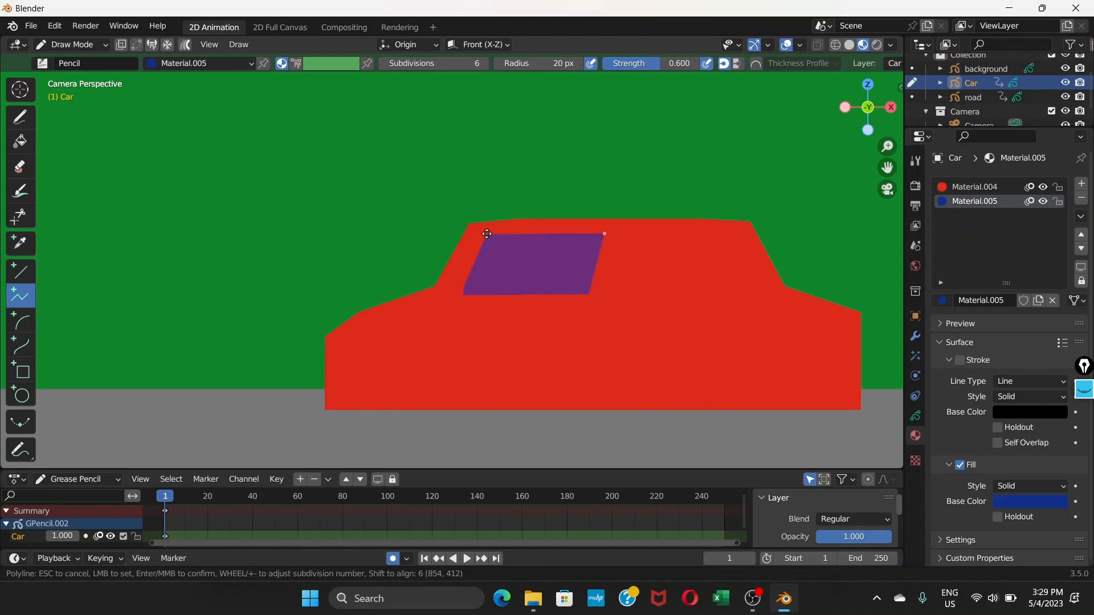
key("Return")
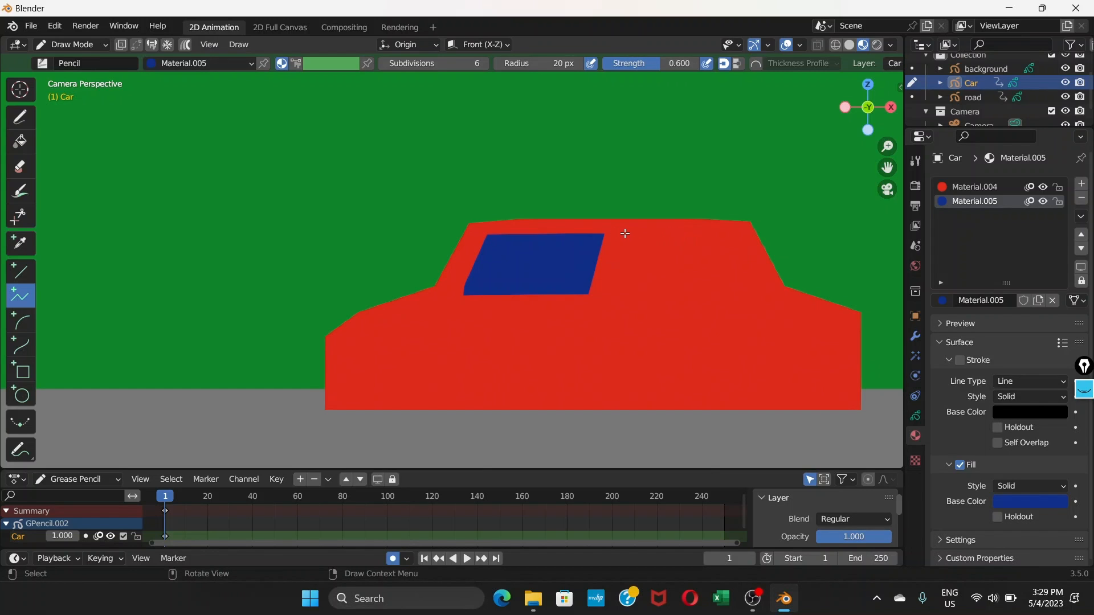
Draw a closed four-cornered dark blue polyline window in the right half of the cabin, leaving a narrow slanted pillar between both windows
left_click(730, 235)
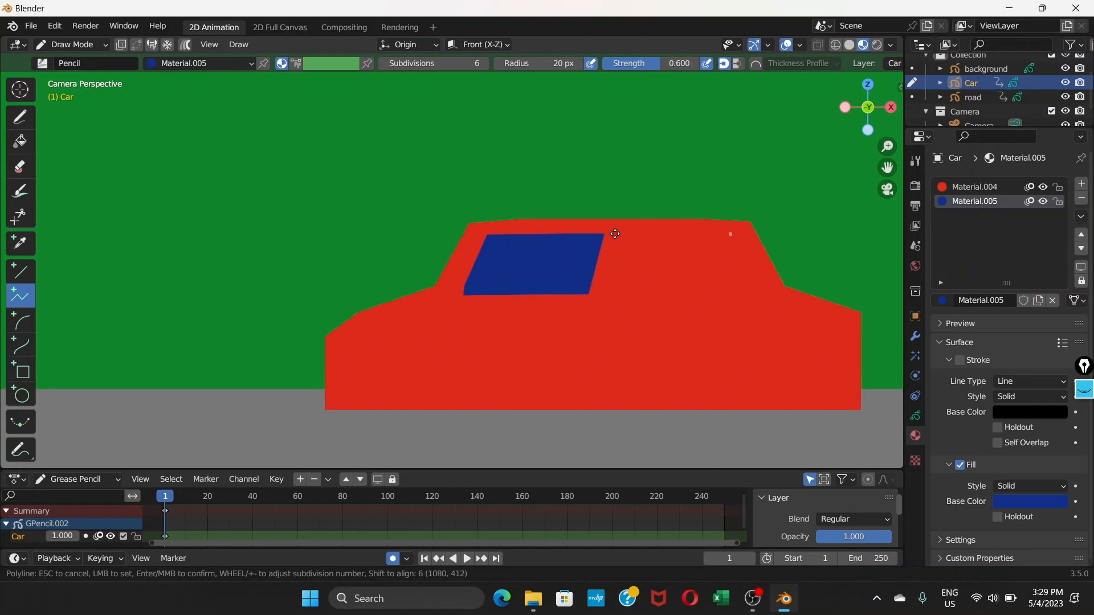
left_click(620, 235)
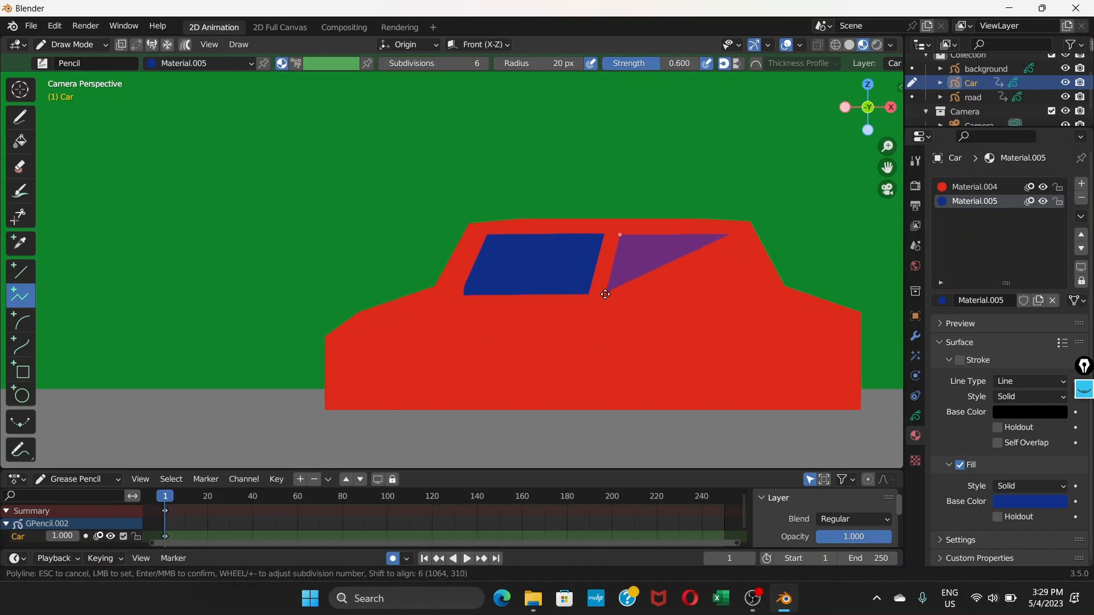
left_click(605, 295)
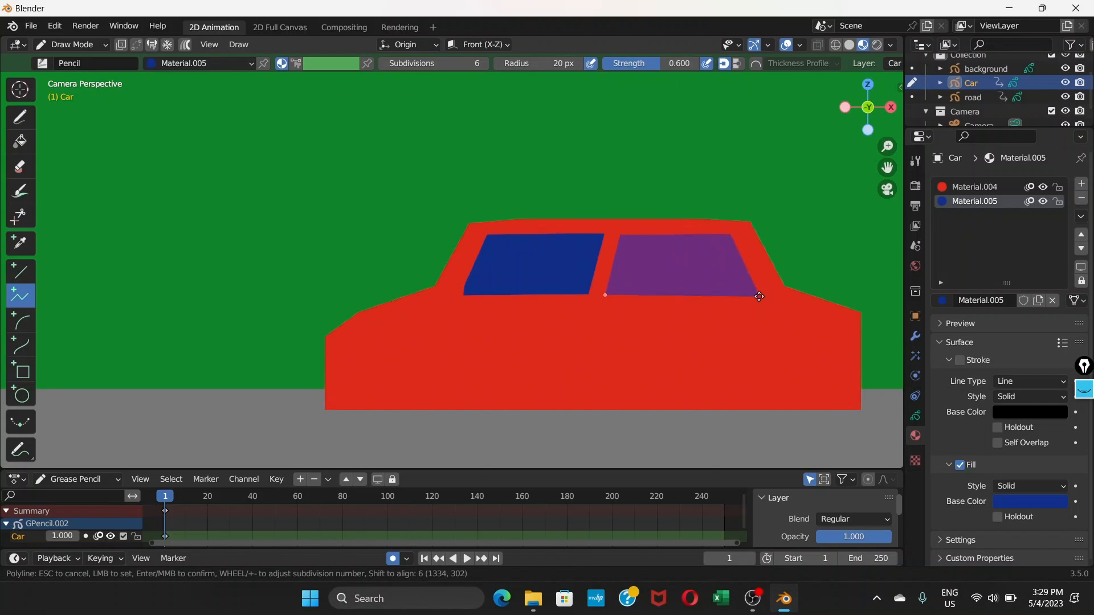
left_click(756, 296)
key("Return")
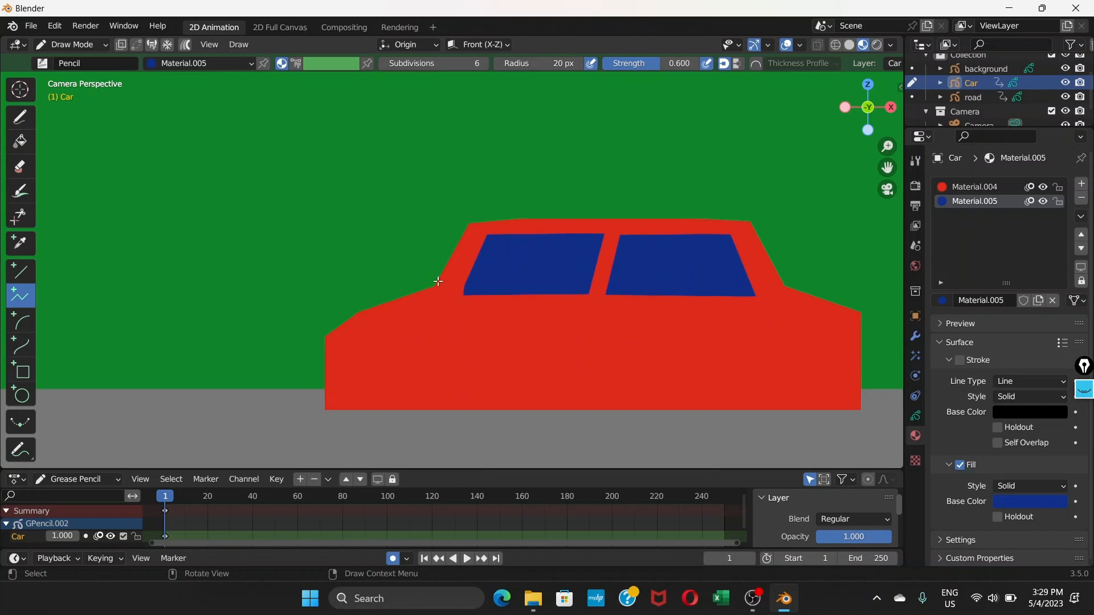
Switch the car to Edit Mode and select a point on the left window's bottom edge
left_click(98, 48)
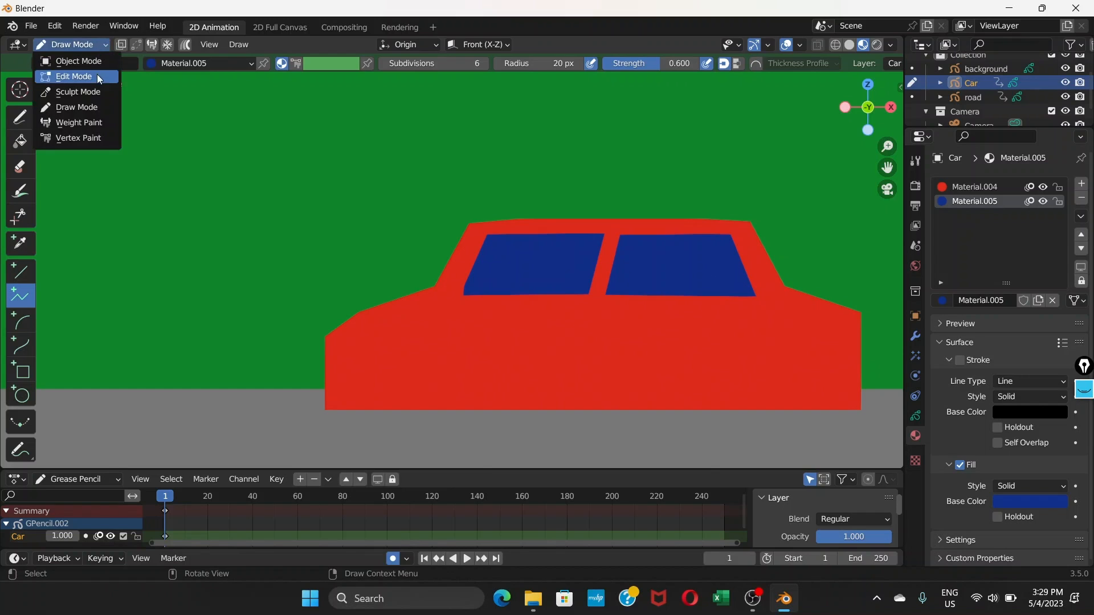
left_click(97, 75)
scroll(567, 273, "up", 1)
left_click(520, 271)
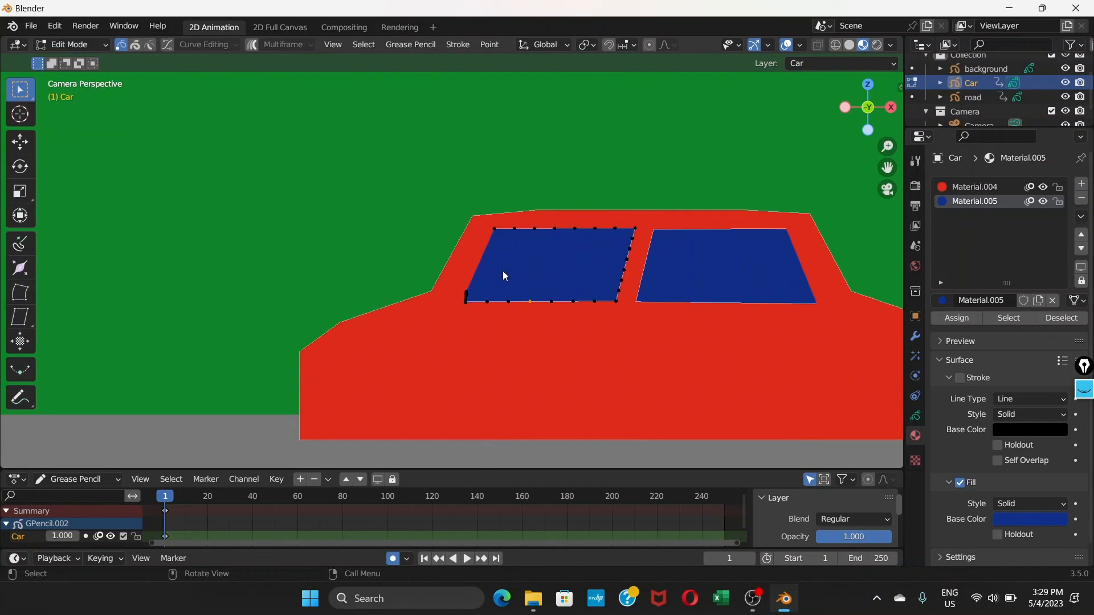
Try to dissolve the box-selected cluster of points at the left window's lower-left corner, and undo it
scroll(491, 275, "down", 1)
scroll(489, 279, "up", 3)
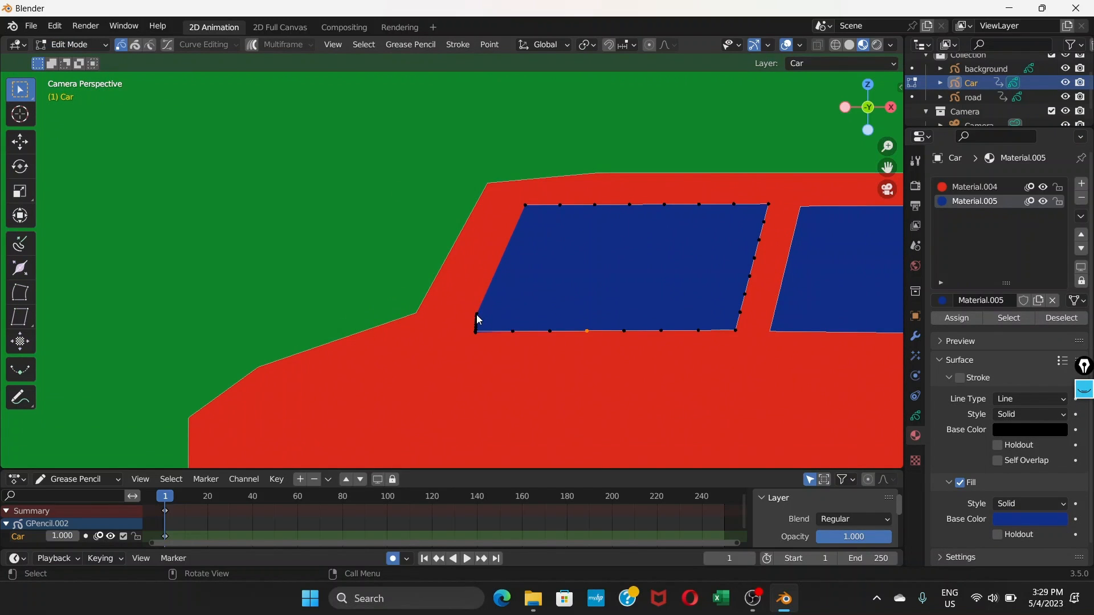
key("b")
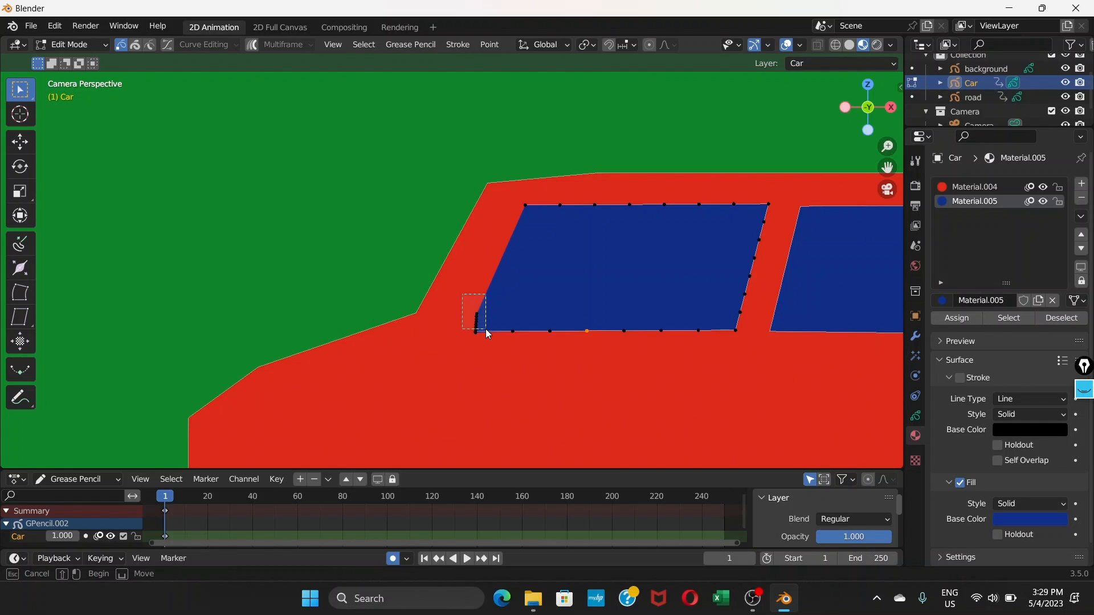
left_click_drag(486, 329, 486, 328)
right_click(478, 310)
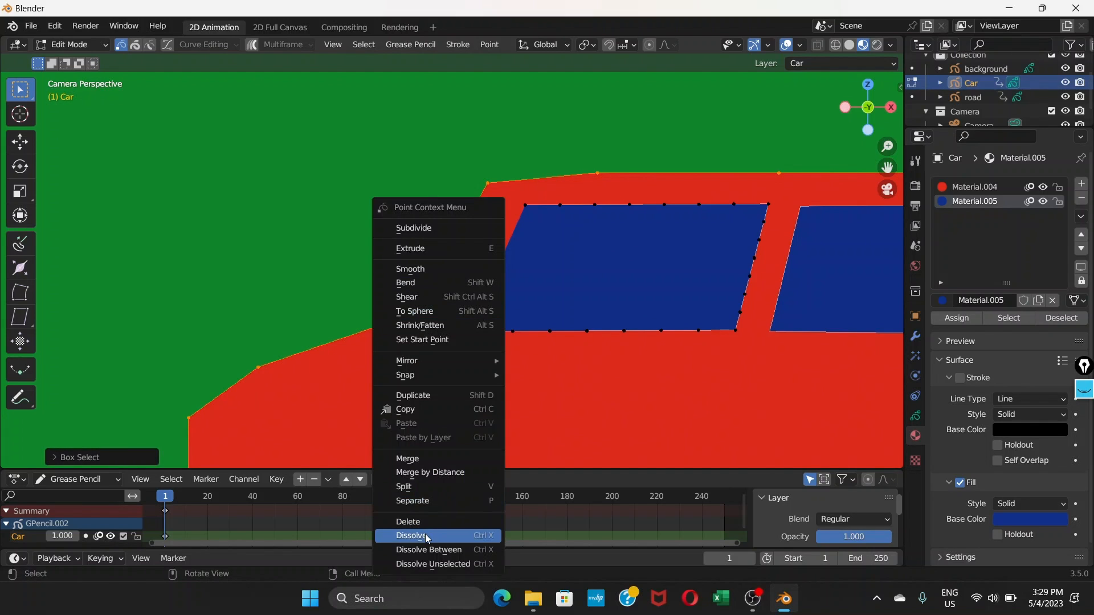
left_click(428, 537)
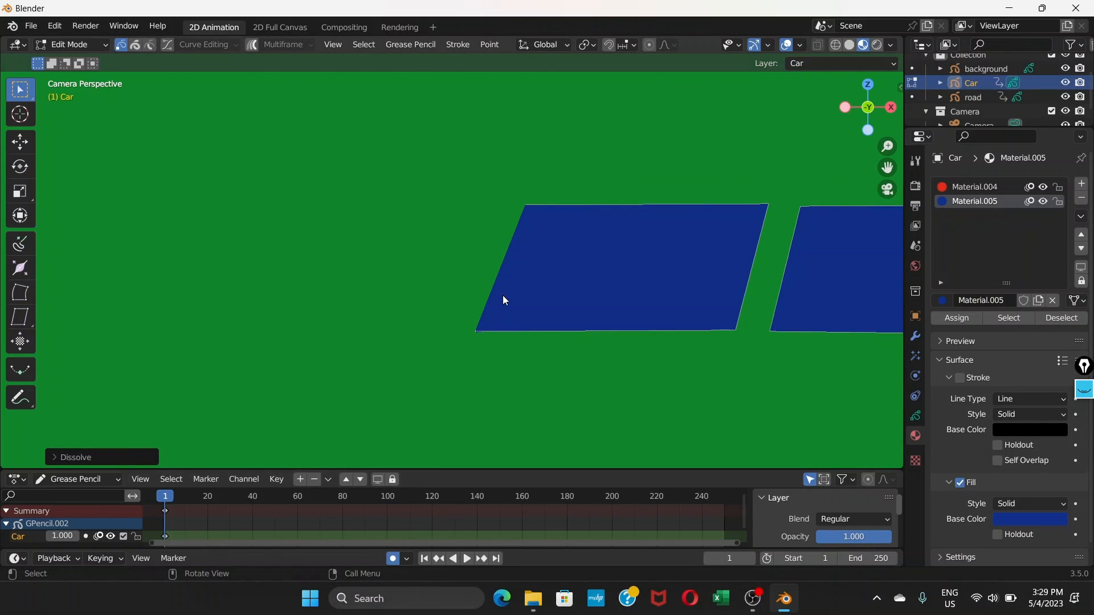
key("ctrl+z")
key("ctrl+z")
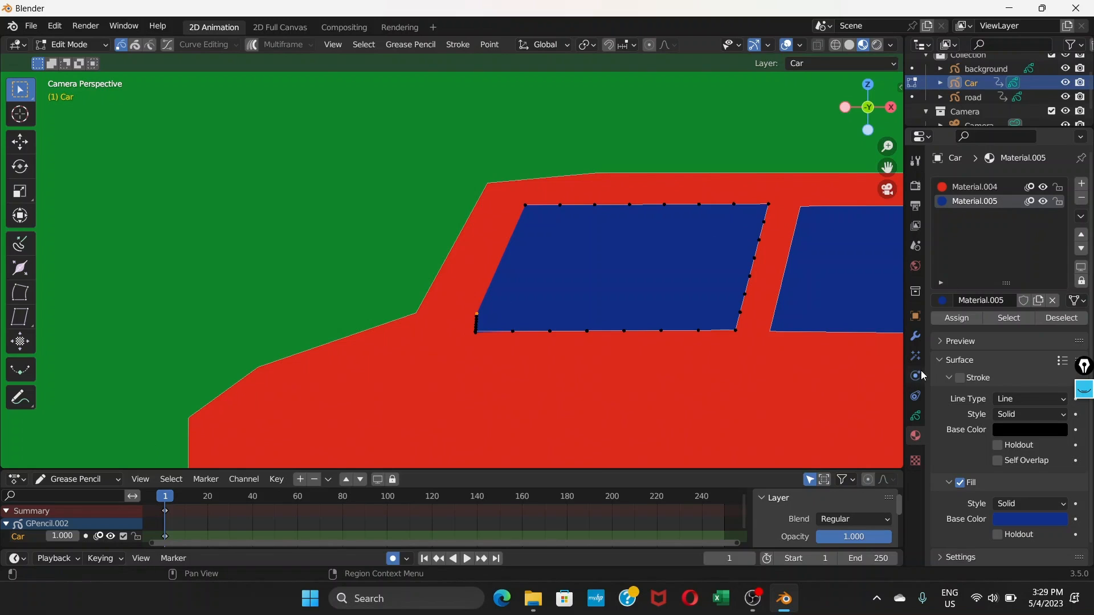
Show the car's Grease Pencil layers and examine how the window and body strokes share them
left_click(916, 416)
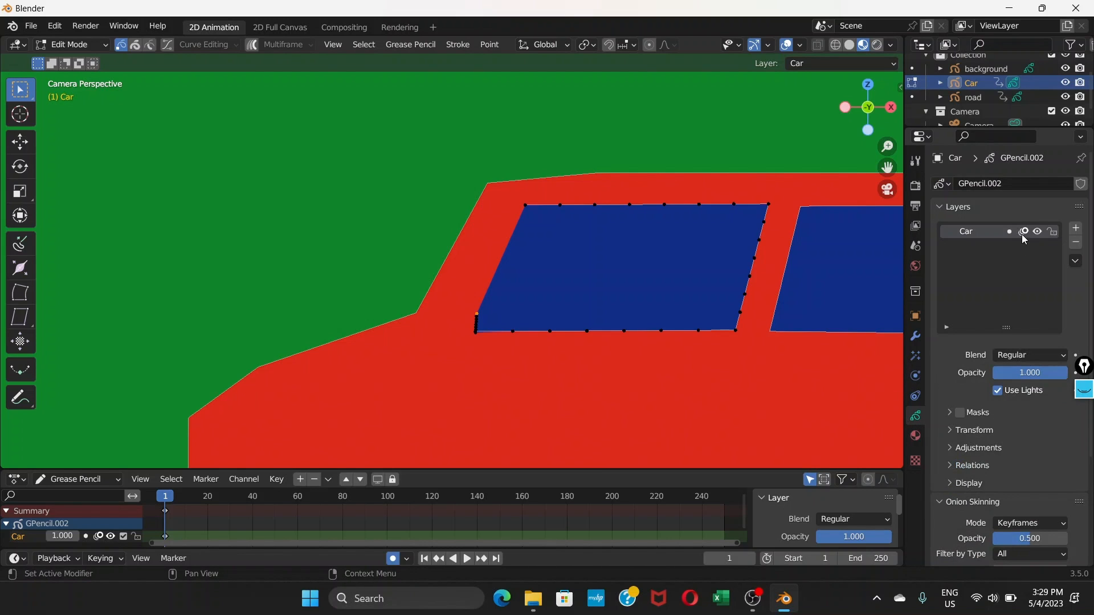
scroll(797, 299, "down", 4)
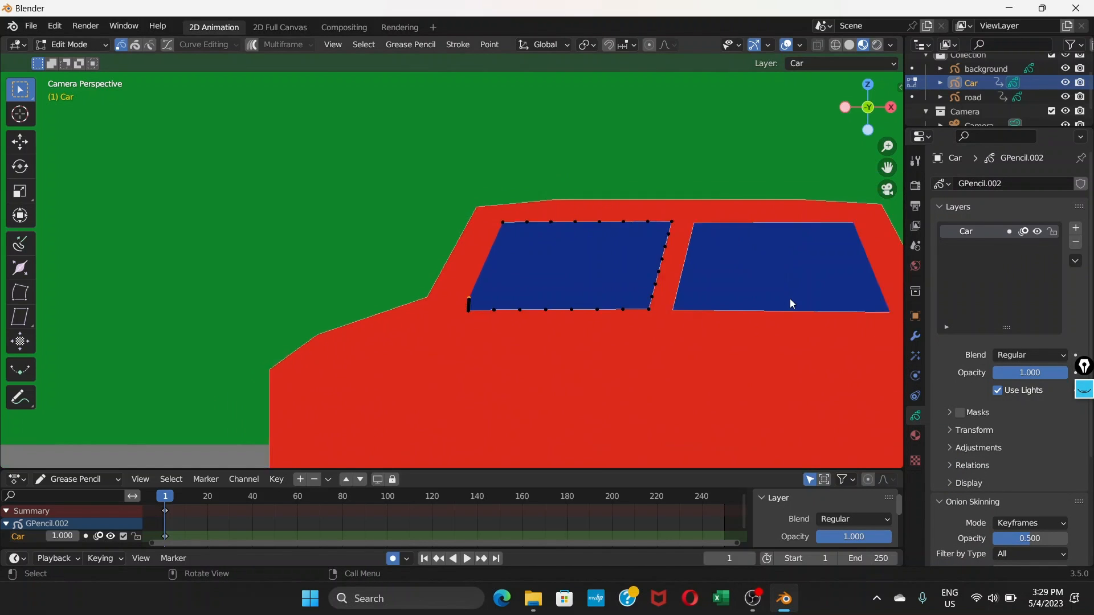
scroll(729, 293, "up", 3)
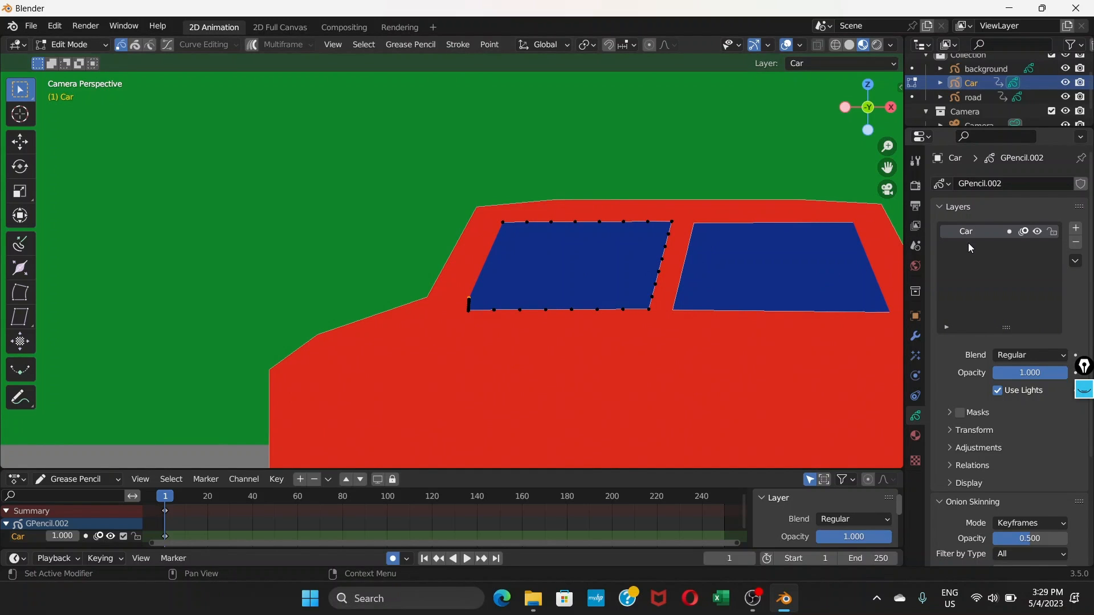
scroll(532, 292, "down", 2)
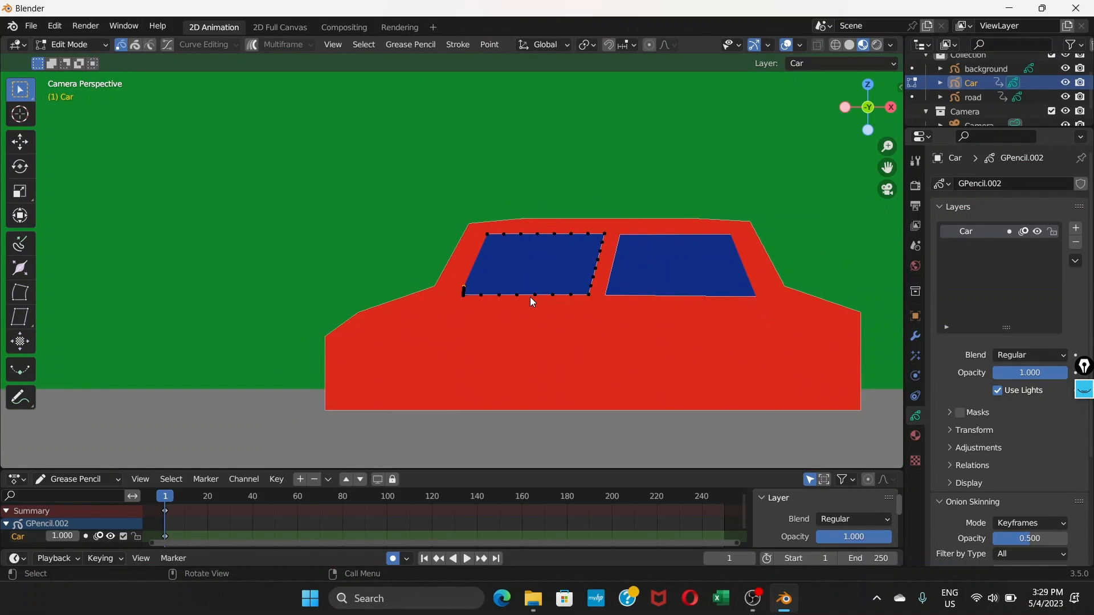
scroll(529, 297, "up", 2)
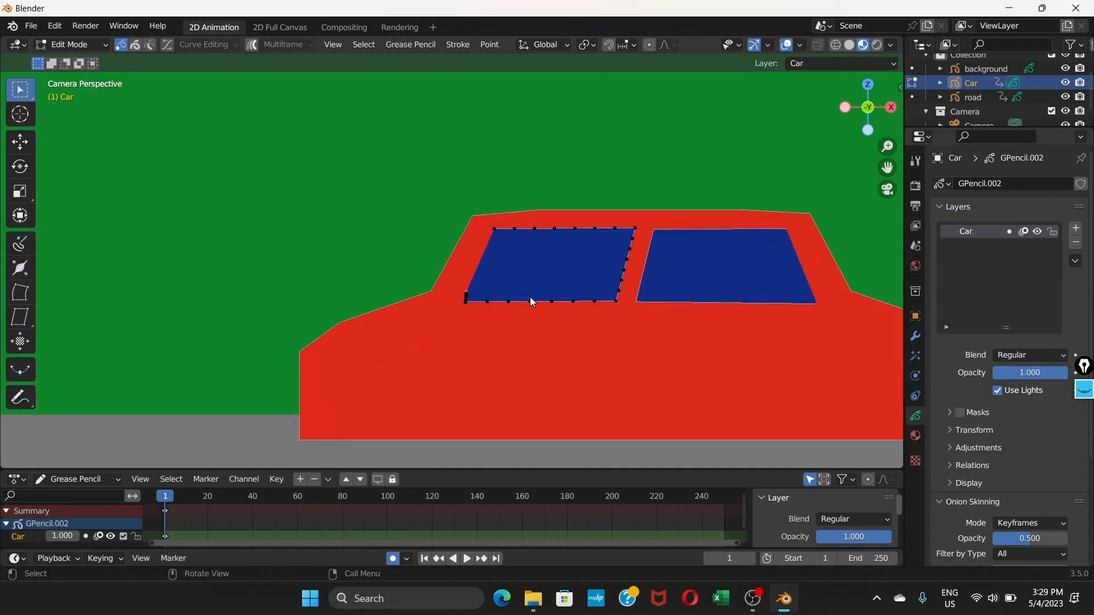
scroll(529, 297, "down", 3)
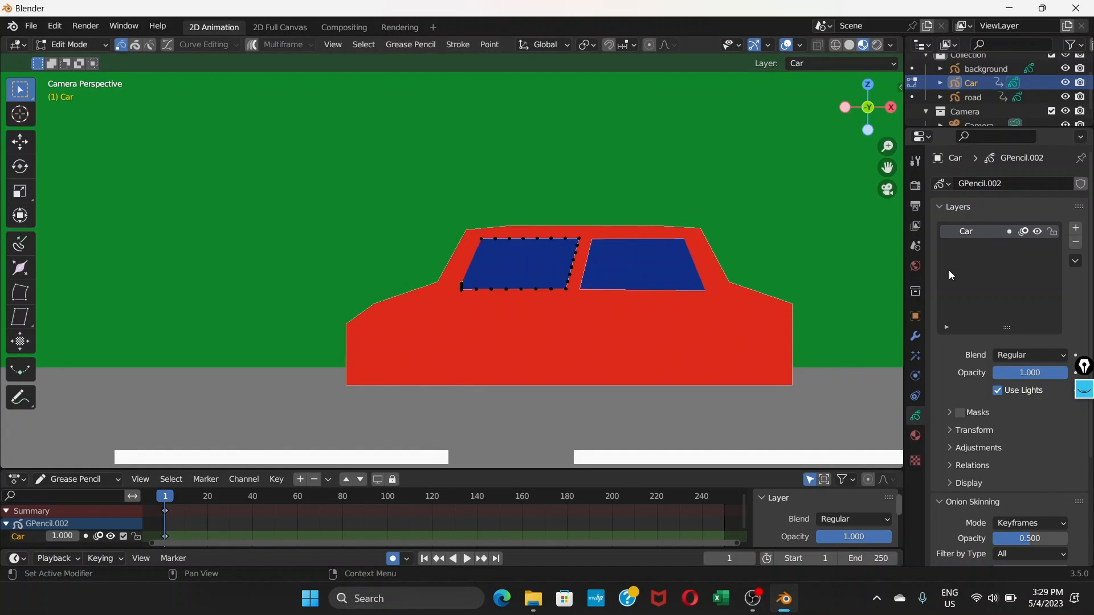
scroll(580, 283, "up", 3)
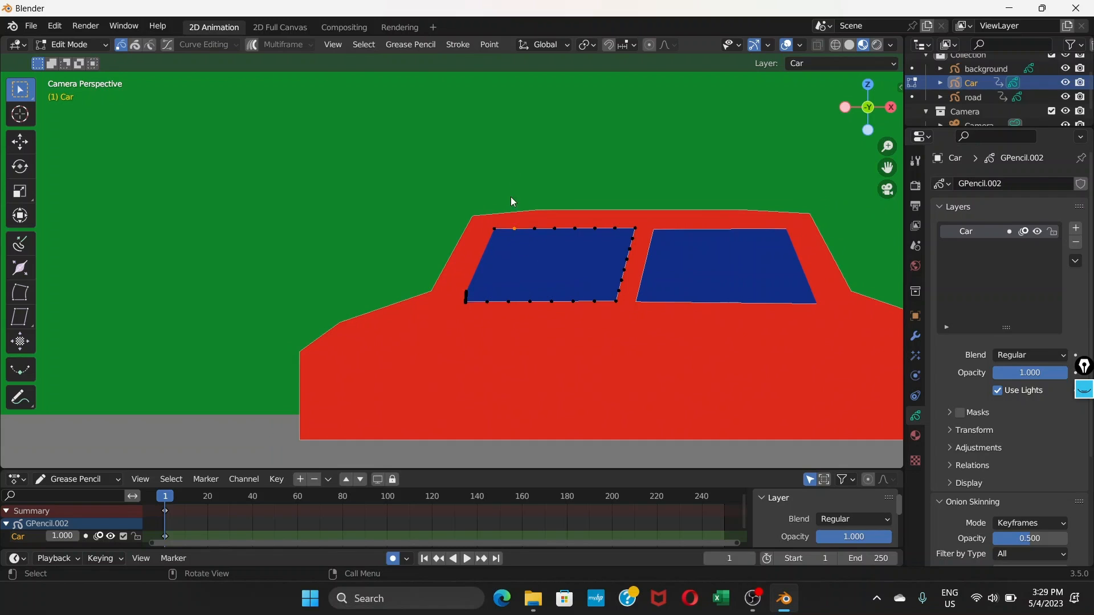
Dissolve the surplus points selected individually on the short vertical edge at the left window's lower-left corner
scroll(494, 247, "up", 2)
scroll(473, 297, "up", 2)
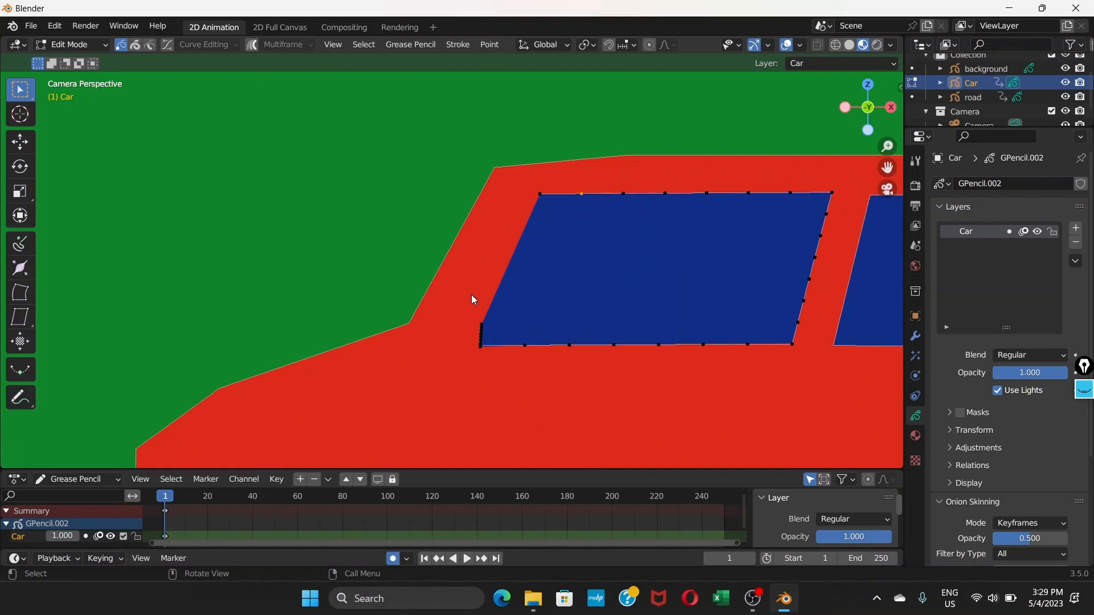
left_click_drag(479, 320, 487, 345)
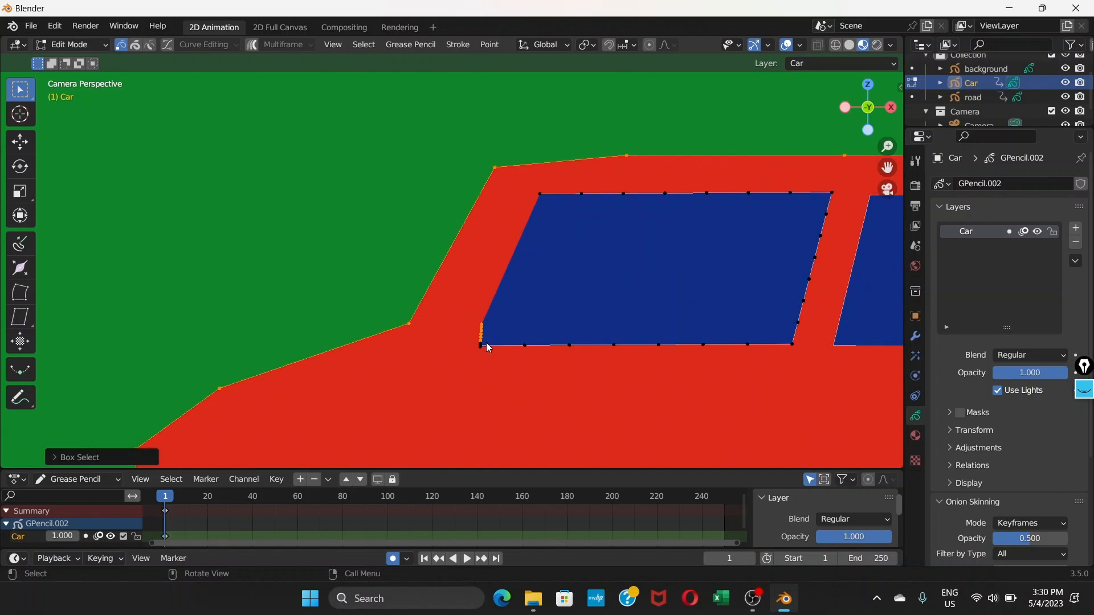
scroll(485, 331, "up", 2)
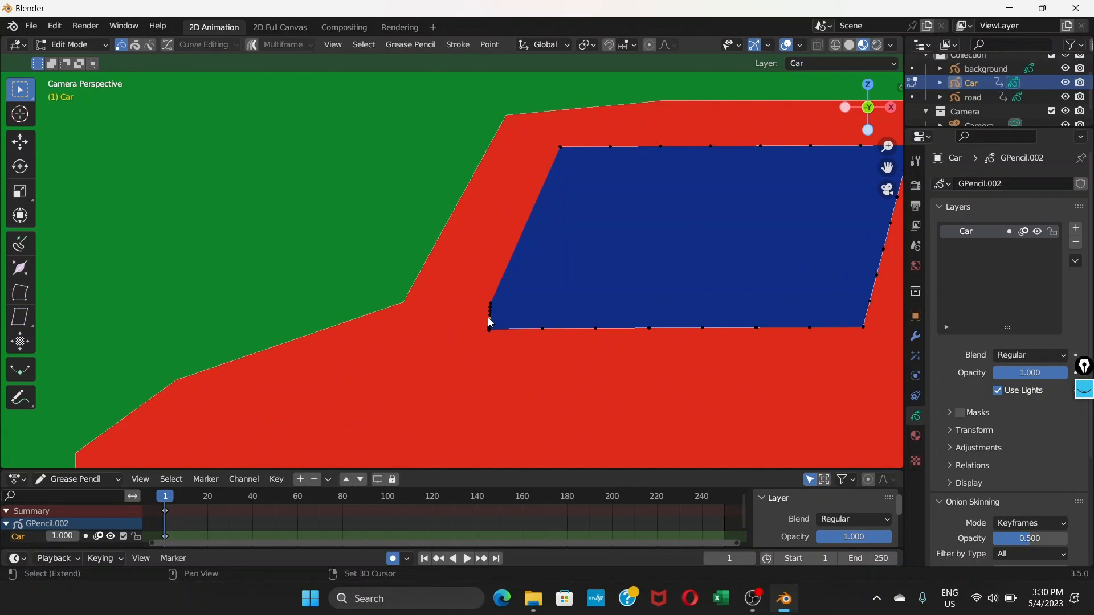
left_click(489, 311, "shift")
left_click(490, 313, "shift")
right_click(491, 307)
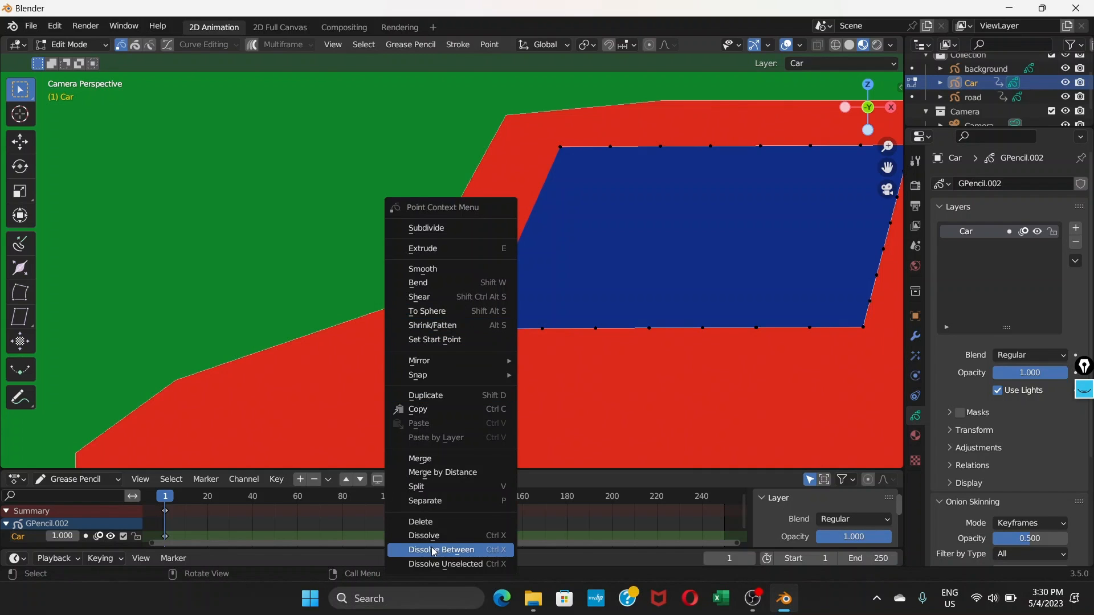
left_click(436, 535)
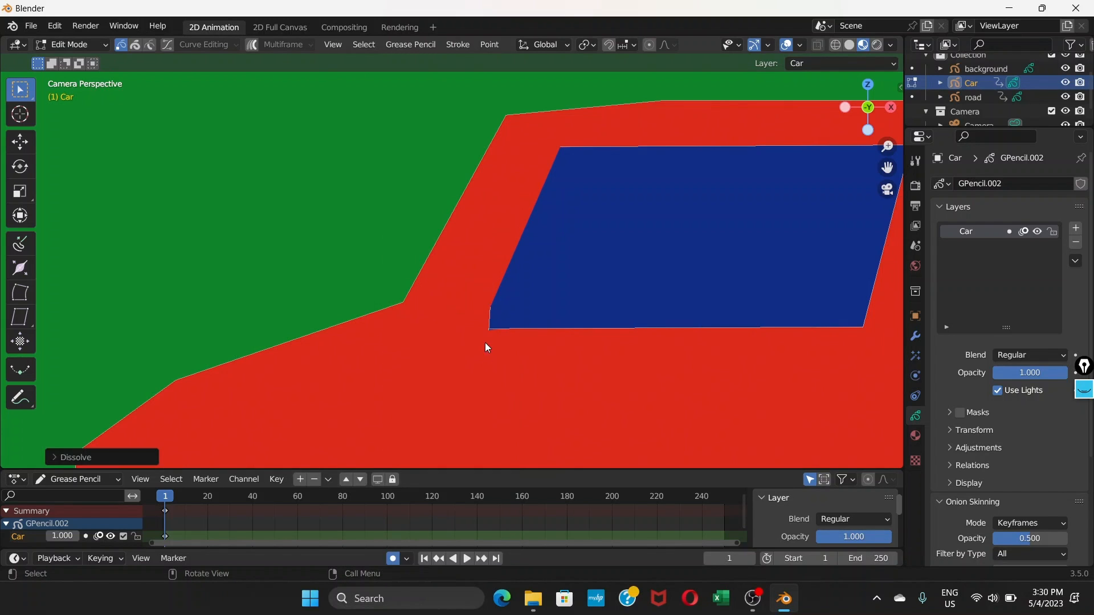
Remove another surplus point just above the left window's lower-left corner
left_click(490, 324)
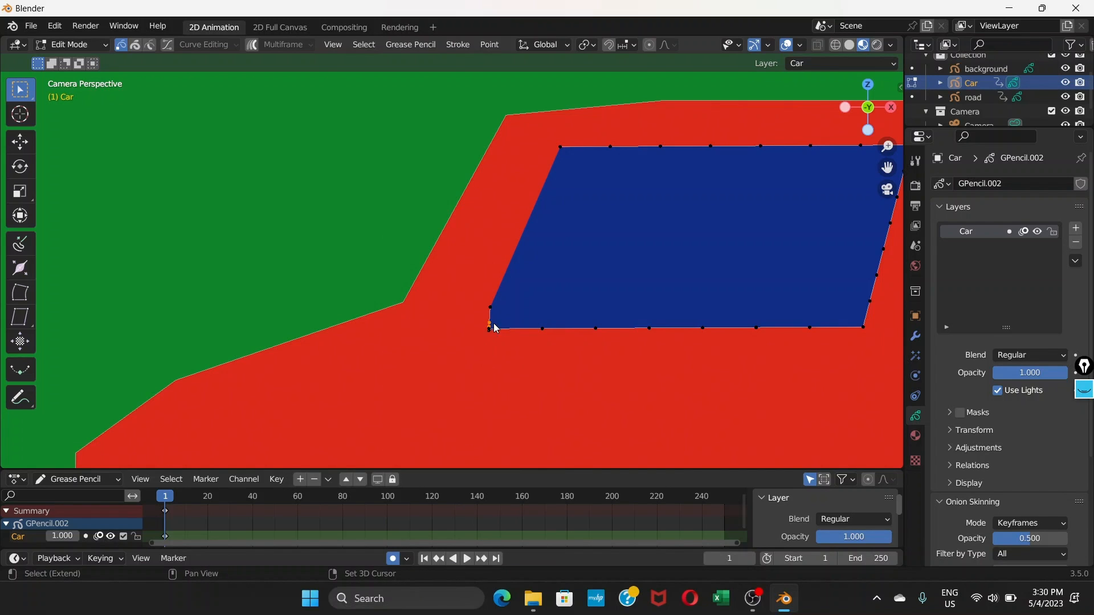
right_click(493, 329)
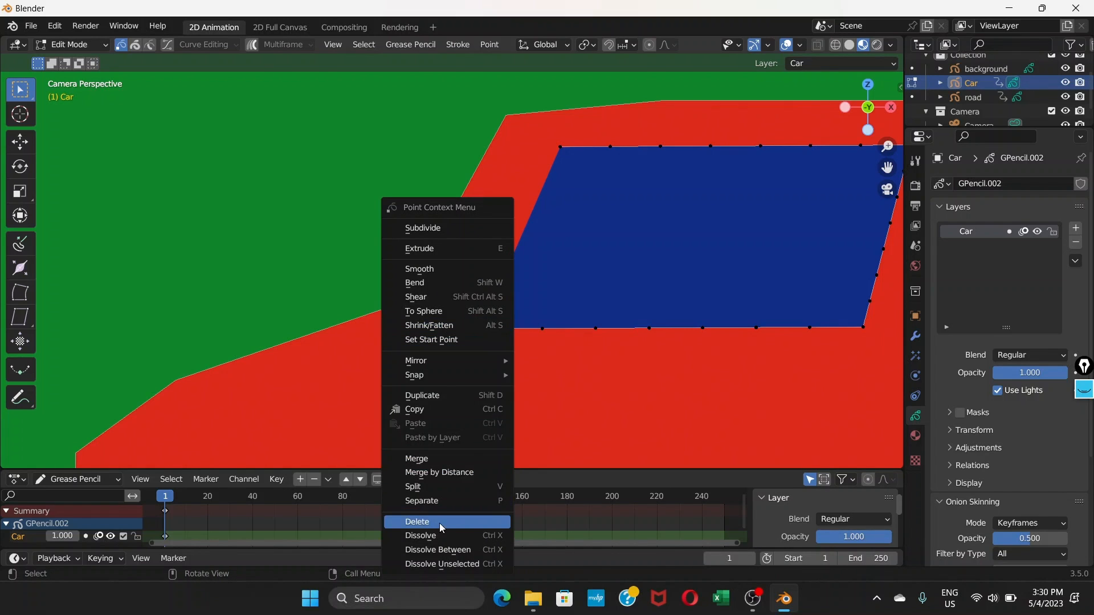
Dissolve the selected point on the left car window and move its lower left-edge point farther up the slanted edge
left_click(442, 535)
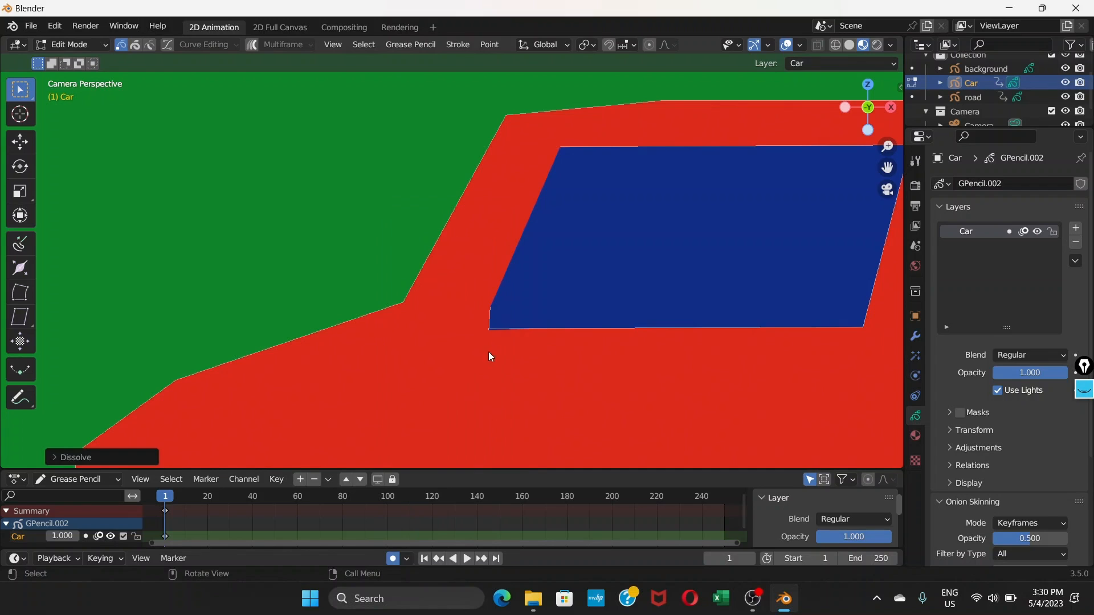
left_click(491, 308)
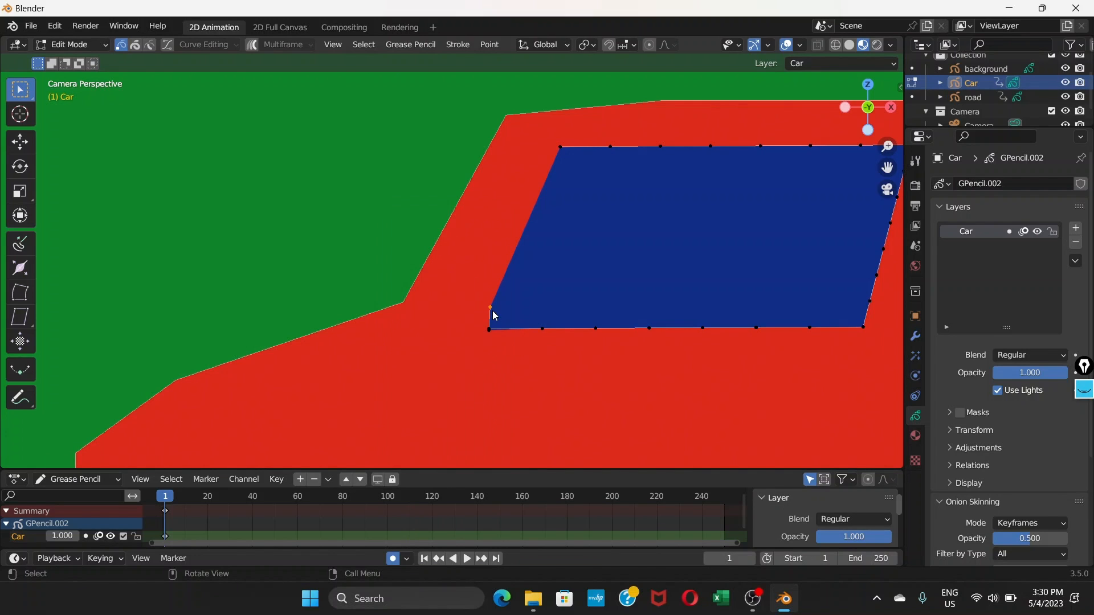
left_click_drag(492, 310, 519, 260)
left_click(520, 261)
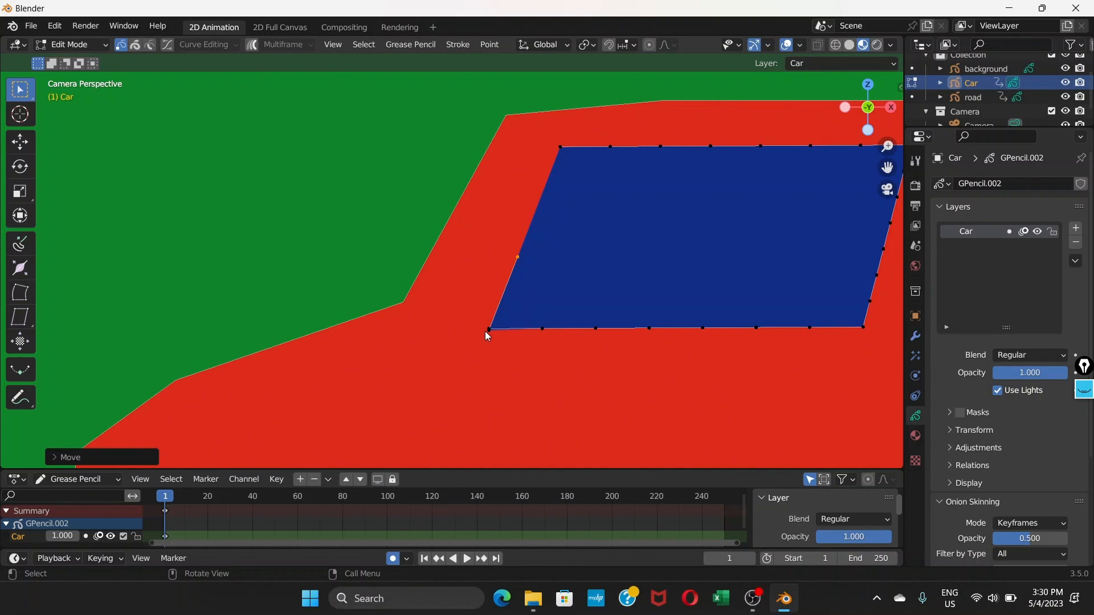
Move one overlapping point at the left window's lower-left corner slightly right along the bottom edge
left_click(493, 331)
key("g")
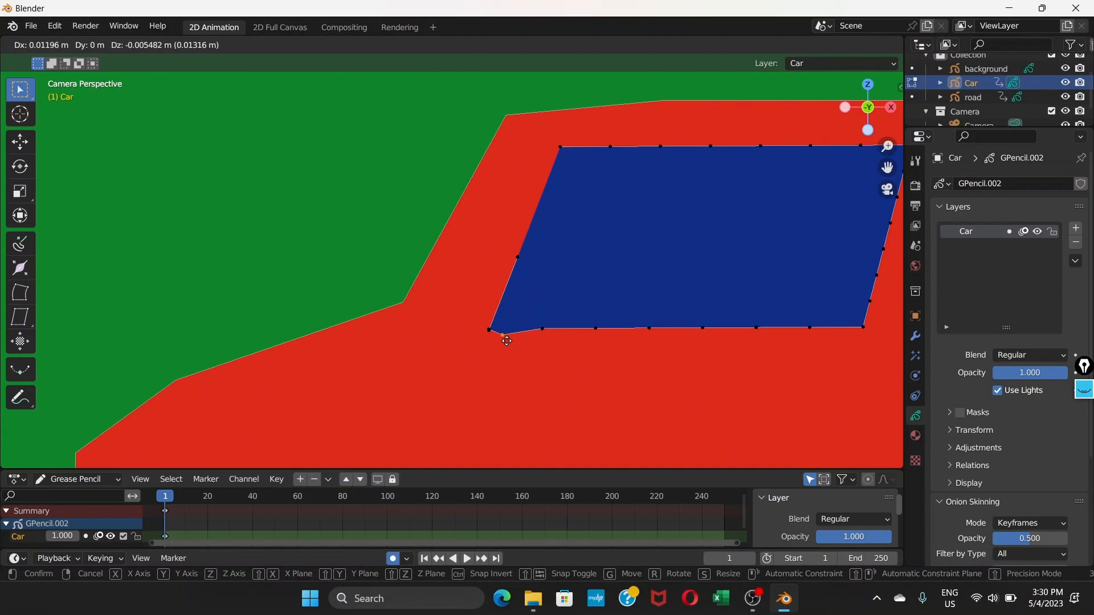
left_click(508, 335)
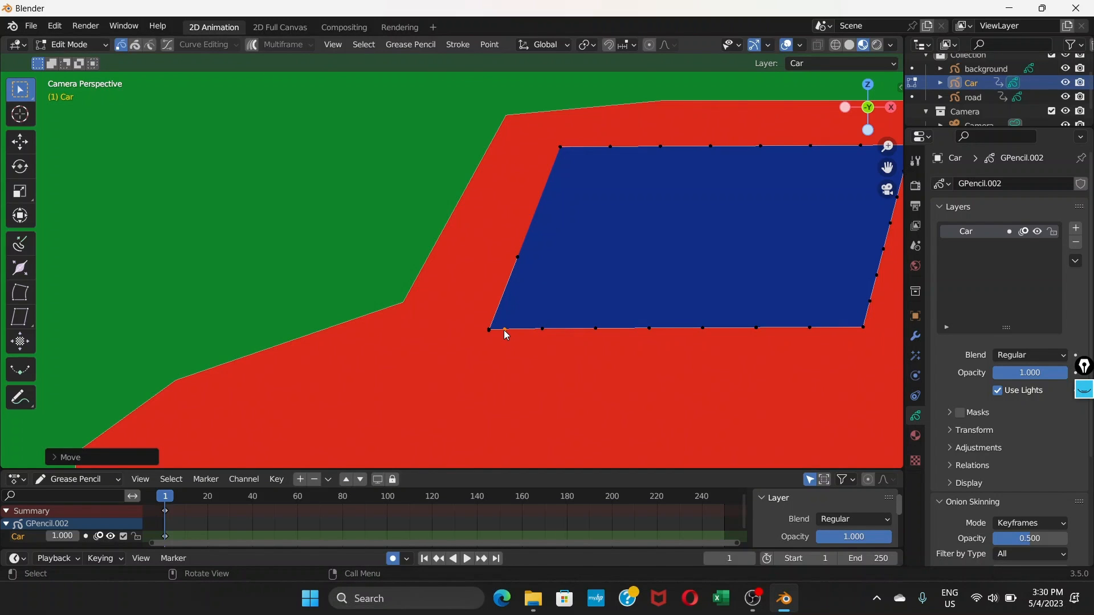
Try deleting the selected points near the left window's lower-left corner, and undo the deletion
left_click(491, 332, "shift")
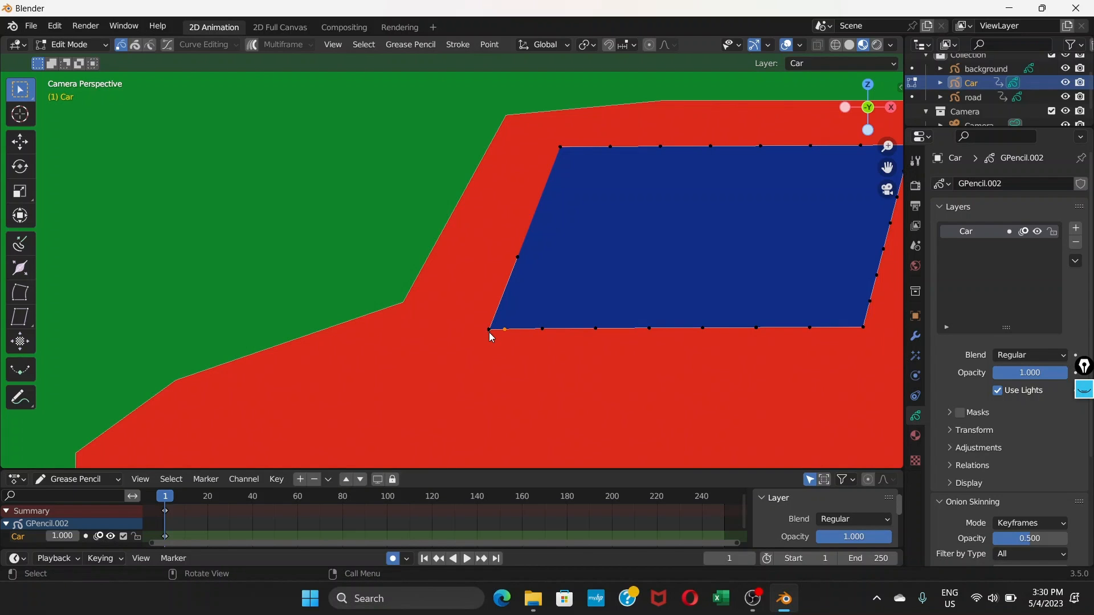
key("x")
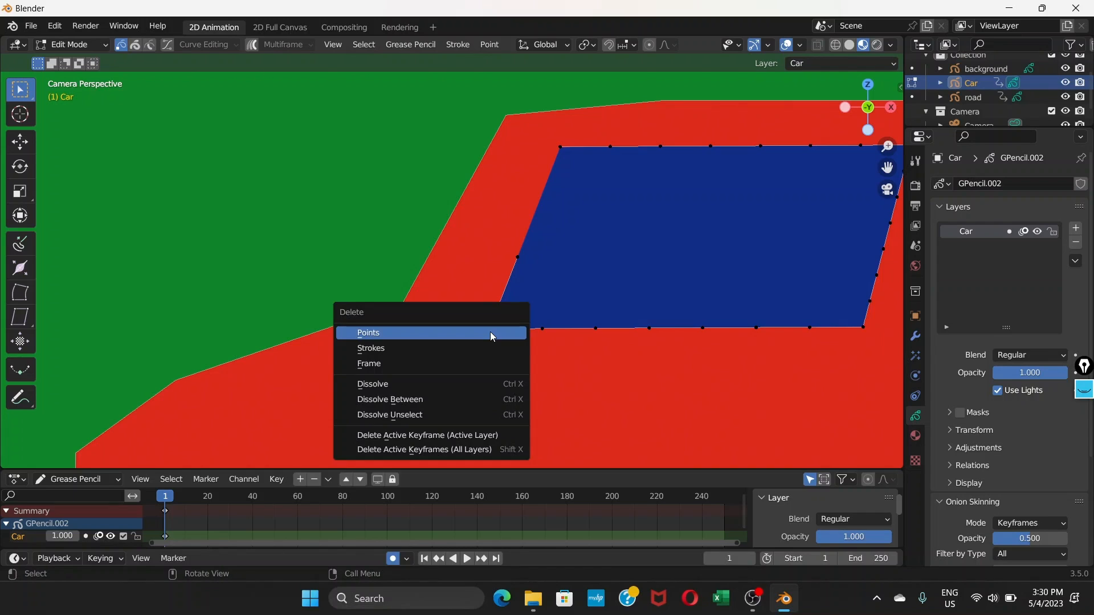
left_click(492, 335)
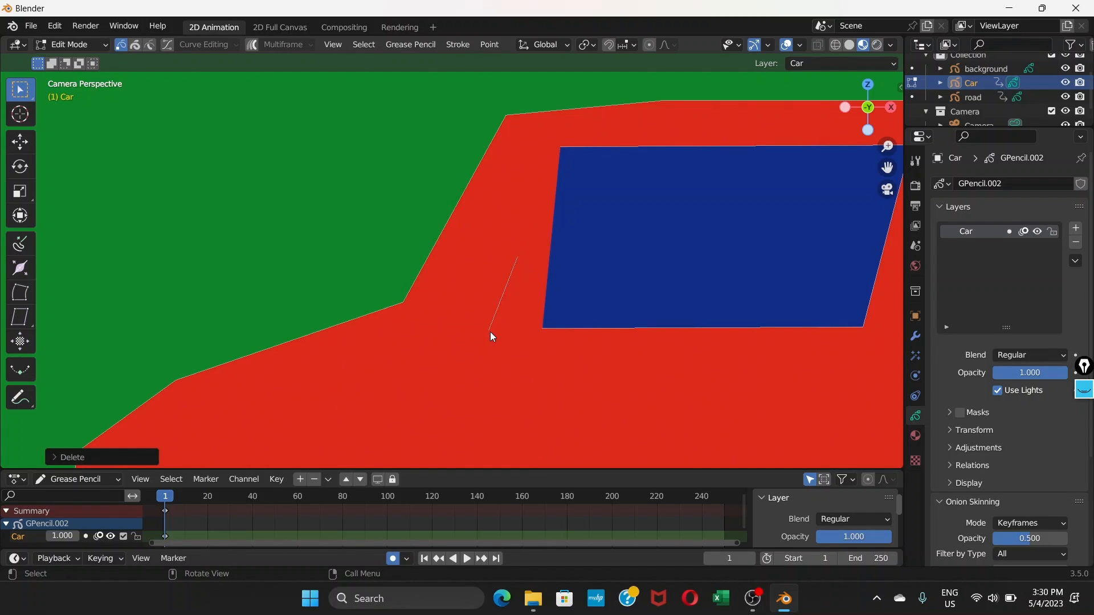
key("ctrl+z")
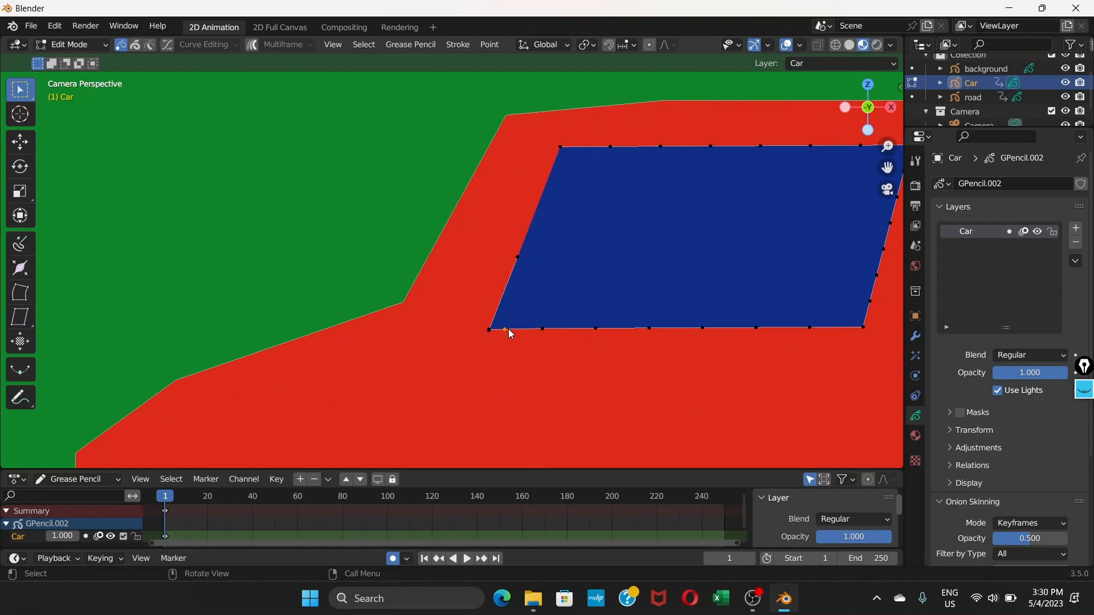
Dissolve the extra bottom-edge point just right of the left window's lower-left corner
left_click(543, 329)
left_click(504, 330)
right_click(506, 336)
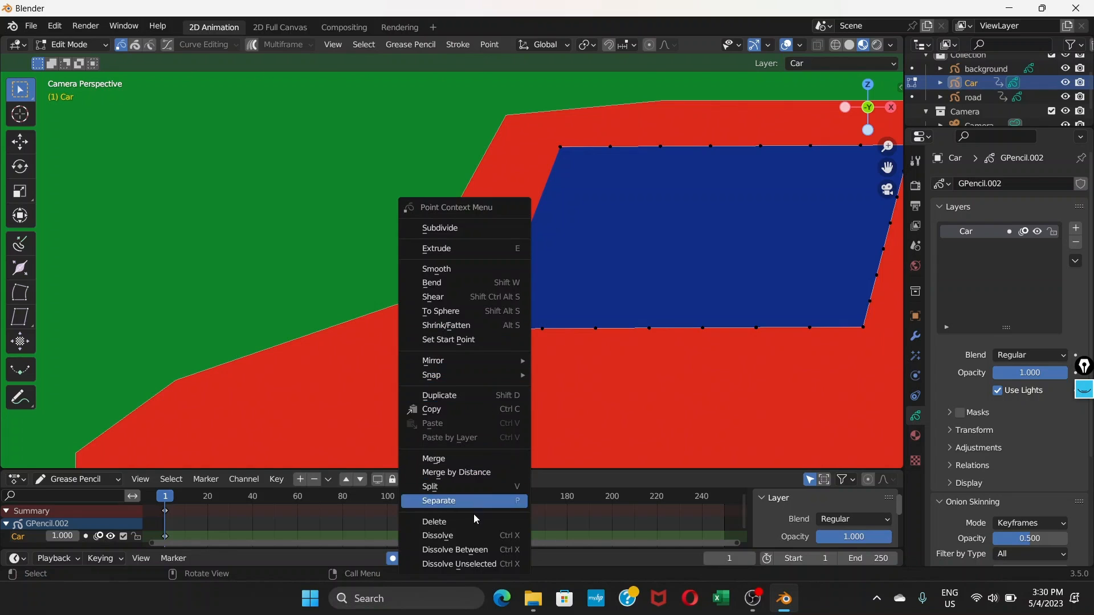
left_click(474, 532)
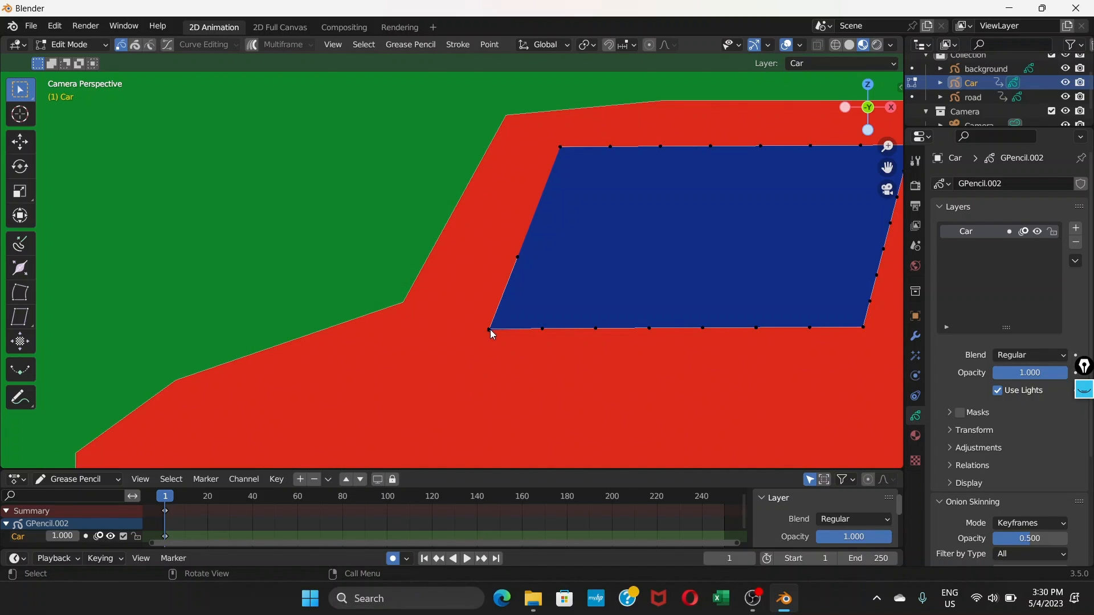
Dissolve the two overlapping points at the left window's lower-left corner
scroll(485, 329, "up", 5)
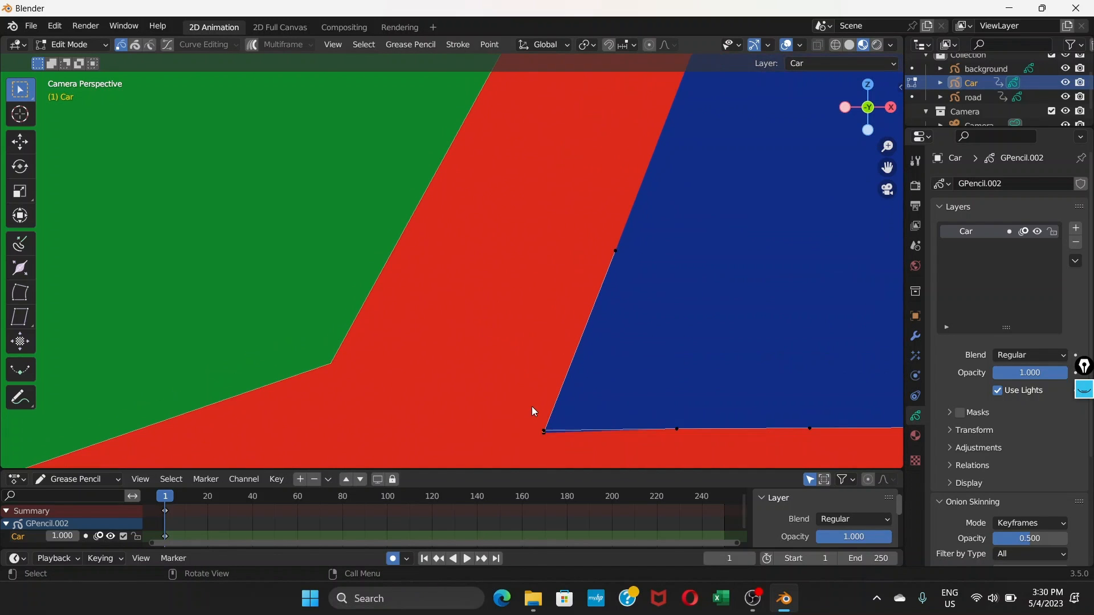
middle_click_drag(547, 409, 557, 333, "shift")
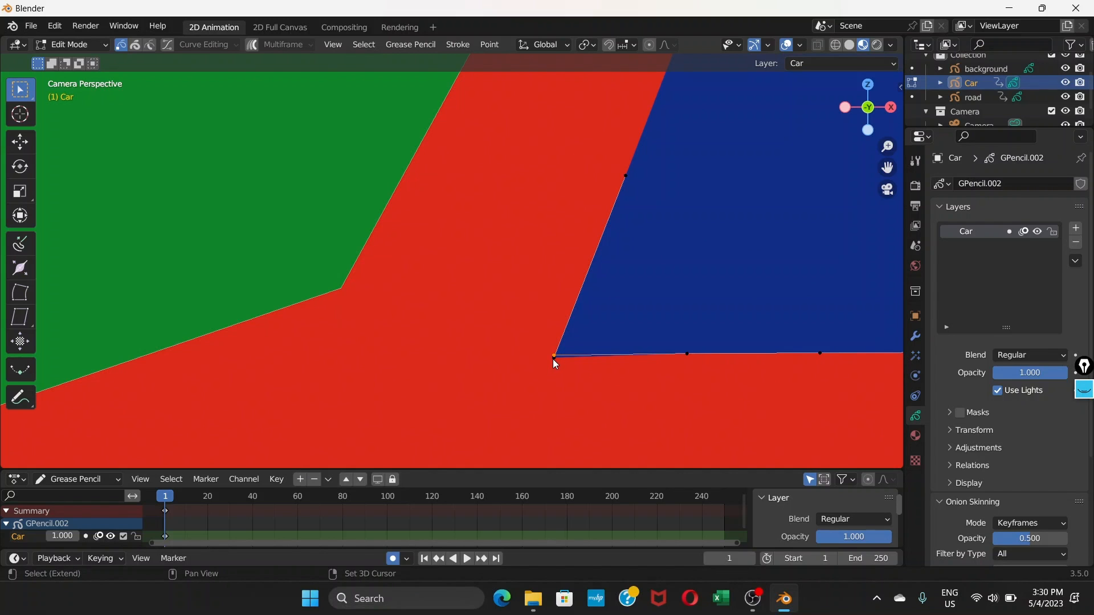
right_click(552, 359)
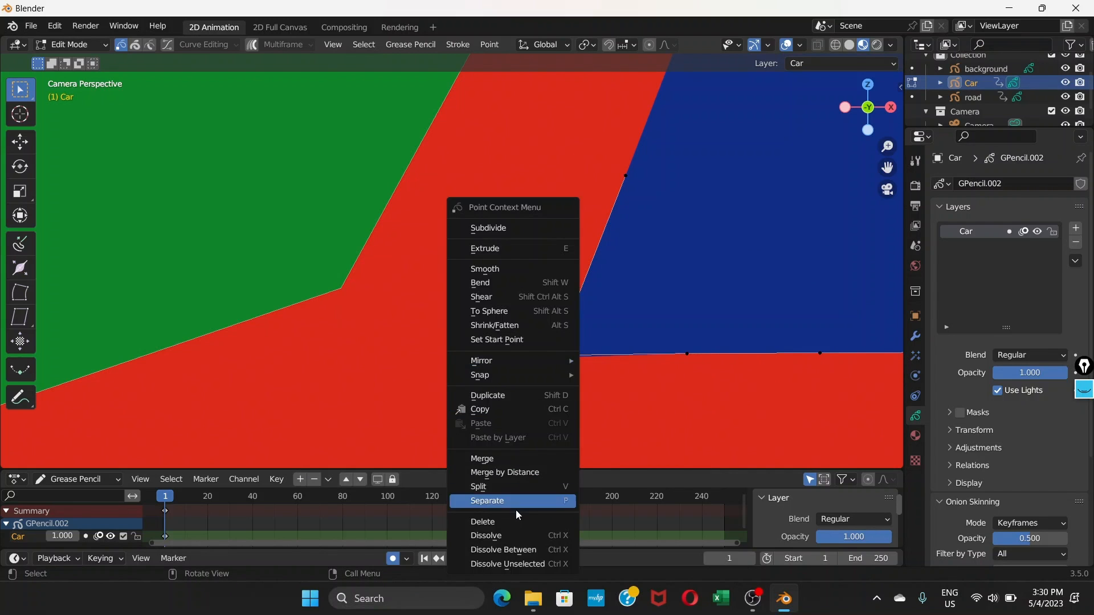
left_click(514, 526)
left_click(554, 356)
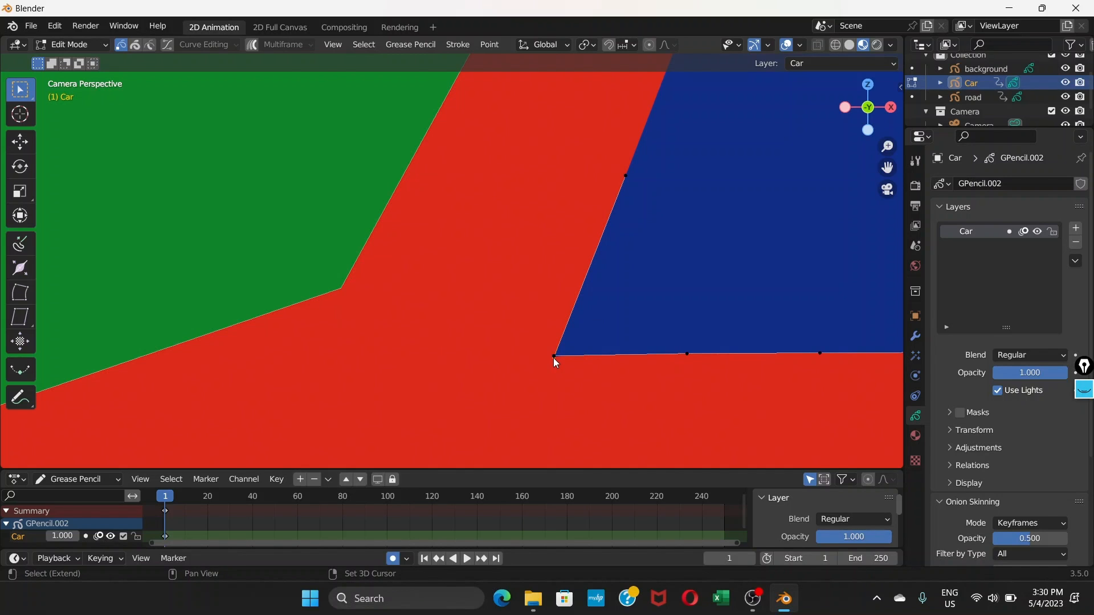
right_click(556, 359)
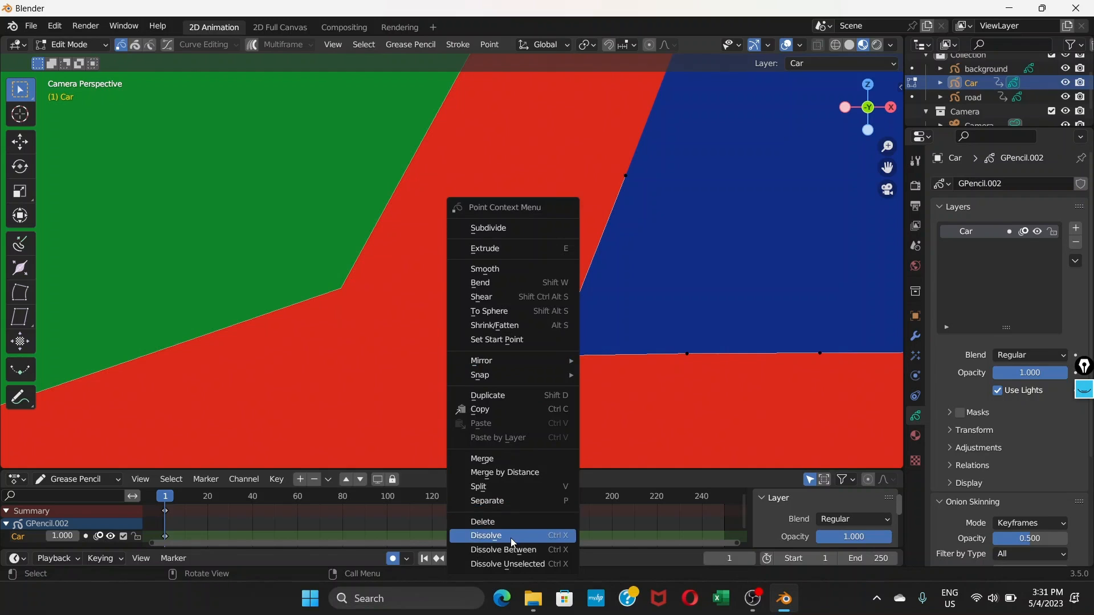
left_click(510, 538)
scroll(677, 306, "down", 5)
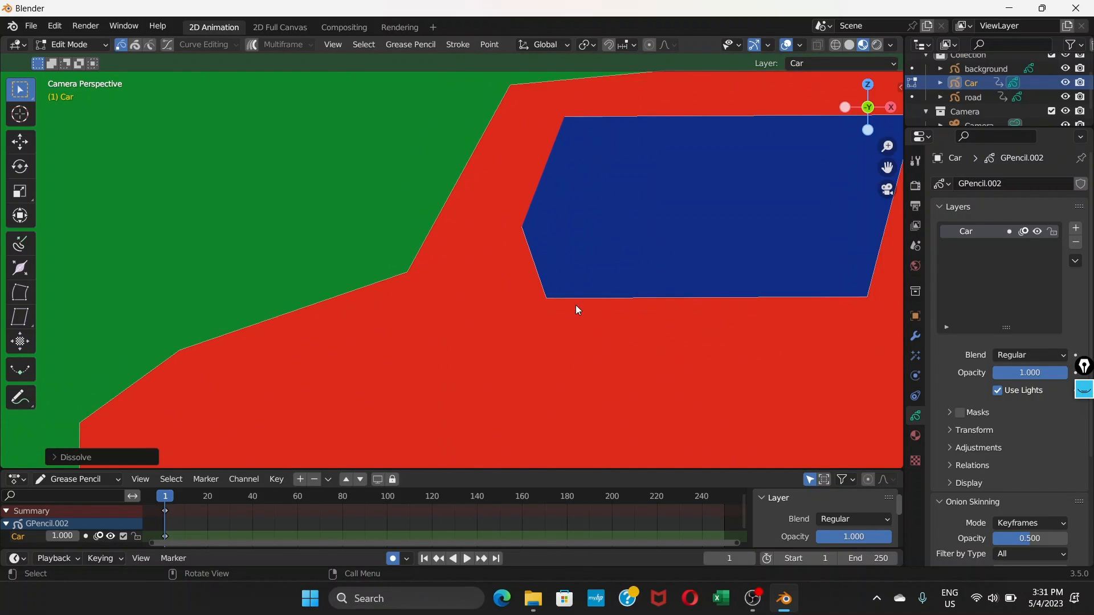
Move the leftmost bottom-edge point about 0.06 m left to form the left window's new lower-left corner
key("ctrl+z")
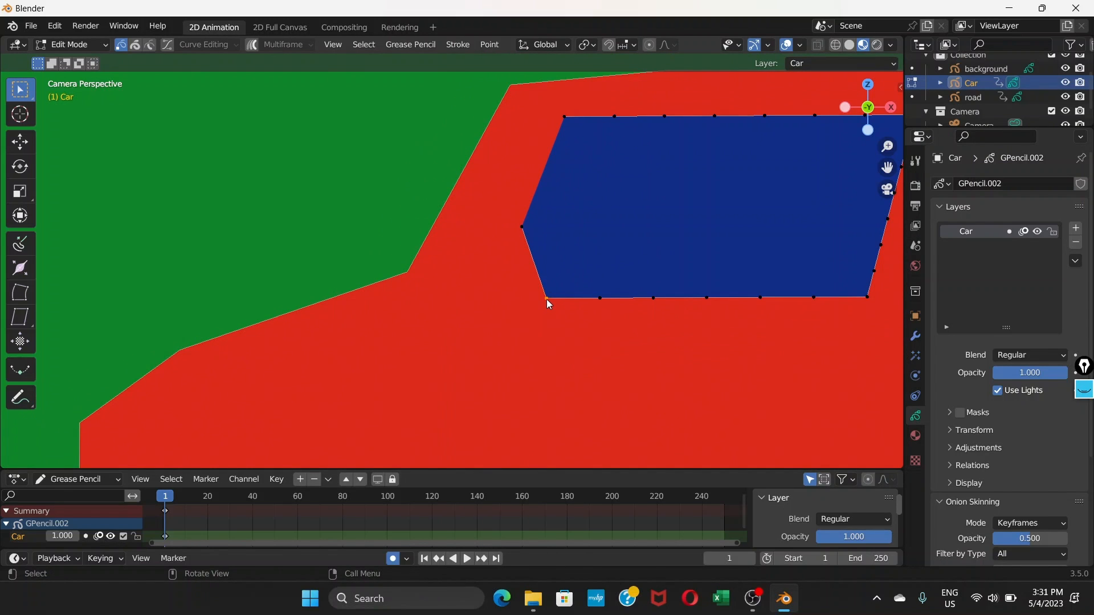
key("g")
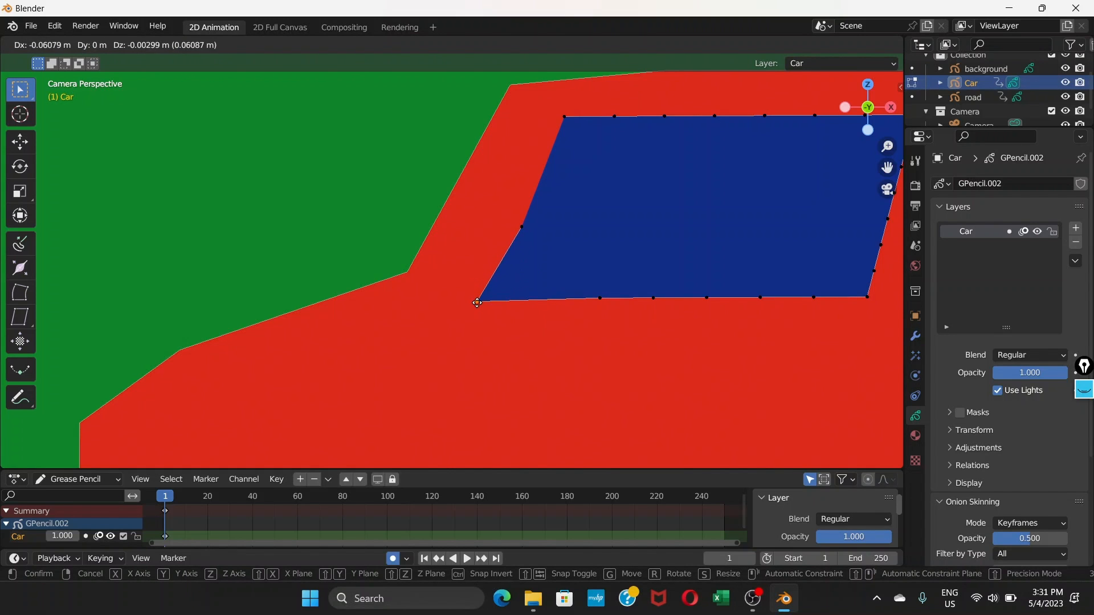
left_click(477, 298)
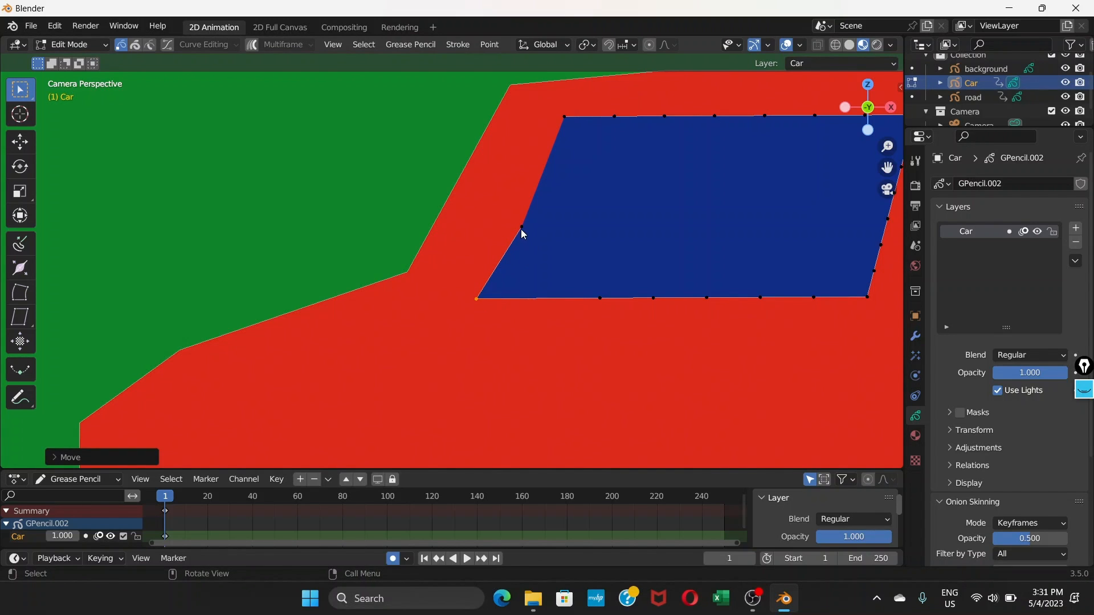
Move the left window's left-edge midpoint up and outward, and shift its lower-left corner farther left along the bottom line
left_click(521, 227)
key("g")
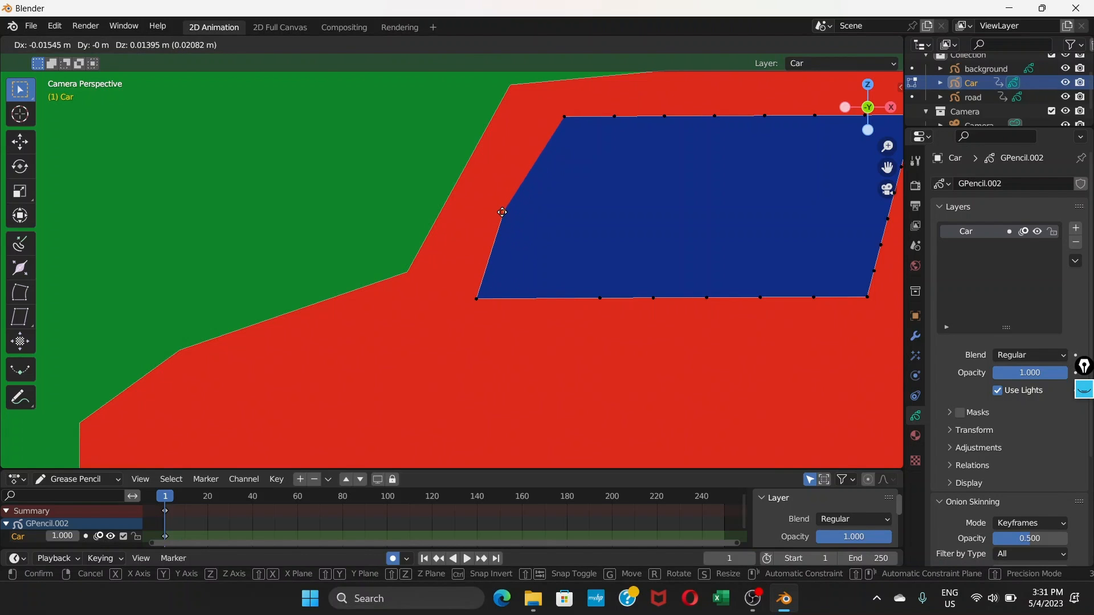
left_click(499, 201)
left_click(476, 299)
key("g")
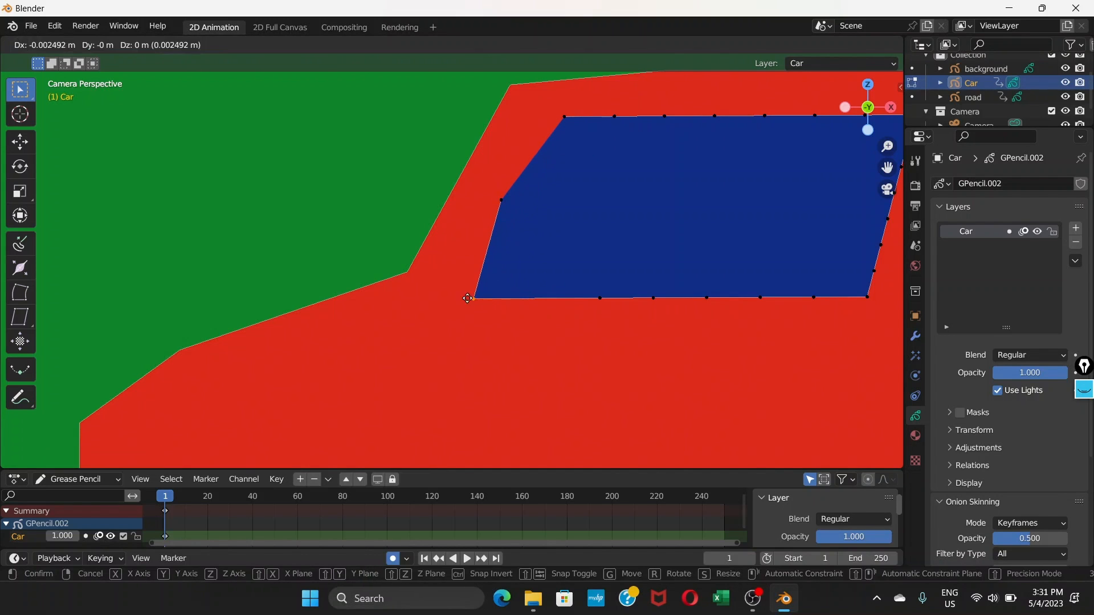
left_click(455, 297)
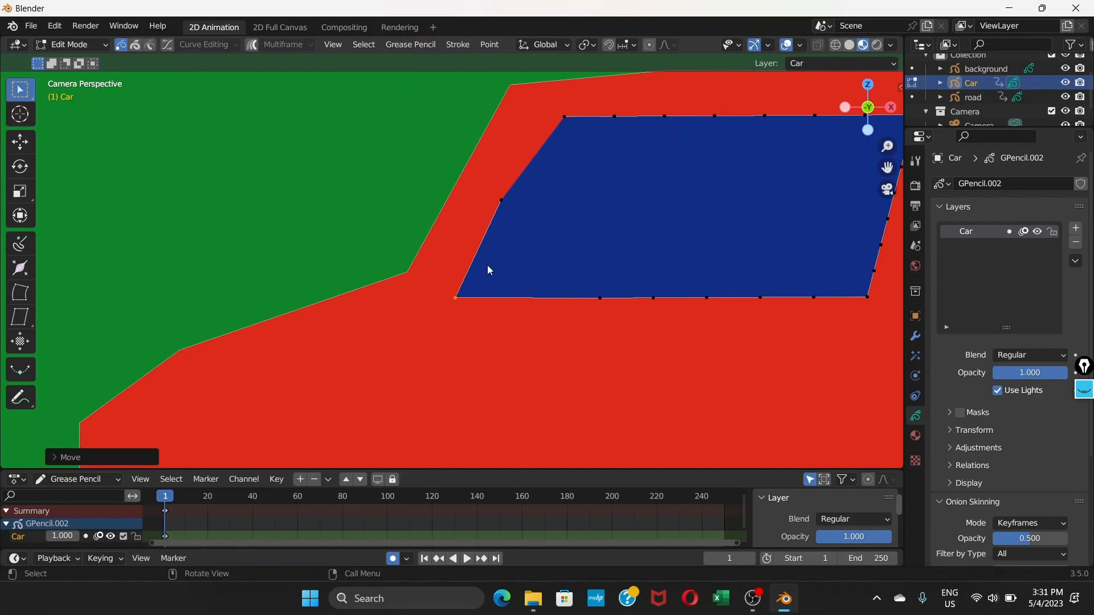
Move the left window's upper-left corner about 0.03 m left and slightly down, and align the left-edge midpoint with it
left_click(564, 116)
key("g")
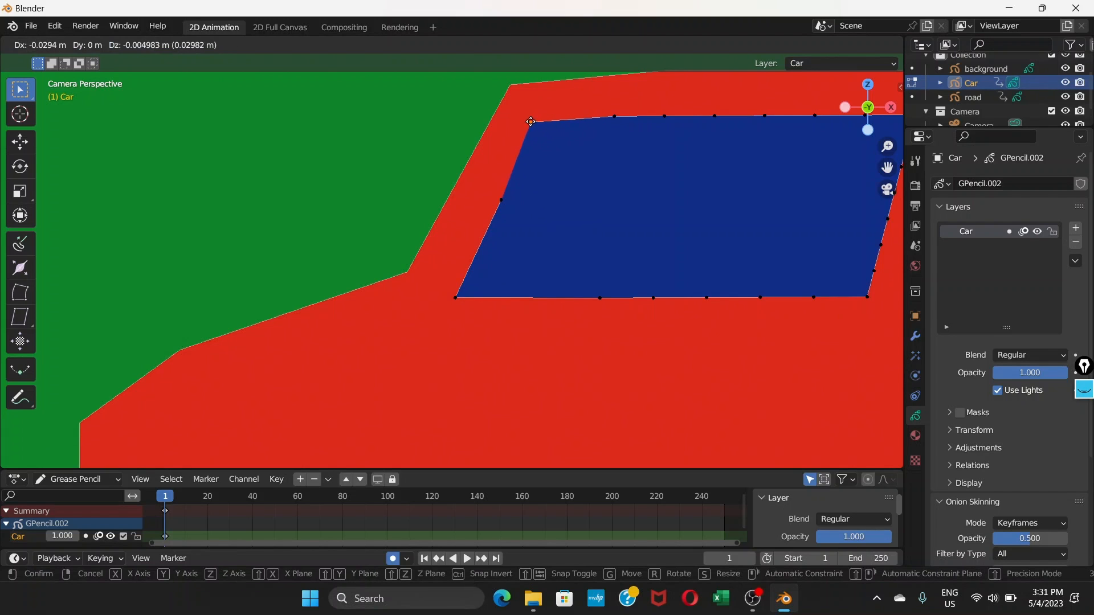
left_click(535, 126)
left_click(500, 202)
key("g")
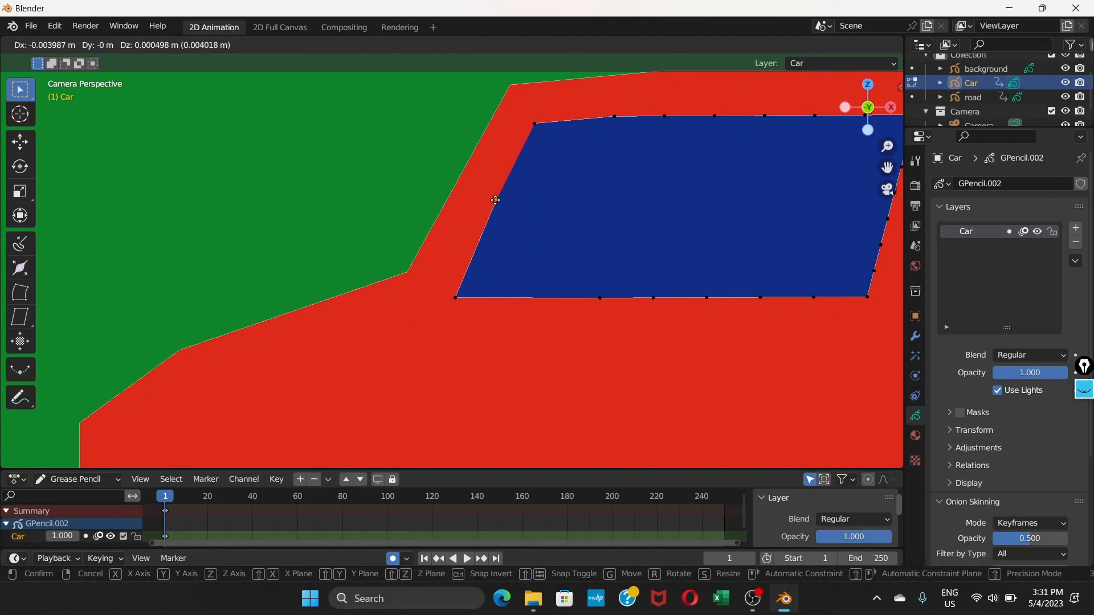
left_click(496, 203)
Move both right-hand corner points of the right car window about 0.036 m to the right
scroll(686, 234, "down", 4)
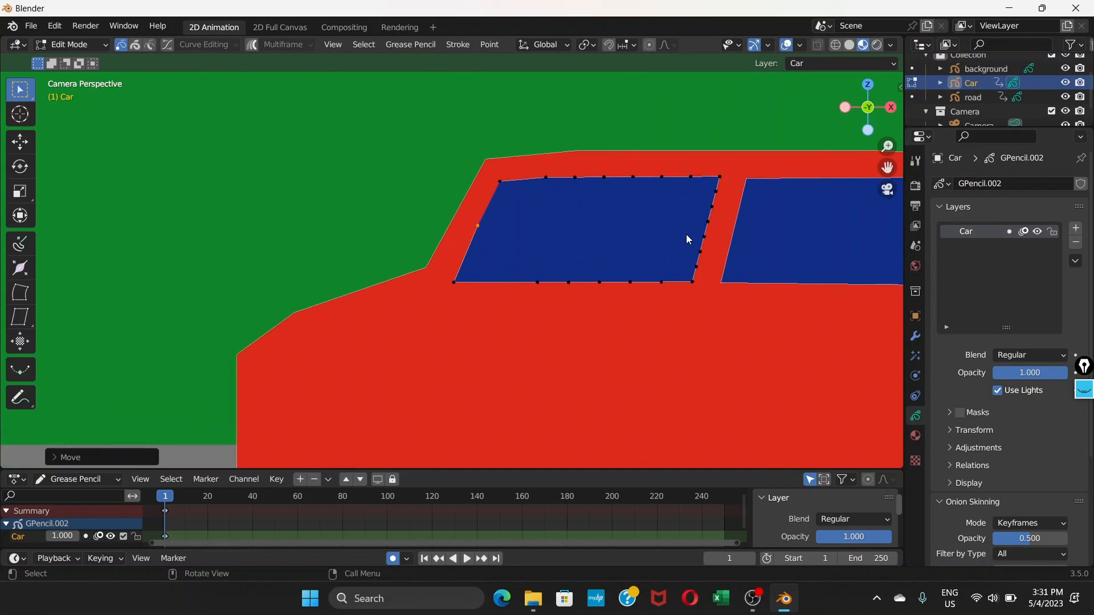
middle_click_drag(686, 234, 599, 235, "shift")
left_click(735, 194)
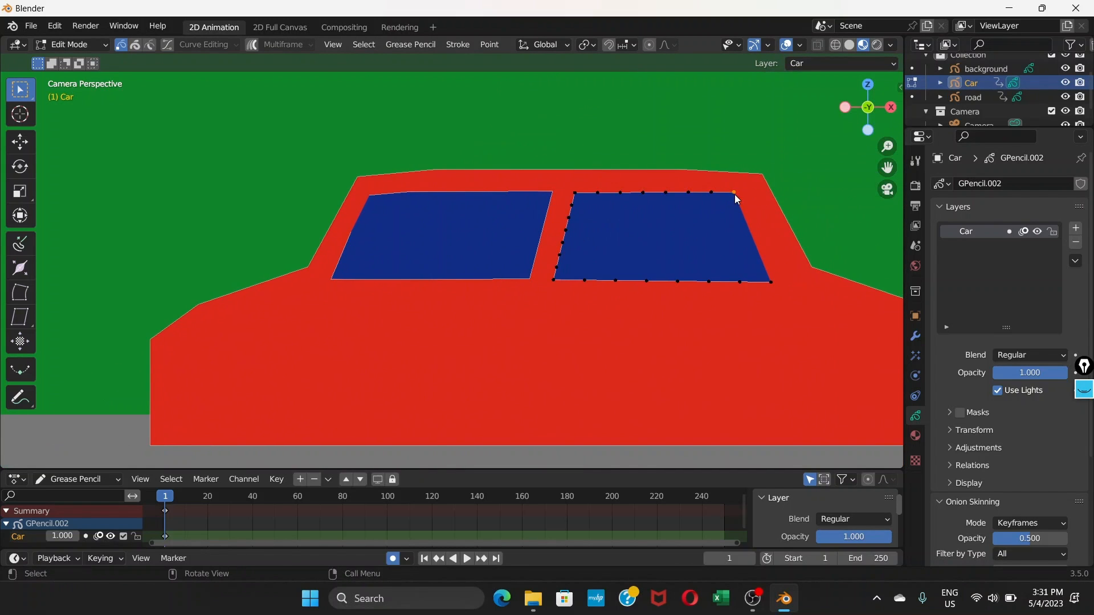
left_click(771, 281, "shift")
key("g")
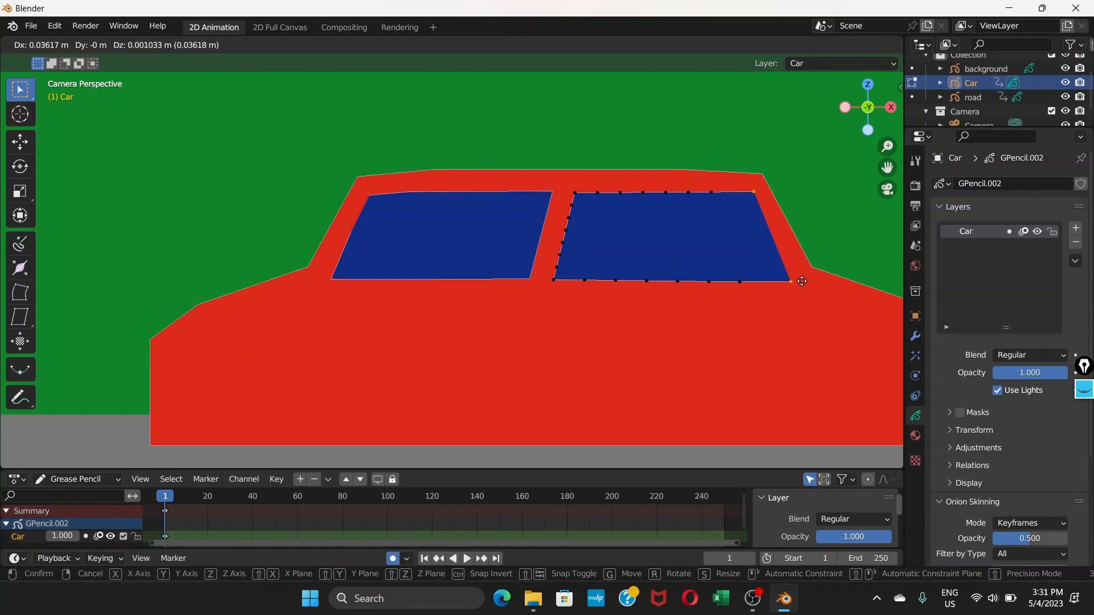
left_click(801, 281)
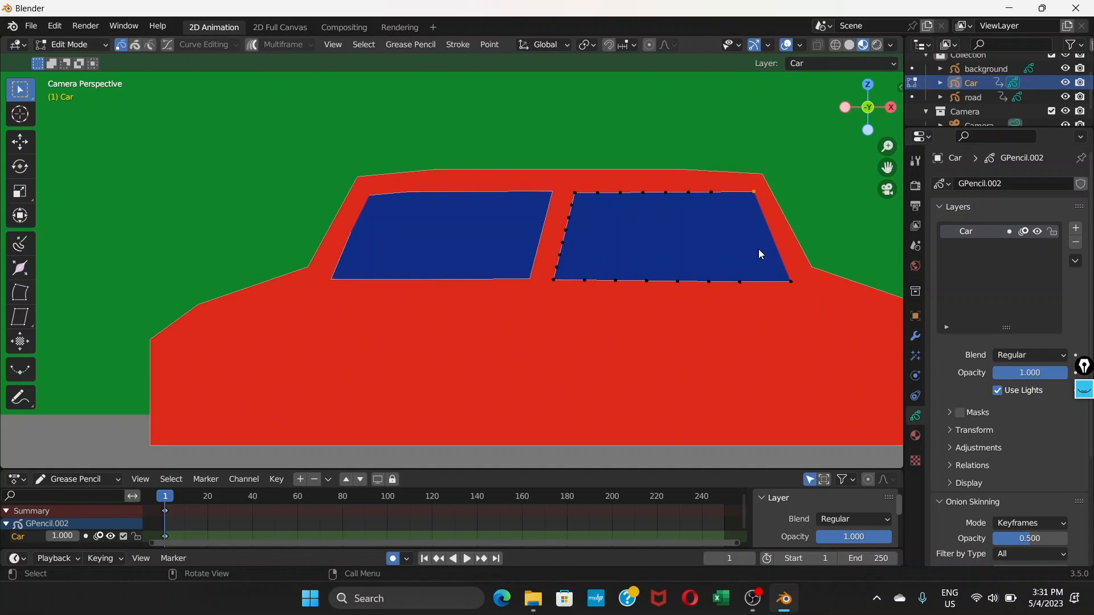
Examine the whole car with its reshaped windows against the road, with no points selected
scroll(542, 313, "up", 1)
scroll(527, 320, "down", 2)
scroll(523, 333, "up", 2)
scroll(523, 333, "down", 2)
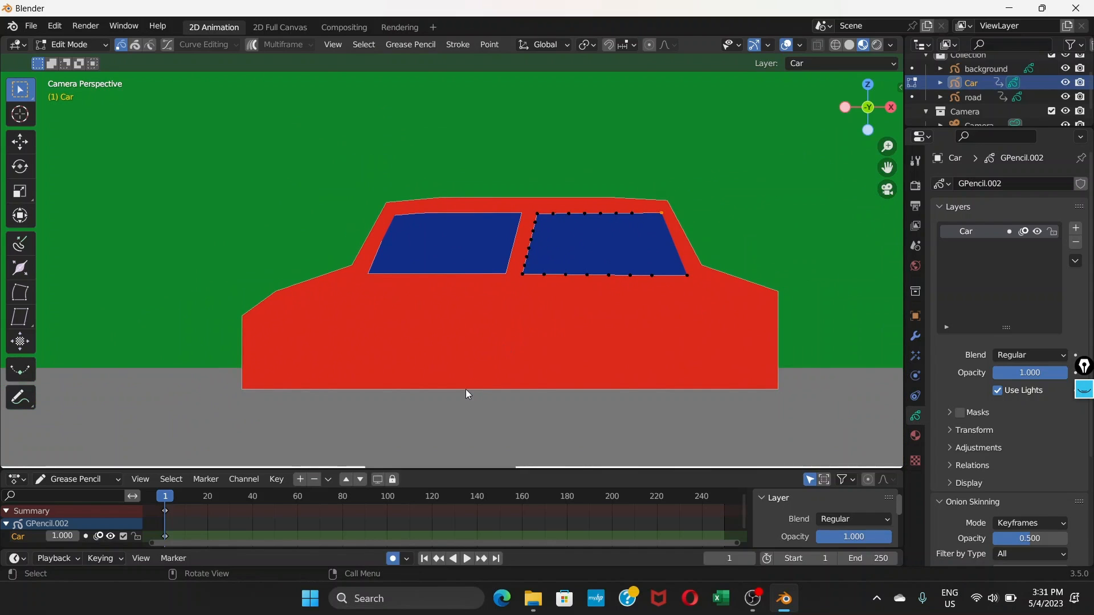
left_click(467, 393)
scroll(469, 385, "down", 2)
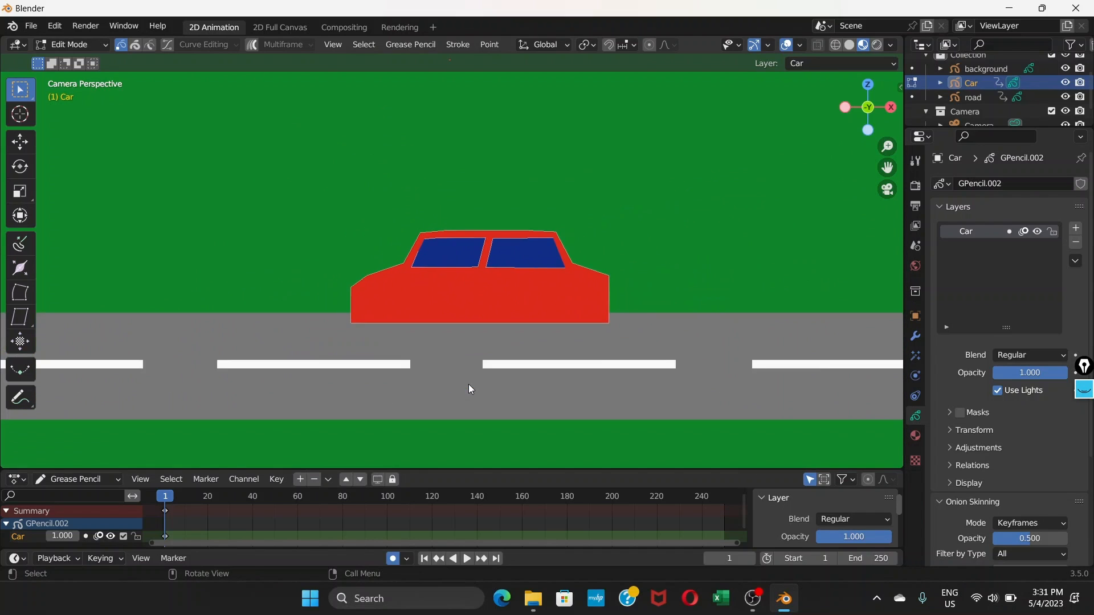
scroll(464, 352, "up", 2)
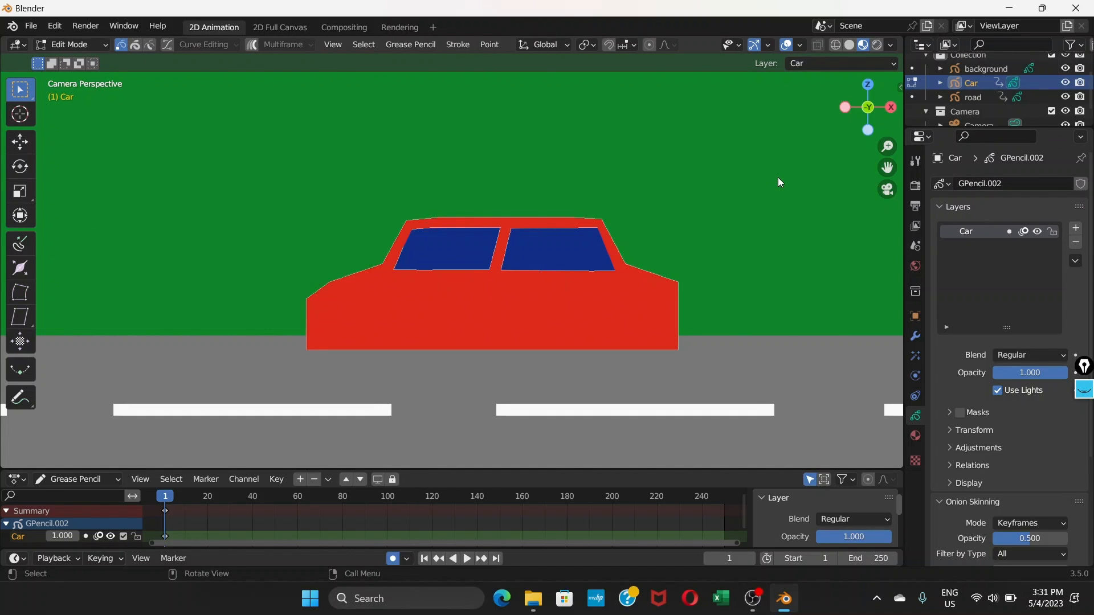
key("XF86MonBrightnessUp")
Switch the Car grease pencil object to Draw Mode and activate the Circle tool
left_click(104, 44)
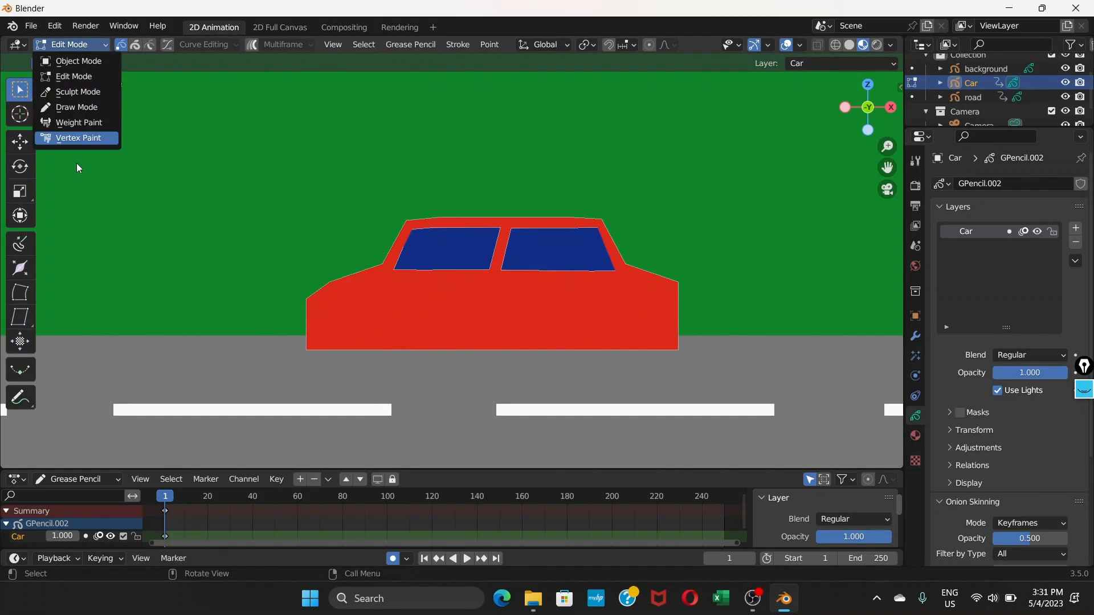
left_click(76, 111)
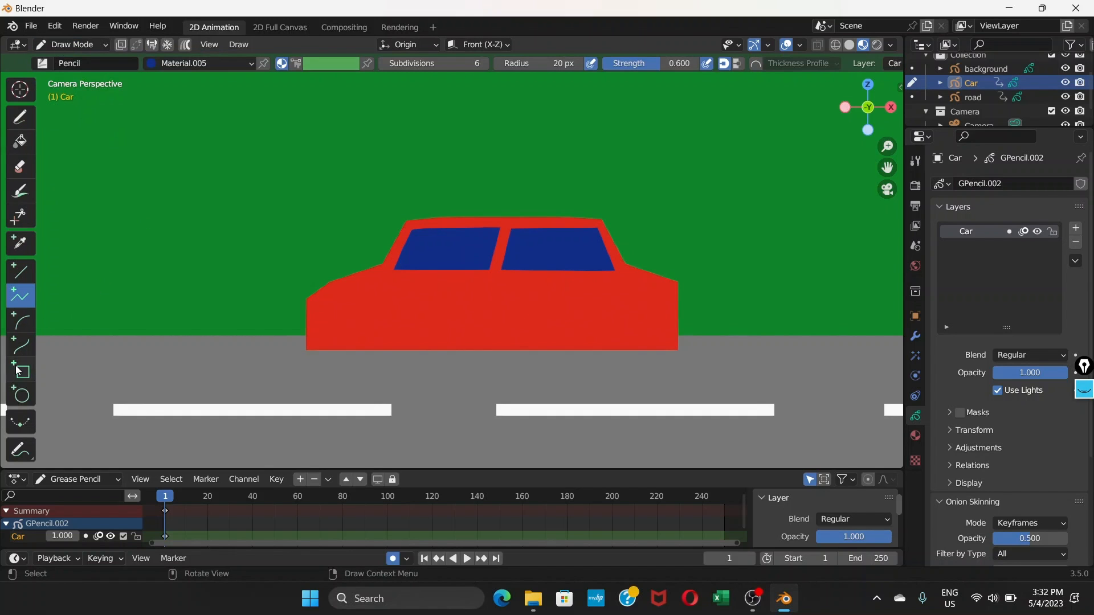
left_click(24, 395)
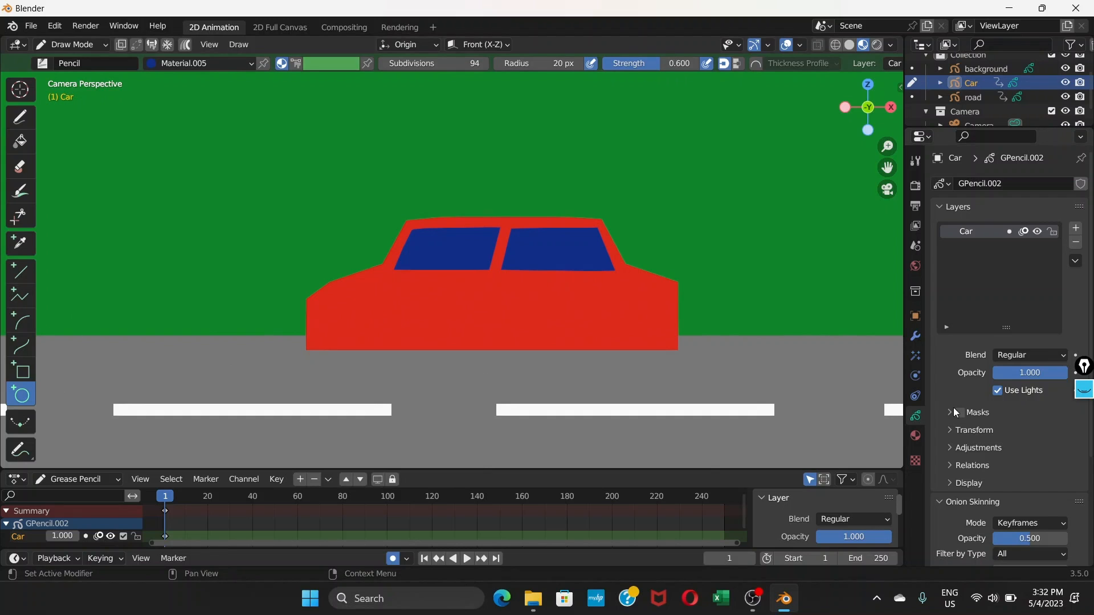
Add a new material to the Car object, with stroke disabled and a solid black fill enabled
left_click(916, 435)
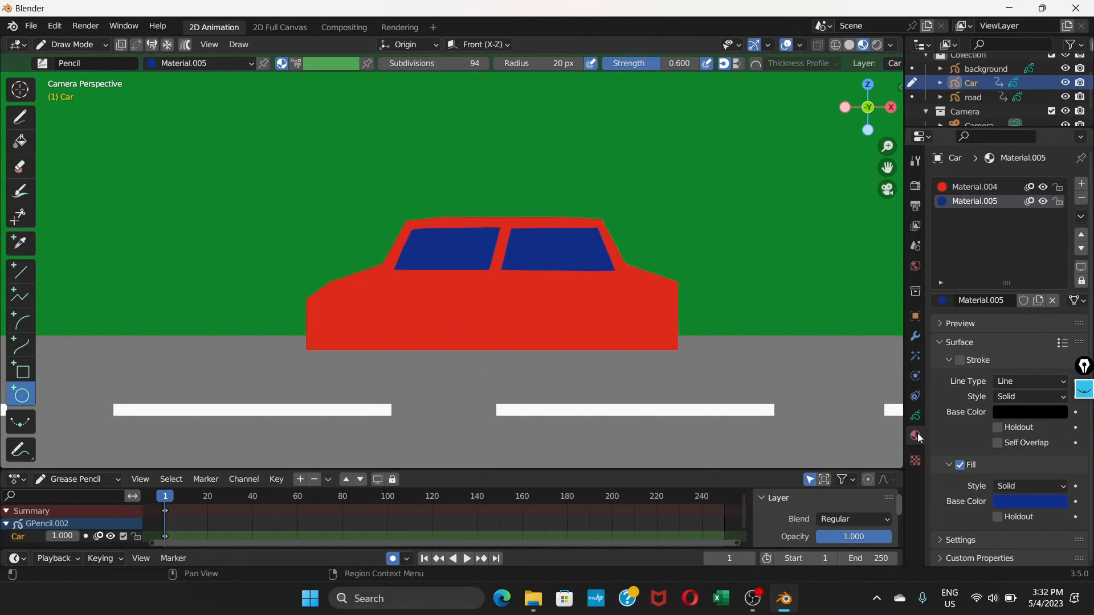
left_click(1081, 183)
left_click(1000, 299)
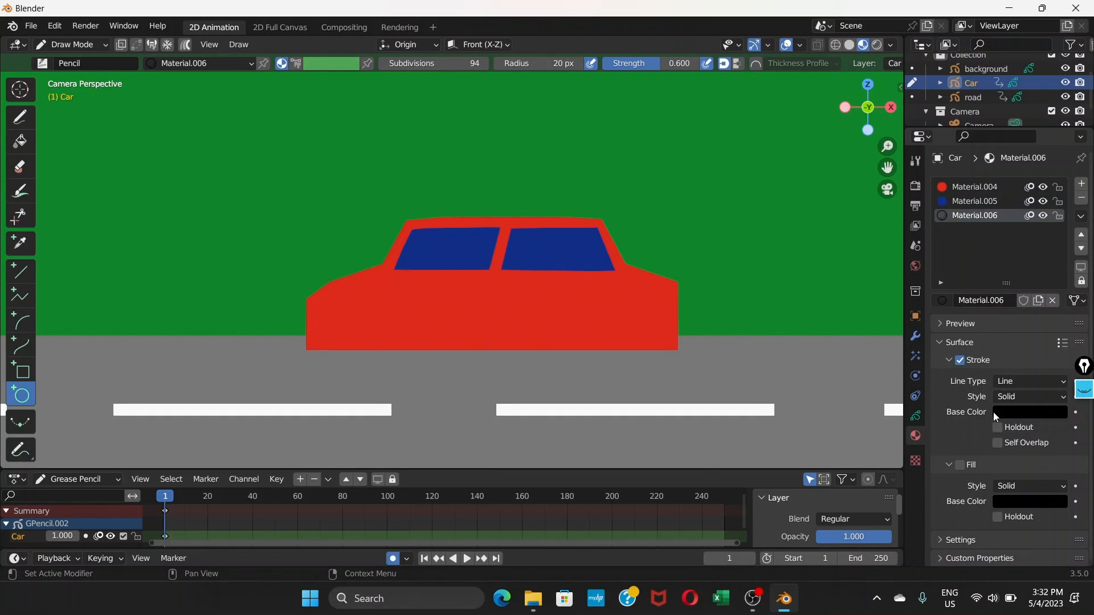
left_click(962, 465)
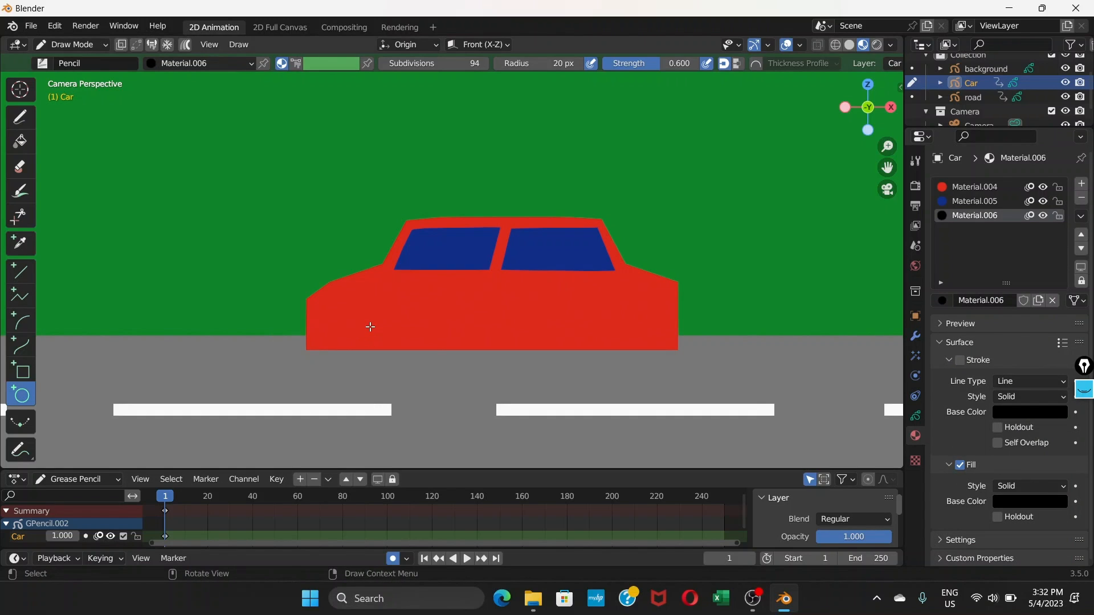
Draw a filled black wheel circle over the left part of the car body, and switch the object to Edit Mode
left_click_drag(370, 323, 433, 306)
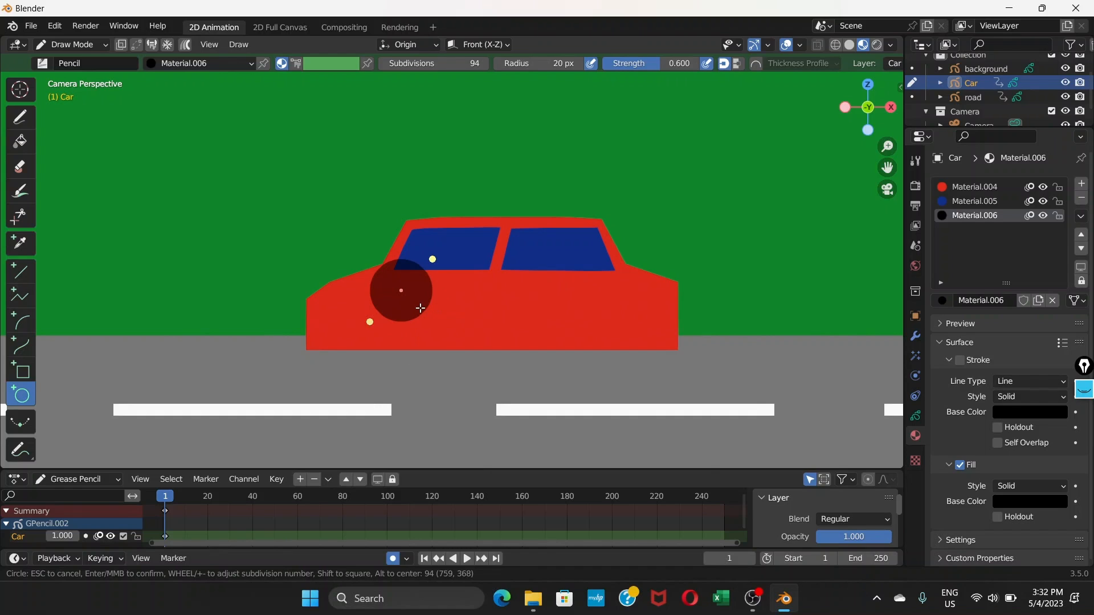
key("Return")
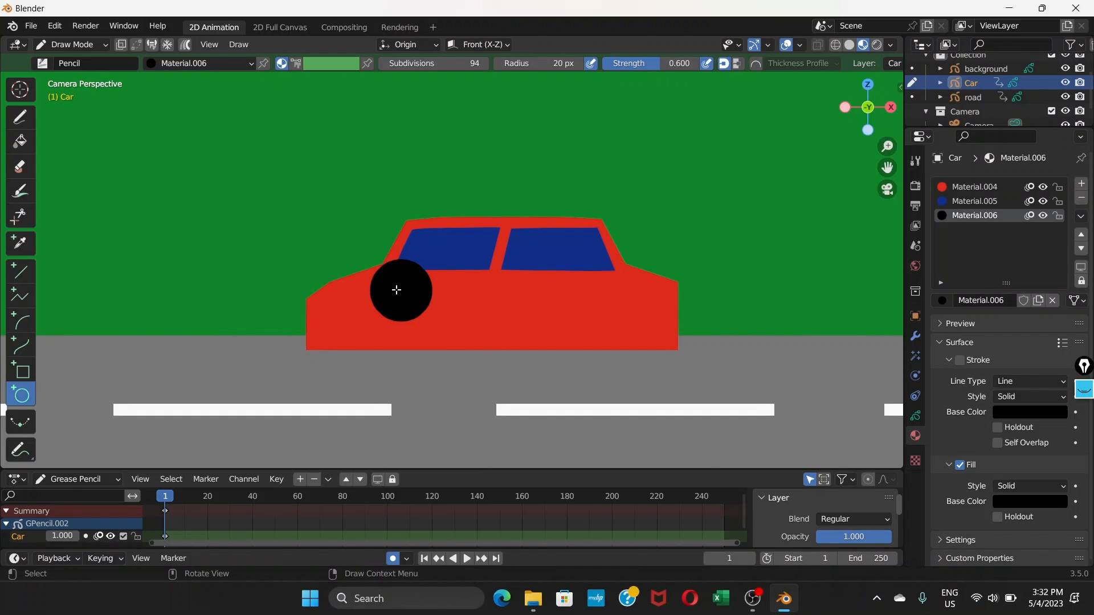
left_click(103, 43)
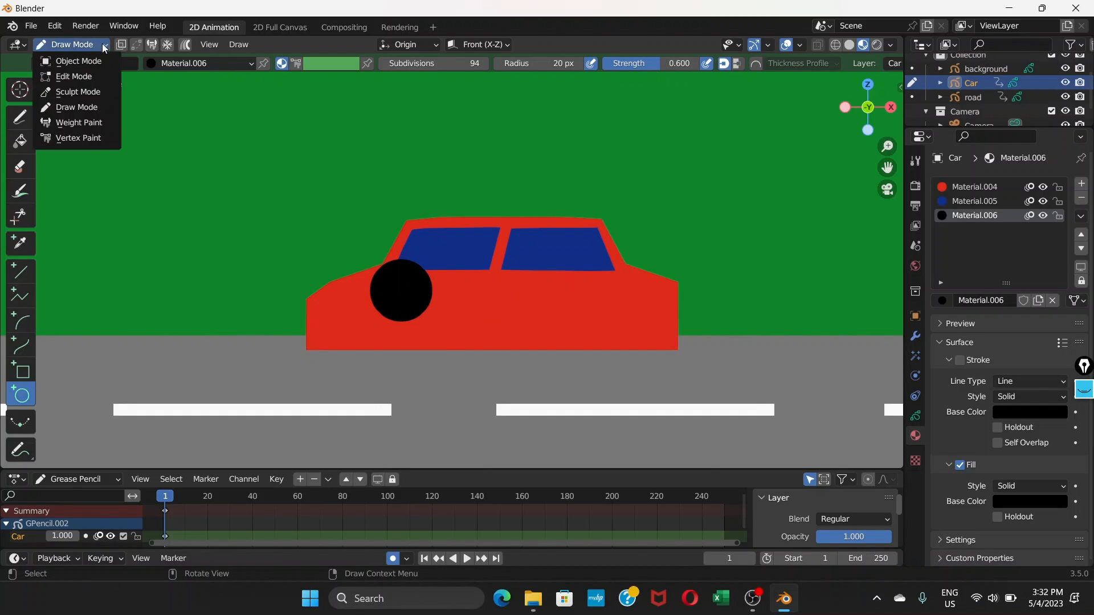
left_click(89, 77)
left_click(392, 300)
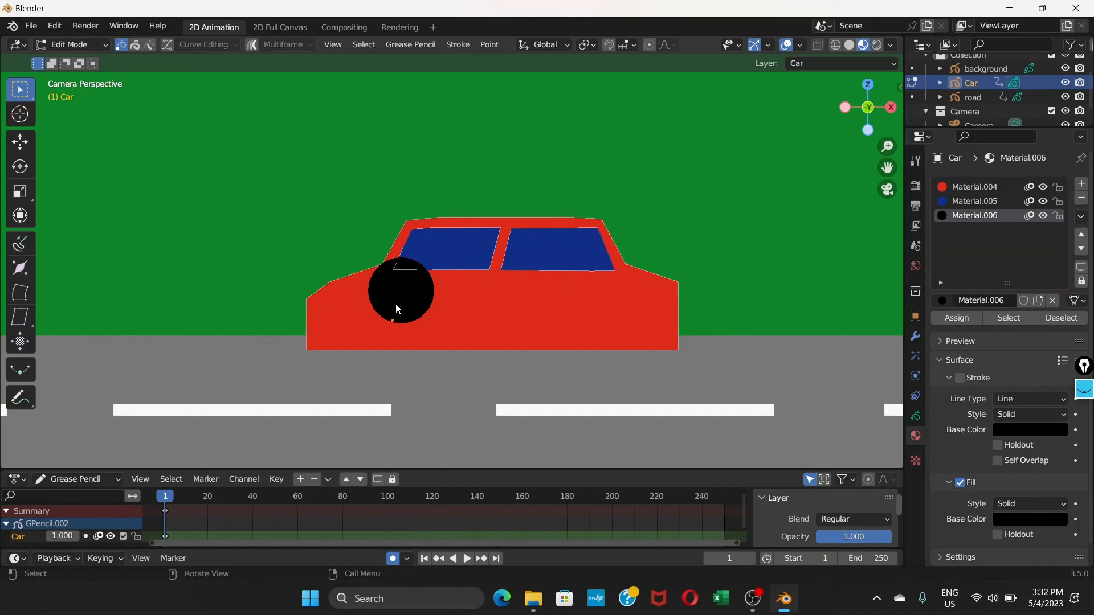
key("g")
left_click(398, 342)
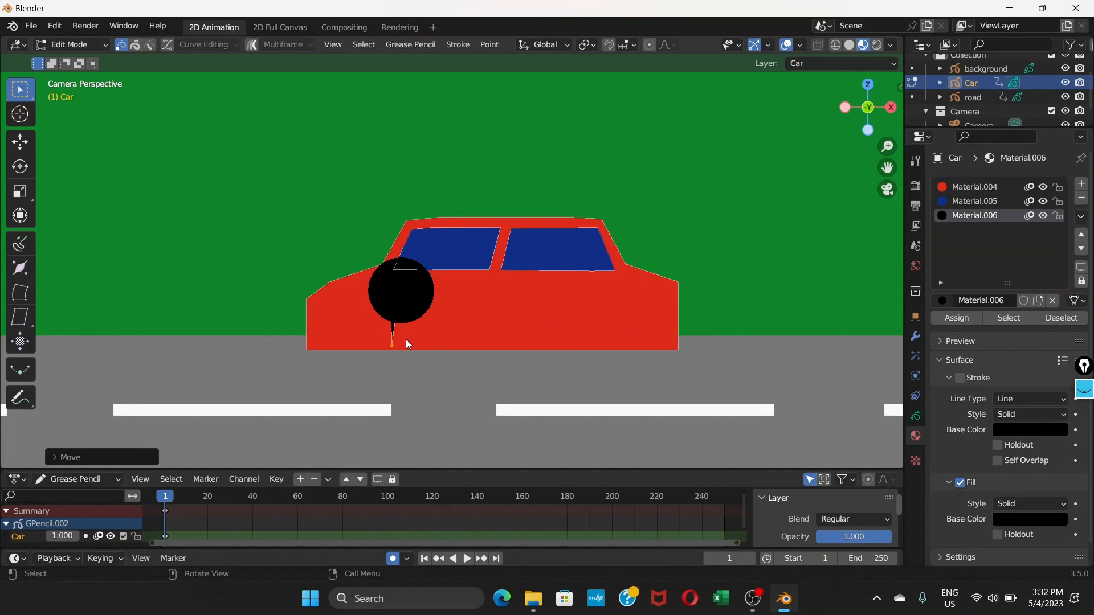
key("ctrl+z")
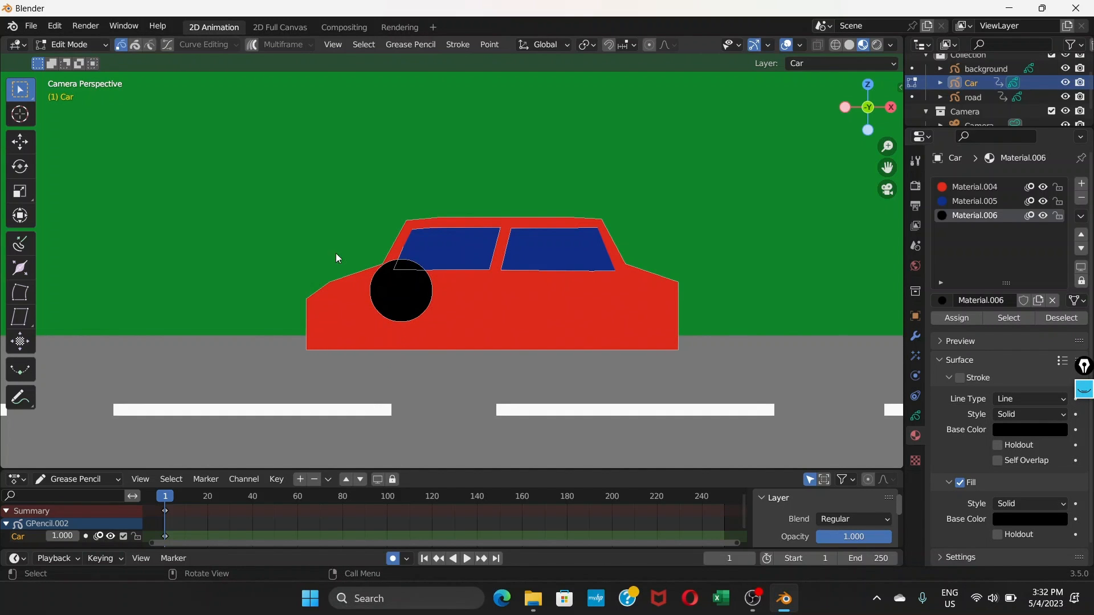
Select the whole circle as a stroke and move it about 0.17 m down and 0.04 m left to the car's lower edge
left_click(141, 49)
key("g")
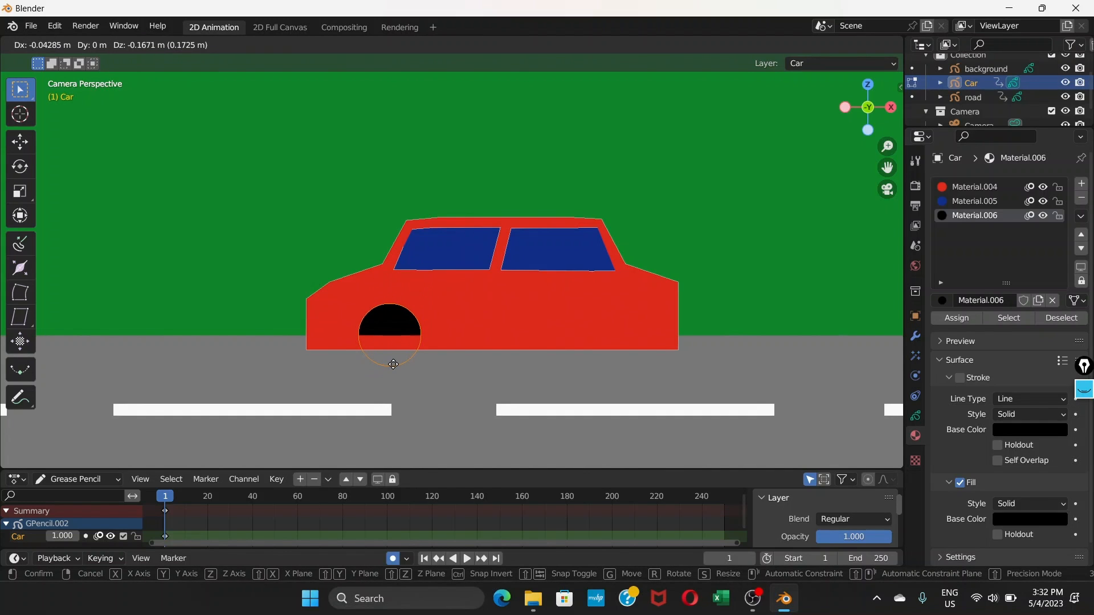
left_click(393, 364)
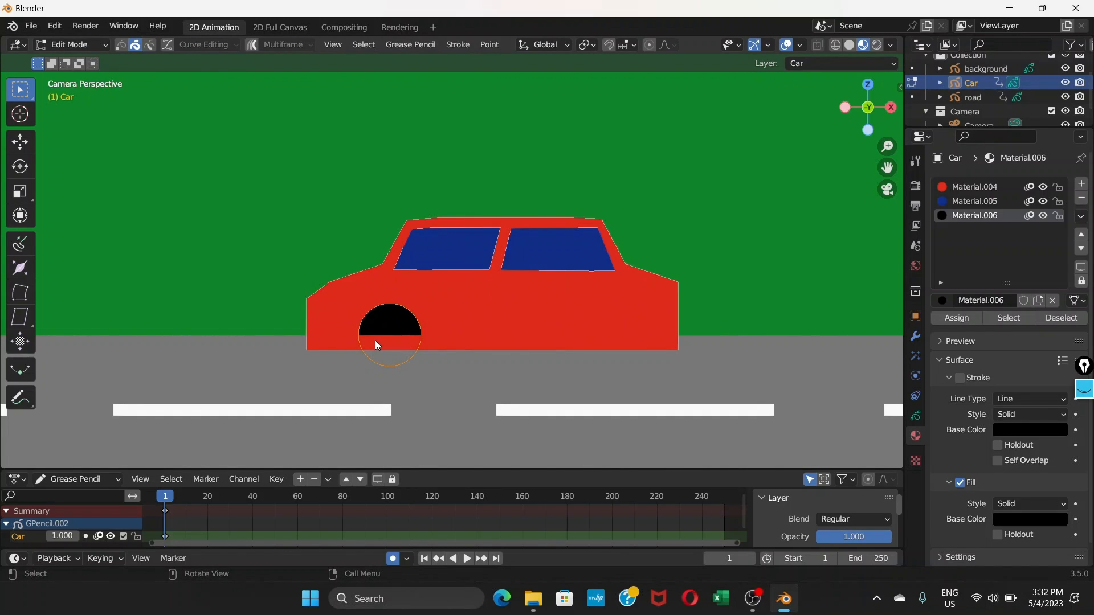
Toggle the Car layer's visibility off and back on to check the layer holding the wheel
scroll(399, 342, "down", 2)
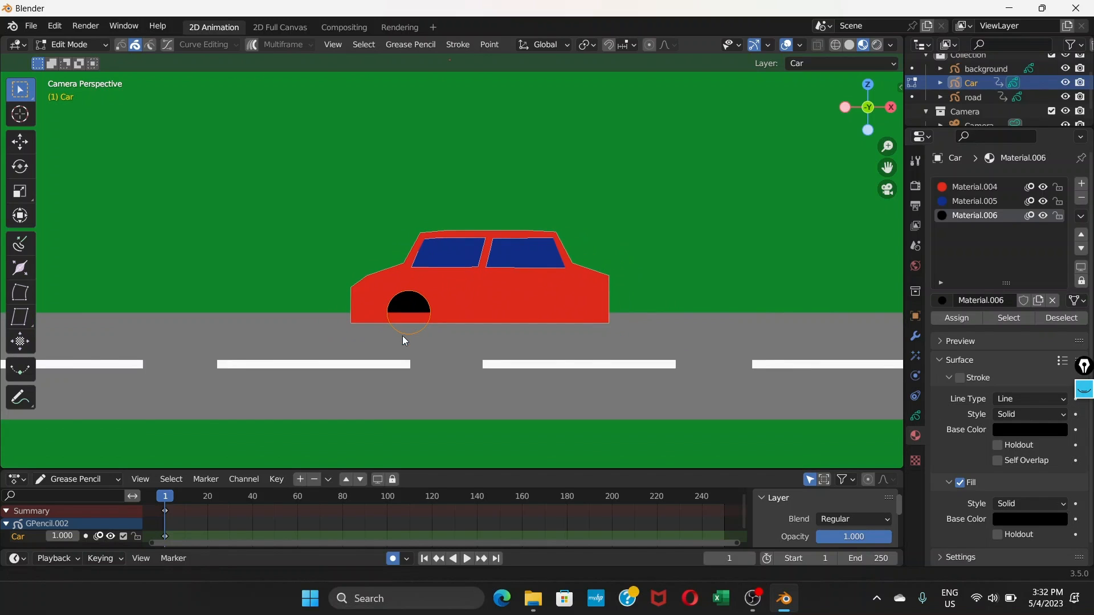
middle_click_drag(391, 340, 378, 344, "shift")
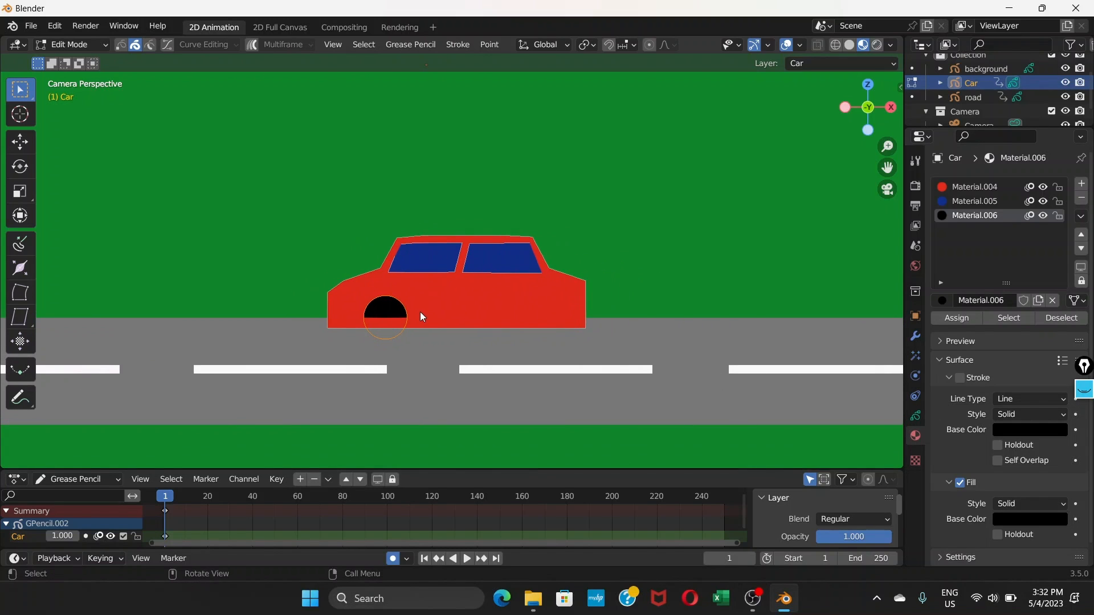
left_click(916, 417)
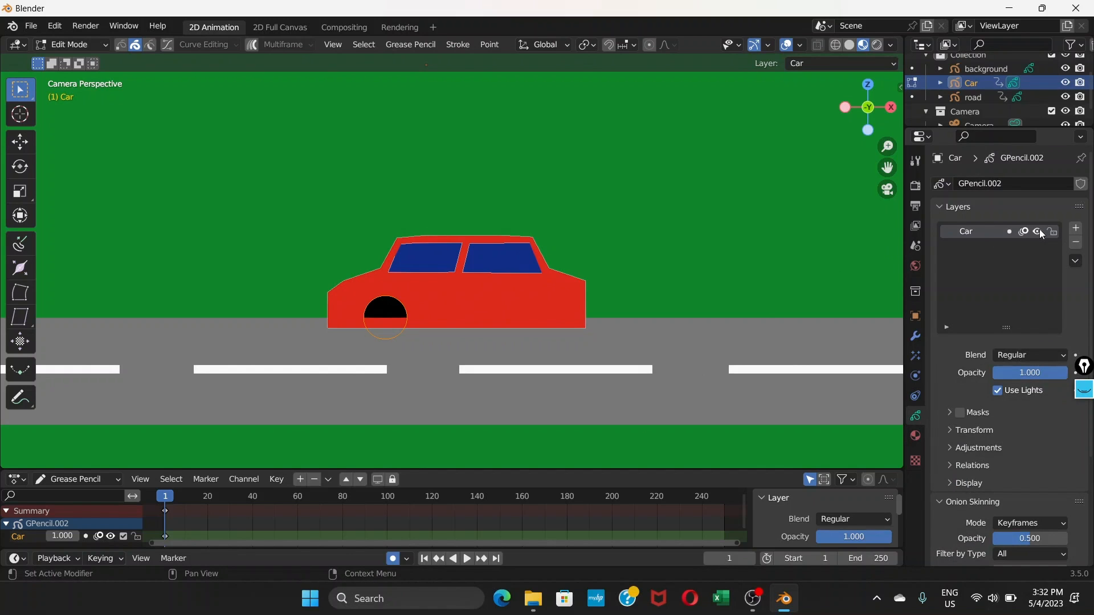
double_click(1037, 231)
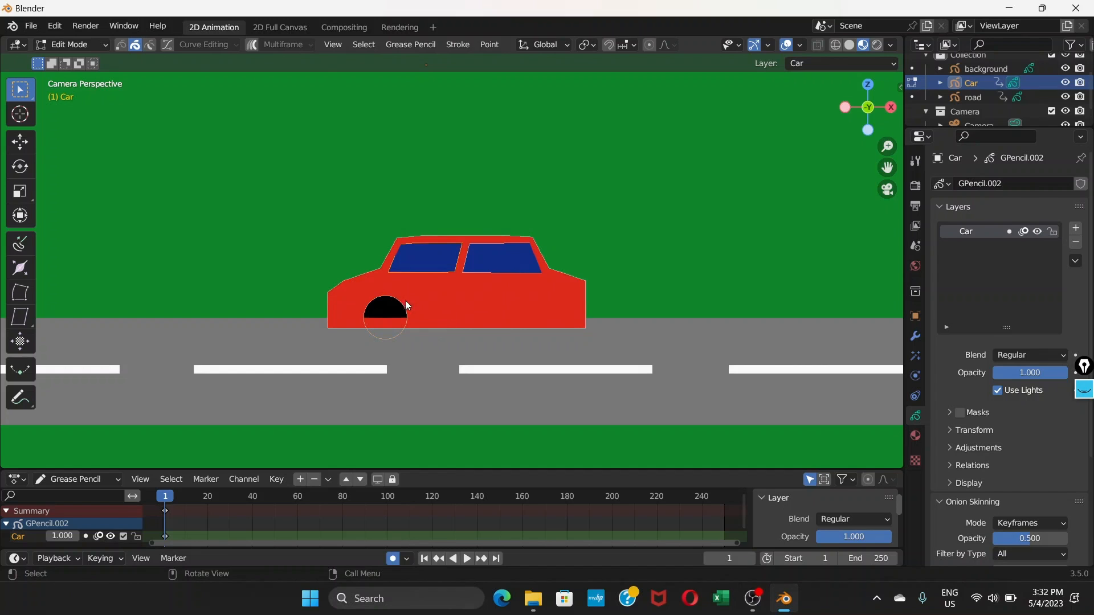
left_click(120, 44)
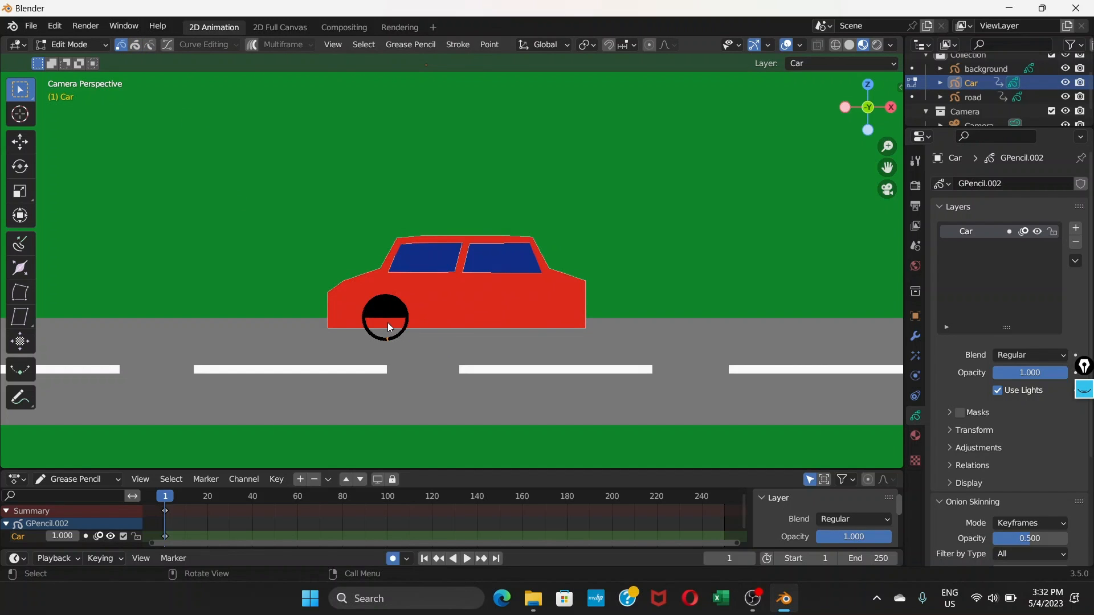
scroll(384, 333, "up", 4)
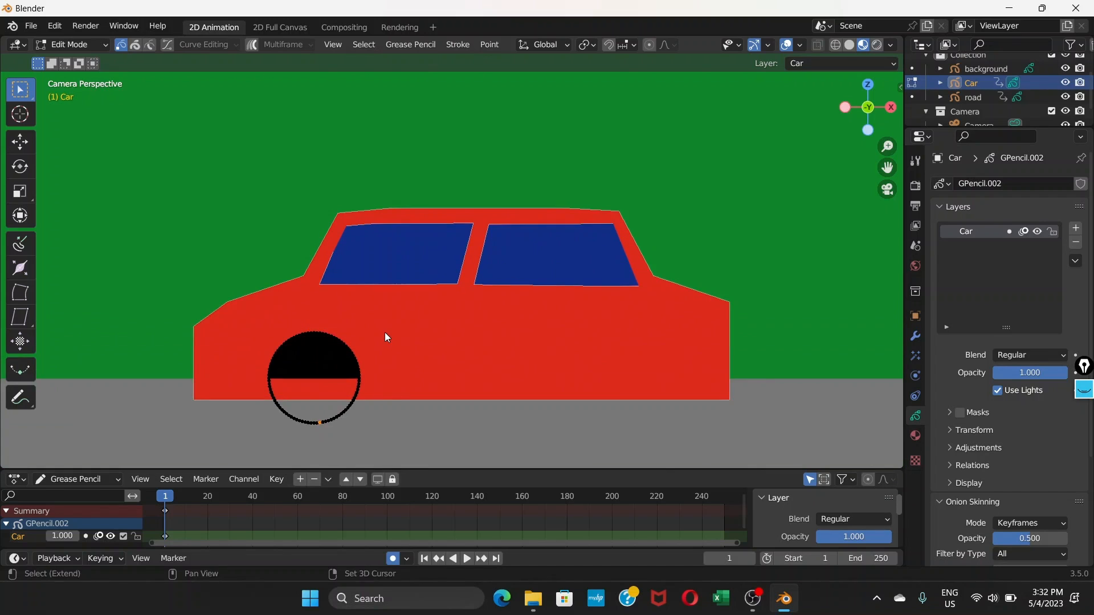
middle_click_drag(385, 333, 472, 262, "shift")
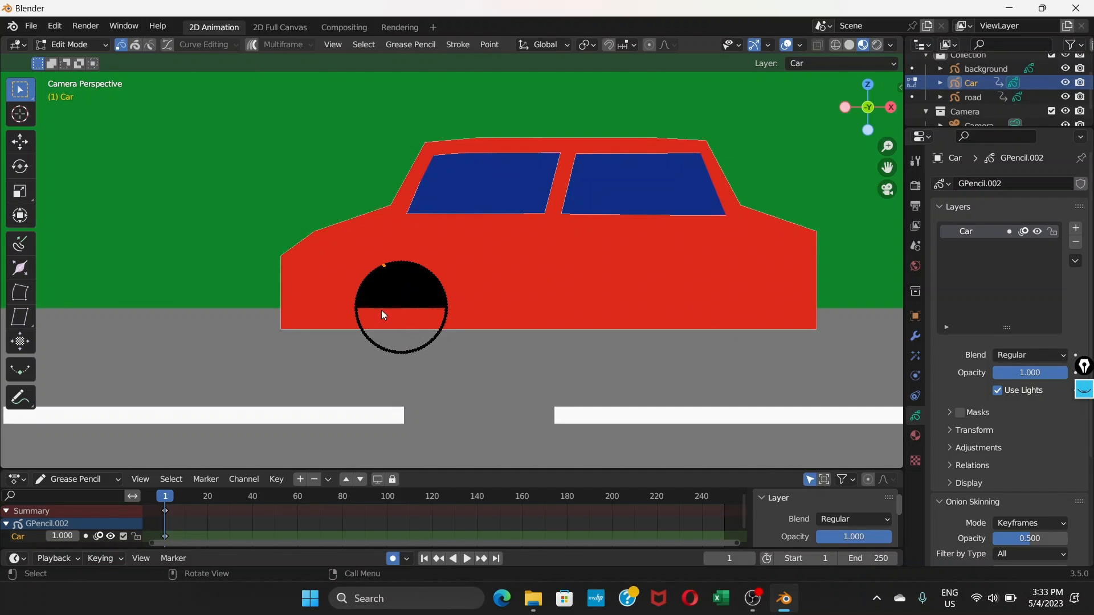
left_click(504, 318)
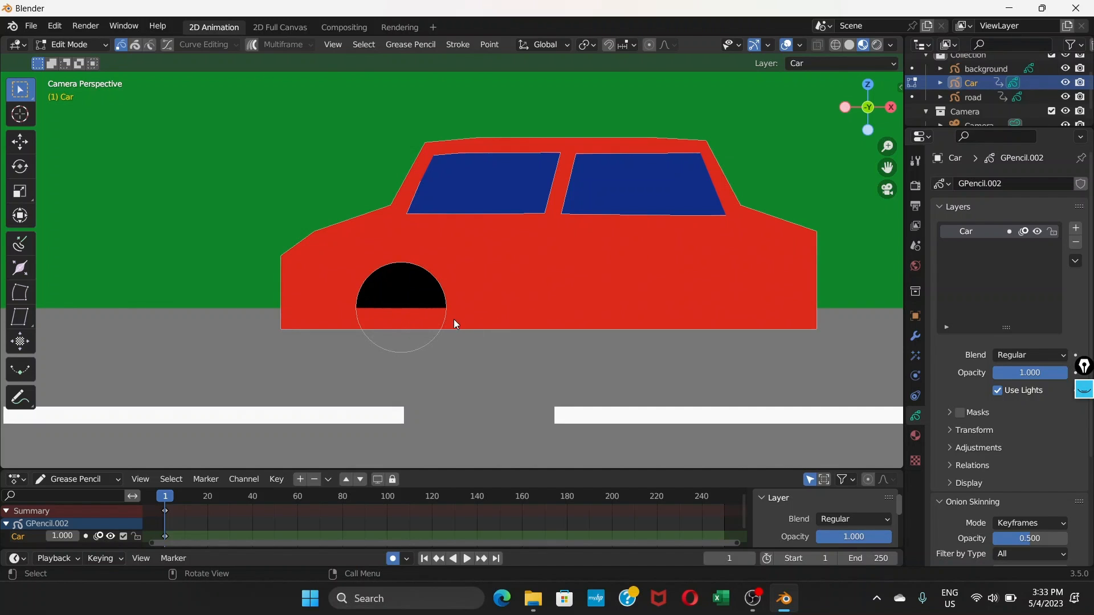
left_click(461, 282)
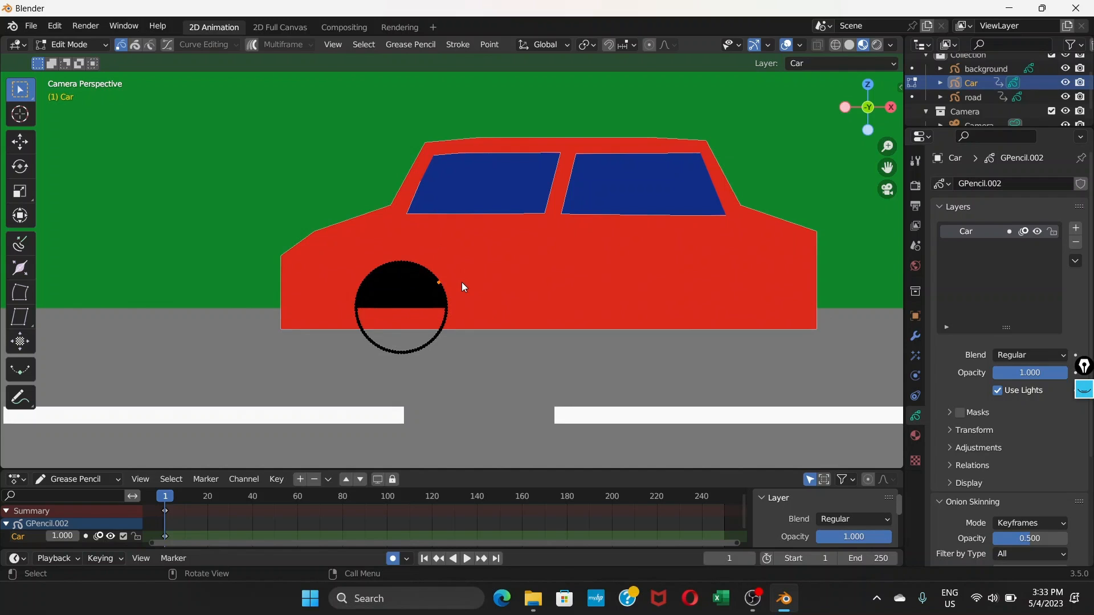
key("g")
right_click(533, 280)
Try moving the red car body stroke about 0.52 m to the right, and undo the move
left_click(314, 232)
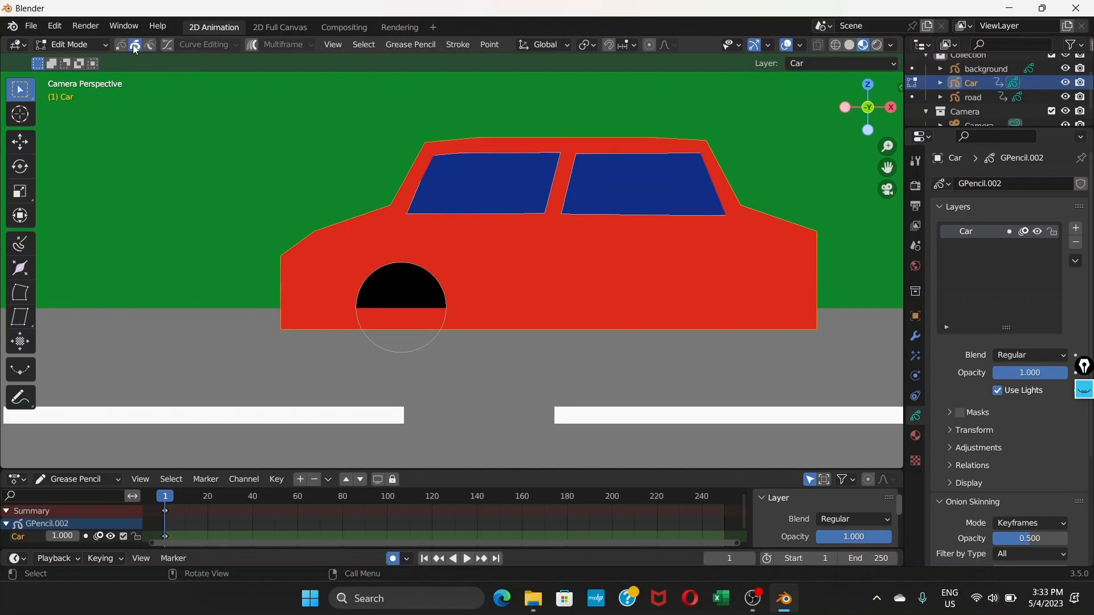
key("g")
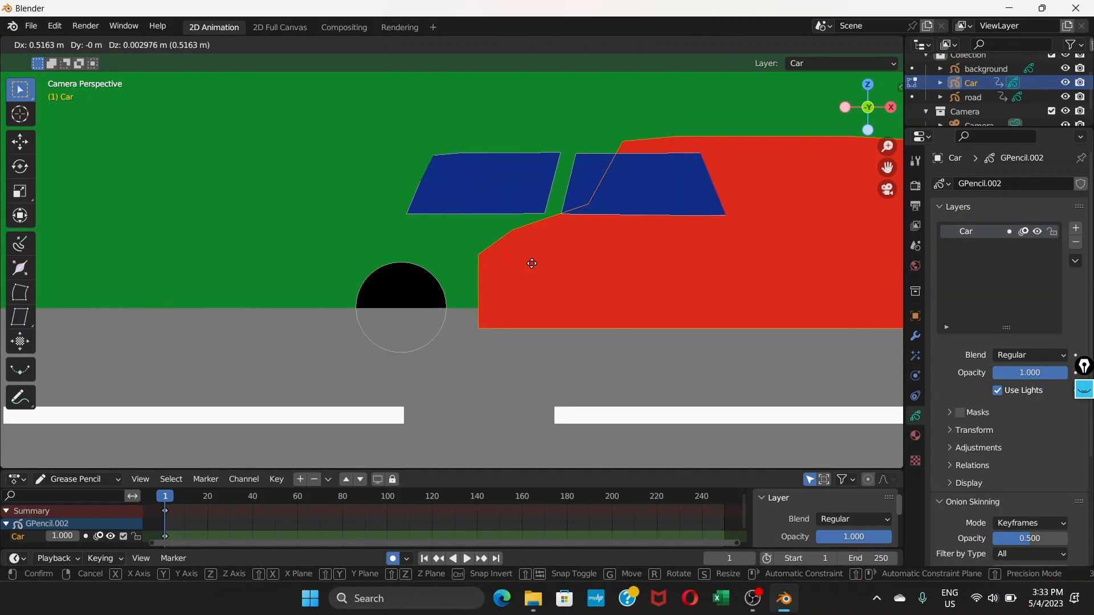
left_click(532, 263)
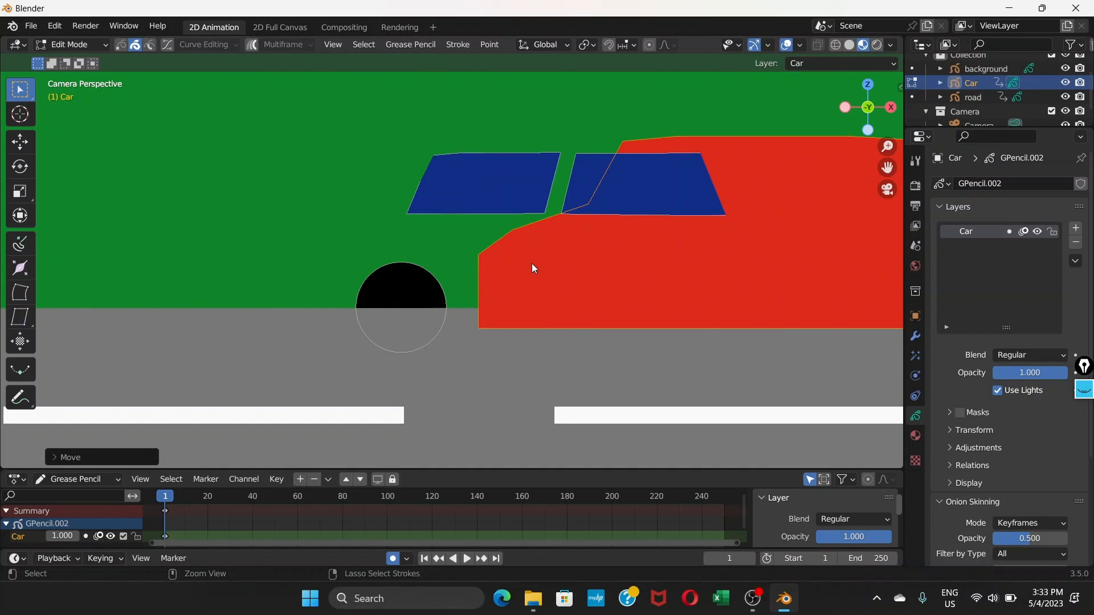
key("ctrl+z")
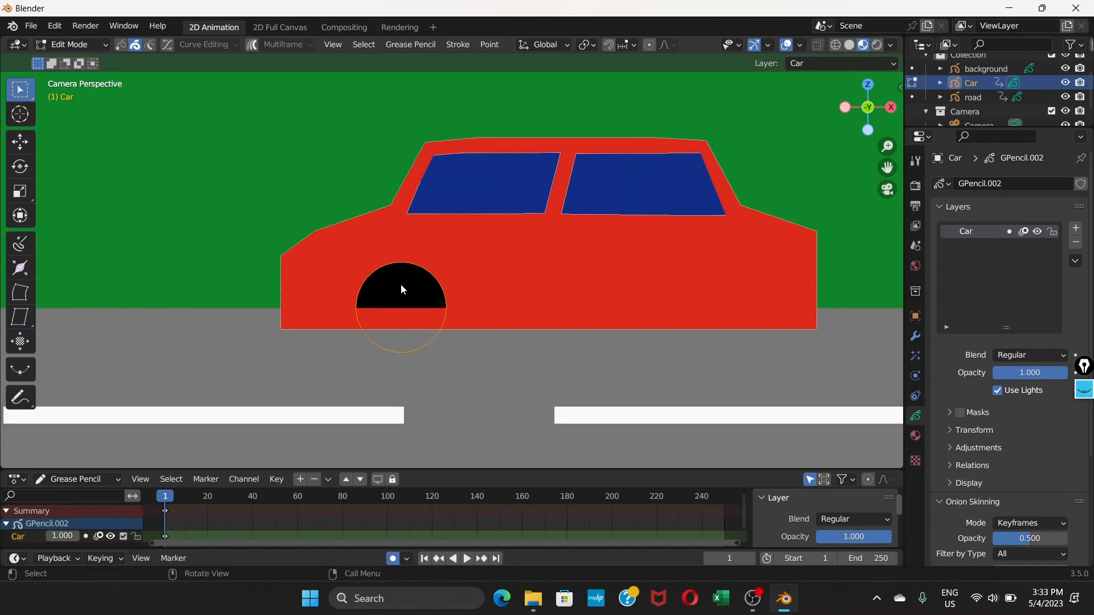
Move the wheel circle by about -0.000035 m along the global Y axis to bring it in front of the road
key("g")
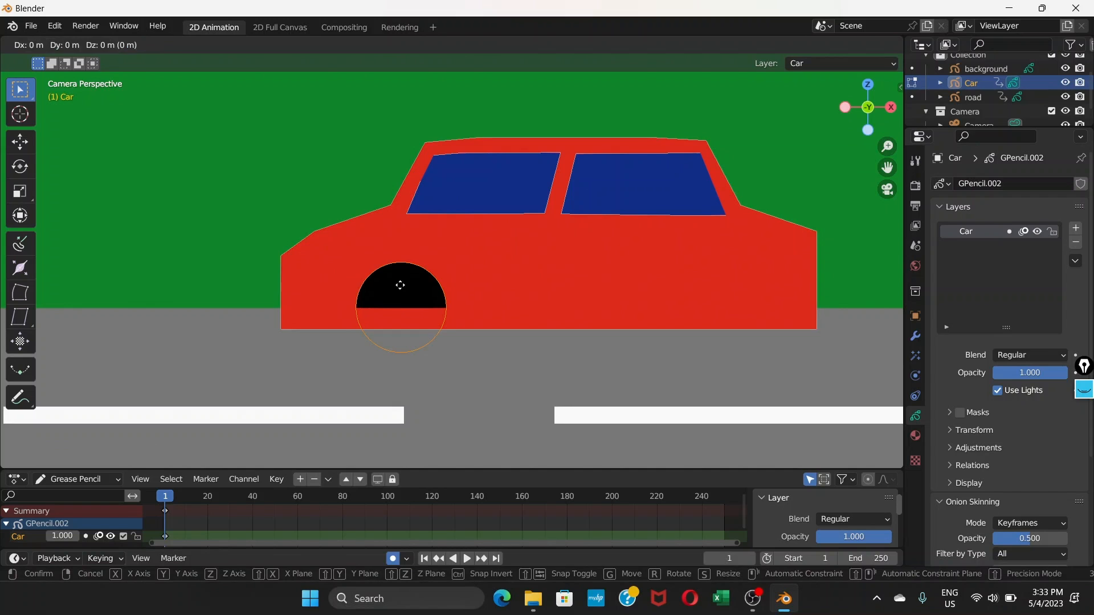
key("y")
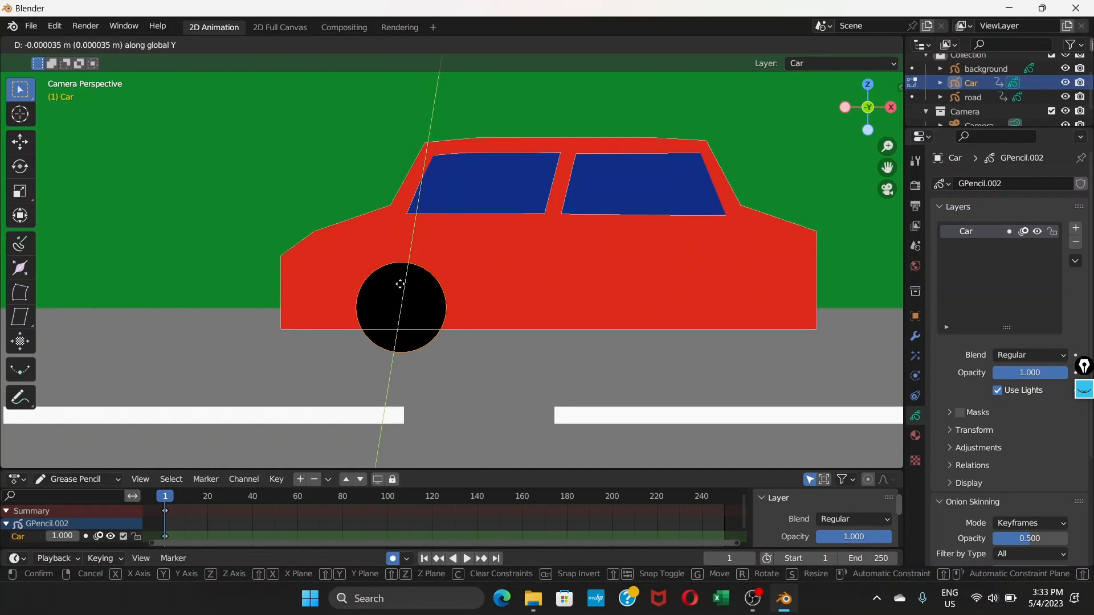
left_click(401, 285)
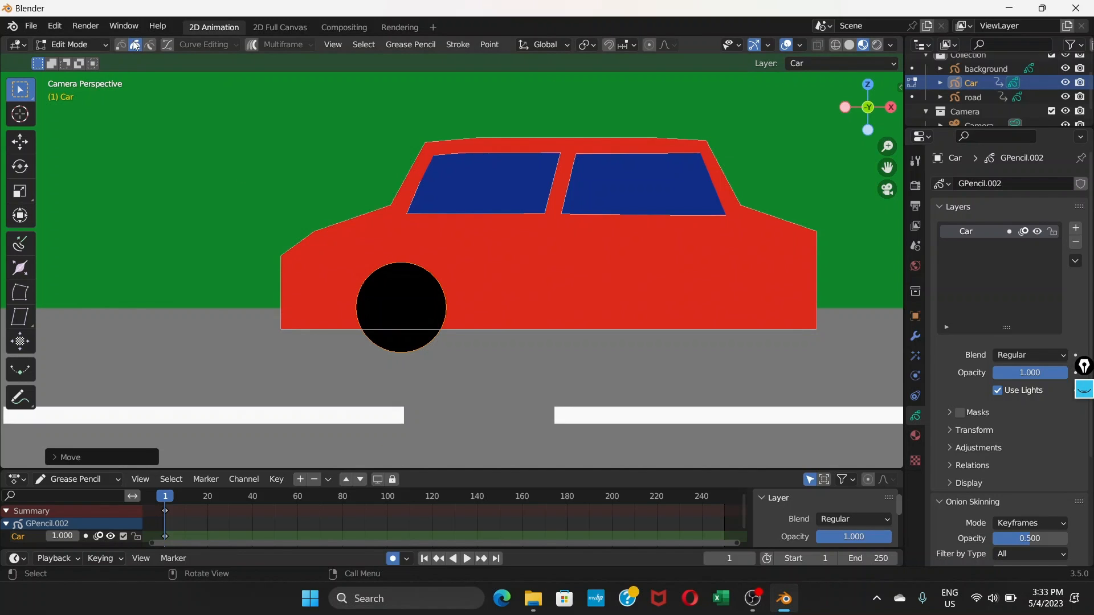
Lower the wheel circle slightly and shift it a little to the right beneath the car body
left_click(401, 314)
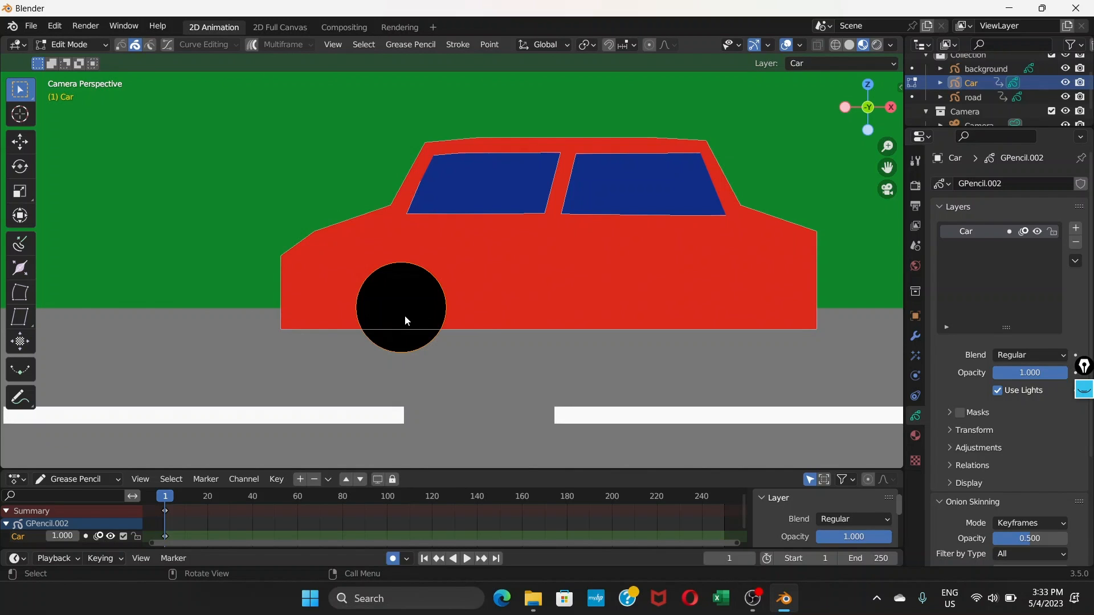
key("g")
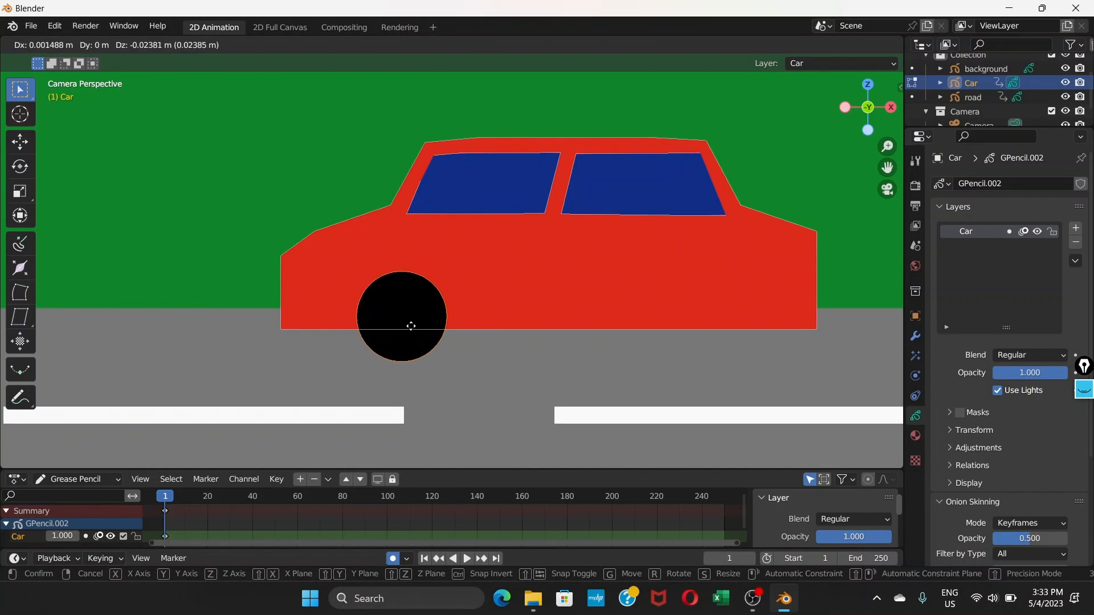
left_click(416, 331)
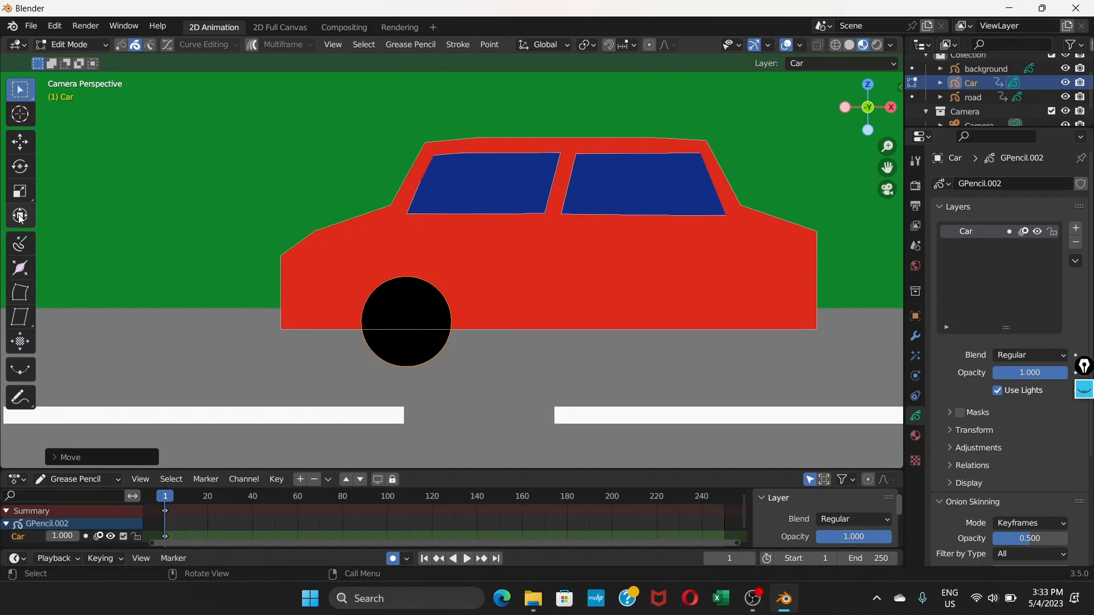
Switch the Car object back to Draw Mode and draw a smaller circle inside the wheel with the black material
left_click(67, 45)
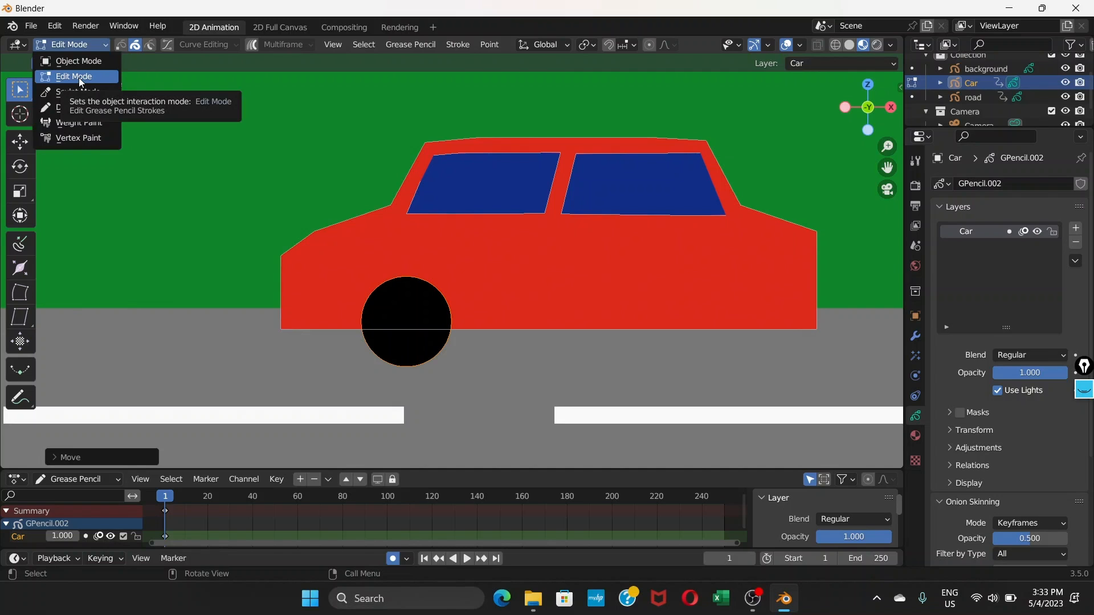
left_click(79, 78)
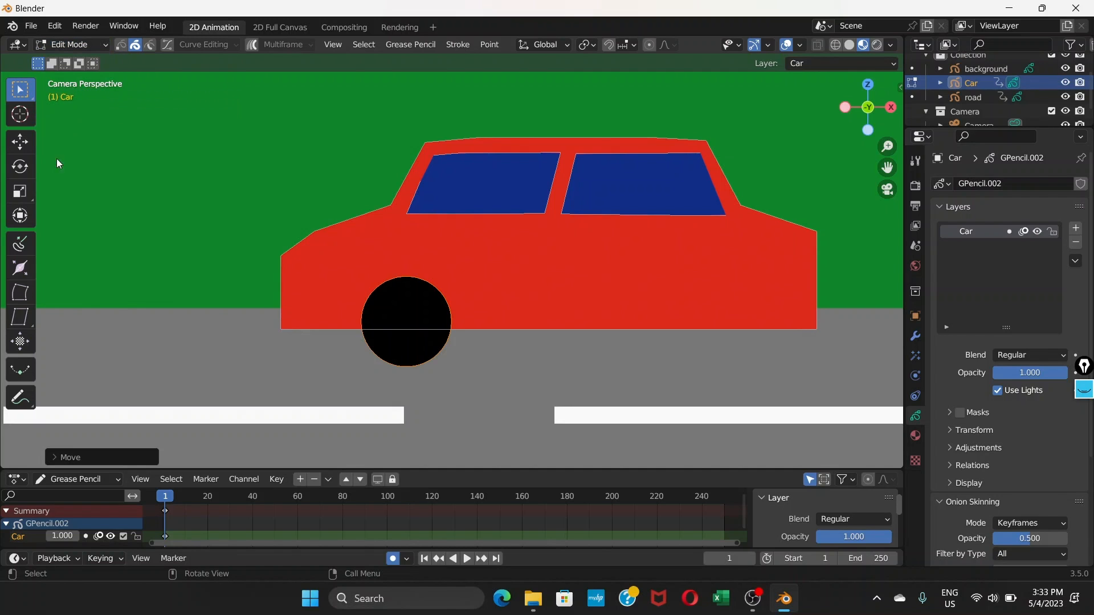
left_click(67, 44)
left_click(67, 105)
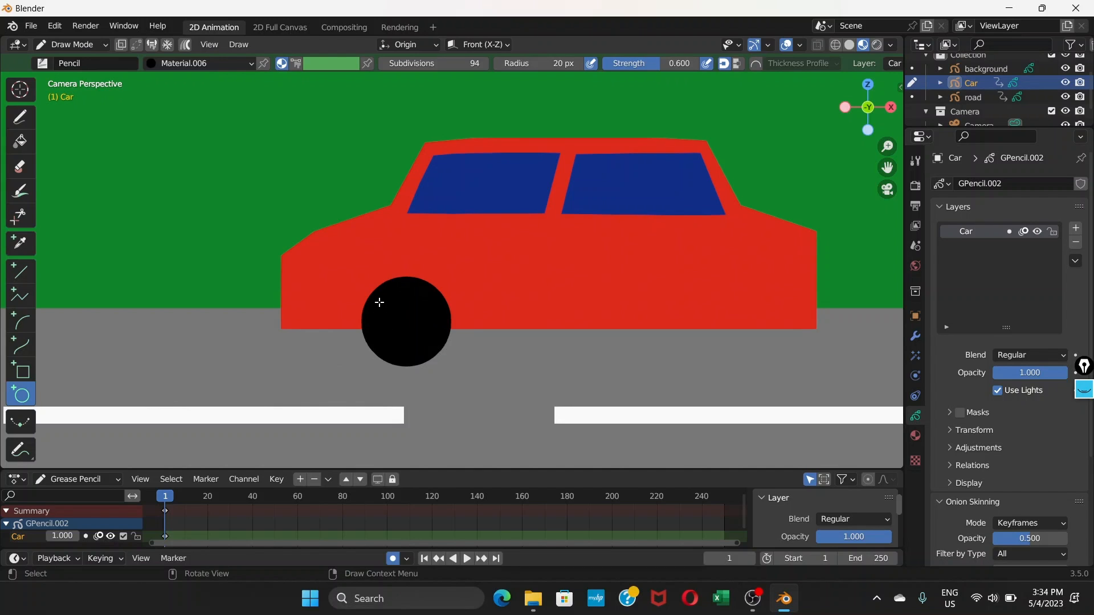
mouse_move(380, 303)
left_mouse_down()
mouse_move(459, 385)
mouse_move(422, 331)
left_mouse_up()
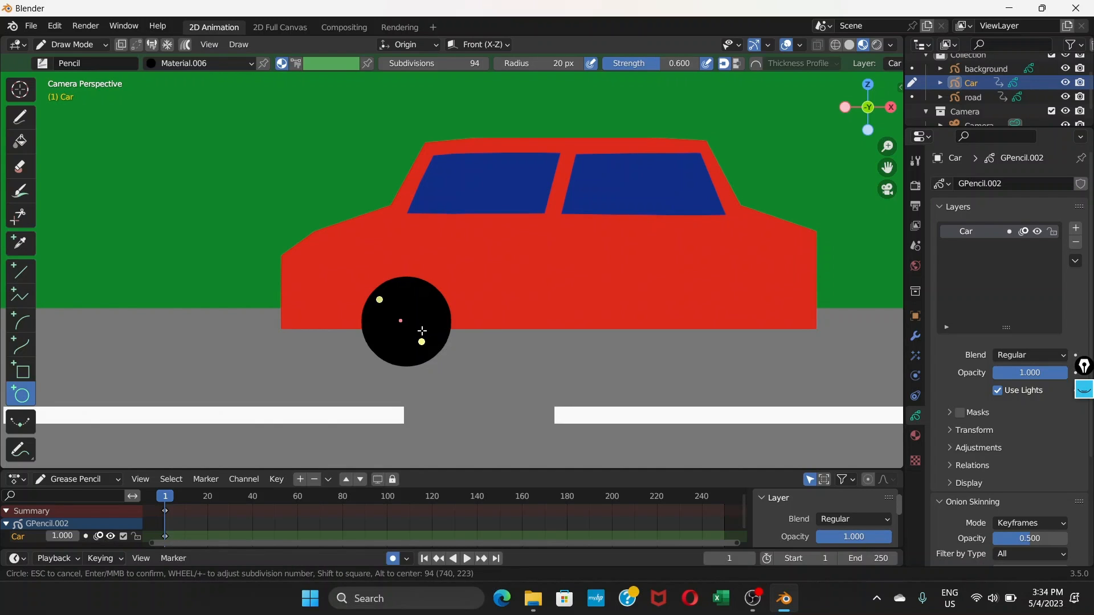
key("Return")
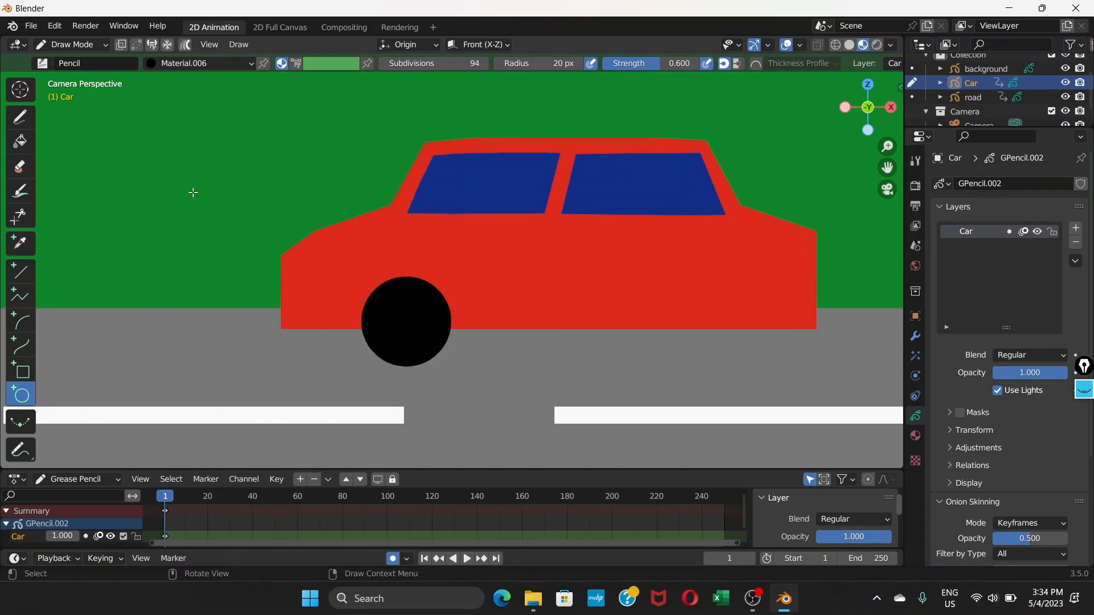
key("y")
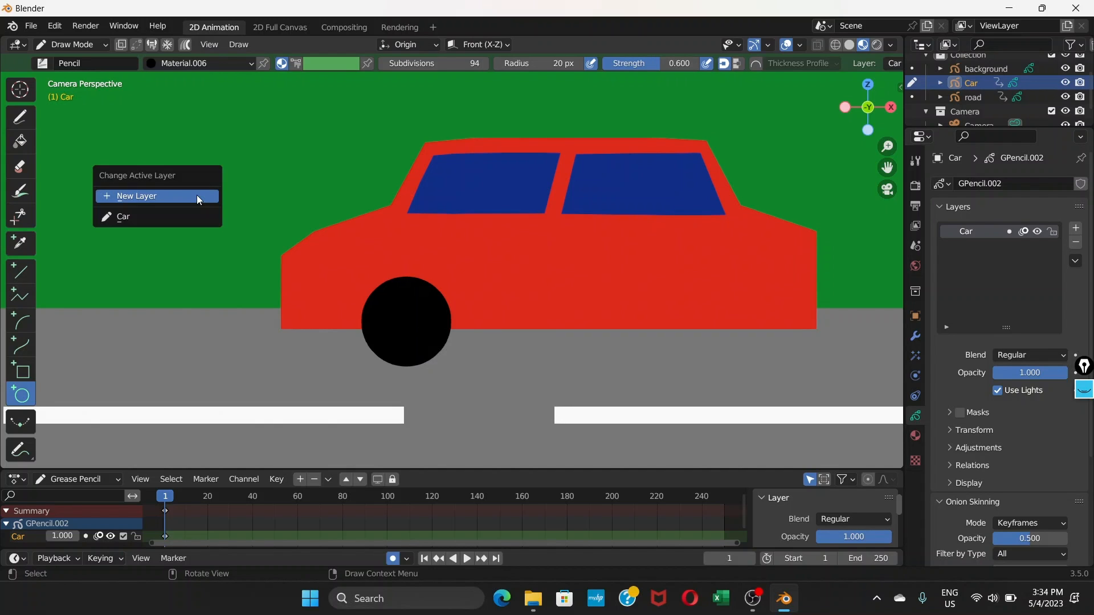
key("Escape")
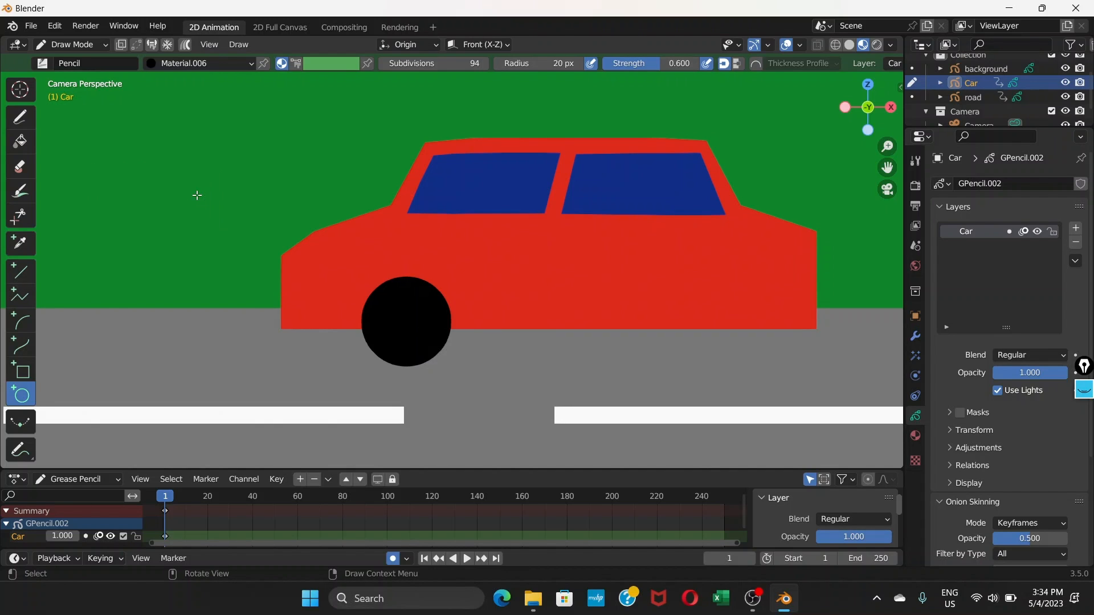
key("Tab")
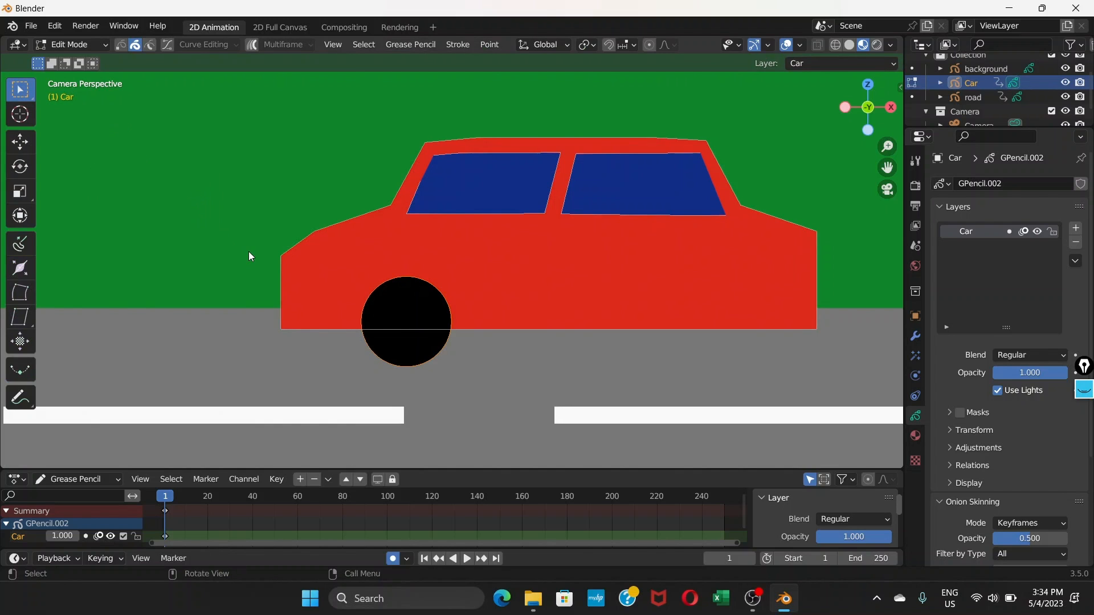
left_click(83, 45)
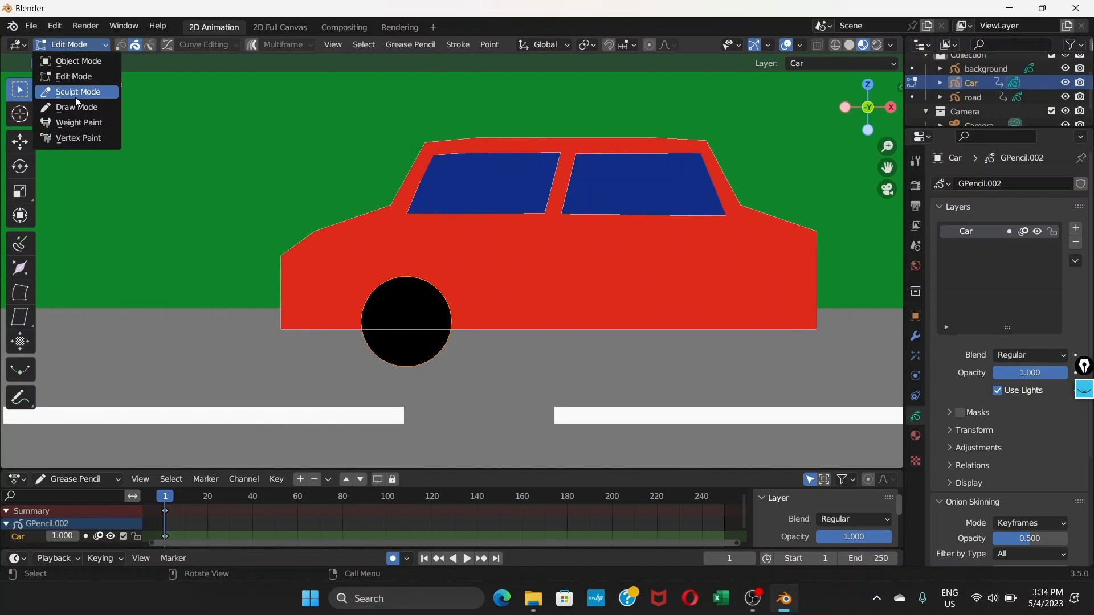
left_click(74, 107)
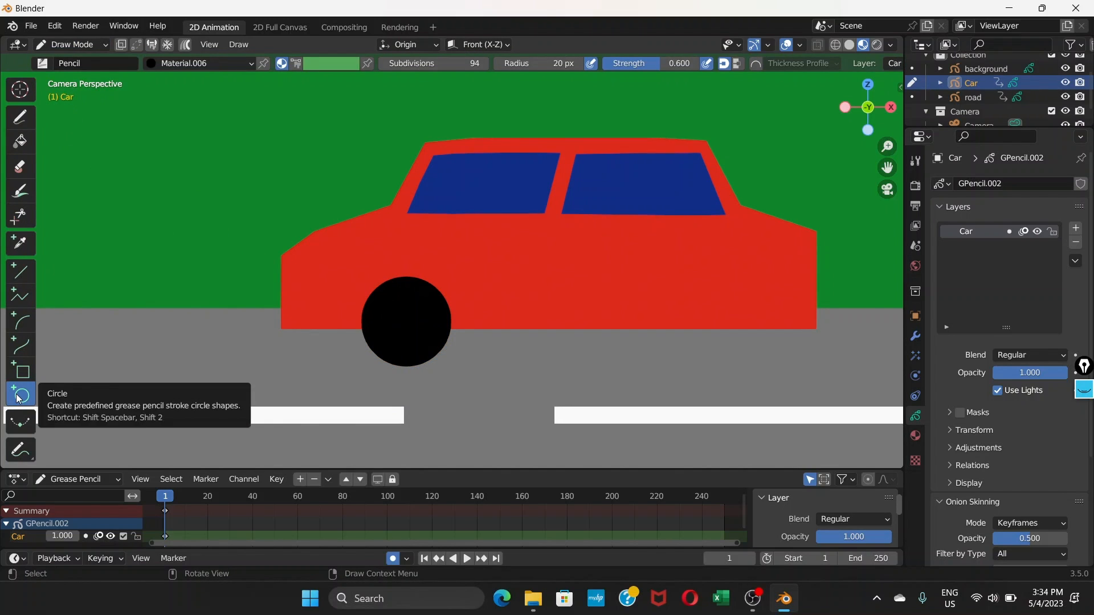
Add a new material to the Car object with Stroke disabled and Fill enabled
left_click(916, 436)
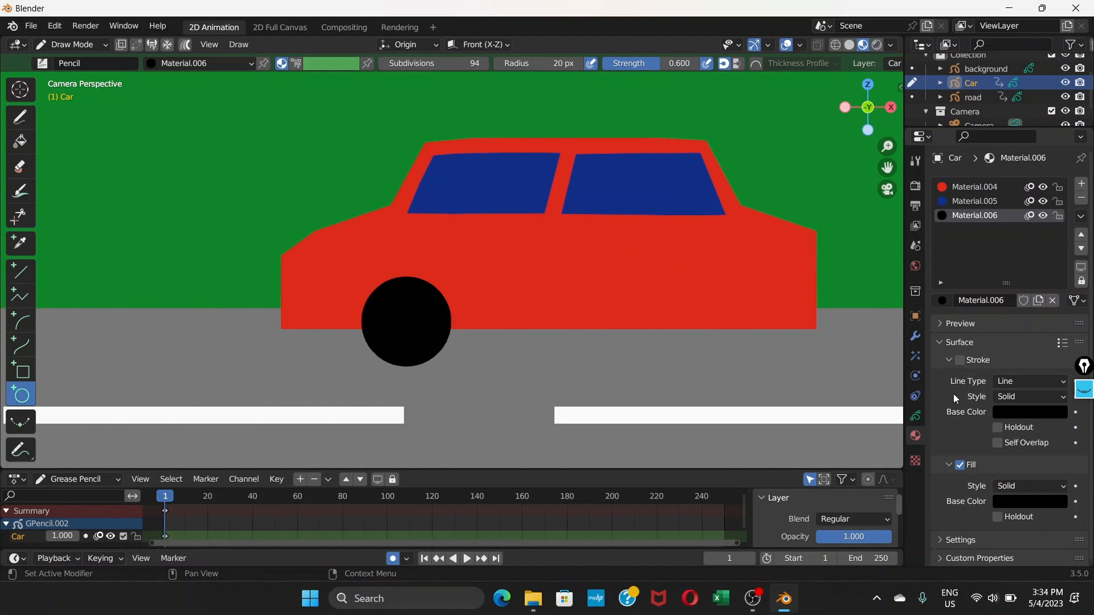
left_click(1081, 183)
left_click(1009, 300)
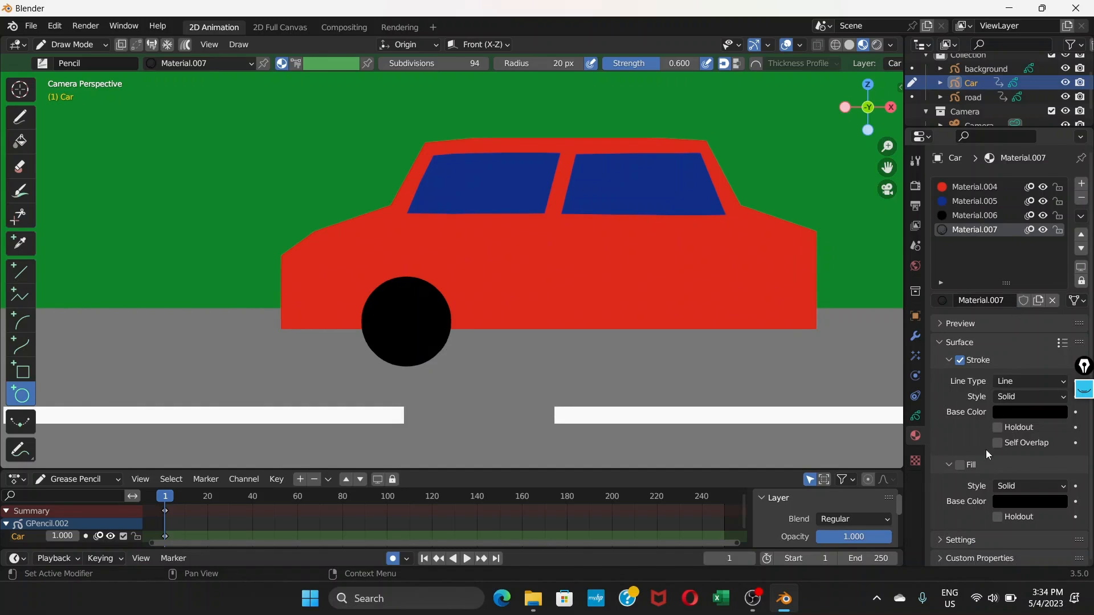
left_click(949, 360)
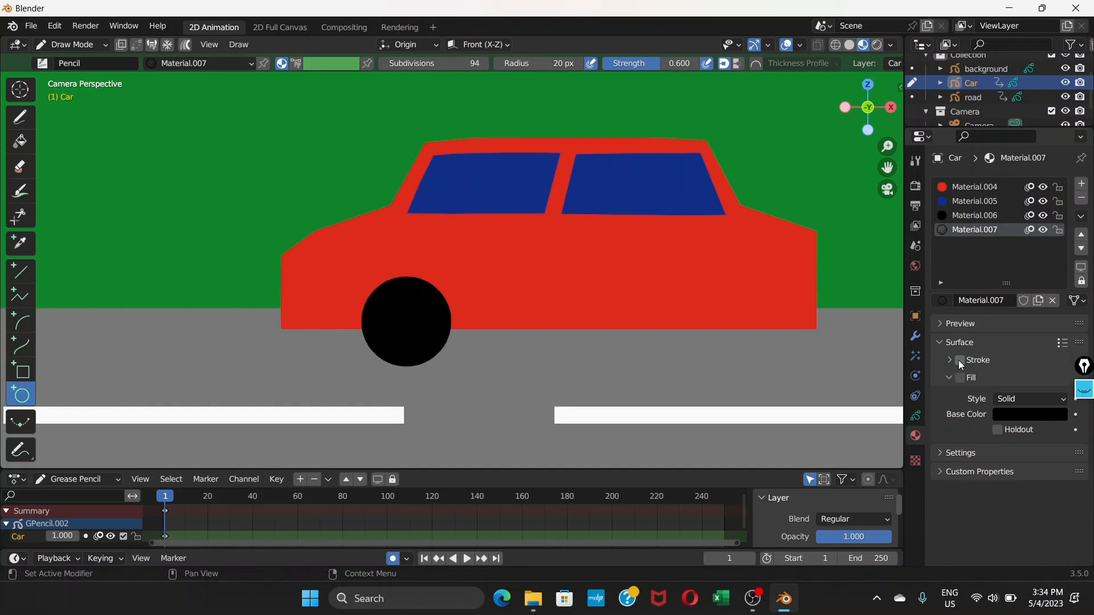
left_click(949, 378)
left_click(948, 377)
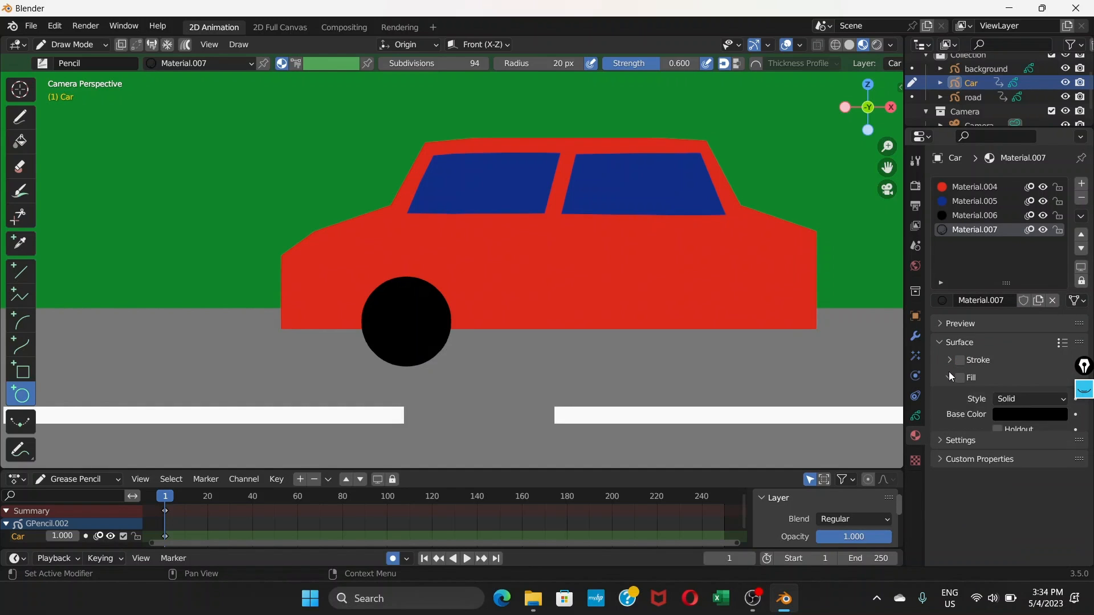
left_click(947, 360)
left_click(960, 465)
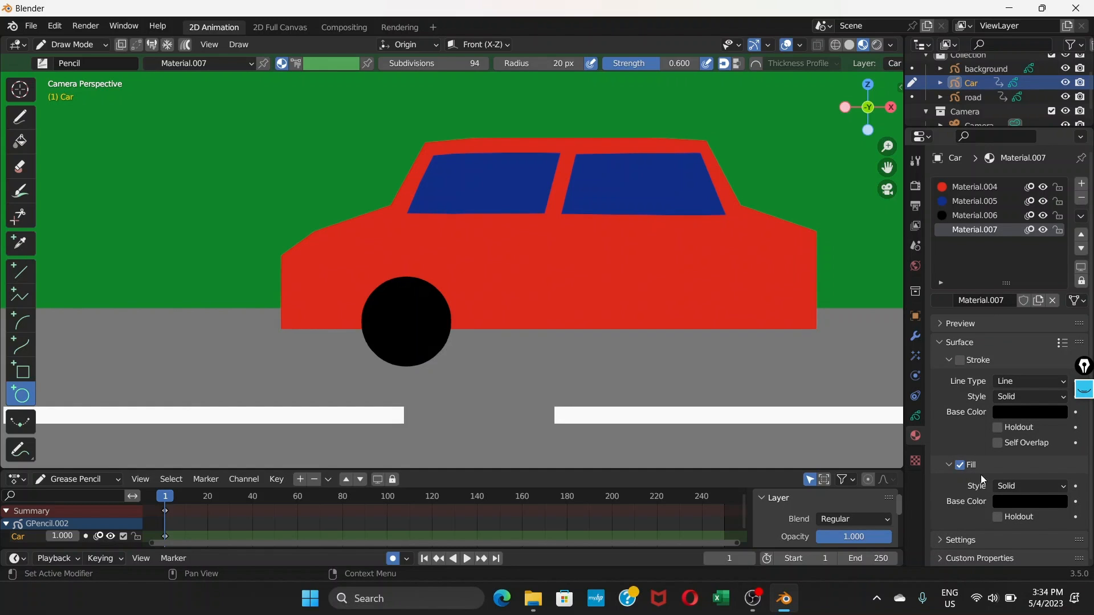
Set the new material's fill color to white and draw a small circle with it inside the black wheel
left_click(1025, 503)
left_click_drag(1057, 365, 1057, 297)
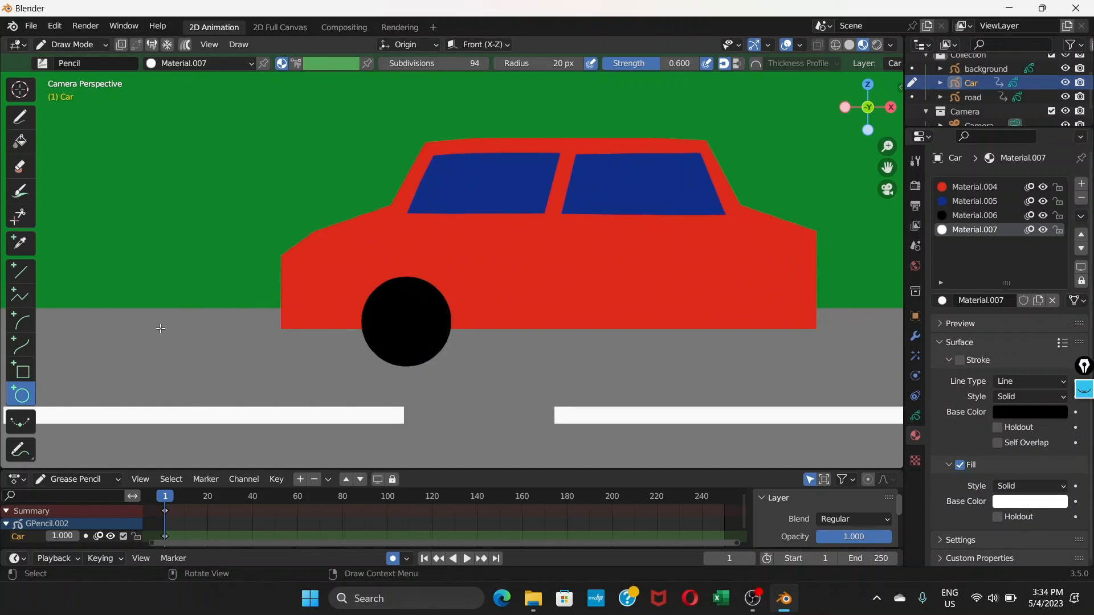
left_click_drag(386, 305, 426, 346)
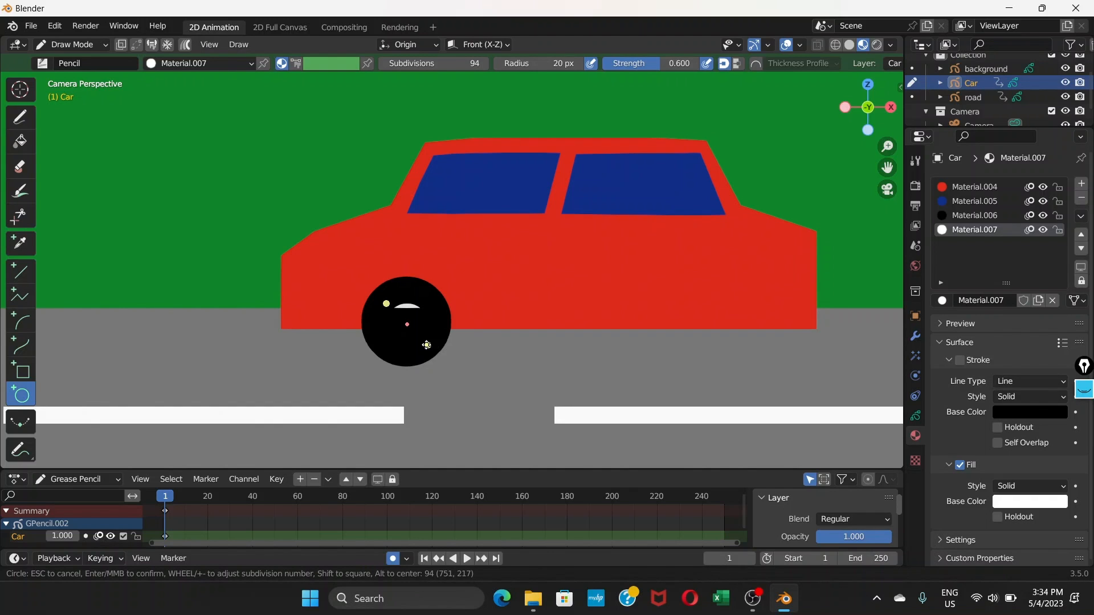
key("Return")
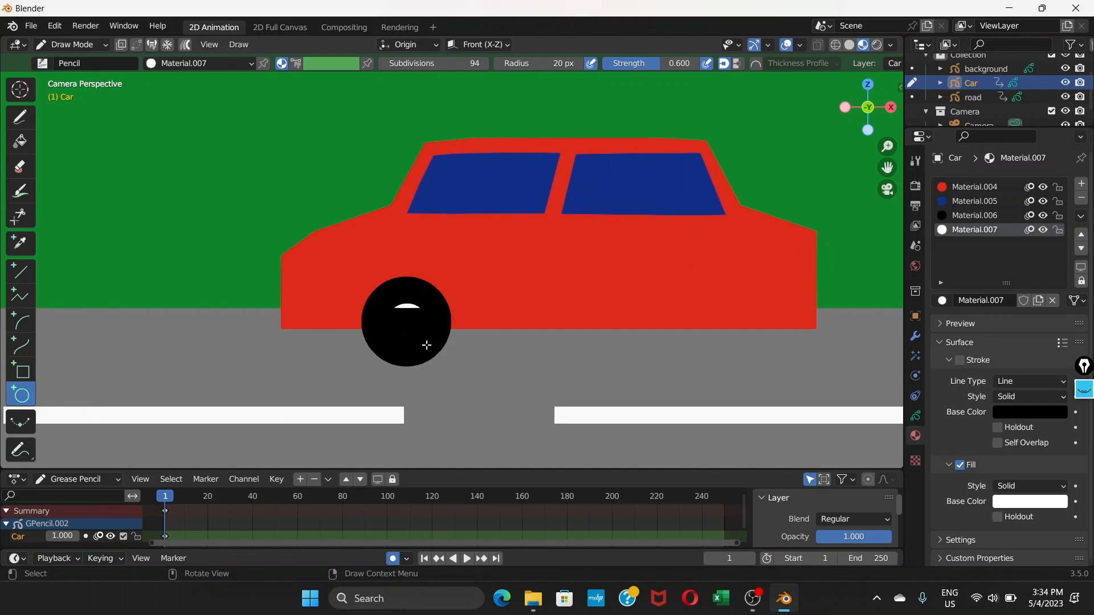
In Edit Mode, move the white circle slightly forward along global Y in front of the black wheel and center it within the wheel
left_click(101, 45)
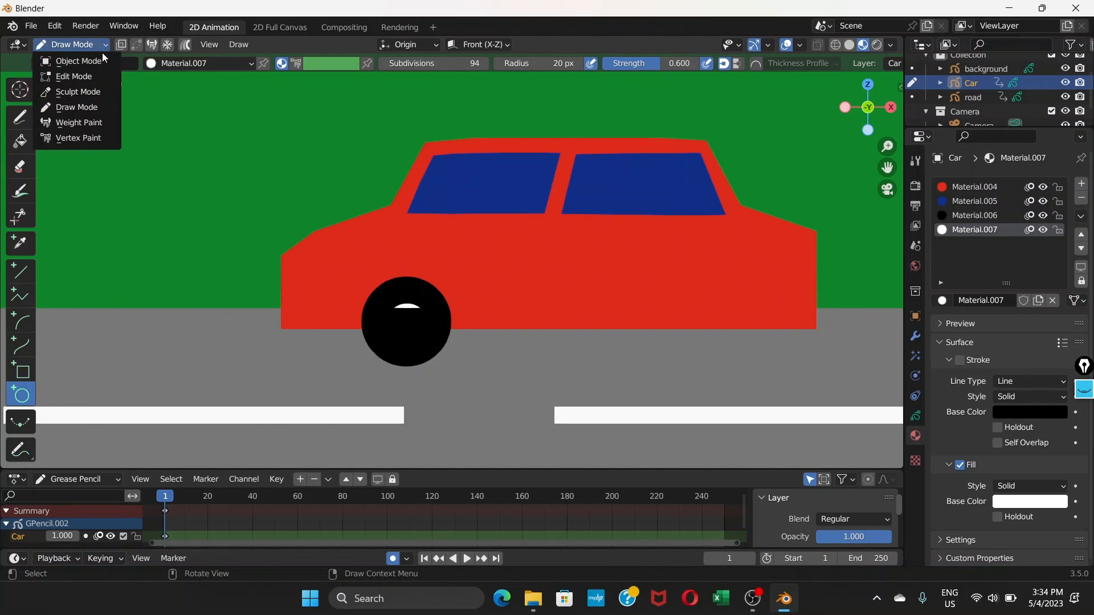
left_click(67, 76)
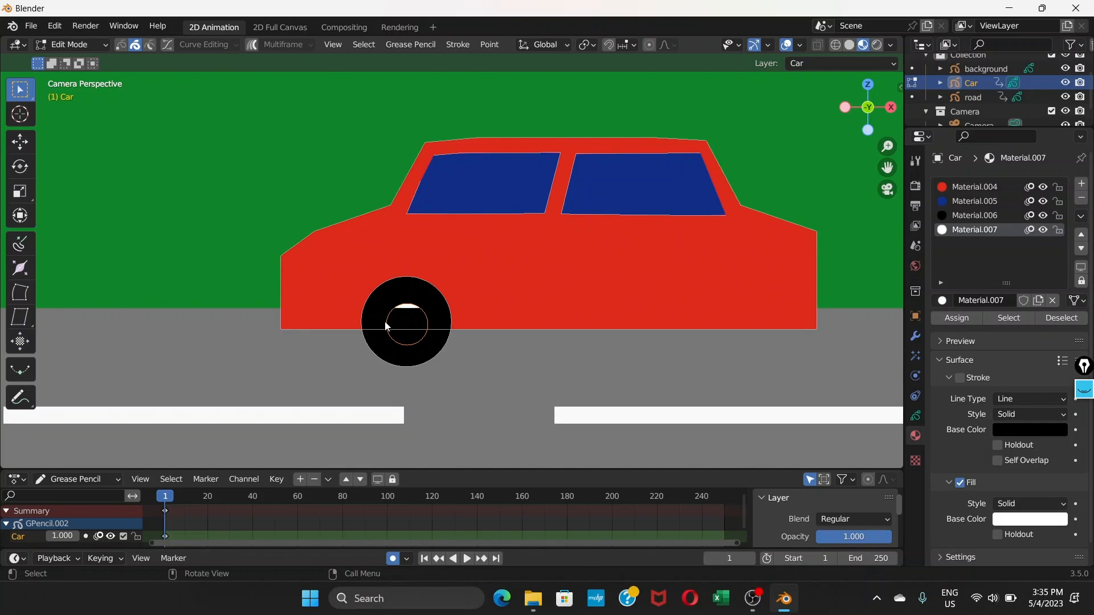
key("g")
key("y")
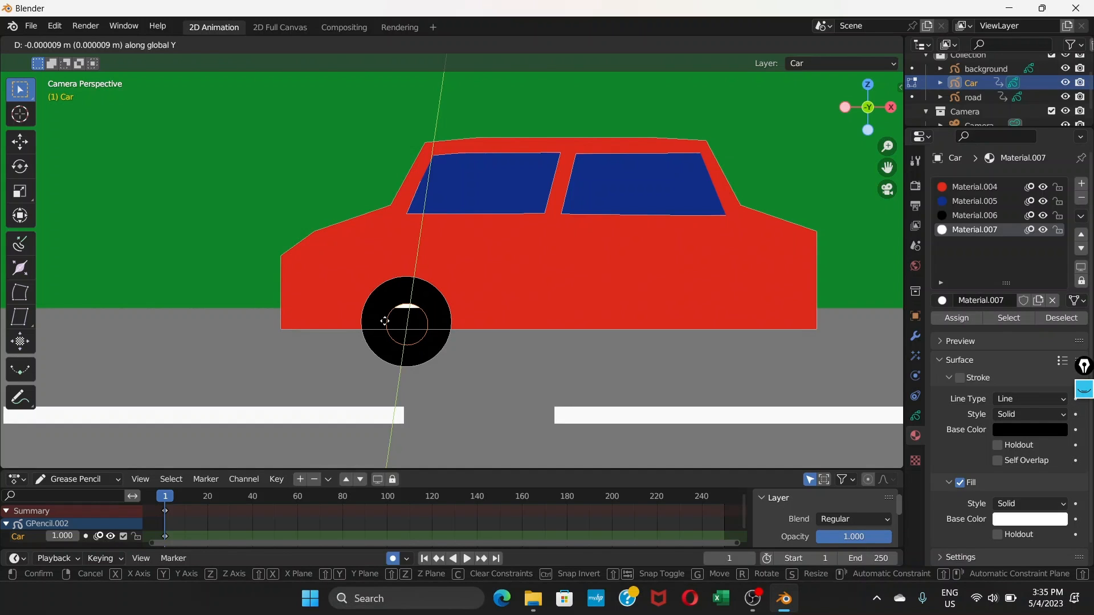
left_click(387, 326)
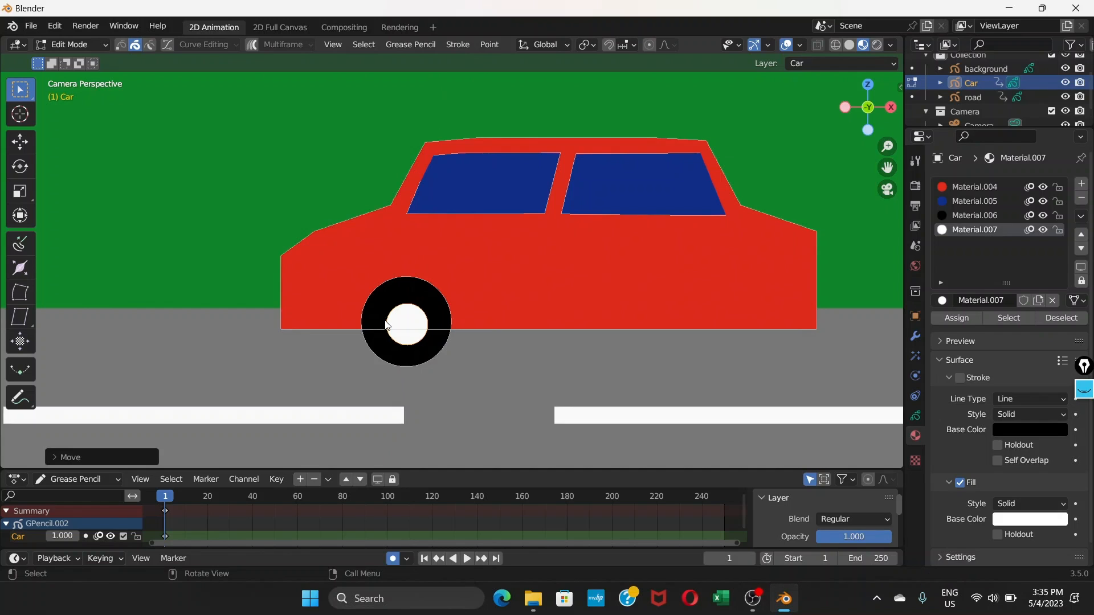
key("g")
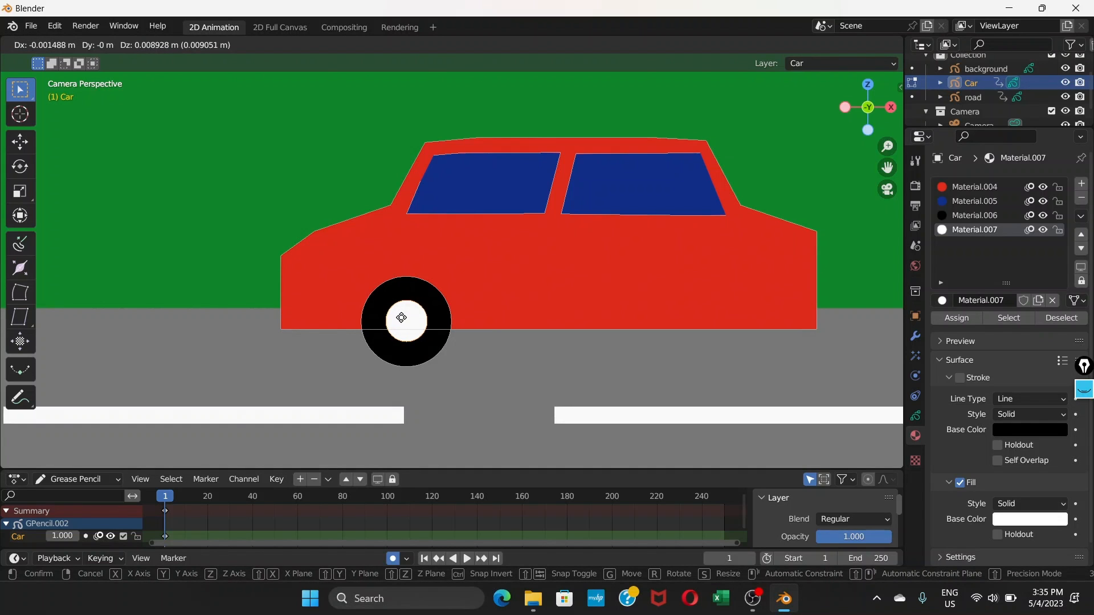
left_click(402, 318)
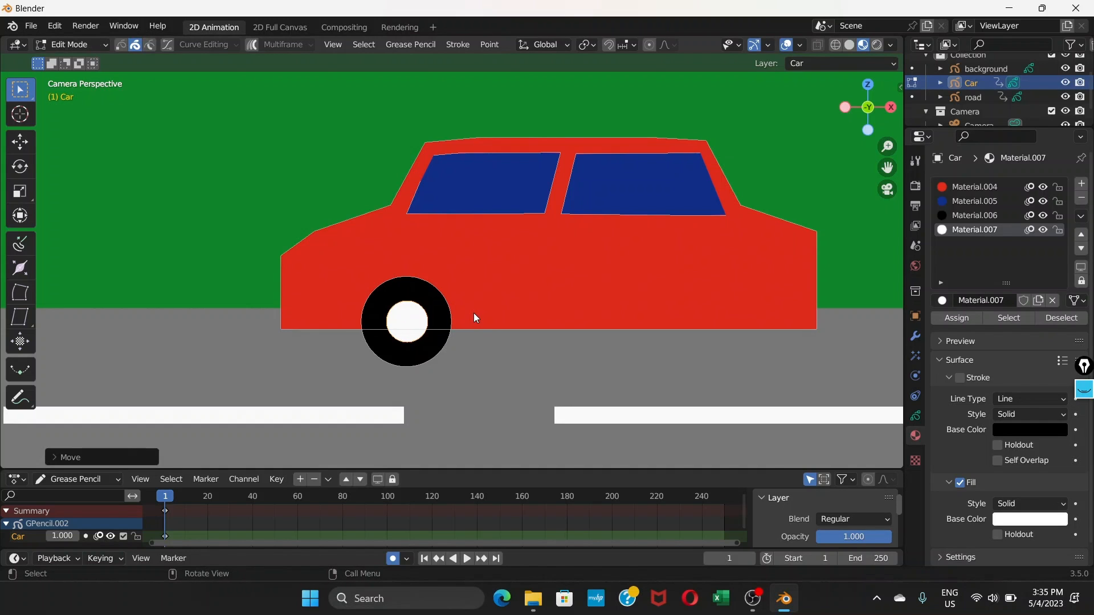
Move the black wheel and its white inner circle together by about -0.011 m in X and -0.005 m in Z
scroll(478, 316, "down", 5)
scroll(439, 303, "up", 1)
scroll(436, 302, "down", 2)
scroll(438, 301, "up", 5)
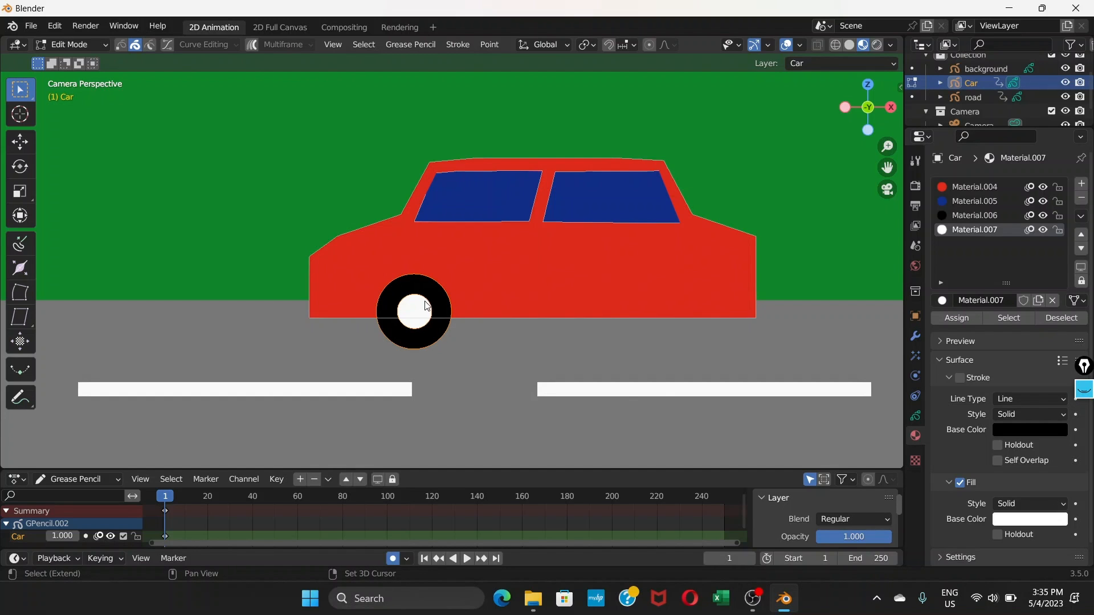
key("g")
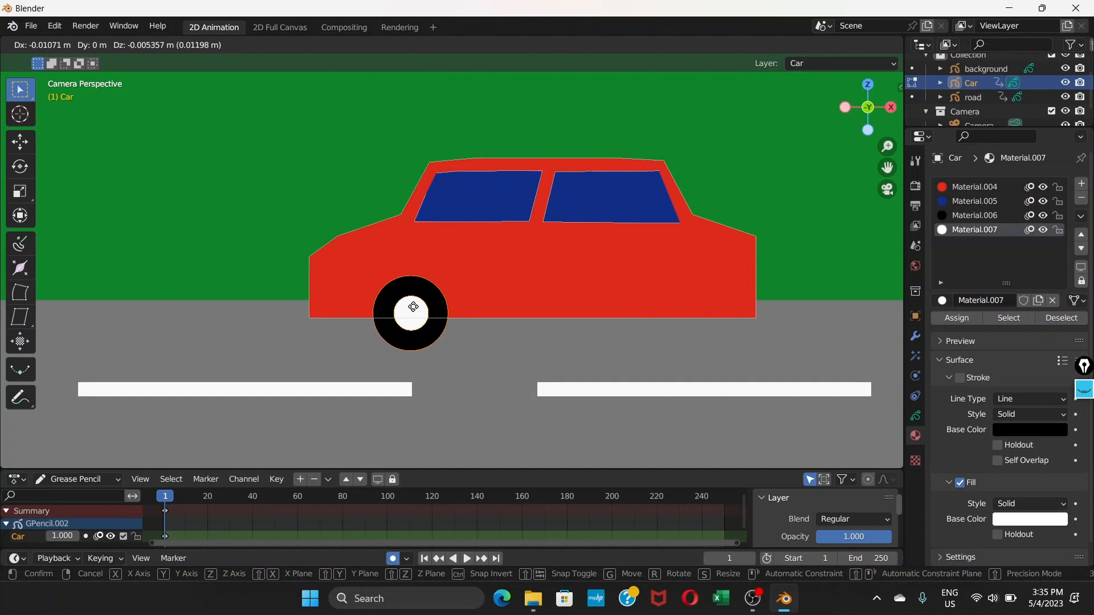
left_click(413, 308)
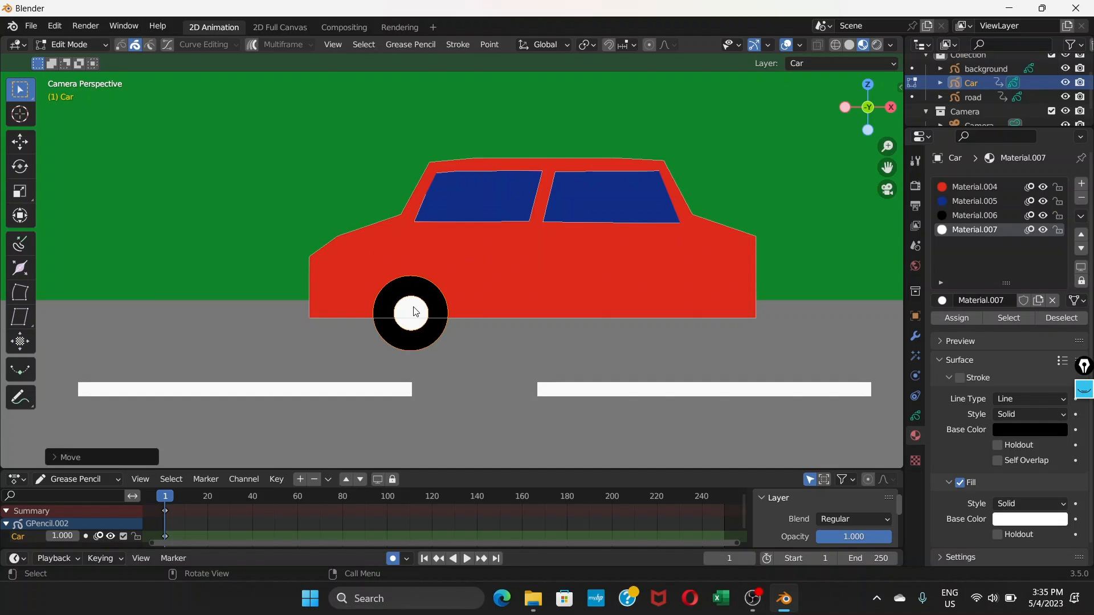
Duplicate the complete wheel and place the copy about 0.77 m along the global X axis under the car's other end
key("shift+d")
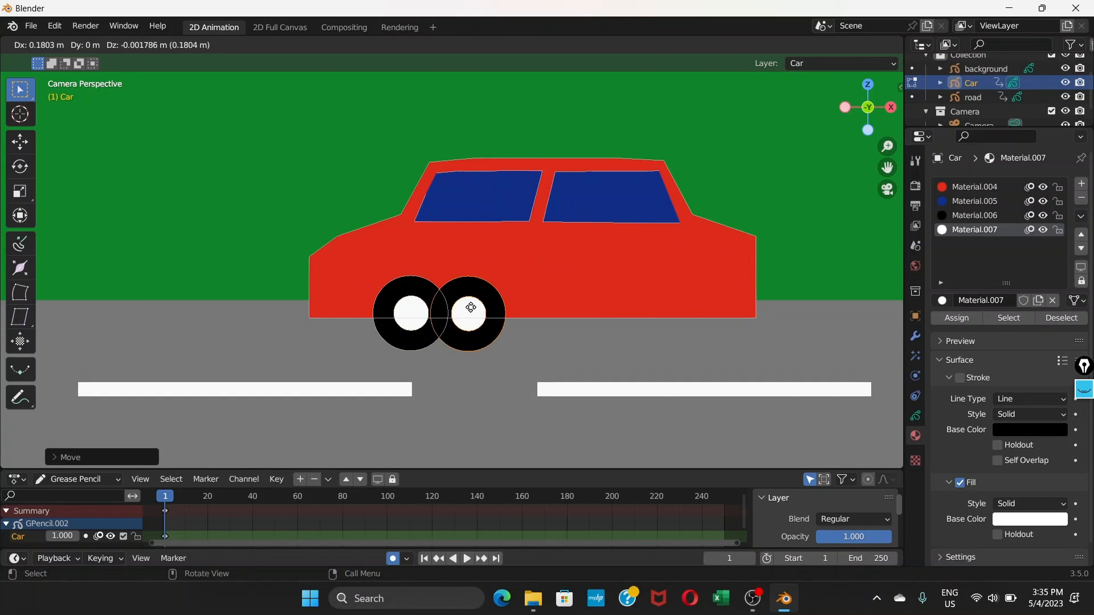
key("x")
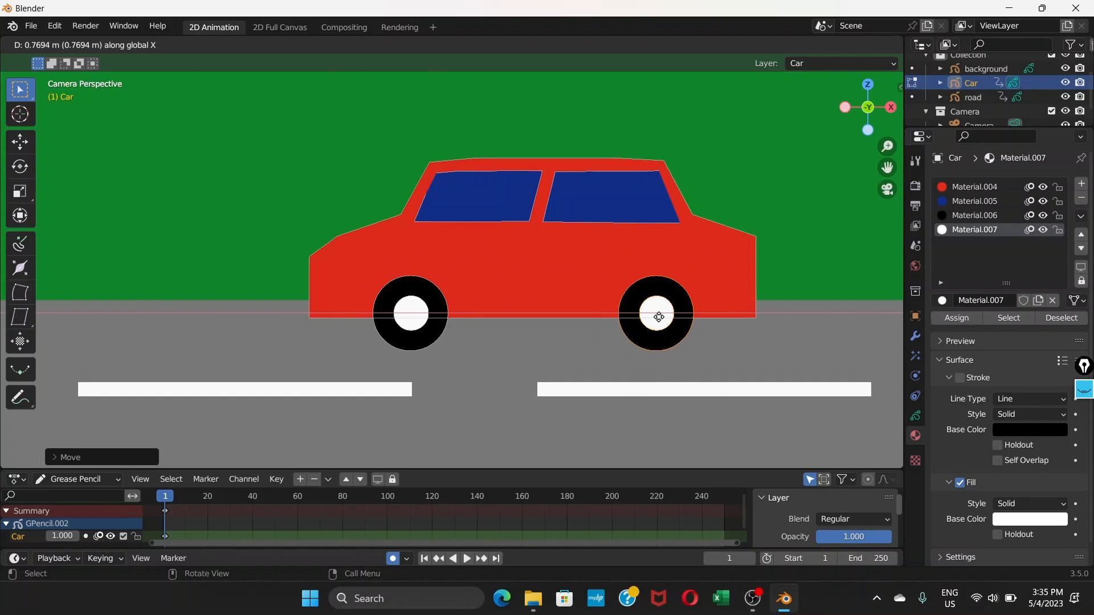
left_click(655, 315)
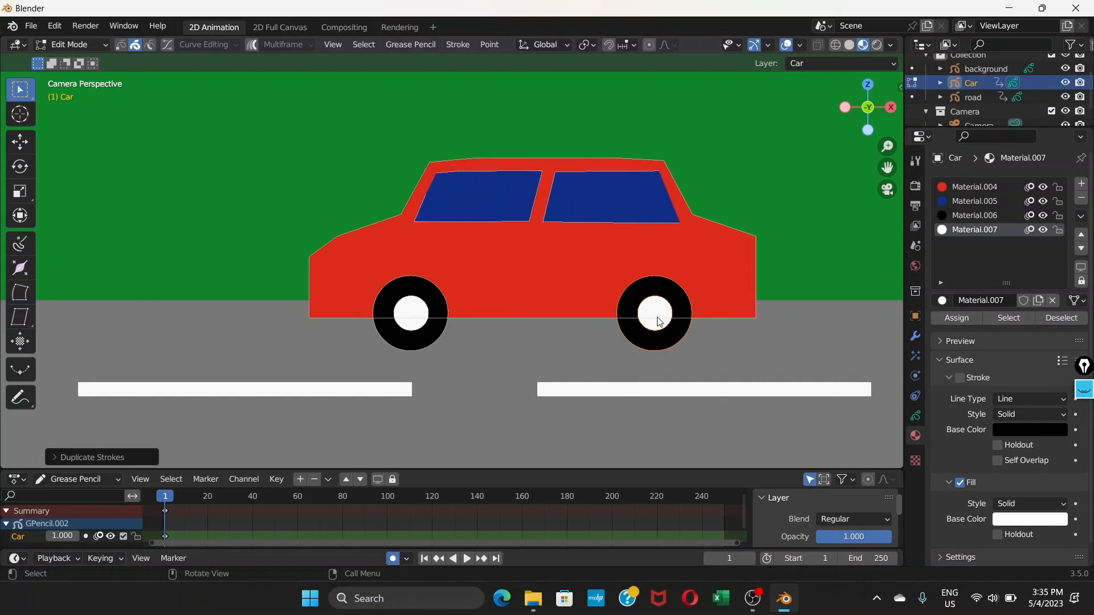
Return the Car object to Object Mode and deselect it
scroll(586, 332, "down", 3)
scroll(534, 347, "down", 3)
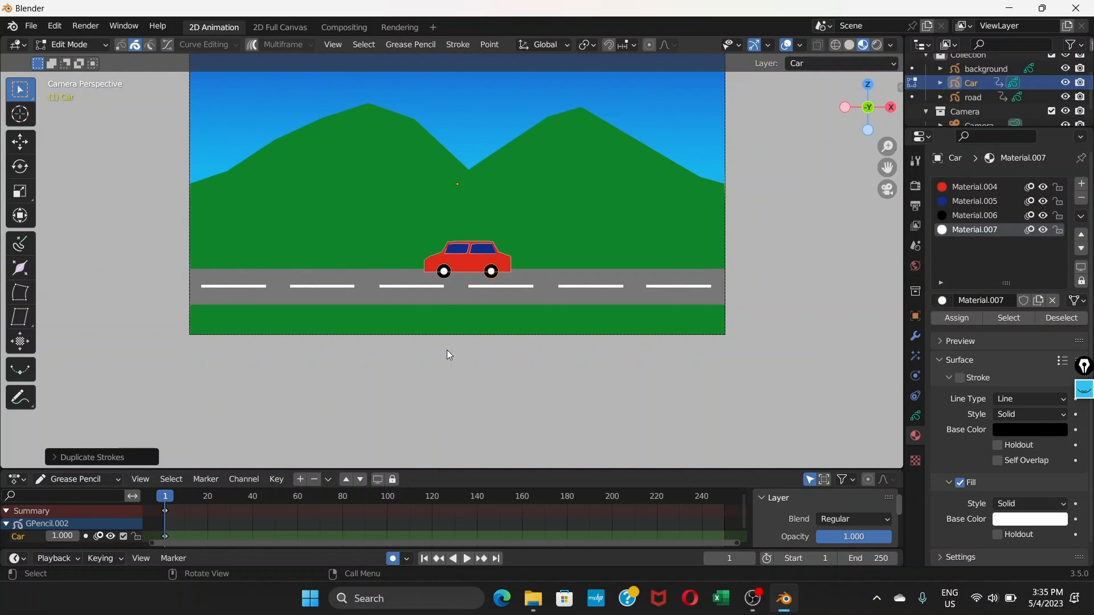
left_click(71, 45)
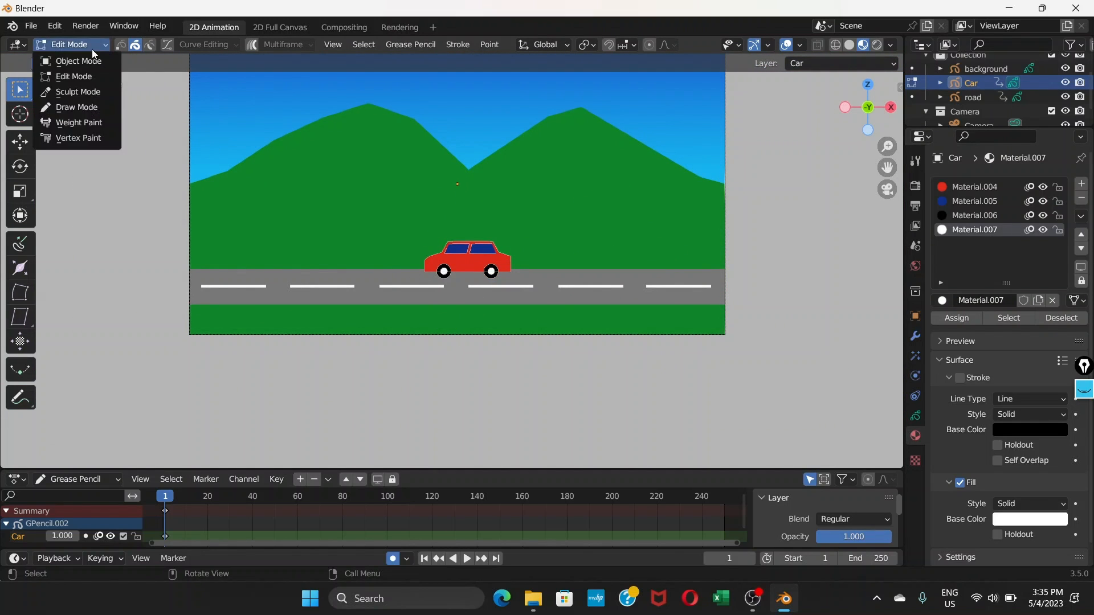
left_click(86, 53)
scroll(446, 261, "up", 2)
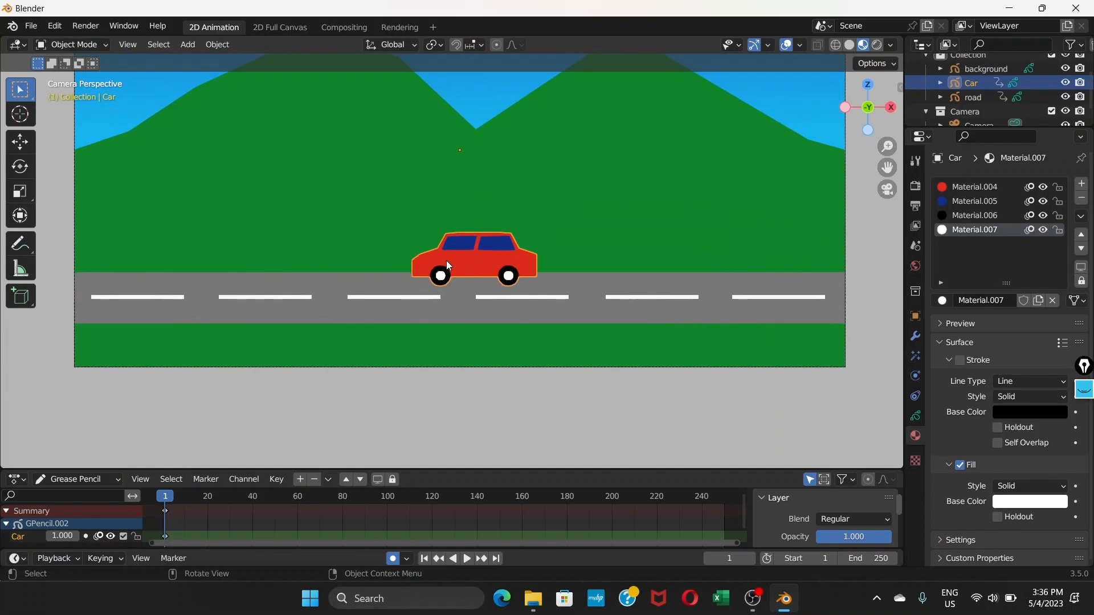
scroll(448, 273, "down", 5)
left_click(450, 303)
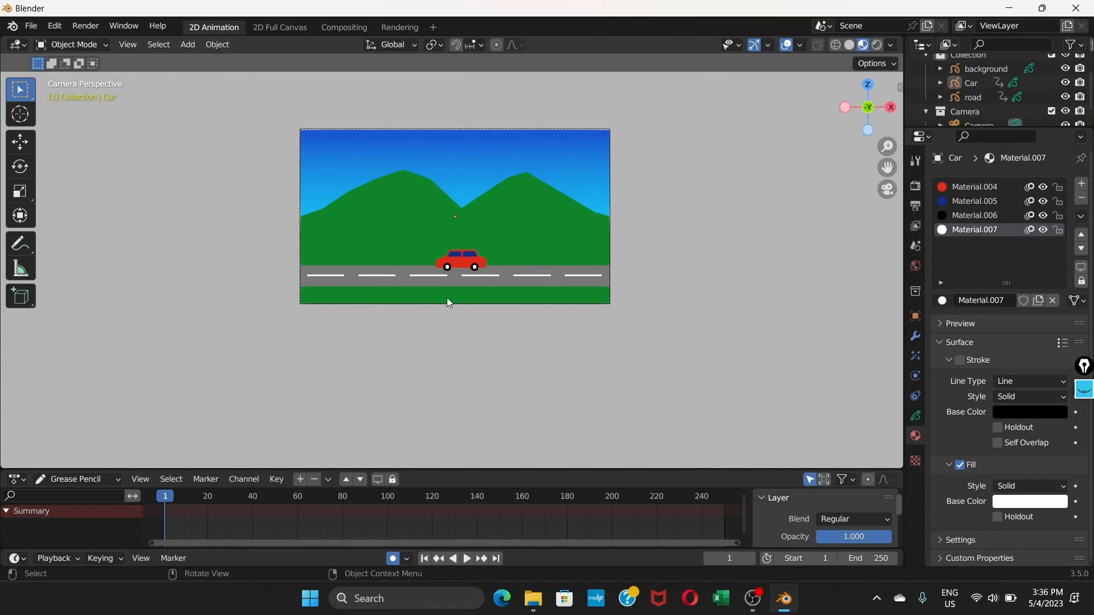
Select the background object
scroll(445, 258, "up", 3)
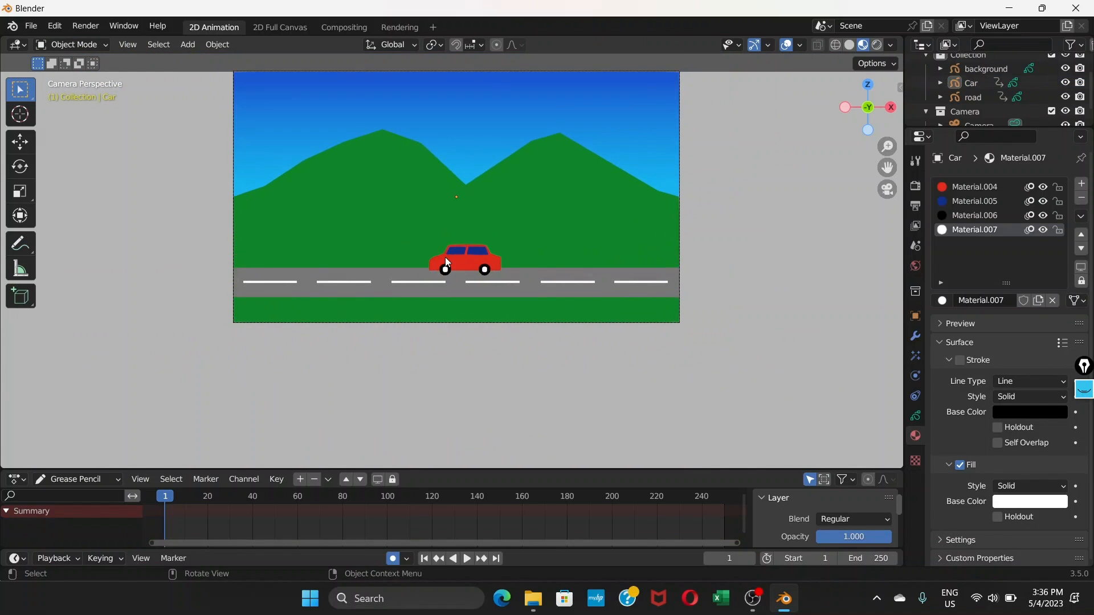
scroll(445, 258, "down", 2)
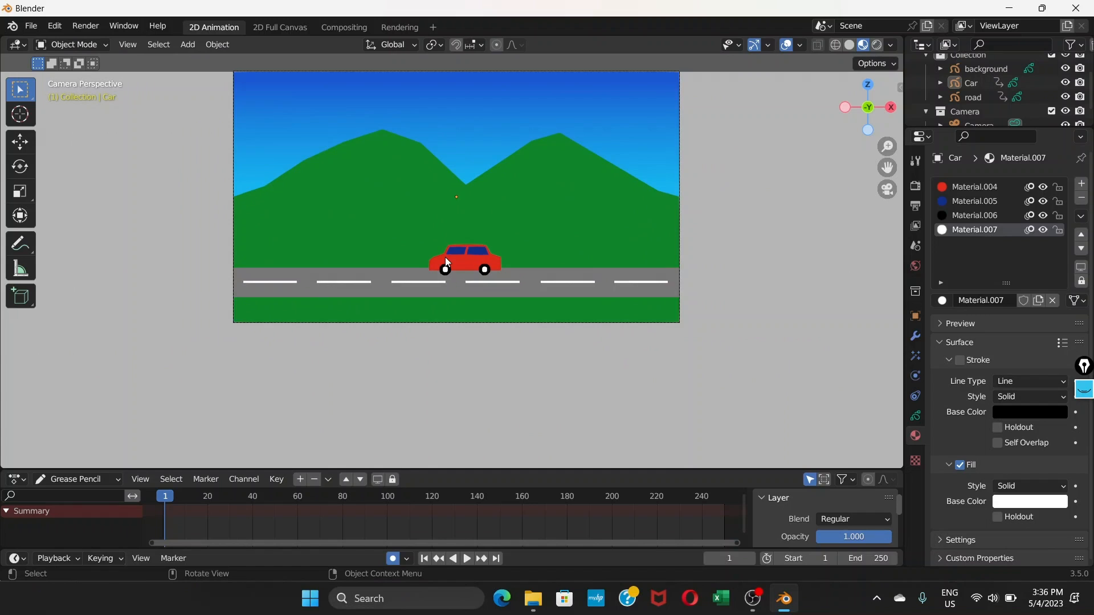
scroll(445, 258, "up", 4)
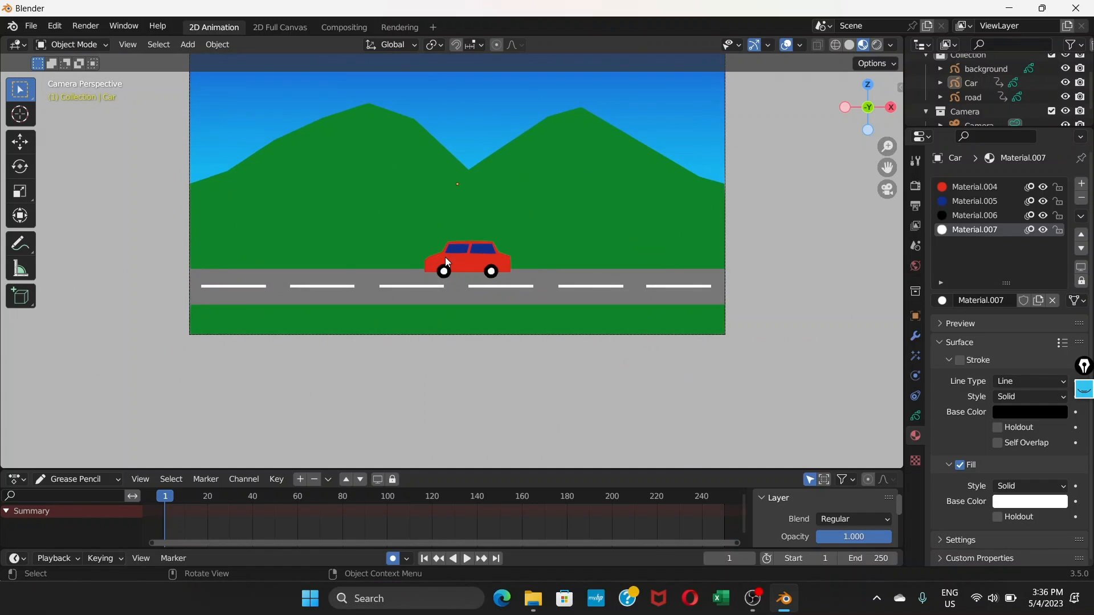
scroll(445, 257, "down", 1)
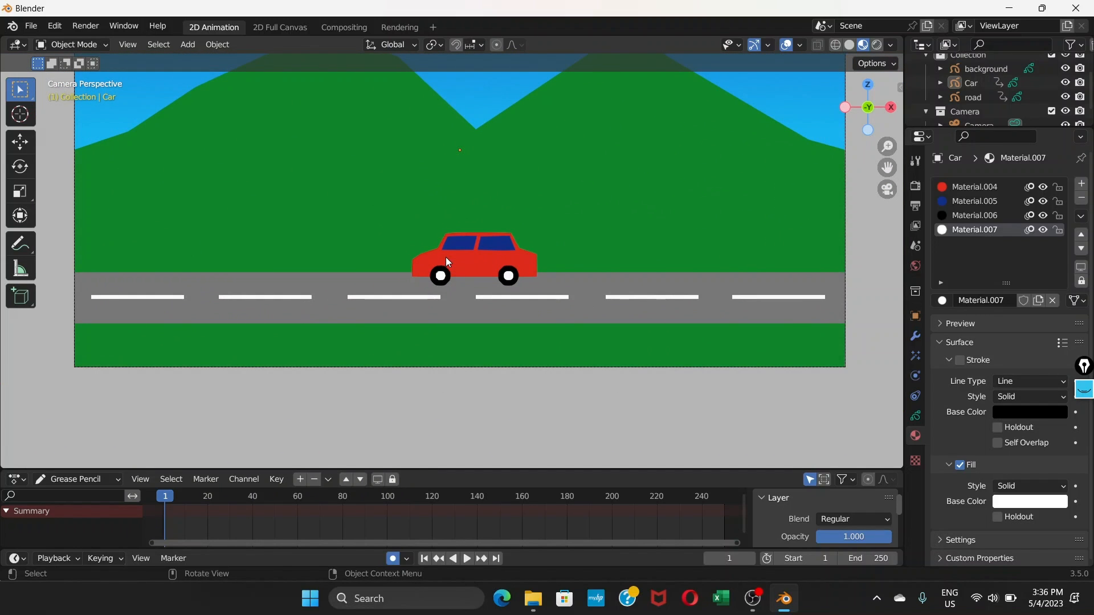
scroll(424, 260, "down", 1)
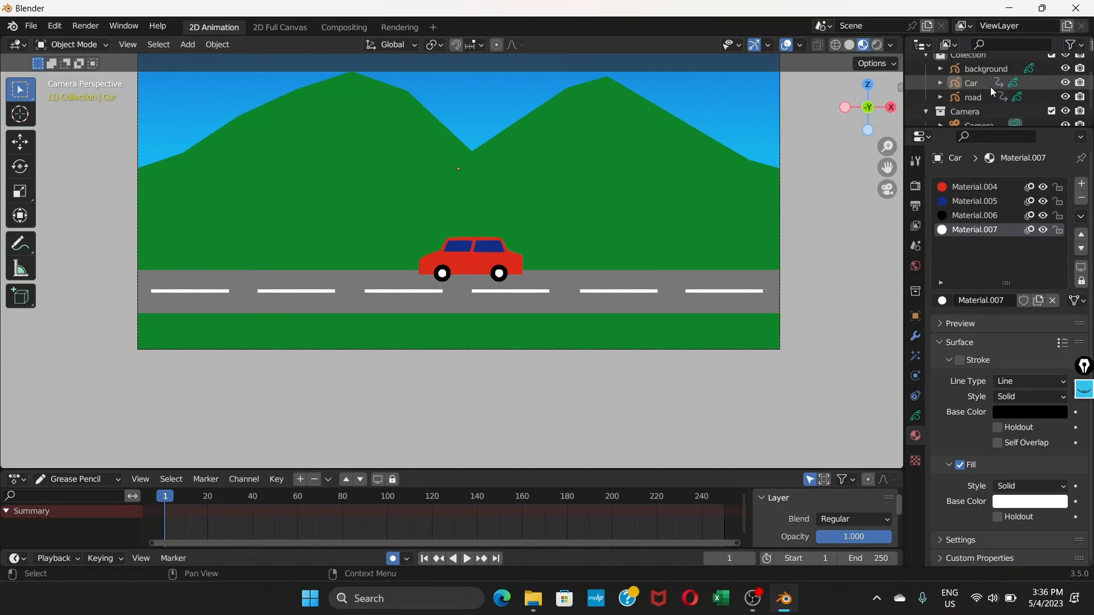
left_click(986, 68)
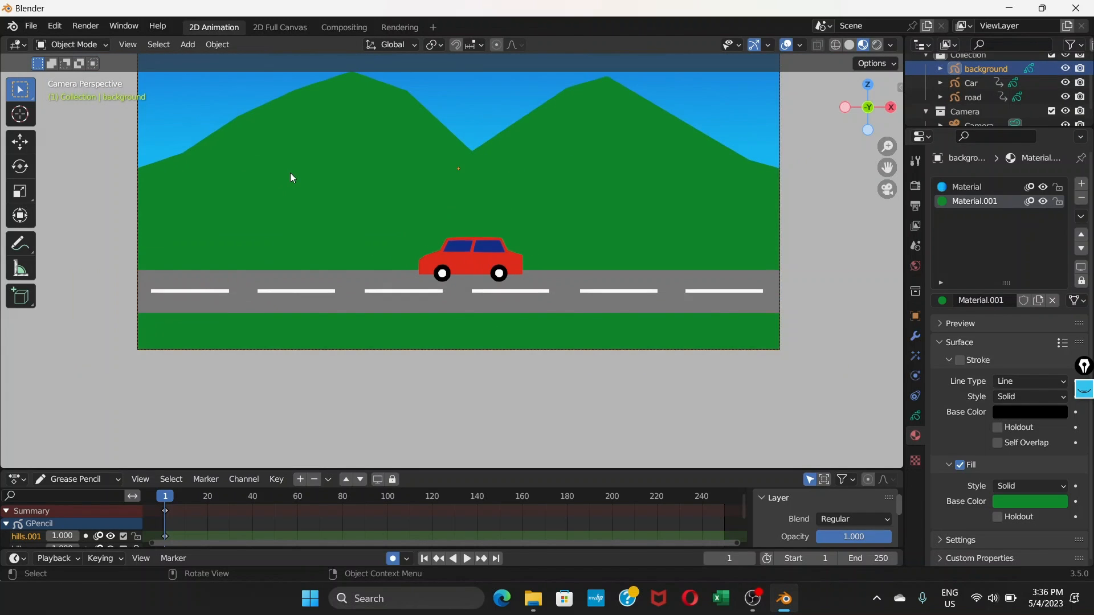
Put the background object in Edit Mode and unlock its hills and sky layers
scroll(291, 179, "down", 1)
left_click(102, 46)
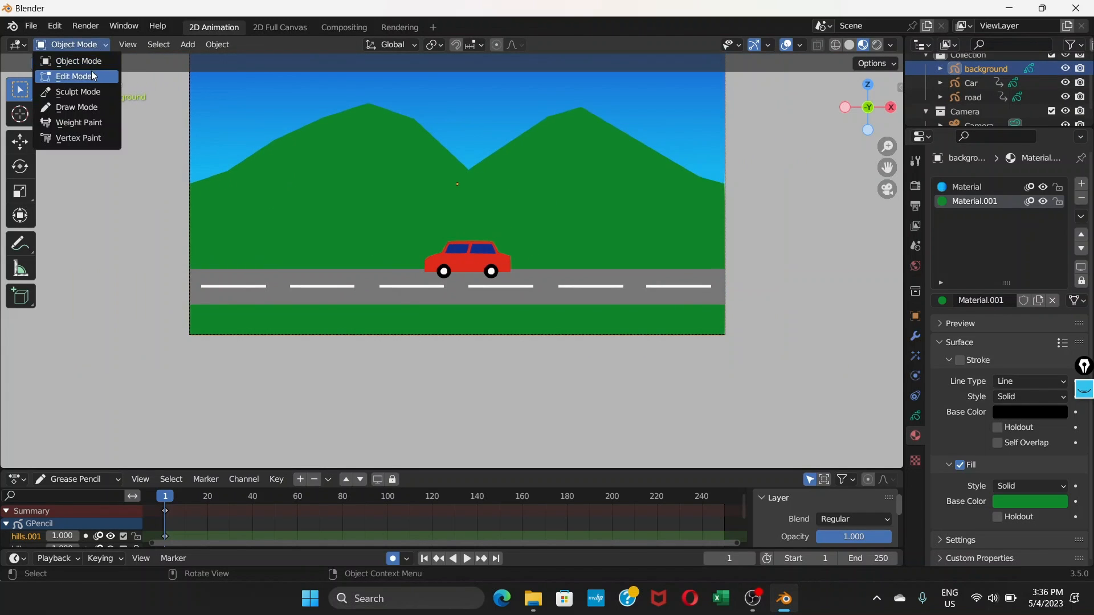
left_click(88, 76)
middle_click_drag(391, 209, 397, 244, "shift")
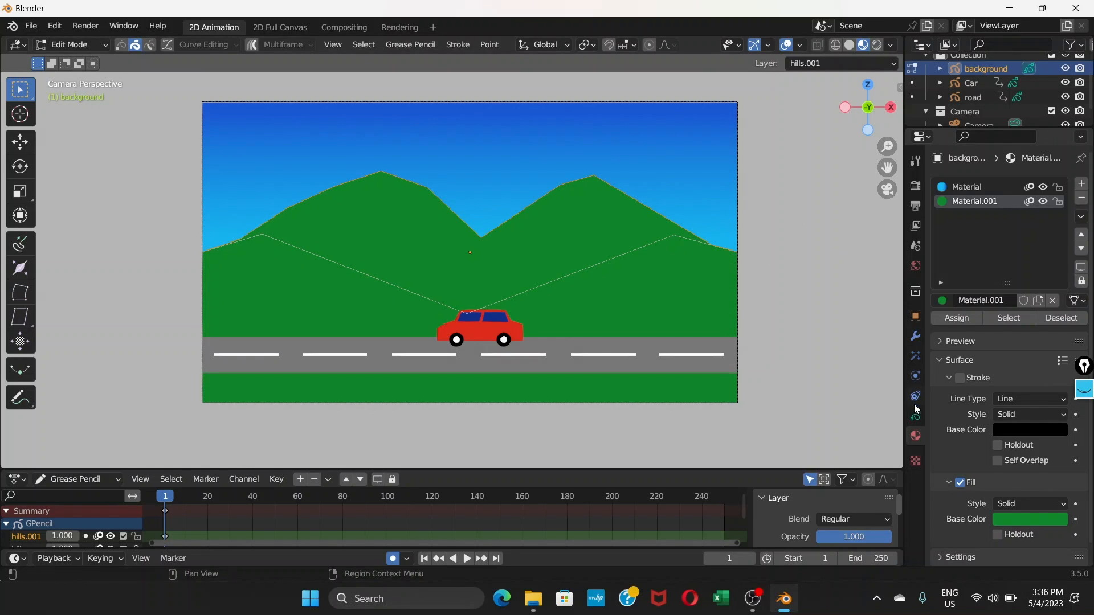
left_click(916, 418)
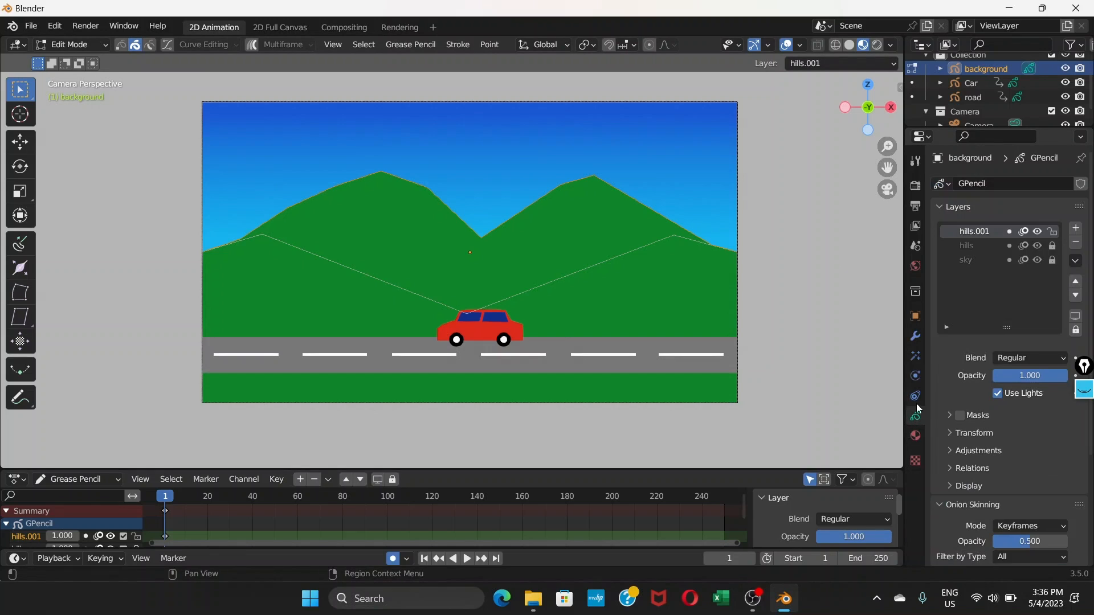
left_click(1053, 246)
left_click(1053, 261)
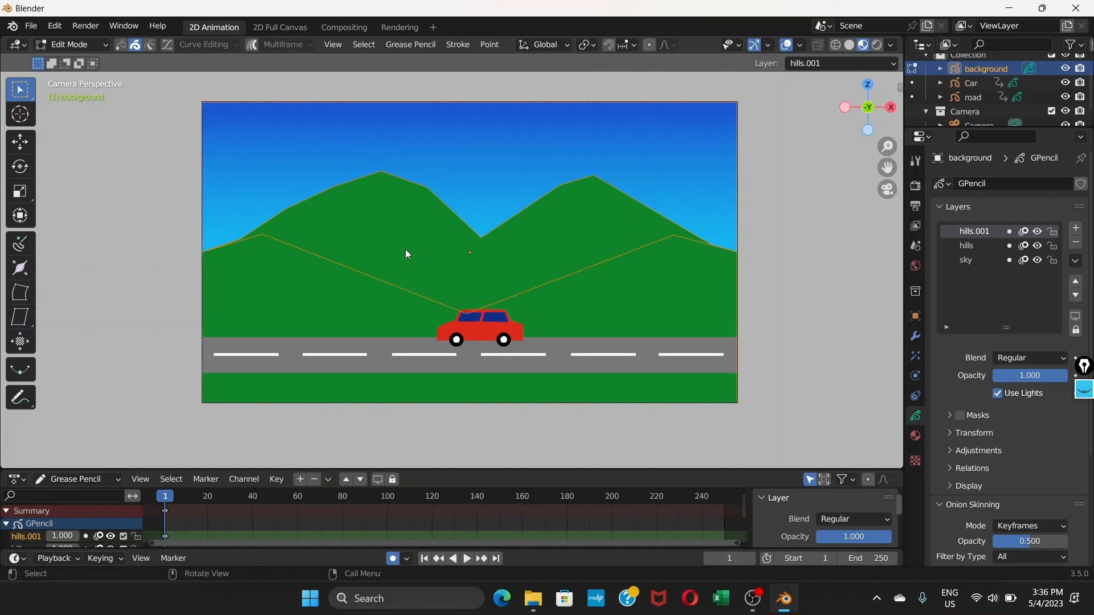
Duplicate all background strokes and move the copy about -8.65 m along global X so it adjoins the original scene's edge
key("g")
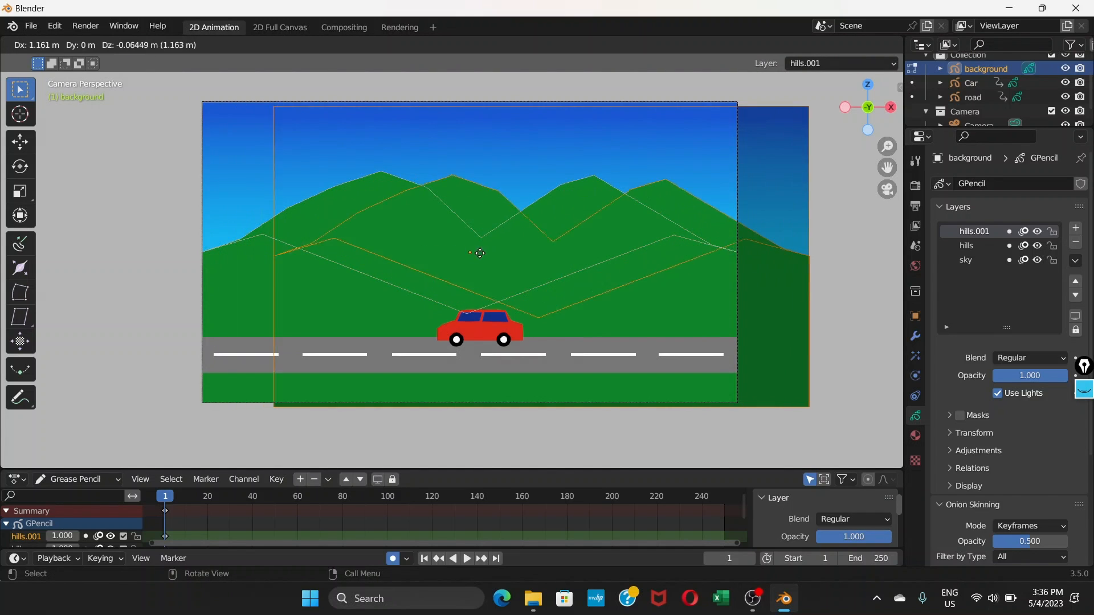
key("x")
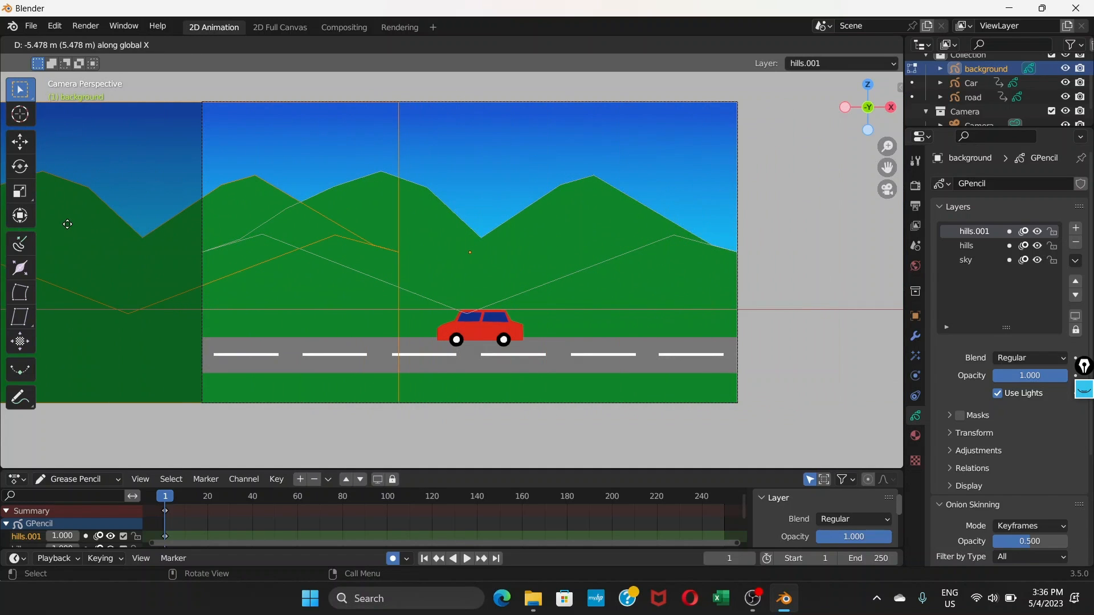
left_click(67, 224)
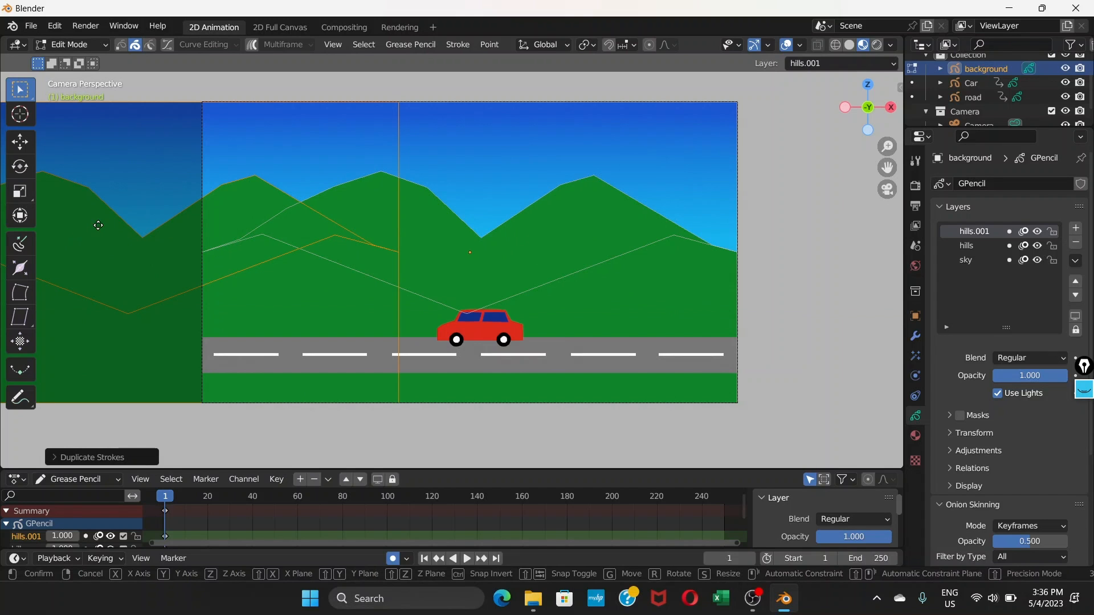
key("shift+d")
key("x")
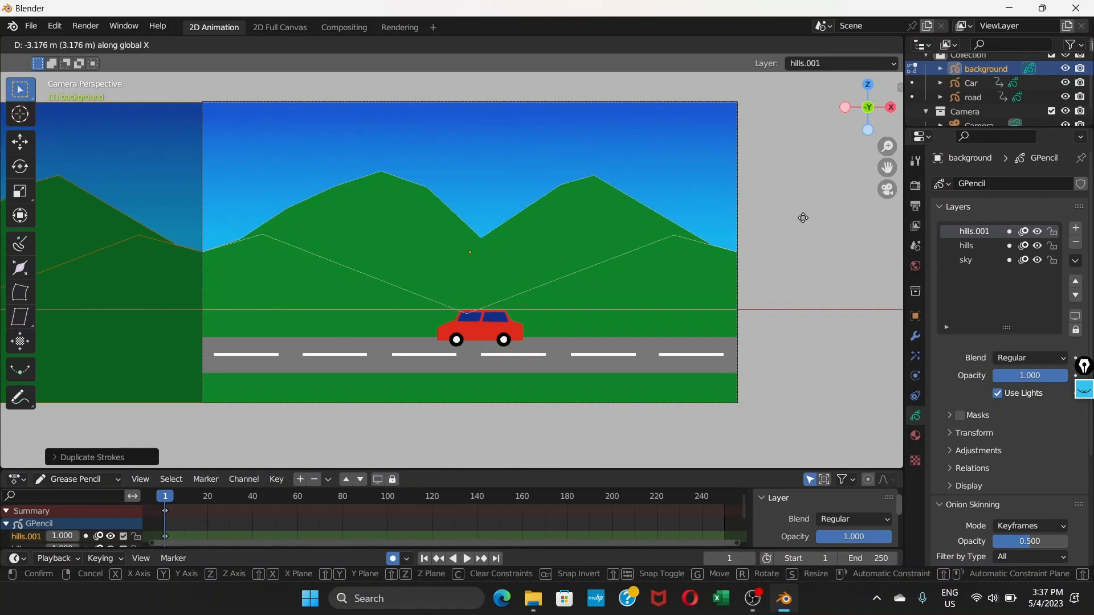
left_click(803, 218)
scroll(469, 284, "down", 1)
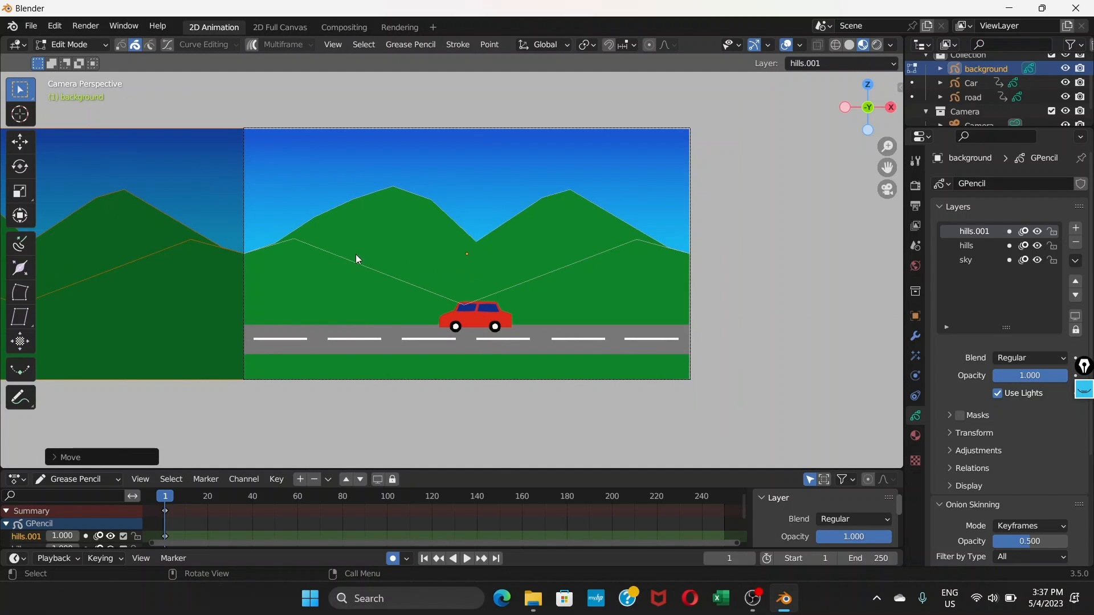
middle_click_drag(436, 270, 523, 267, "shift")
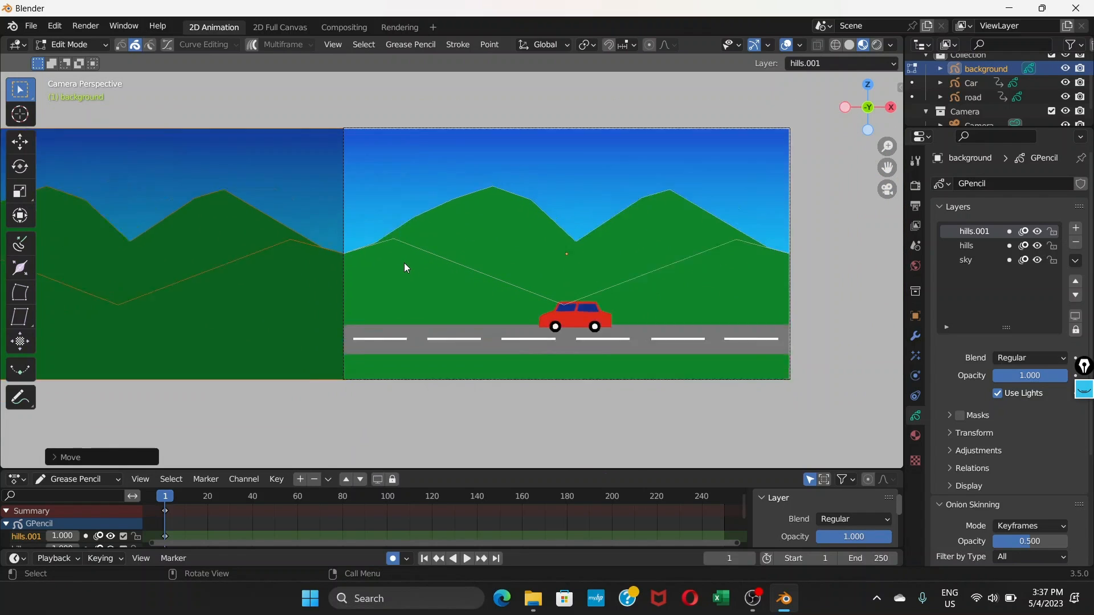
At frame 60, move all background strokes about 8.64 m along global X so the duplicated scenery fills the camera frame
scroll(405, 268, "down", 2)
middle_click_drag(293, 262, 374, 259, "shift")
scroll(384, 255, "up", 1)
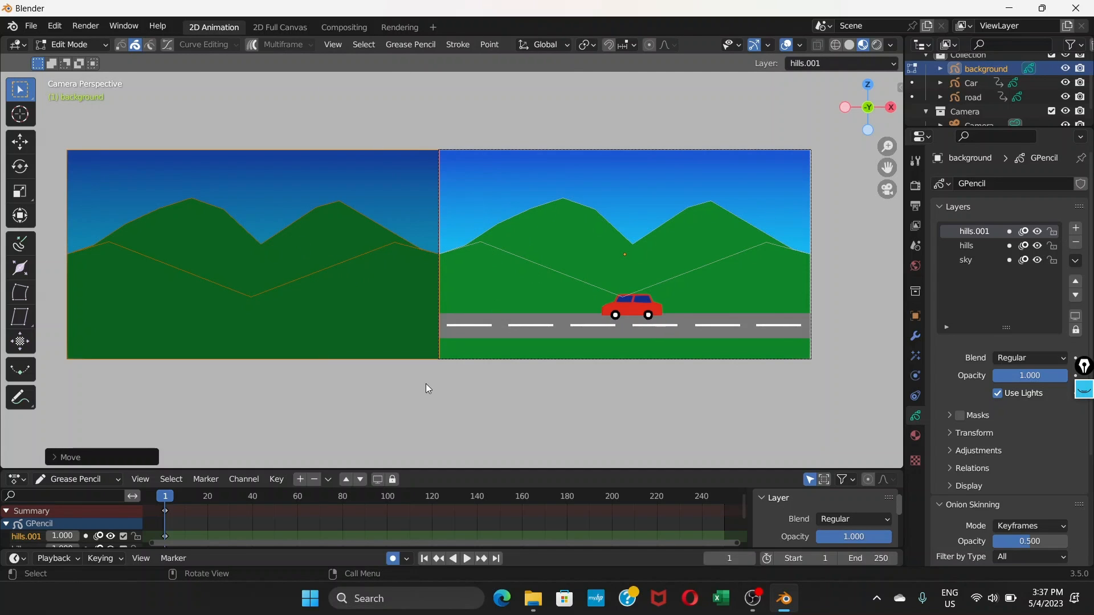
left_click_drag(406, 468, 403, 418)
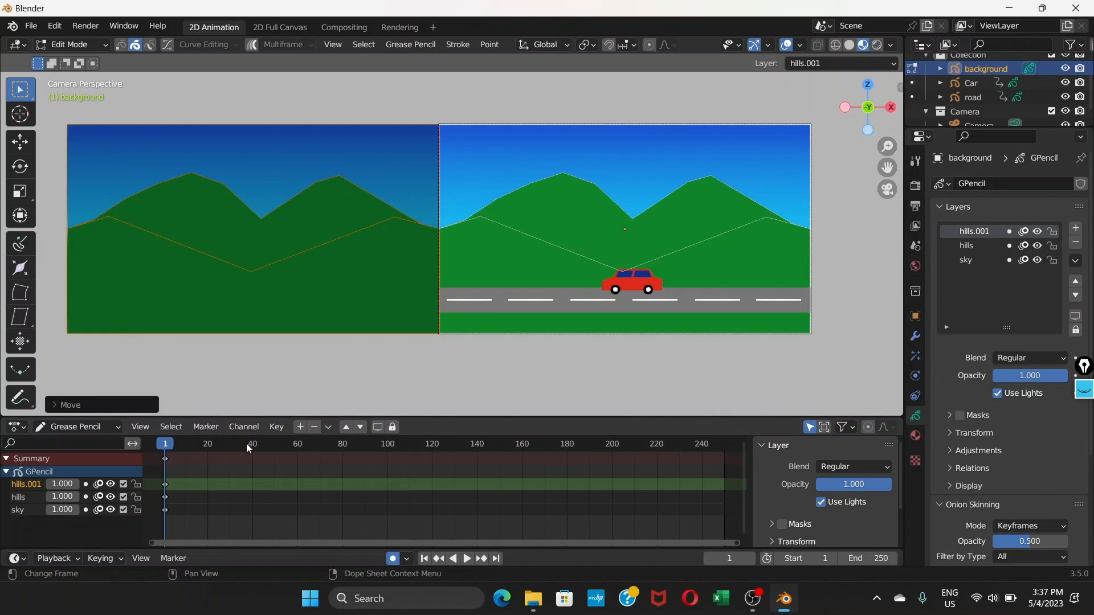
left_click(297, 445)
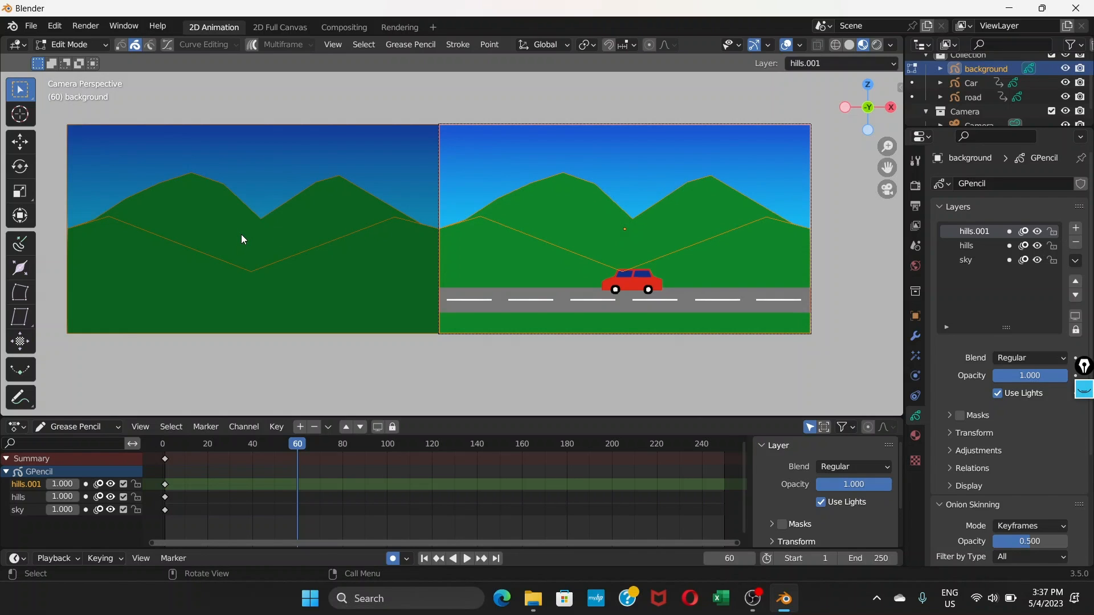
key("g")
key("x")
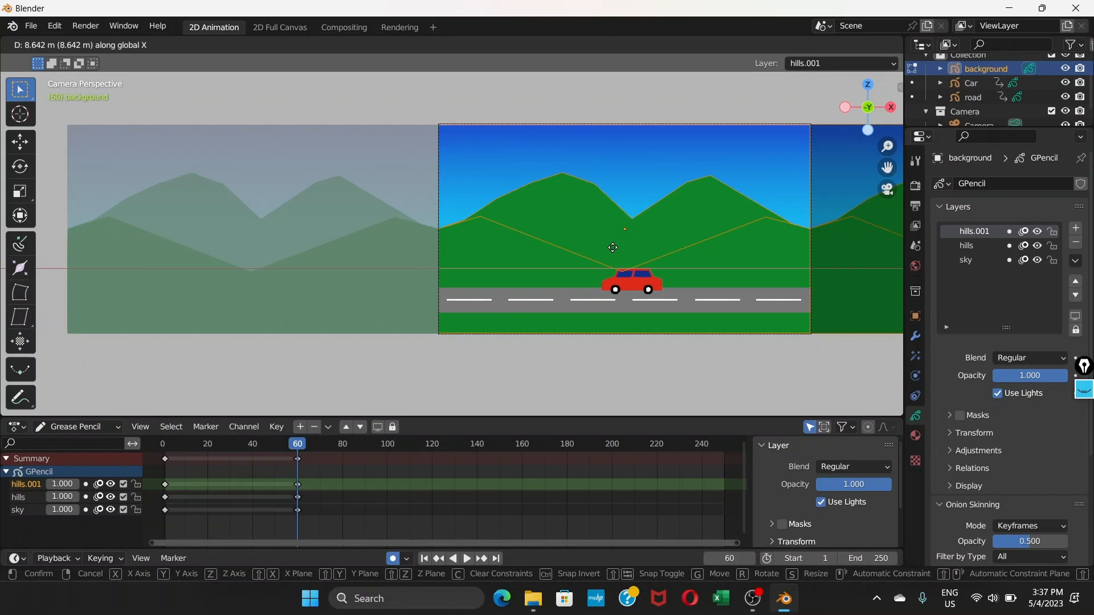
left_click(612, 247)
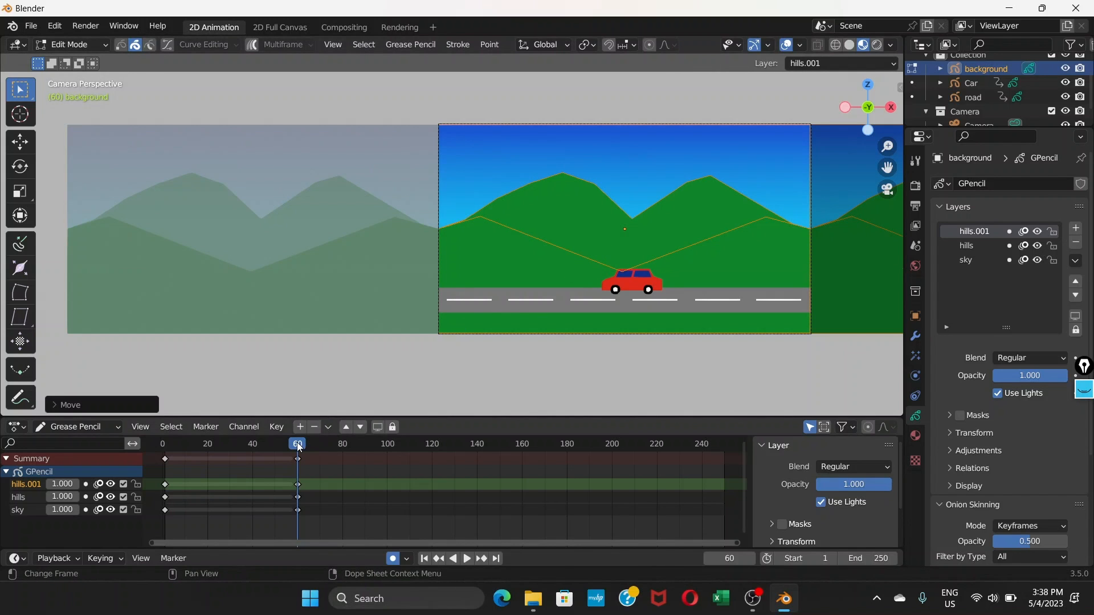
mouse_move(299, 447)
left_mouse_down()
mouse_move(166, 447)
mouse_move(306, 442)
mouse_move(295, 442)
left_mouse_up()
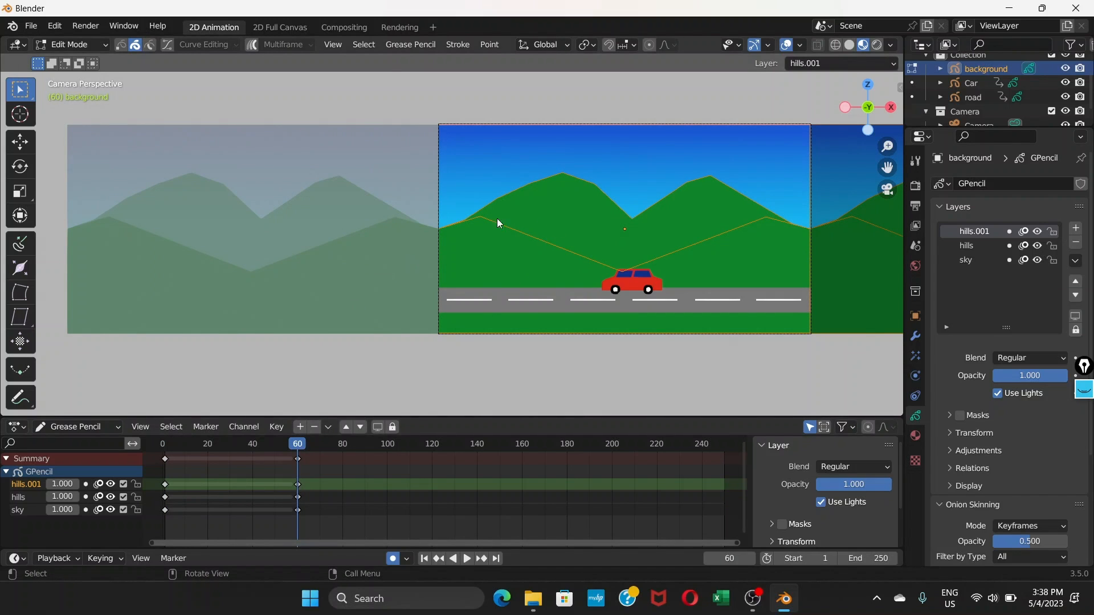
At frame 32, switch the background to Draw Mode and run Interpolate Sequence on the hills.001 layer
left_click_drag(299, 447, 235, 449)
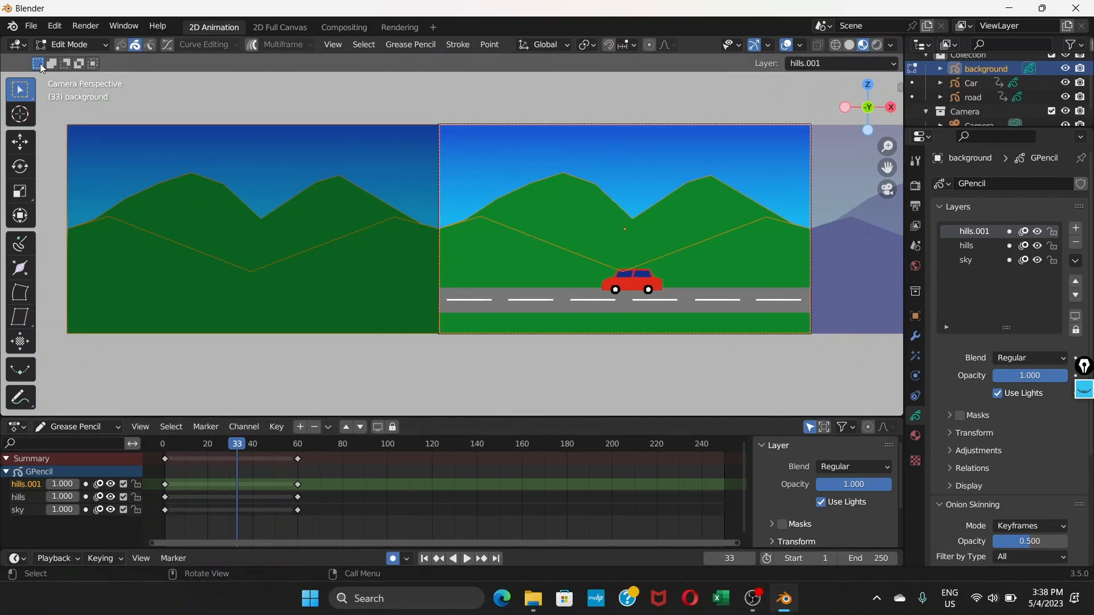
left_click(100, 44)
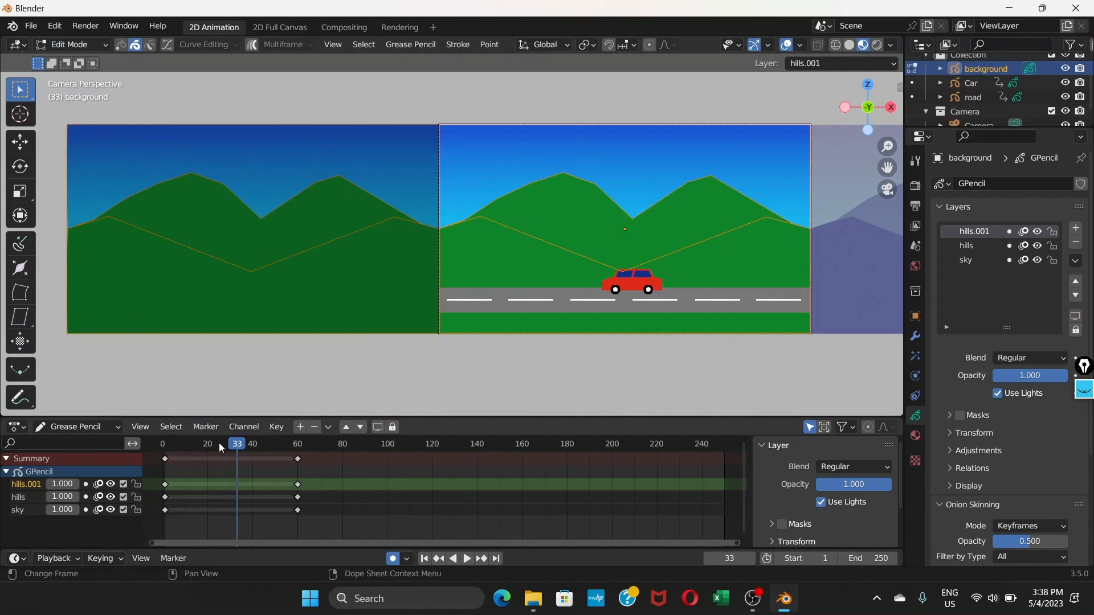
left_click(235, 448)
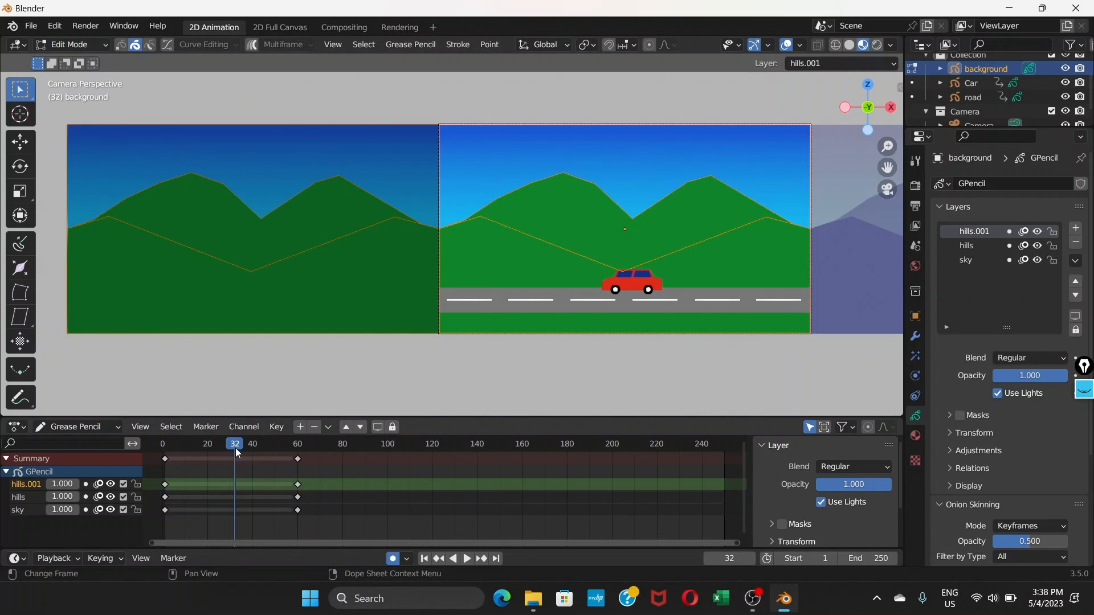
left_click(85, 44)
left_click(90, 108)
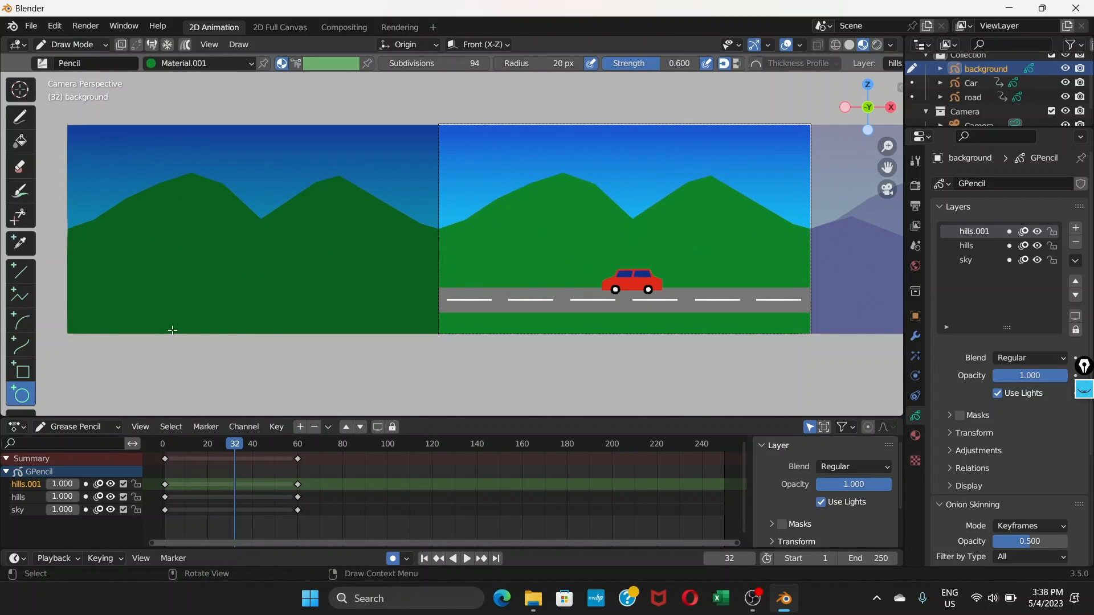
left_click(237, 46)
left_click(238, 46)
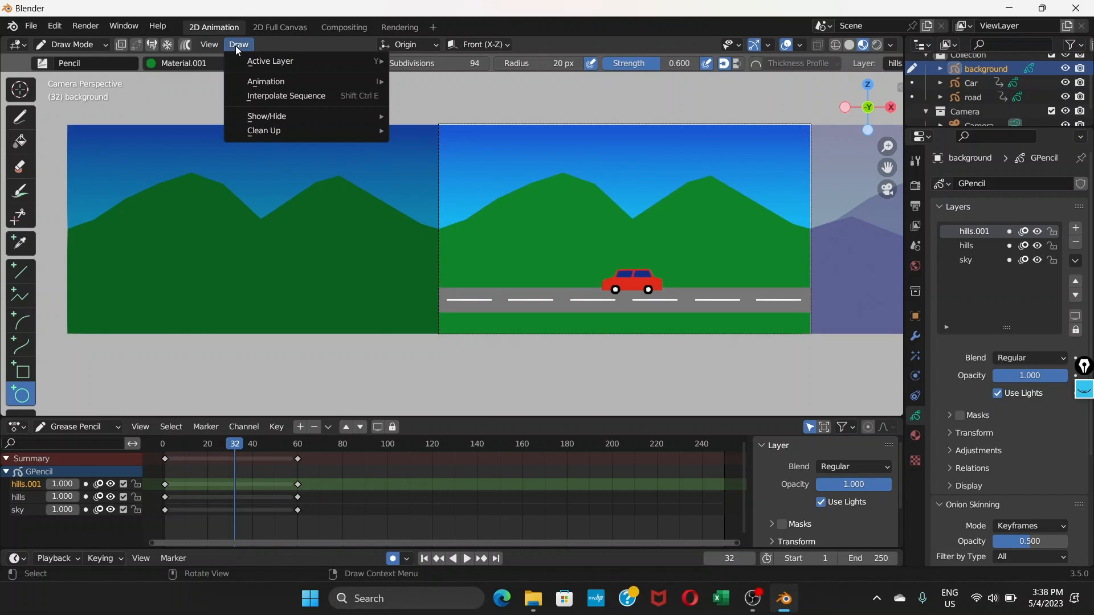
left_click(259, 97)
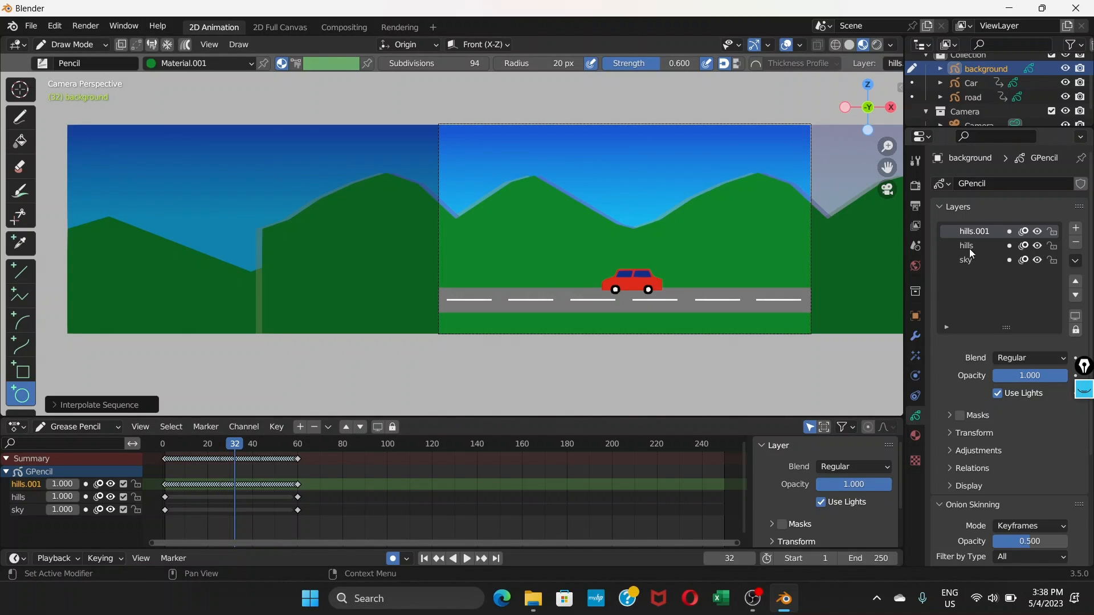
Run Interpolate Sequence on the hills layer and on the sky layer as well
left_click(987, 248)
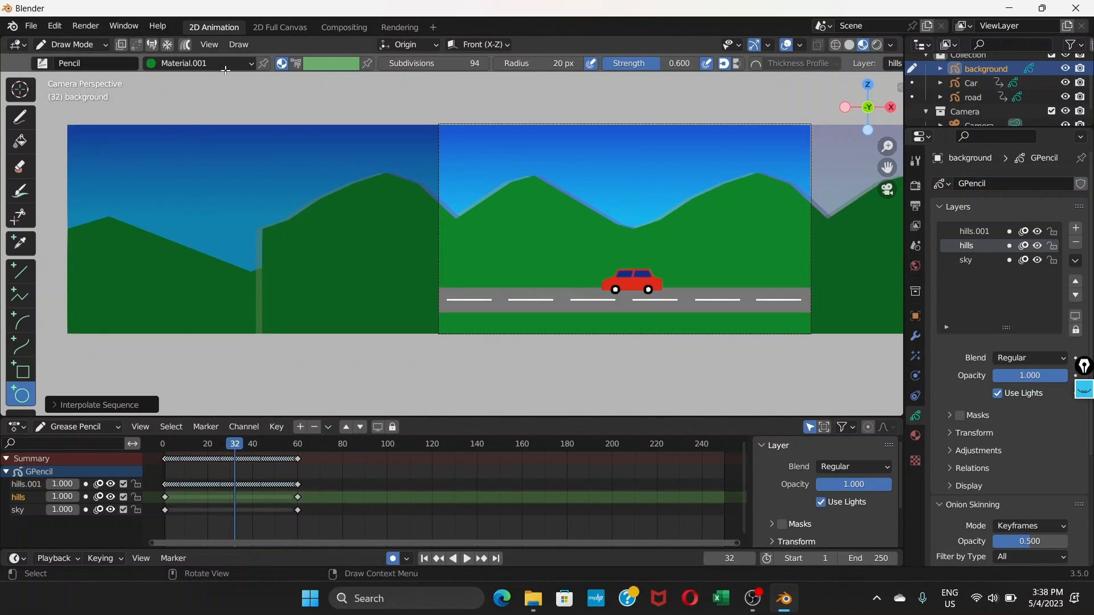
left_click(238, 46)
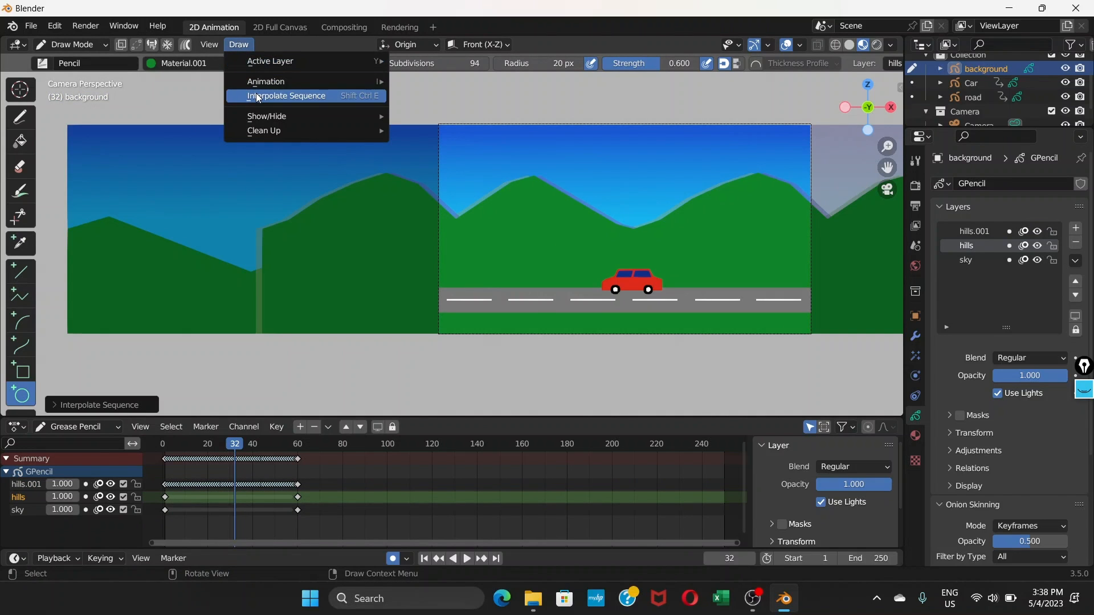
left_click(255, 92)
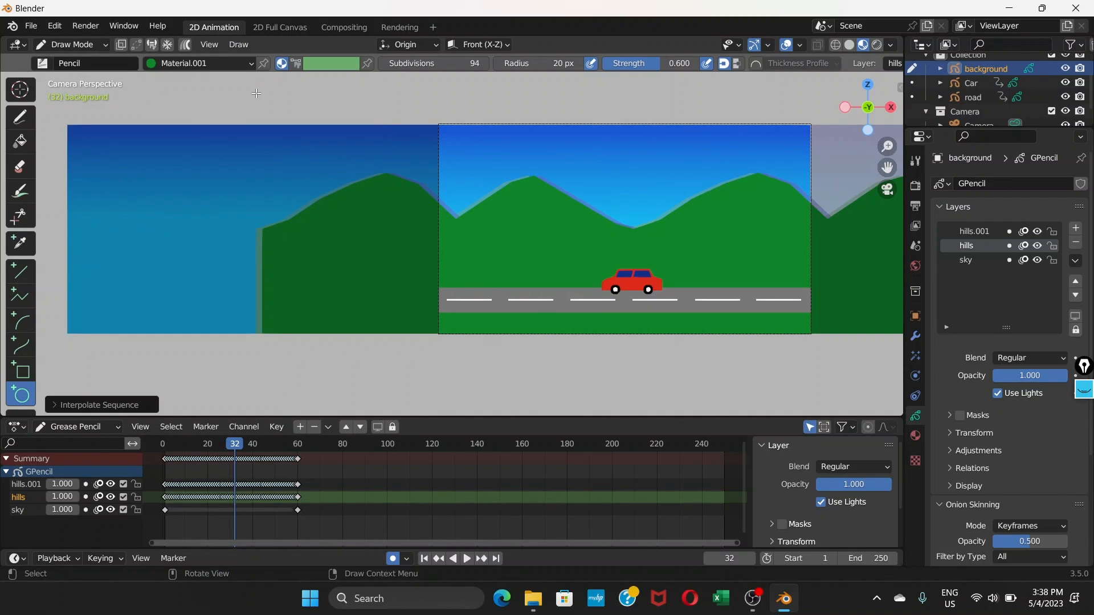
left_click(978, 261)
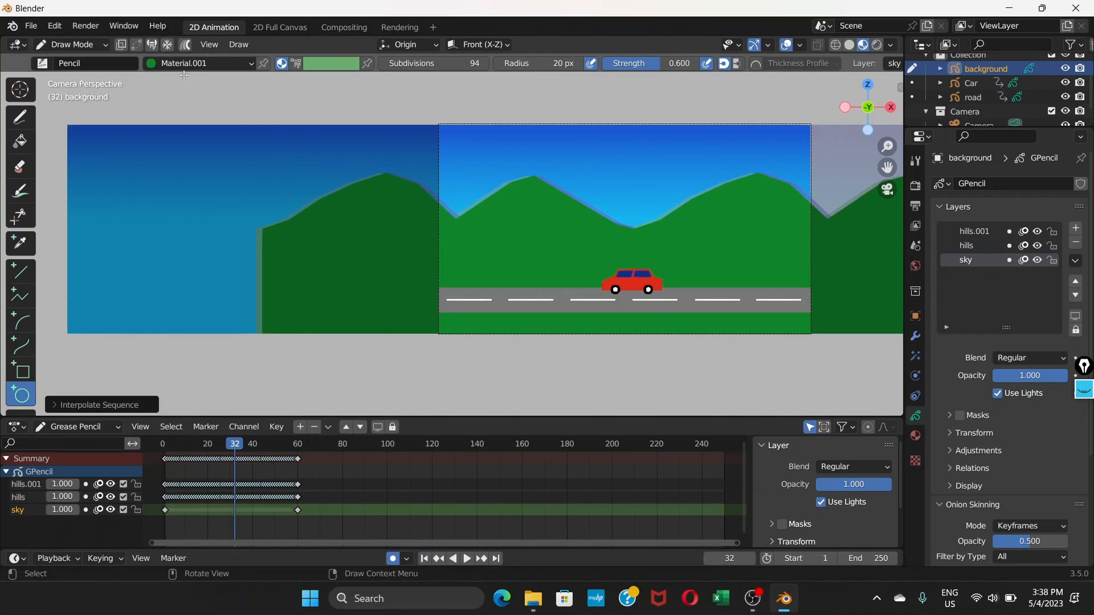
left_click(237, 46)
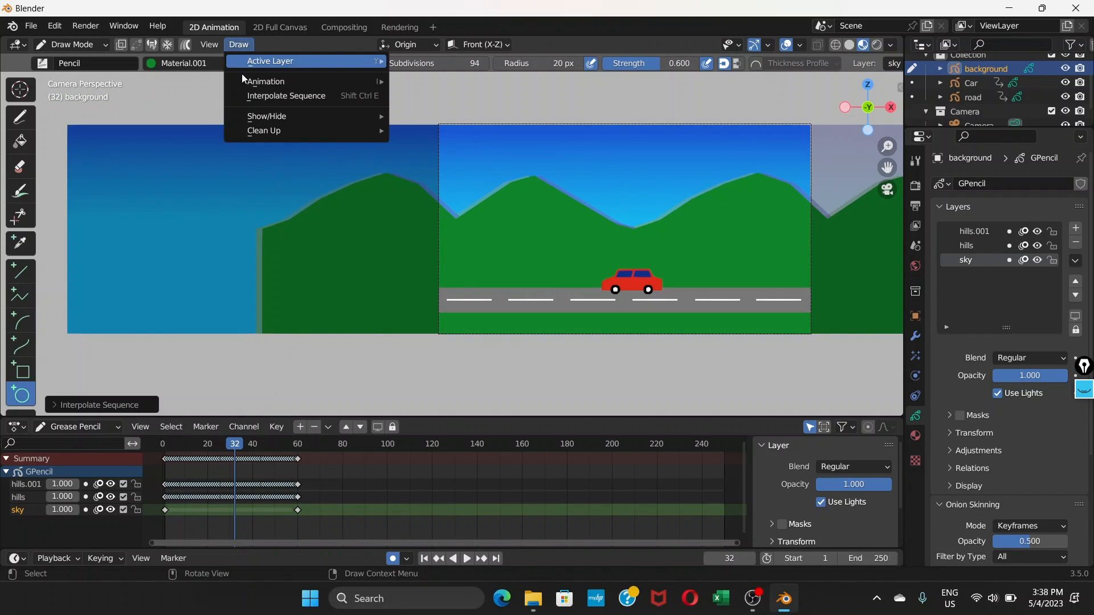
left_click(267, 93)
Scrub and briefly play the timeline to check the interpolated background motion
left_click(190, 447)
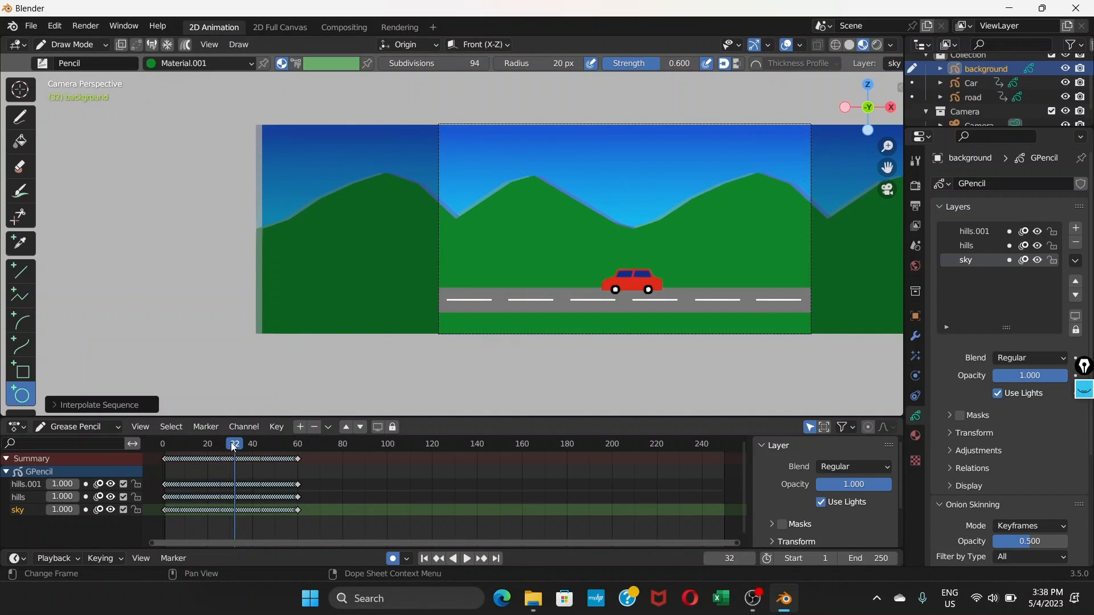
key("space")
key("space")
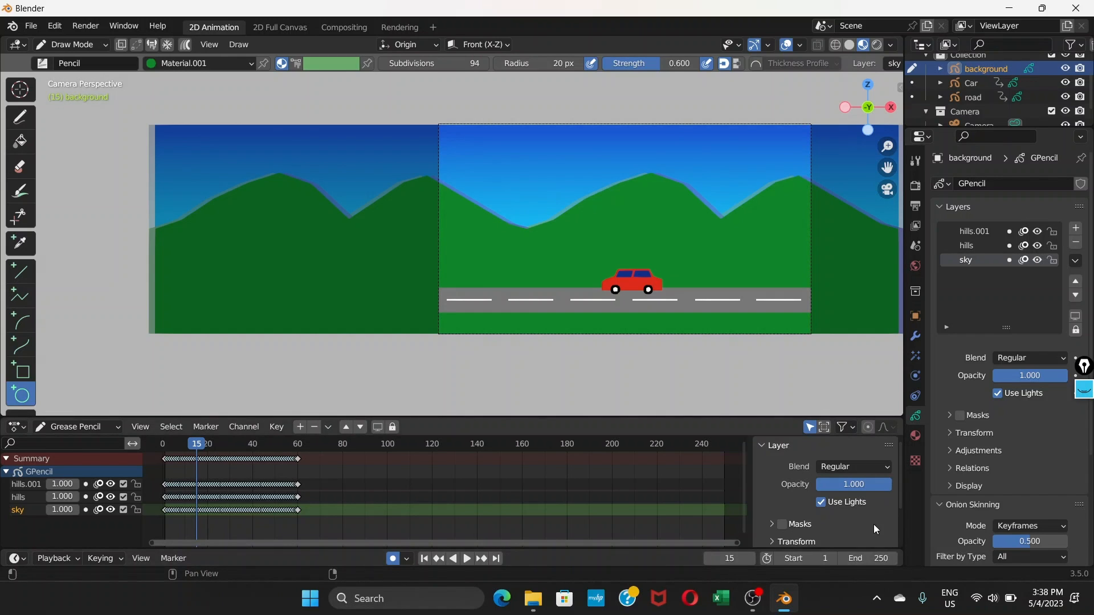
left_click(1084, 389)
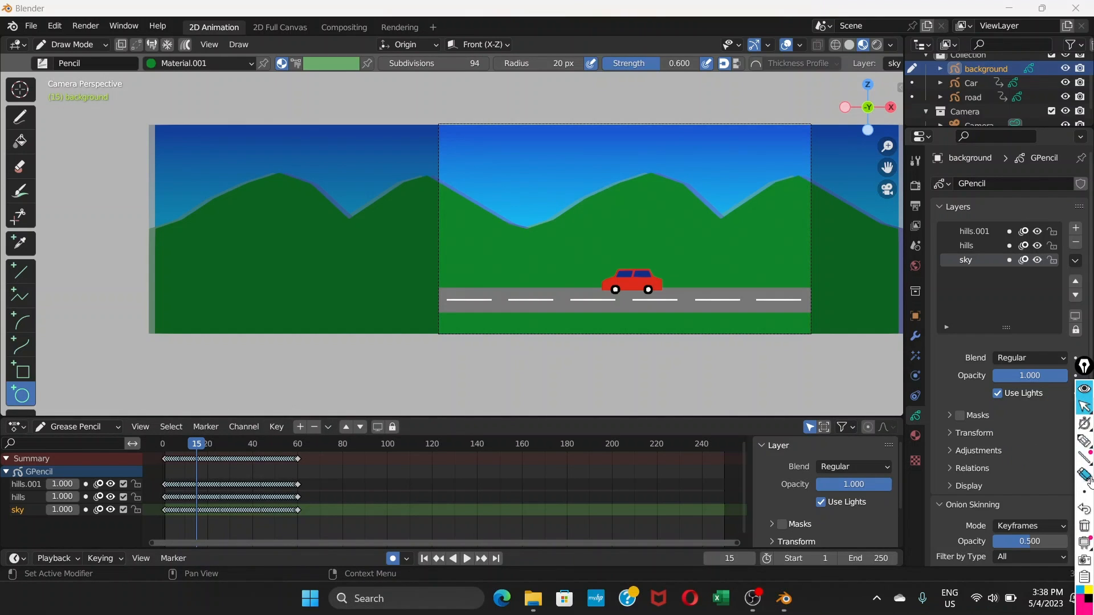
left_click(1084, 440)
mouse_move(867, 521)
left_mouse_down()
mouse_move(831, 564)
mouse_move(902, 535)
mouse_move(860, 524)
left_mouse_up()
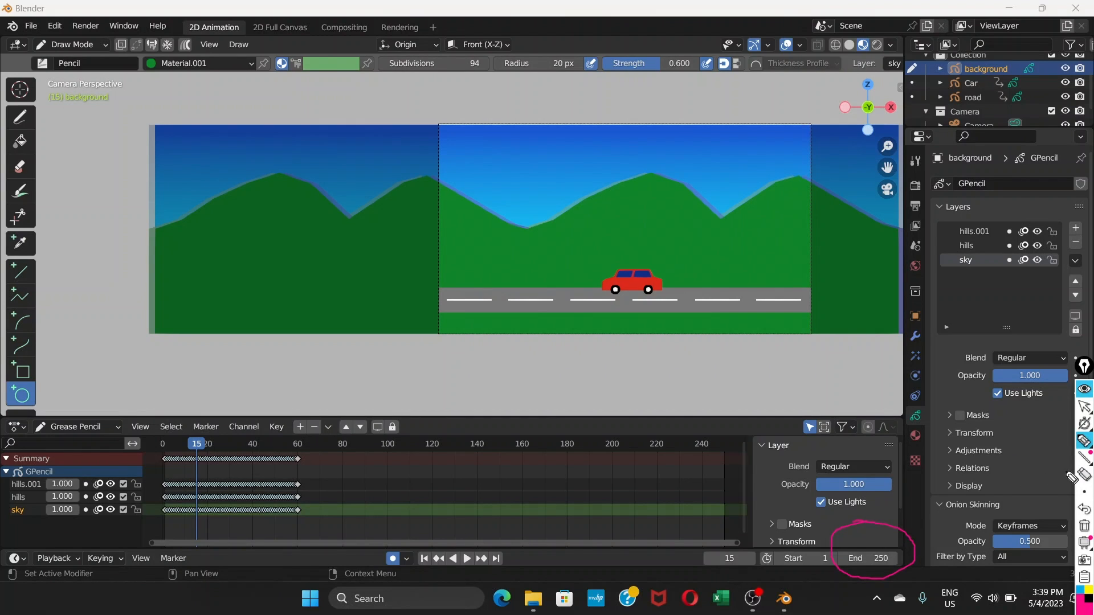
left_click(1084, 475)
left_click(894, 528)
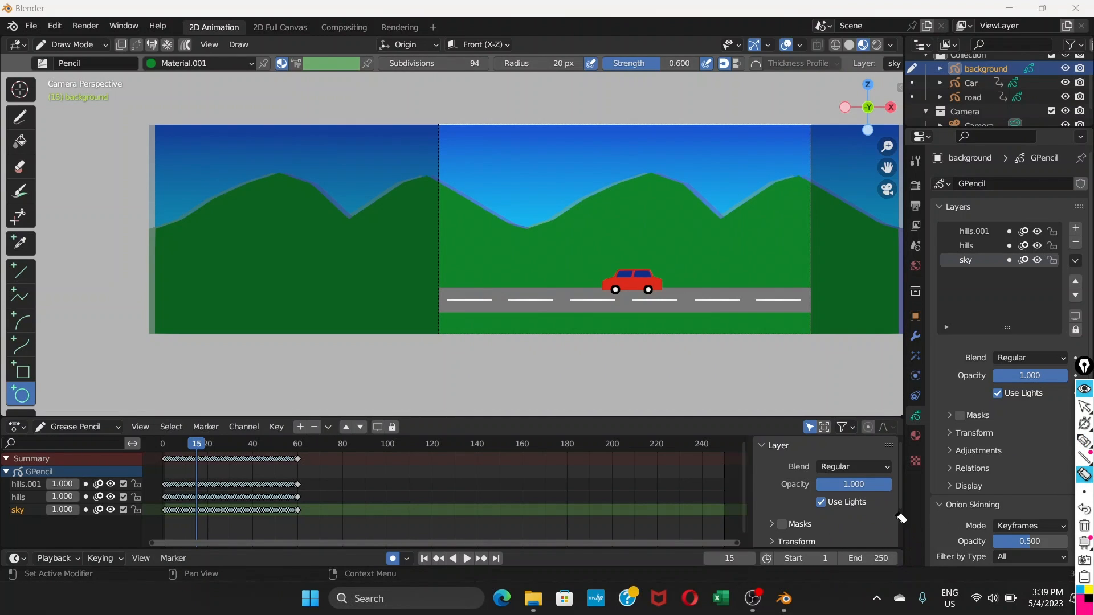
left_click(1084, 389)
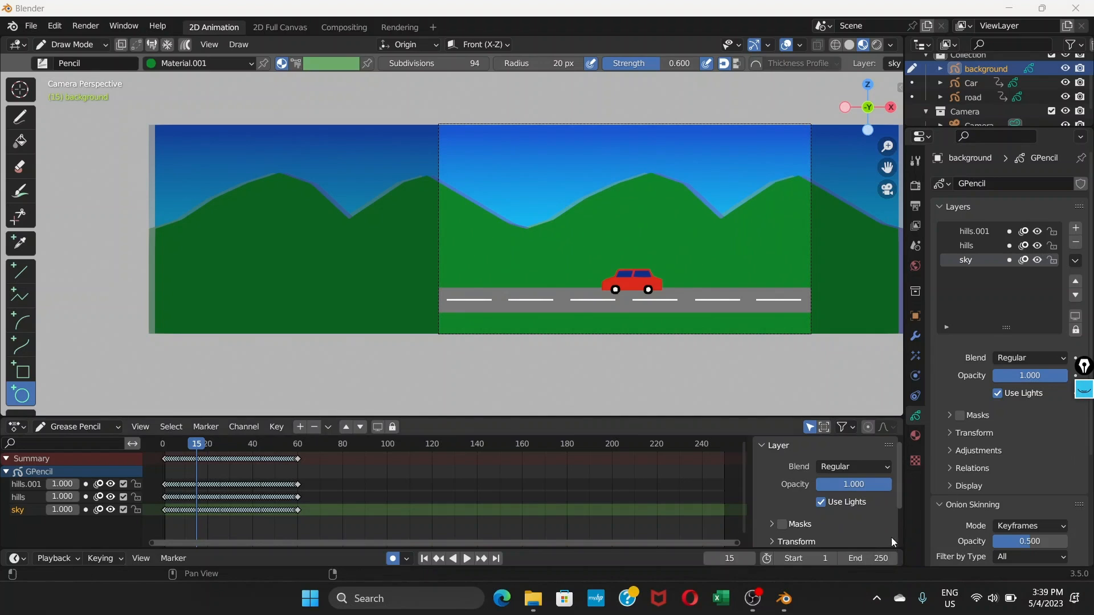
Set the animation's end frame to 60
left_click(869, 558)
type("60")
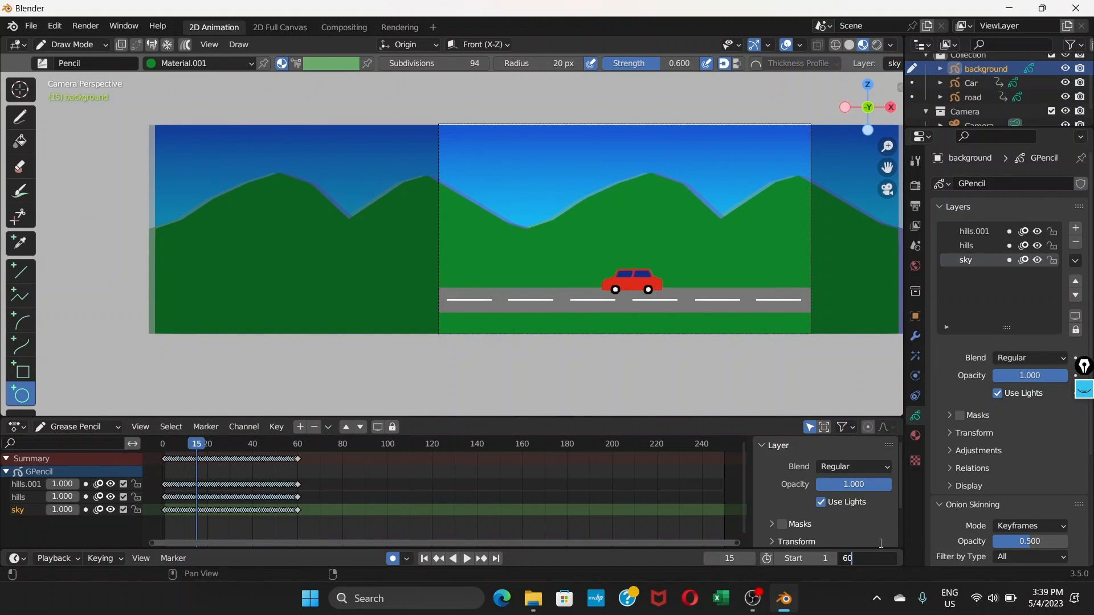
key("Return")
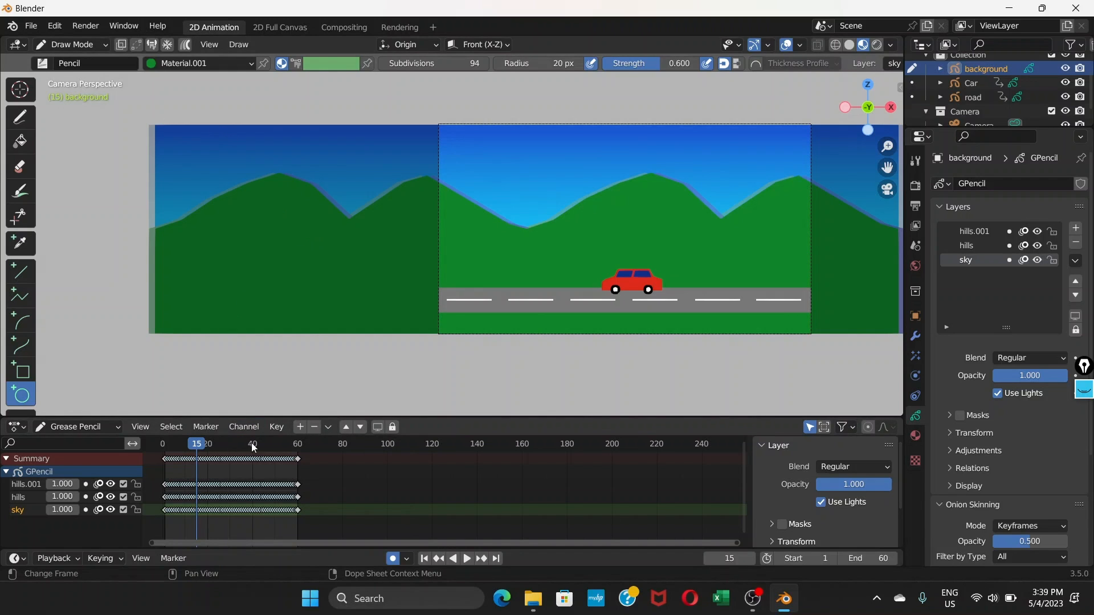
Play the animation and scrub the timeline to check the looping background motion
left_click(467, 558)
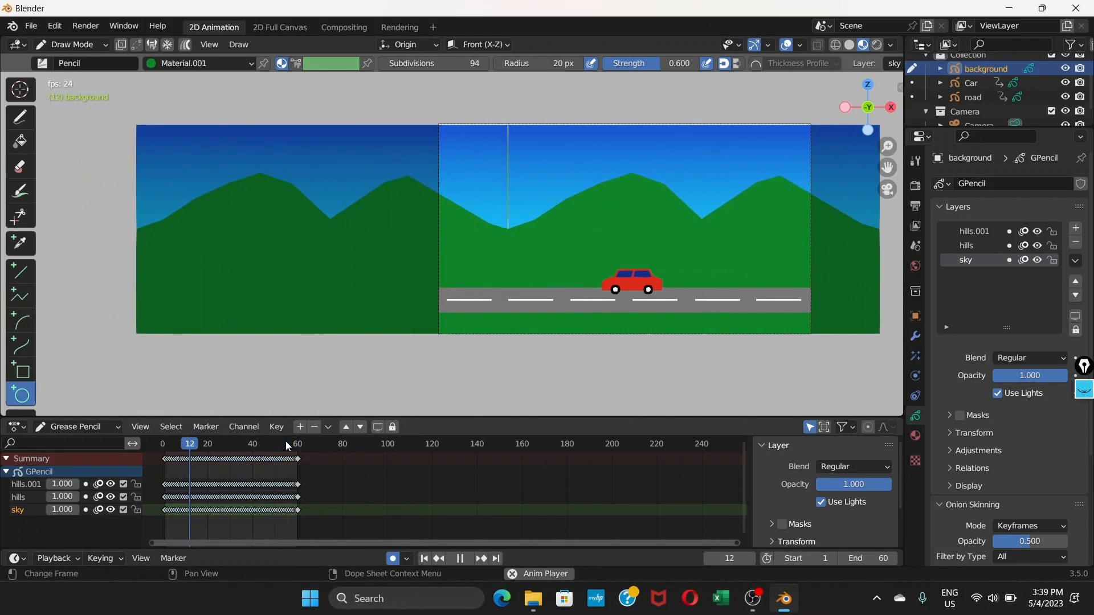
left_click_drag(285, 443, 200, 459)
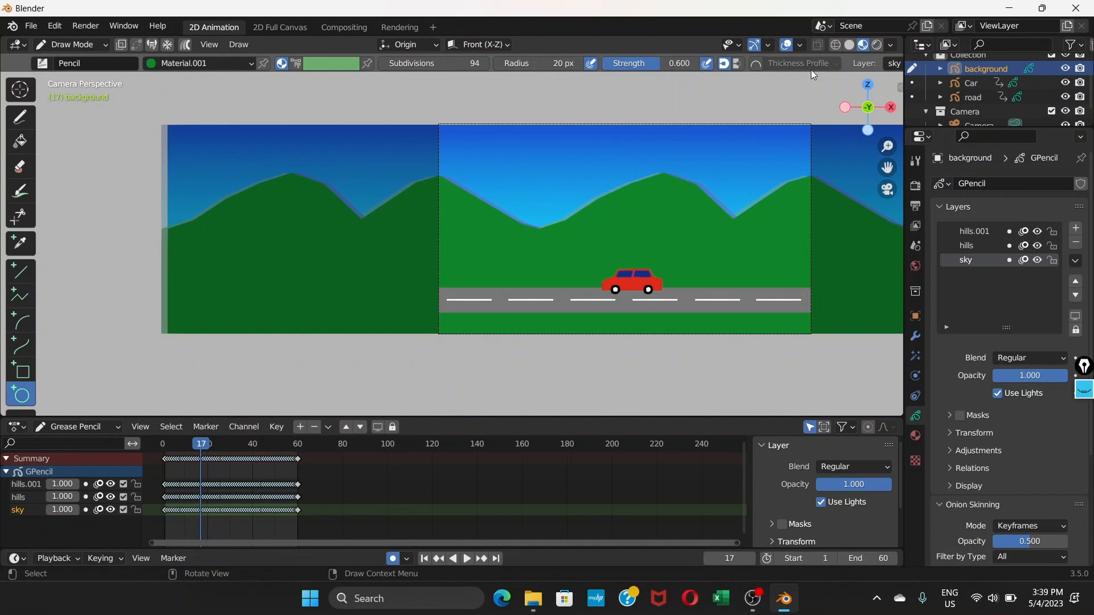
left_click(973, 83)
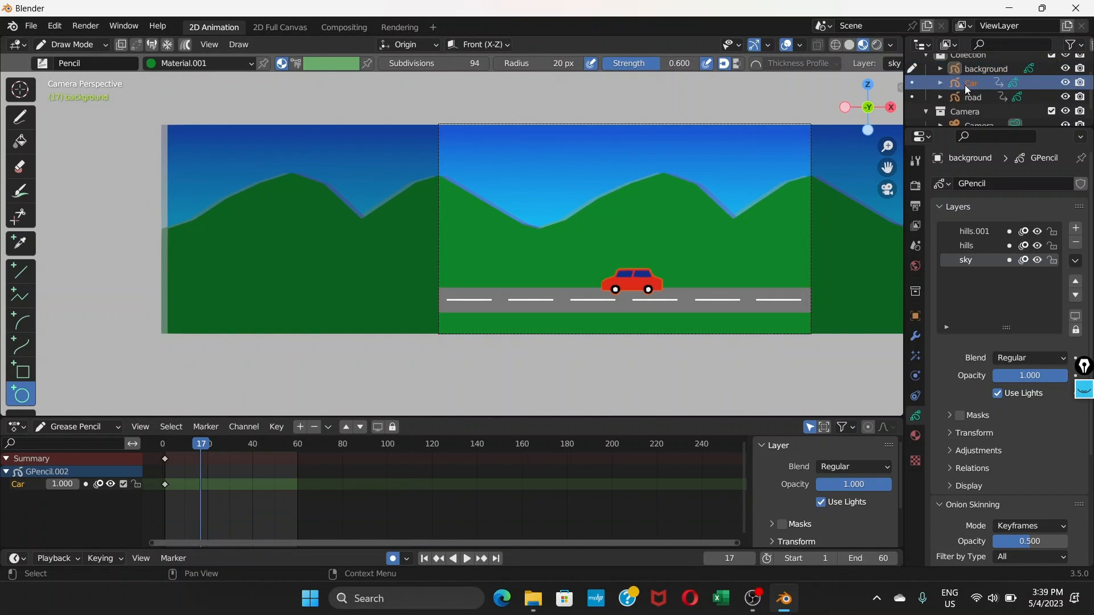
left_click(973, 98)
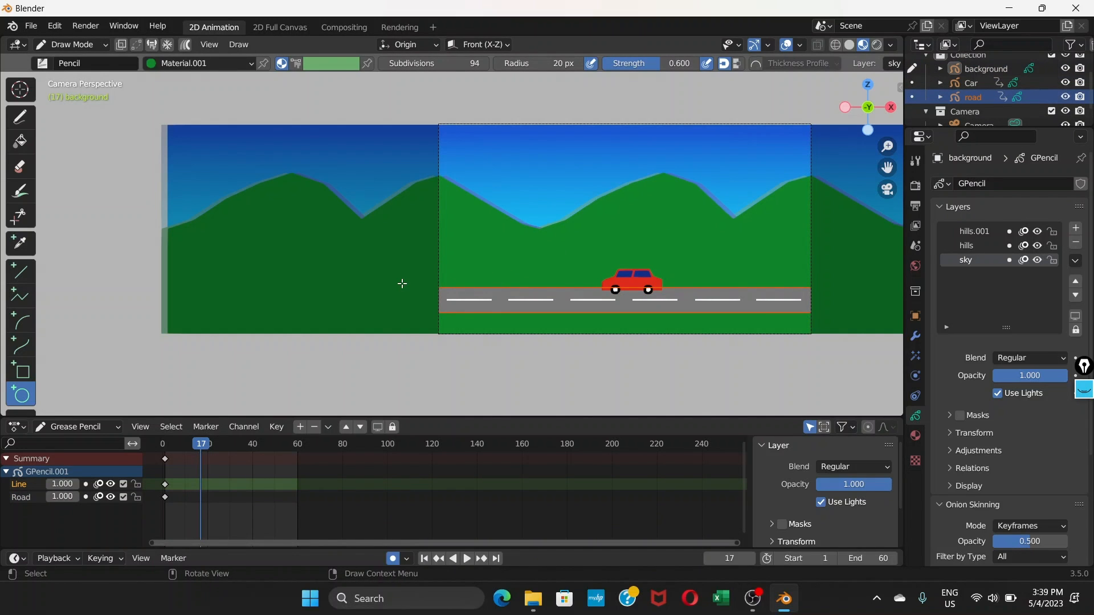
scroll(556, 298, "up", 3)
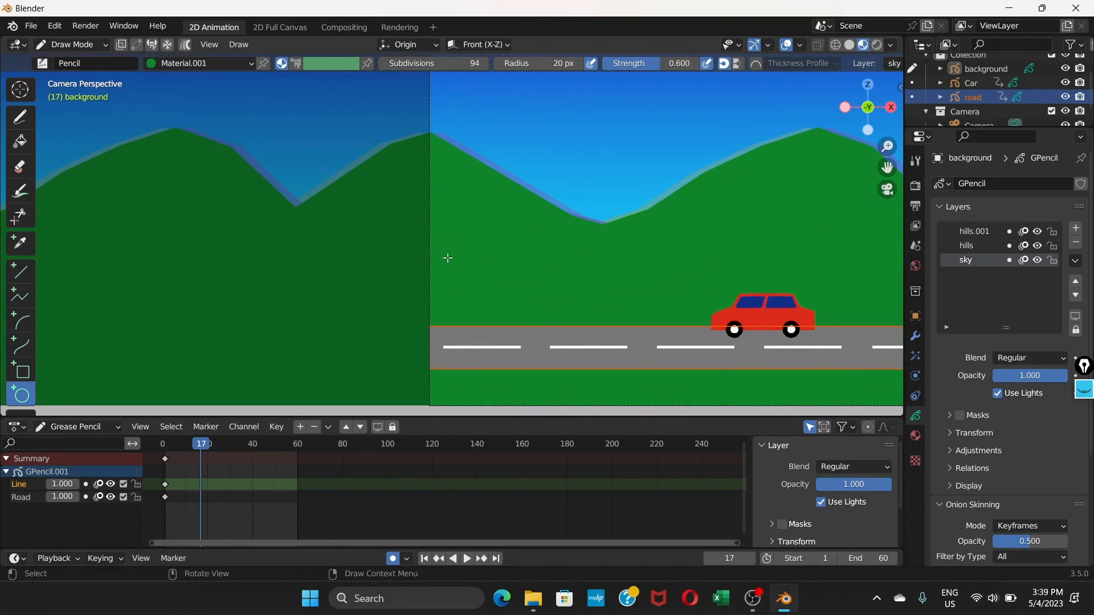
left_click(101, 44)
left_click(90, 76)
scroll(590, 302, "down", 5)
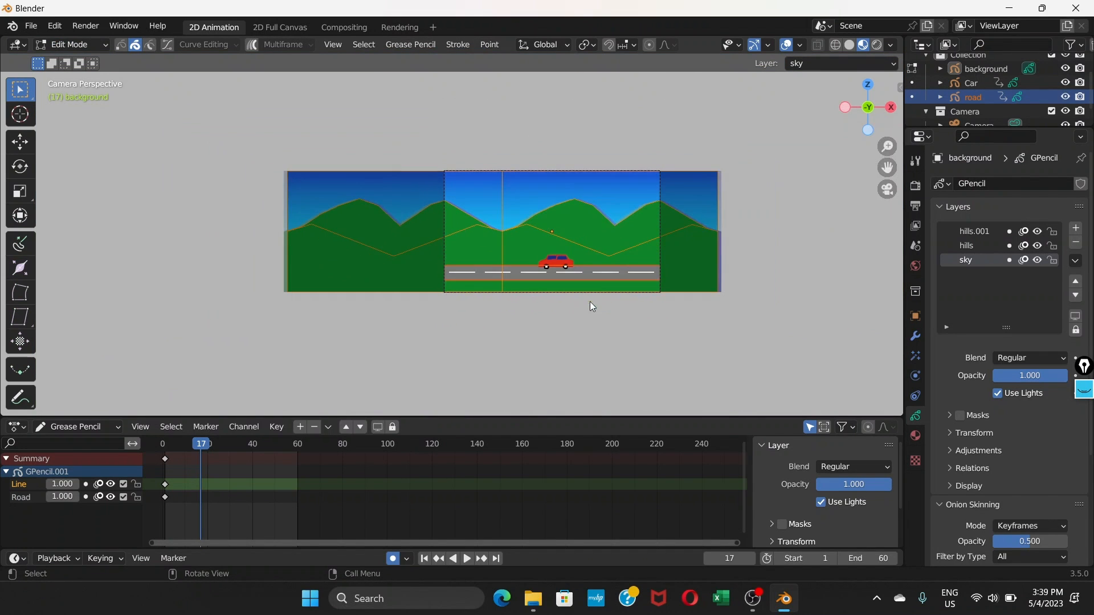
middle_click_drag(520, 303, 491, 283, "shift")
scroll(473, 283, "up", 2)
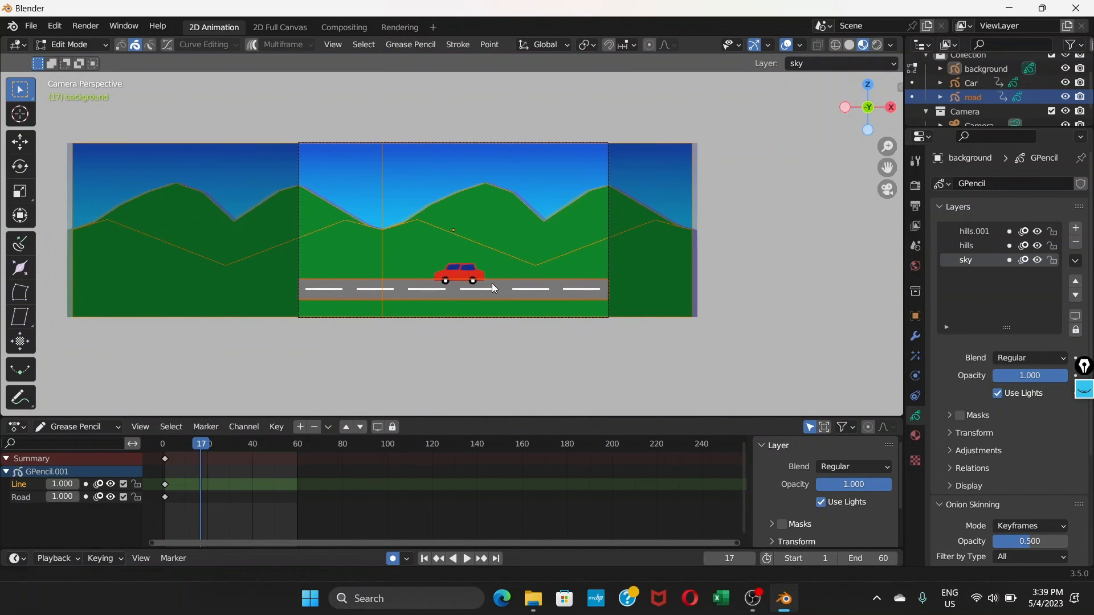
Return to Object Mode, make the road the active object and enter its Edit Mode
left_click(71, 45)
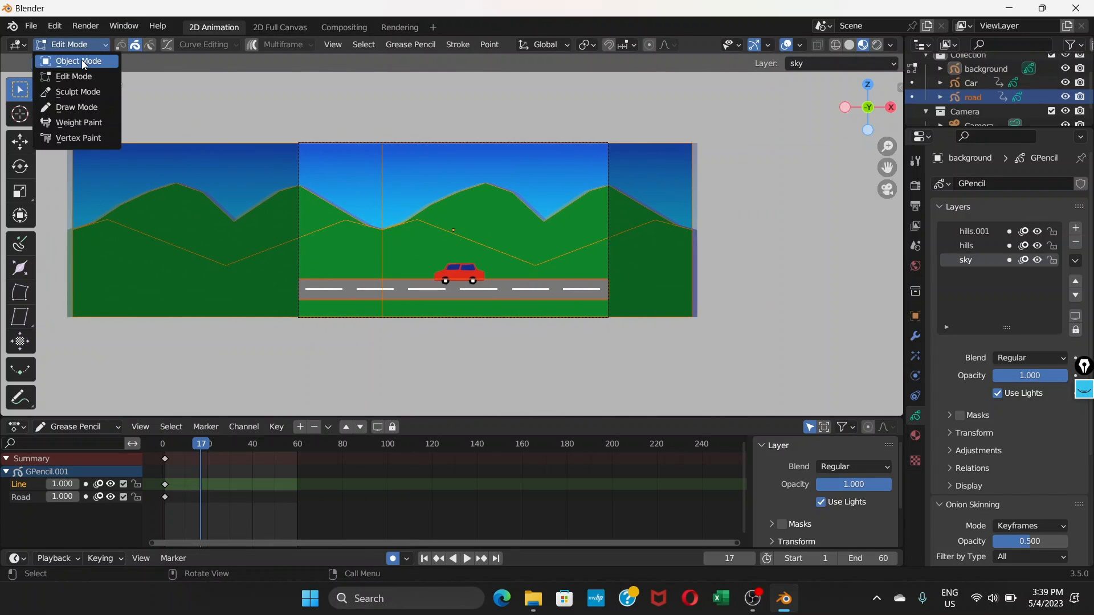
left_click(74, 59)
left_click(982, 96)
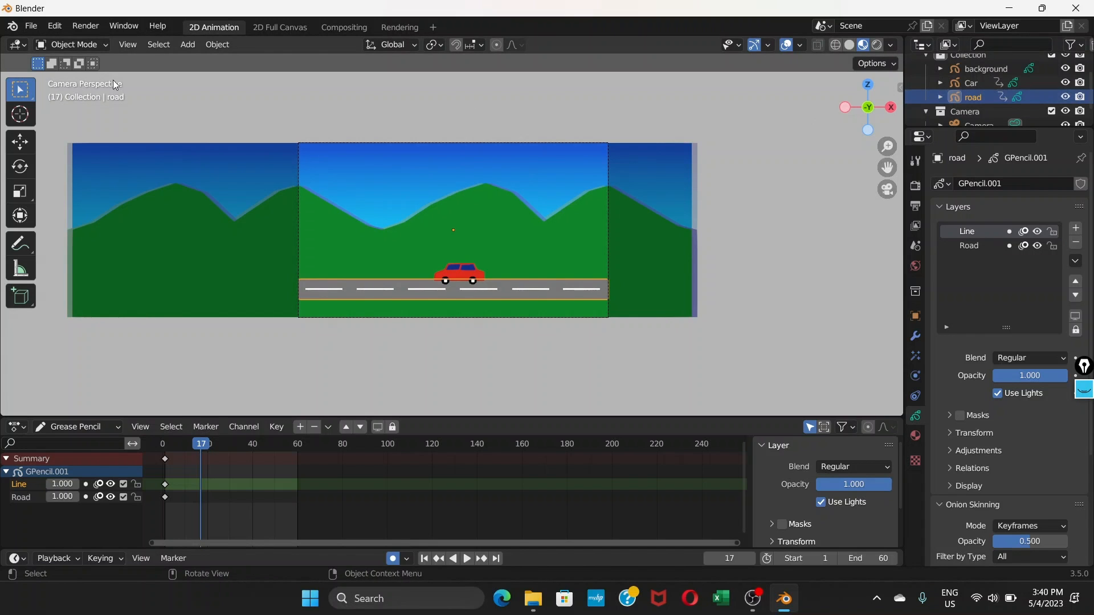
left_click(71, 44)
left_click(71, 76)
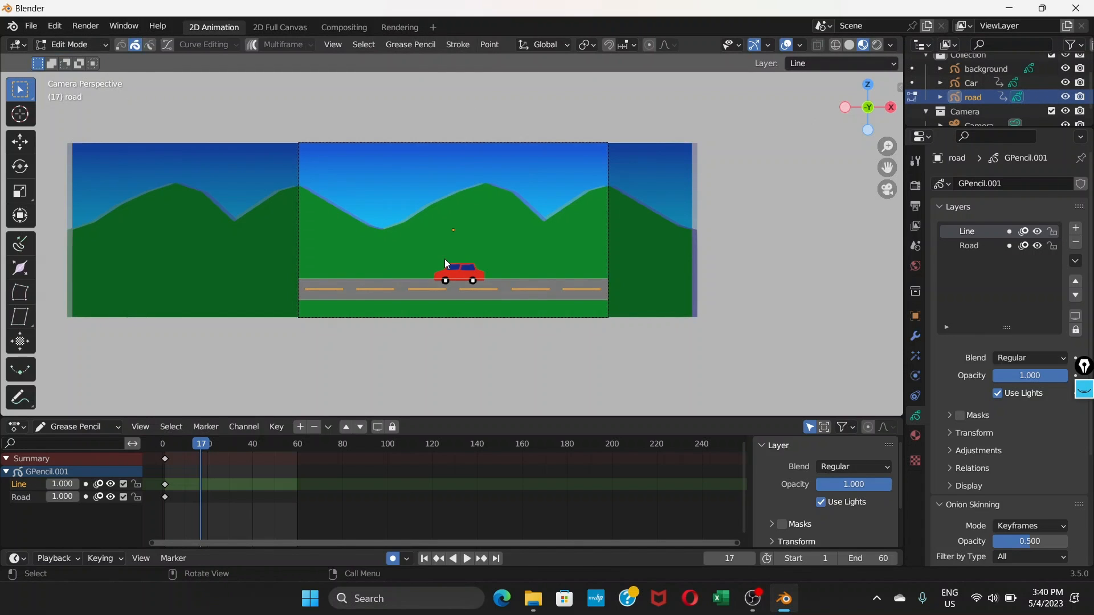
At frame 17, duplicate the selected road and dashed-line strokes and shift the copy along X to the left
scroll(446, 263, "up", 3)
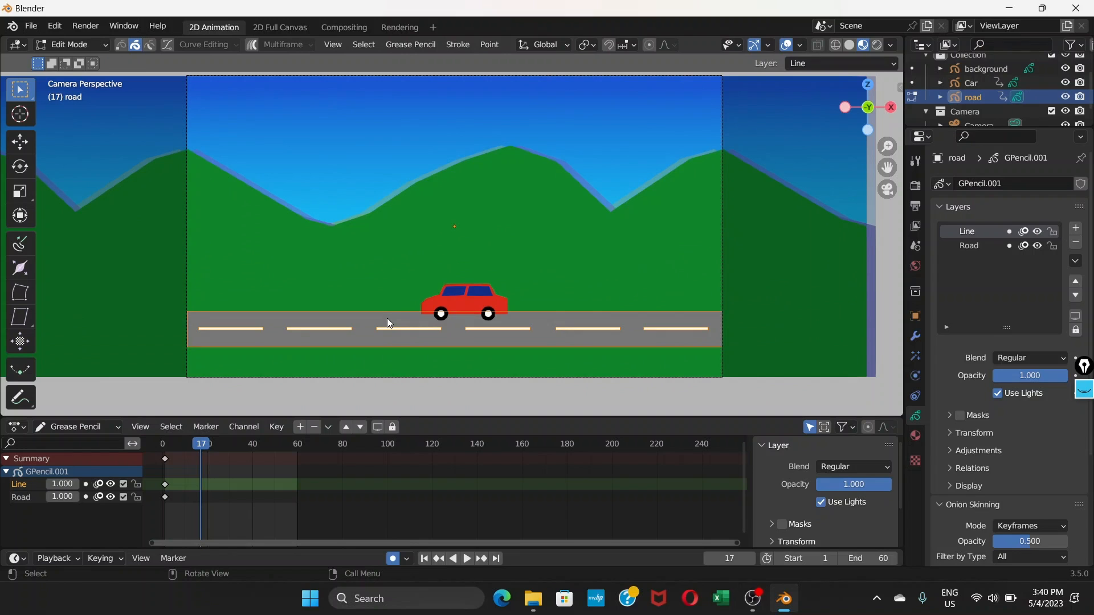
scroll(388, 318, "down", 4)
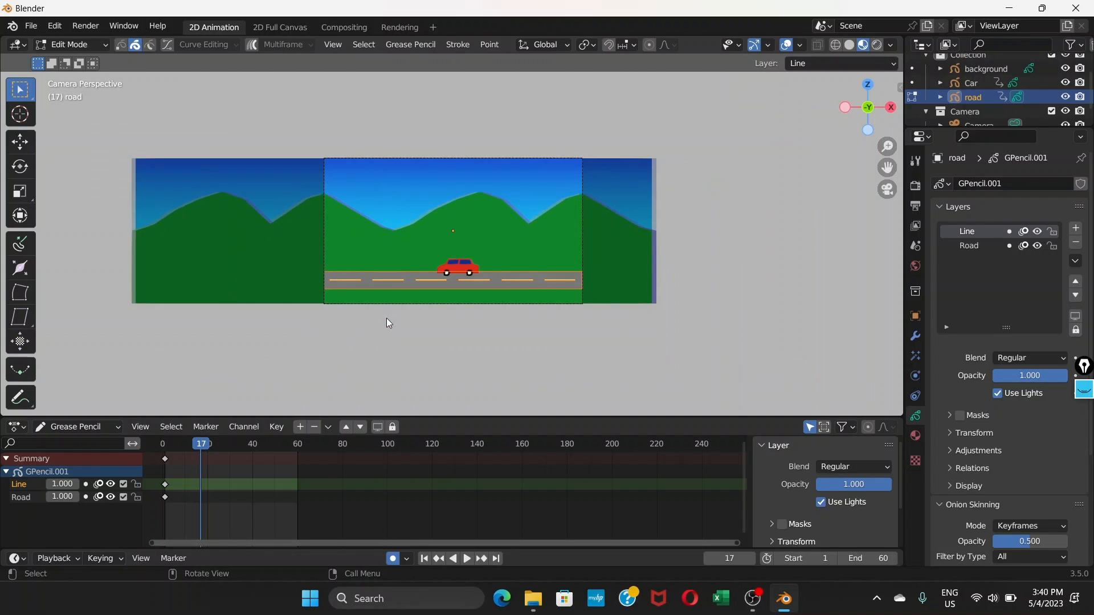
scroll(321, 317, "up", 3)
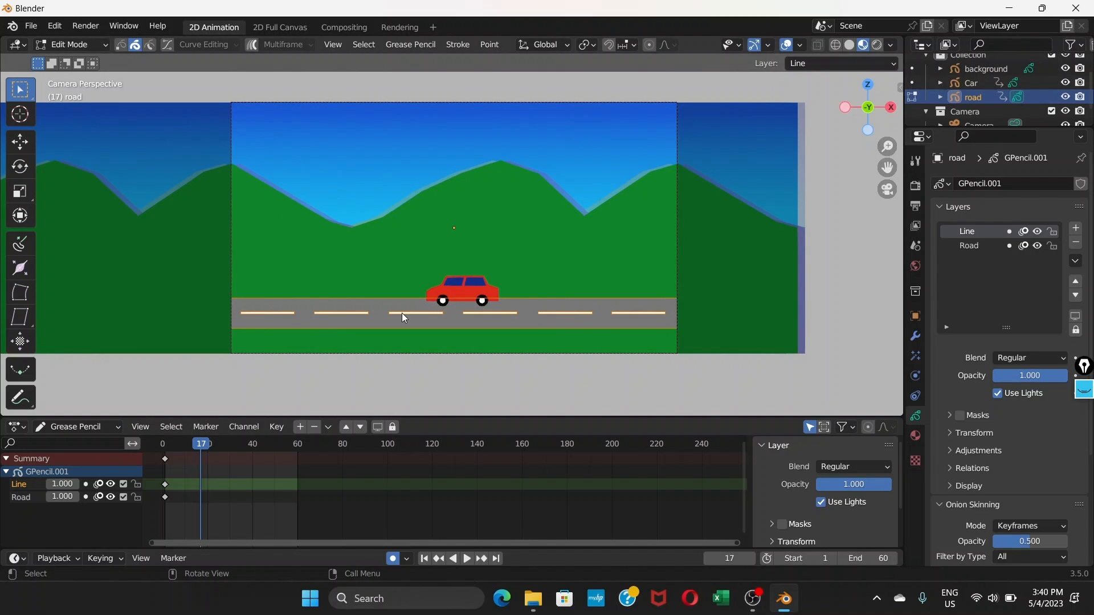
scroll(425, 315, "down", 3)
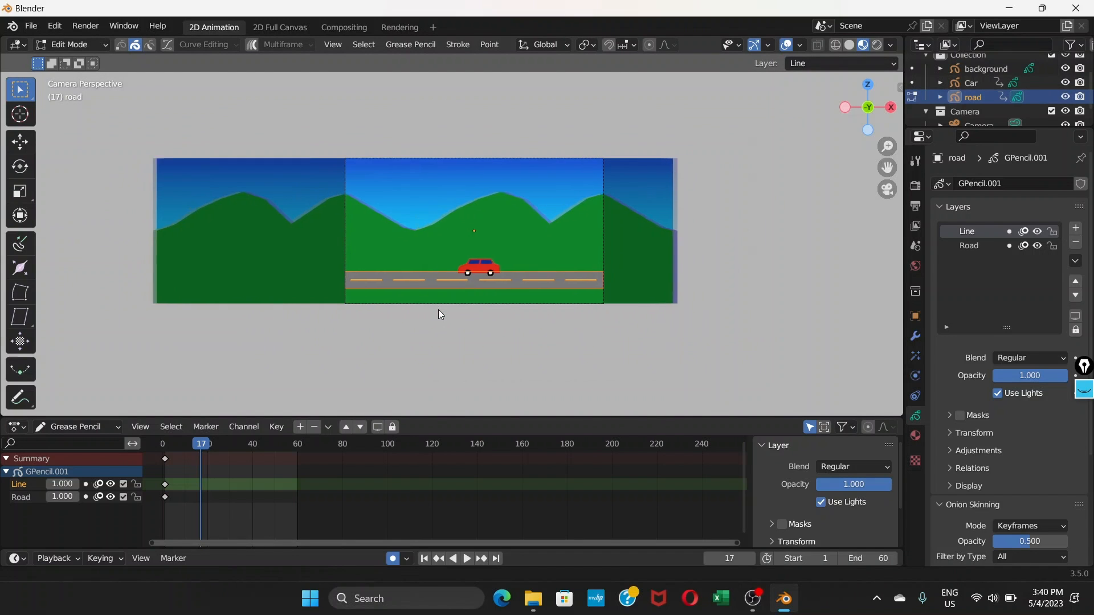
middle_click_drag(439, 315, 470, 315, "shift")
scroll(468, 306, "up", 6)
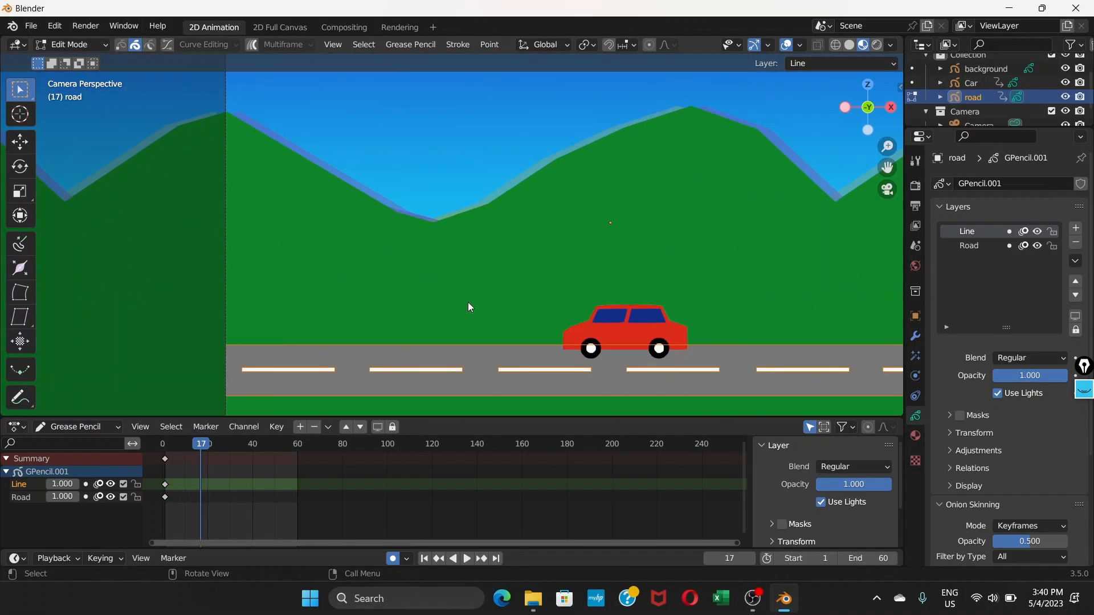
middle_click_drag(501, 264, 548, 234, "shift")
middle_click_drag(445, 313, 544, 296, "shift")
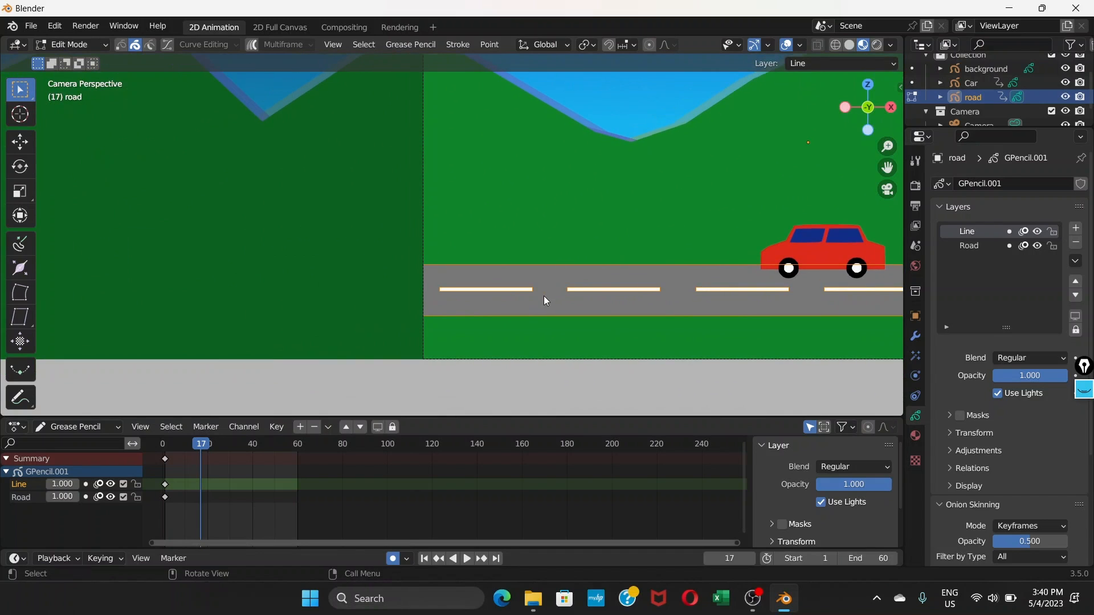
key("g")
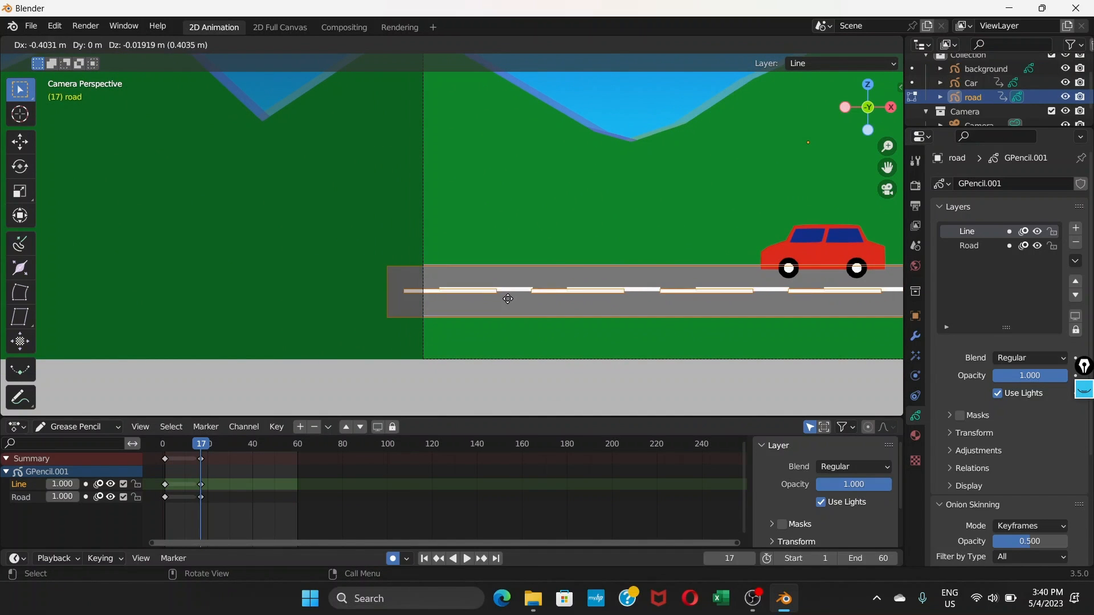
key("x")
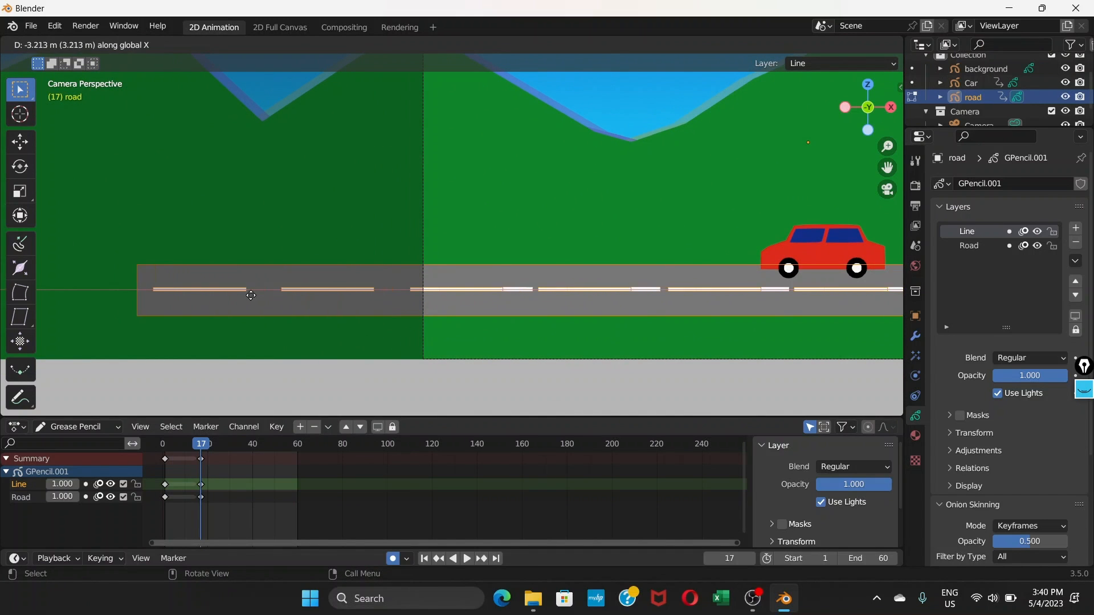
left_click(76, 296)
Slide the duplicated road about 3.4 m further along negative X and fine-tune it to butt against the original road's left end
scroll(283, 306, "down", 3)
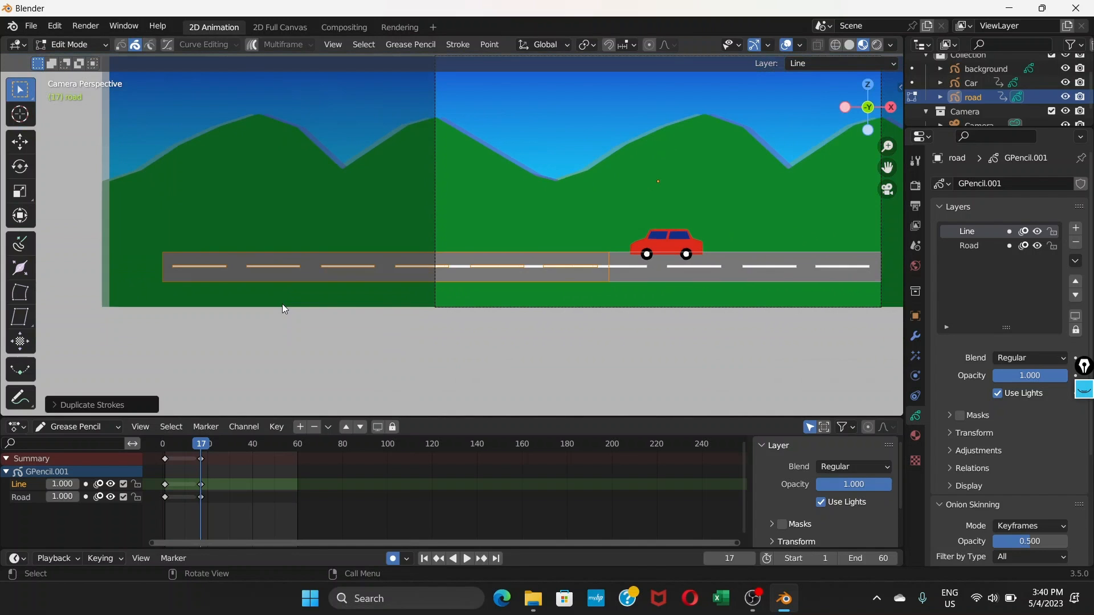
key("g")
key("x")
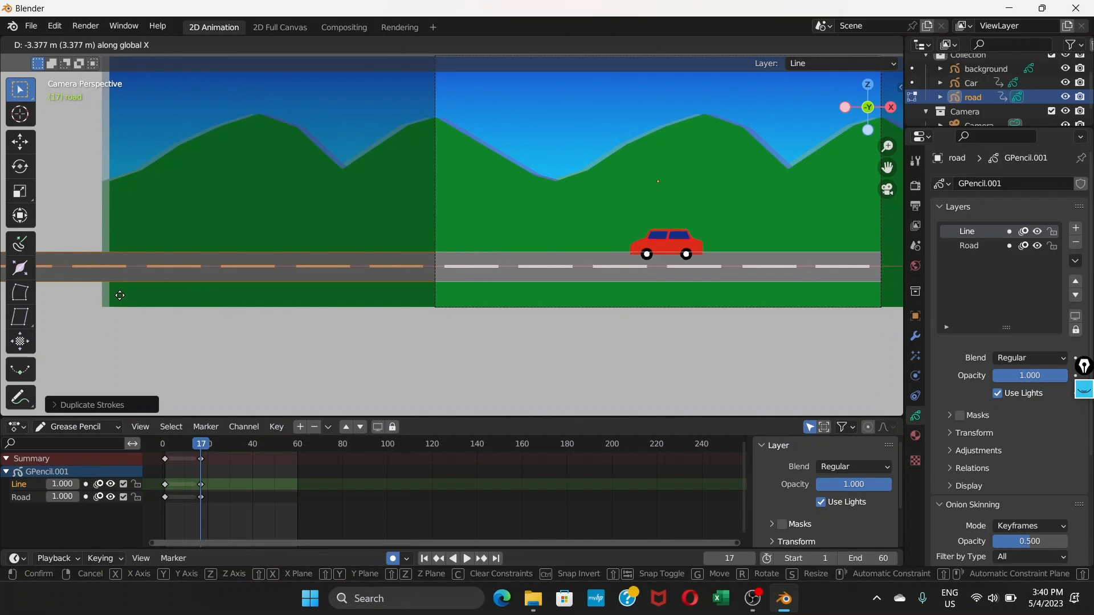
left_click(119, 295)
scroll(456, 272, "down", 1)
scroll(415, 275, "up", 5)
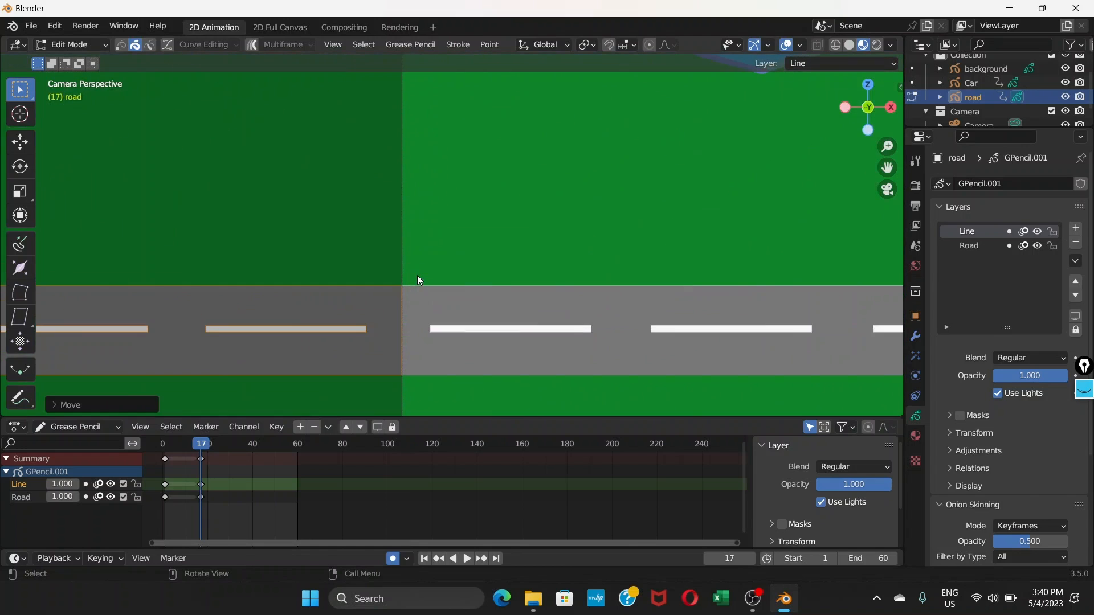
scroll(421, 292, "down", 2)
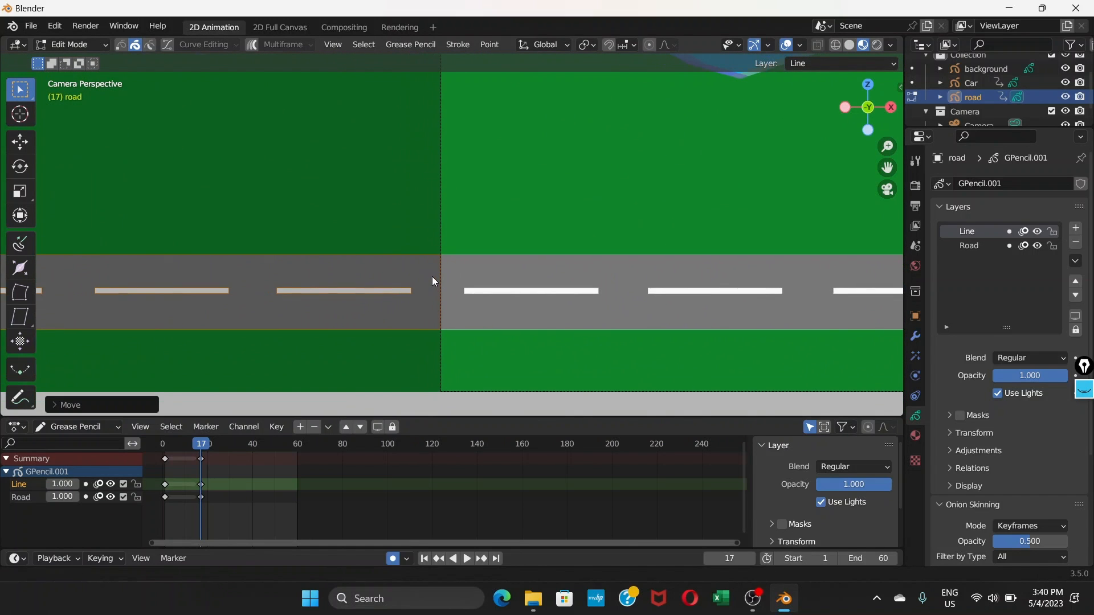
key("g")
key("x")
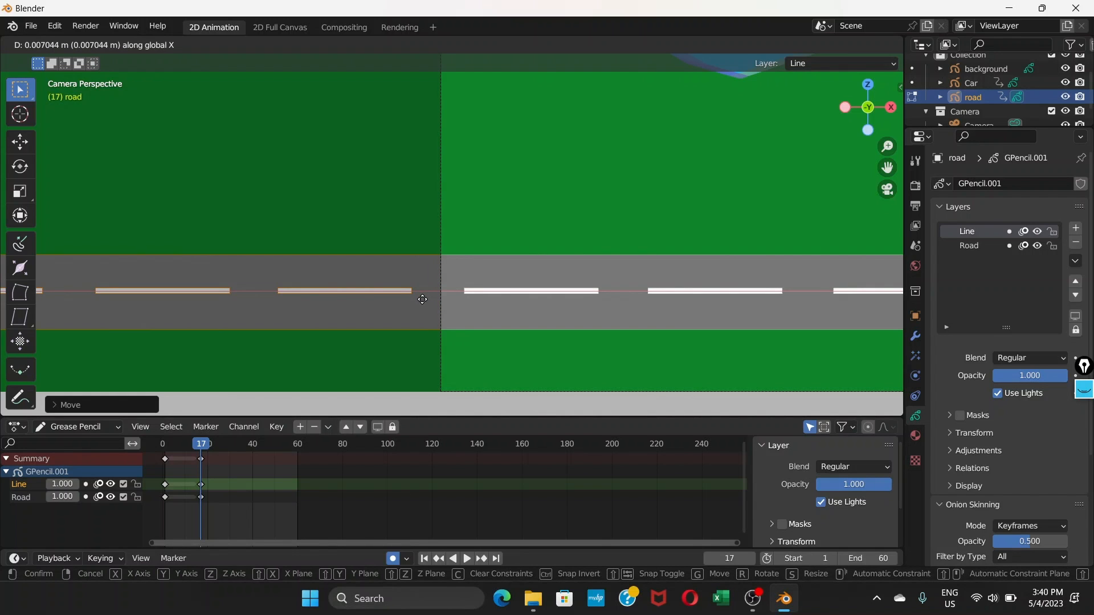
left_click(422, 300)
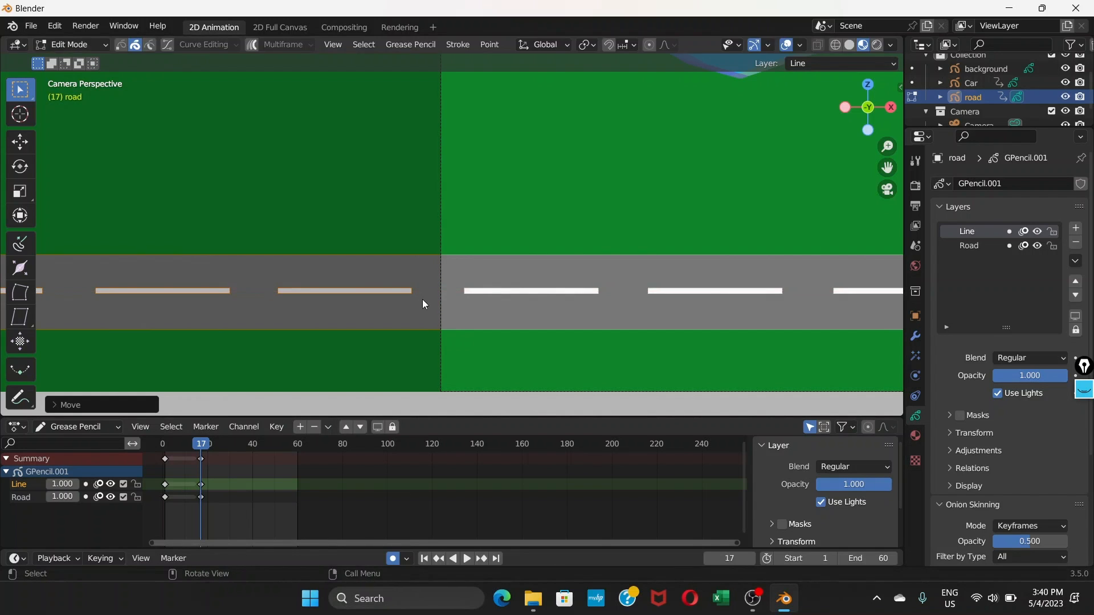
Duplicate the left road section and move the copy about 17 m along X to the original road's right end
scroll(360, 308, "down", 1)
scroll(383, 317, "down", 5)
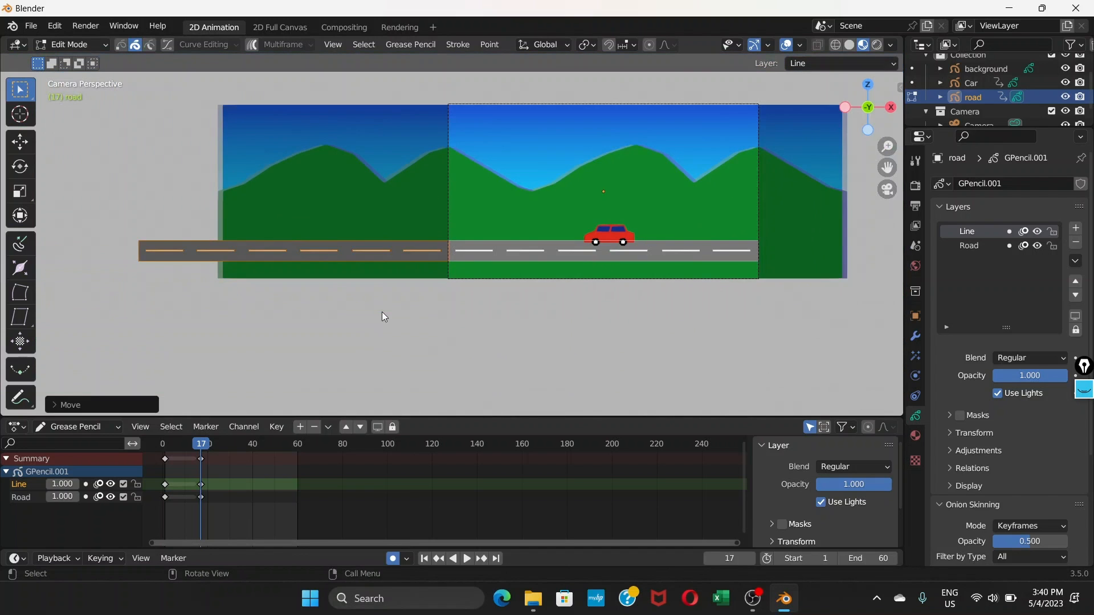
scroll(418, 303, "up", 1)
middle_click_drag(419, 302, 275, 277, "shift")
key("g")
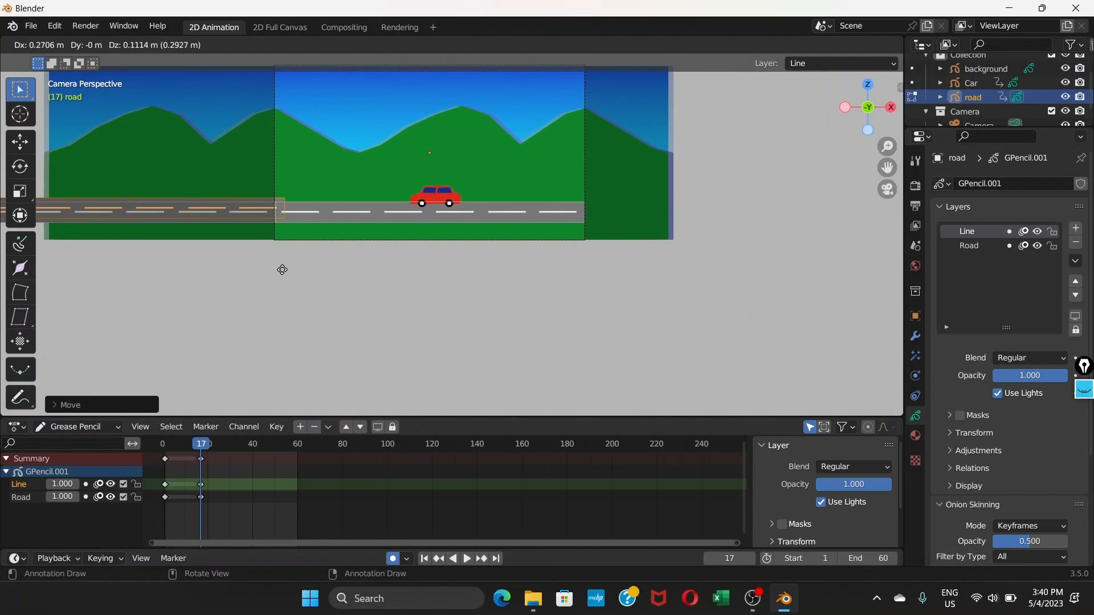
key("x")
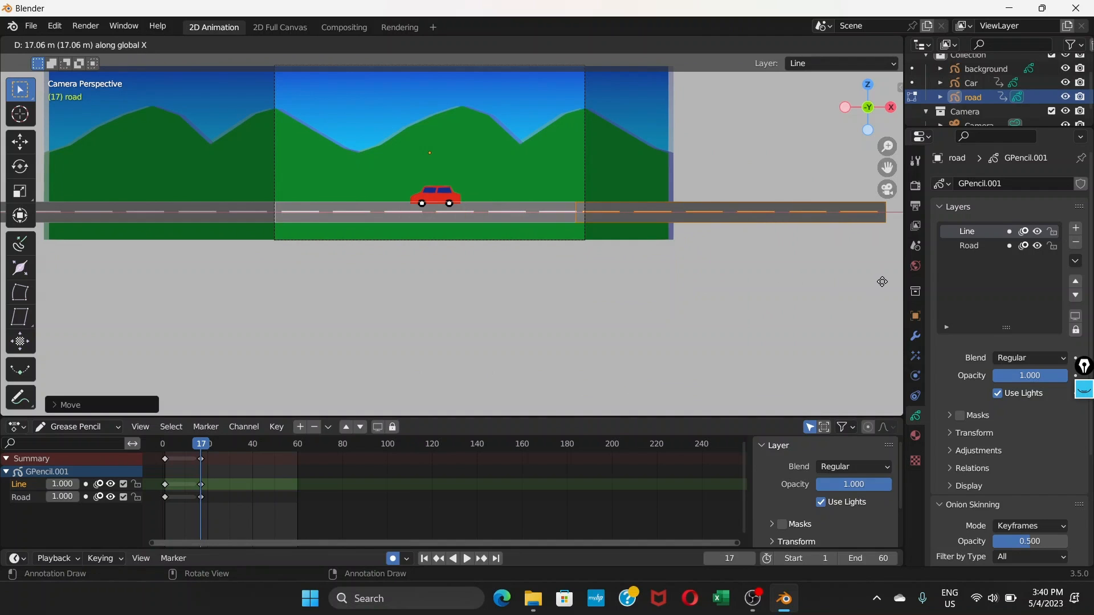
left_click(891, 283)
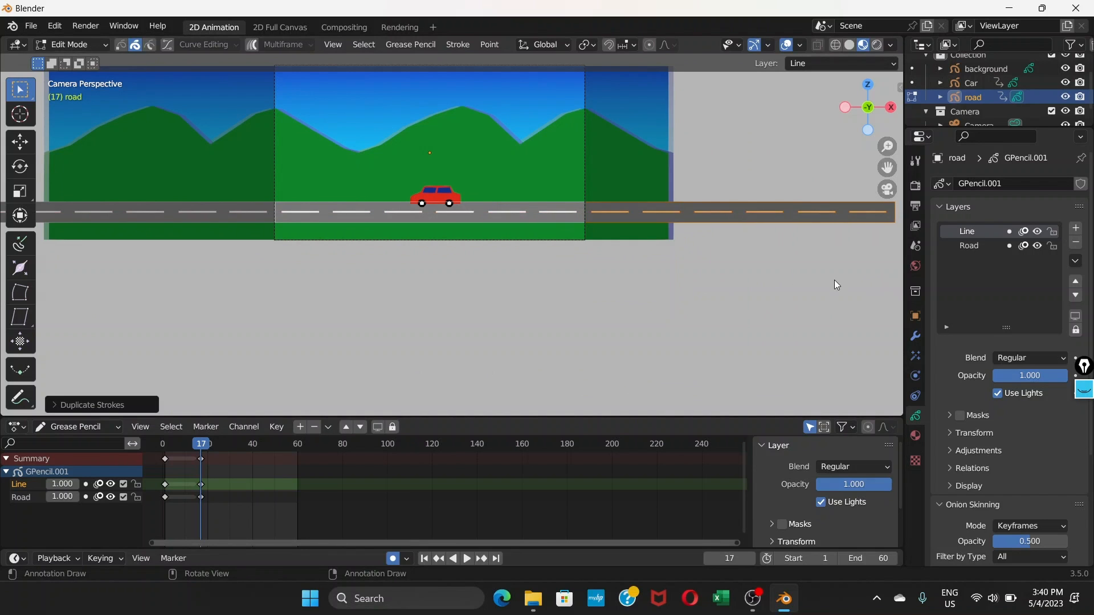
Nudge the new right road section about 0.008 m along negative X to line up with the original road's right end
scroll(743, 237, "up", 9)
mouse_move(743, 237)
middle_mouse_down("shift")
mouse_move(349, 383)
mouse_move(261, 394)
middle_mouse_up("shift")
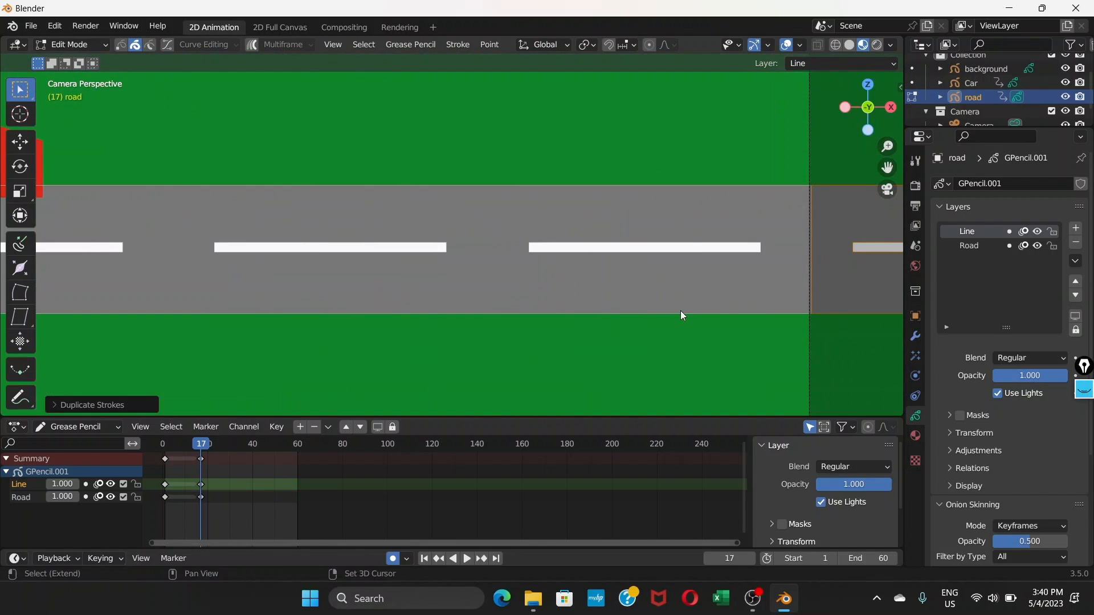
middle_click_drag(837, 289, 564, 286, "shift")
key("g")
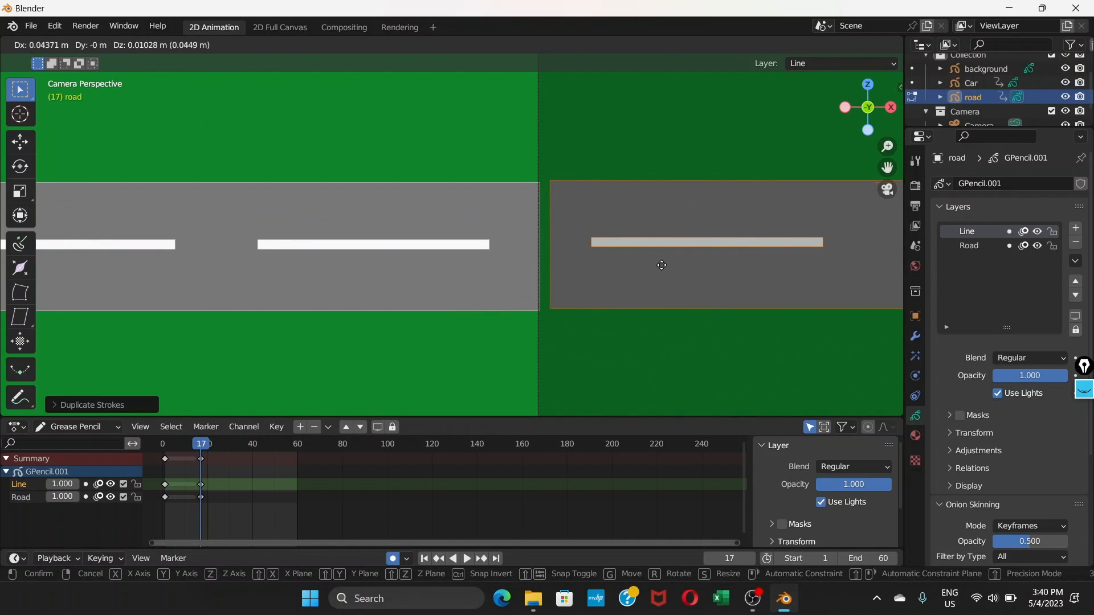
key("x")
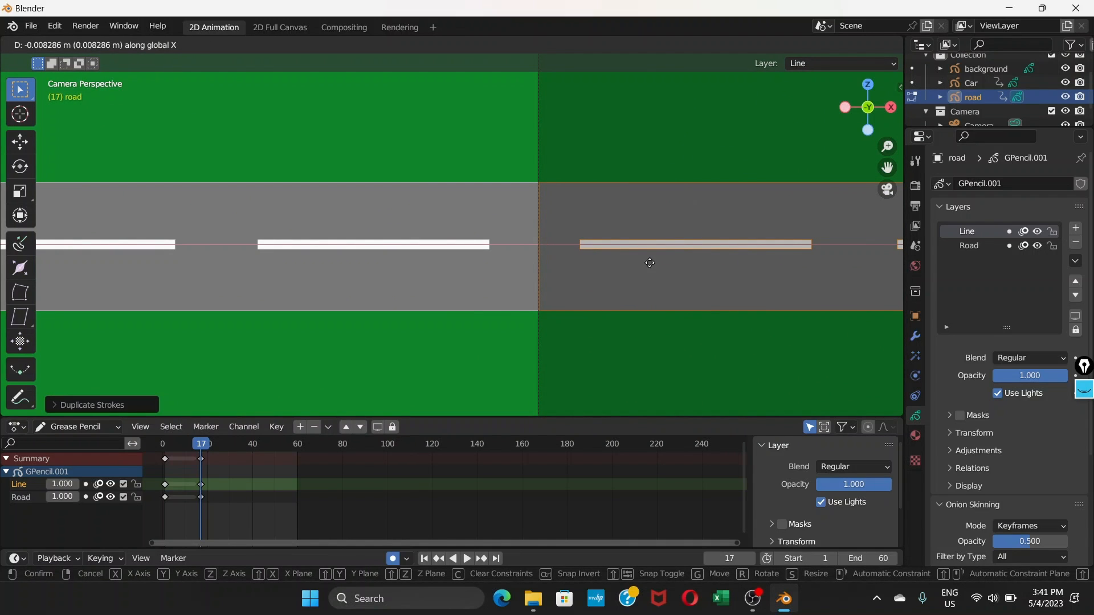
left_click(649, 262)
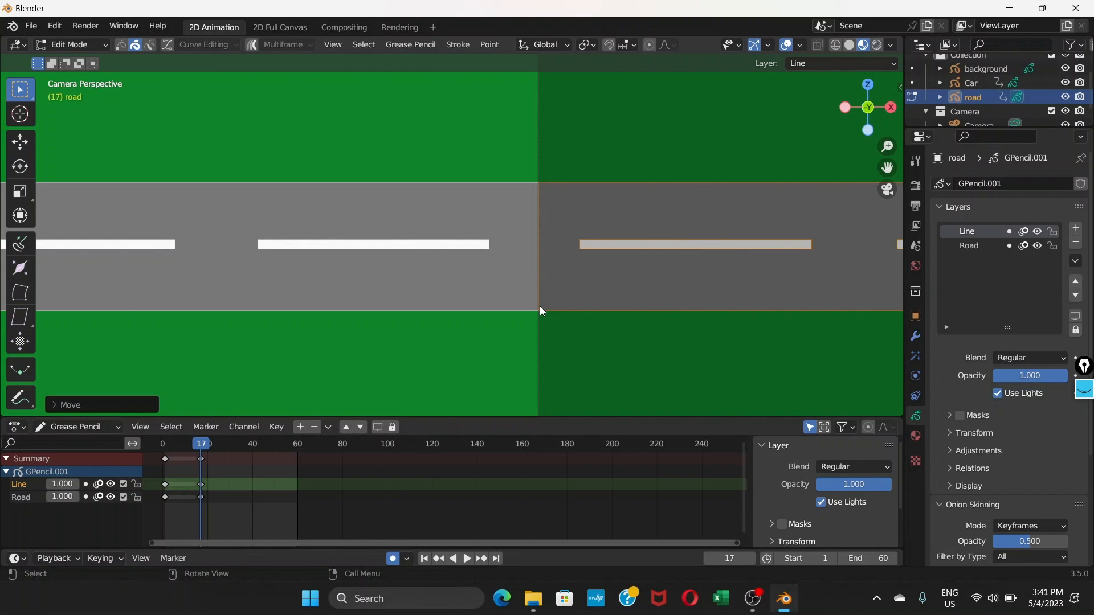
scroll(541, 311, "down", 5)
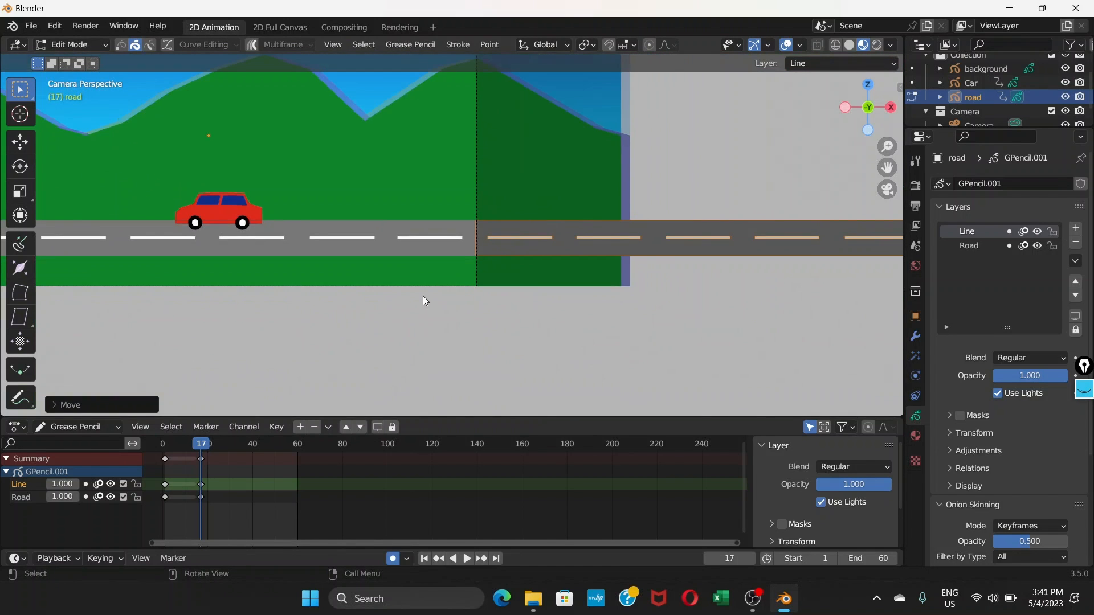
scroll(423, 296, "down", 4)
scroll(426, 268, "up", 2)
scroll(427, 258, "down", 4)
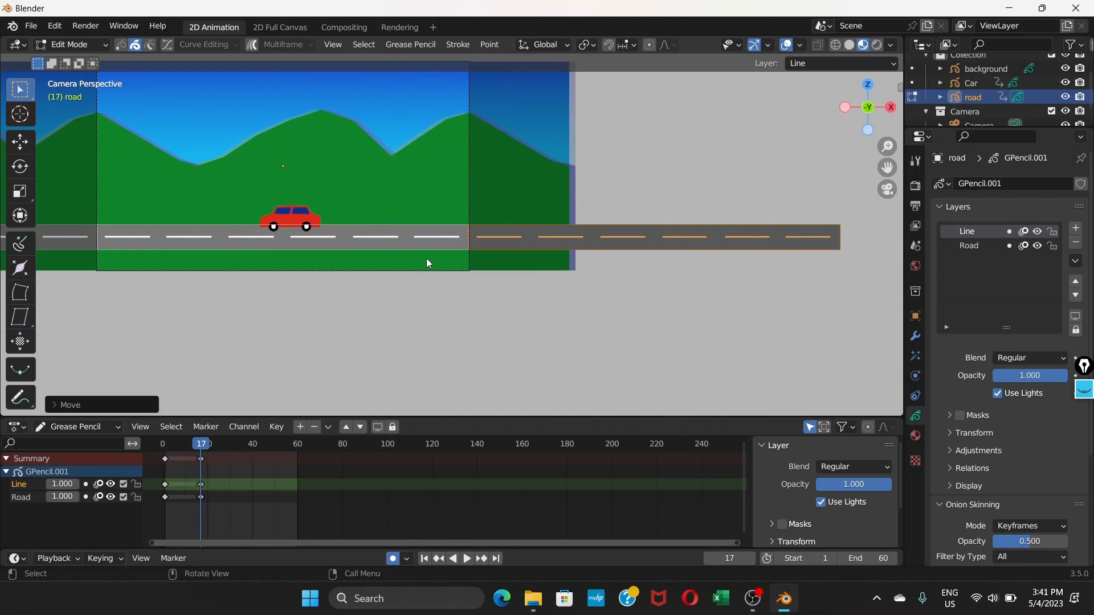
middle_click_drag(408, 272, 582, 277, "shift")
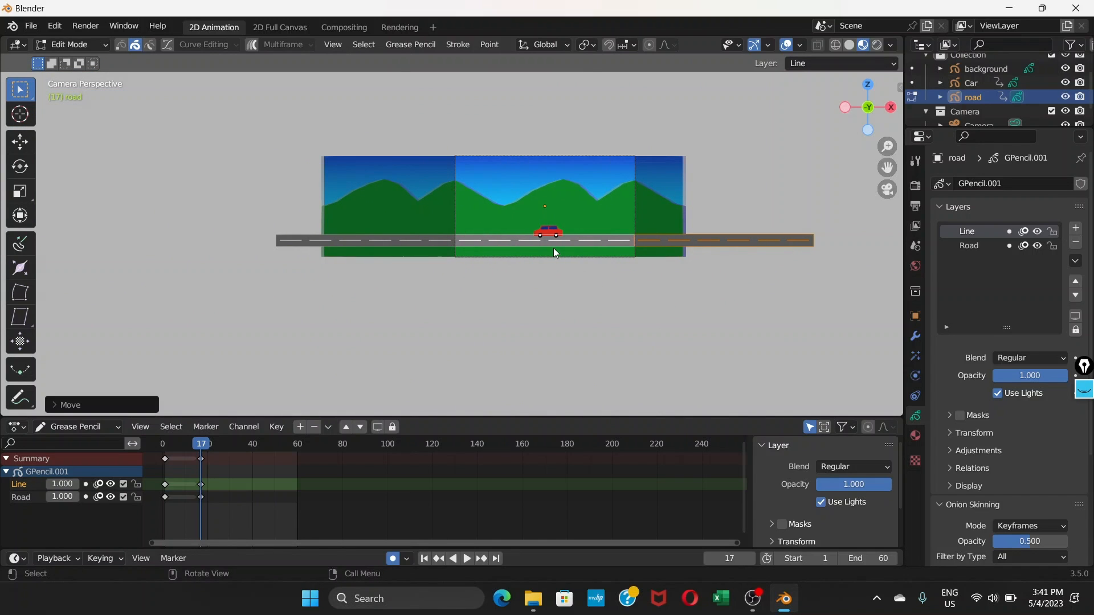
Delete the road object's Line and Road layer keyframes at frame 17
scroll(553, 248, "up", 3)
scroll(653, 267, "up", 4)
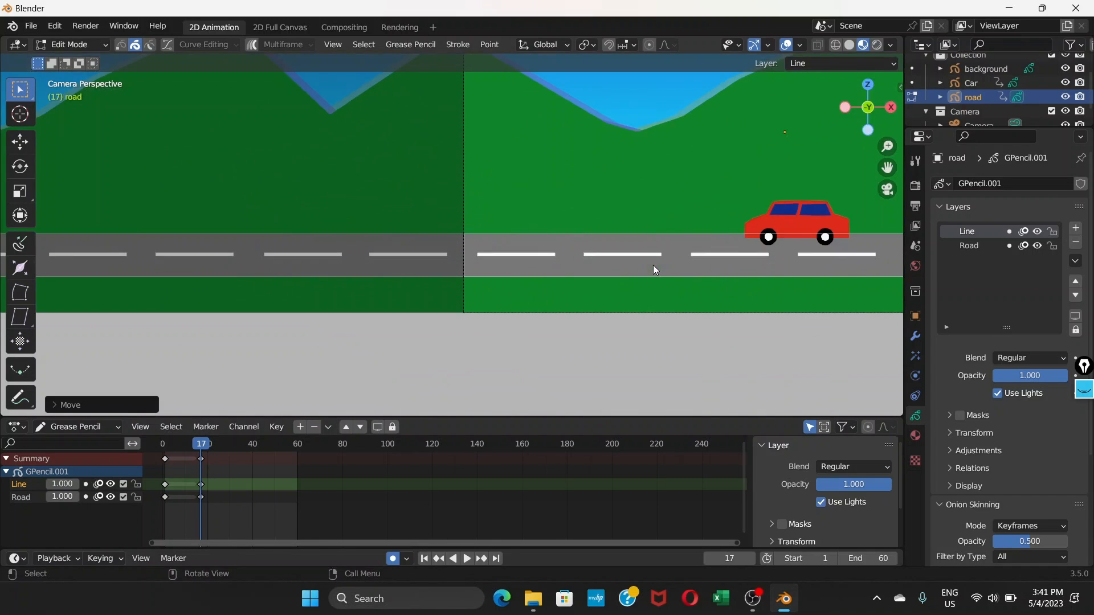
scroll(623, 270, "down", 1)
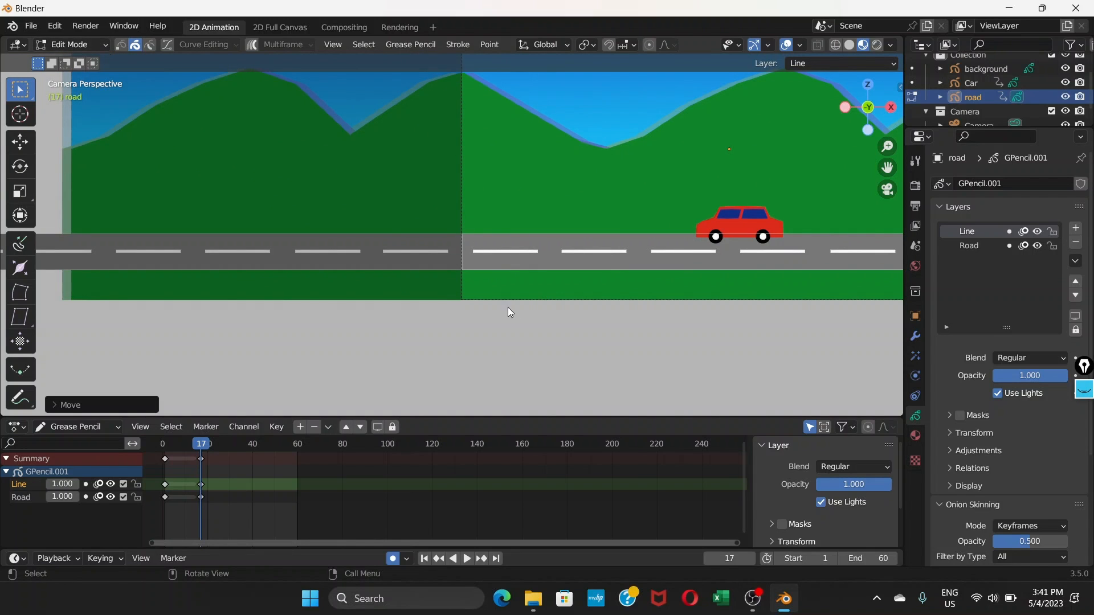
scroll(507, 311, "down", 3)
scroll(470, 319, "down", 1)
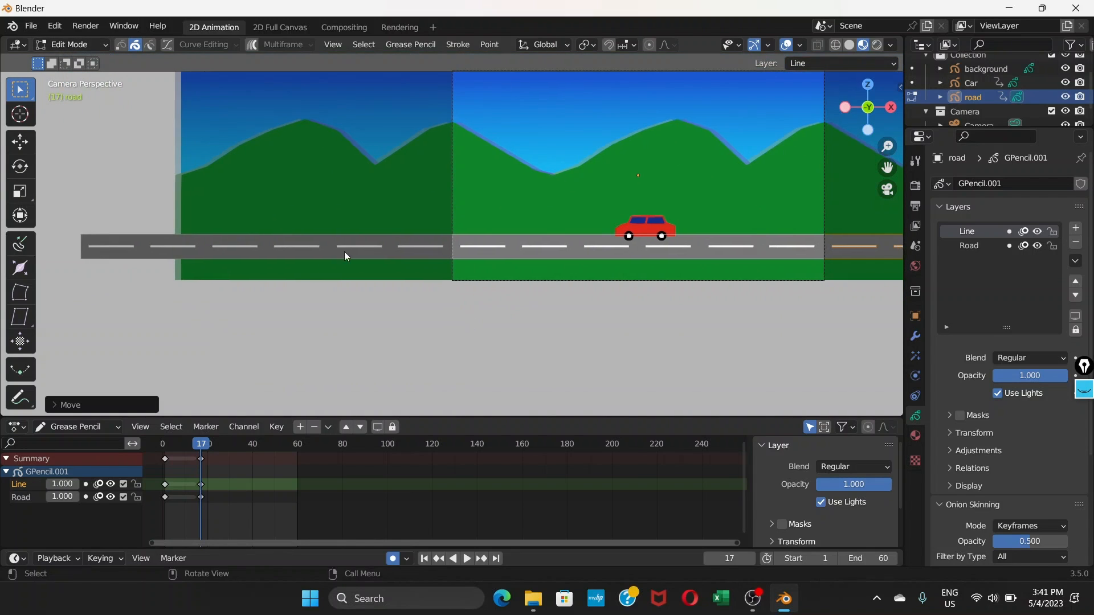
left_click(136, 232)
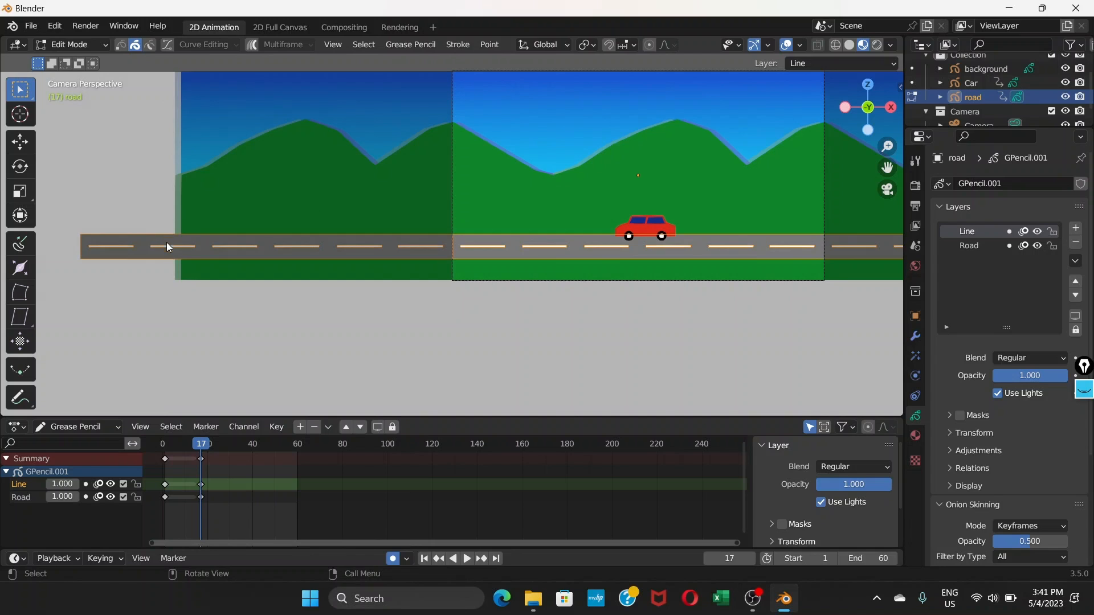
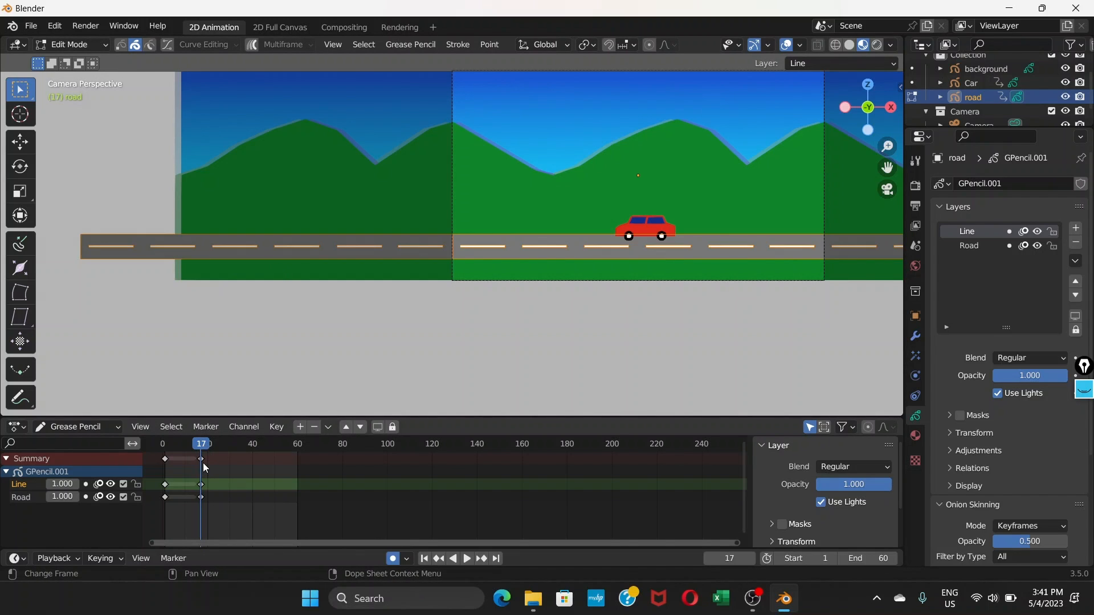
left_click_drag(212, 508, 196, 457)
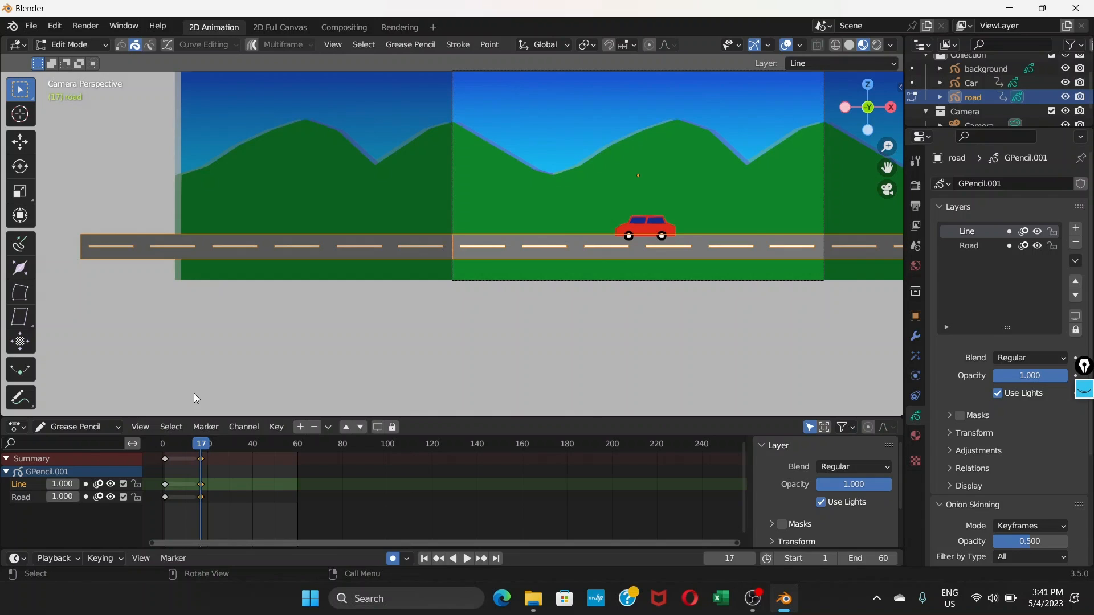
left_click(202, 497)
key("b")
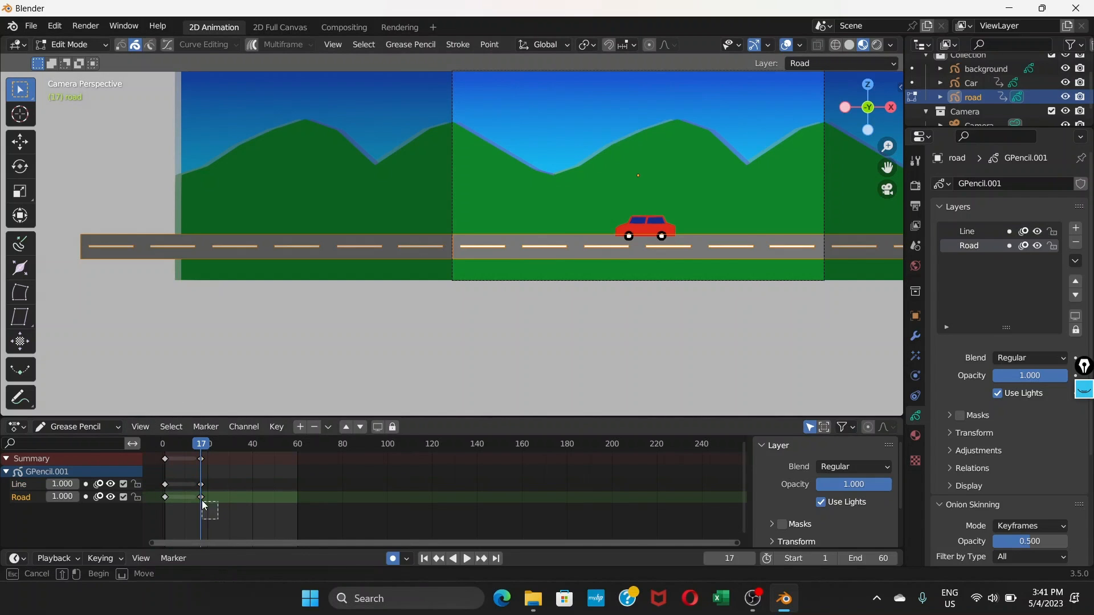
left_click_drag(204, 506, 187, 448)
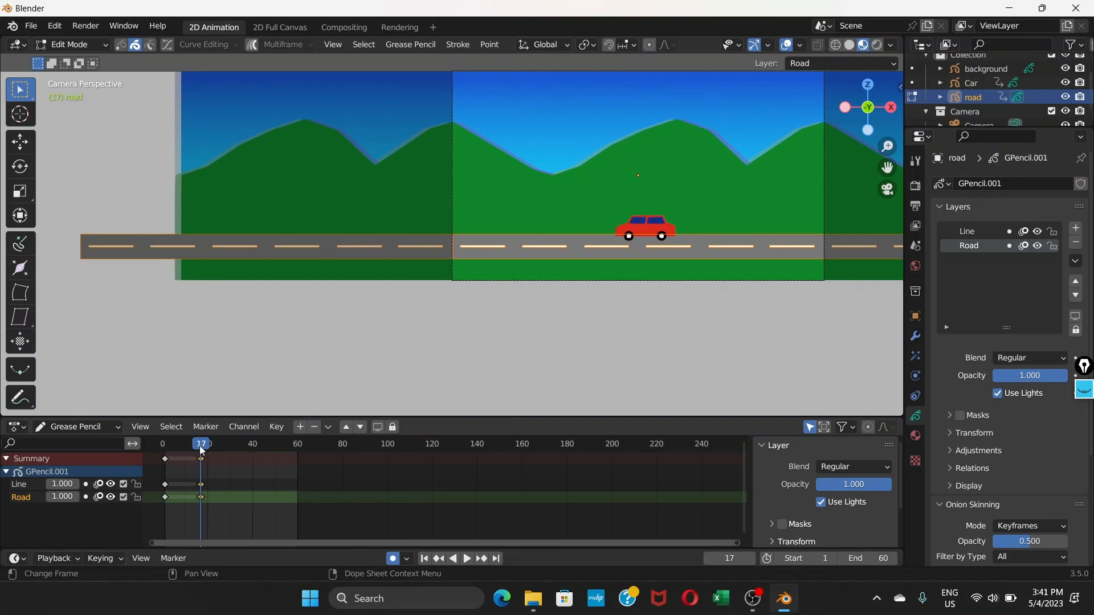
key("Delete")
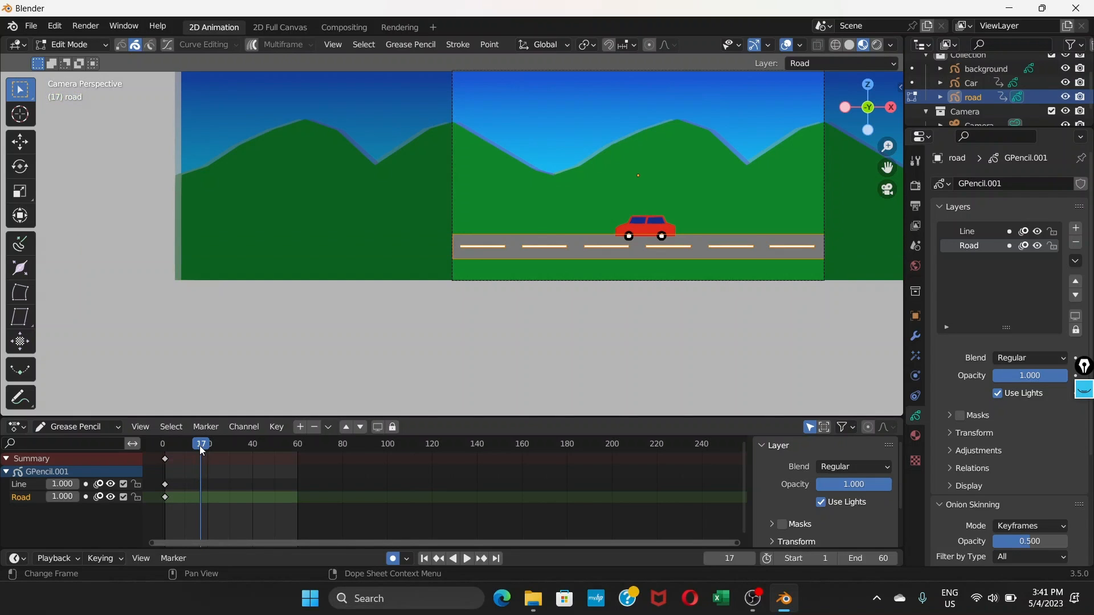
At frame 1, select the points on the road's right end and move them about 0.007 m along negative X to the camera border
left_click(163, 443)
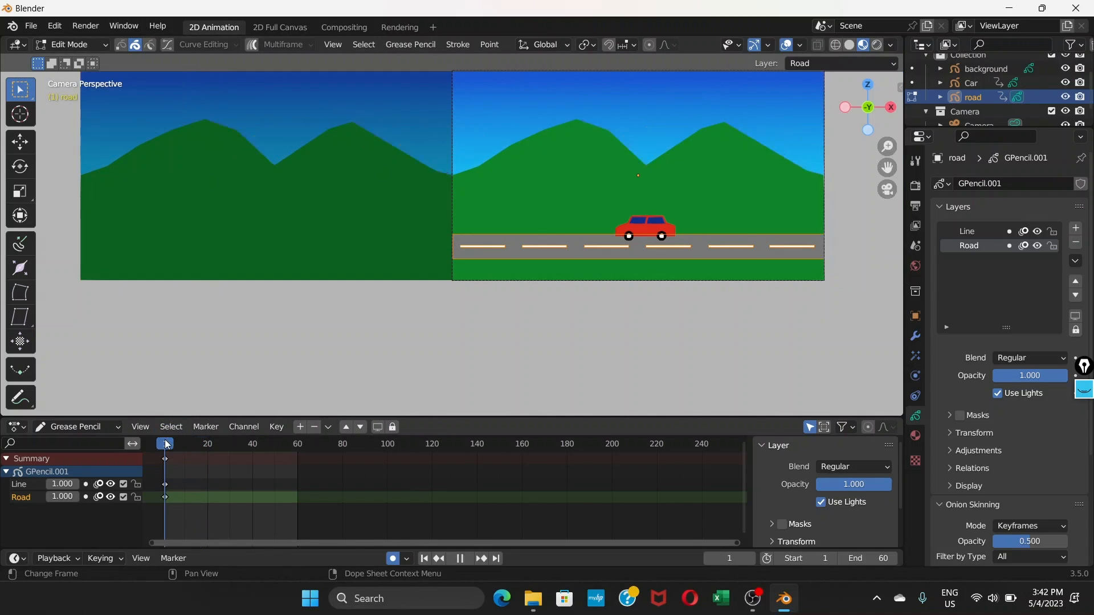
scroll(555, 265, "down", 1)
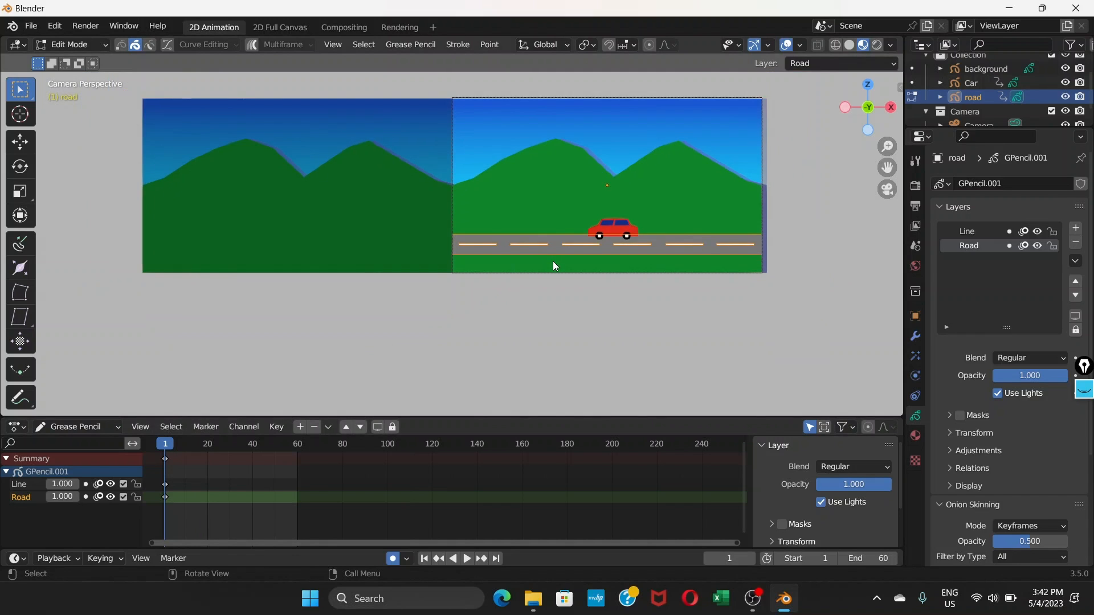
scroll(556, 265, "up", 3)
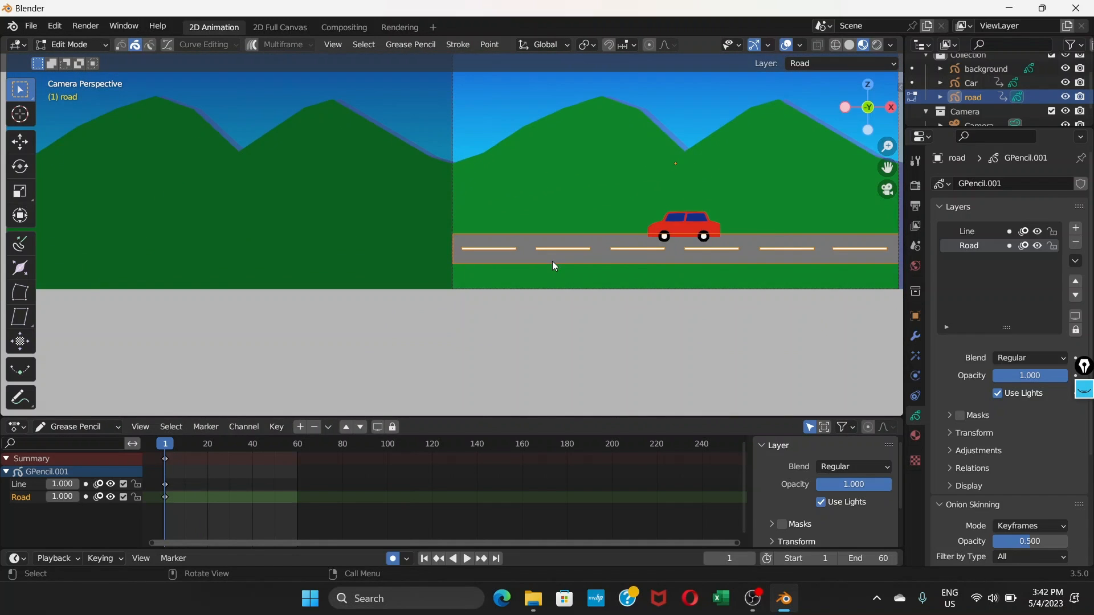
scroll(551, 261, "up", 4)
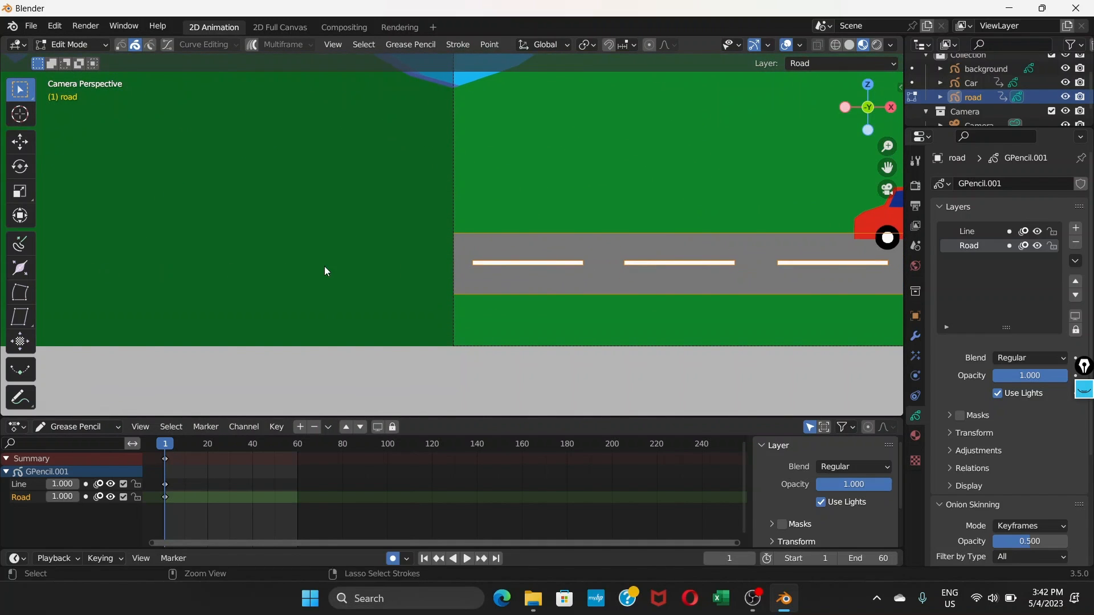
middle_click_drag(586, 283, 34, 278, "shift")
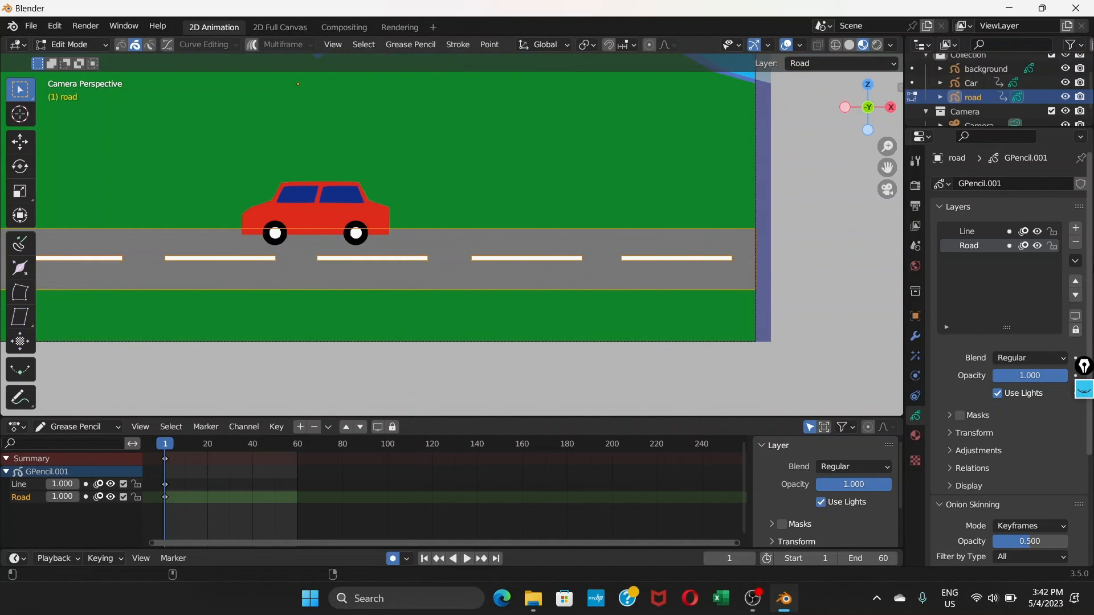
scroll(758, 227, "up", 6)
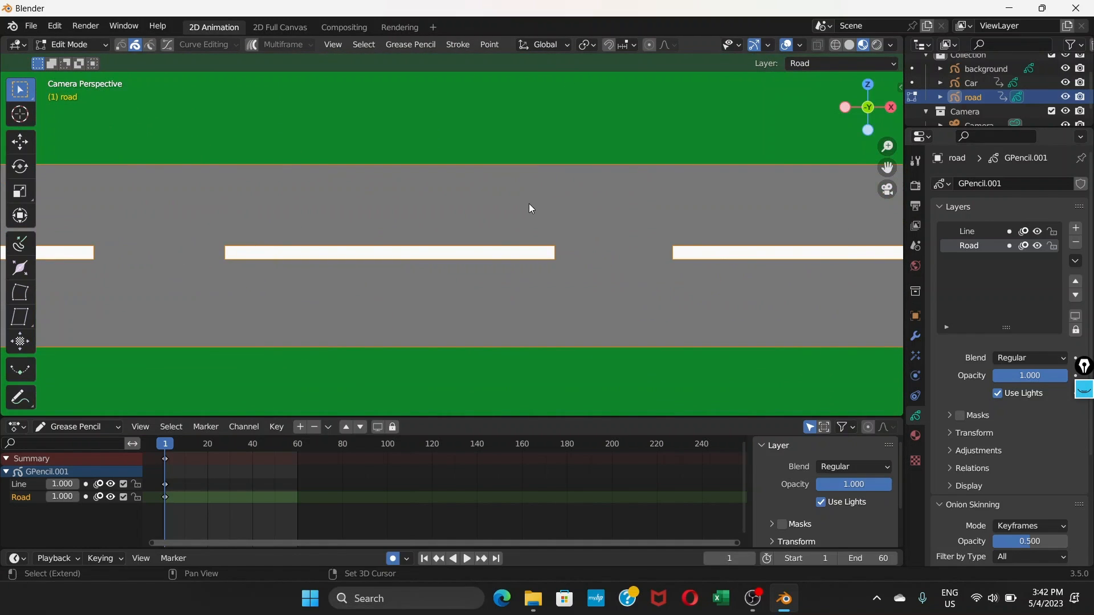
middle_click_drag(657, 193, 580, 184, "shift")
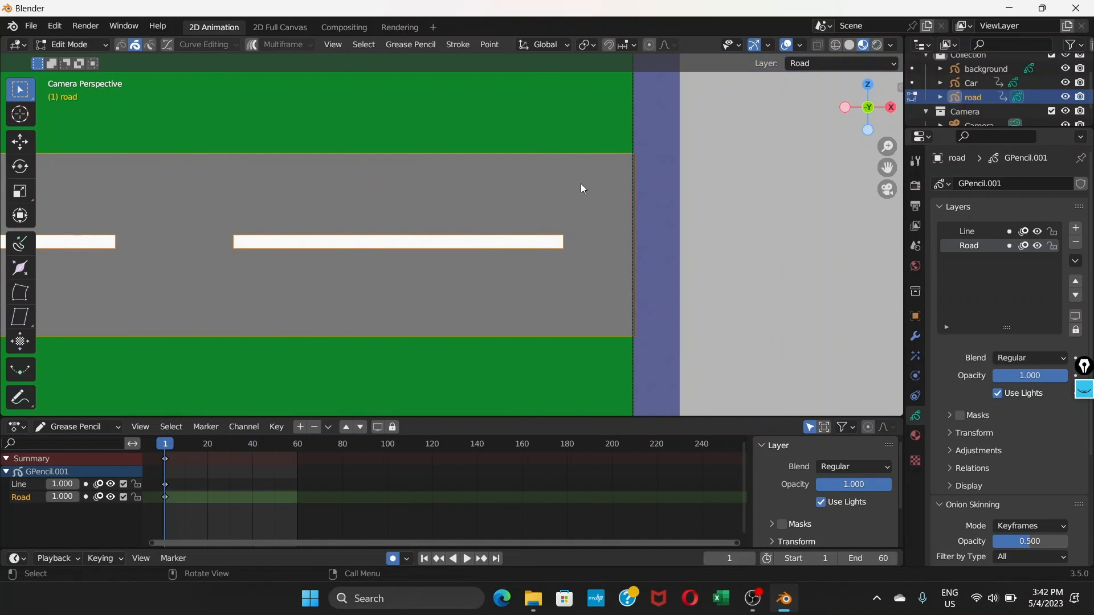
left_click(121, 45)
mouse_move(704, 133)
left_mouse_down()
mouse_move(630, 182)
mouse_move(614, 388)
left_mouse_up()
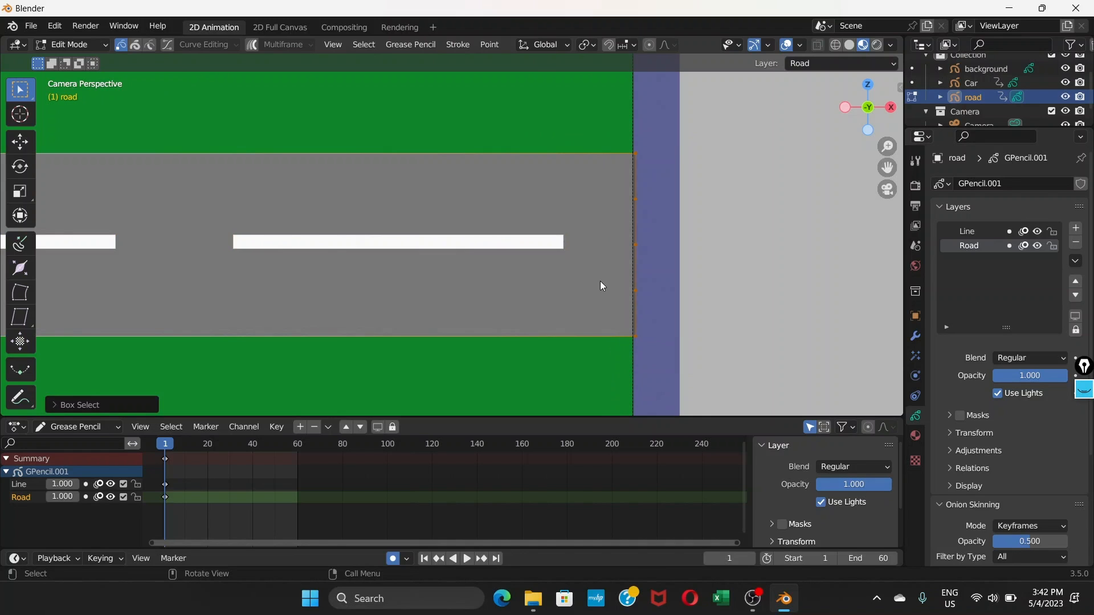
key("g")
key("x")
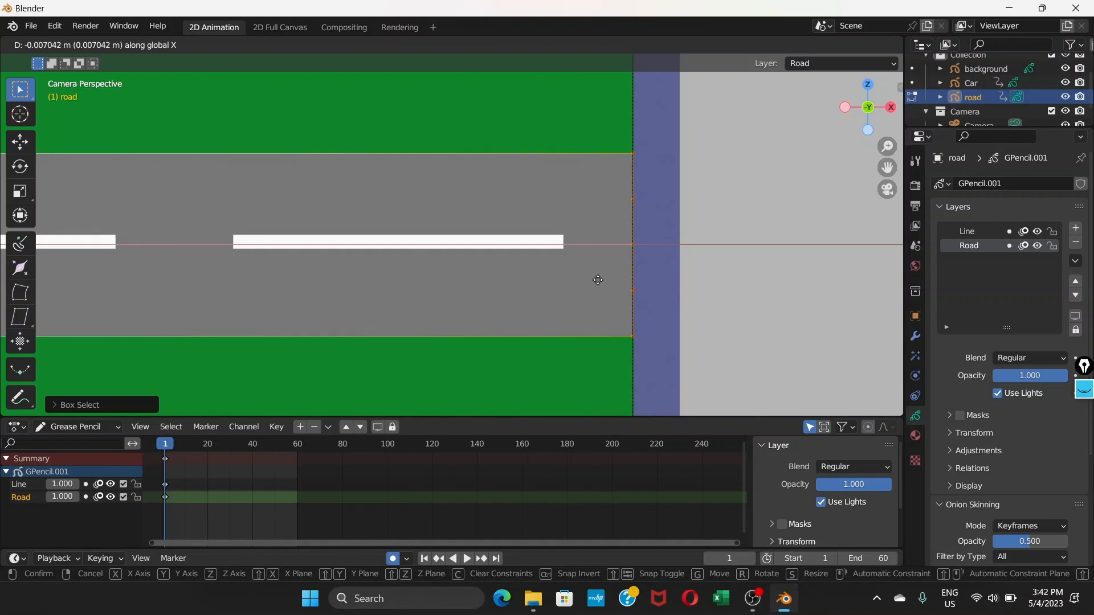
left_click(597, 280)
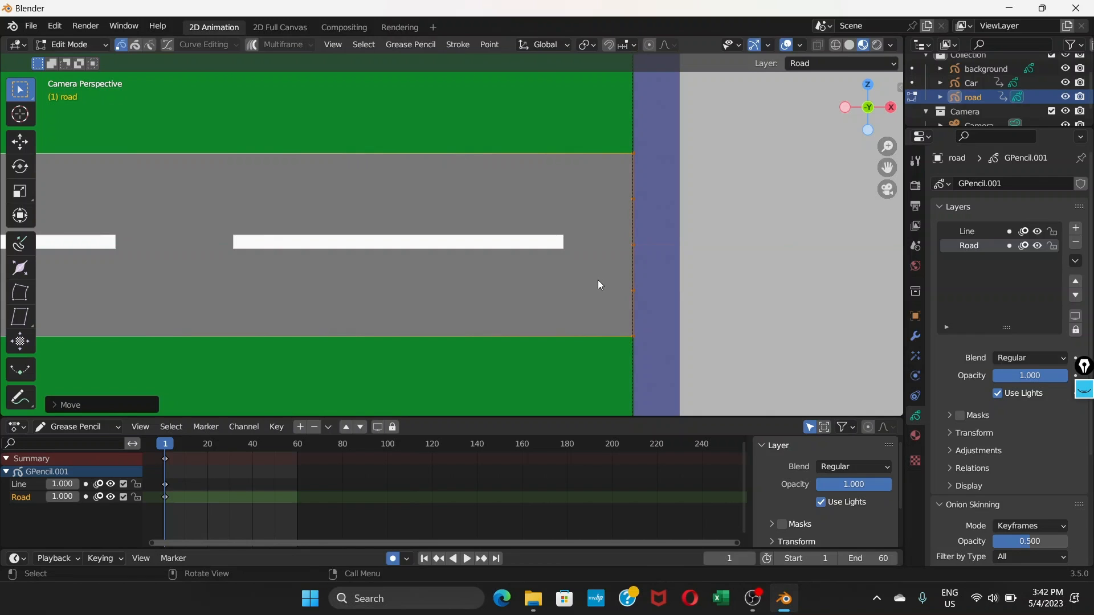
left_click(734, 251)
Duplicate all the road and dashed-line strokes at frame 1 and shift the copy along negative X
scroll(534, 362, "down", 1)
middle_click_drag(534, 362, 711, 328, "shift")
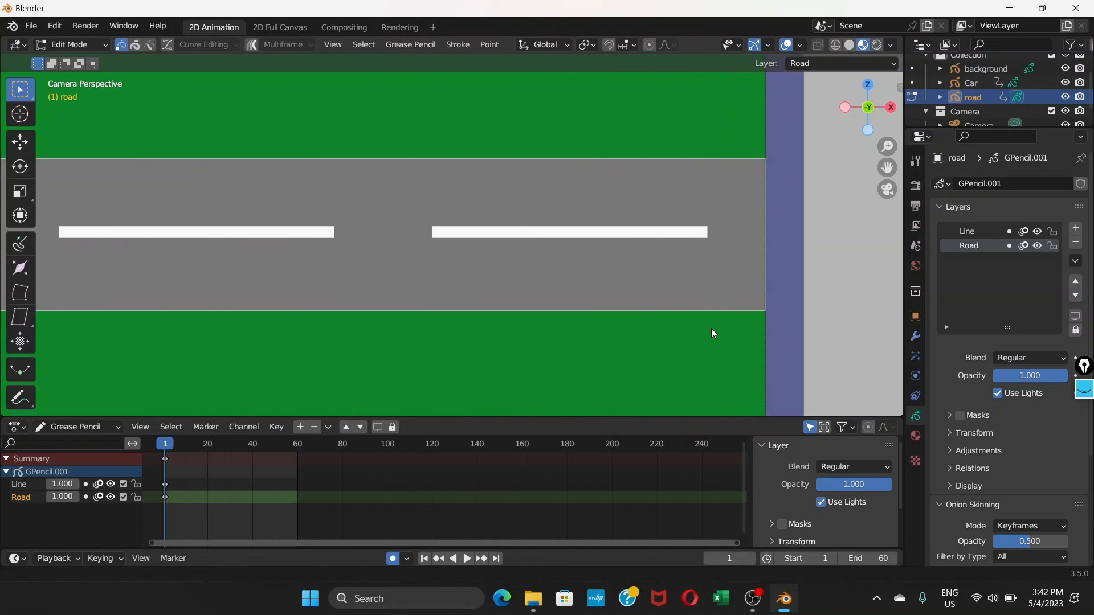
scroll(570, 346, "down", 3)
scroll(521, 327, "down", 3)
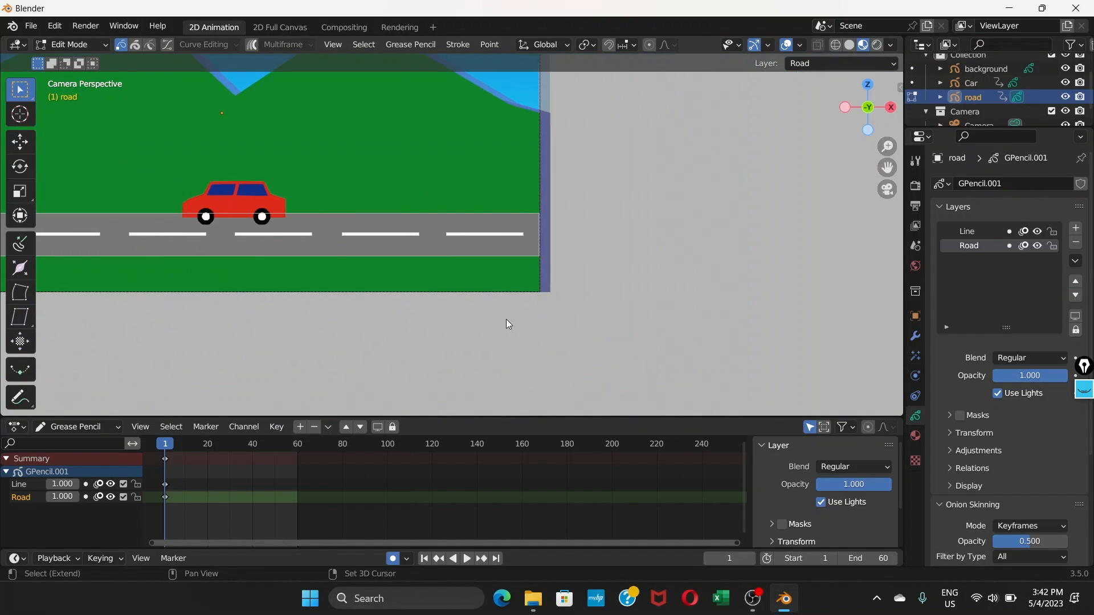
mouse_move(506, 319)
middle_mouse_down("shift")
mouse_move(867, 347)
mouse_move(644, 321)
middle_mouse_up("shift")
scroll(458, 316, "up", 1)
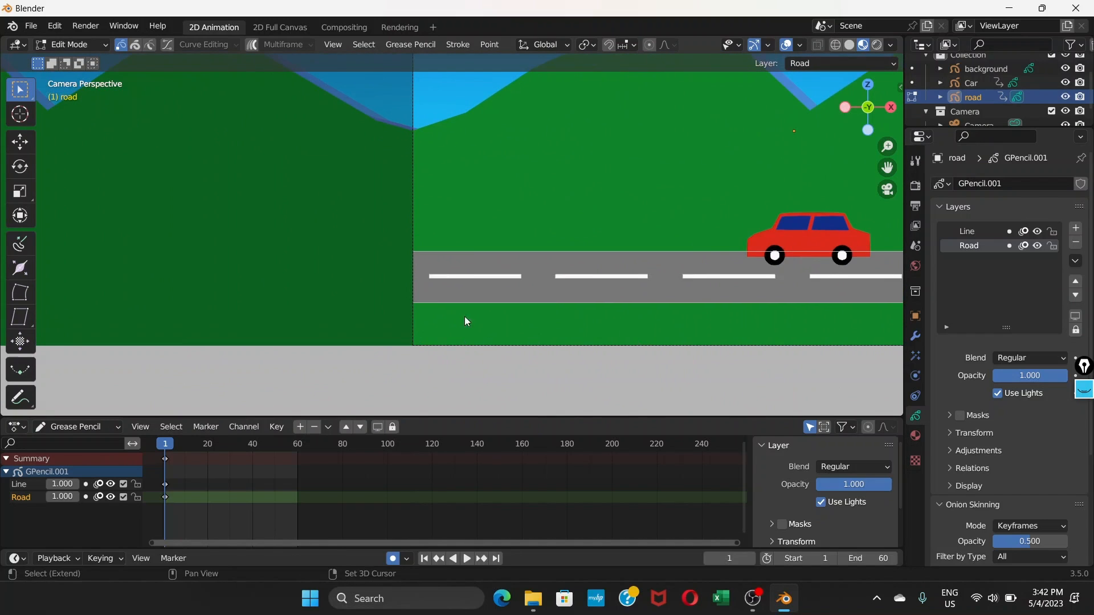
middle_click_drag(465, 318, 493, 317, "shift")
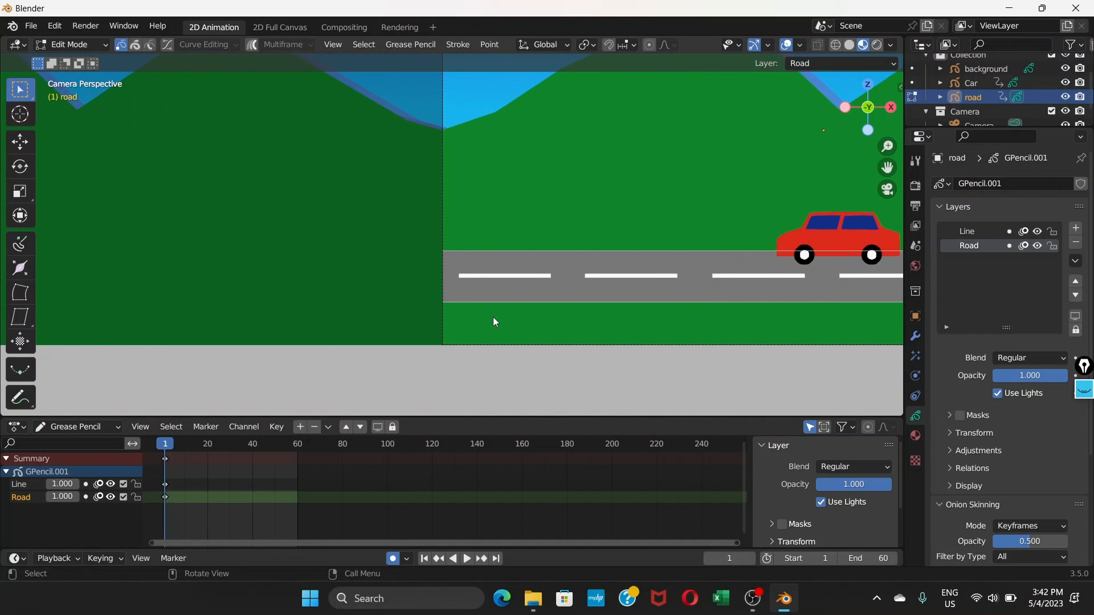
key("a")
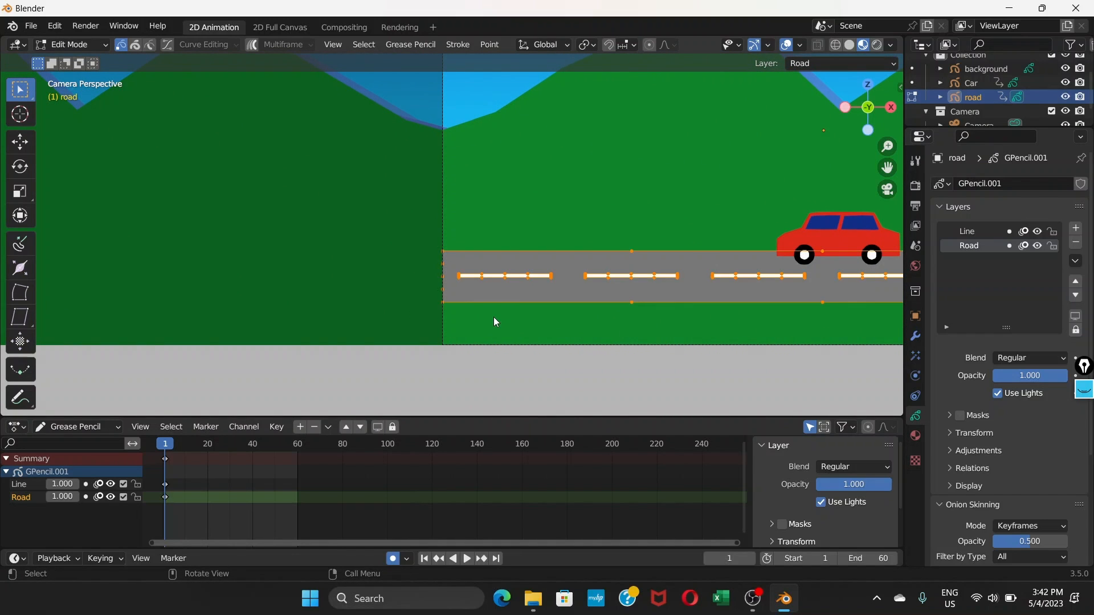
key("g")
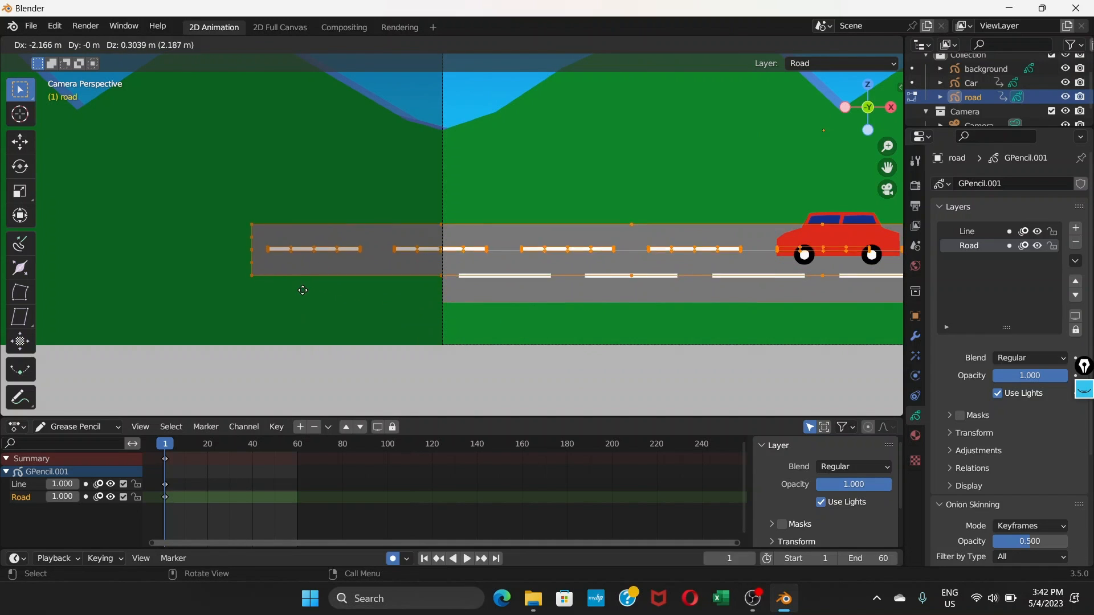
key("x")
left_click(89, 313)
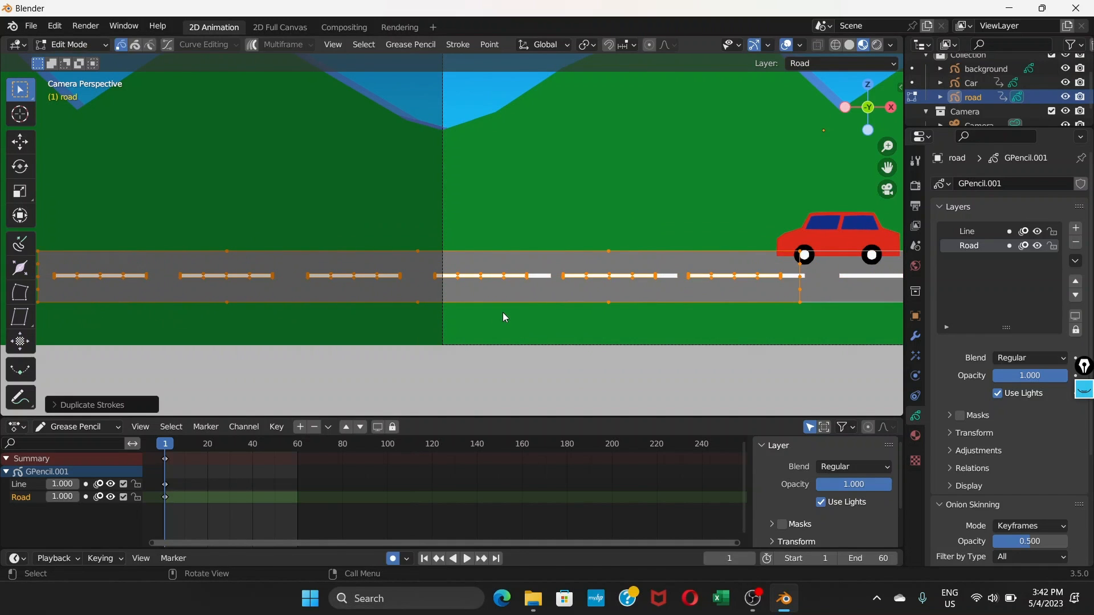
Slide the duplicated road about 4.05 m further along negative X, then nudge it about 0.002 m to meet the original road's left end
key("g")
key("x")
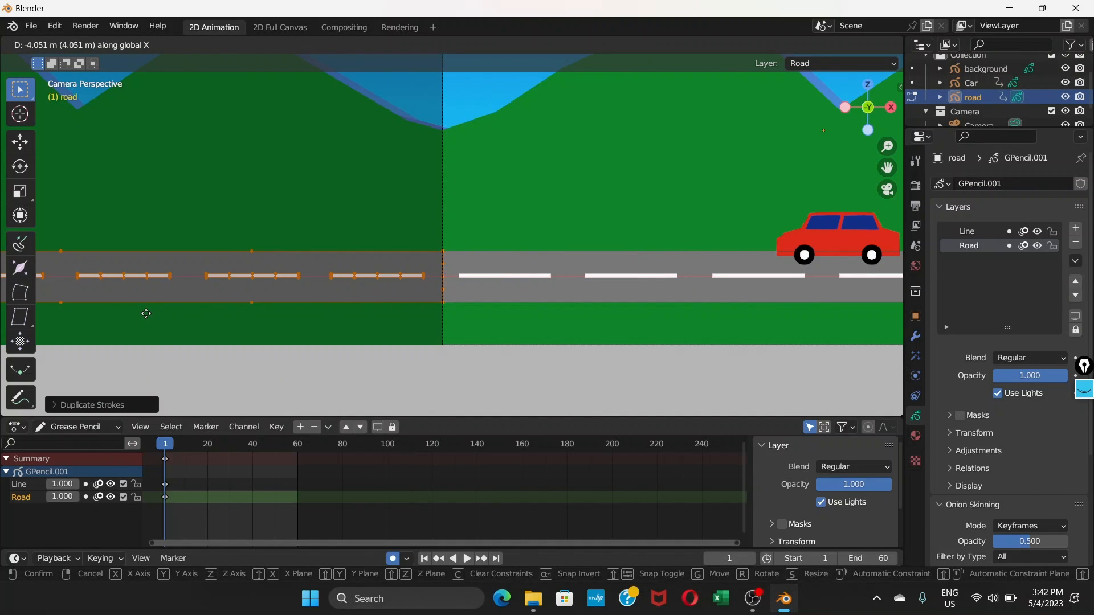
left_click(146, 313)
scroll(446, 273, "up", 4)
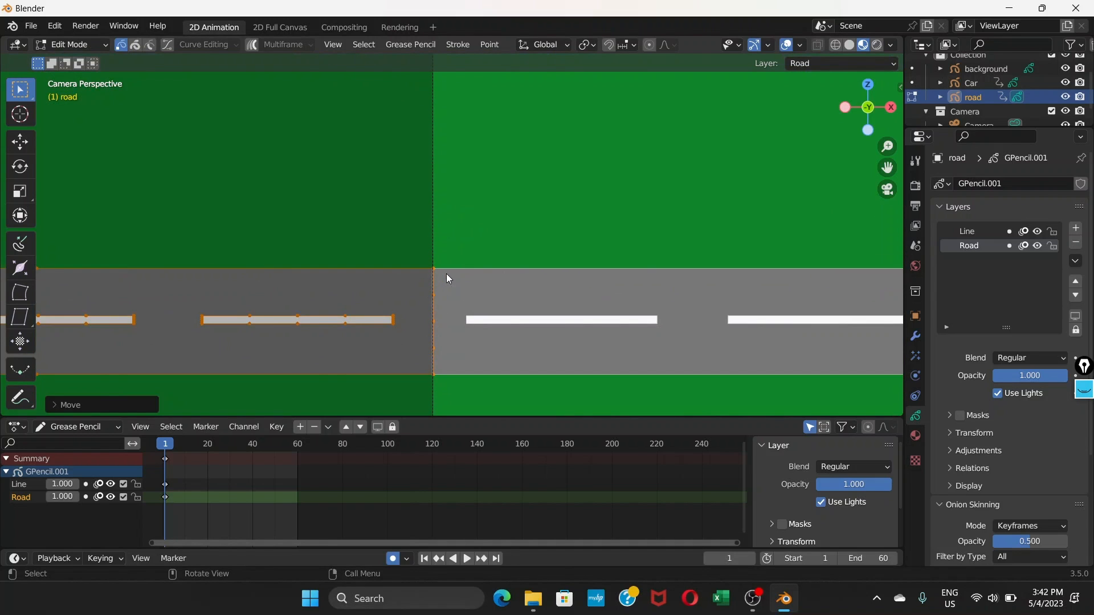
key("g")
key("x")
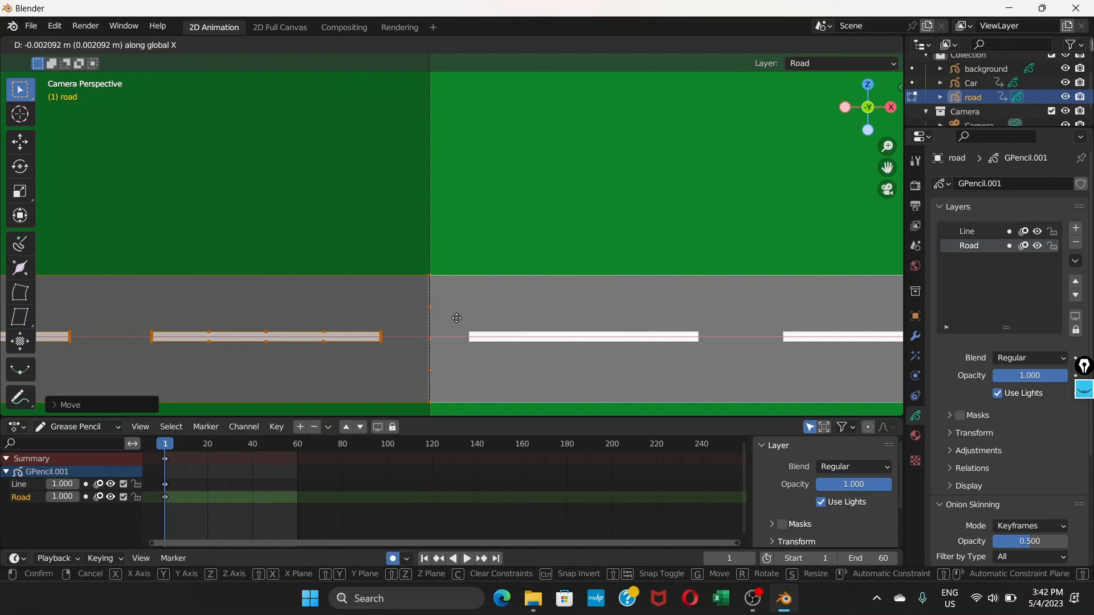
left_click(457, 317)
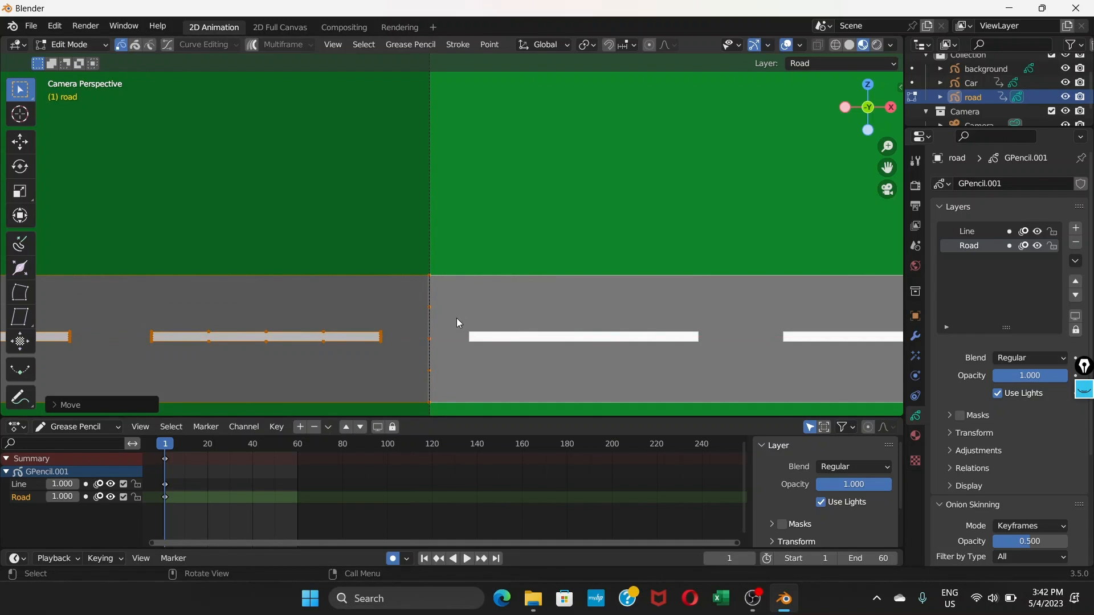
Duplicate the left road section and shift the copy along positive X past the car
scroll(487, 328, "down", 6)
mouse_move(488, 319)
middle_mouse_down("shift")
mouse_move(281, 315)
mouse_move(481, 309)
middle_mouse_up("shift")
key("g")
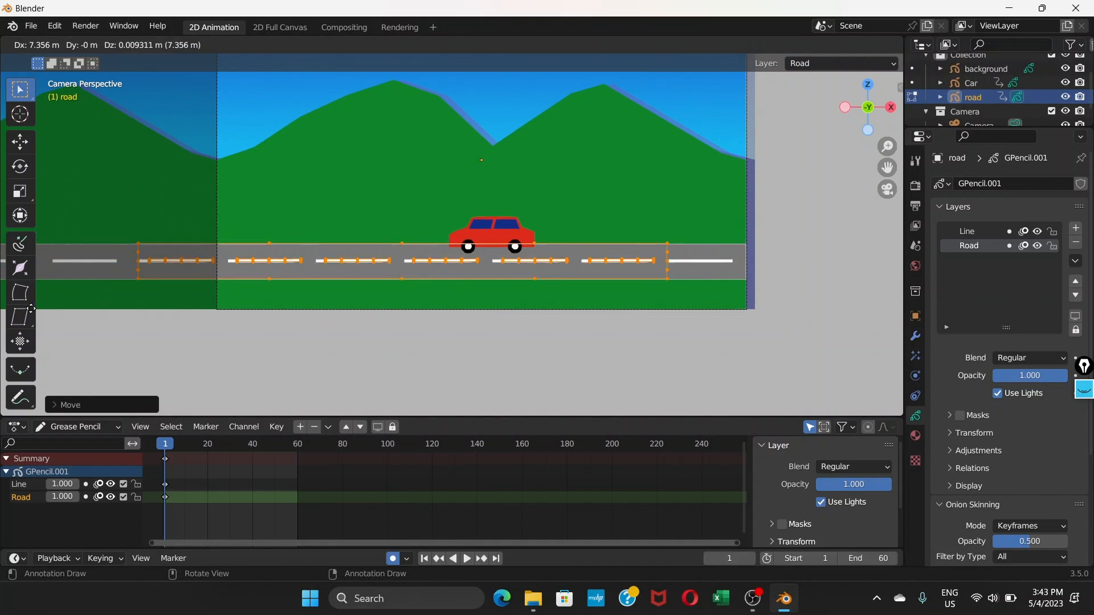
key("x")
left_click(273, 315)
Move the new road copy about 5.97 m further along X to butt against the original road's right end
middle_click_drag(238, 308, 17, 305, "shift")
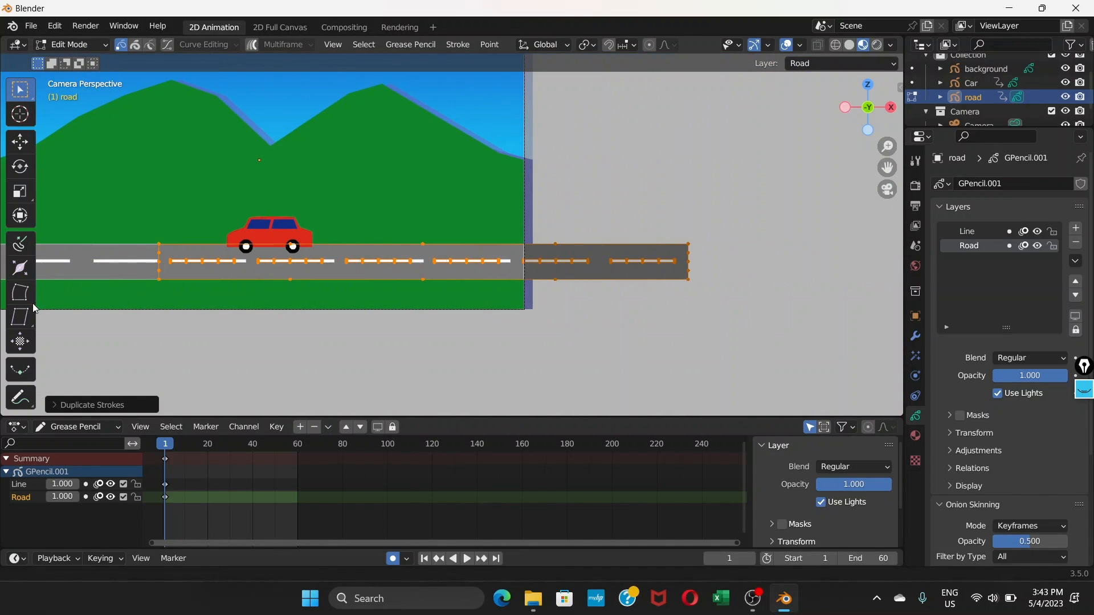
key("g")
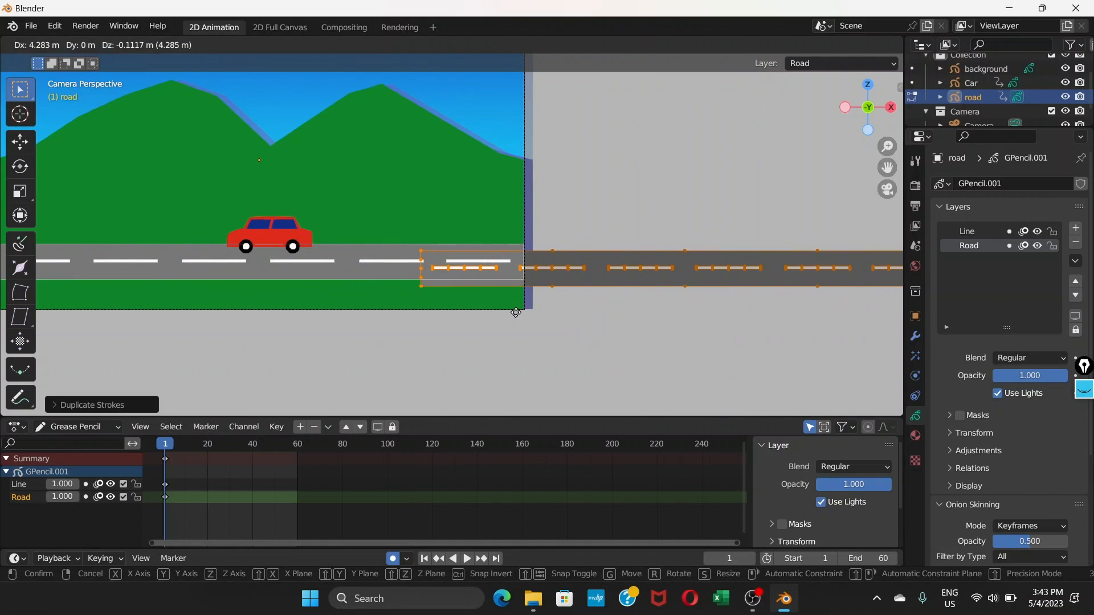
key("x")
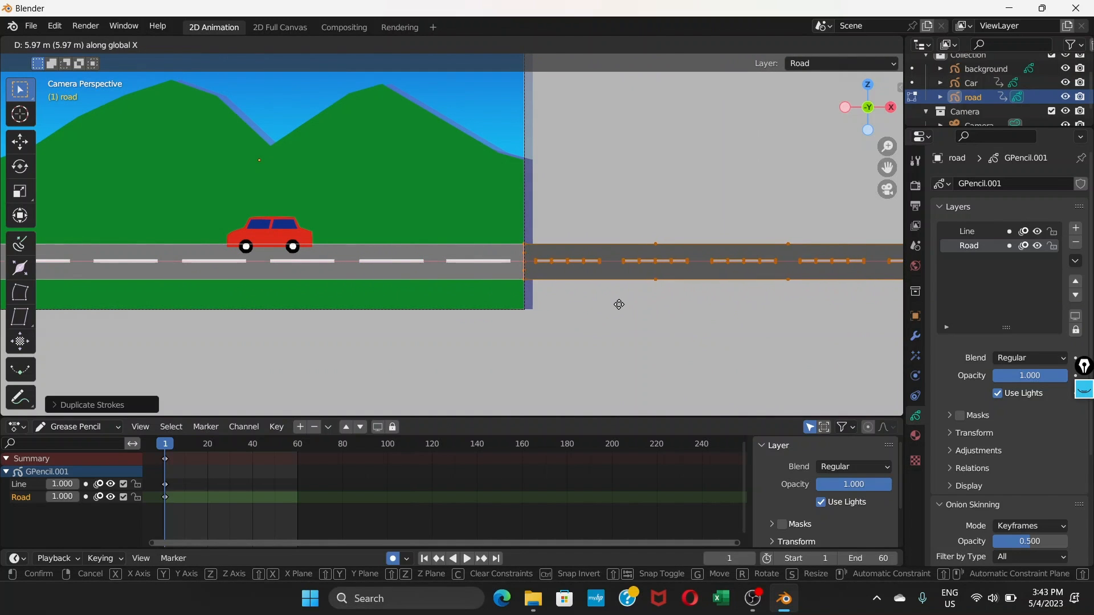
left_click(618, 303)
scroll(562, 276, "up", 8)
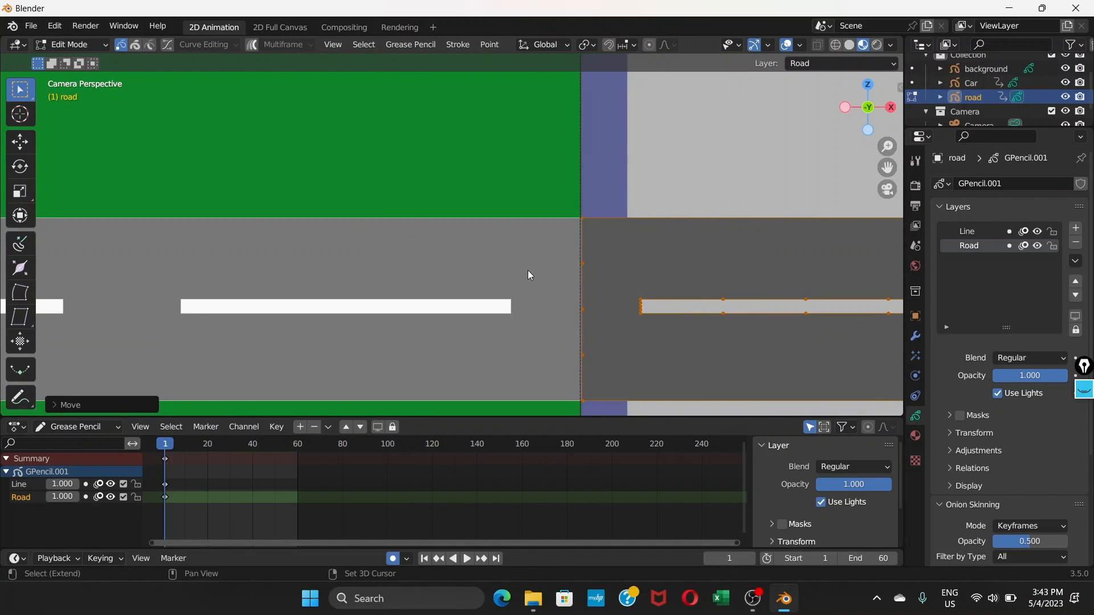
Nudge the new road copy about 0.003 m along negative X to close the seam with the original road
key("g")
key("x")
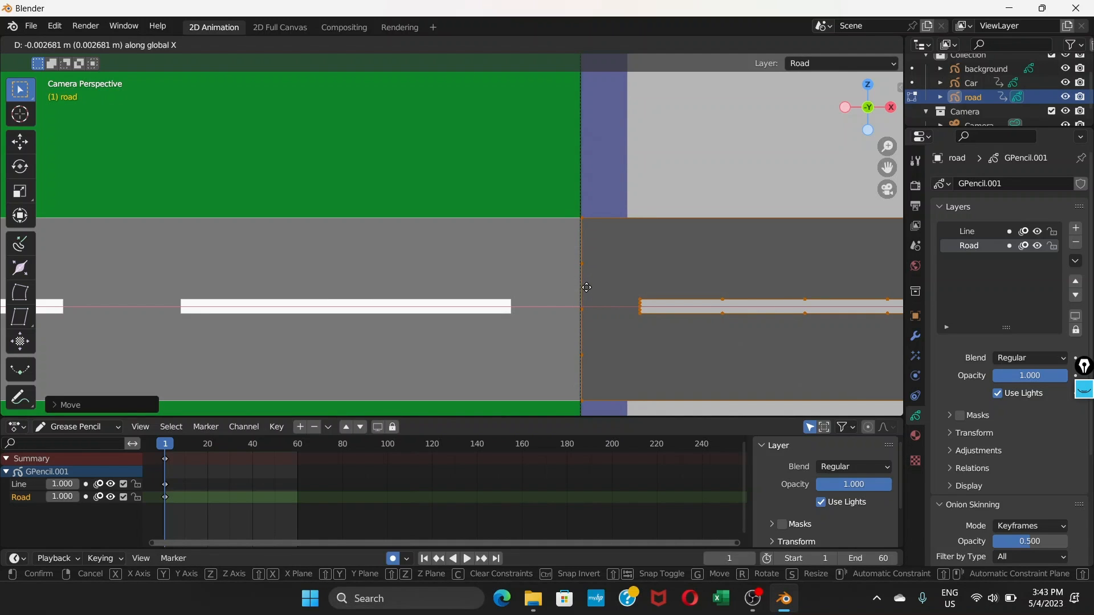
left_click(585, 287)
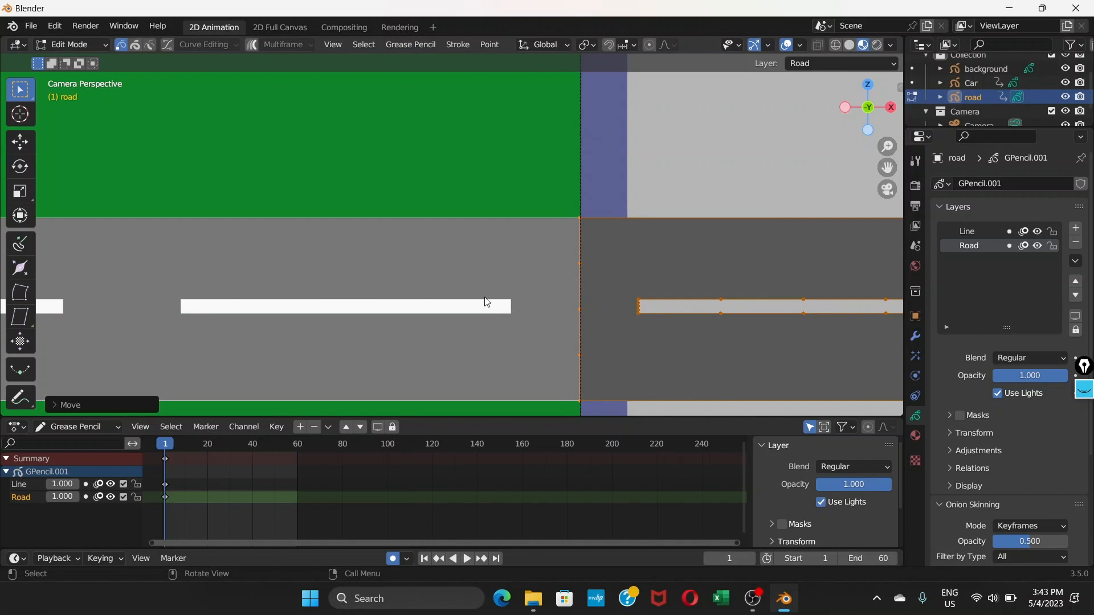
scroll(536, 294, "down", 6)
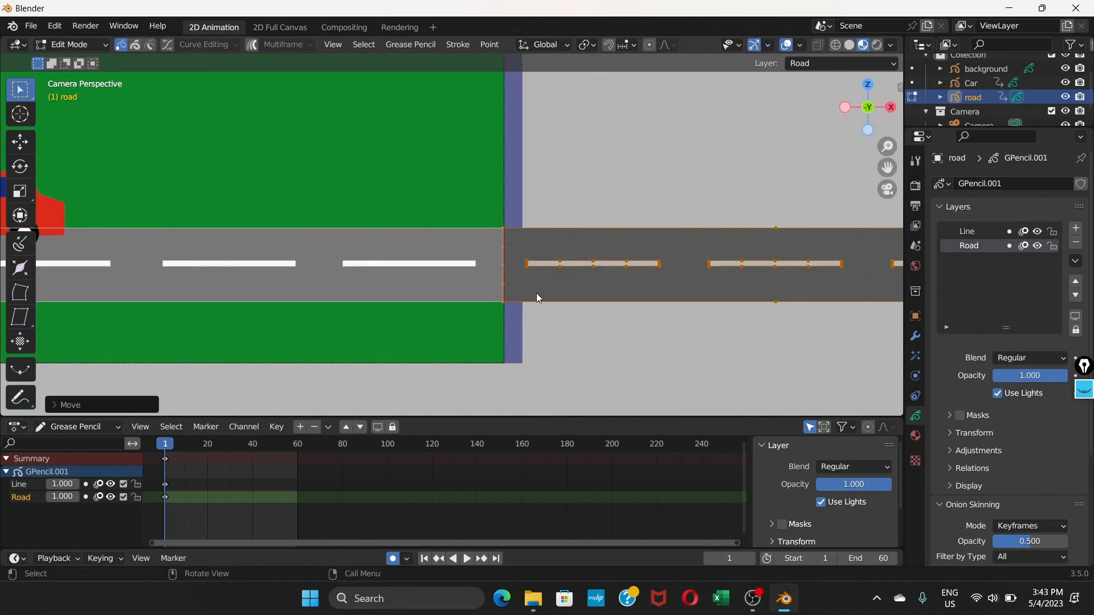
scroll(536, 294, "down", 2)
middle_click_drag(536, 293, 884, 287, "shift")
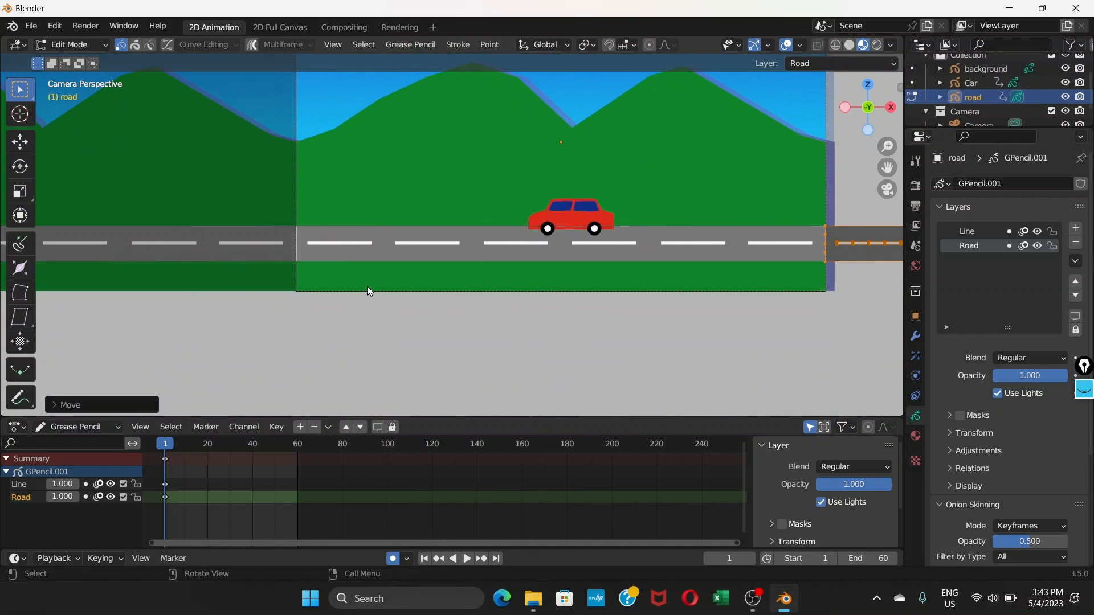
scroll(368, 287, "down", 2)
middle_click_drag(366, 286, 566, 287, "shift")
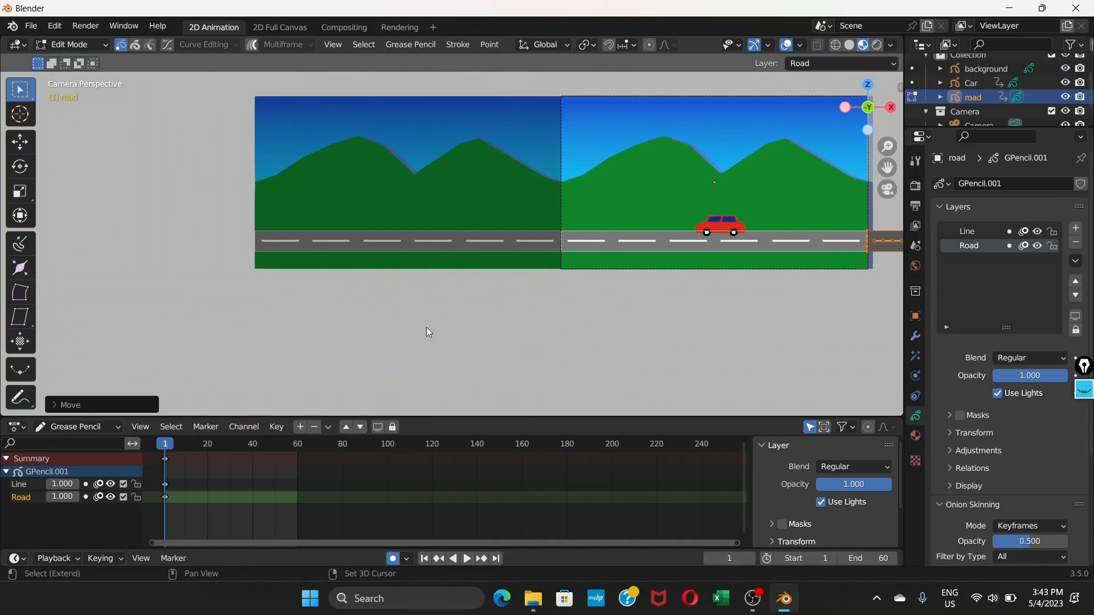
Select all road and dashed-line strokes and, at frame 1, move them along positive X until the road starts at the camera frame's left edge
left_click(297, 445)
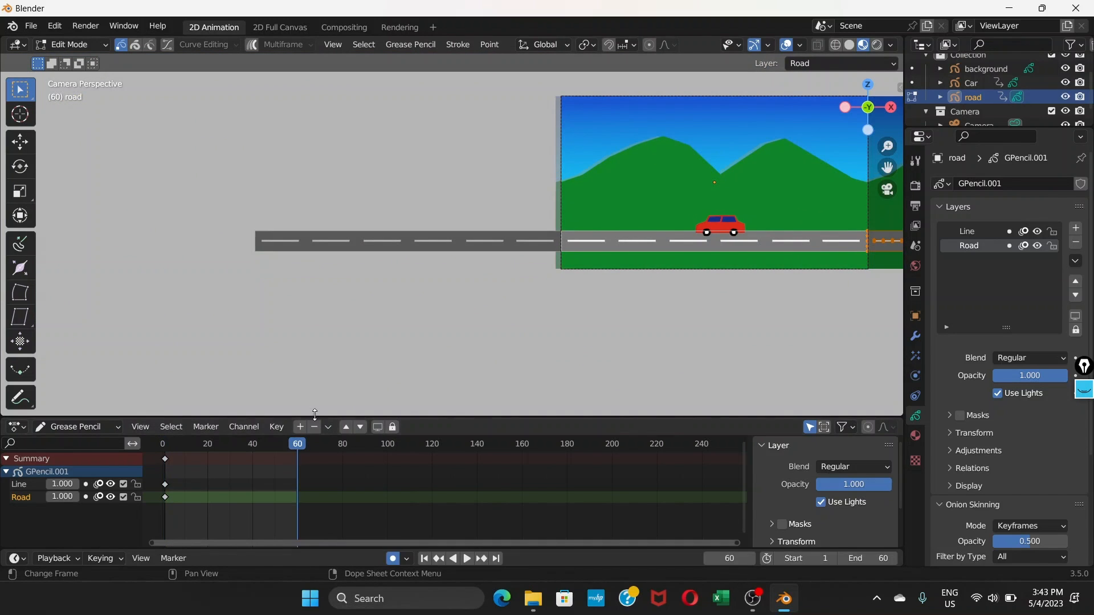
scroll(556, 264, "up", 2)
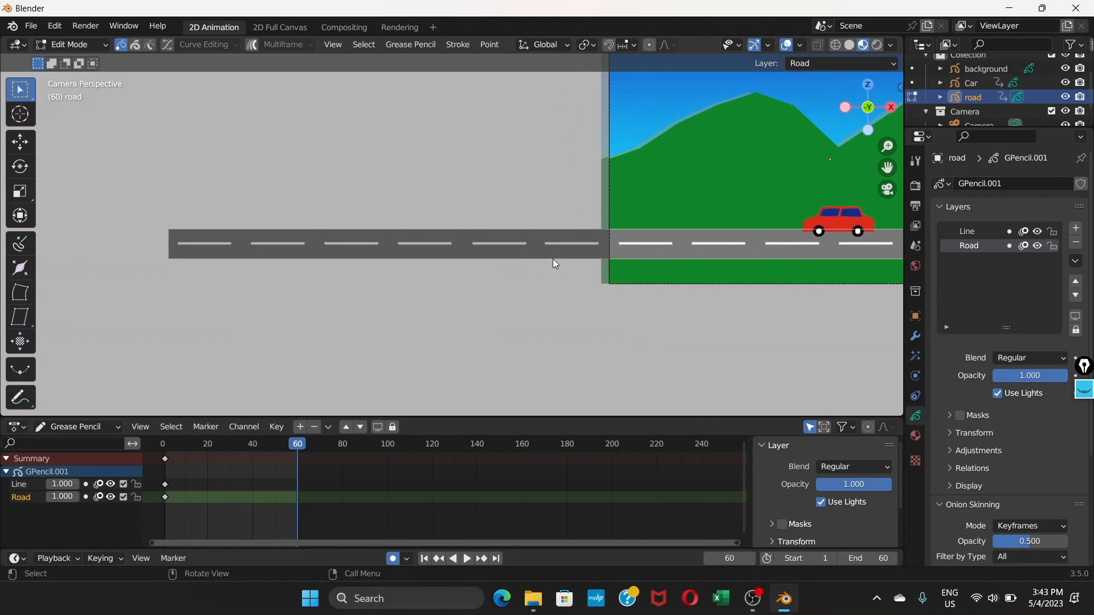
key("a")
middle_click_drag(529, 282, 239, 265, "shift")
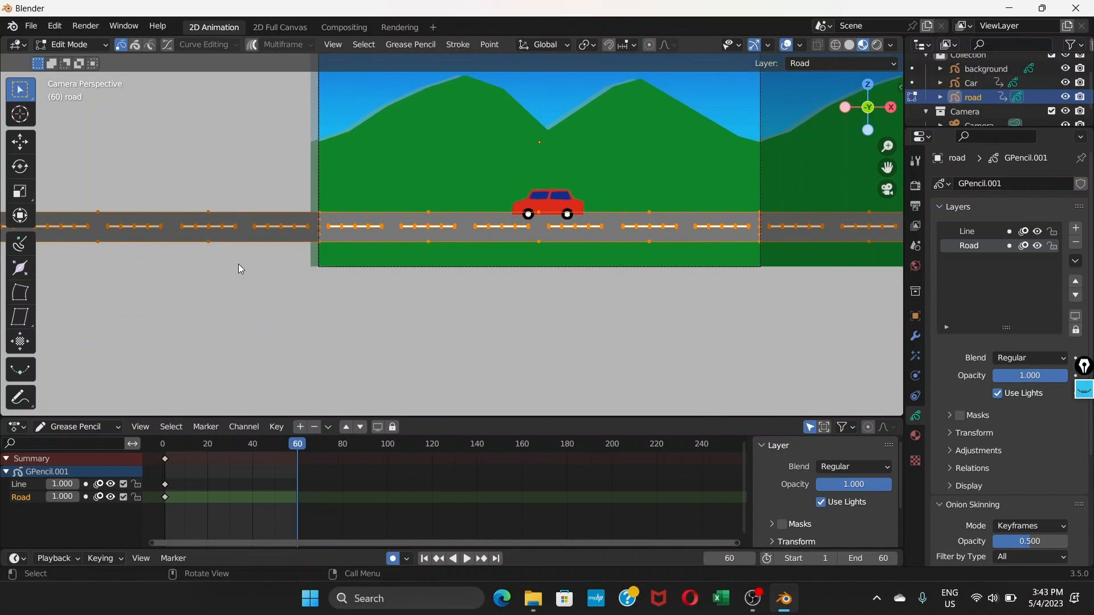
left_click(168, 447)
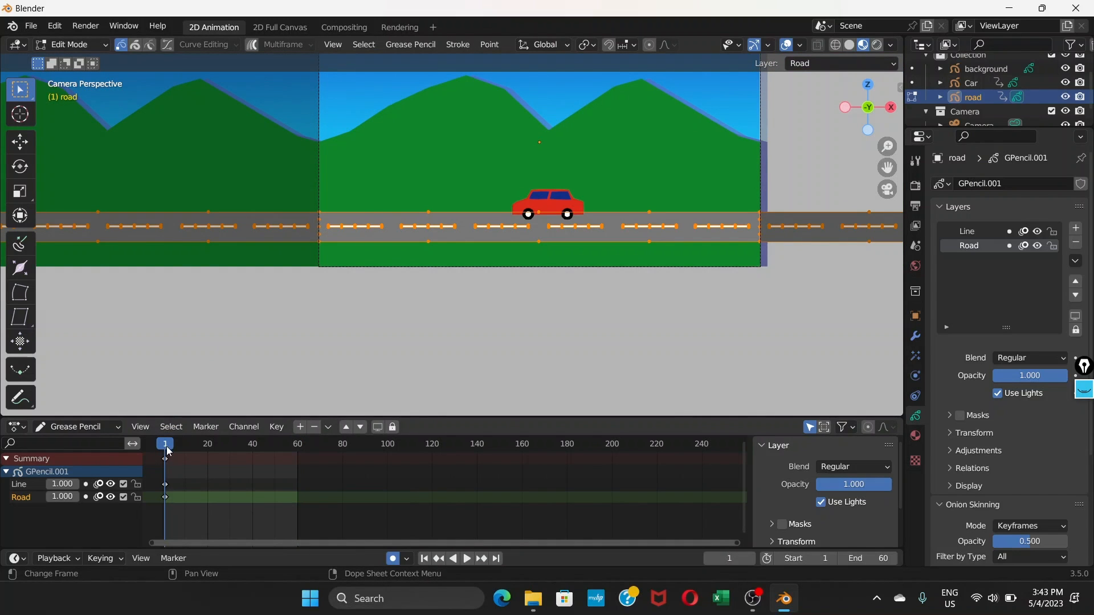
middle_click_drag(278, 319, 464, 319, "shift")
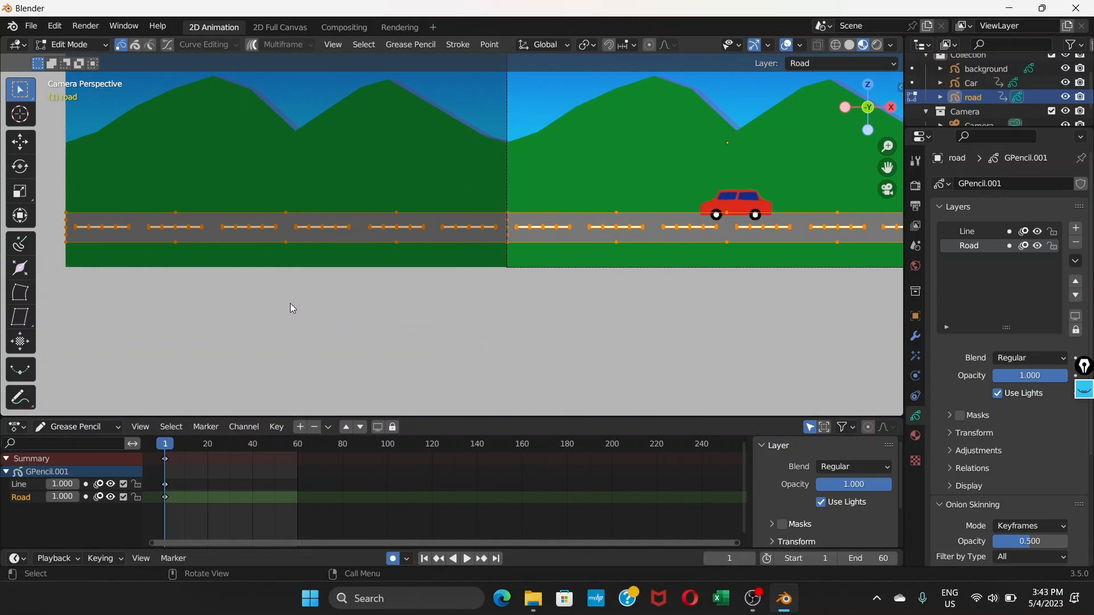
key("g")
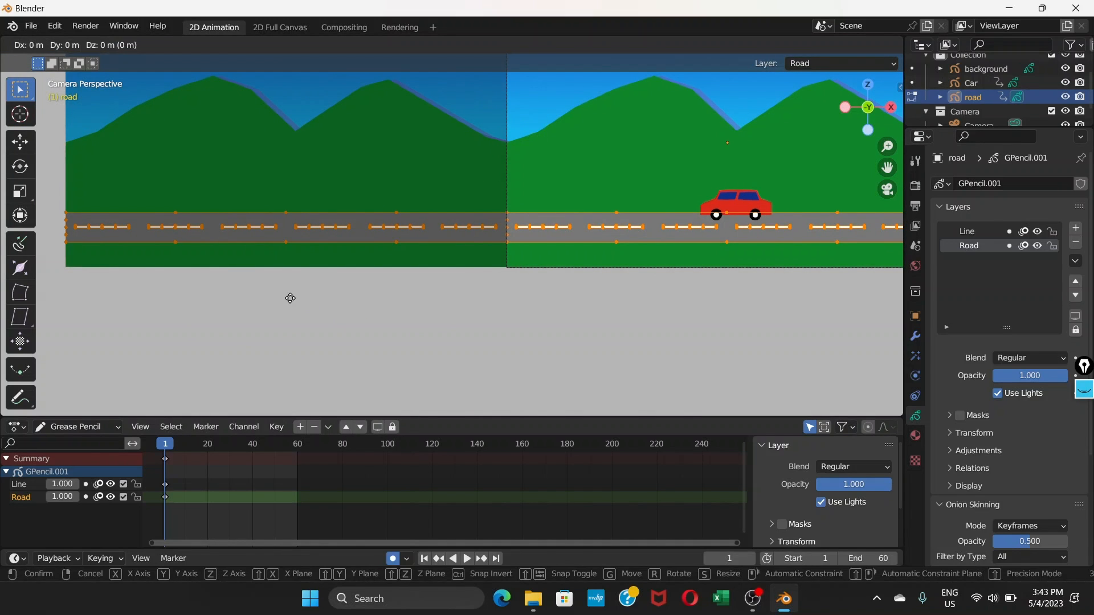
key("x")
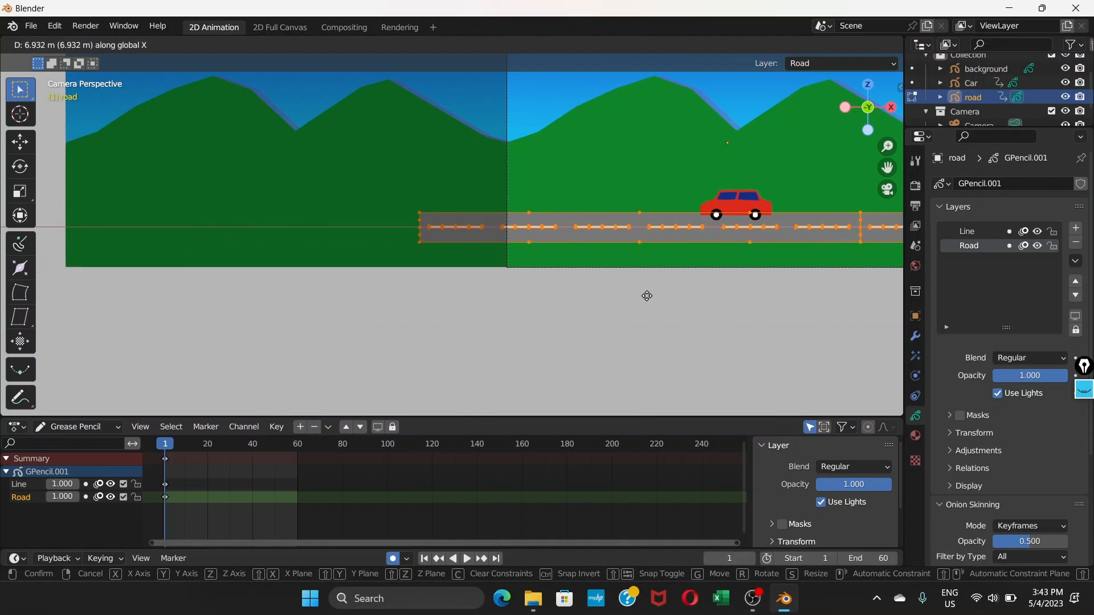
left_click(730, 292)
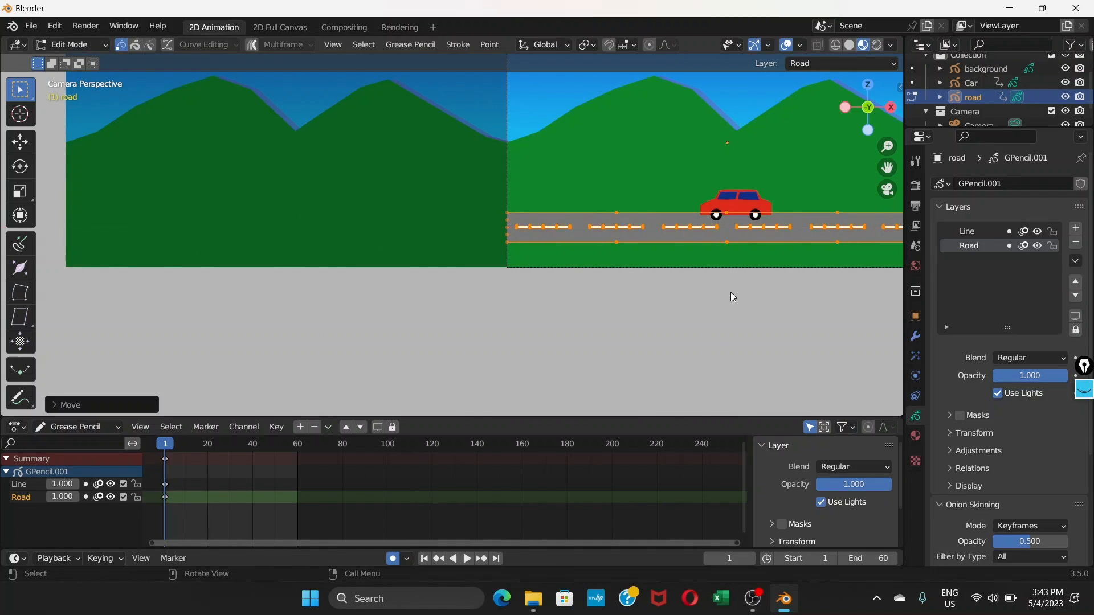
At frame 60, move all road and dashed-line strokes about 17.3 m along negative X
scroll(559, 226, "up", 4)
scroll(559, 227, "up", 1)
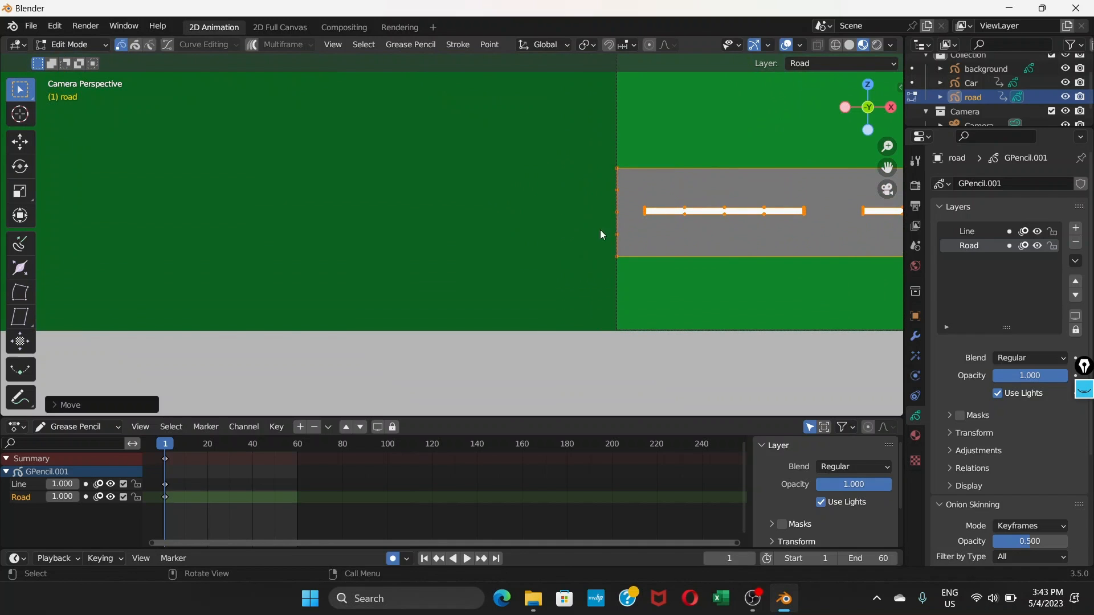
middle_click_drag(657, 240, 372, 251, "shift")
middle_click_drag(530, 253, 316, 258, "shift")
scroll(317, 259, "down", 2)
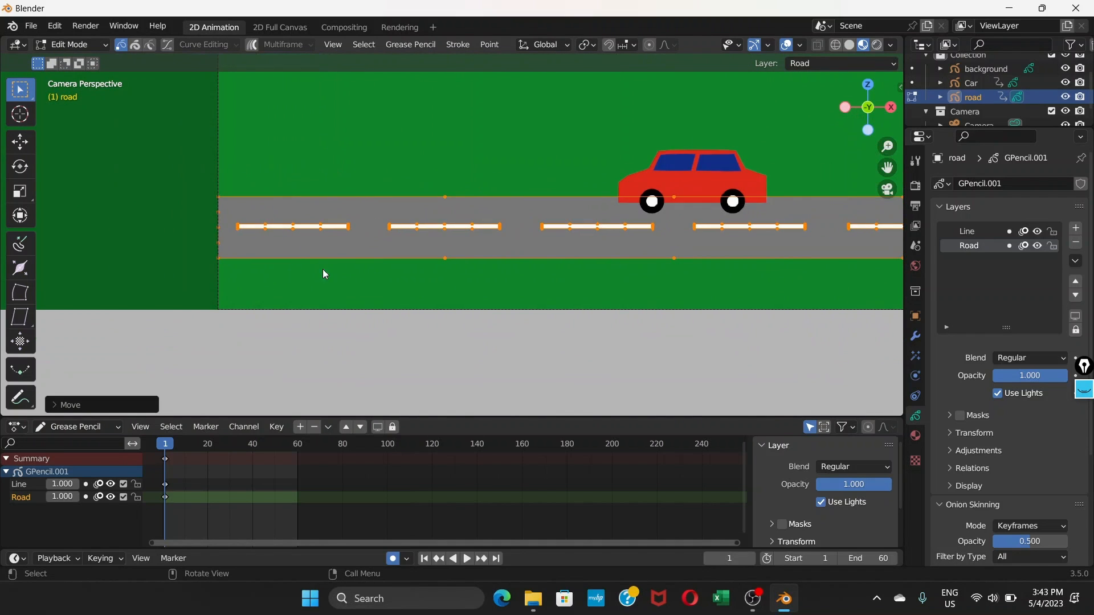
scroll(323, 273, "down", 2)
middle_click_drag(497, 277, 184, 276, "shift")
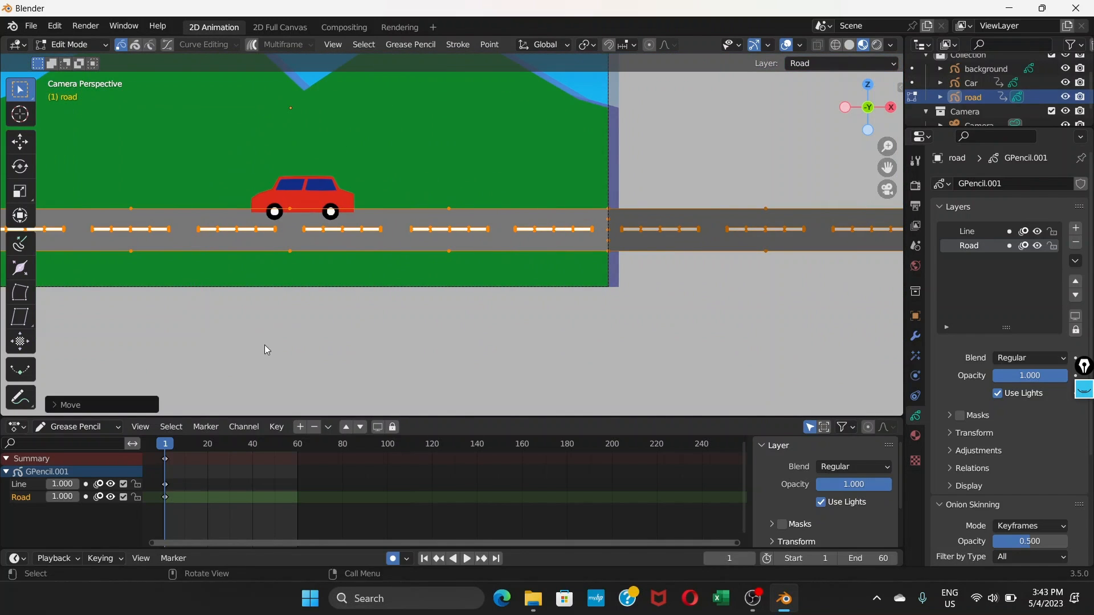
left_click(297, 443)
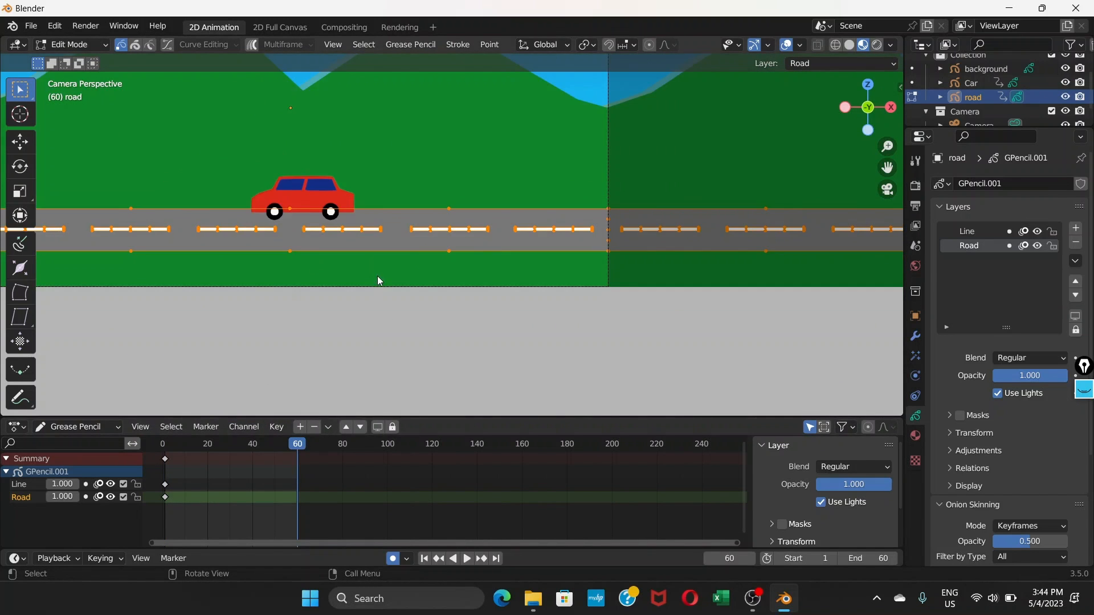
scroll(377, 280, "down", 3)
middle_click_drag(378, 288, 223, 295, "shift")
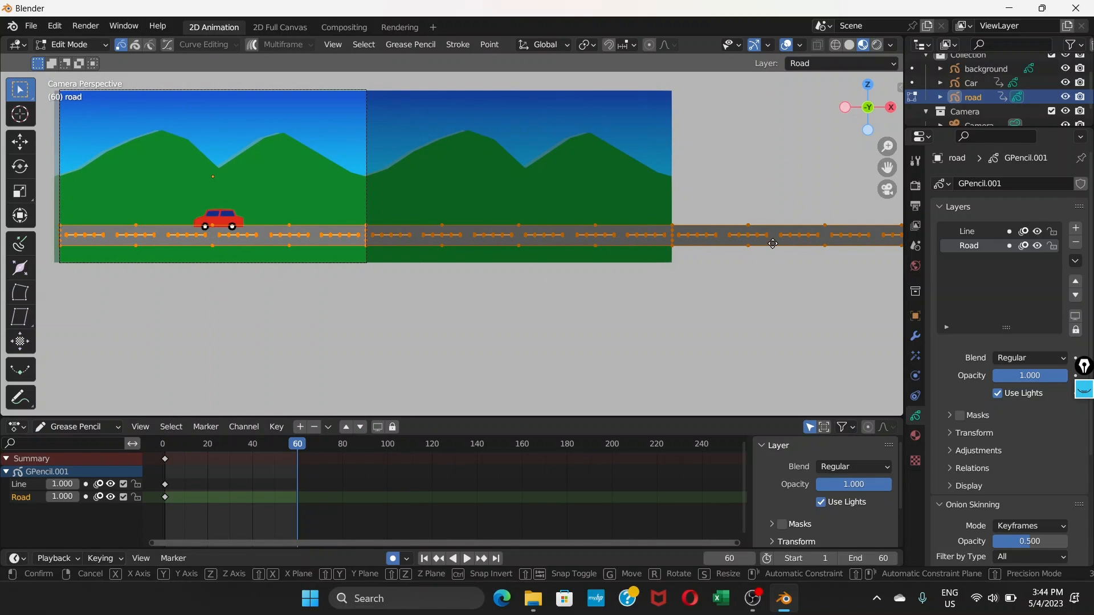
key("g")
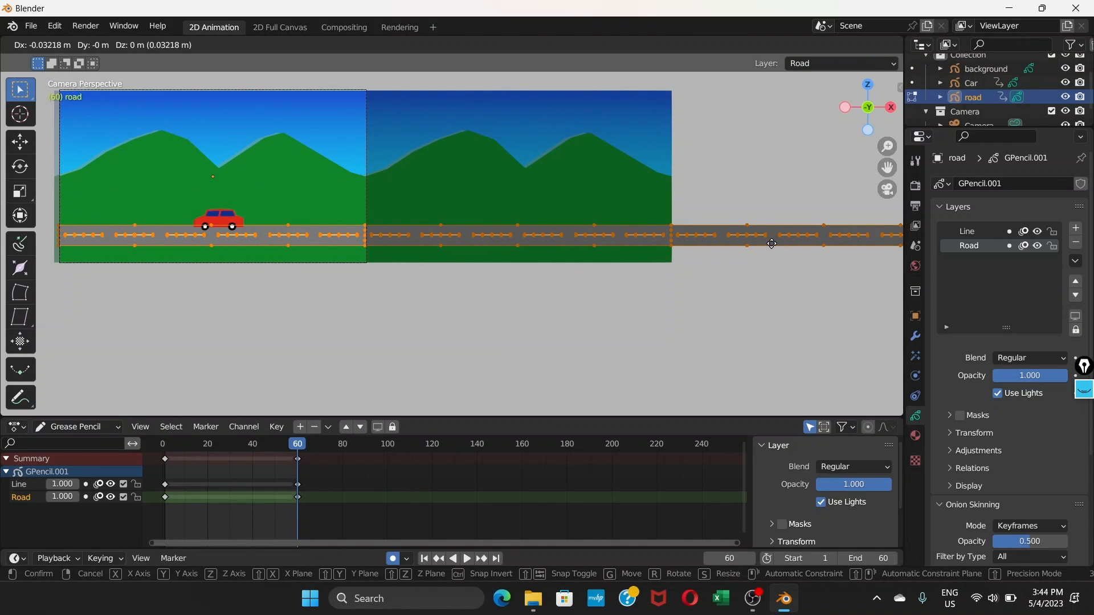
key("x")
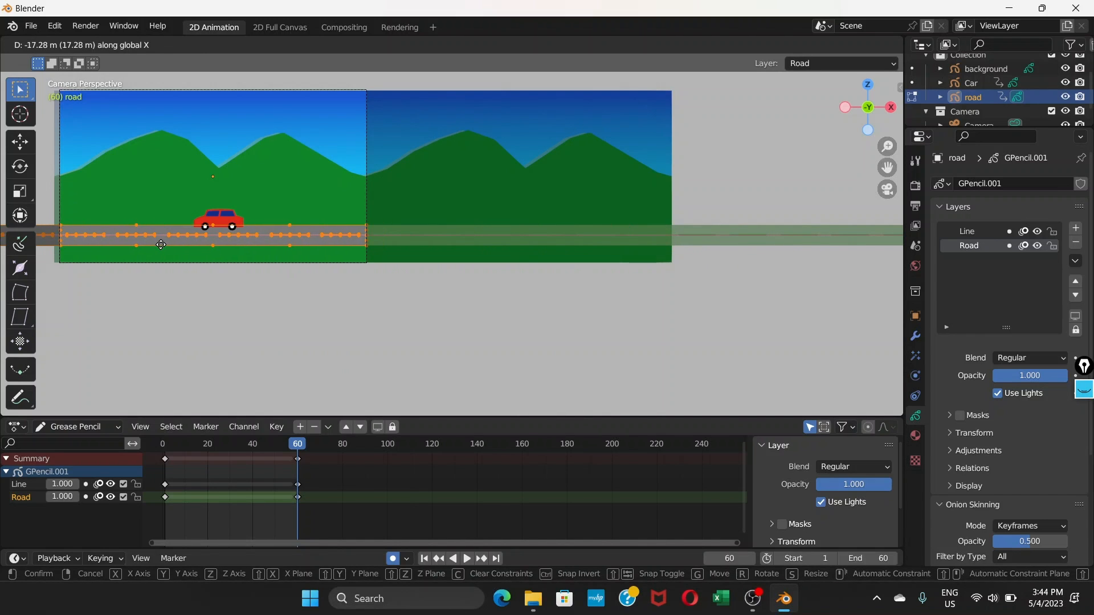
left_click(162, 245)
Nudge the frame 60 road about 0.038 m along negative X to align its joint with the camera frame's left edge, and deselect the strokes
scroll(163, 244, "up", 5)
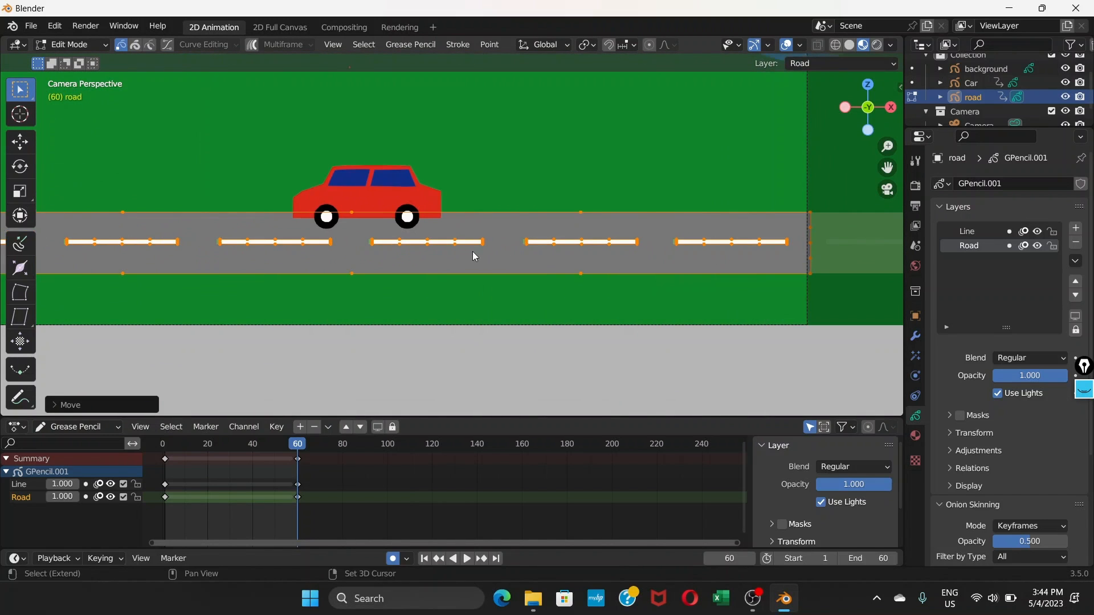
middle_click_drag(474, 257, 849, 254, "shift")
key("g")
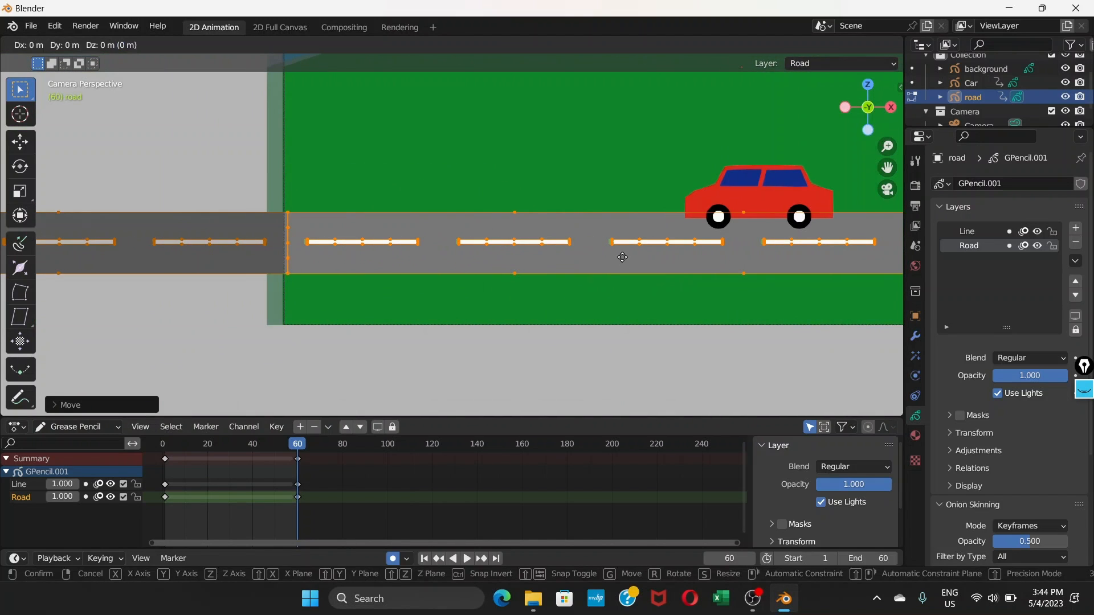
key("x")
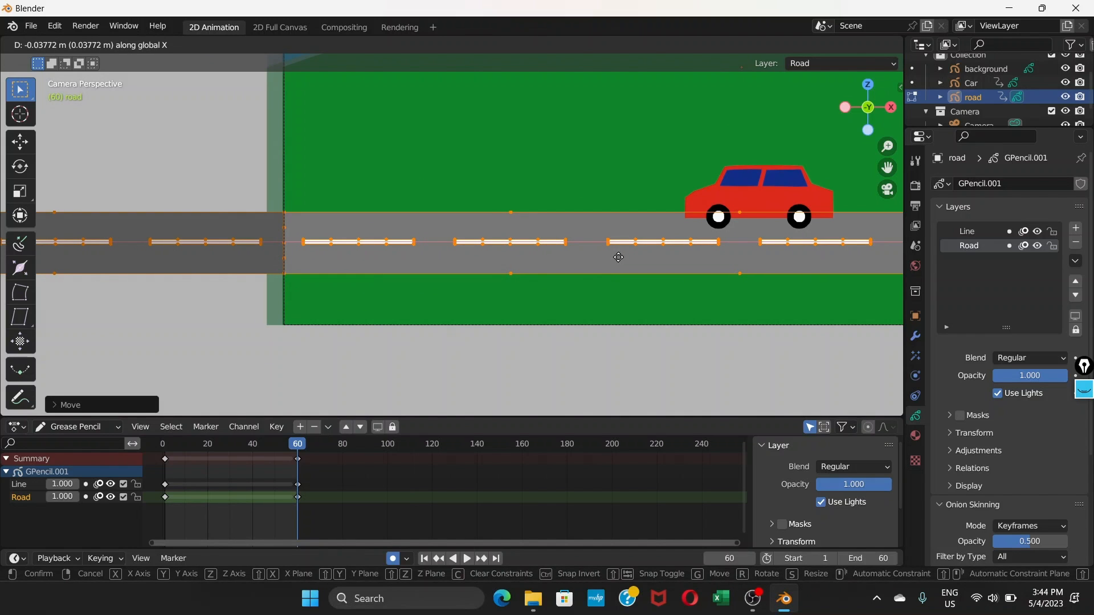
left_click(619, 257)
scroll(618, 259, "down", 5)
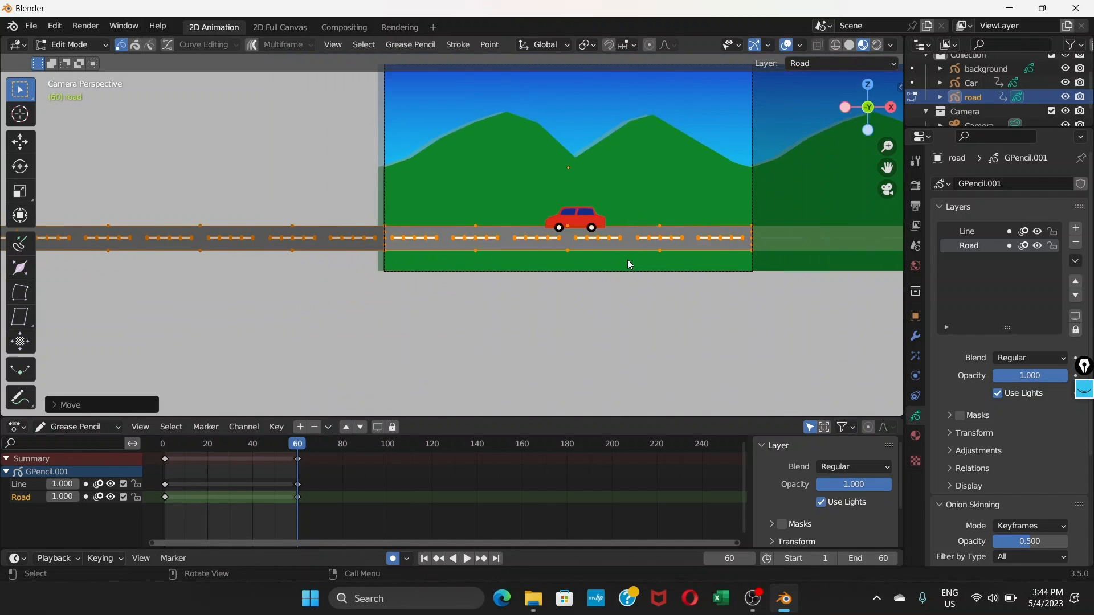
left_click(599, 316)
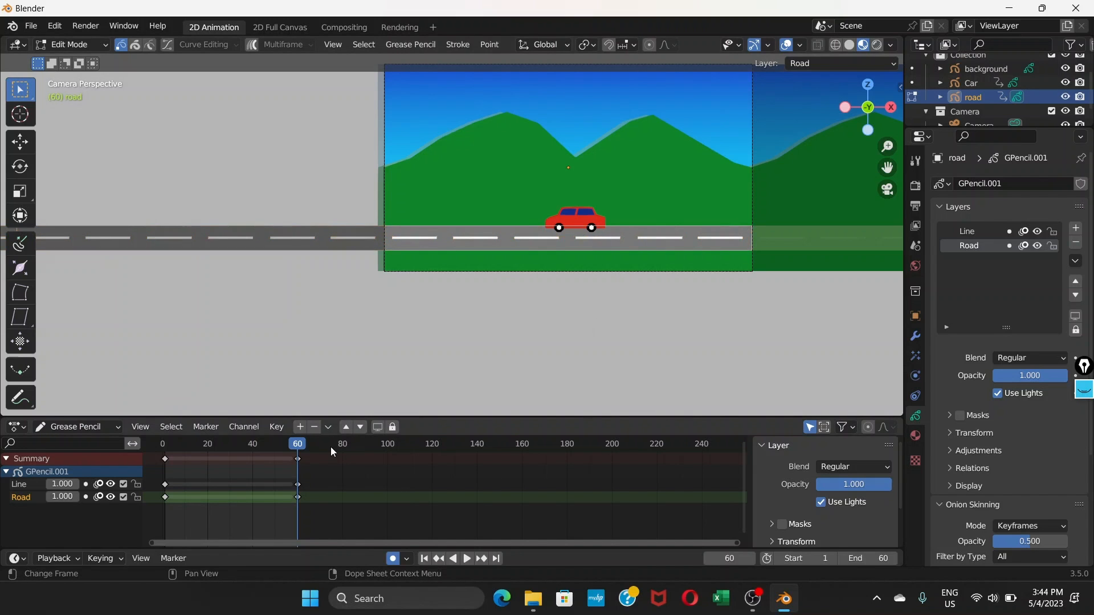
Switch the road object to Draw Mode and, at frame 30, run Interpolate Sequence on the Road layer
mouse_move(298, 445)
left_mouse_down()
mouse_move(163, 449)
mouse_move(305, 453)
mouse_move(211, 450)
mouse_move(253, 457)
mouse_move(218, 452)
mouse_move(245, 449)
mouse_move(248, 461)
mouse_move(226, 447)
left_mouse_up()
left_click(101, 48)
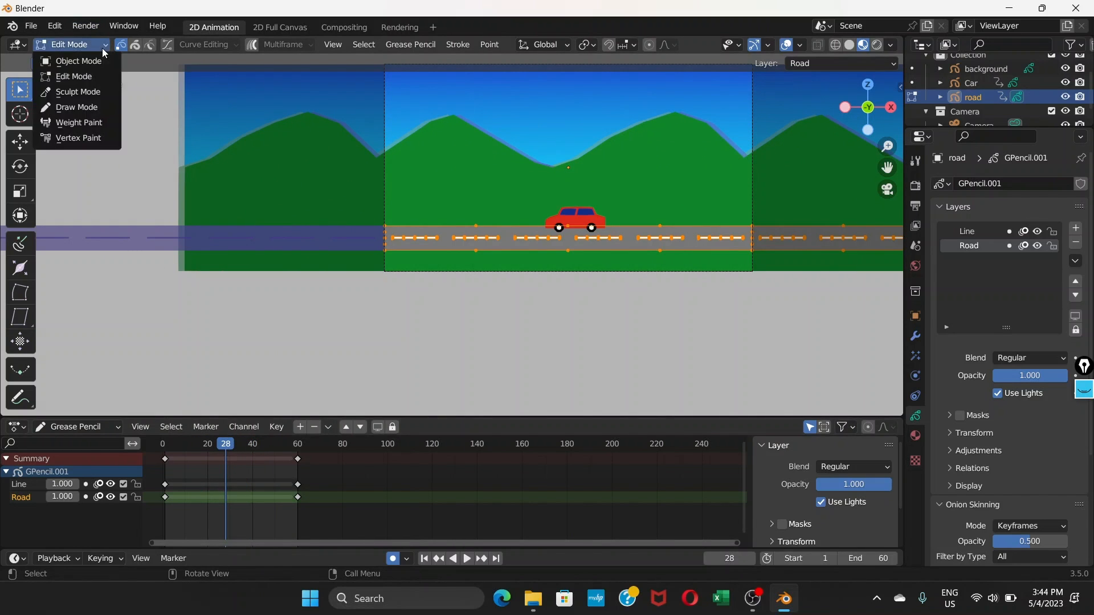
left_click(93, 107)
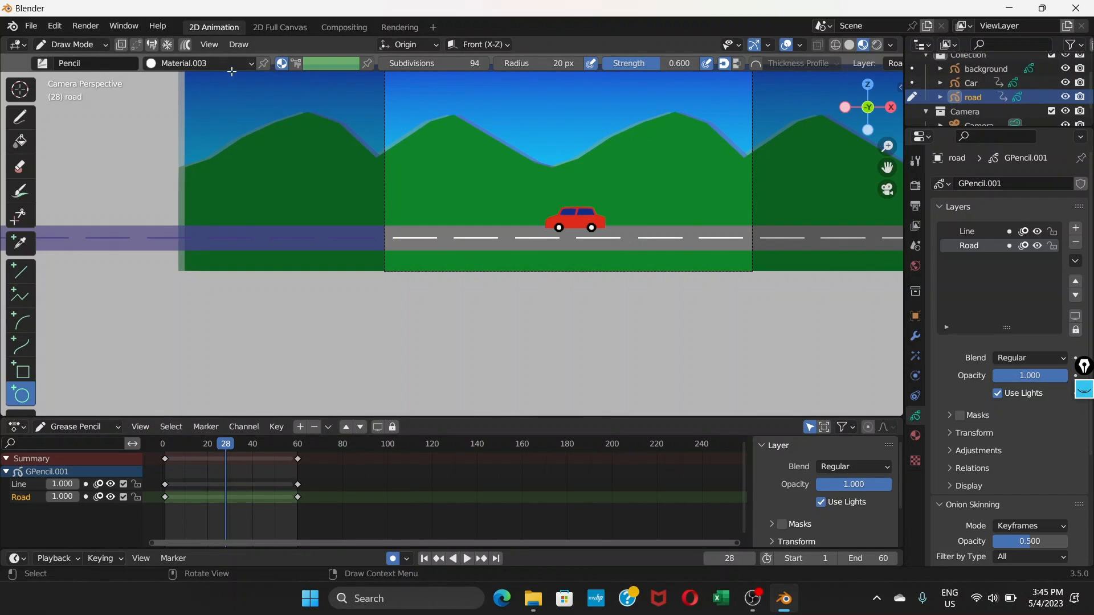
left_click(240, 45)
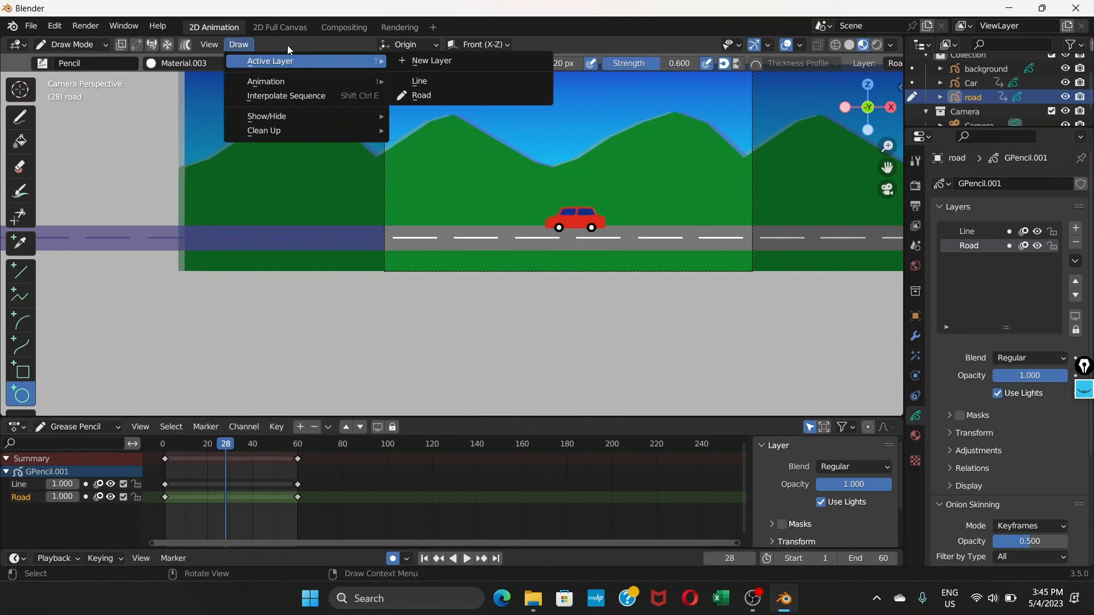
left_click(265, 44)
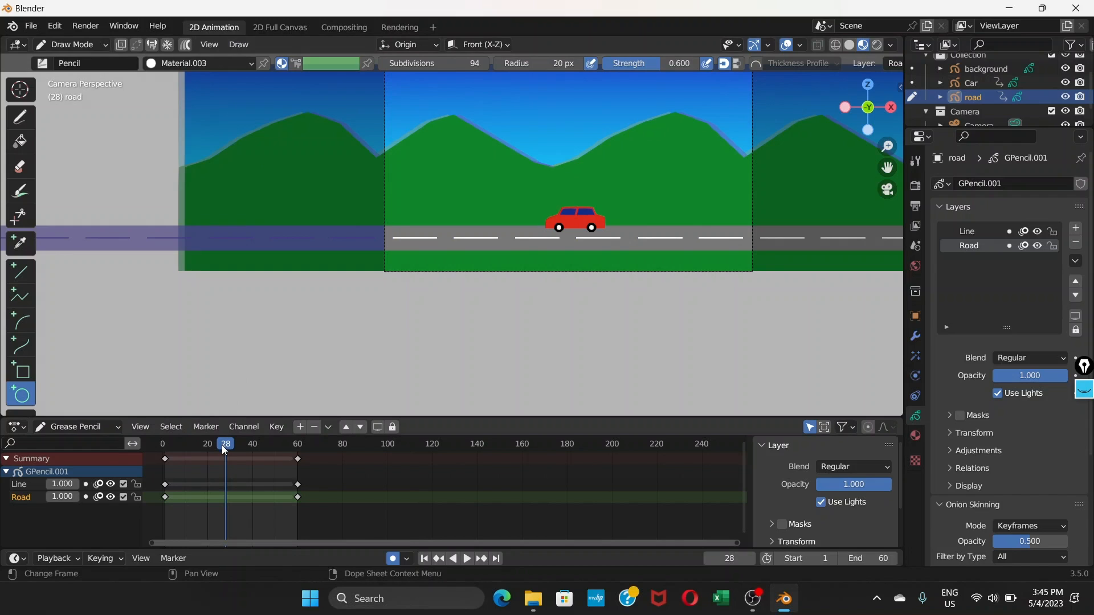
mouse_move(221, 445)
left_mouse_down()
mouse_move(241, 442)
mouse_move(221, 446)
mouse_move(230, 445)
left_mouse_up()
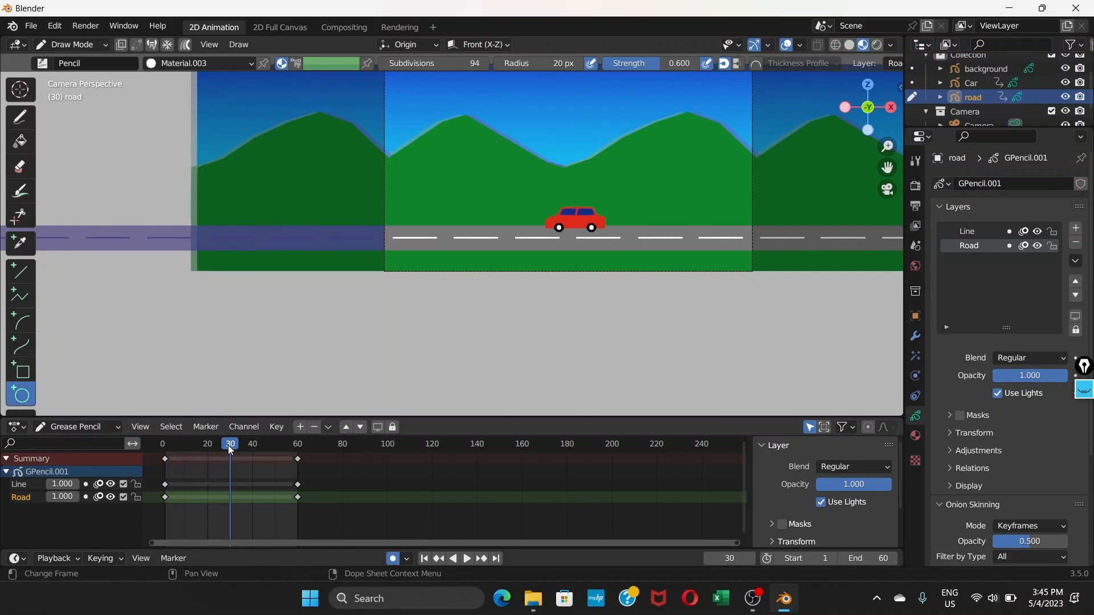
left_click(238, 46)
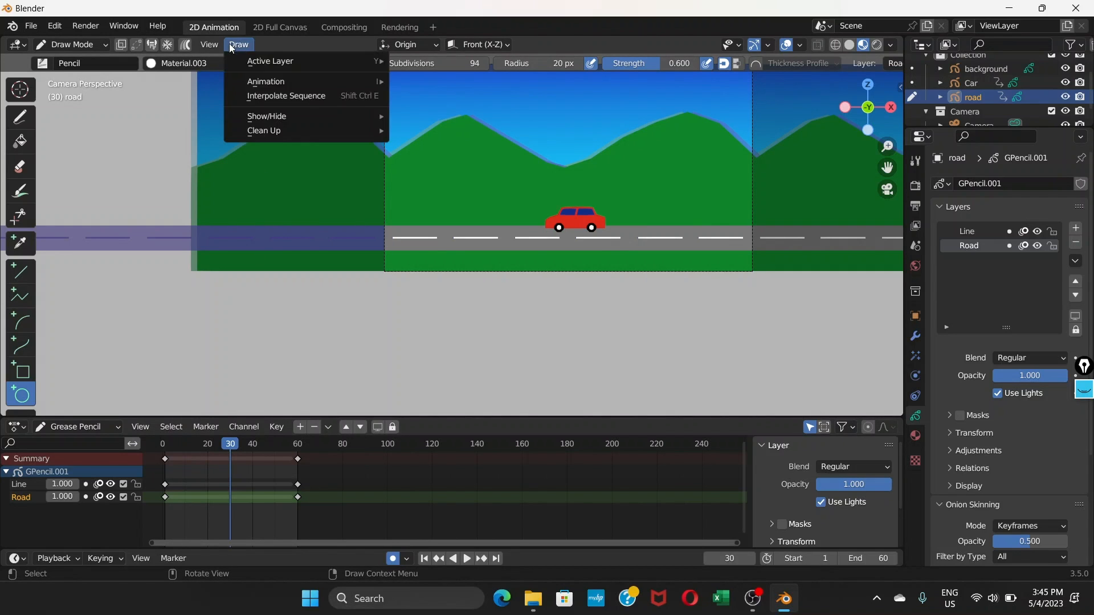
left_click(265, 97)
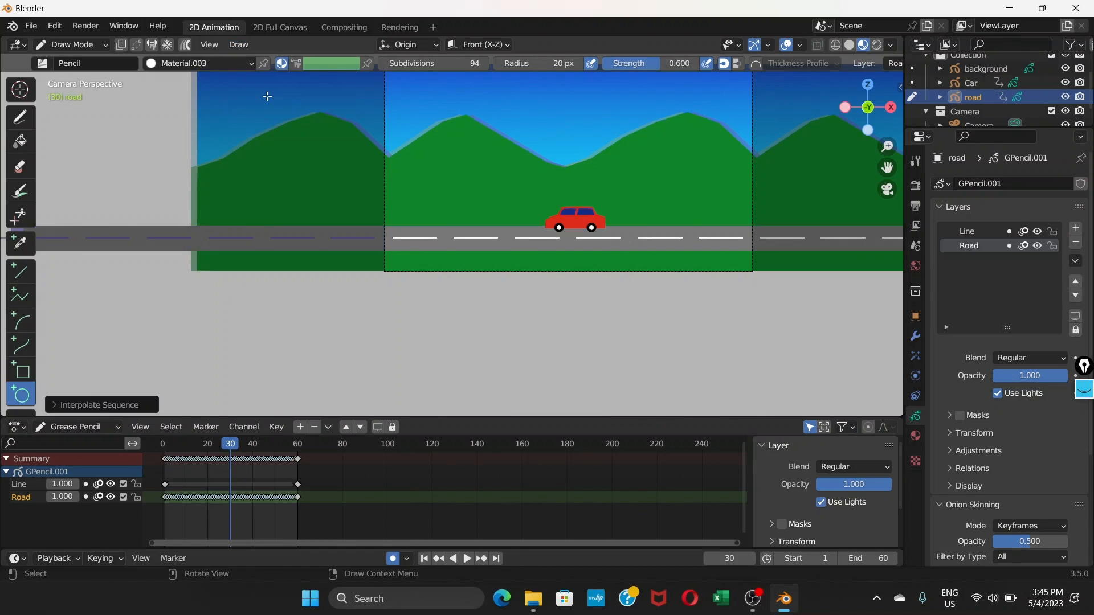
Run Interpolate Sequence on the Line layer, and preview the road animation by playing and scrubbing it
left_click(977, 232)
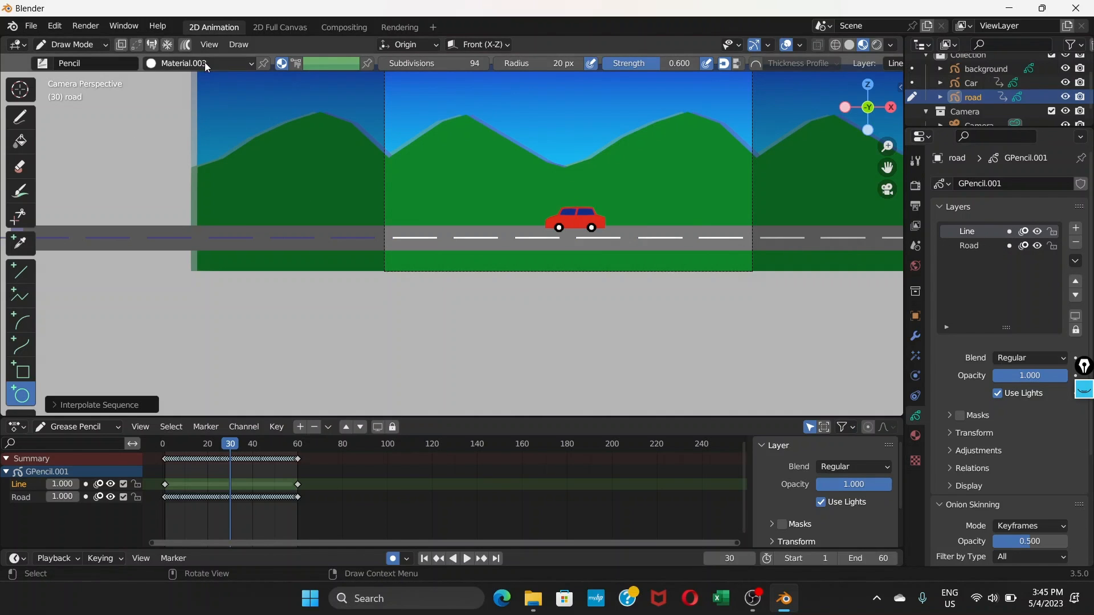
left_click(238, 46)
left_click(264, 98)
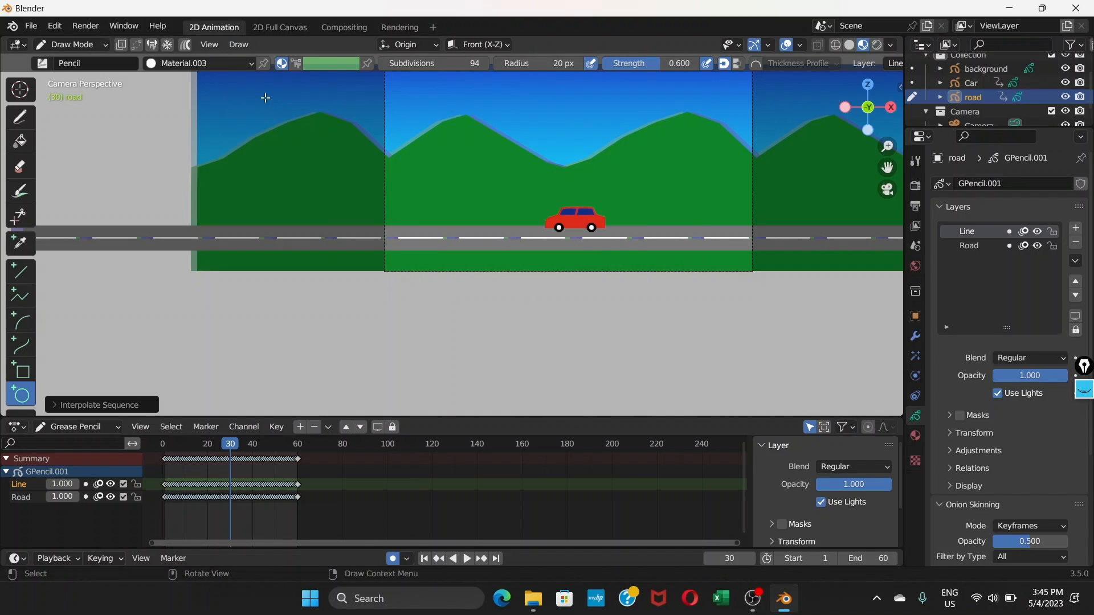
key("space")
mouse_move(207, 450)
left_mouse_down()
mouse_move(166, 450)
mouse_move(291, 453)
mouse_move(166, 451)
mouse_move(277, 453)
mouse_move(178, 453)
mouse_move(261, 452)
mouse_move(224, 453)
left_mouse_up()
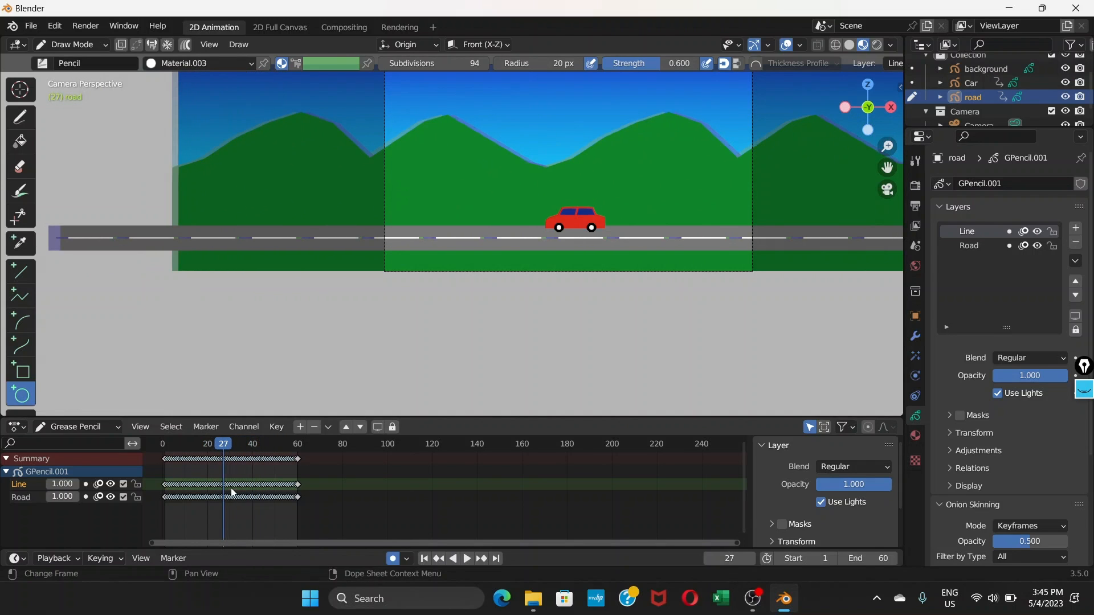
Select all Line and Road keyframes, try mirroring them by times over the first selected marker, and check the playback
left_click_drag(316, 514, 155, 448)
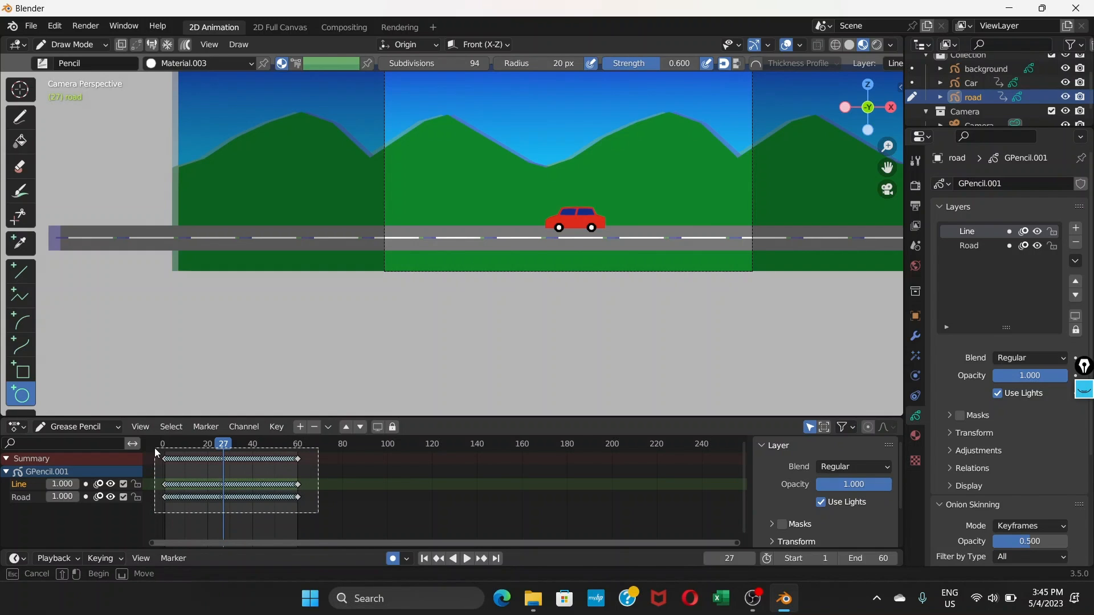
left_click_drag(154, 448, 155, 448)
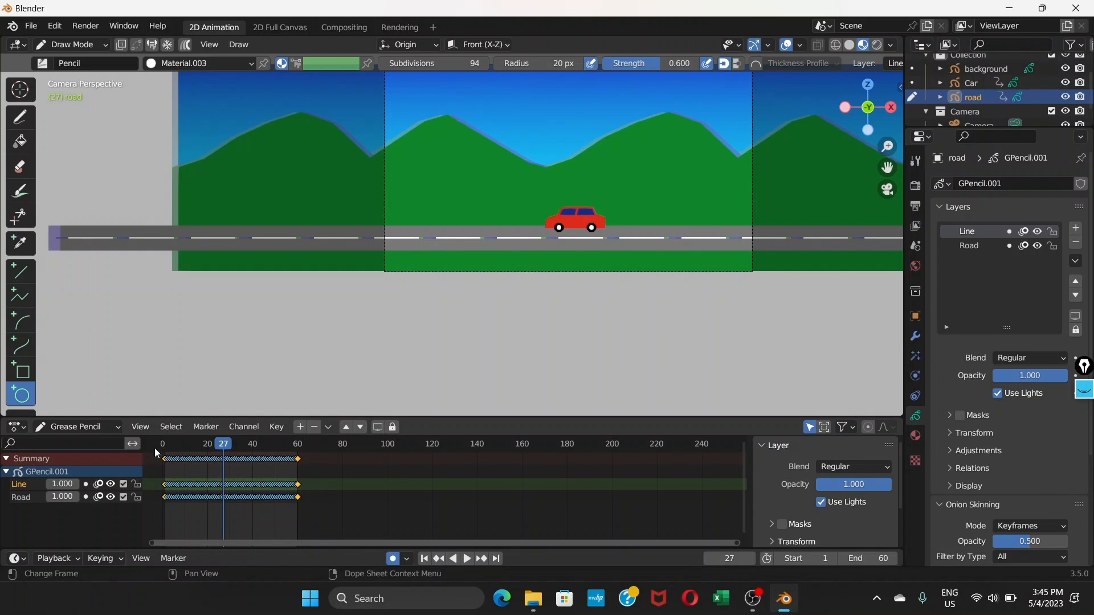
right_click(241, 458)
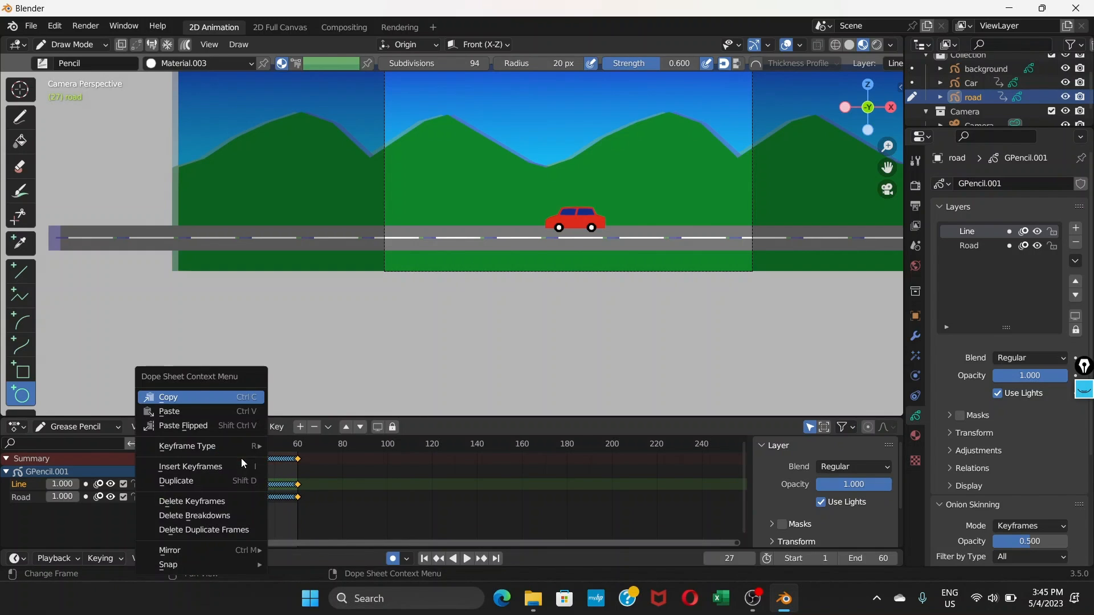
mouse_move(214, 550)
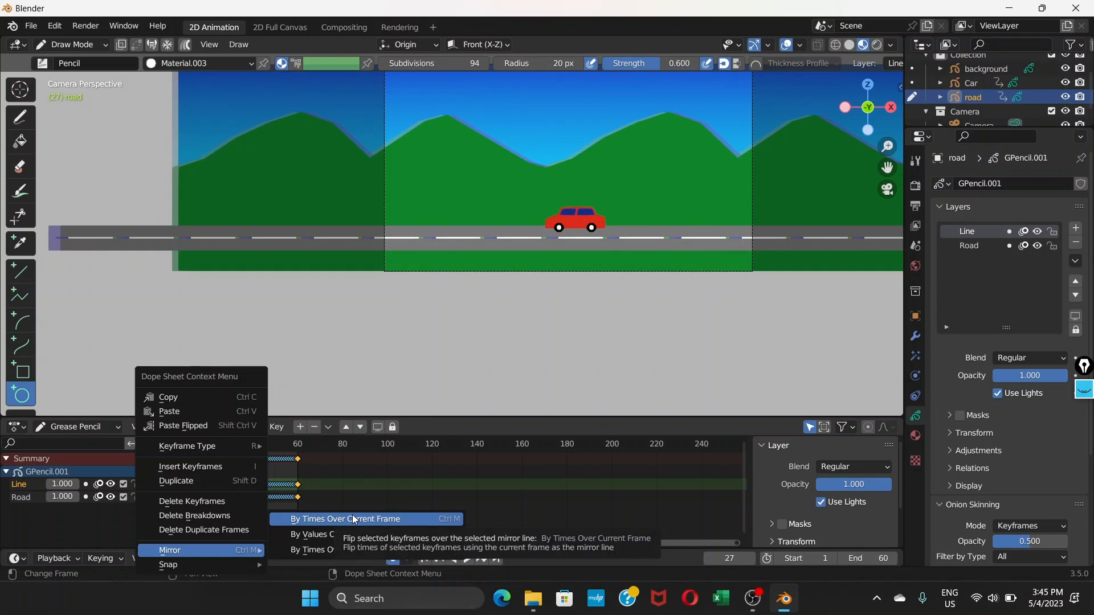
left_click(305, 550)
key("space")
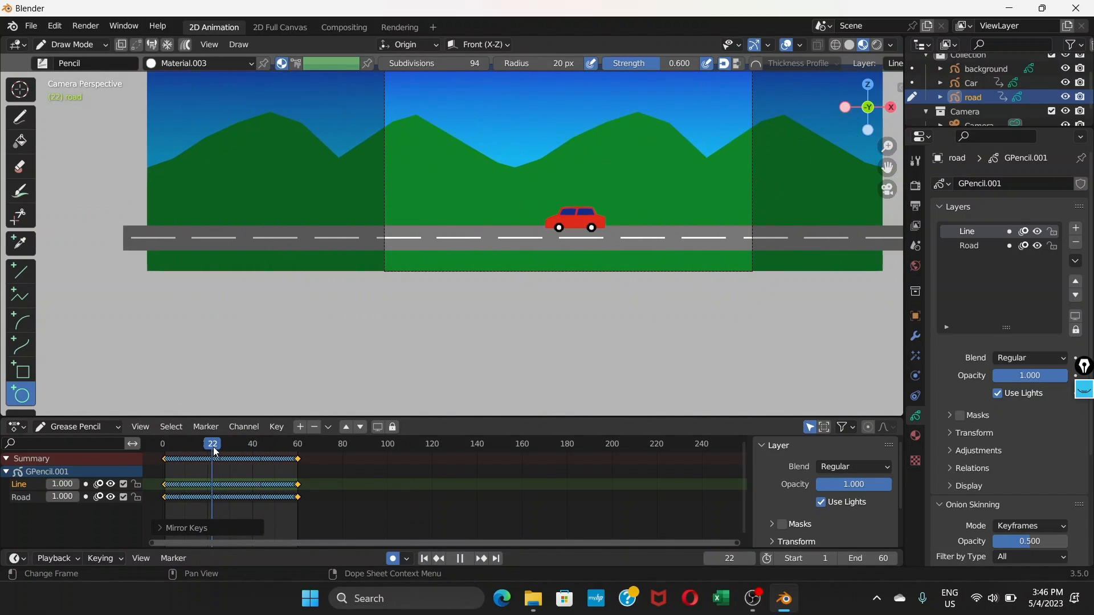
key("space")
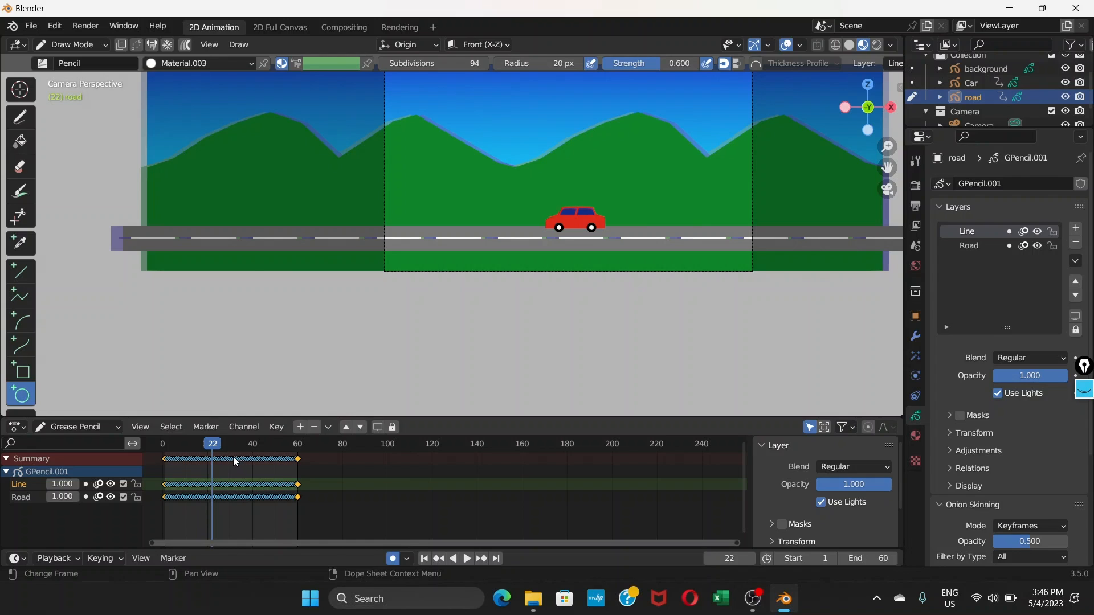
Mirror the selected road keyframes by times over the current frame 22, and shift them 17 frames later in the timeline
right_click(235, 459)
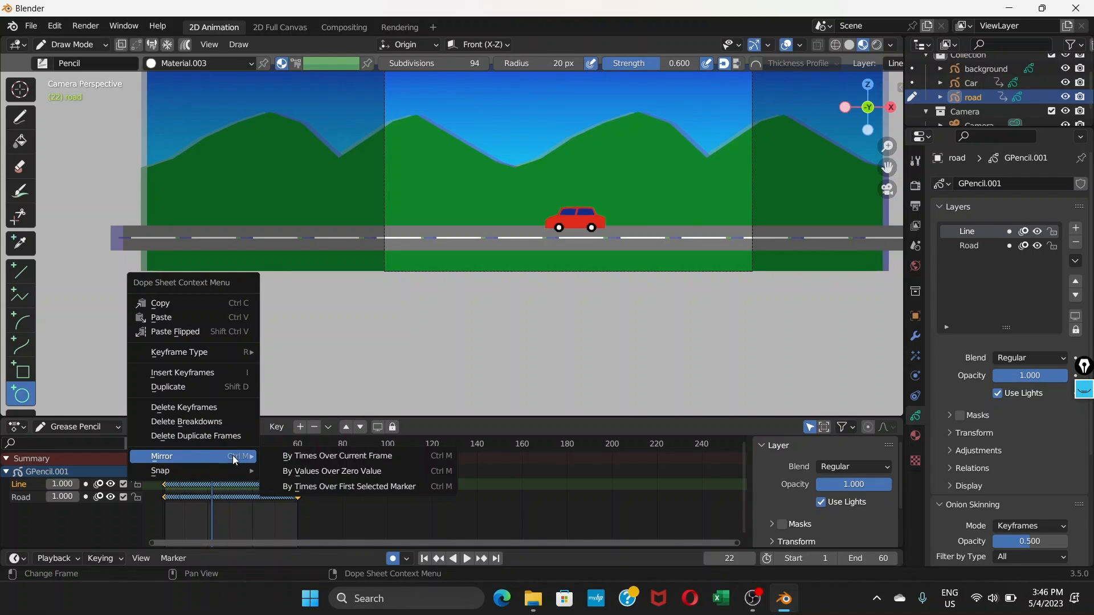
left_click(288, 456)
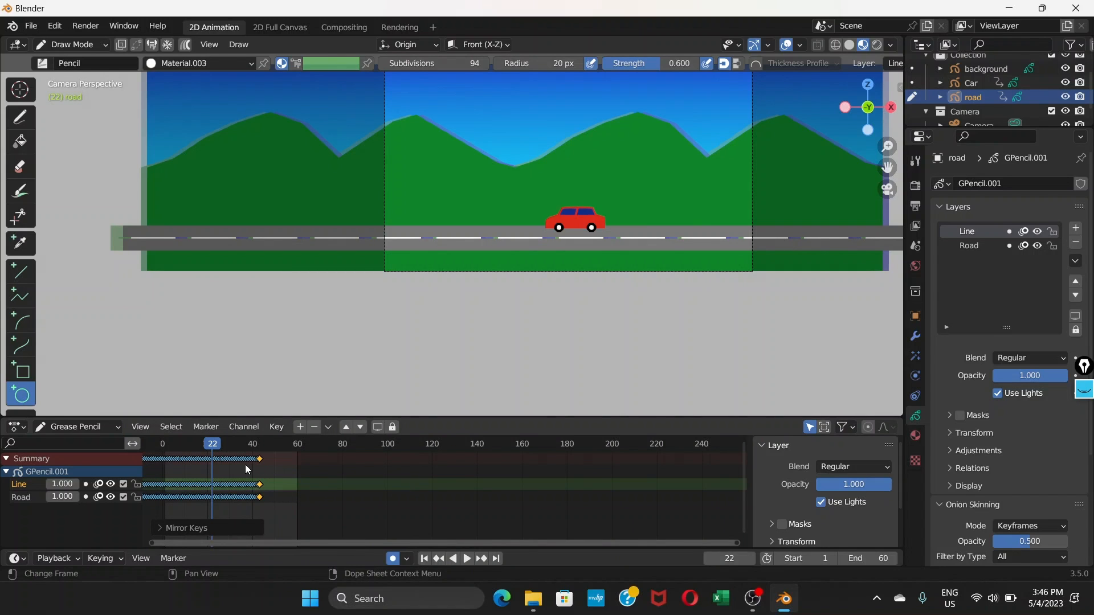
key("g")
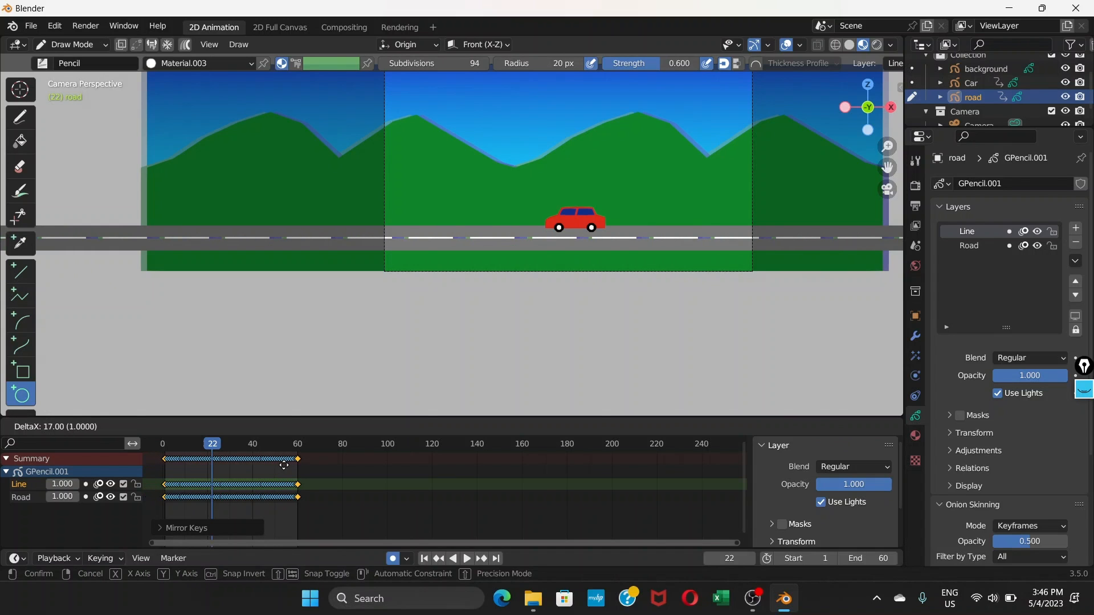
left_click(284, 466)
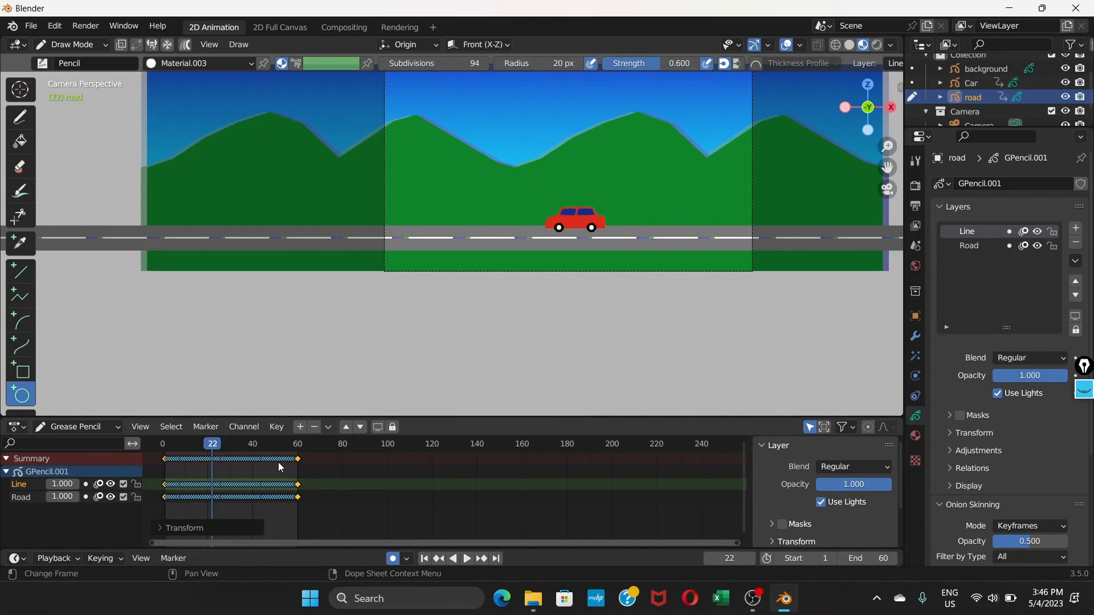
Preview the mirrored road animation by scrubbing and playing it, switch the road to Object Mode, and play the scene again
left_click_drag(212, 447, 162, 448)
key("space")
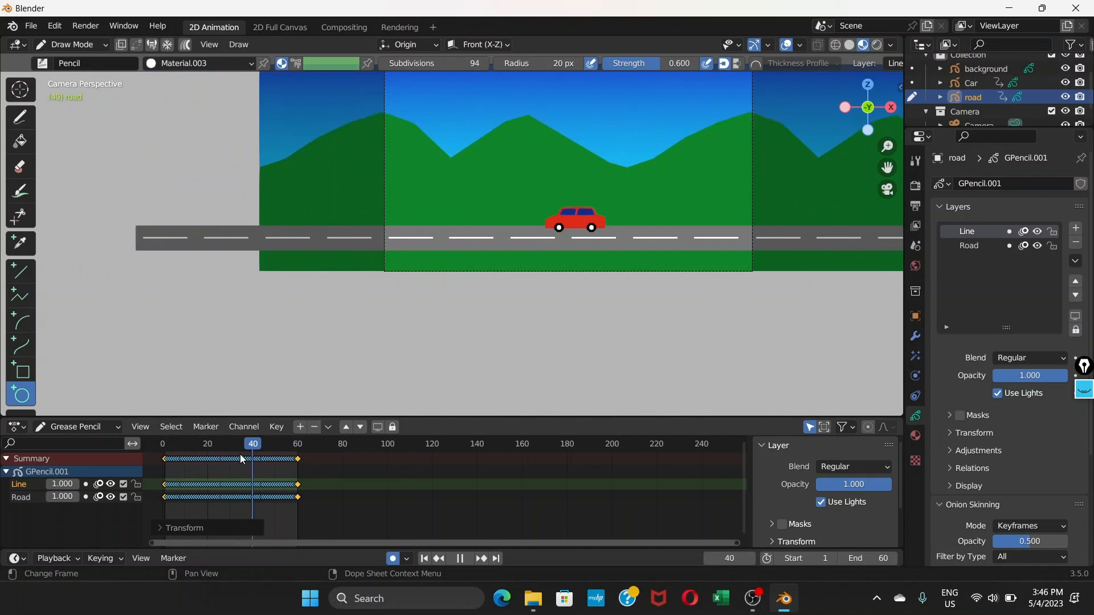
key("space")
left_click(104, 45)
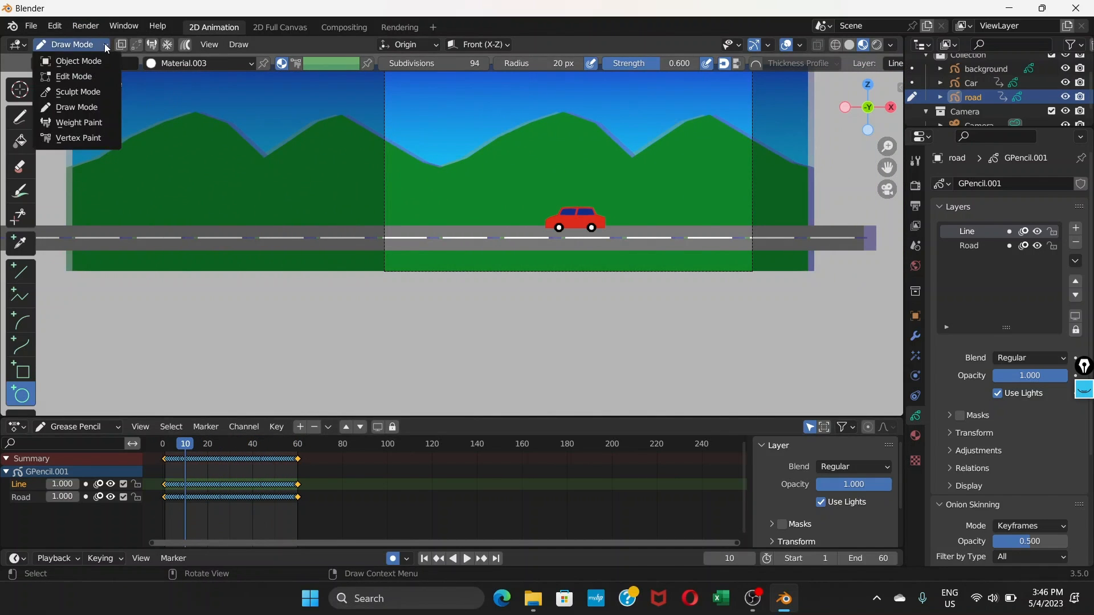
left_click(86, 61)
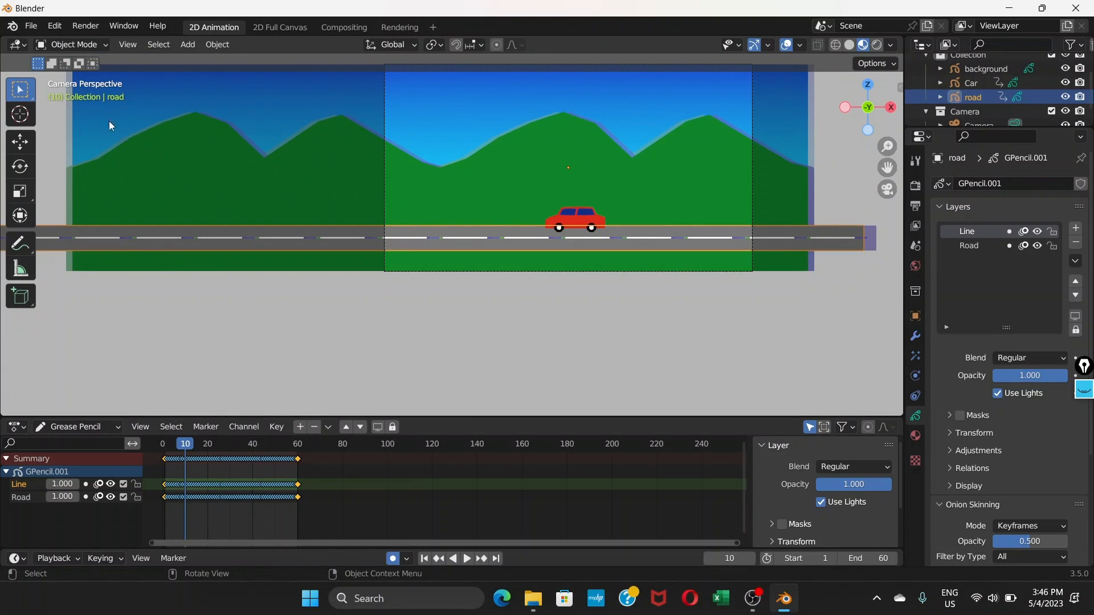
left_click(469, 559)
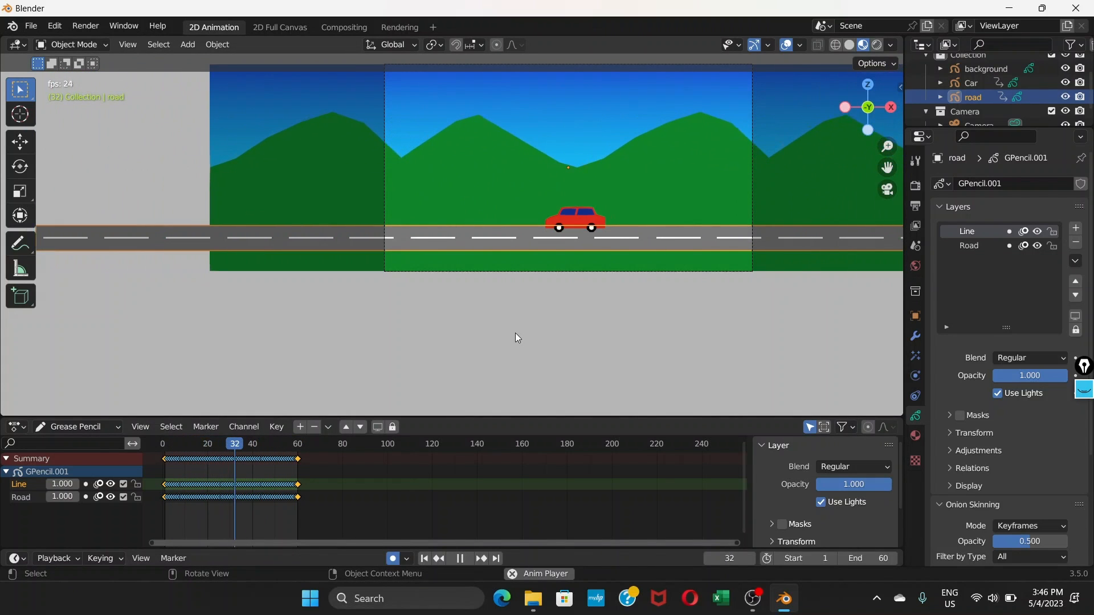
key("space")
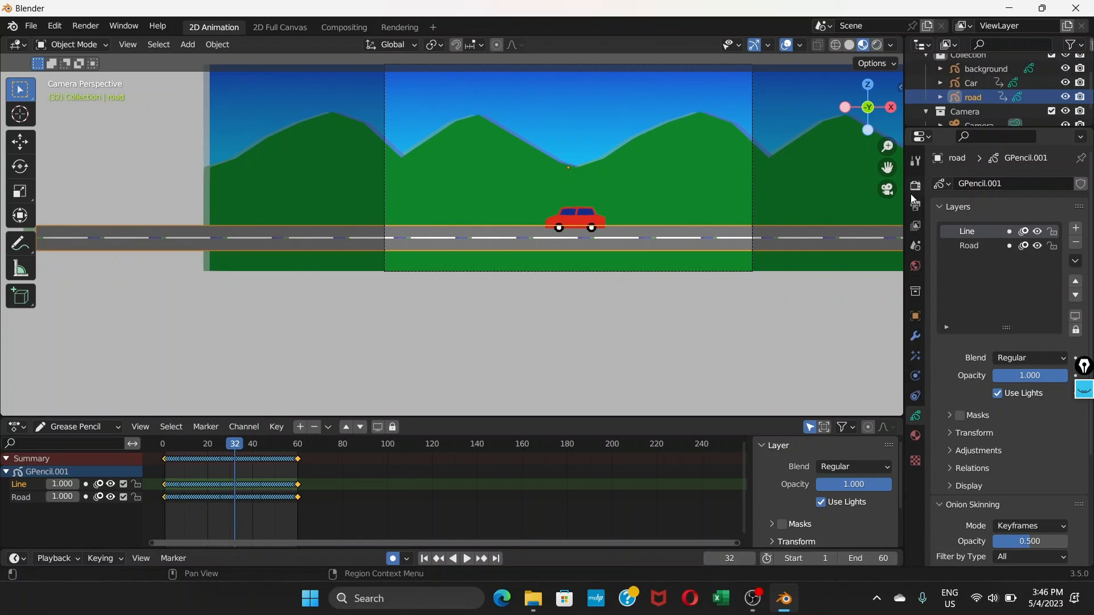
left_click(917, 265)
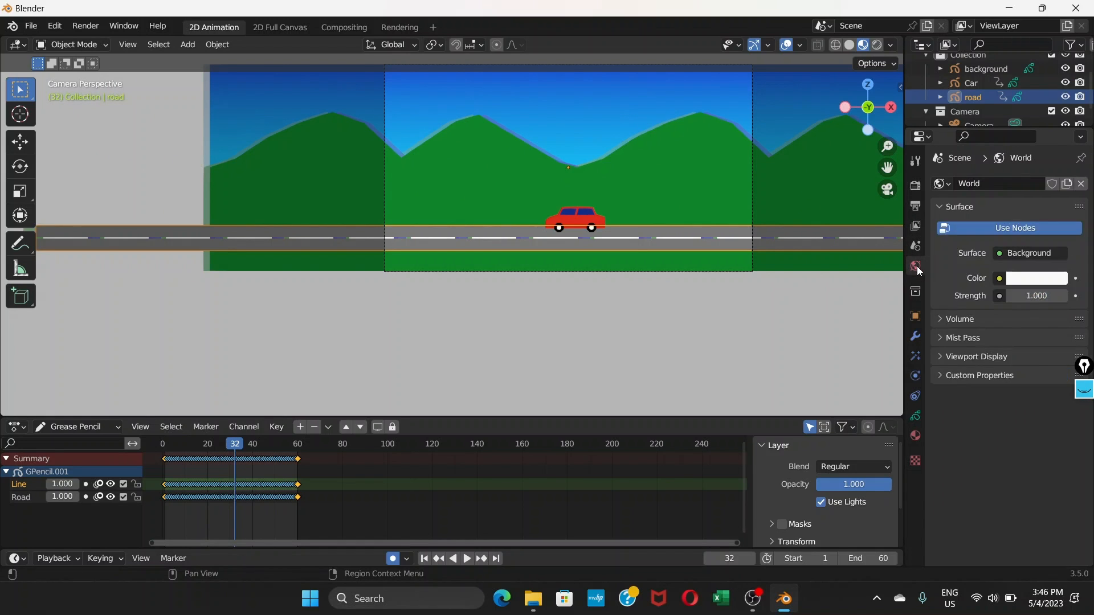
left_click(943, 356)
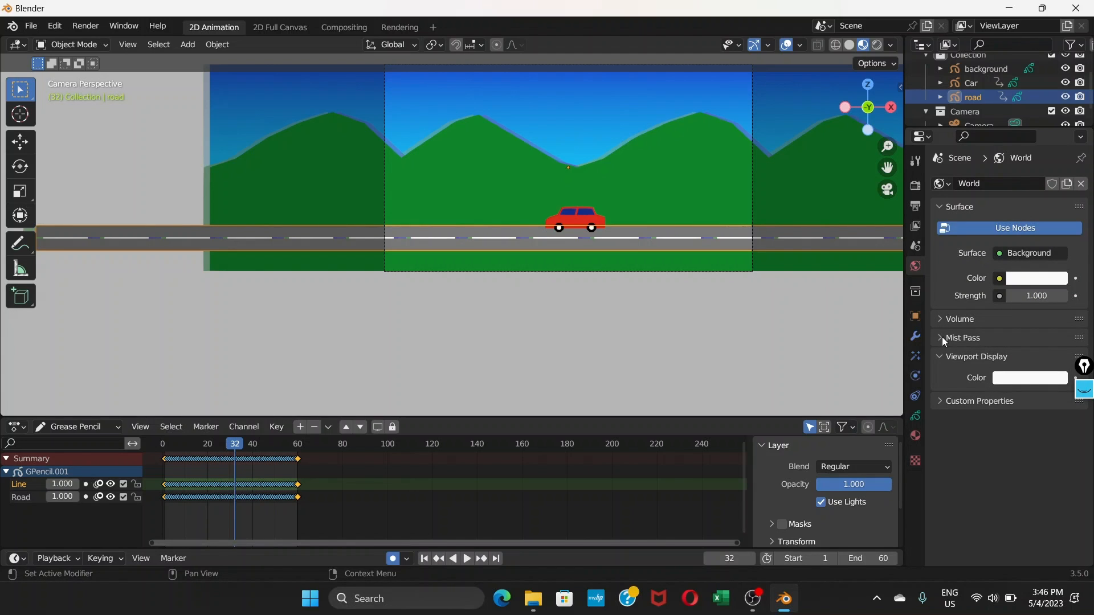
left_click(946, 401)
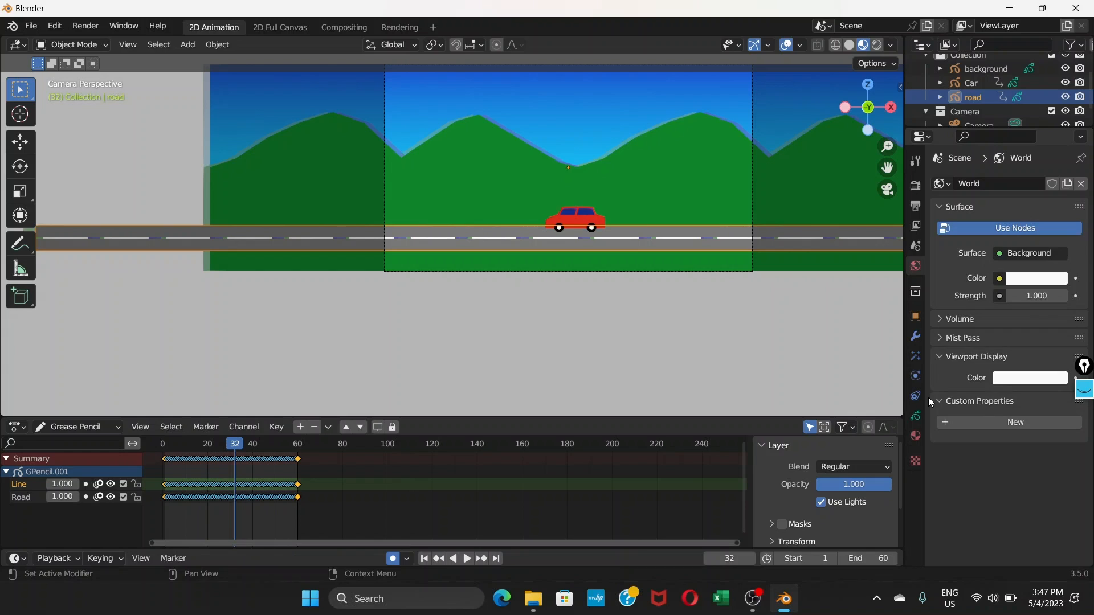
left_click(942, 338)
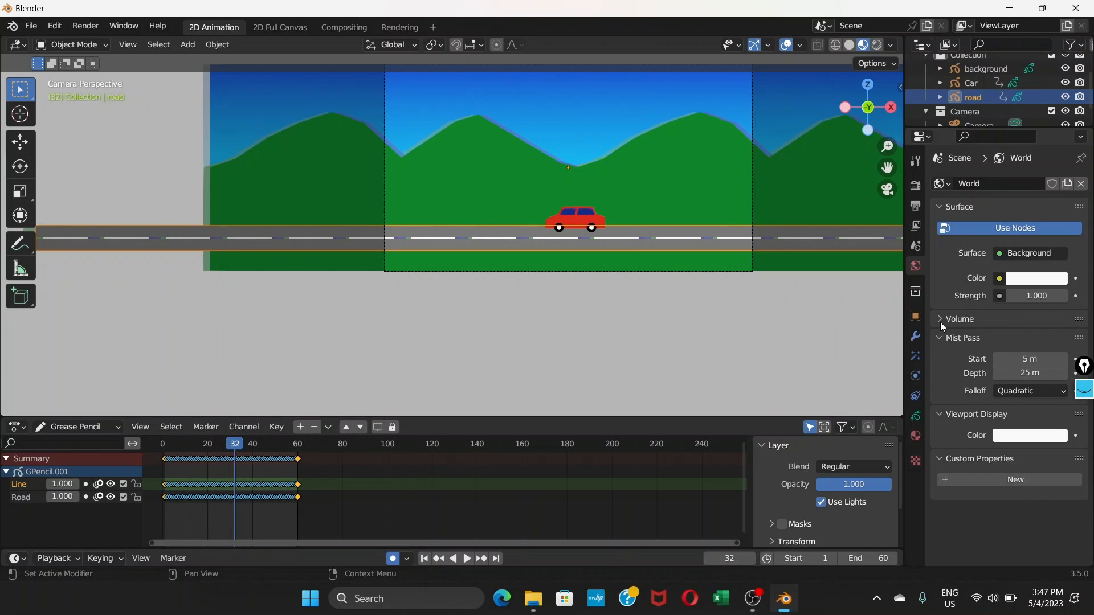
left_click(940, 323)
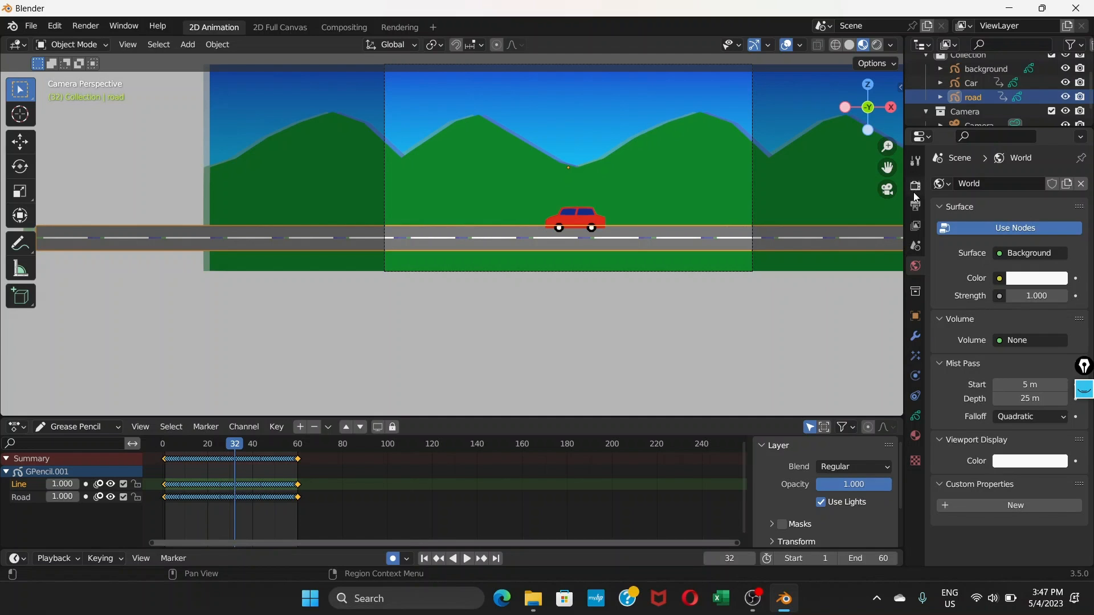
scroll(956, 102, "up", 1)
scroll(956, 102, "down", 1)
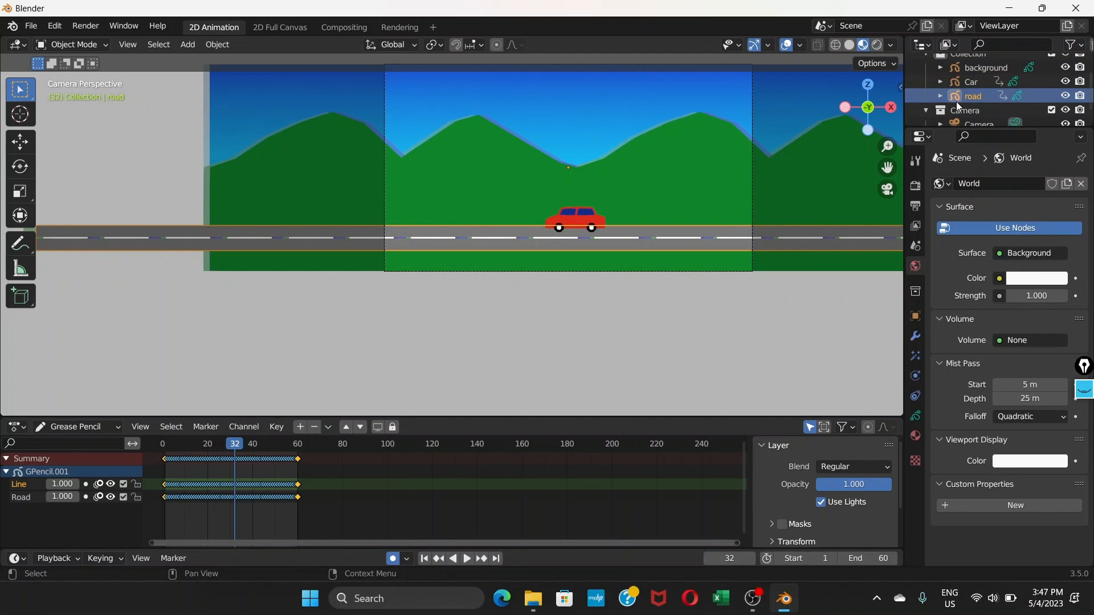
Select the camera and set its viewport display Passepartout to 1.000 to black out everything outside the camera frame
scroll(957, 101, "down", 1)
left_click(962, 97)
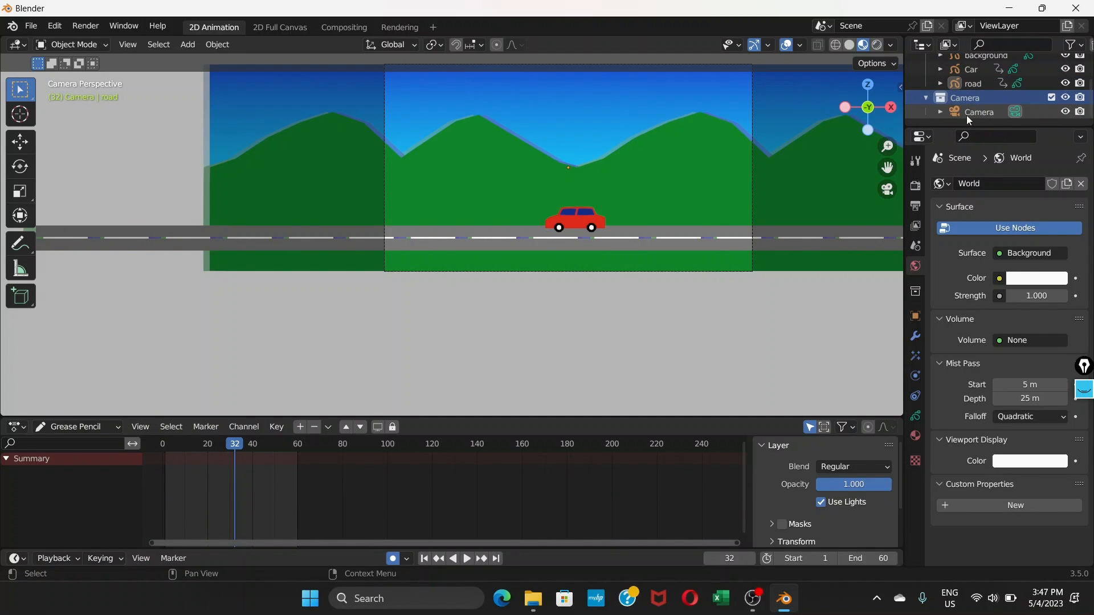
left_click(966, 115)
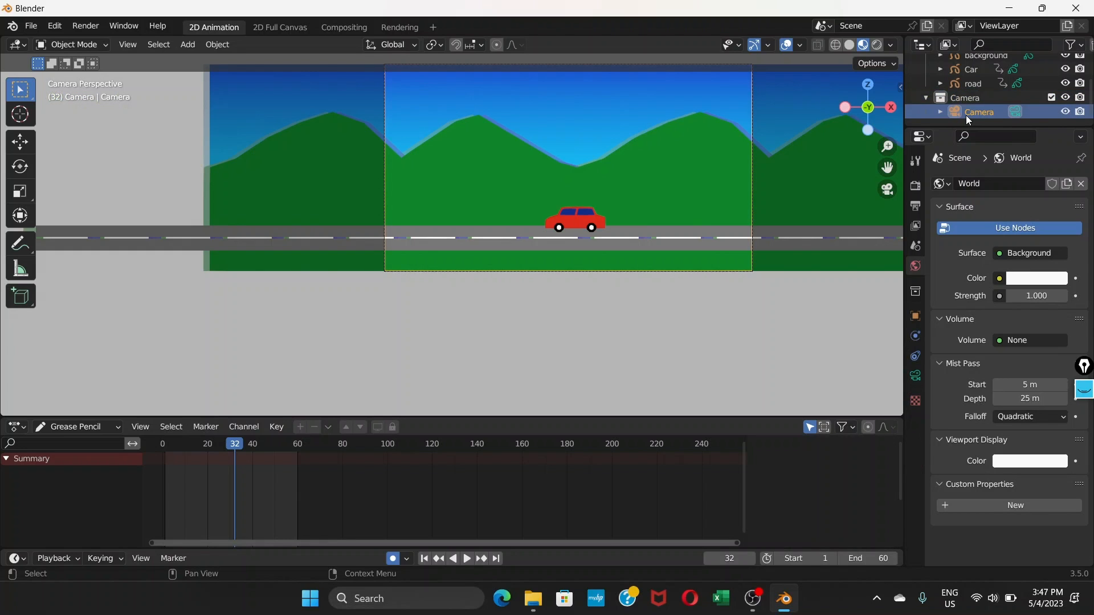
left_click(916, 376)
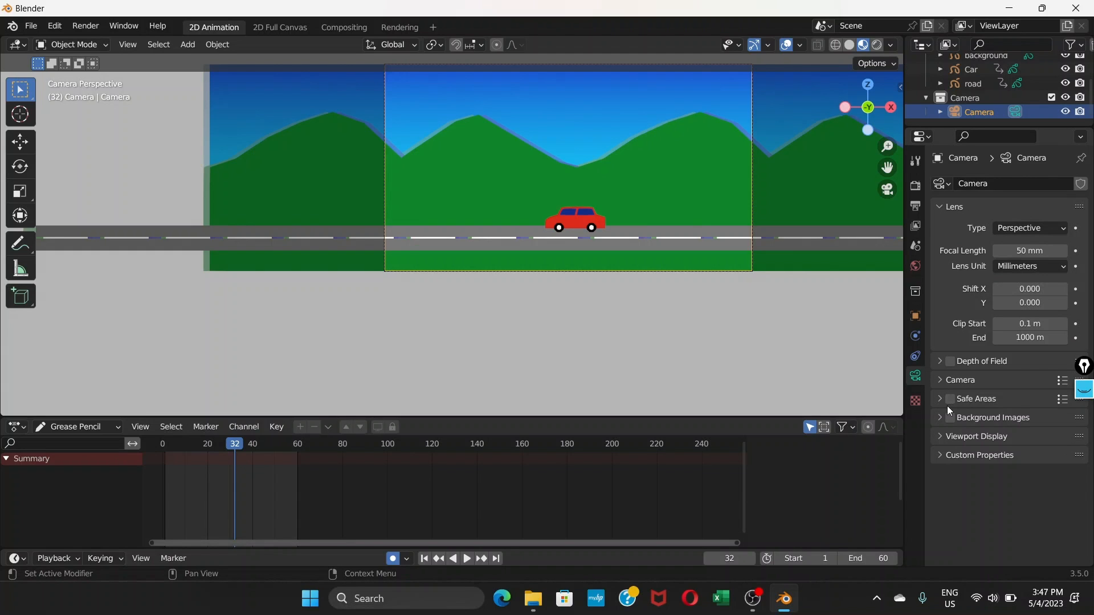
left_click(938, 420)
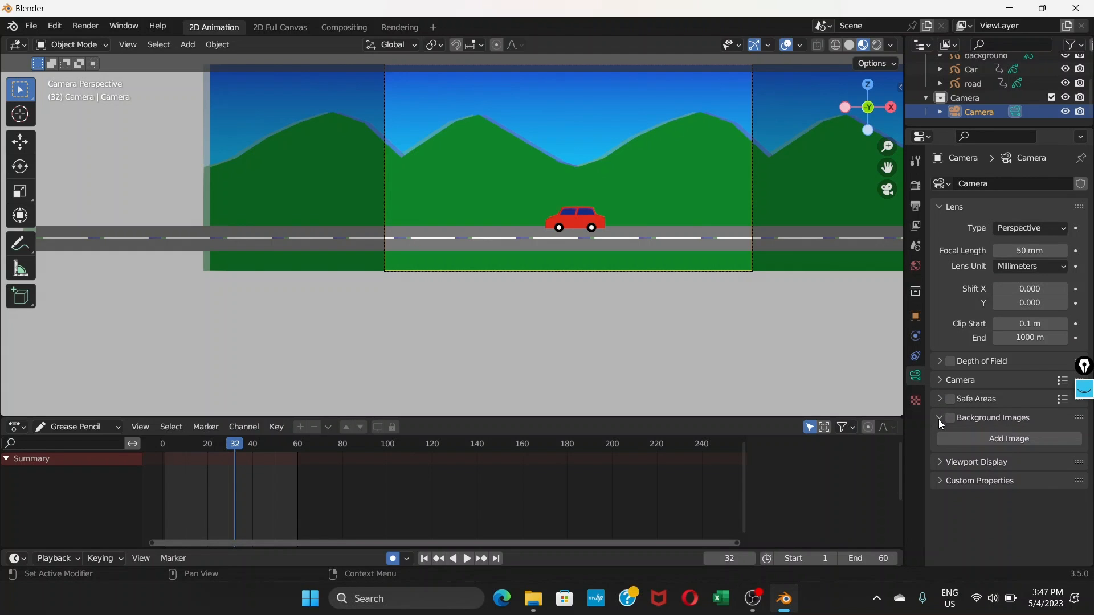
left_click(939, 419)
left_click(940, 439)
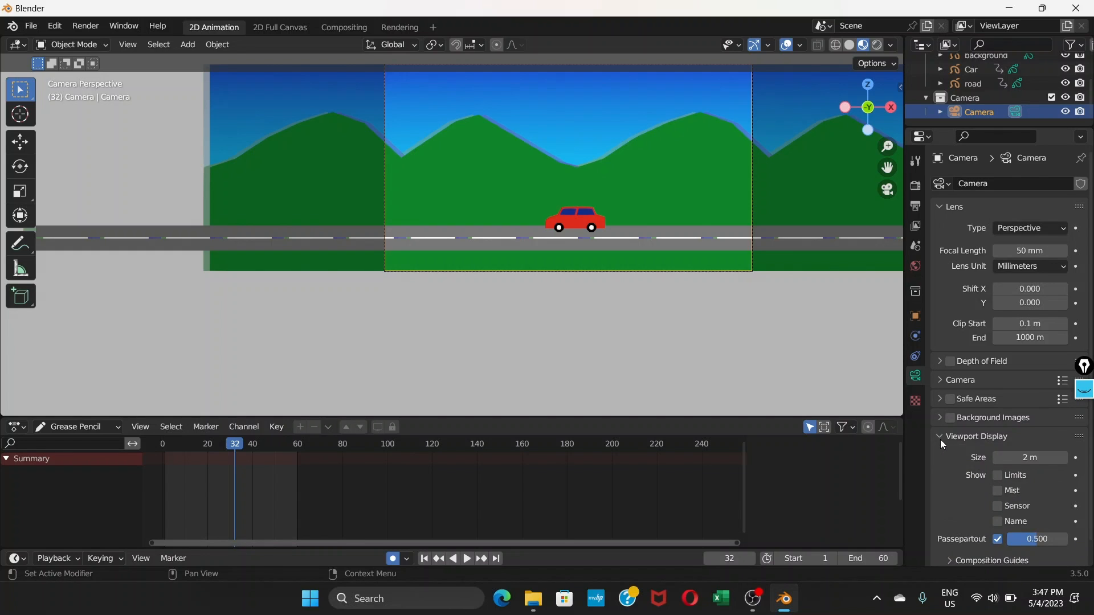
scroll(940, 439, "down", 1)
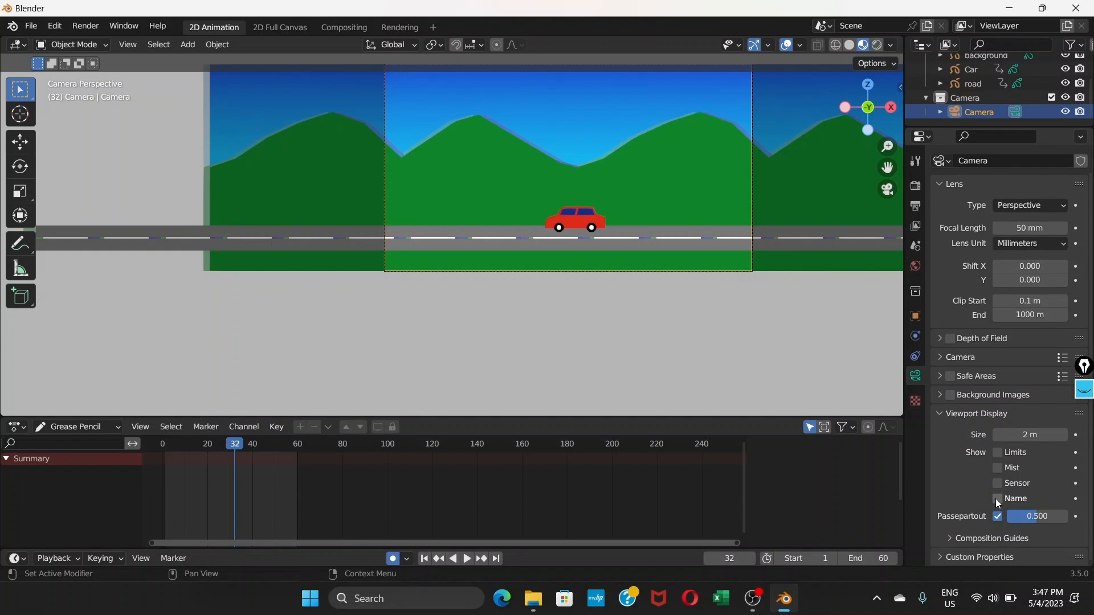
left_click_drag(1035, 522, 1066, 522)
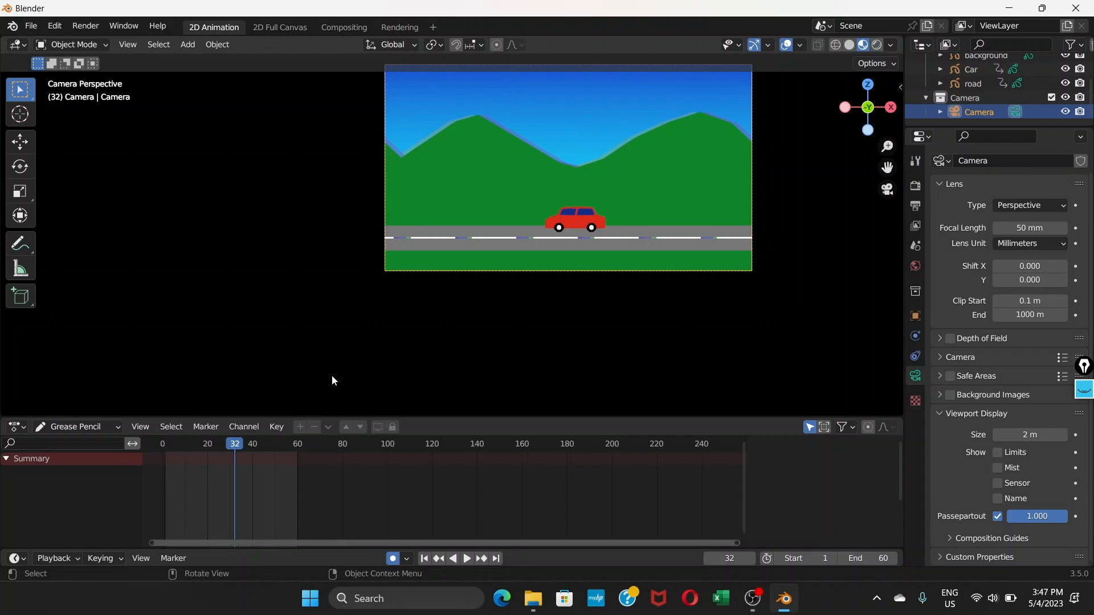
Play the animation through the camera to check the scrolling background and road behind the car
key("space")
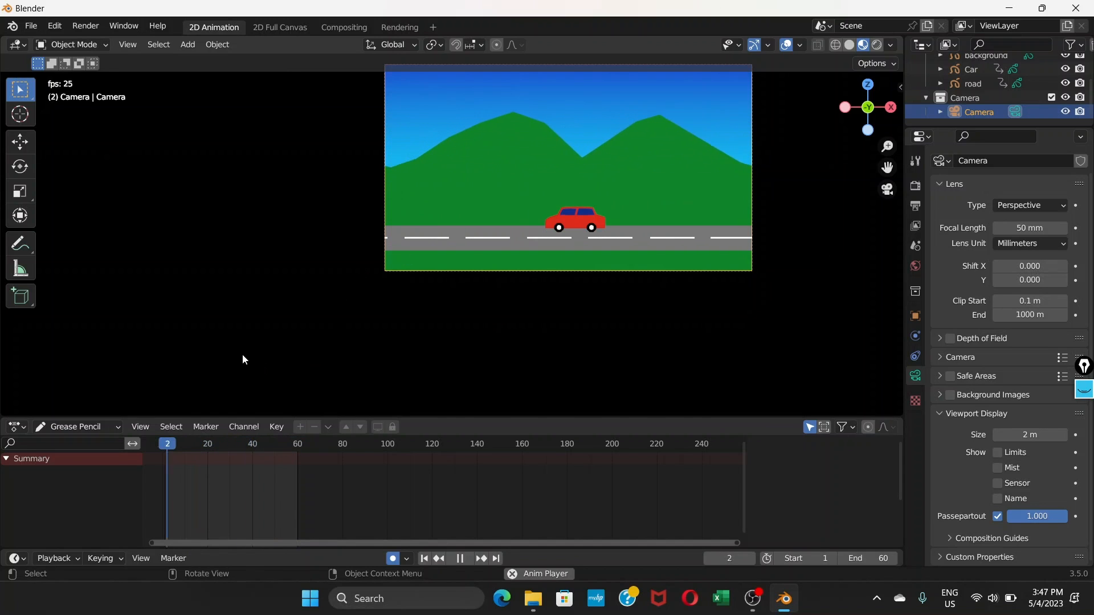
key("space")
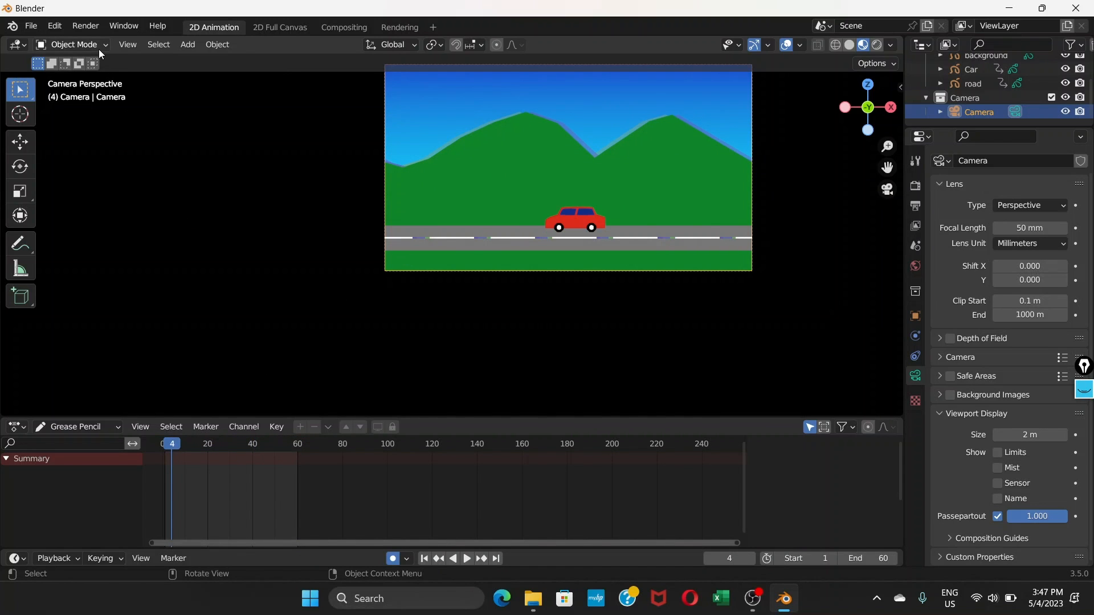
key("space")
key("space")
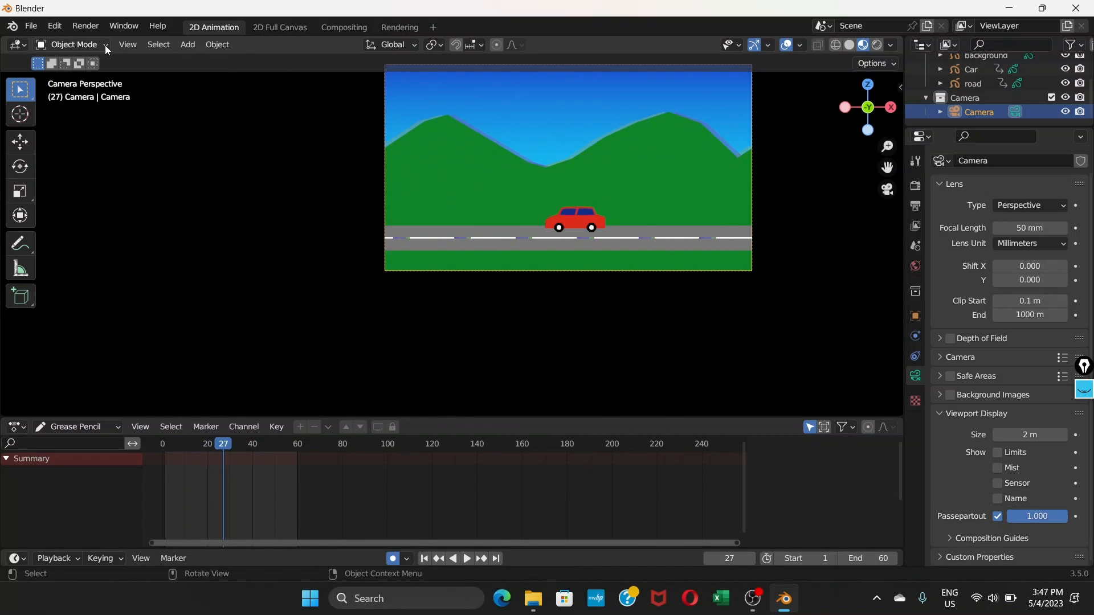
Make the Car object active and switch it from Object Mode to Edit Mode
left_click(971, 70)
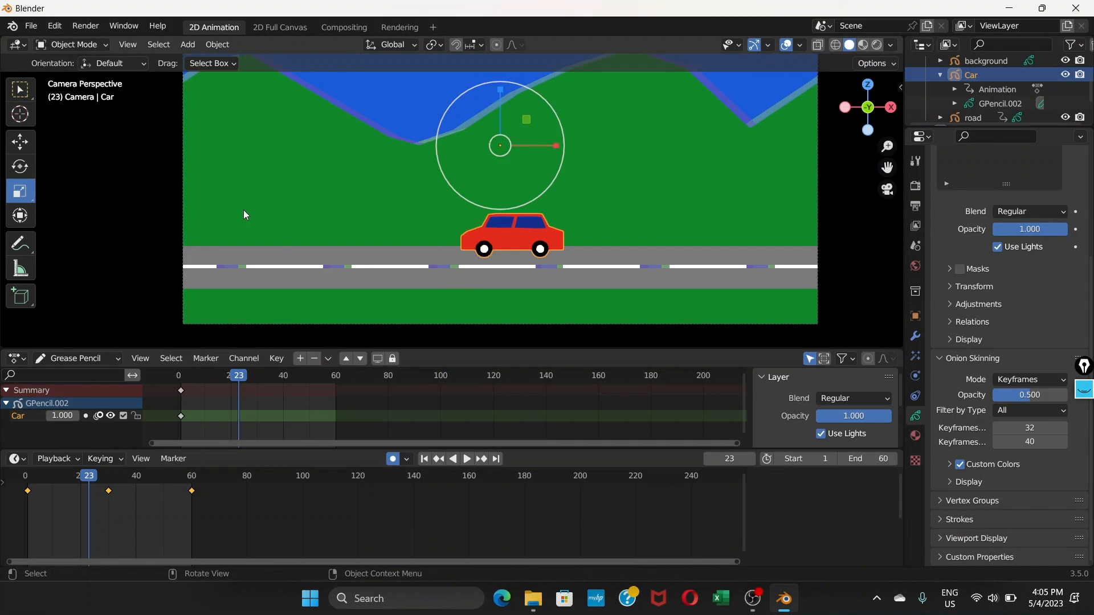
left_click(101, 48)
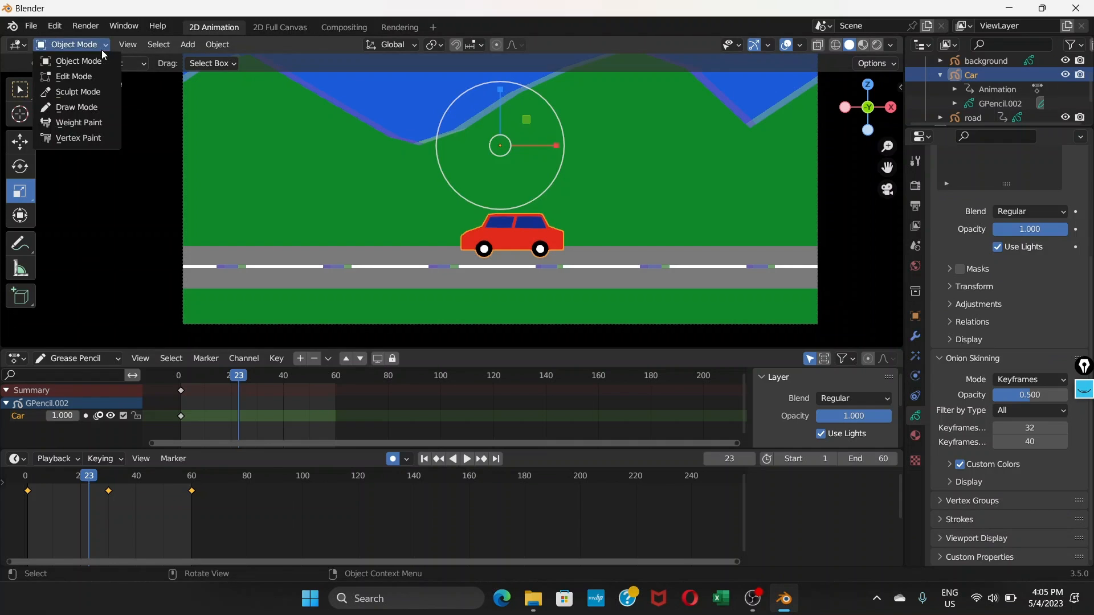
left_click(90, 78)
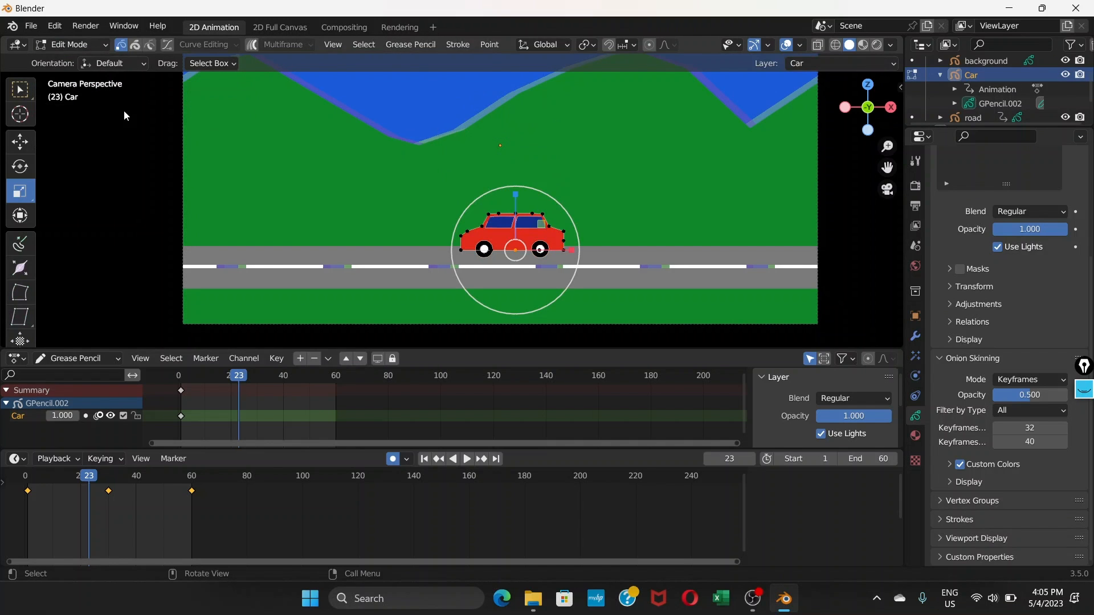
scroll(500, 224, "up", 3)
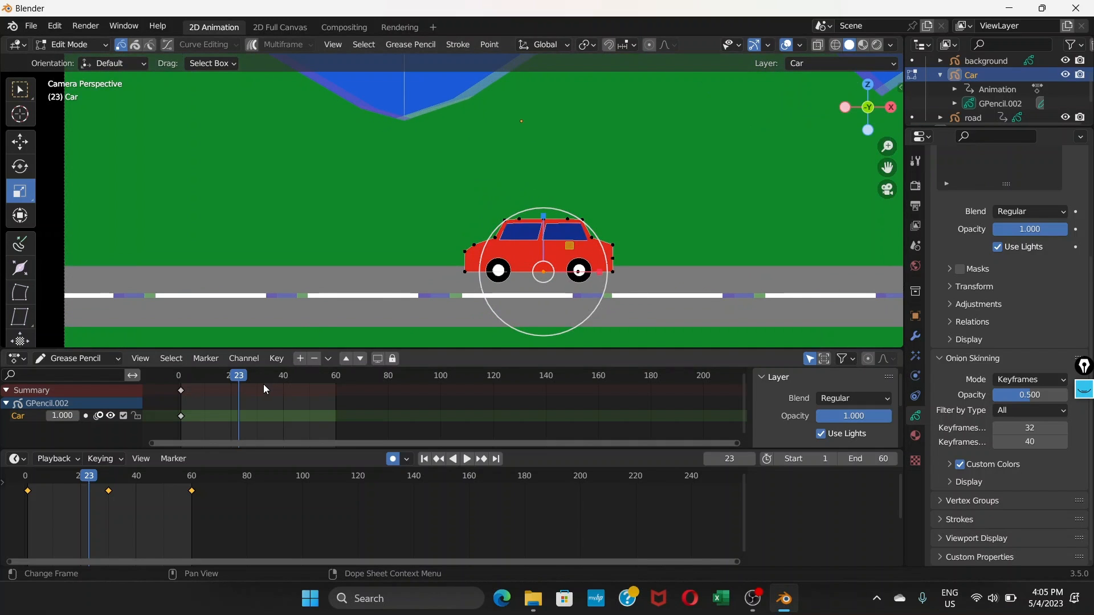
scroll(254, 385, "down", 2)
scroll(335, 391, "up", 1)
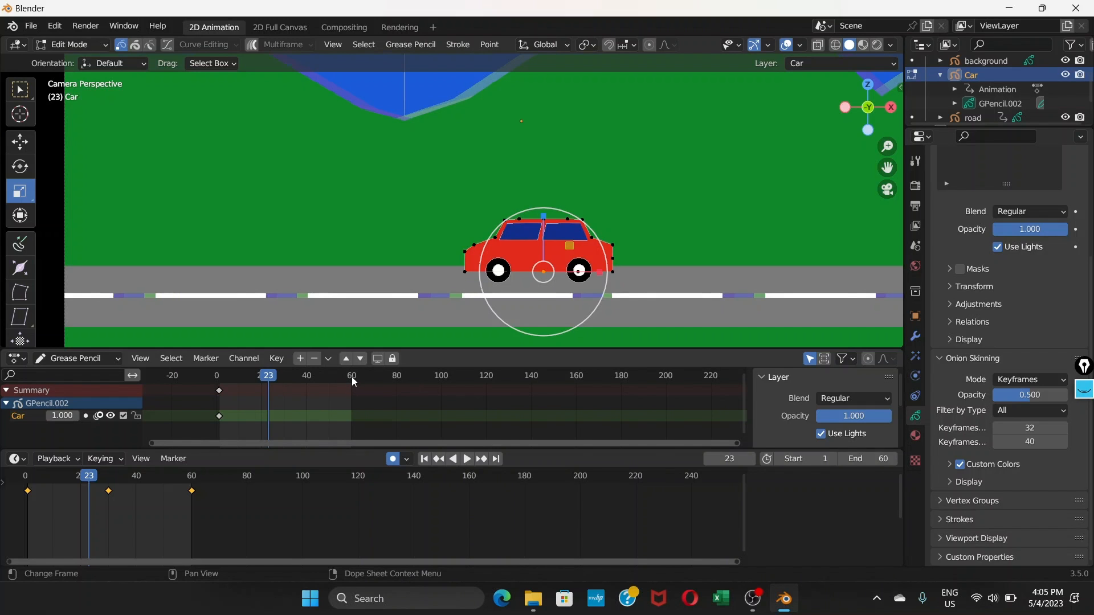
Duplicate the car's first grease pencil keyframe to frame 60
left_click(351, 377)
key("space")
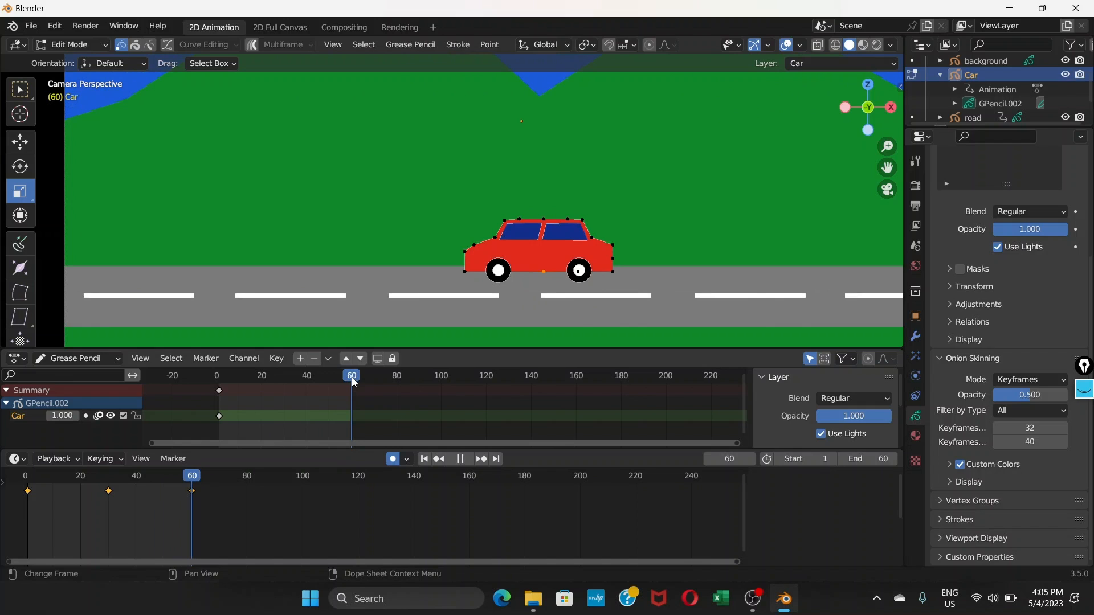
key("space")
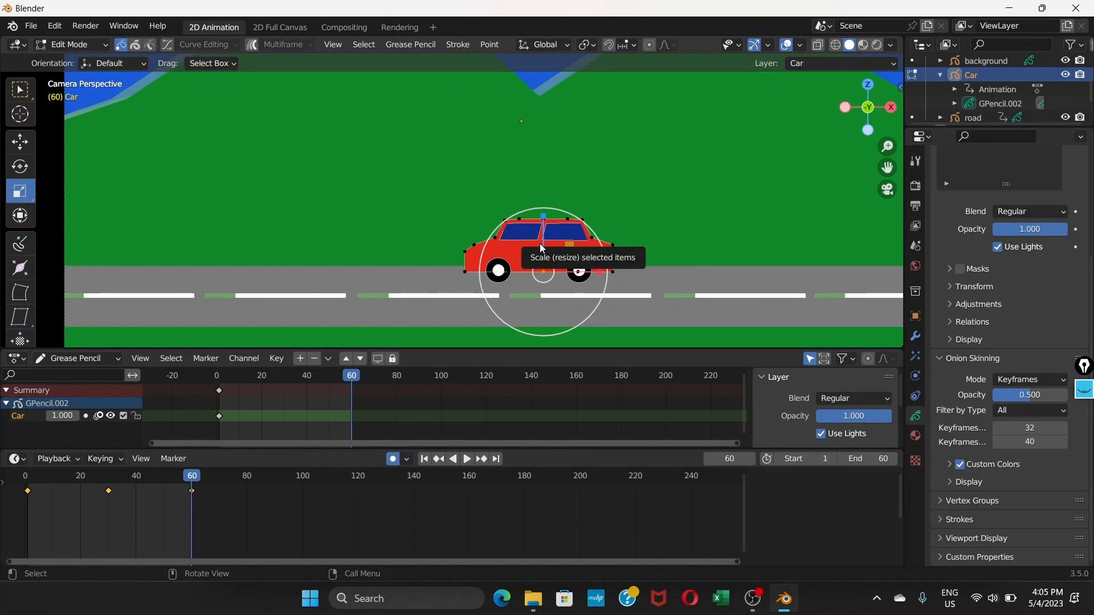
key("i")
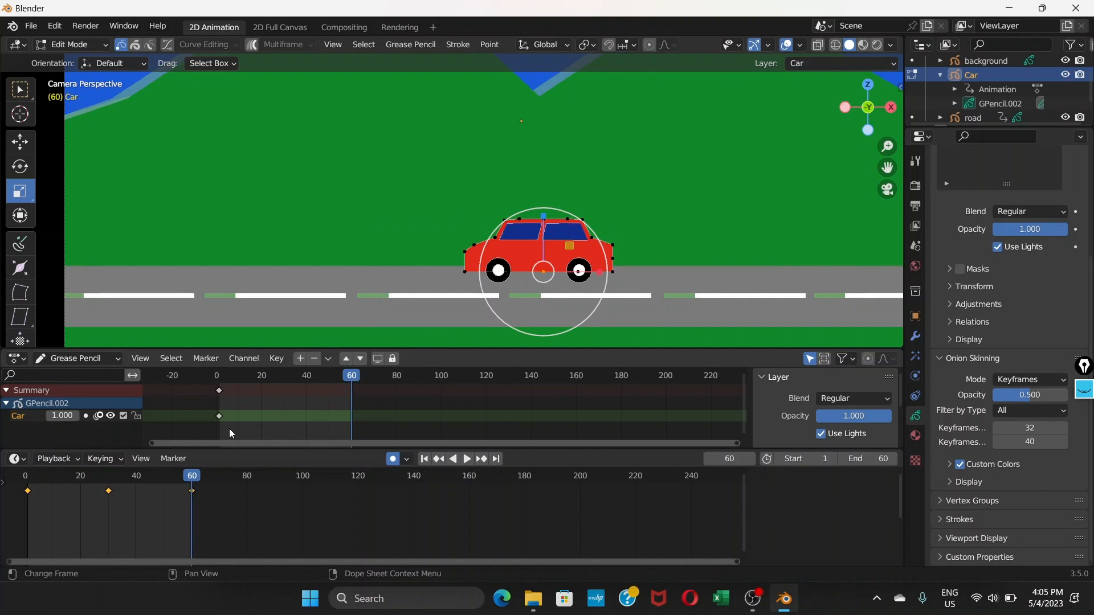
left_click_drag(227, 425, 212, 390)
key("shift+d")
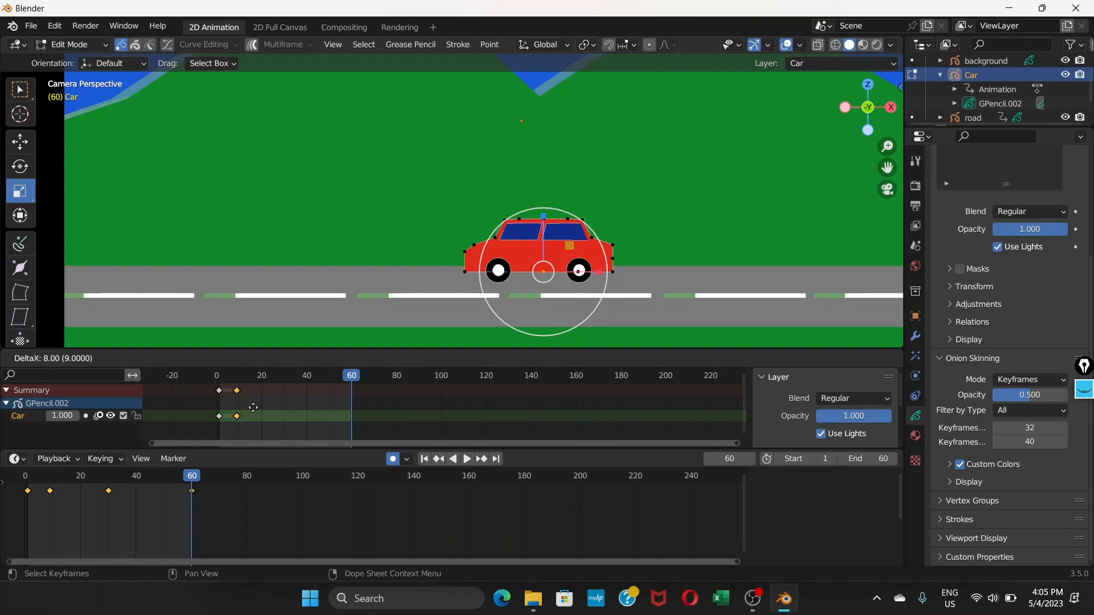
left_click(366, 408)
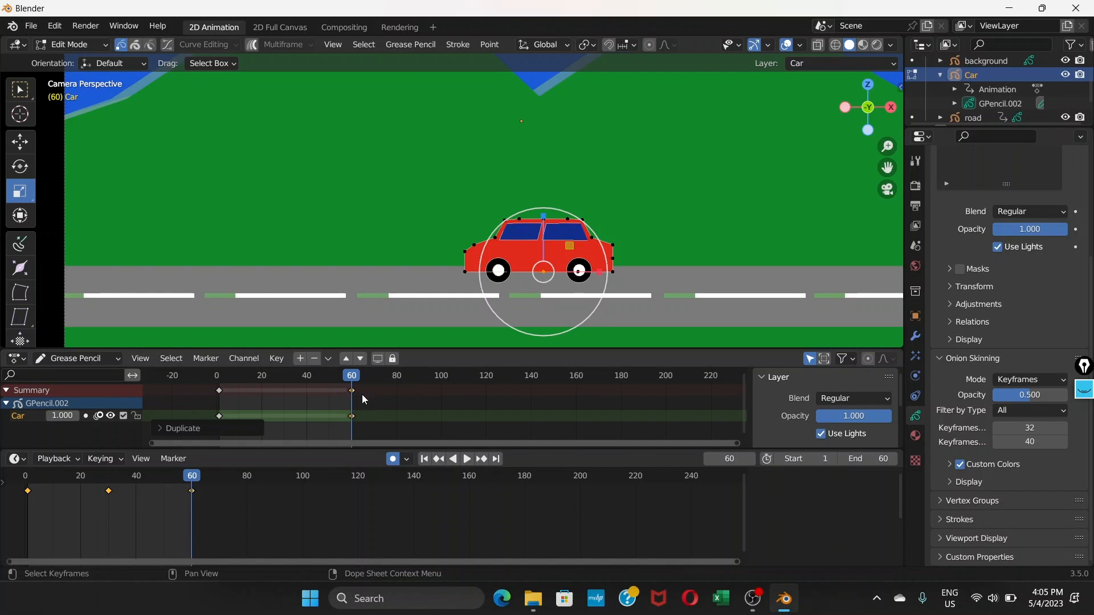
At frame 30, select all the car's points, stretch them vertically and raise them about 0.12 m along Z
left_click_drag(350, 379, 285, 381)
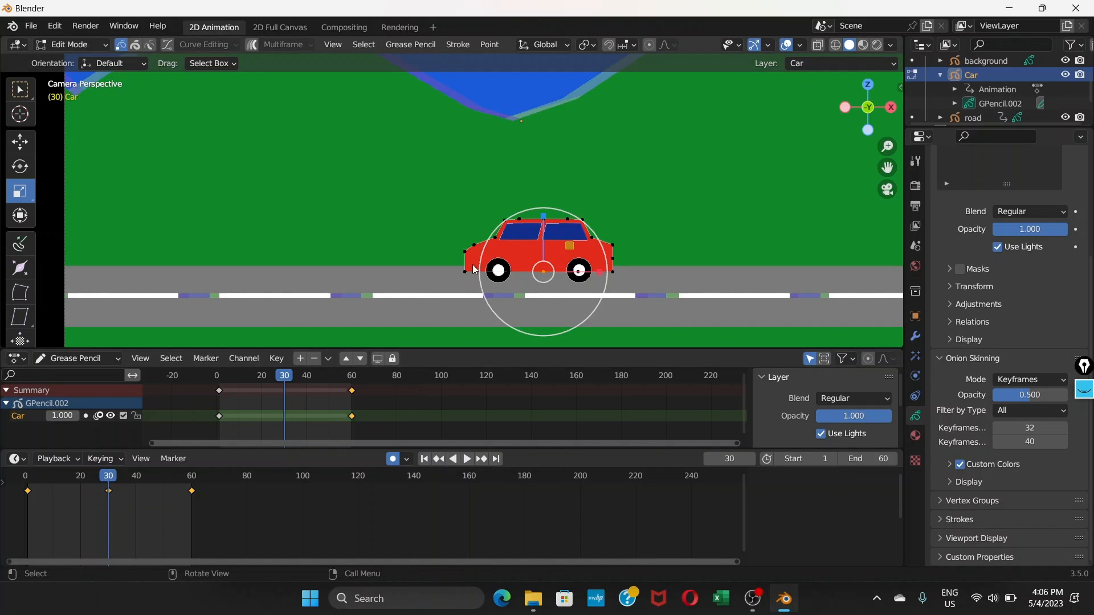
key("a")
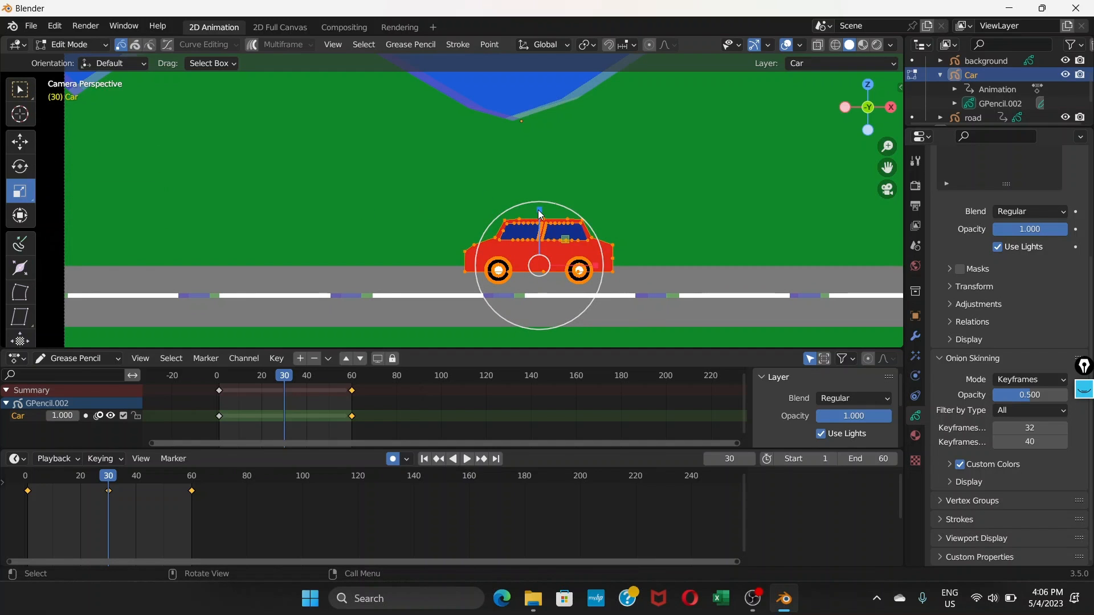
left_click_drag(541, 214, 538, 192)
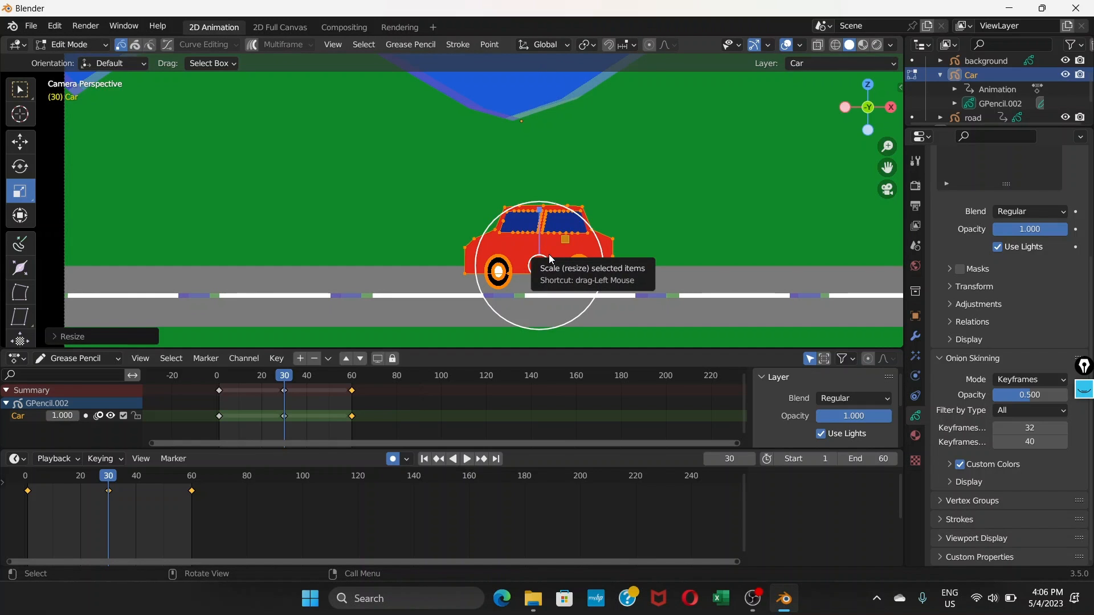
key("g")
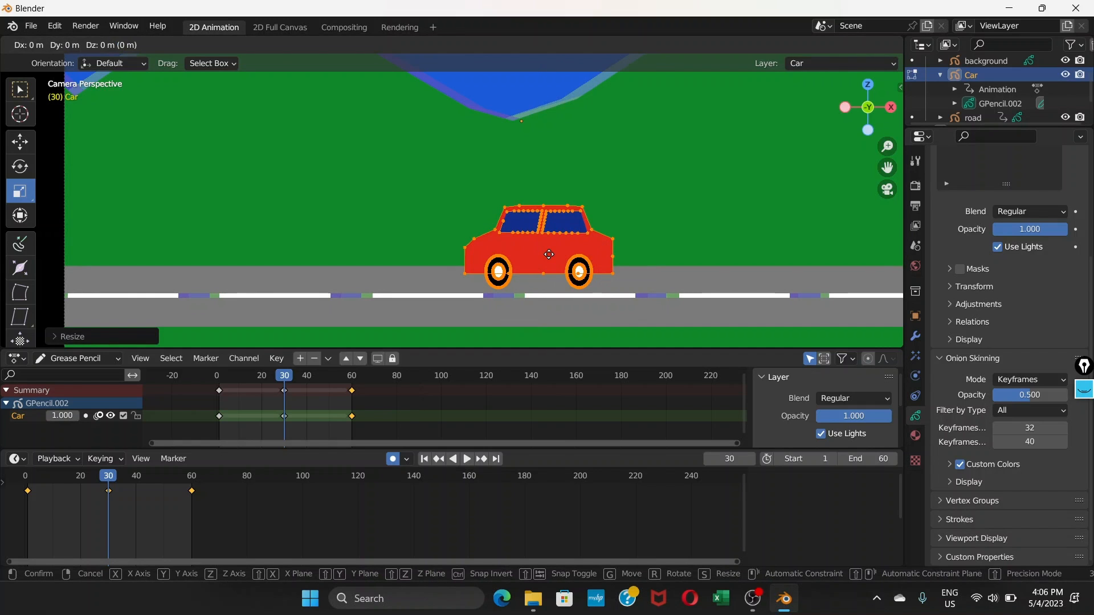
key("z")
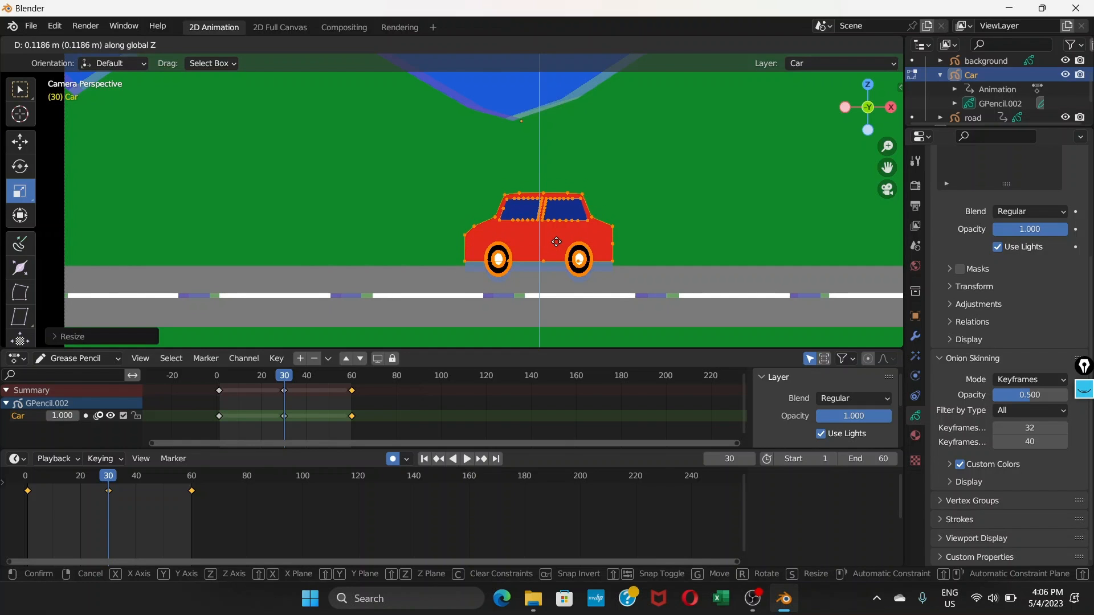
left_click(556, 241)
Set the car's onion skinning opacity to 0.769, and fine-tune the stretched car's vertical scale and lower it slightly along Z
scroll(557, 246, "up", 4)
scroll(558, 251, "down", 1)
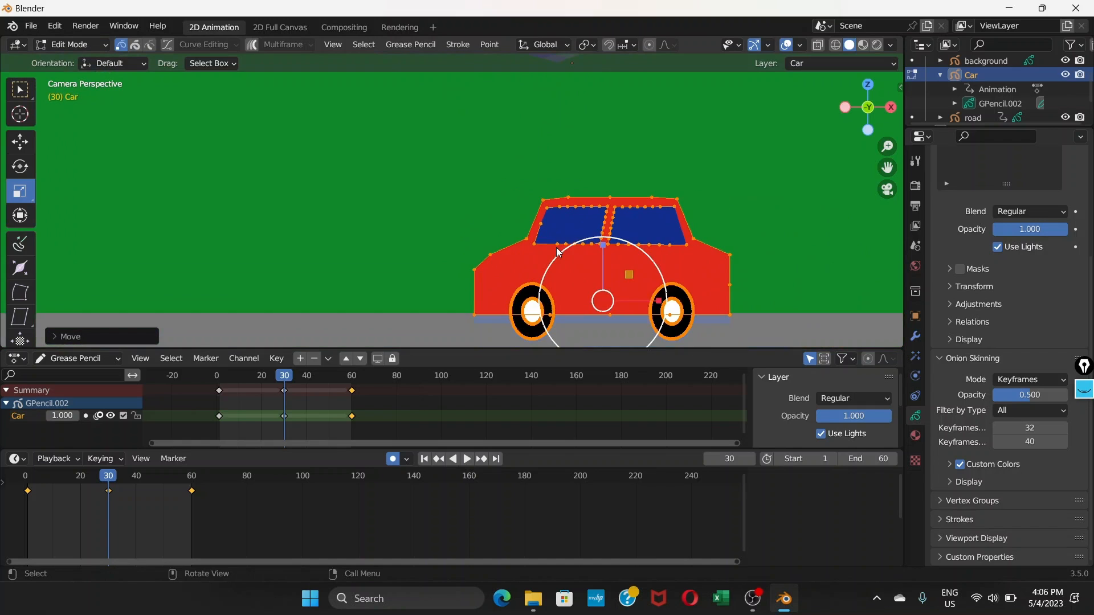
middle_click_drag(558, 251, 523, 214, "shift")
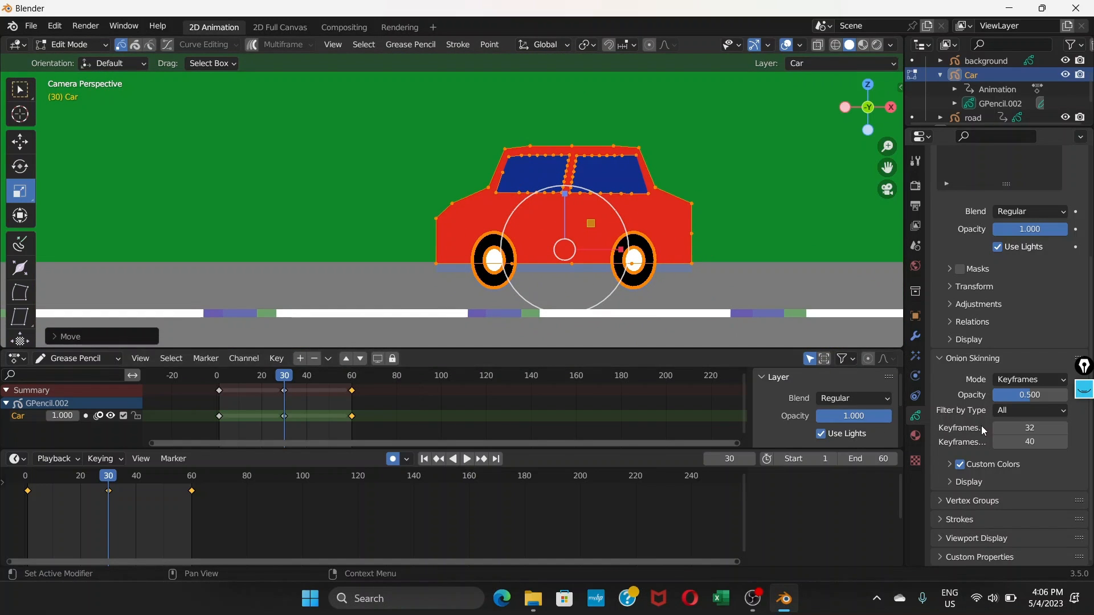
left_click_drag(1026, 395, 1044, 394)
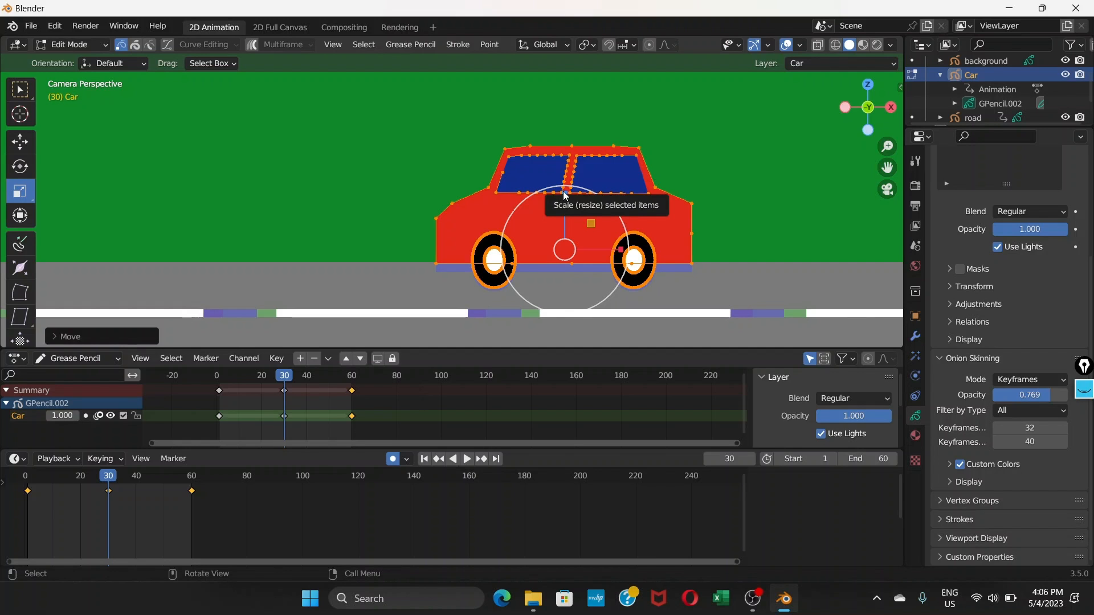
left_click_drag(565, 195, 564, 193)
key("g")
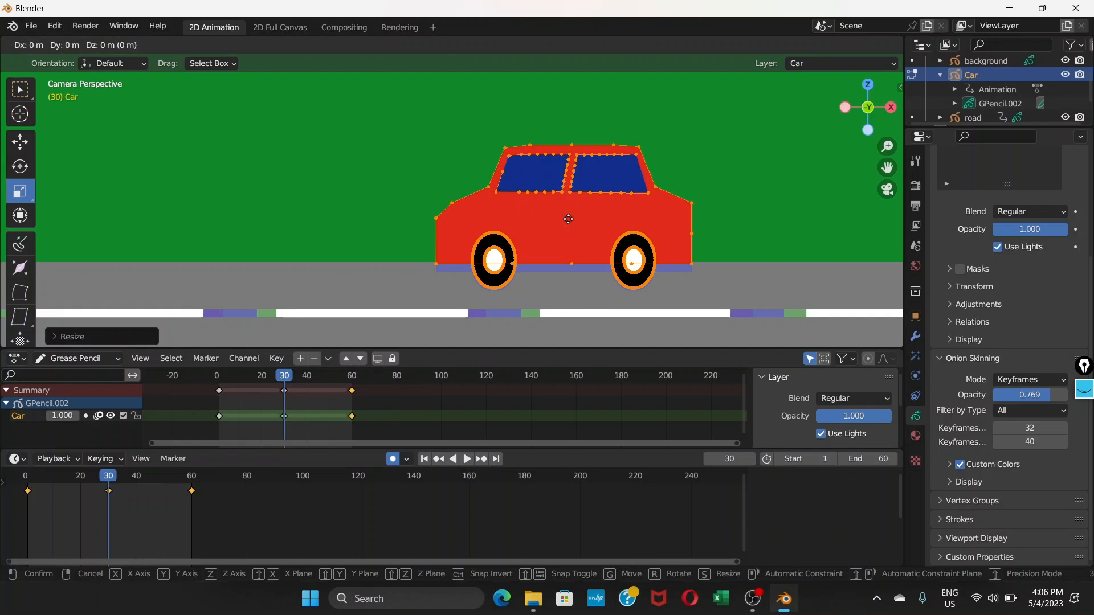
key("z")
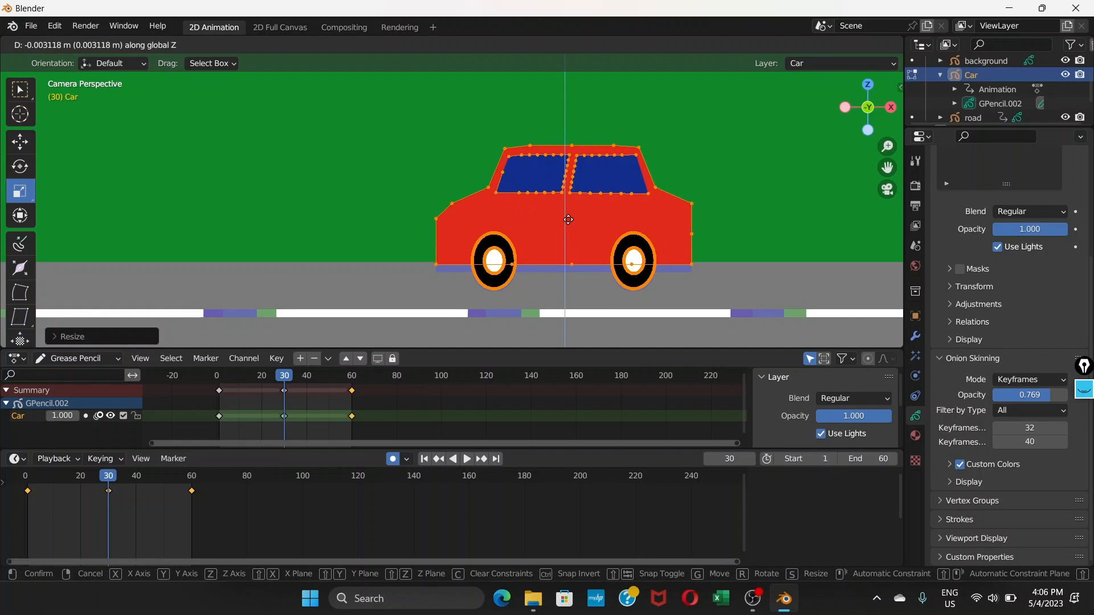
left_click(568, 221)
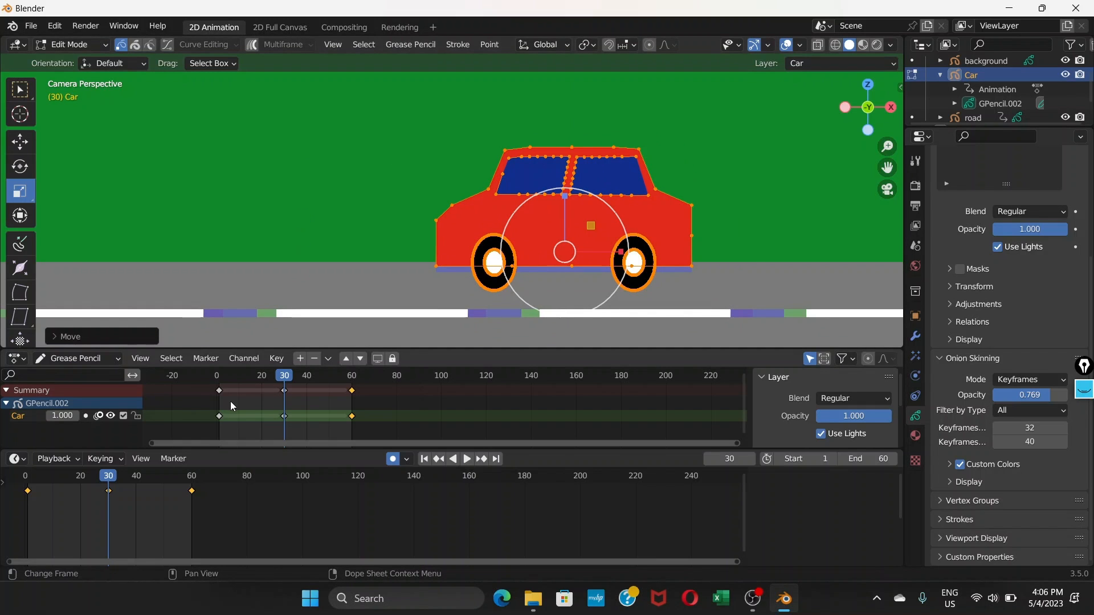
Switch the car to Draw Mode and interpolate a sequence between its keyframes at frames 30 and 60
left_click(311, 377)
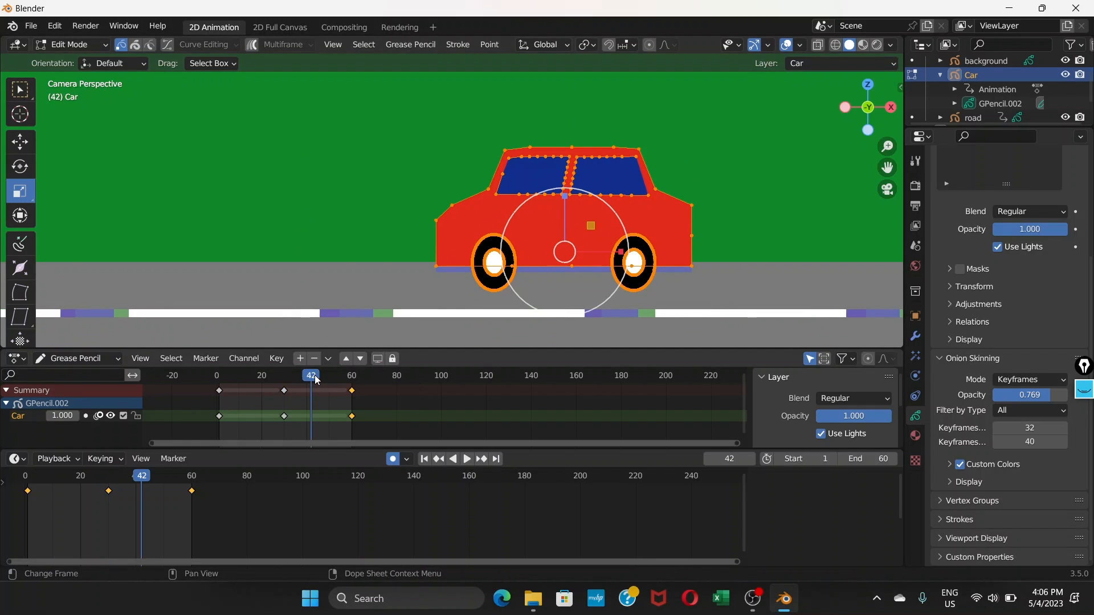
left_click(69, 45)
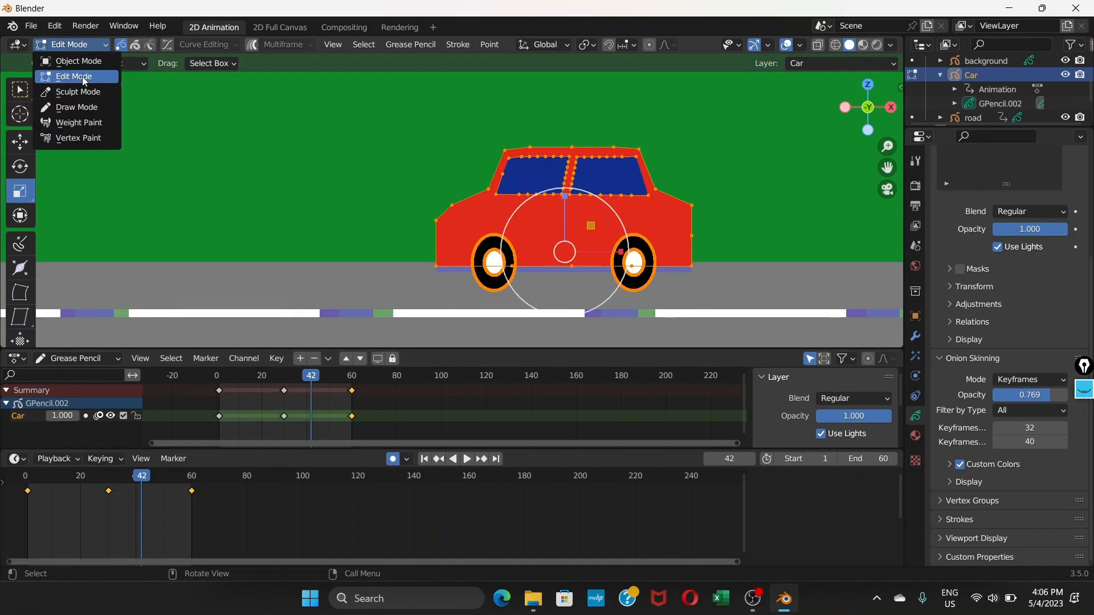
left_click(76, 107)
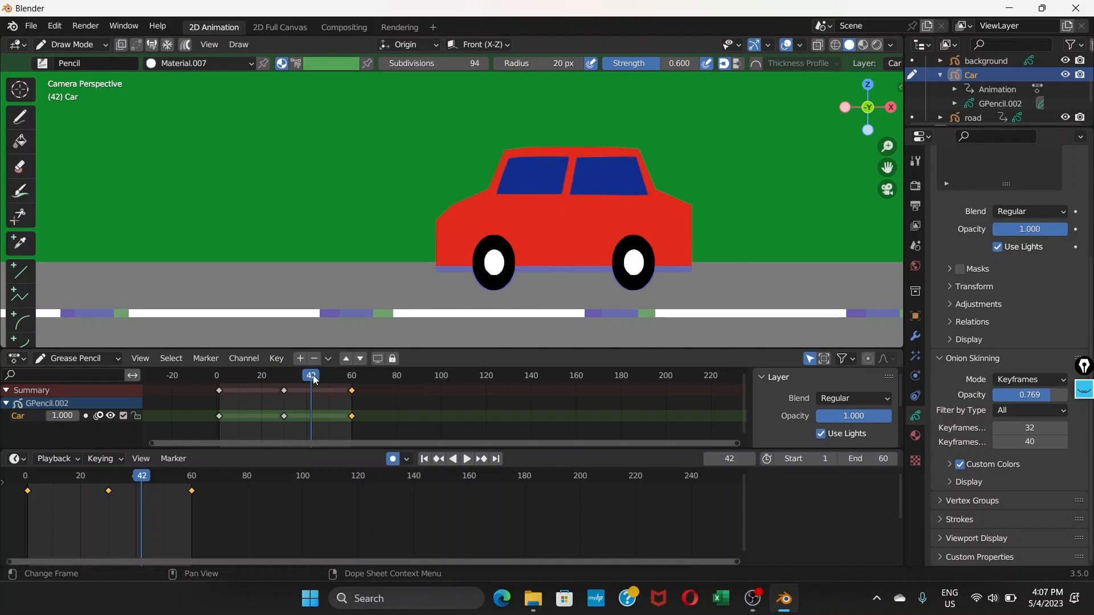
key("space")
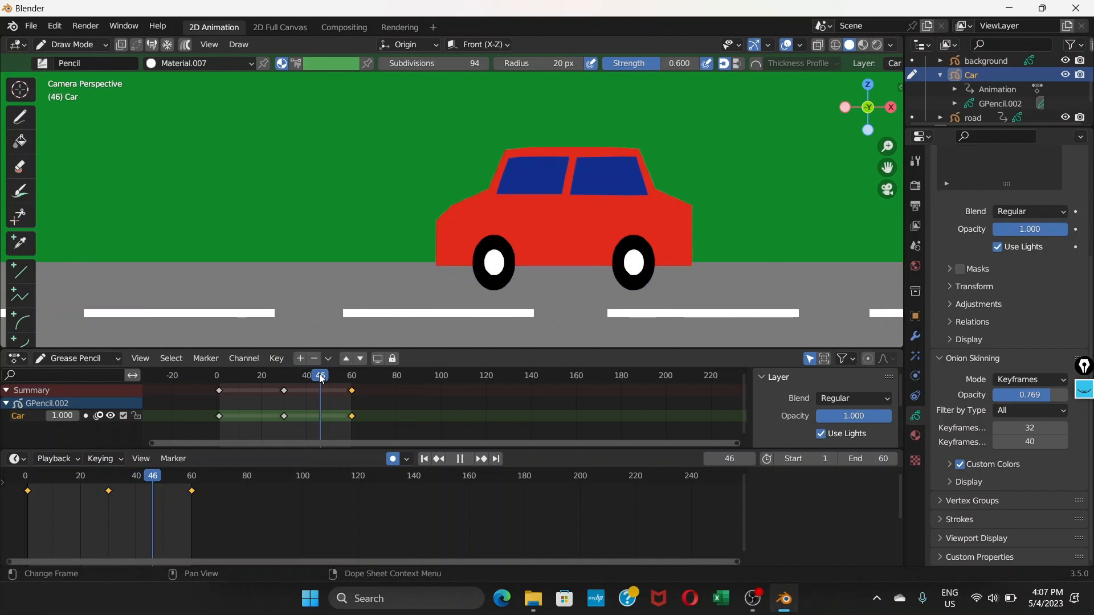
key("space")
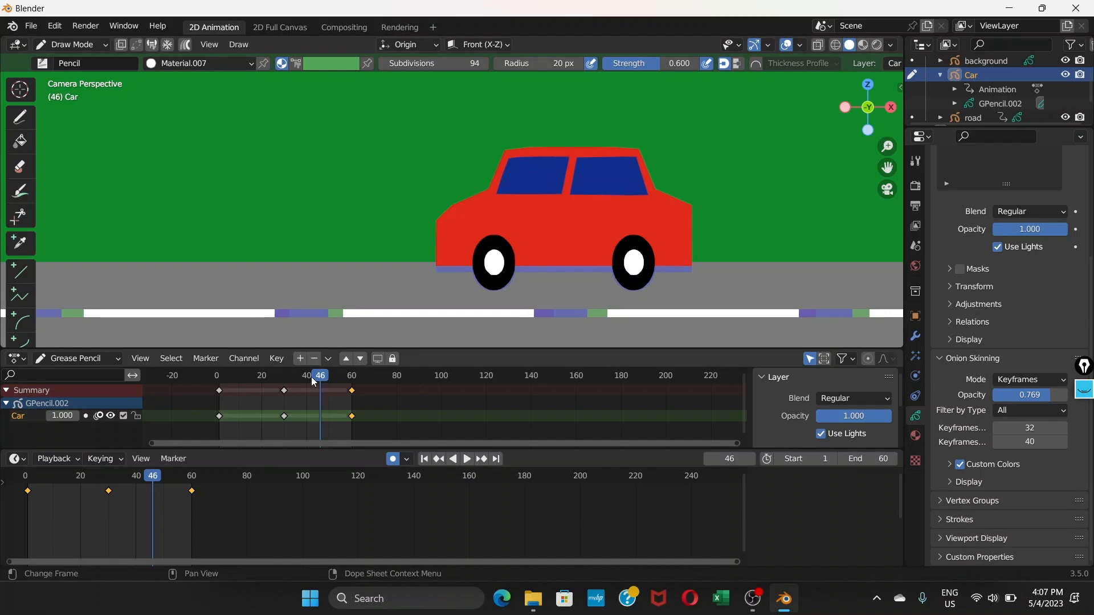
key("space")
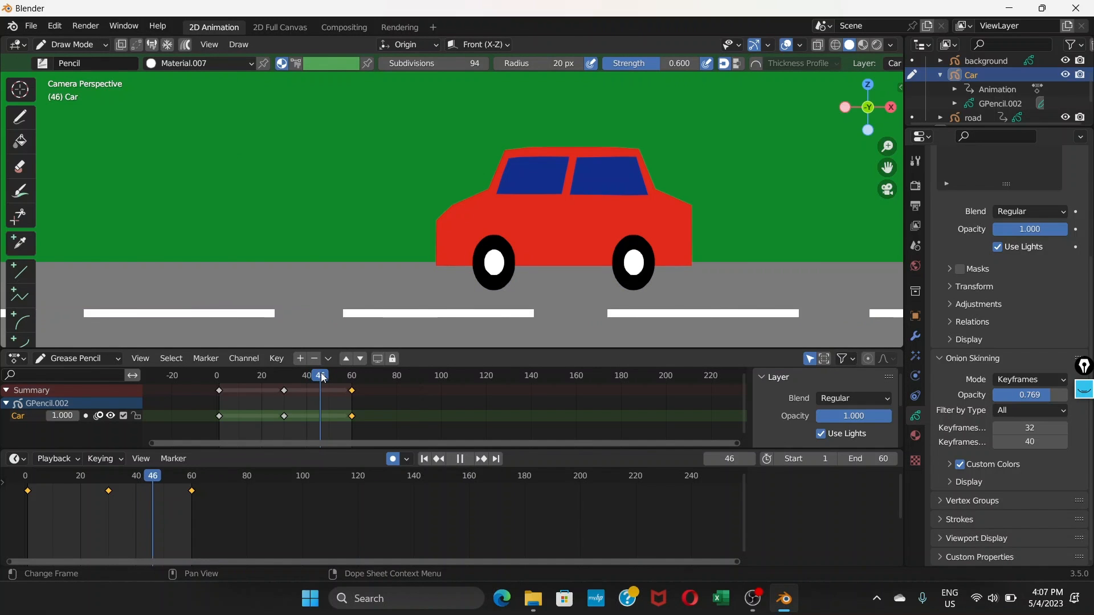
left_click_drag(329, 377, 318, 376)
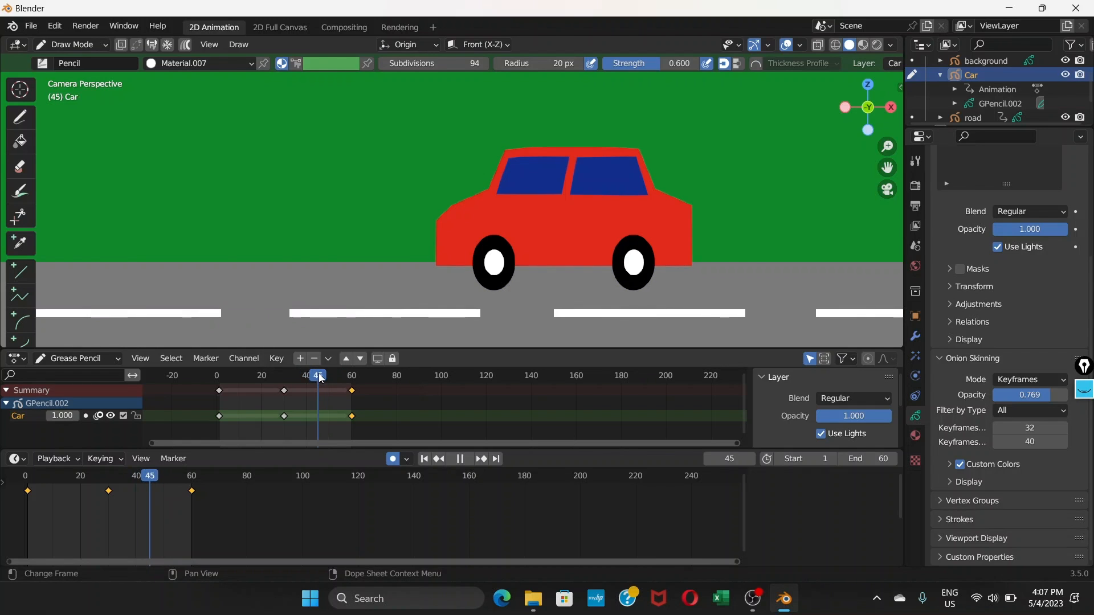
left_click(238, 45)
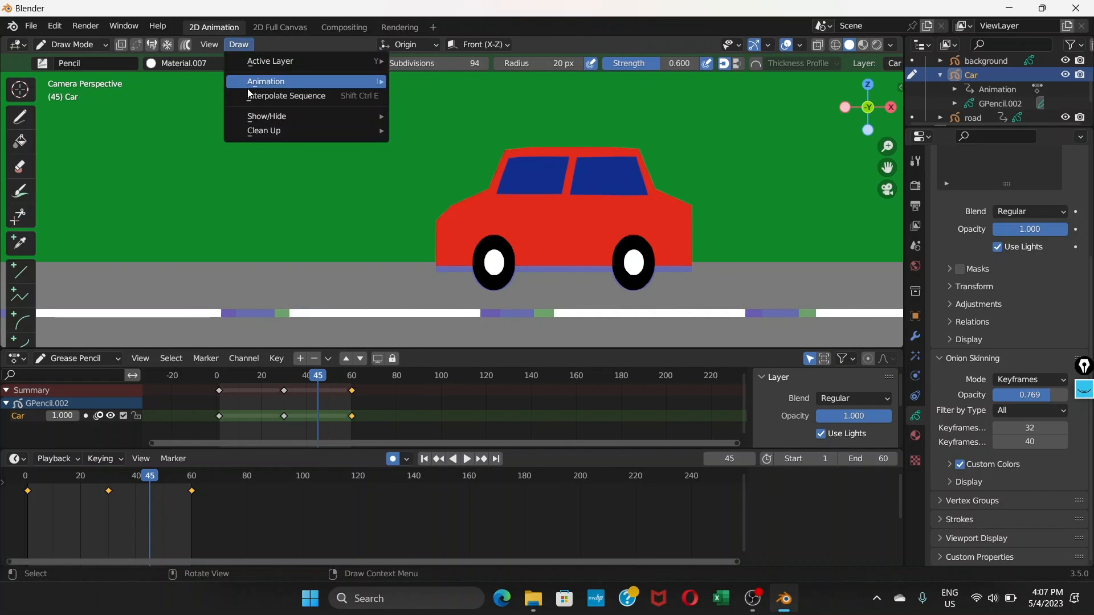
left_click(261, 97)
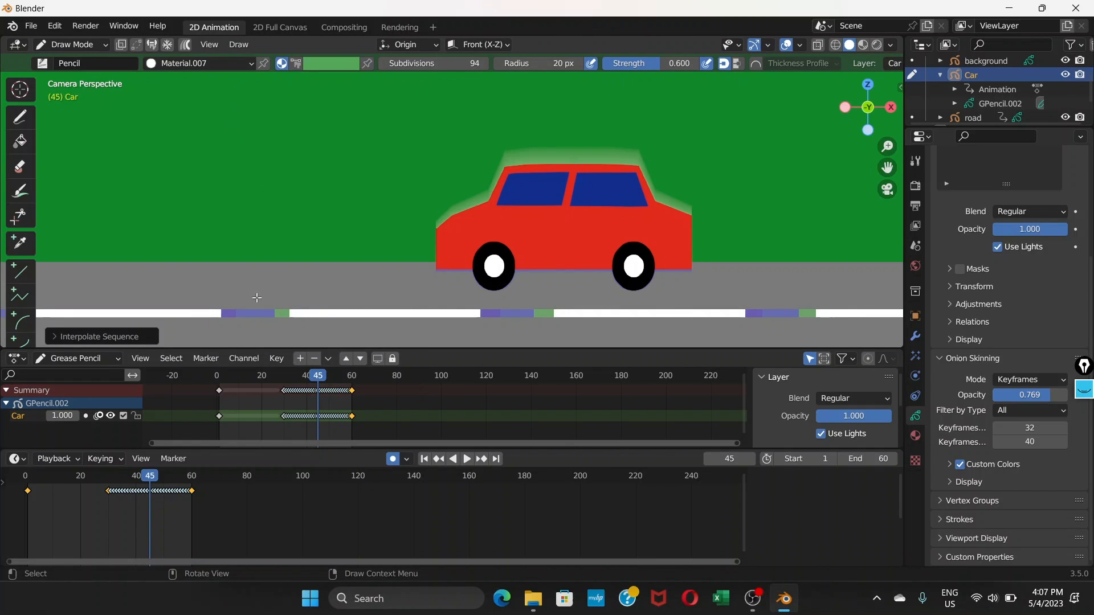
Interpolate a sequence between the car's first keyframe and its keyframe at frame 30, working from frame 14
left_click(248, 373)
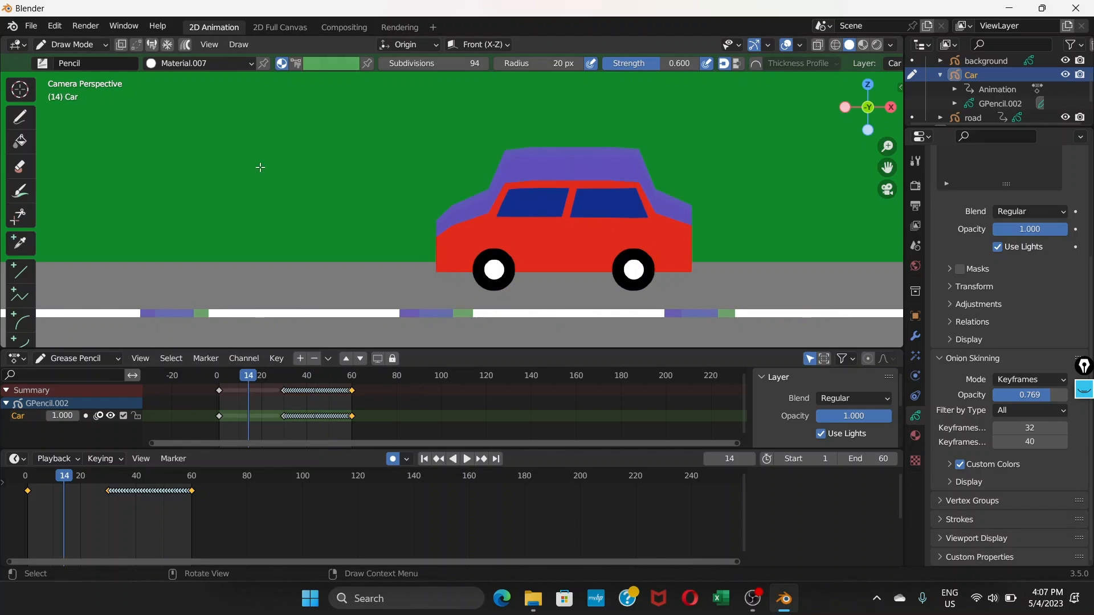
left_click(235, 45)
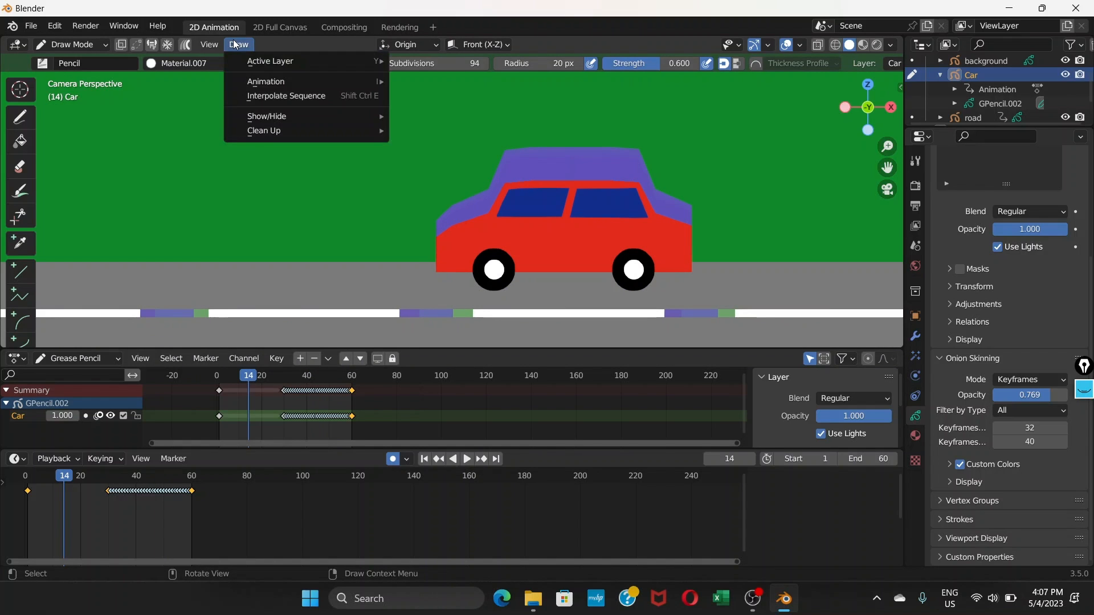
left_click(262, 97)
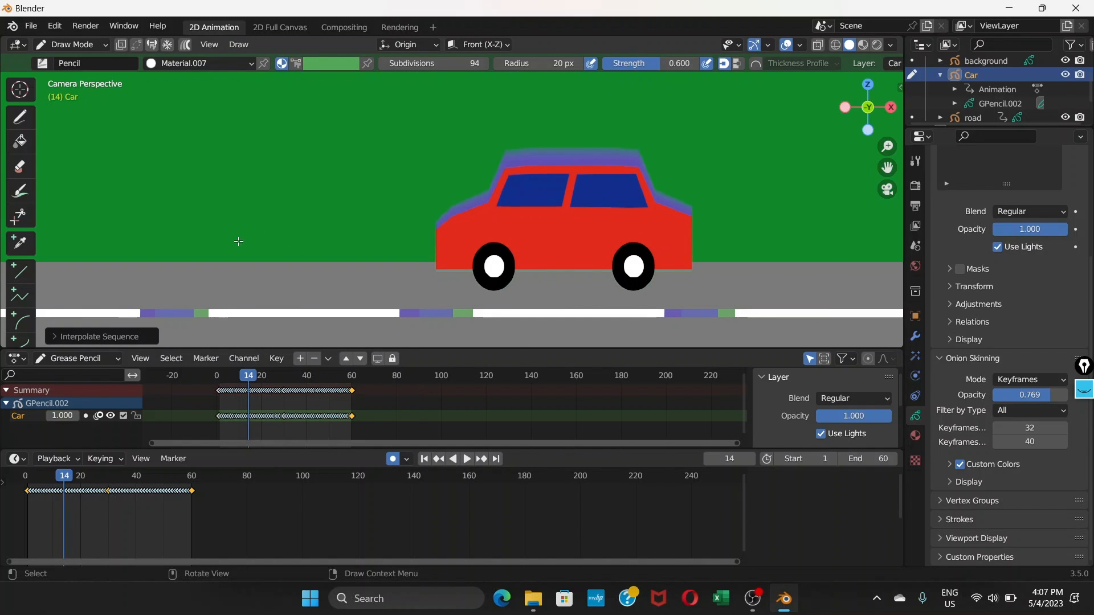
Play the animation in the camera view to check the car's interpolated stretching motion
key("Home")
key("space")
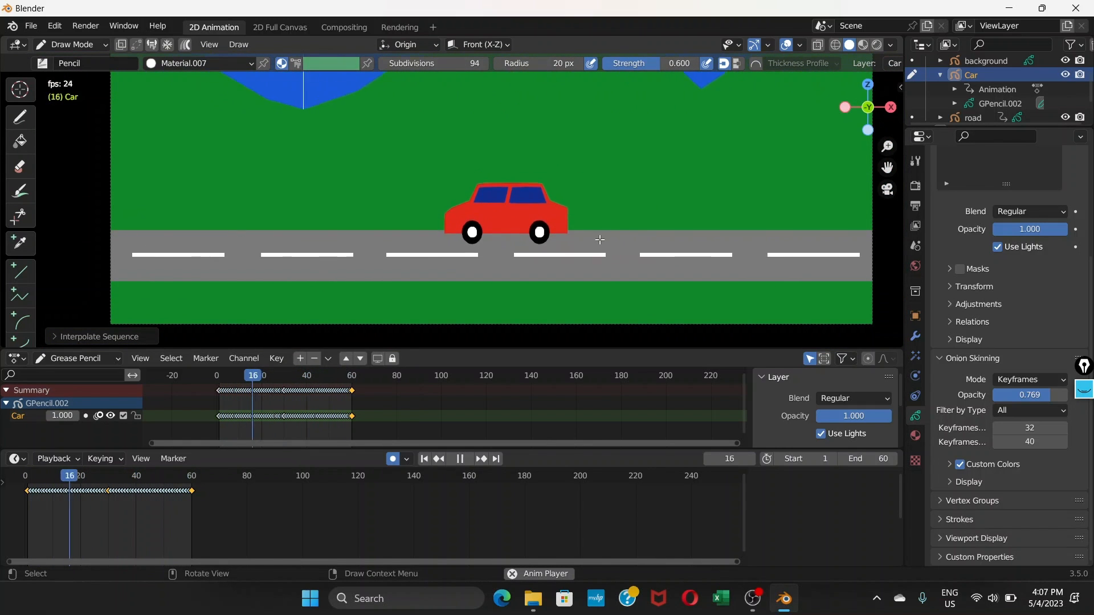
scroll(530, 223, "up", 2)
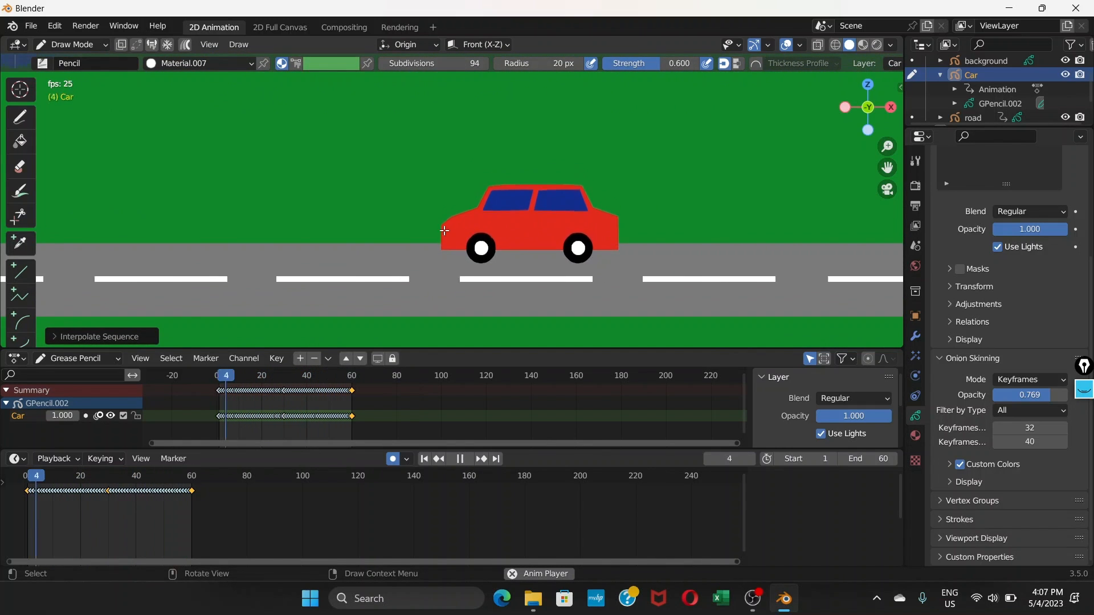
Examine the car's bounce against the scrolling road and hills during playback, both up close and across the whole camera frame
scroll(428, 215, "down", 3)
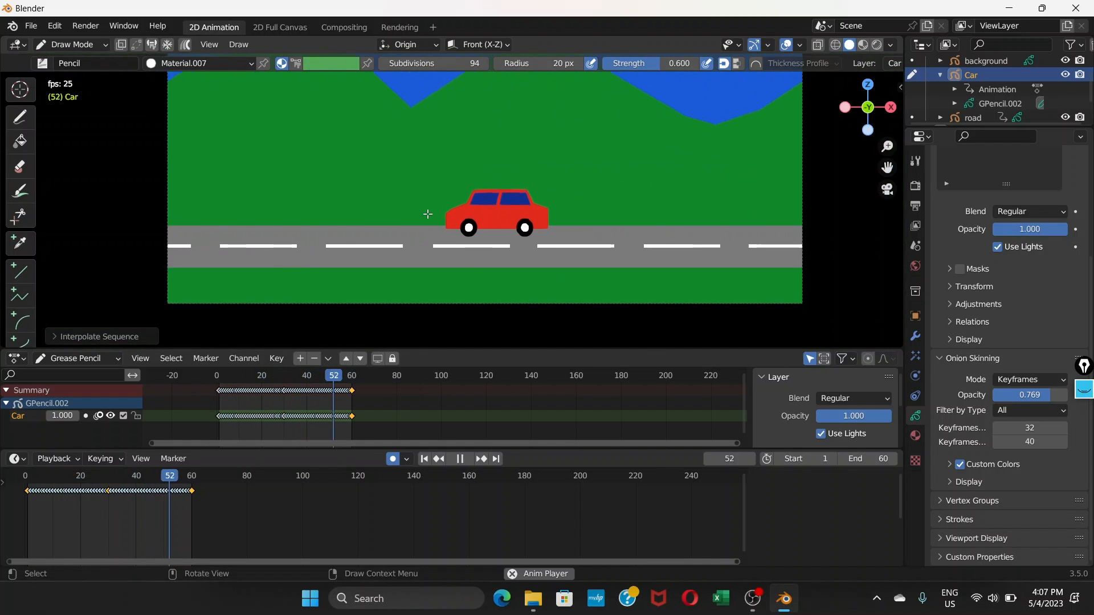
scroll(427, 215, "up", 2)
scroll(428, 214, "up", 1)
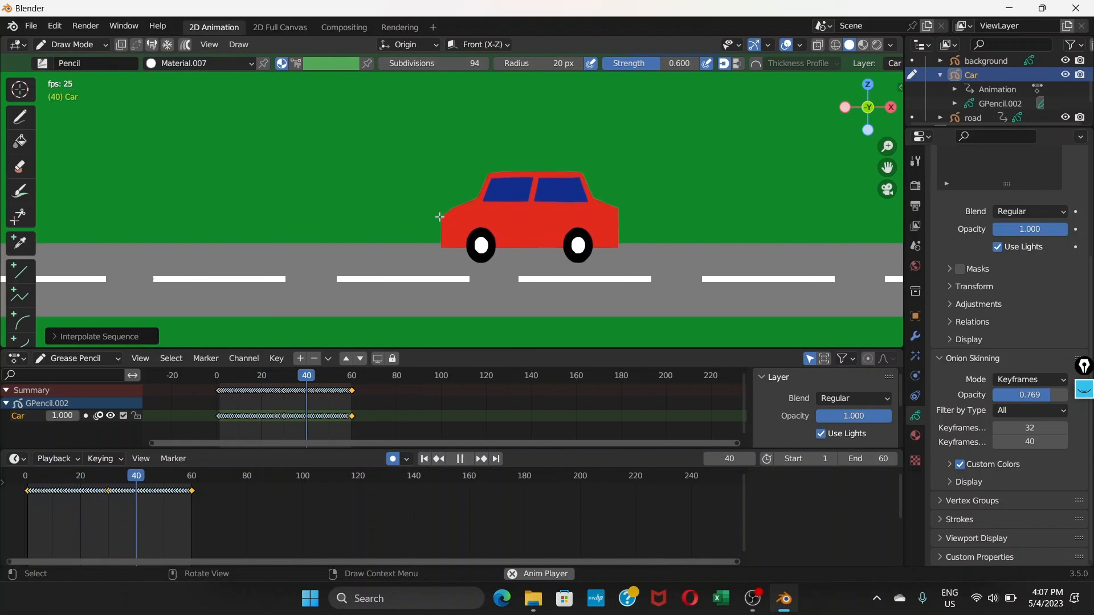
scroll(439, 217, "down", 3)
scroll(439, 216, "down", 2)
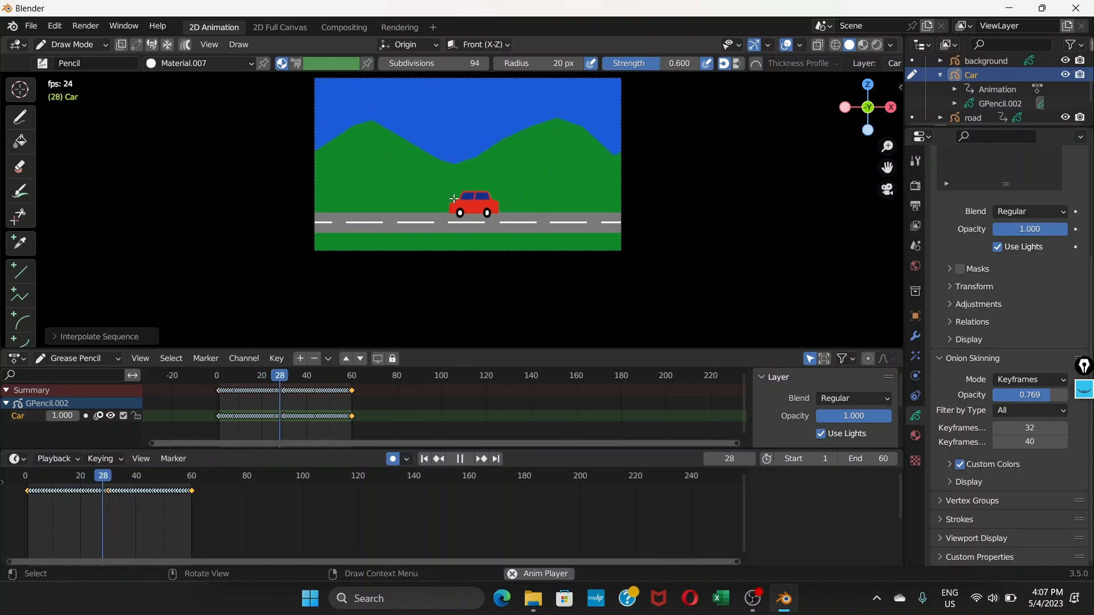
scroll(454, 199, "up", 5)
scroll(454, 199, "up", 1)
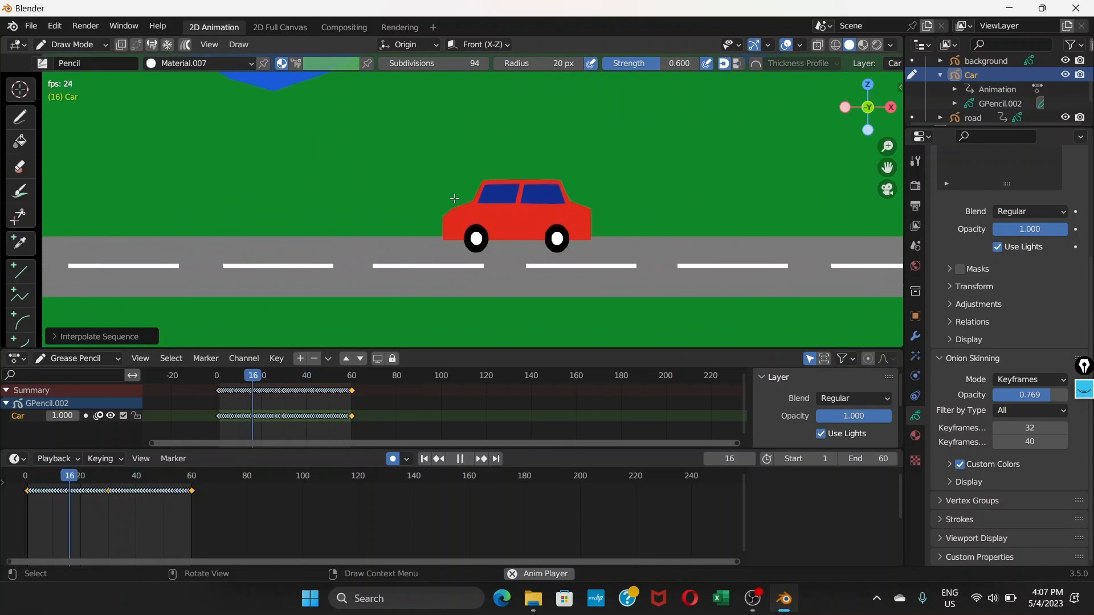
scroll(467, 224, "up", 3)
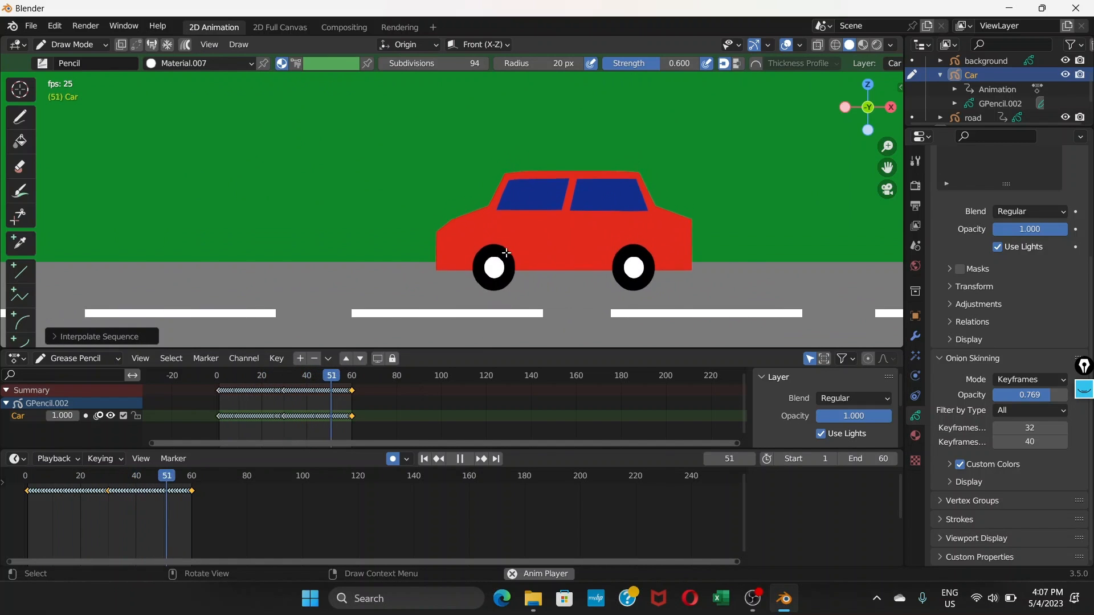
scroll(494, 263, "down", 2)
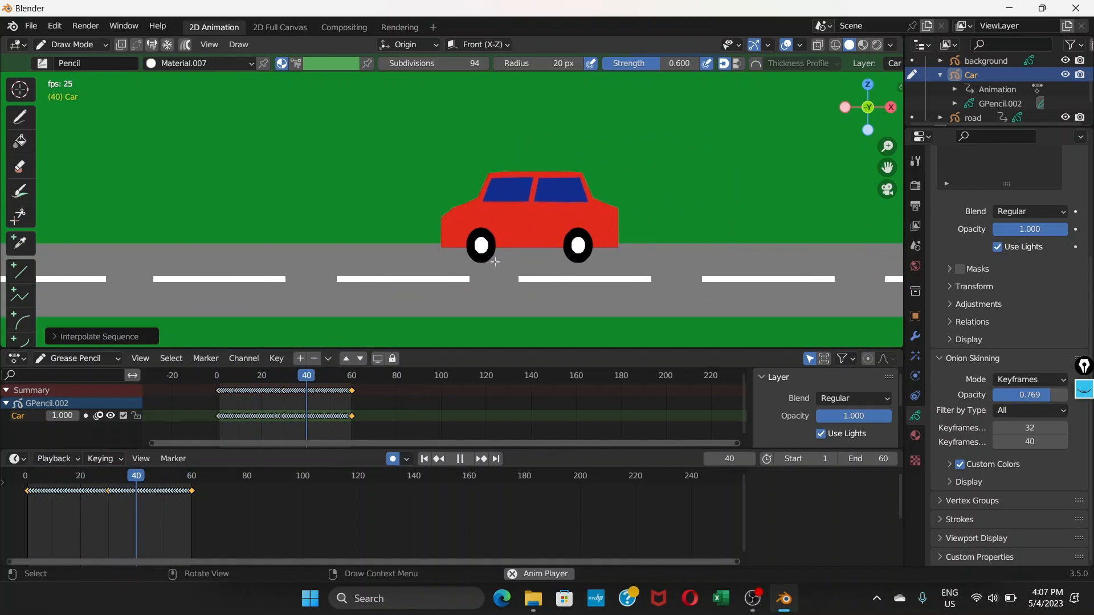
scroll(495, 262, "down", 5)
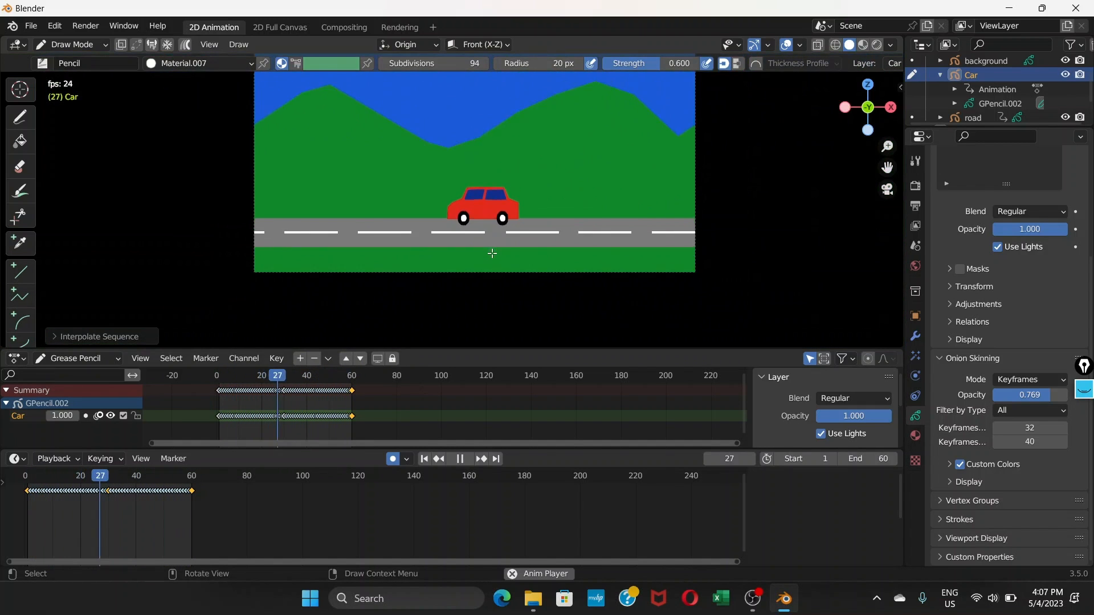
middle_click_drag(485, 238, 494, 273, "shift")
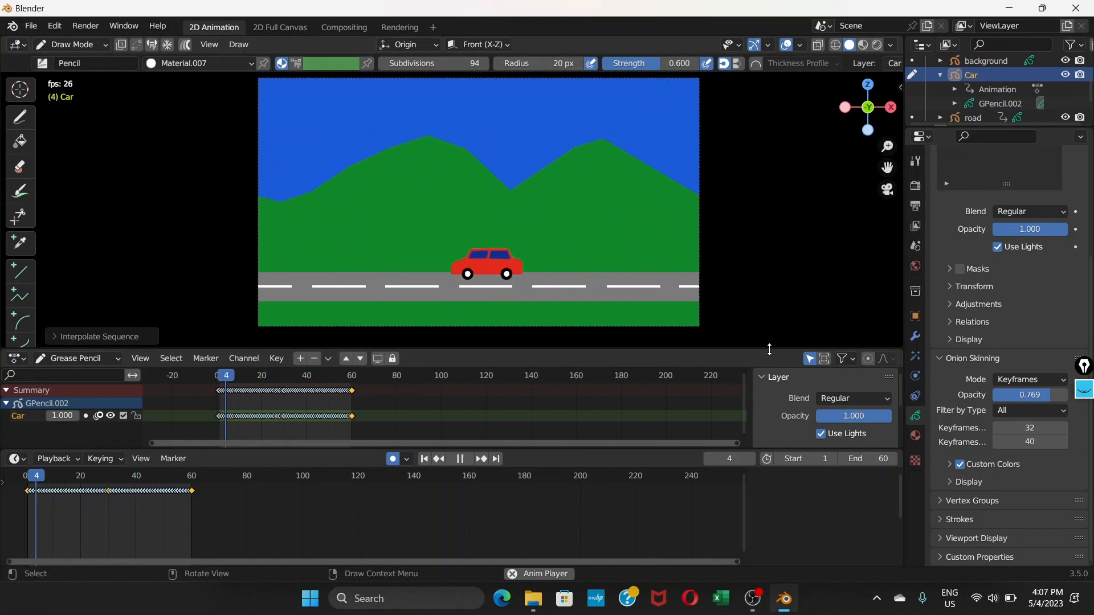
Shrink the timeline and dope sheet areas to enlarge the viewport, fitting the camera frame into the extra space
left_click_drag(695, 450, 699, 550)
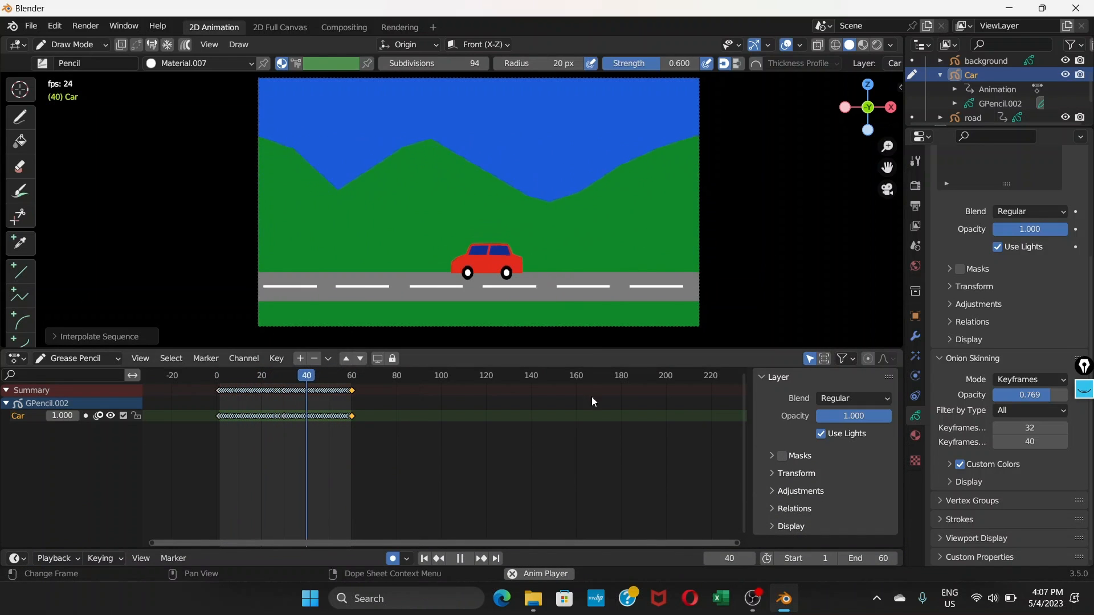
left_click_drag(600, 347, 600, 349)
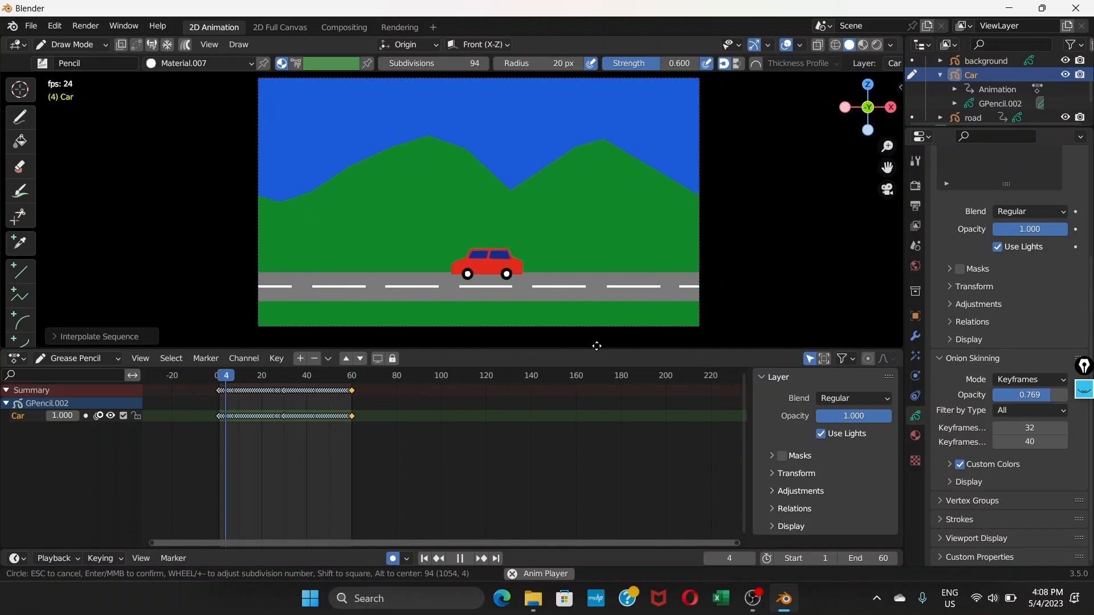
left_click_drag(597, 345, 597, 445)
scroll(755, 146, "up", 2)
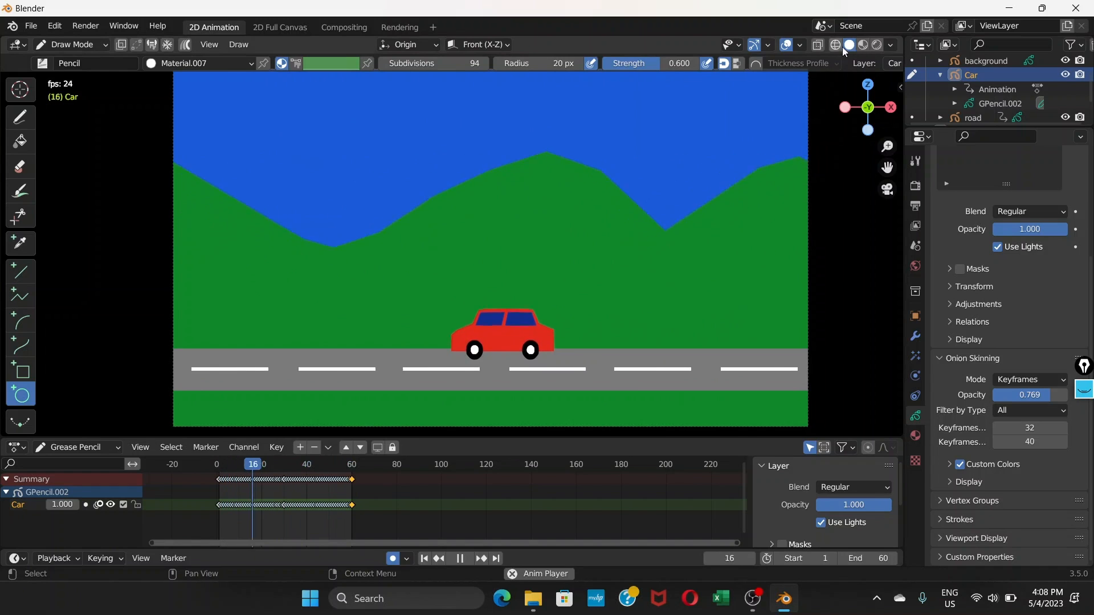
Stop the playback, select the background object and switch to Edit Mode
key("space")
left_click(105, 46)
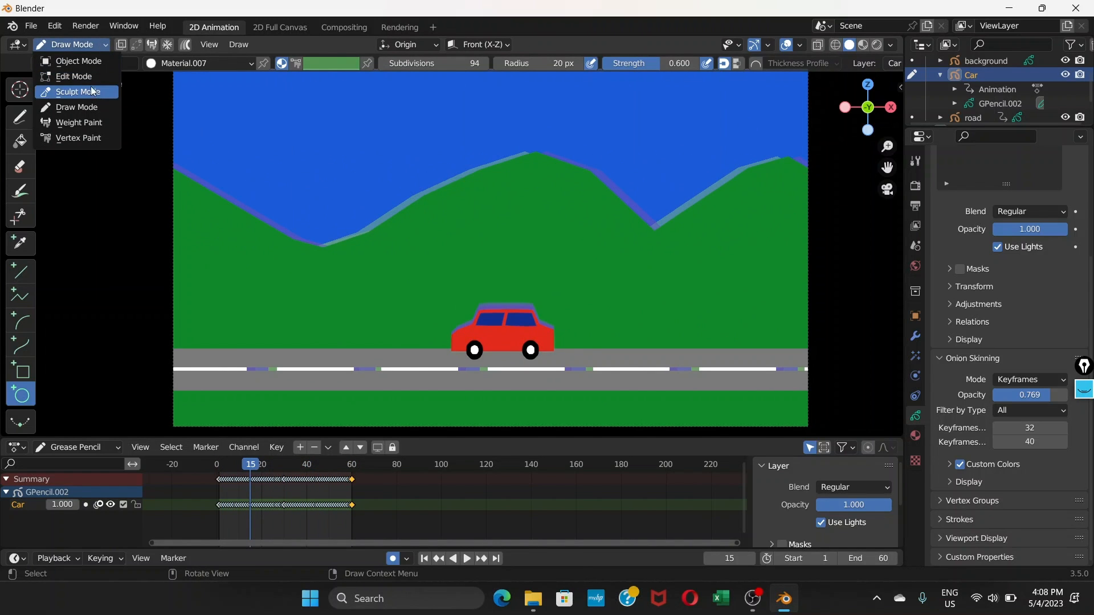
left_click(971, 62)
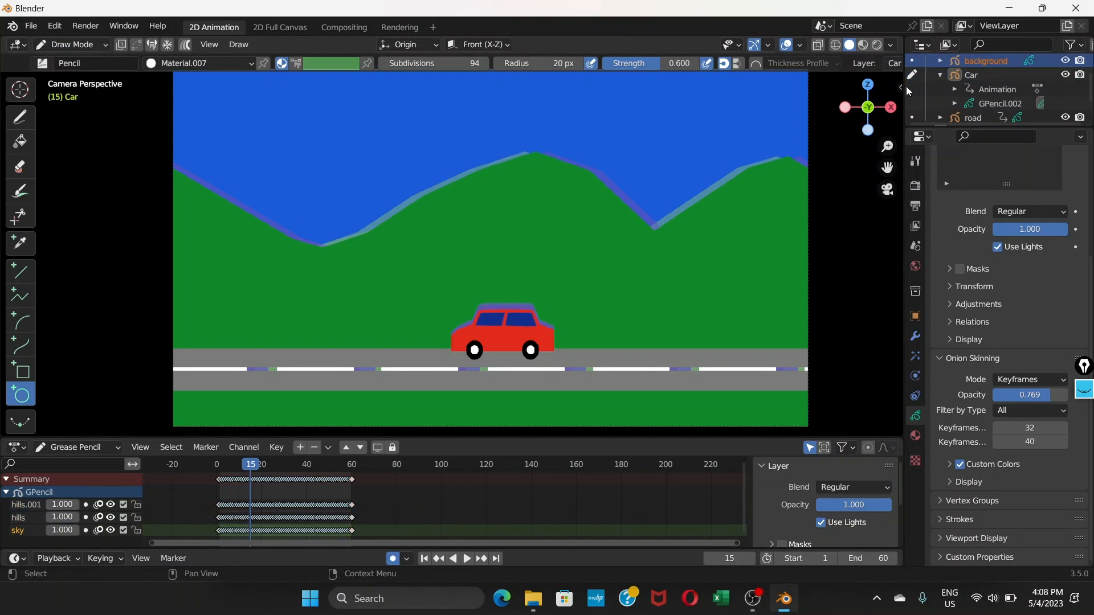
left_click(110, 46)
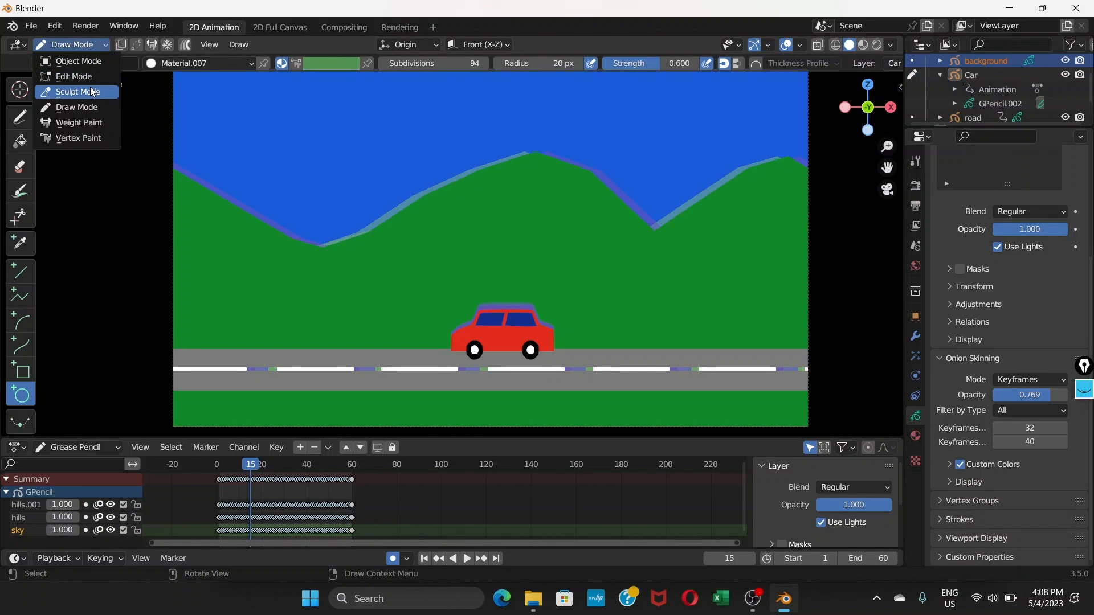
left_click(94, 77)
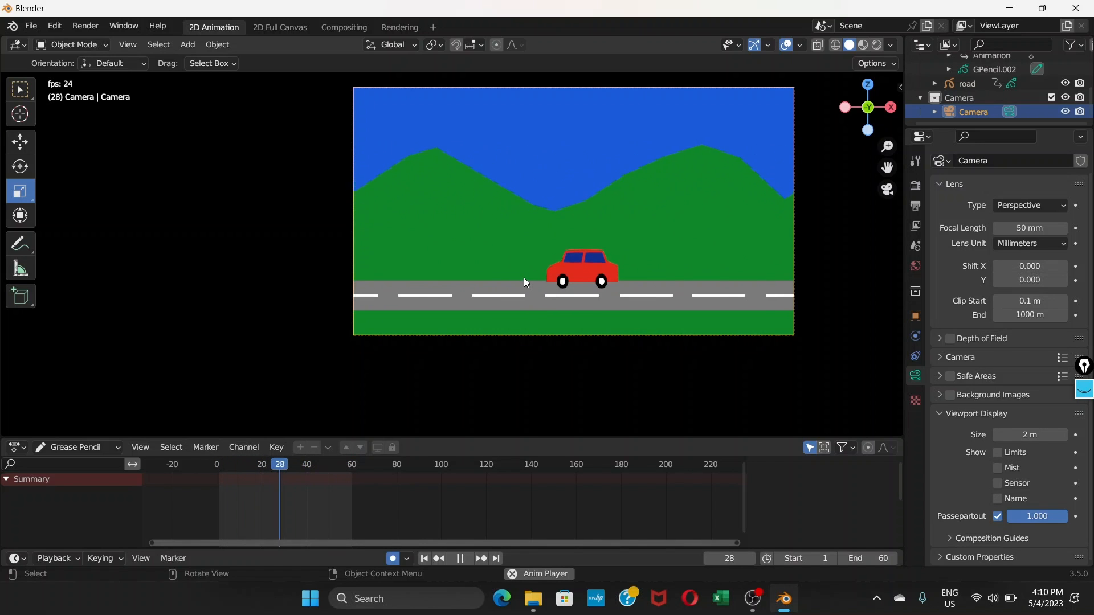
Review the full animation in the camera frame and stop the playback
scroll(524, 278, "up", 3)
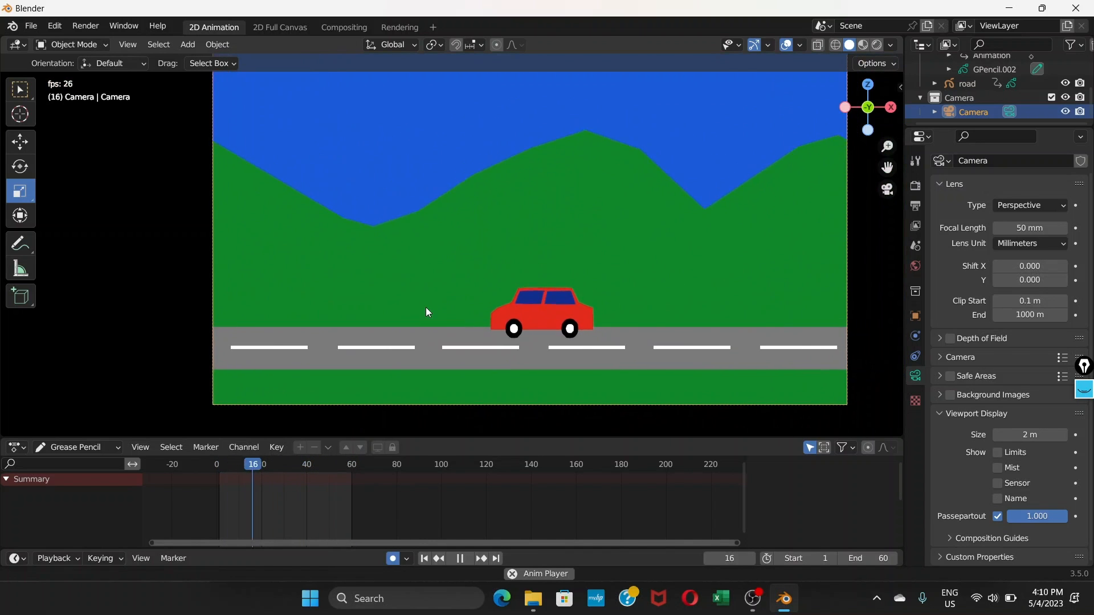
scroll(421, 308, "down", 2)
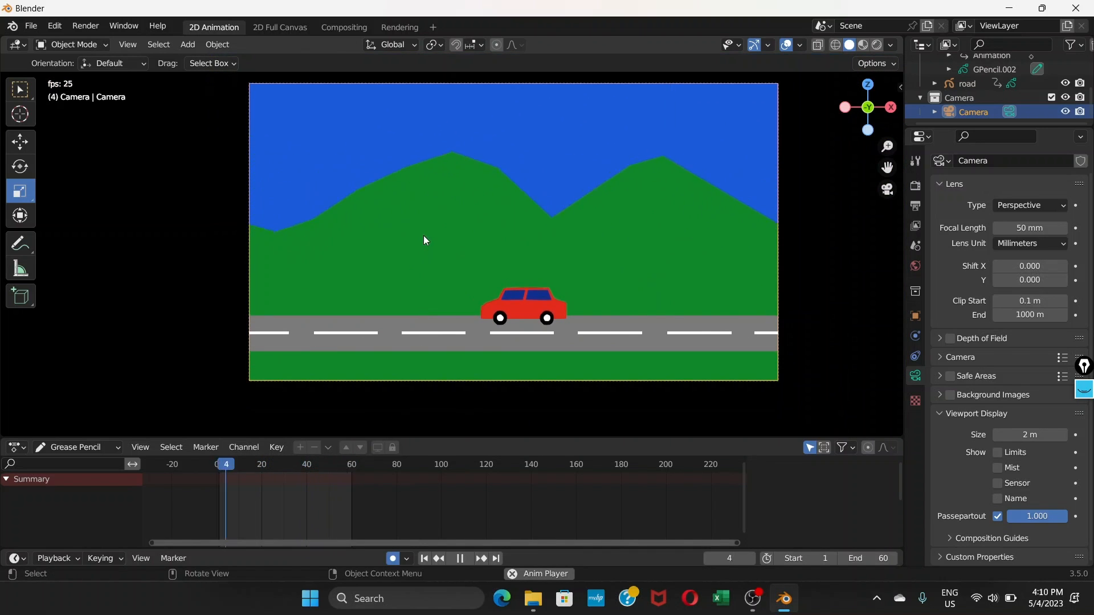
key("space")
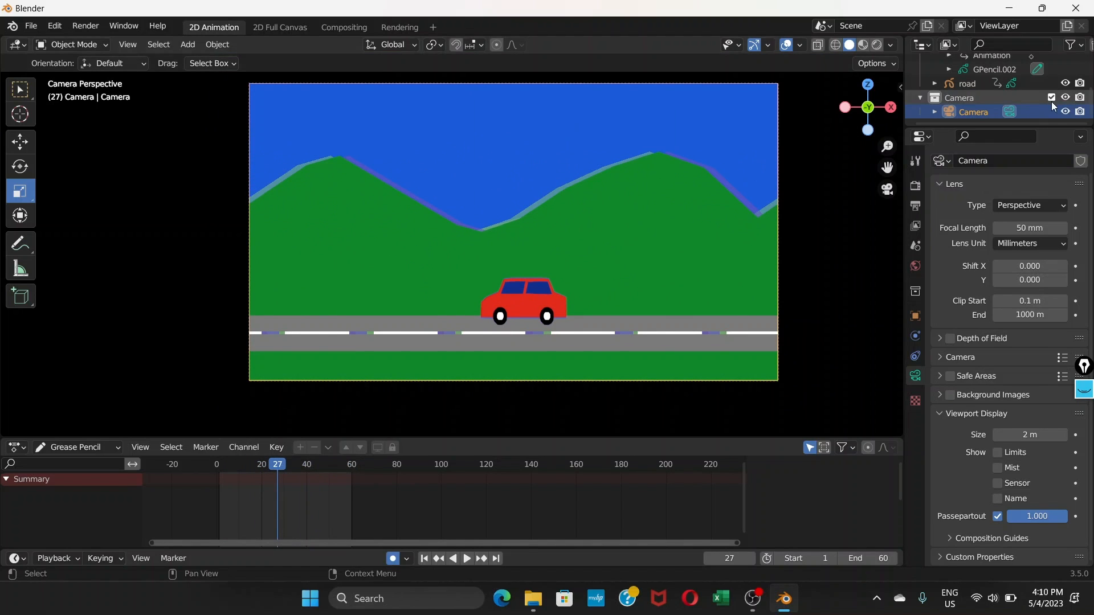